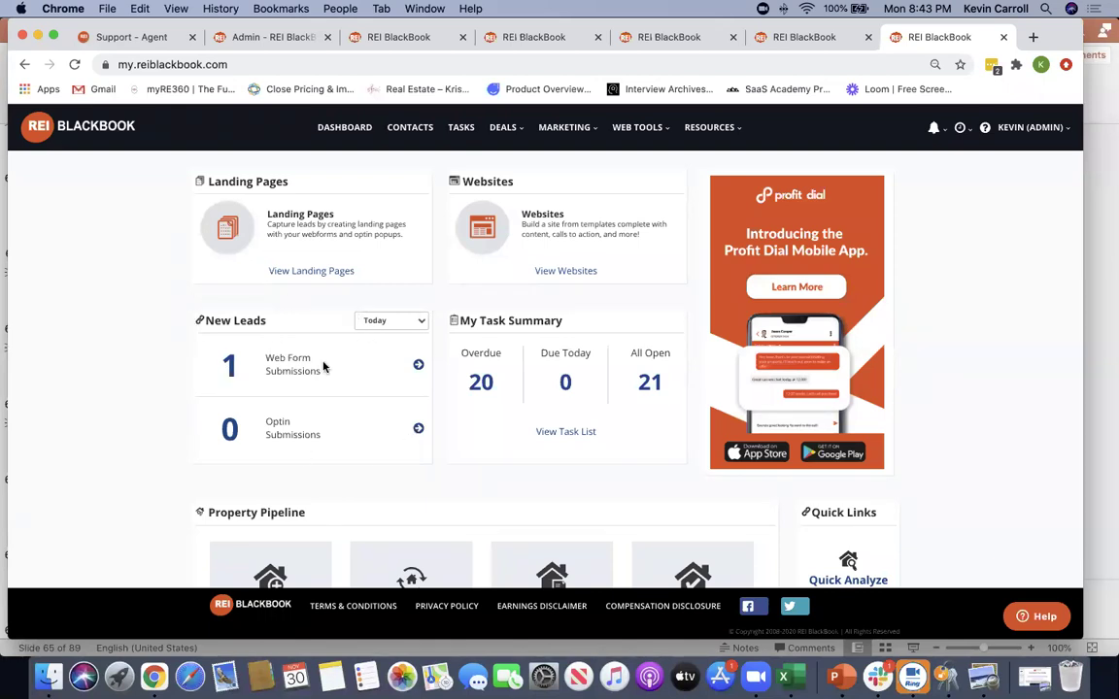
Highlight the Web Form Submissions lead count on the dashboard
drag(324, 375, 153, 367)
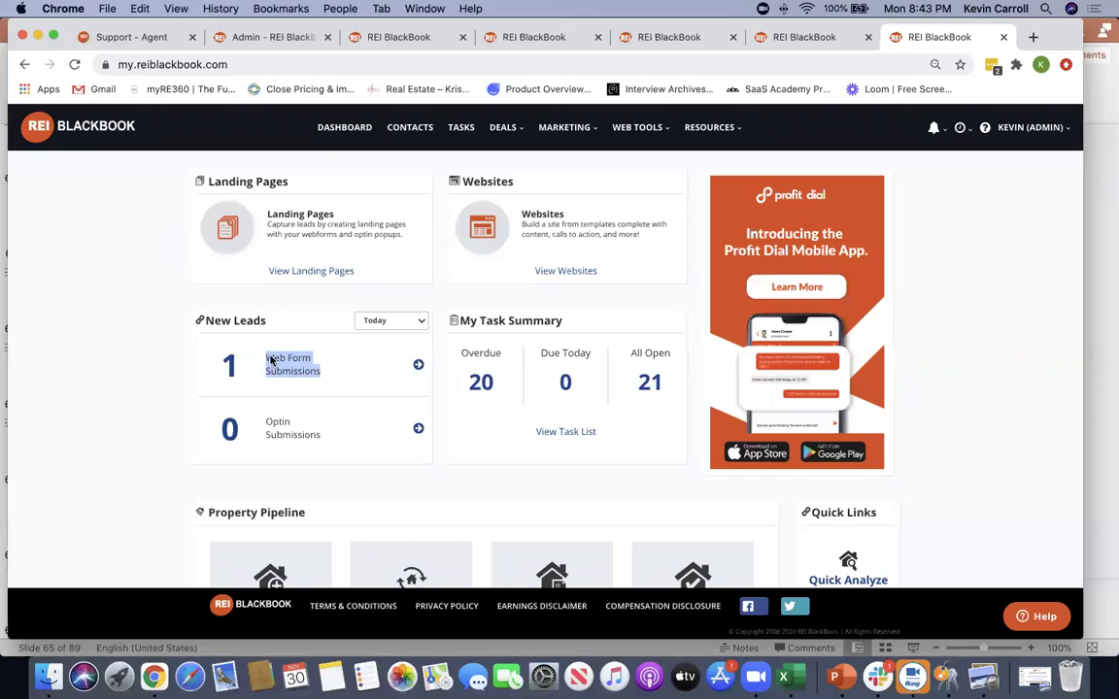
scroll(248, 432, down, 3)
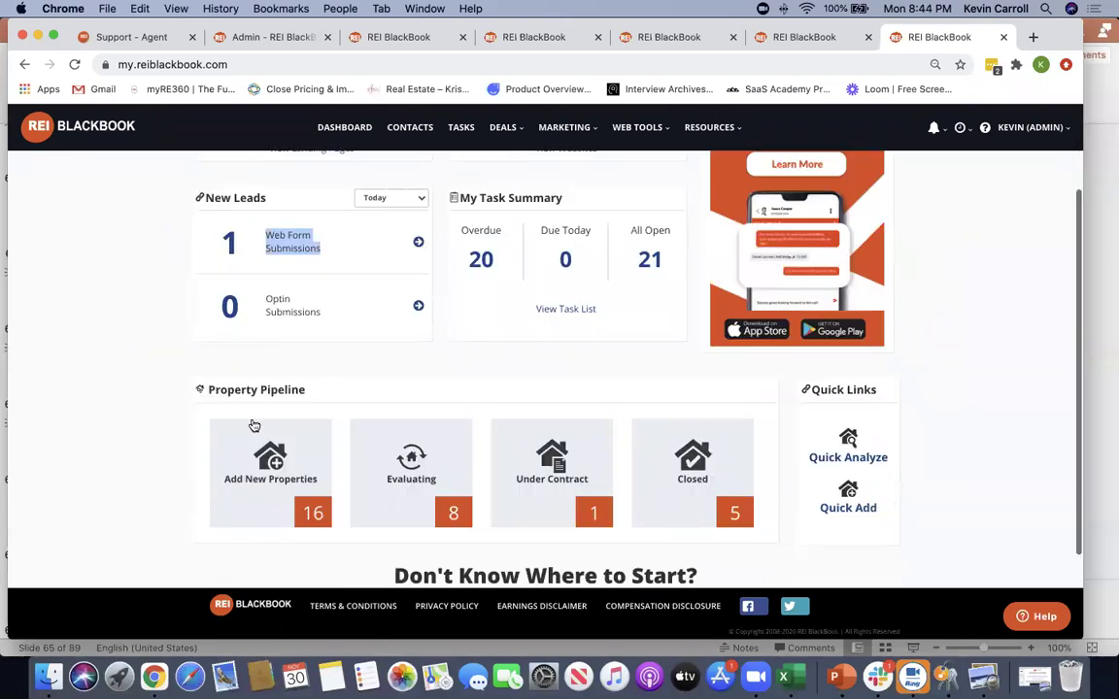
scroll(727, 453, up, 3)
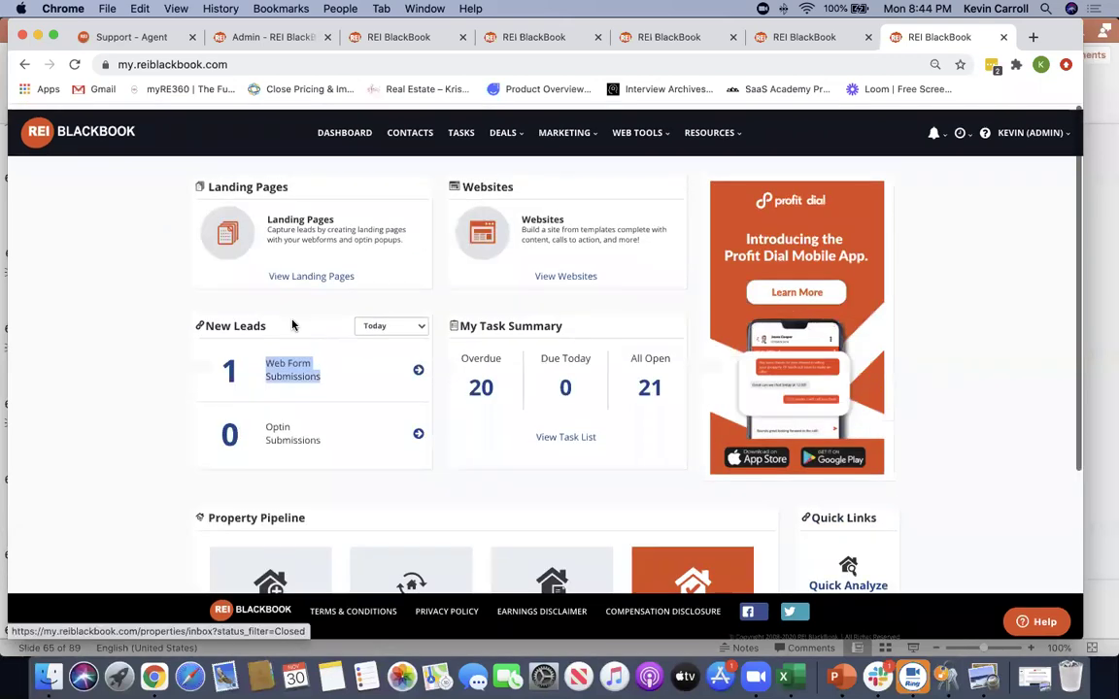
click(119, 321)
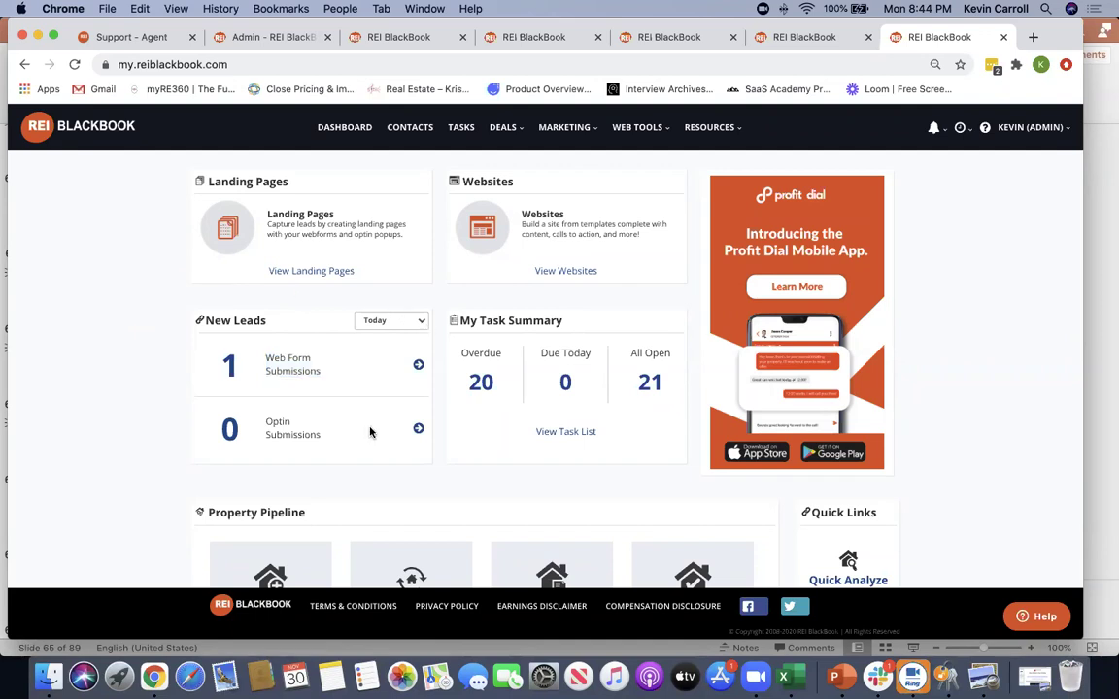
scroll(353, 437, down, 2)
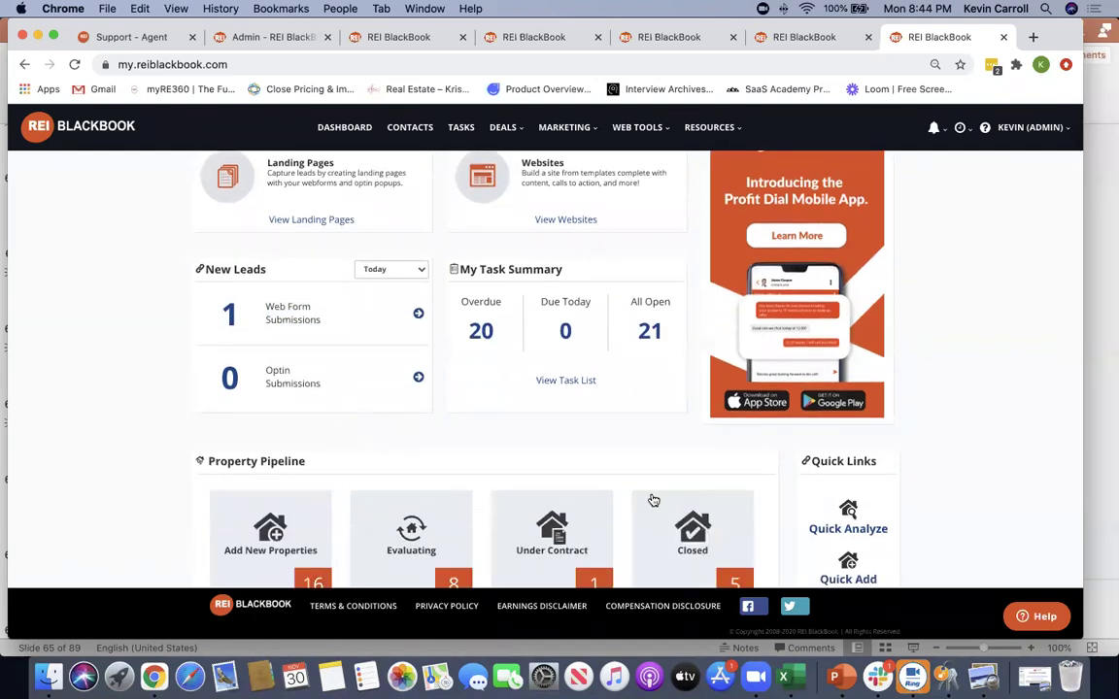
scroll(98, 379, up, 2)
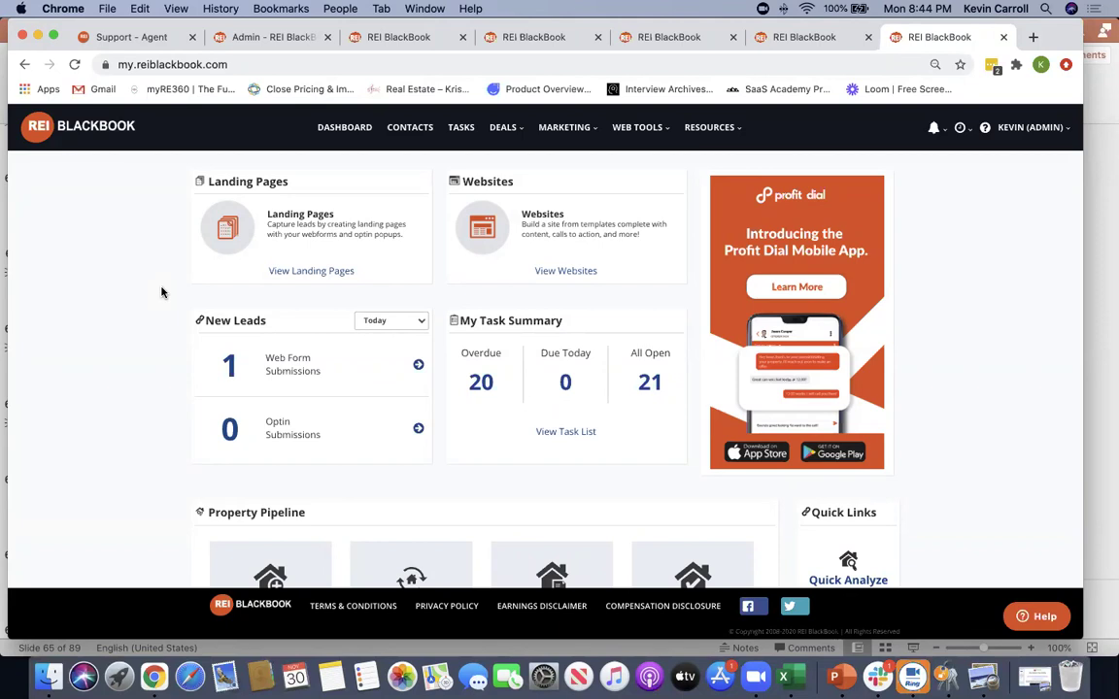
Go to Web Tools > Domains and start Add New > Purchase New Domain
click(627, 127)
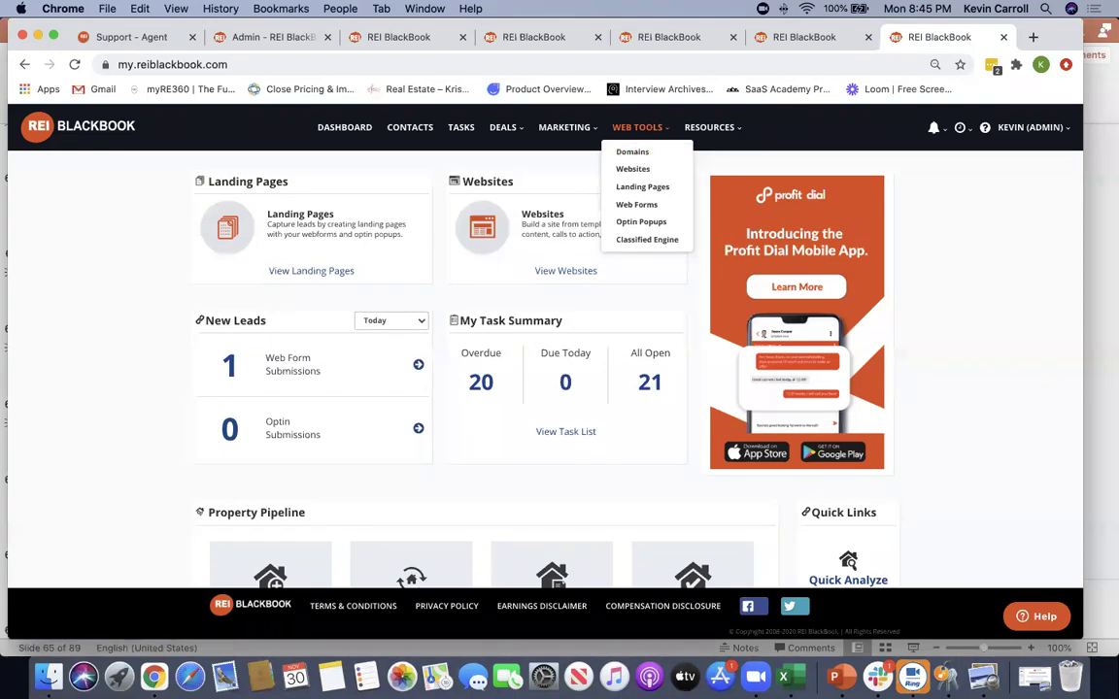
click(161, 383)
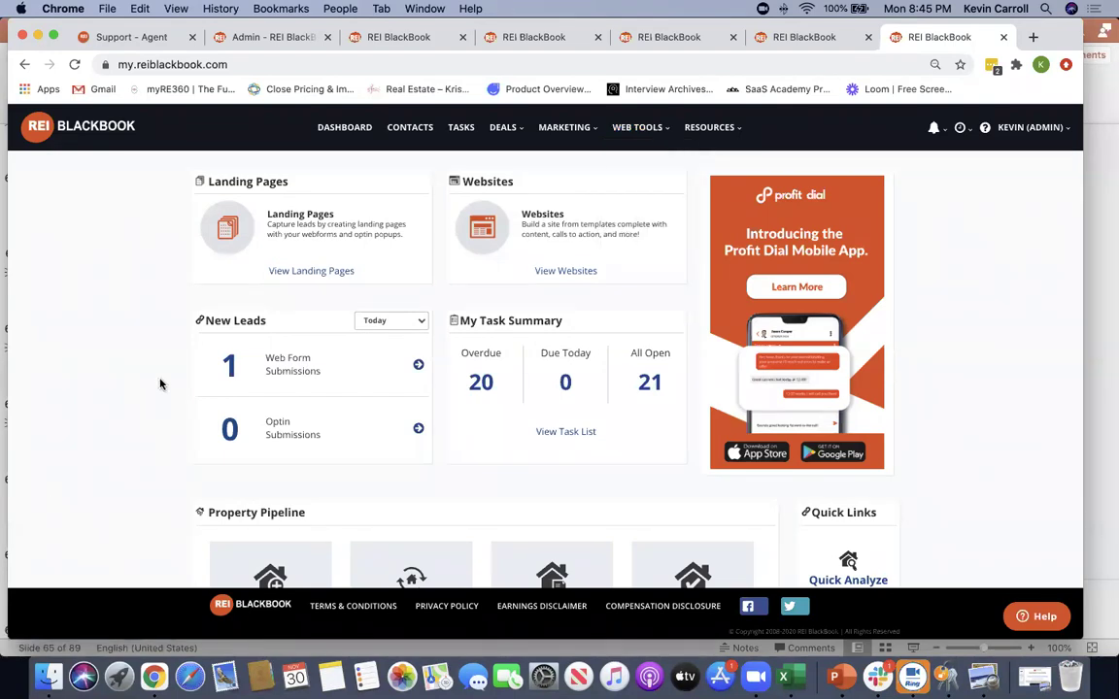
click(629, 134)
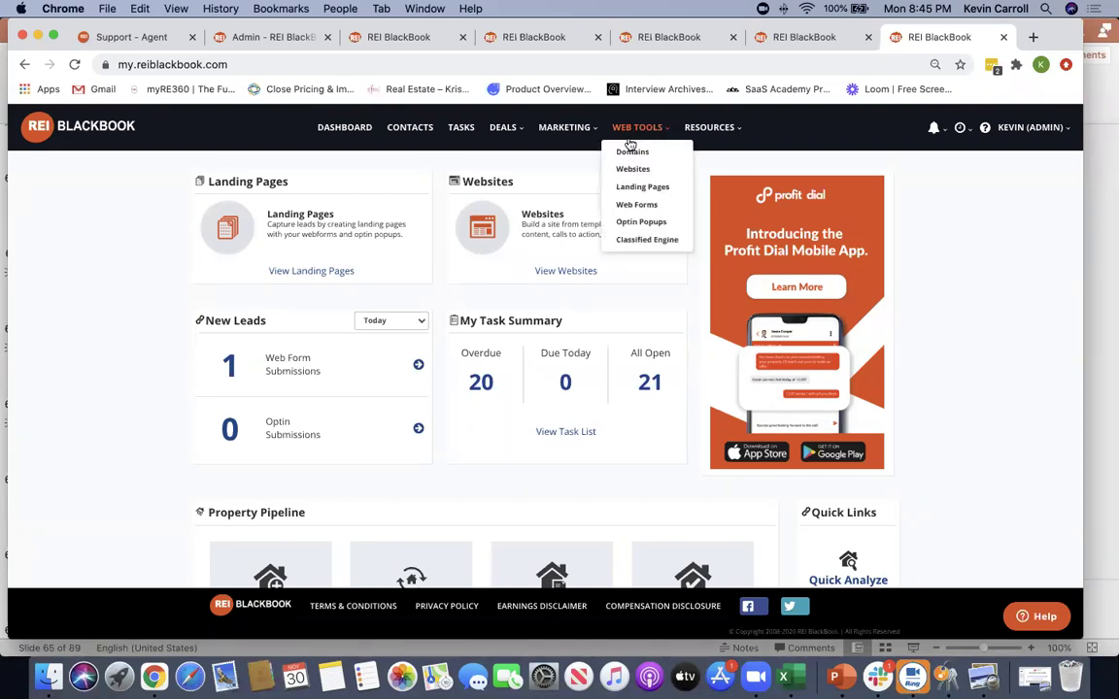
click(633, 153)
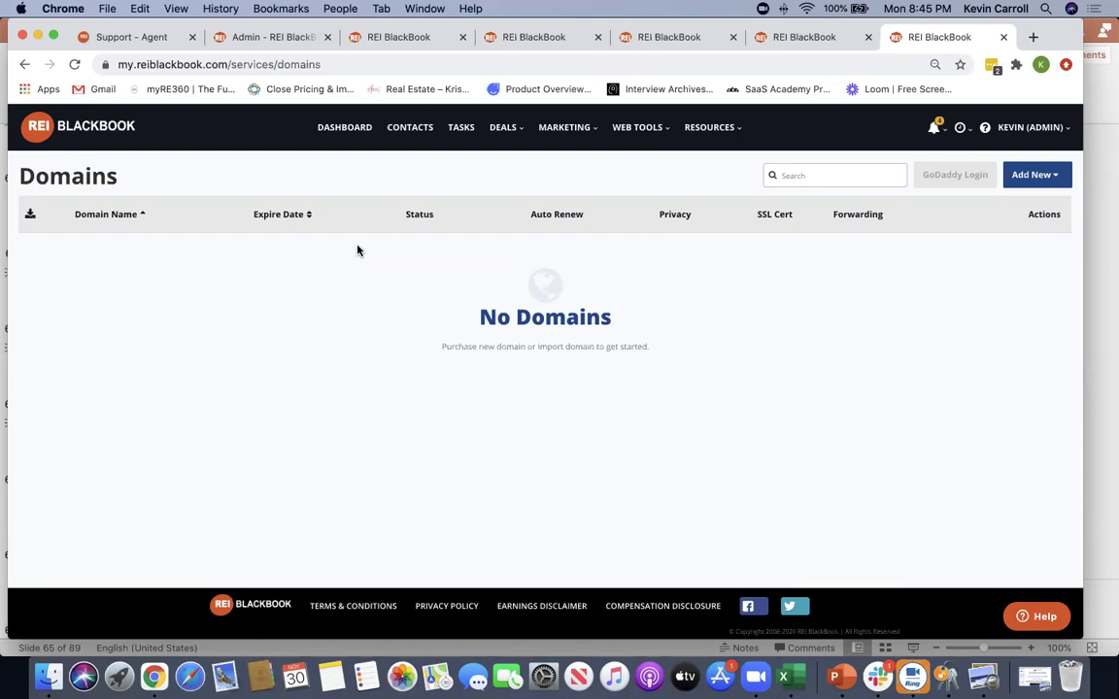
click(1016, 178)
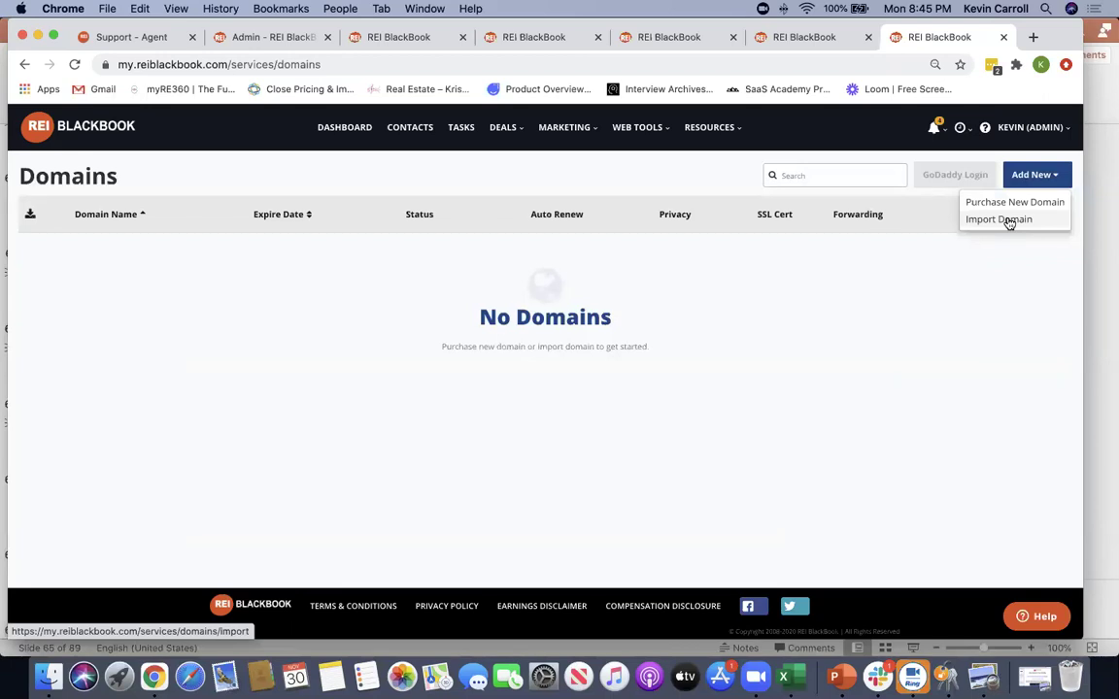
click(1022, 204)
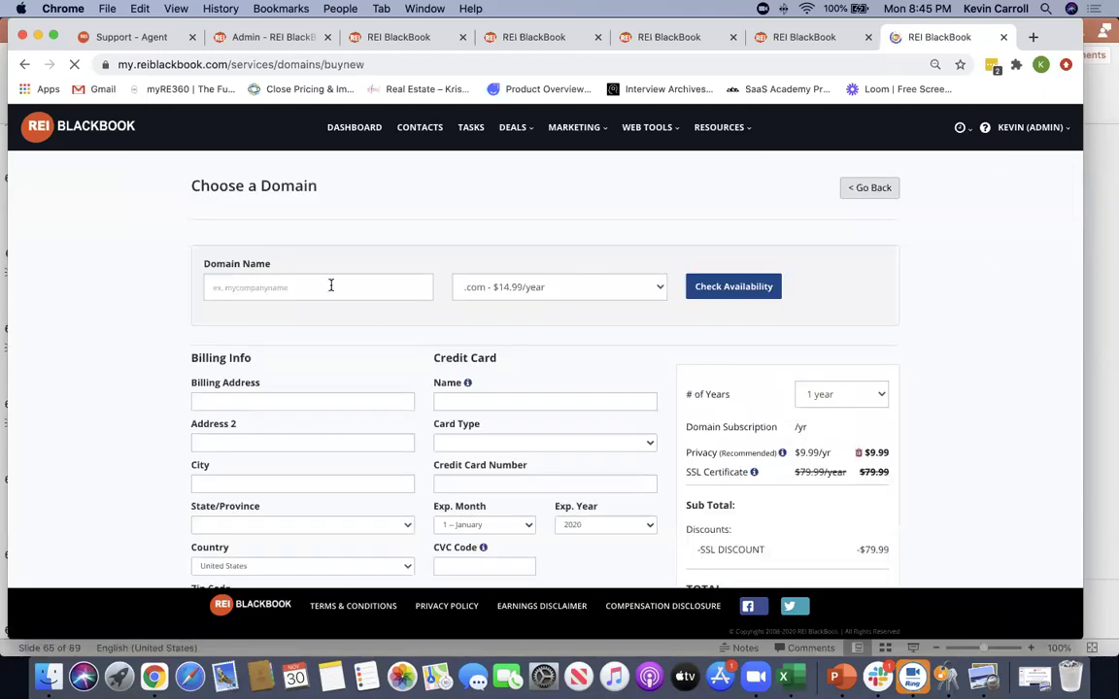
Check availability of the test domain 'dsfhsdfhsdfjhfgsjdfgjdfg'
click(329, 285)
text(dsfhsdfhsdfjhfgsjdfgjdfg)
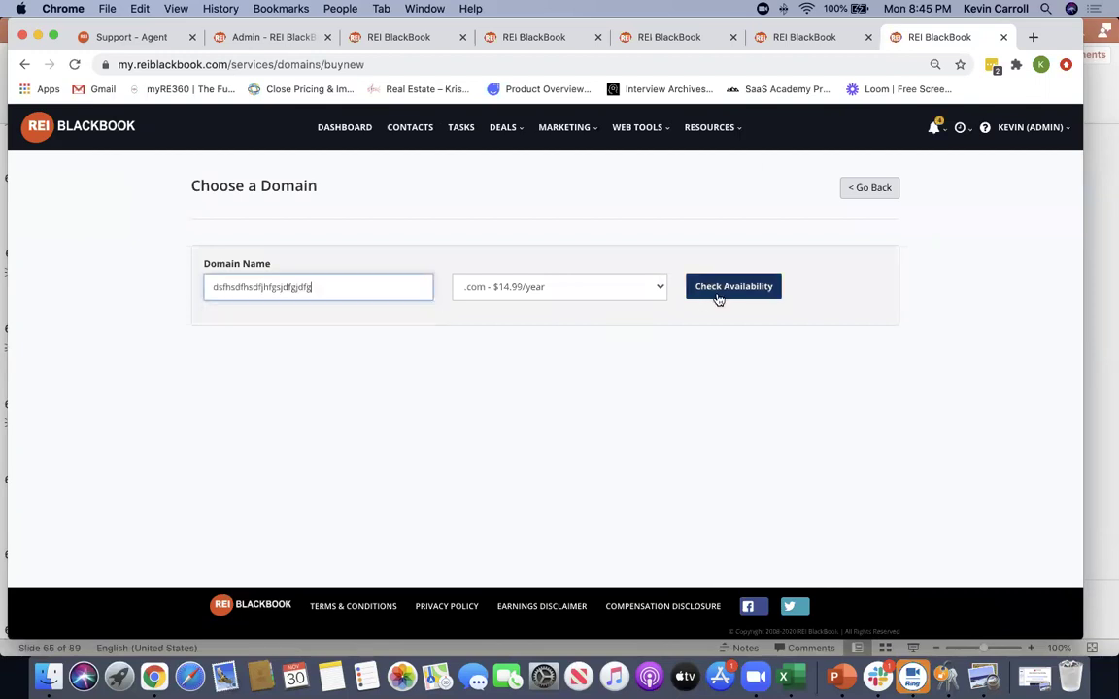
key(Return)
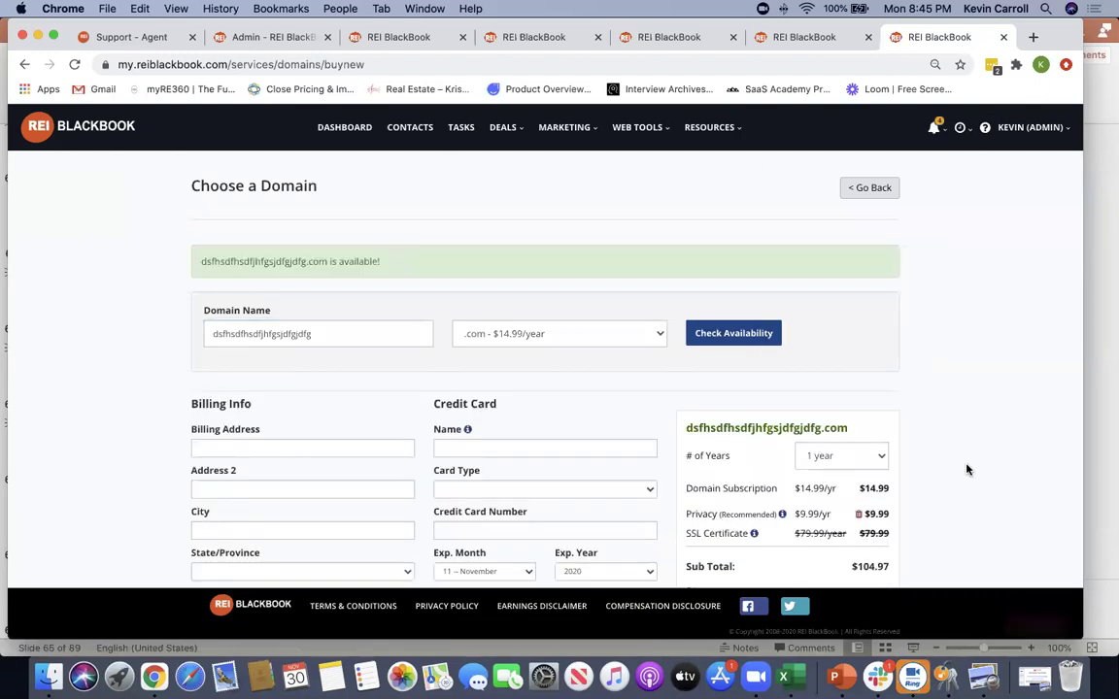
scroll(967, 470, down, 2)
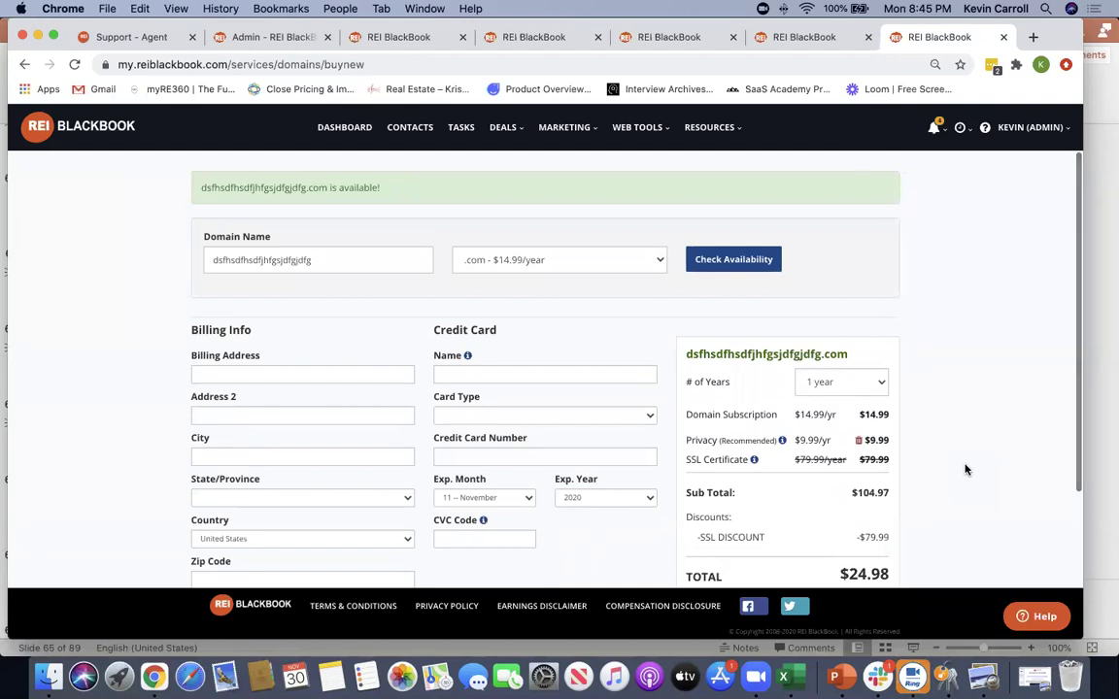
scroll(973, 468, down, 1)
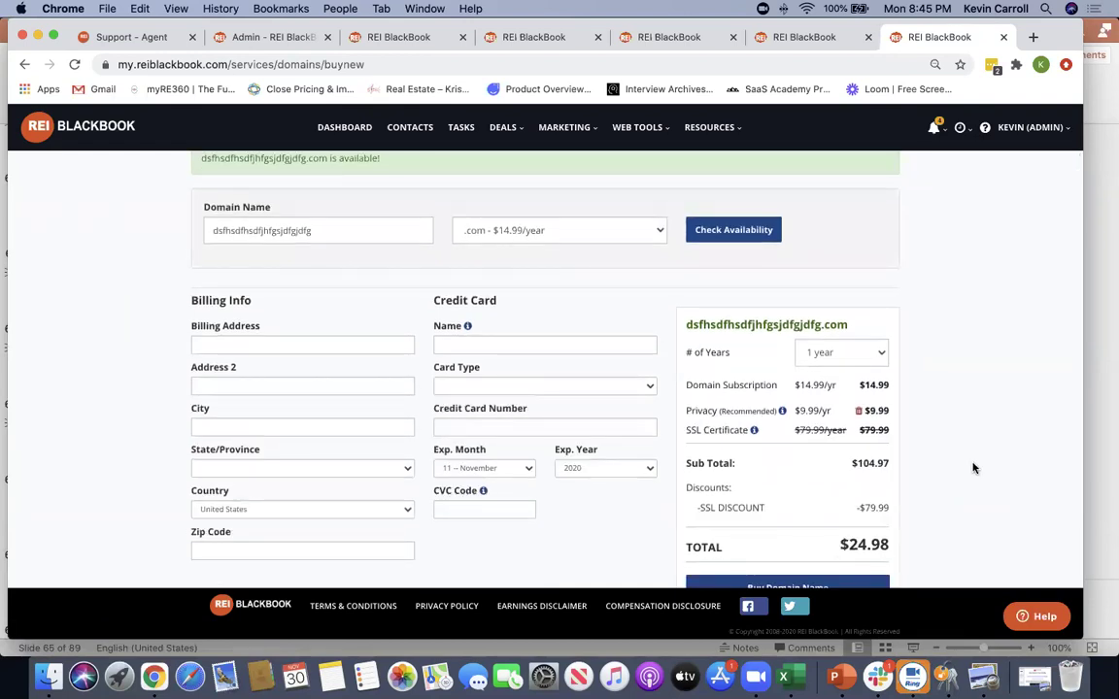
Review the $24.98 order summary's crossed-out SSL price, then open Web Tools > Websites
drag(686, 345, 760, 430)
click(777, 433)
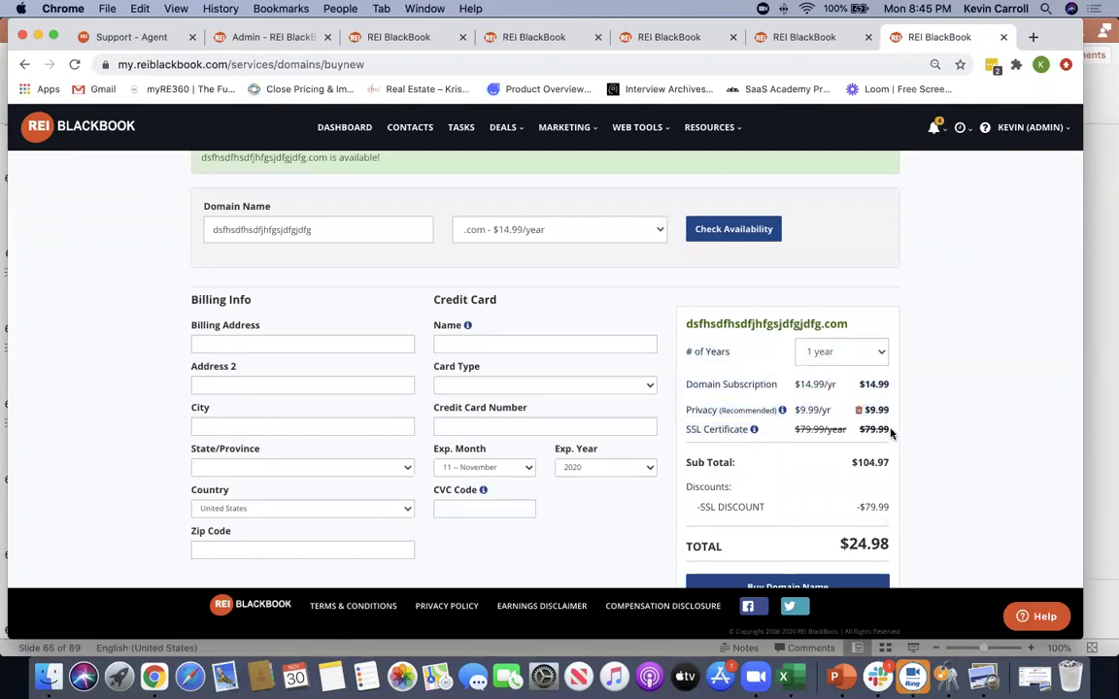
drag(892, 434, 791, 431)
click(934, 434)
drag(794, 430, 897, 428)
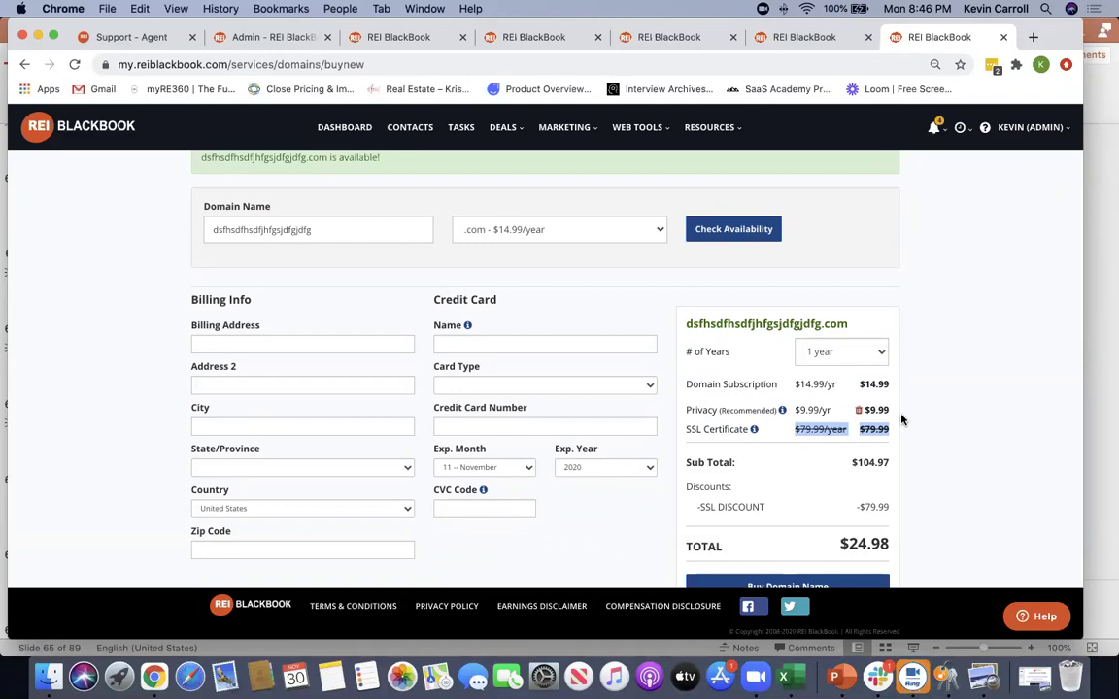
scroll(981, 393, up, 2)
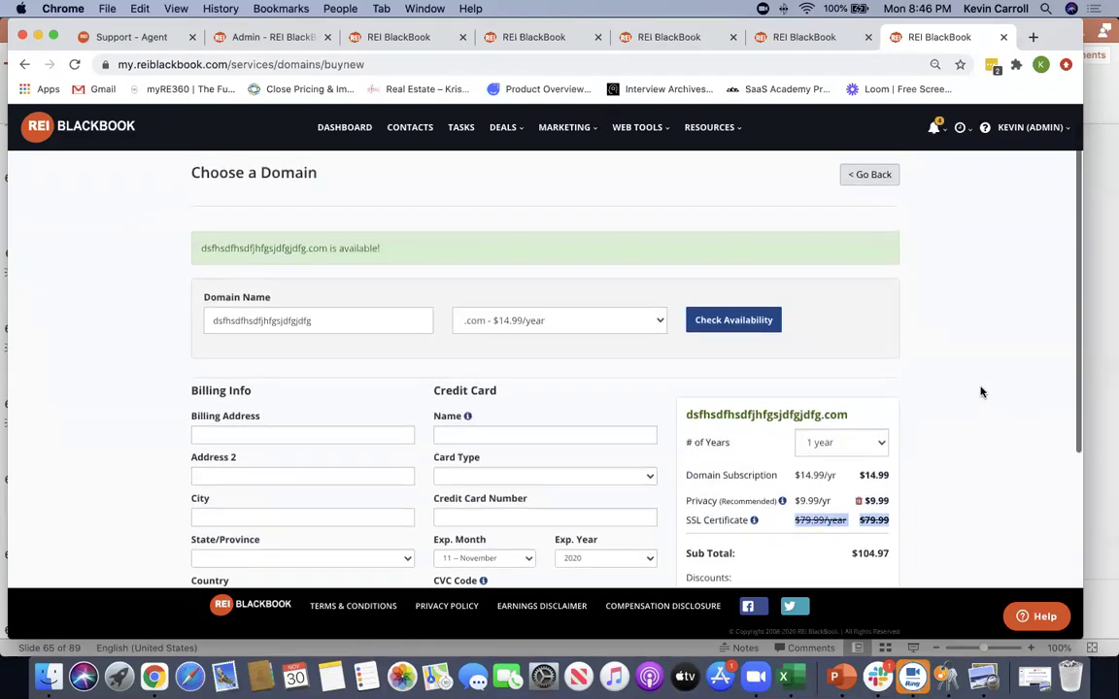
click(632, 169)
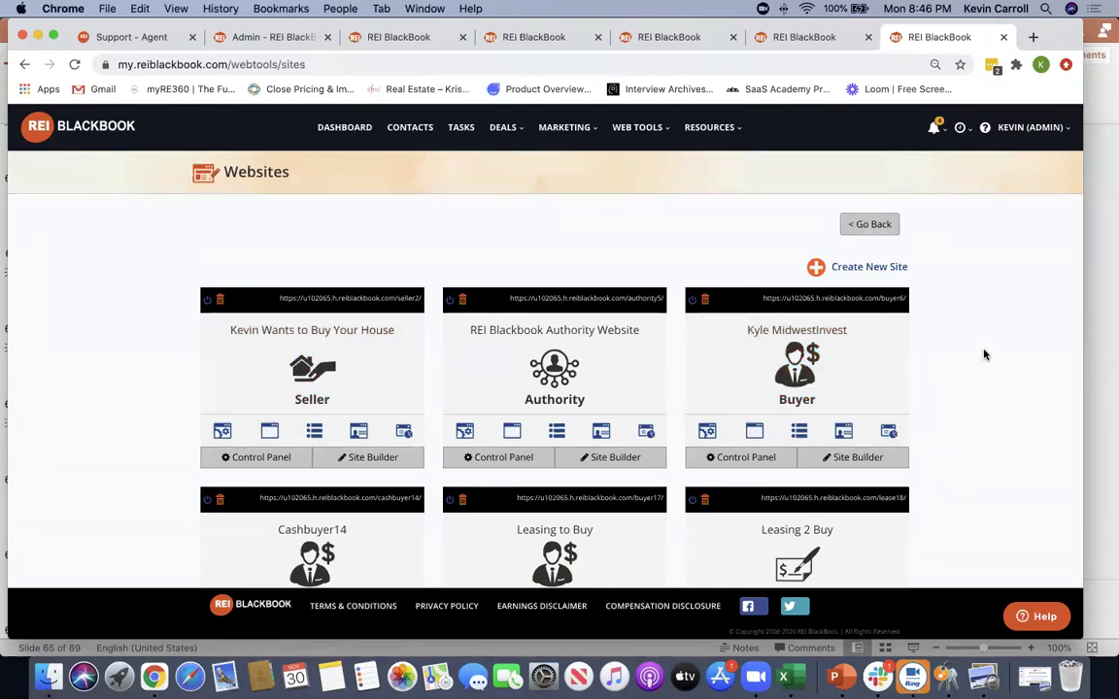
Start a new website and browse the Step 1 template thumbnails
click(866, 268)
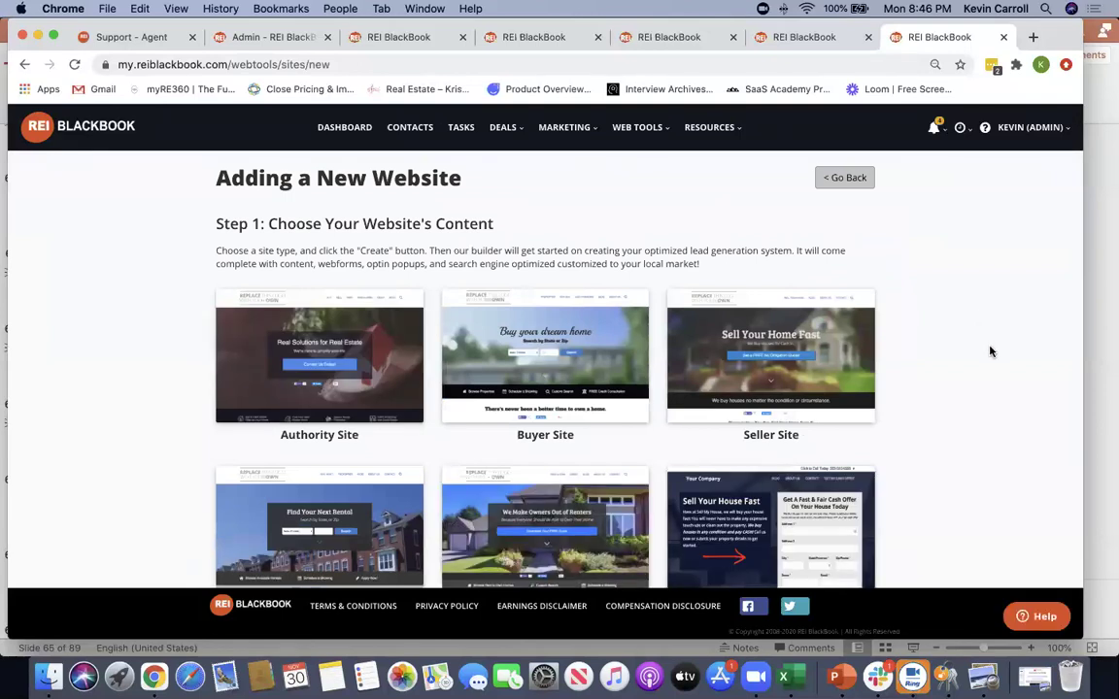
scroll(990, 351, down, 3)
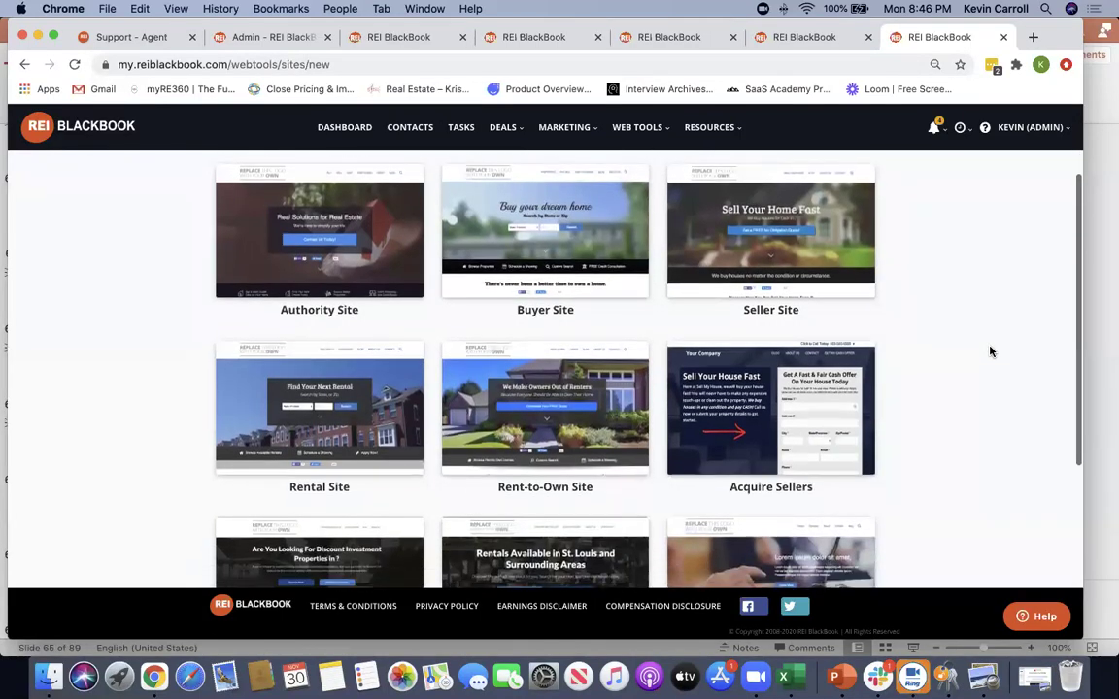
scroll(892, 417, down, 2)
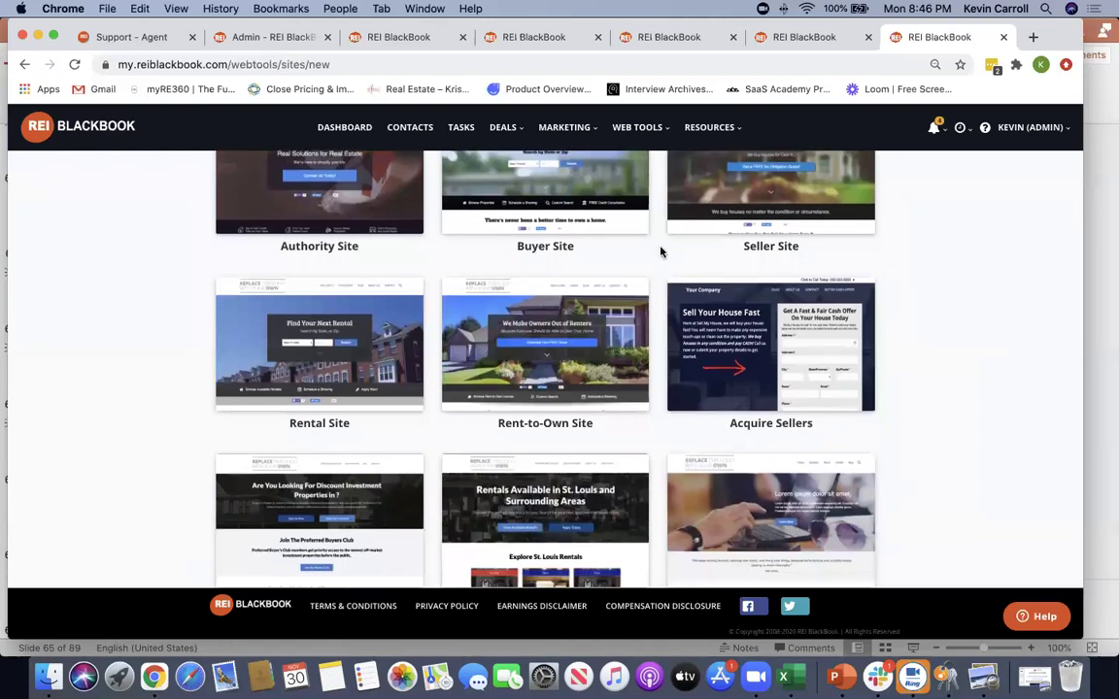
mouse_move(859, 331)
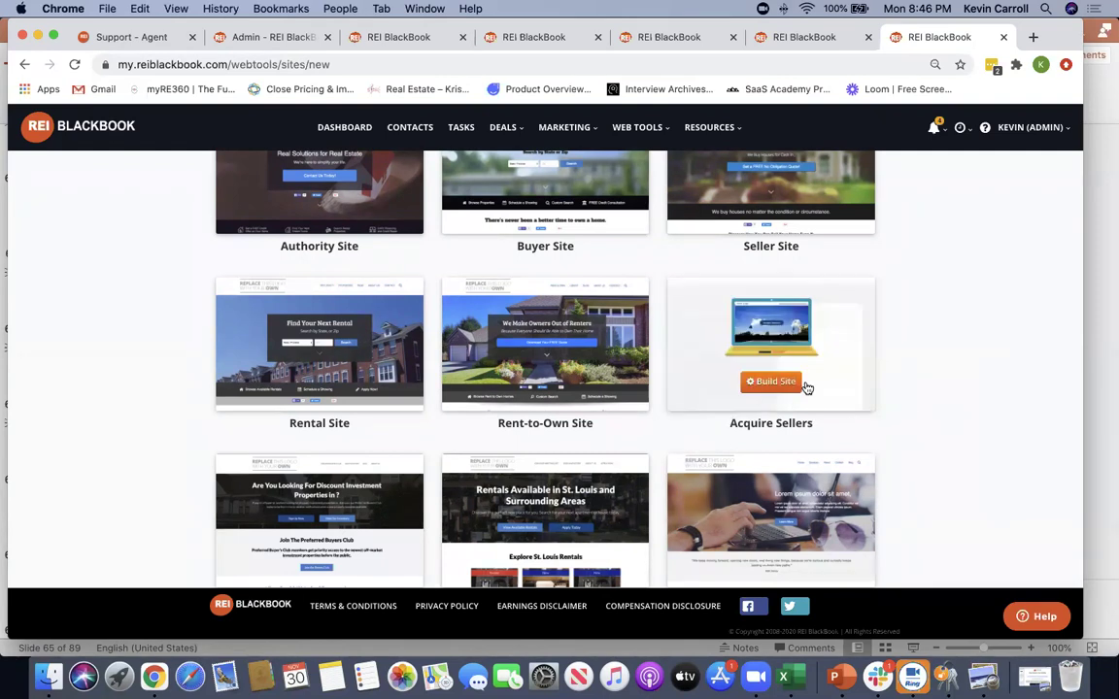
scroll(984, 374, up, 3)
scroll(983, 375, down, 4)
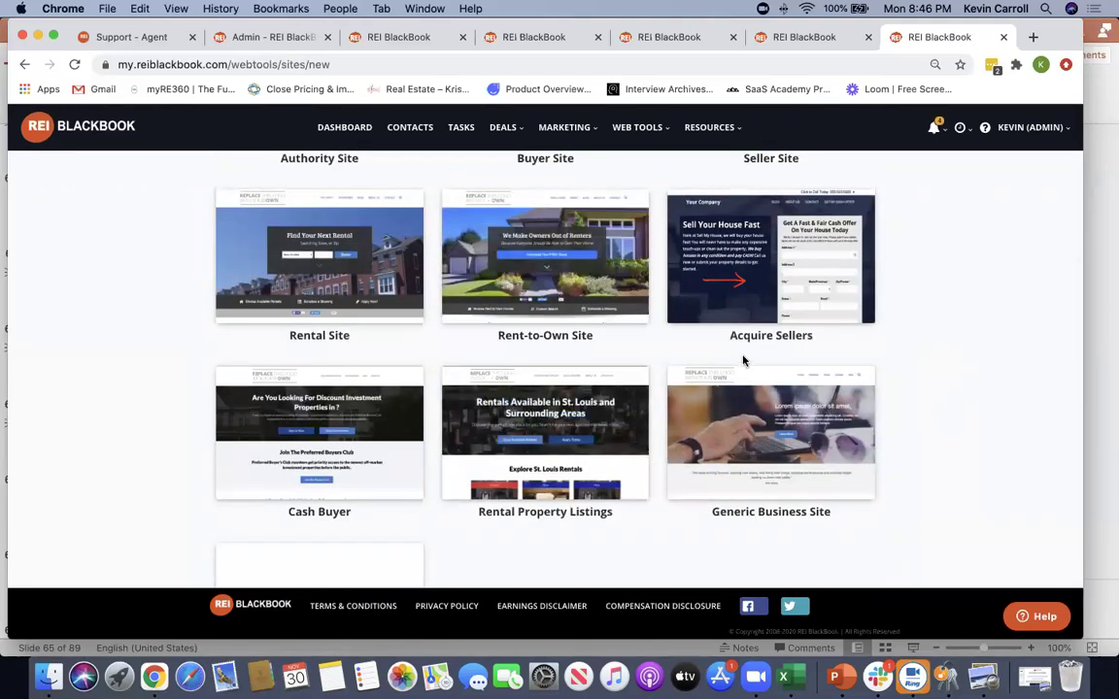
scroll(723, 335, down, 1)
Highlight the Rental Property Listings and Cash Buyer template names
click(985, 365)
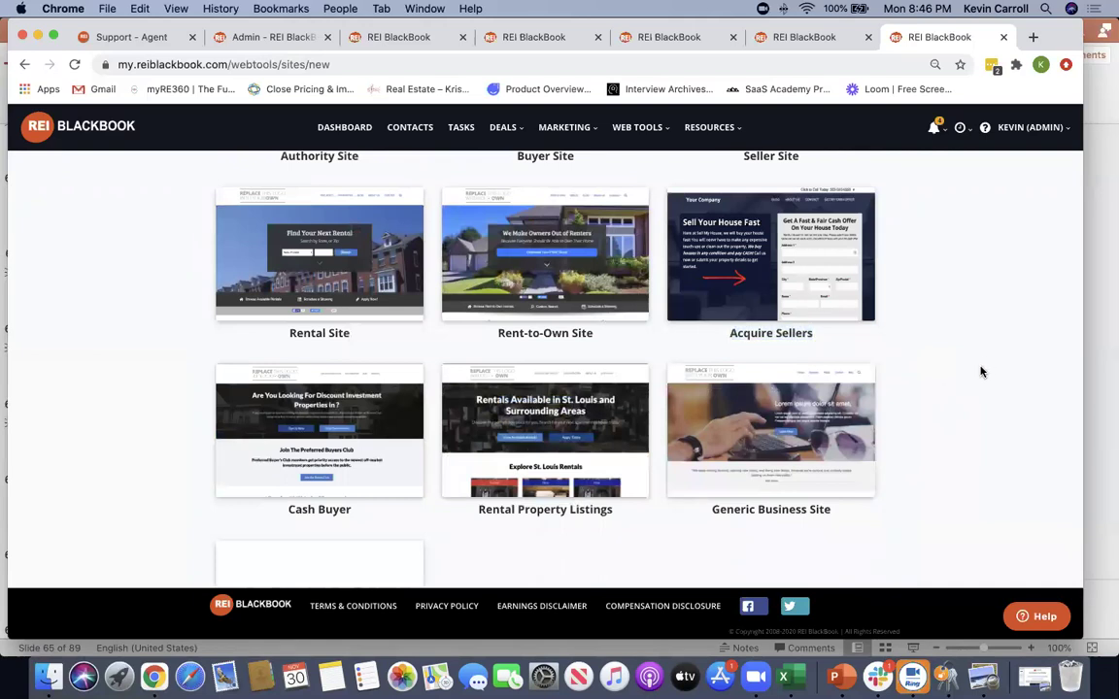
drag(614, 512, 481, 510)
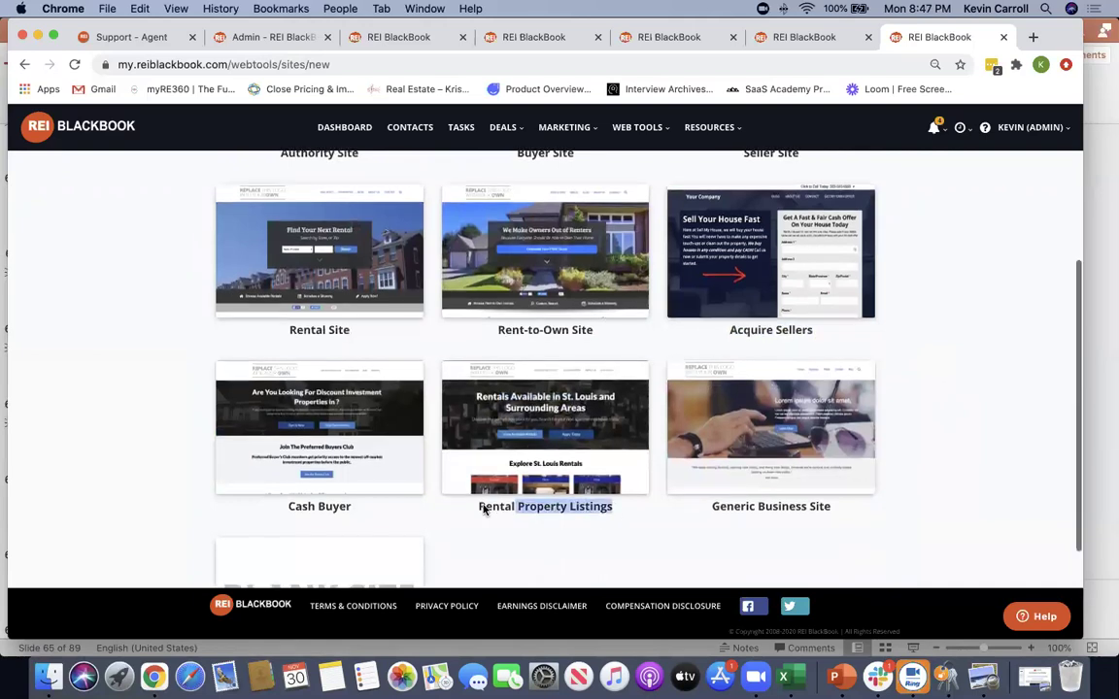
click(474, 507)
scroll(474, 507, down, 1)
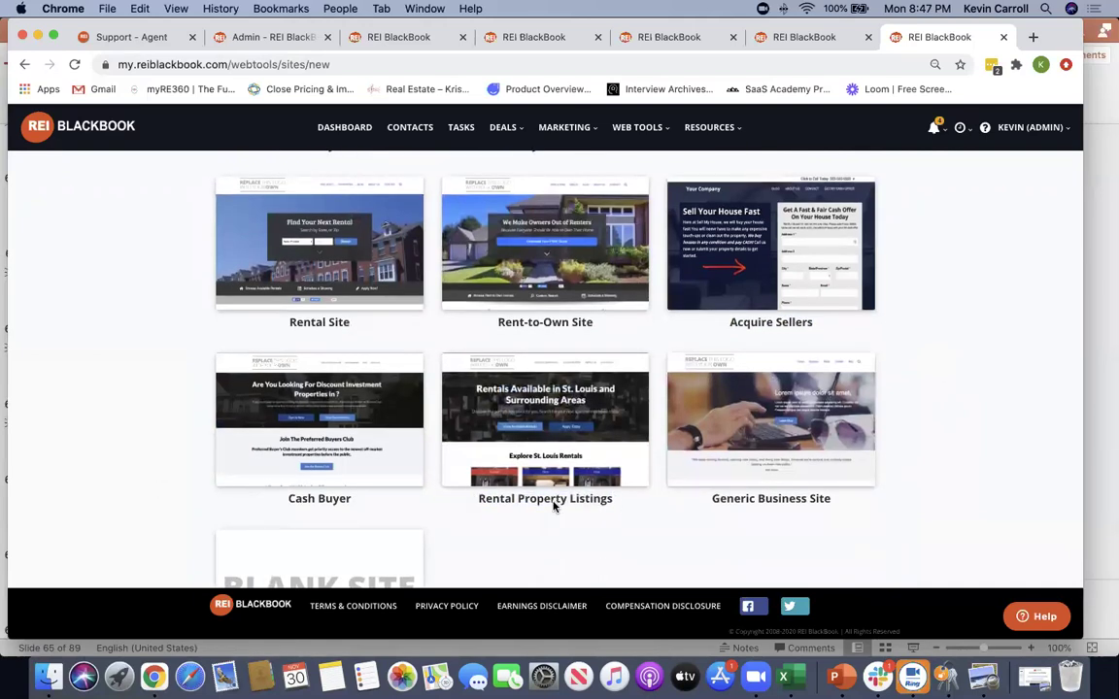
drag(614, 499, 473, 499)
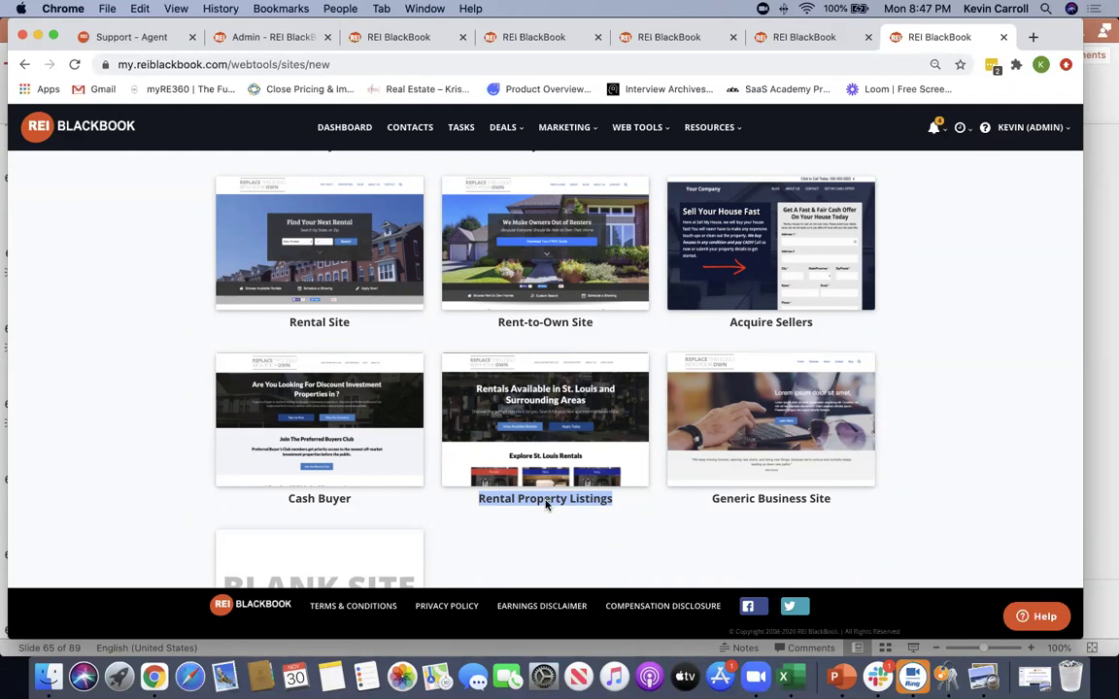
click(491, 451)
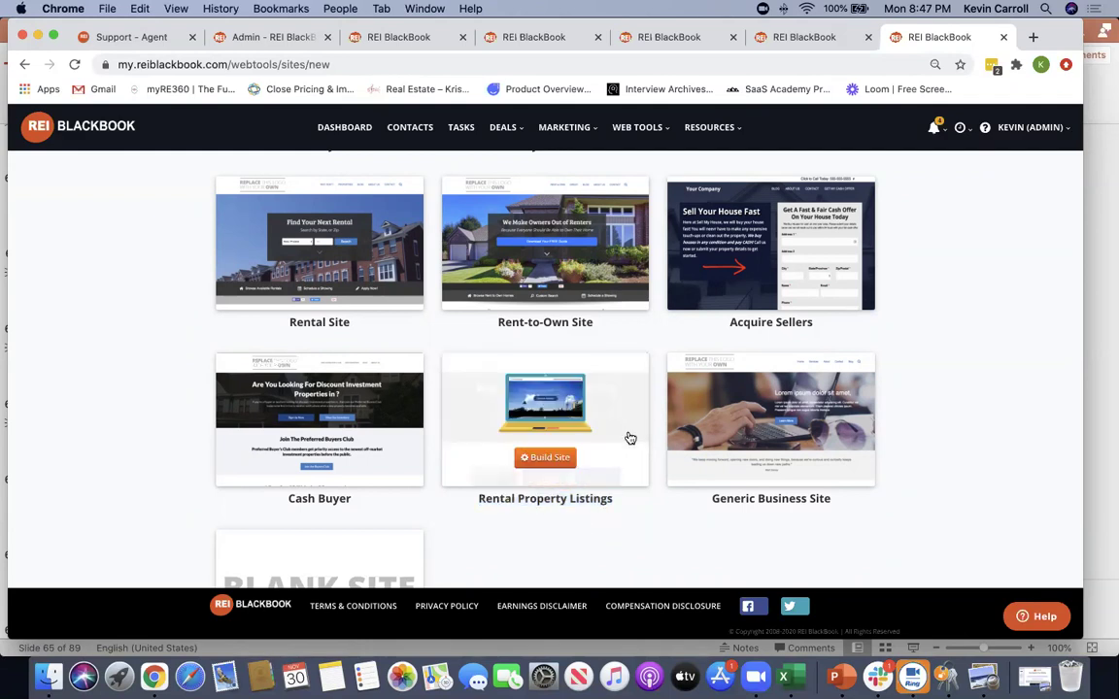
drag(354, 502, 265, 499)
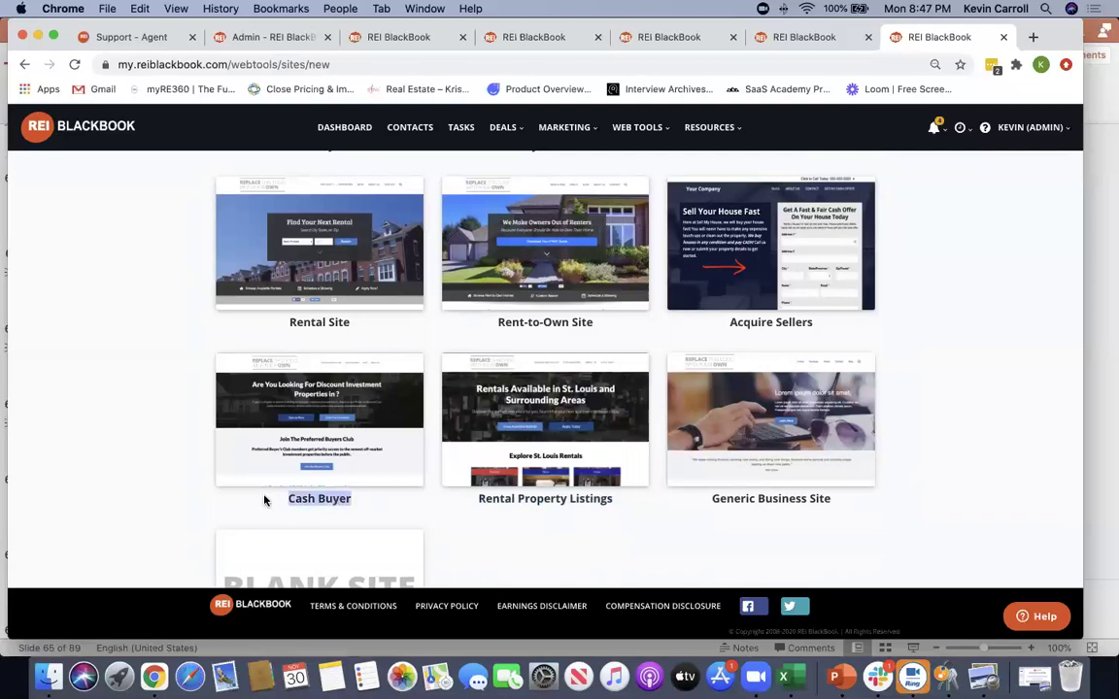
click(108, 431)
scroll(110, 432, up, 3)
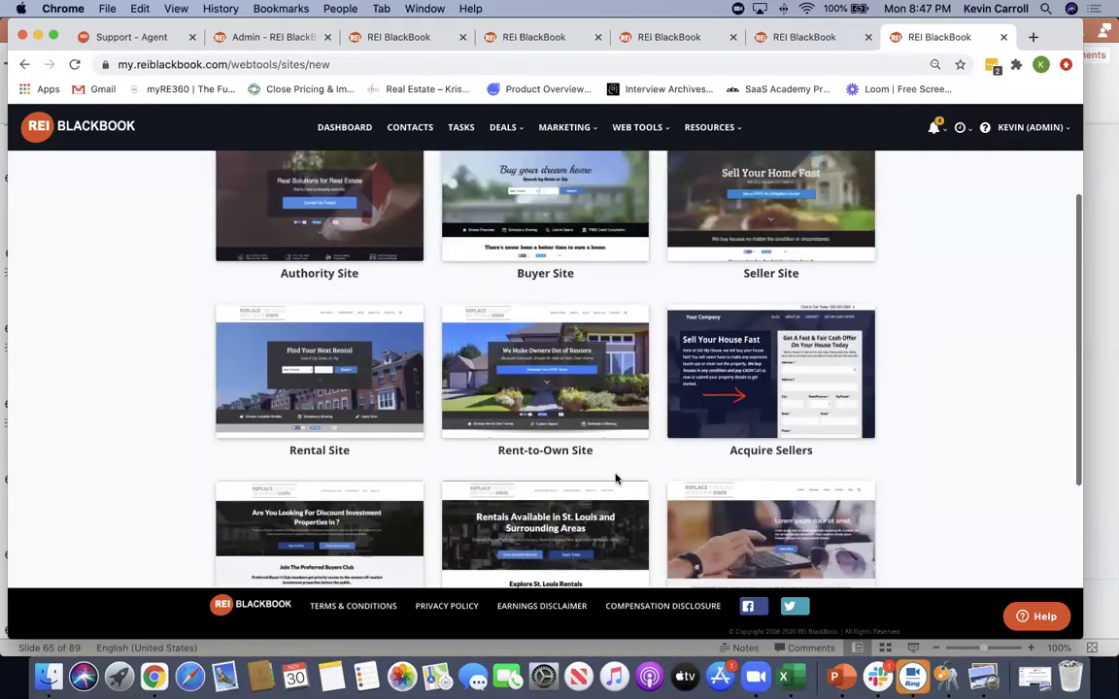
drag(599, 452, 487, 452)
drag(357, 451, 277, 452)
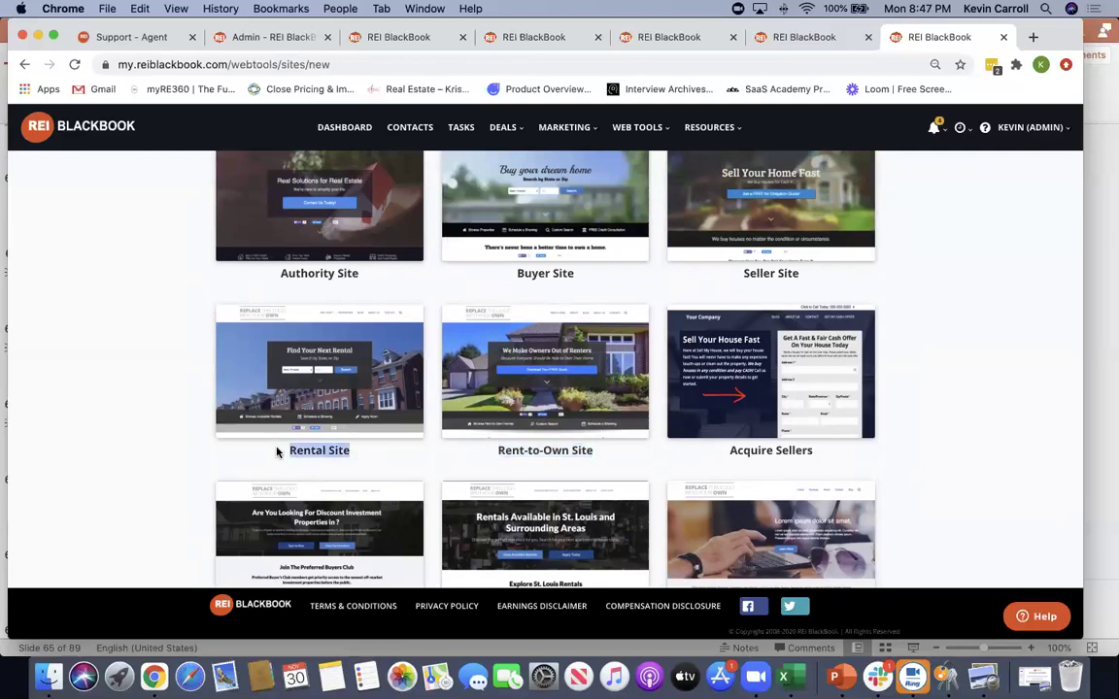
scroll(121, 379, up, 1)
drag(360, 309, 252, 309)
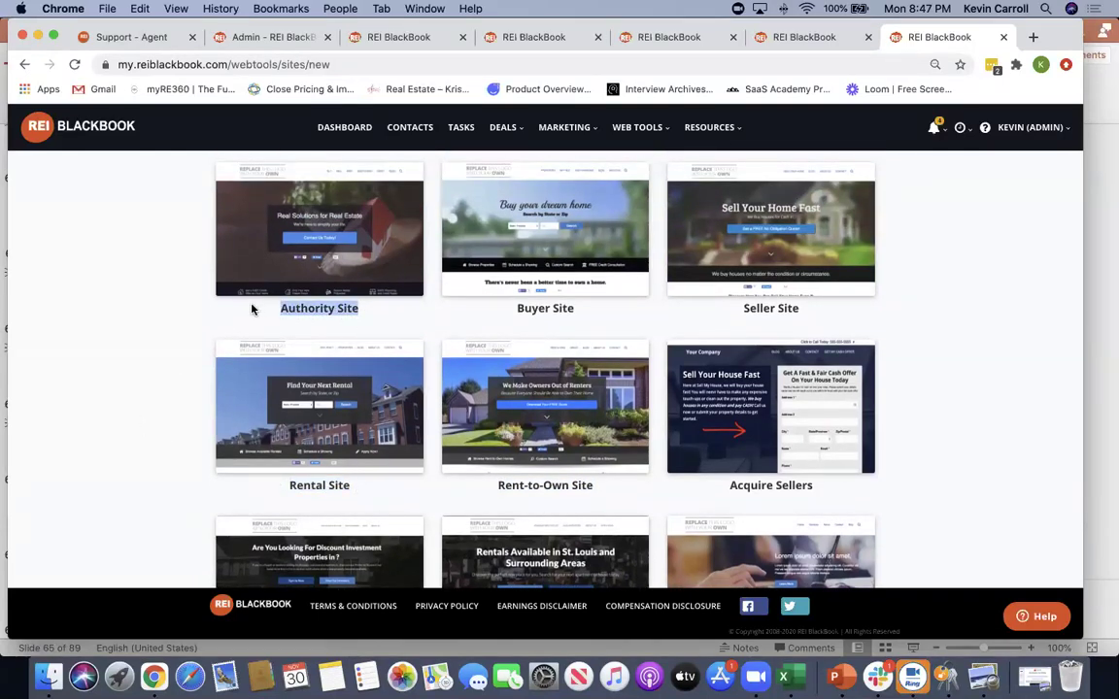
scroll(982, 414, down, 4)
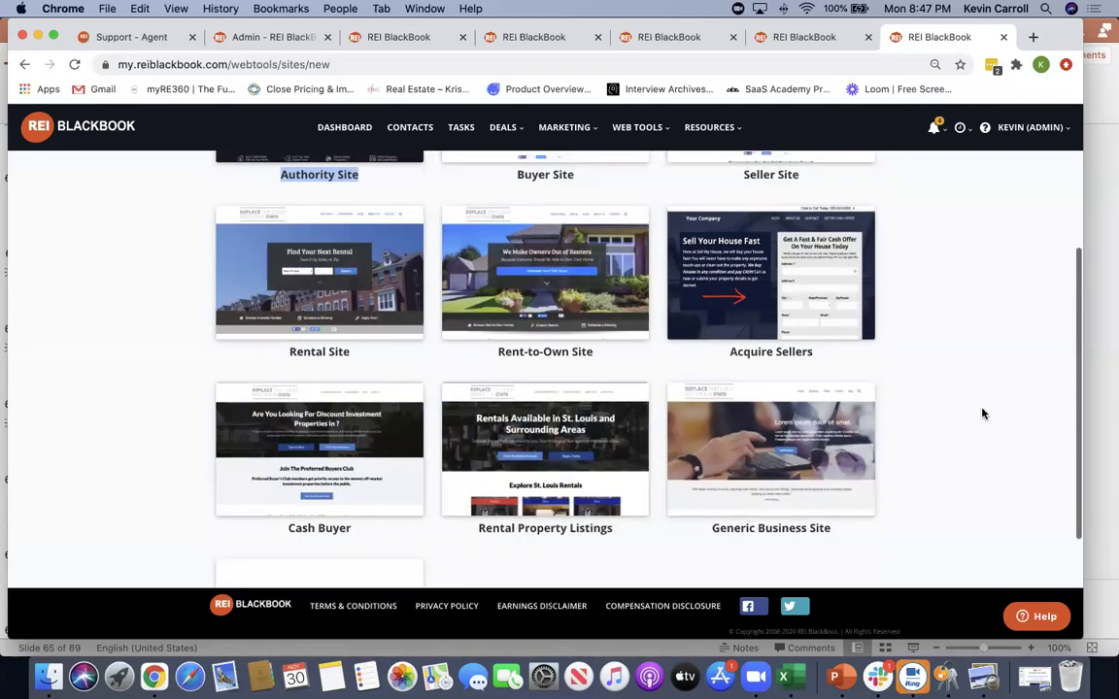
scroll(982, 413, down, 2)
scroll(982, 414, up, 3)
scroll(982, 413, down, 4)
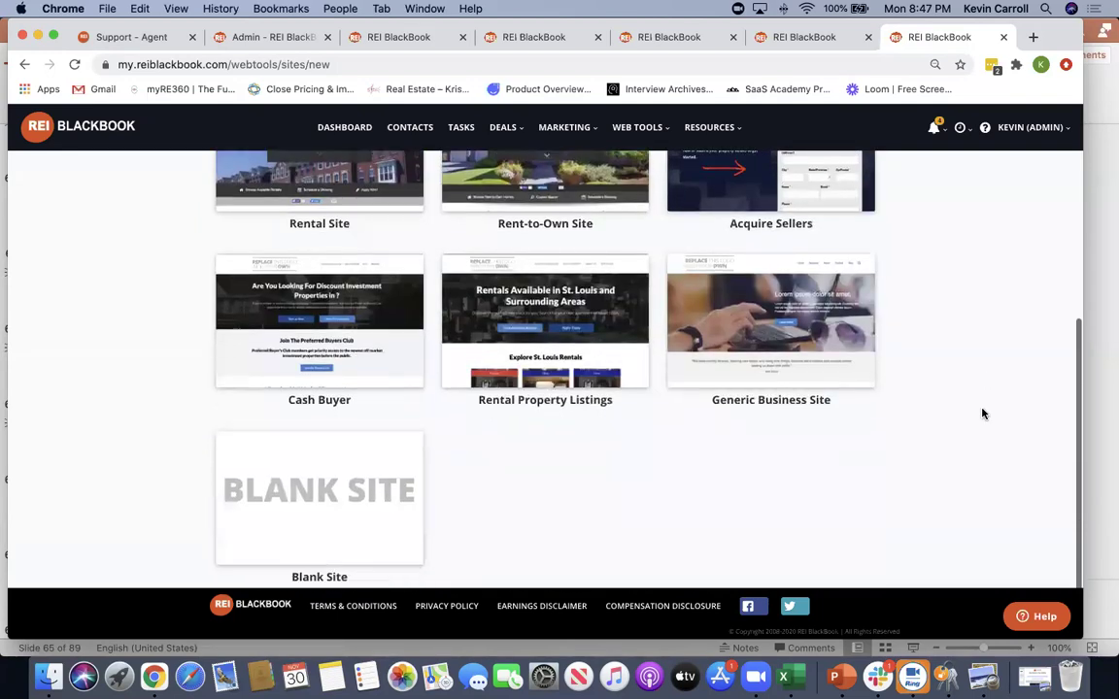
drag(839, 399, 690, 394)
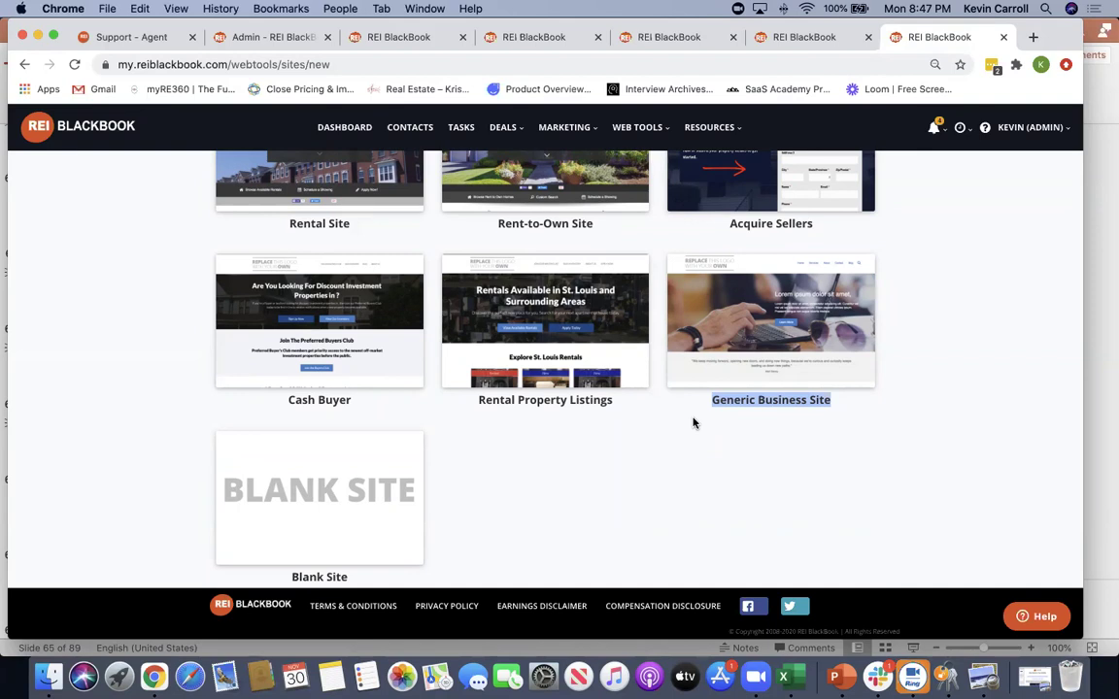
drag(849, 405, 707, 400)
drag(363, 577, 283, 576)
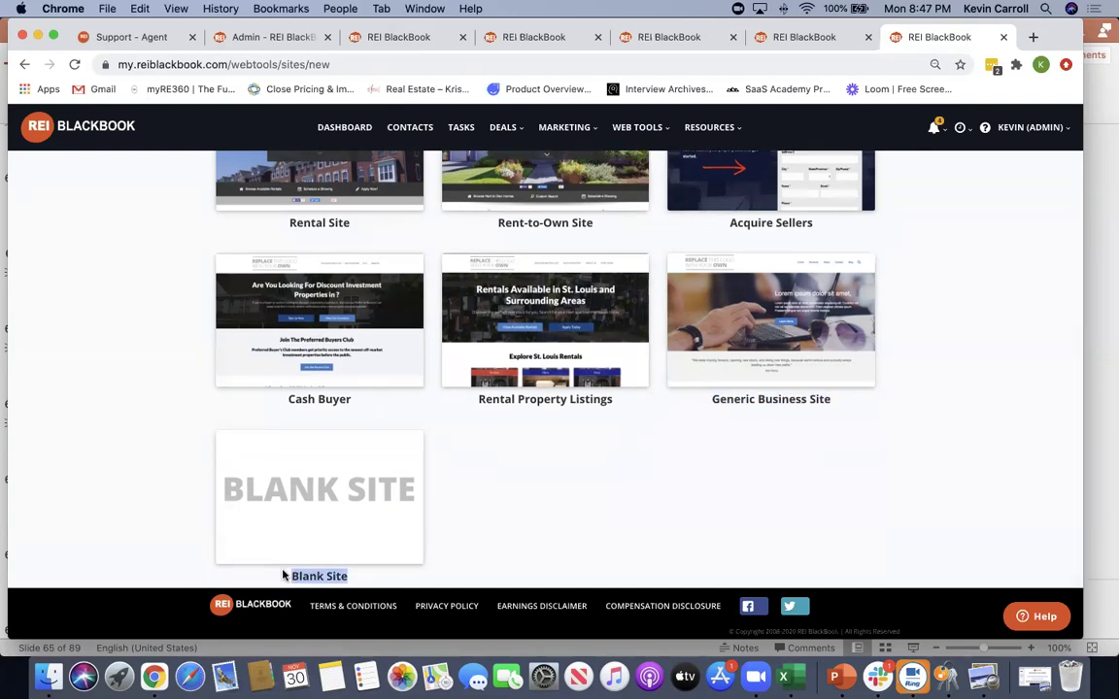
click(969, 442)
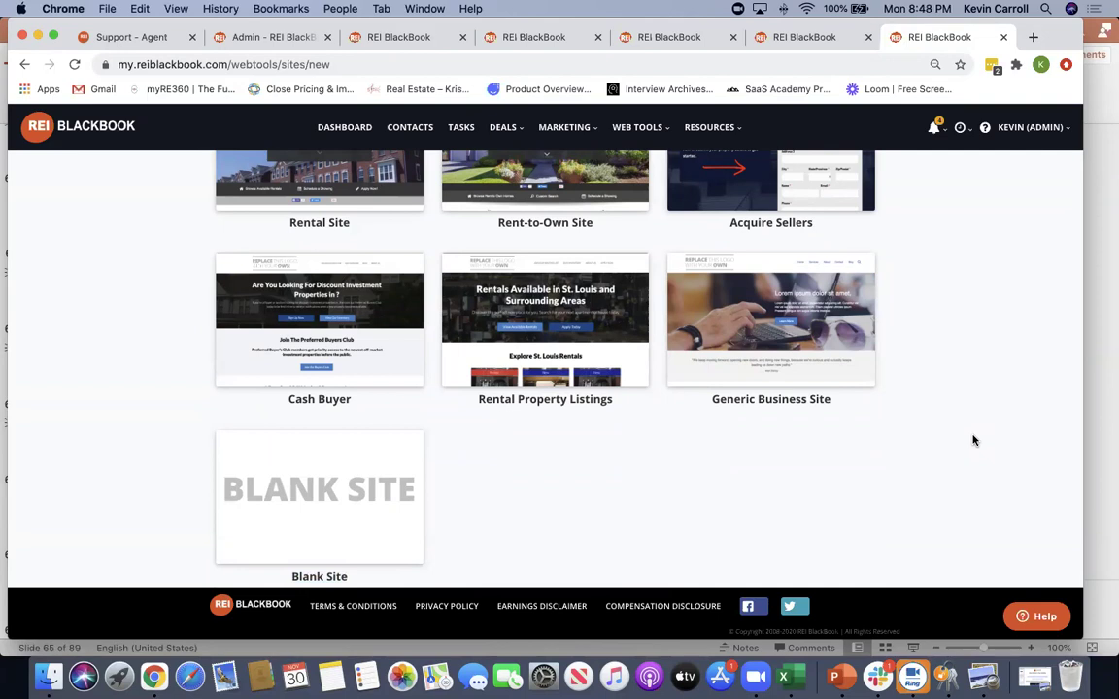
scroll(976, 443, up, 2)
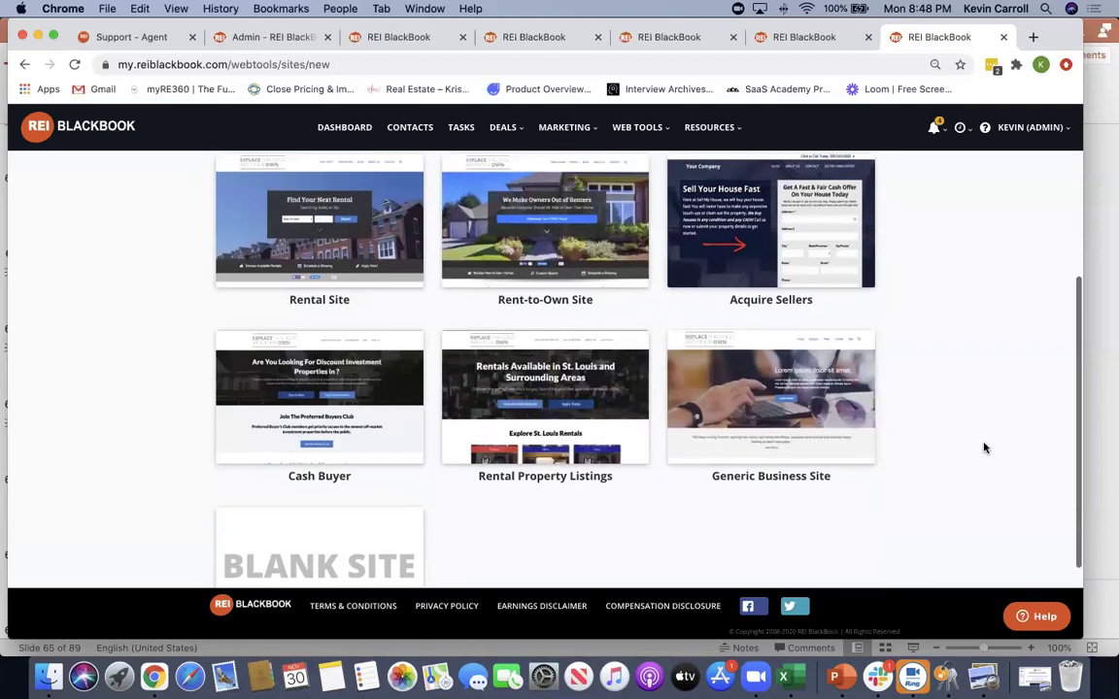
scroll(983, 447, up, 1)
scroll(983, 448, up, 2)
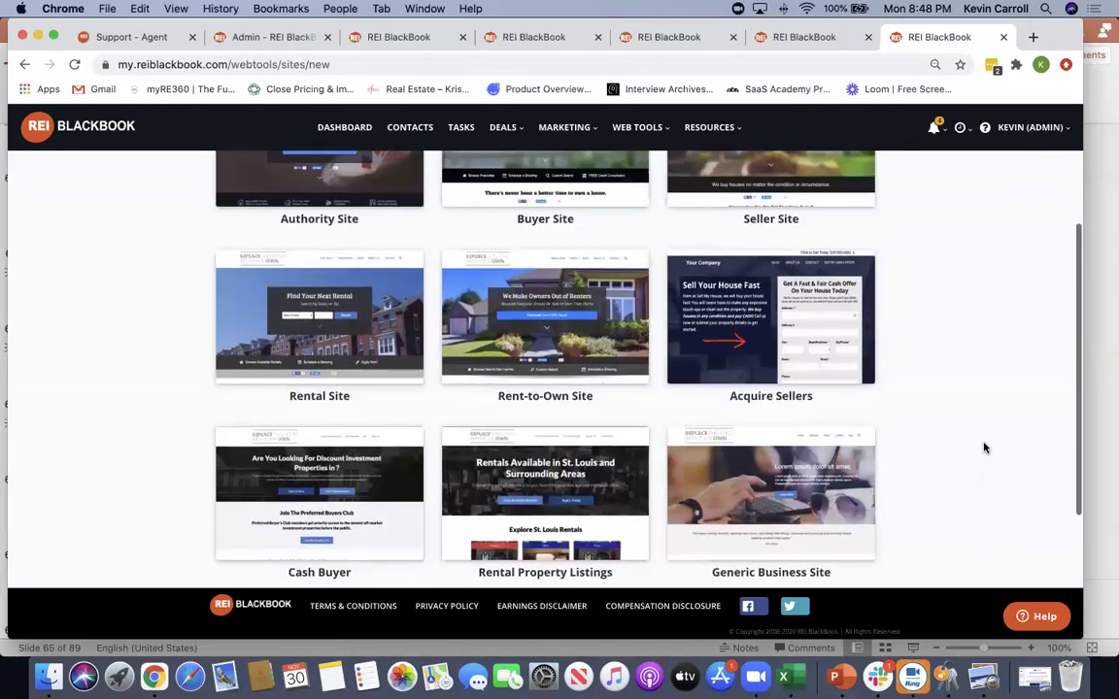
scroll(984, 448, up, 7)
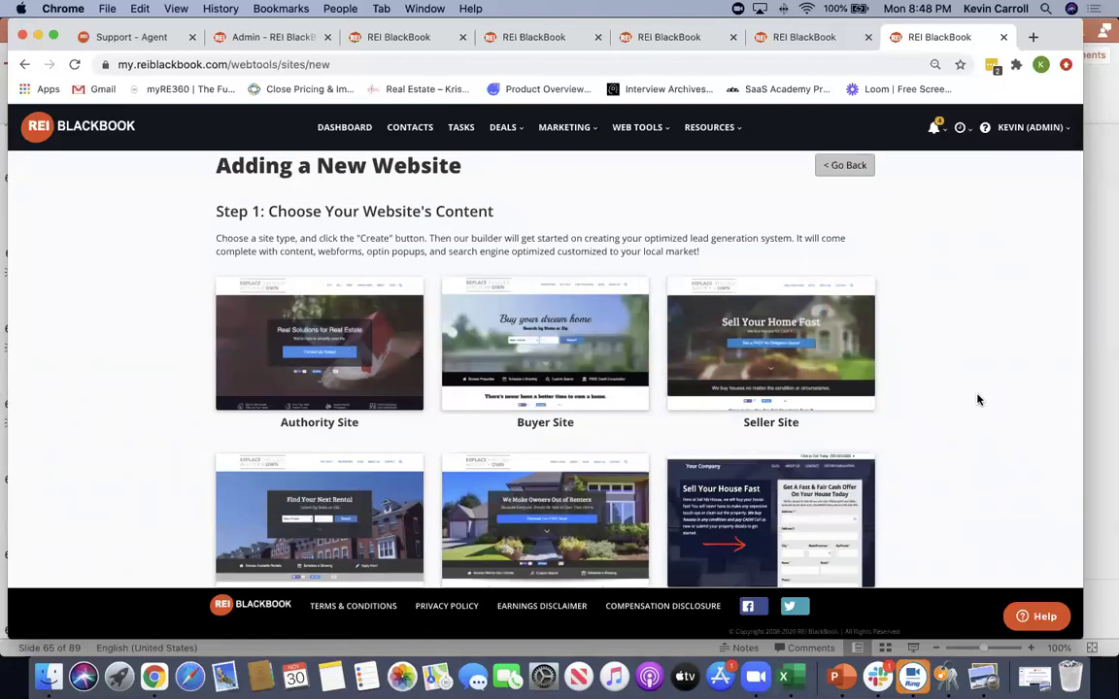
scroll(976, 400, up, 1)
Return to Websites, open the Sellers19 URL in a new tab, then switch back to REI BlackBook
click(854, 178)
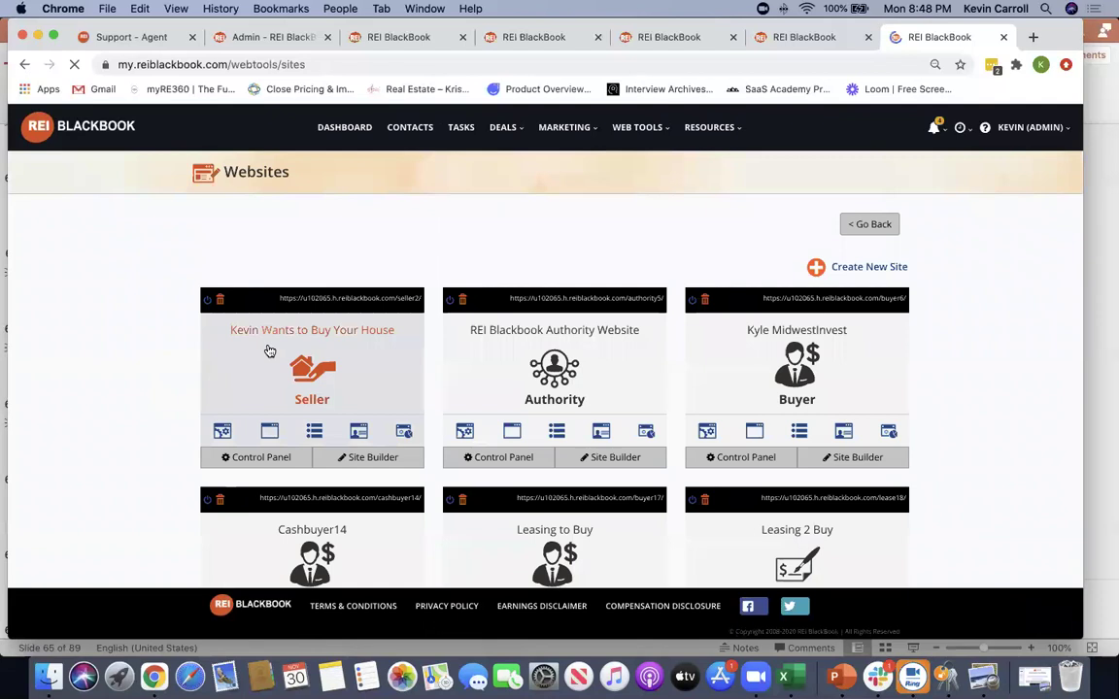
scroll(149, 379, down, 5)
scroll(151, 379, up, 2)
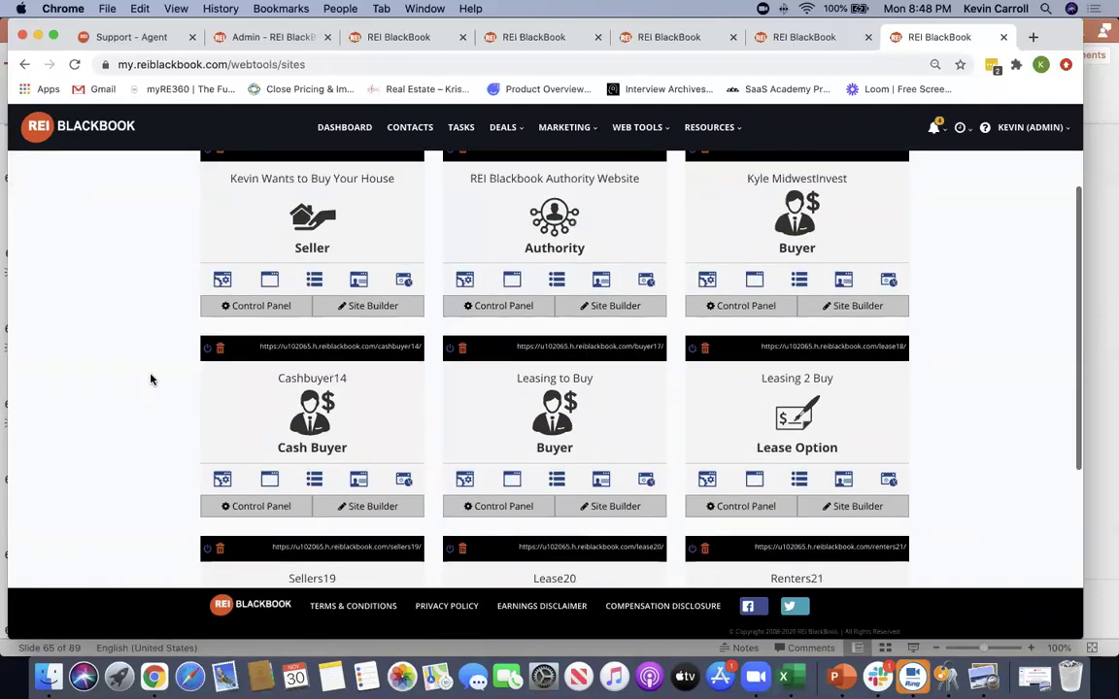
scroll(151, 379, down, 5)
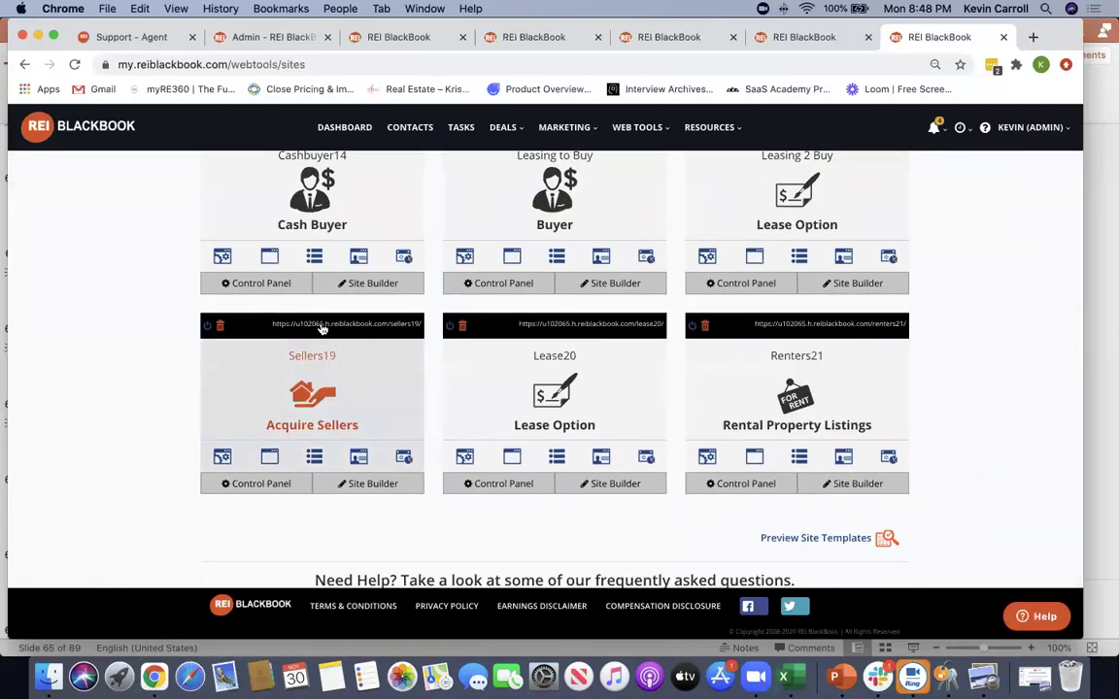
click(322, 323)
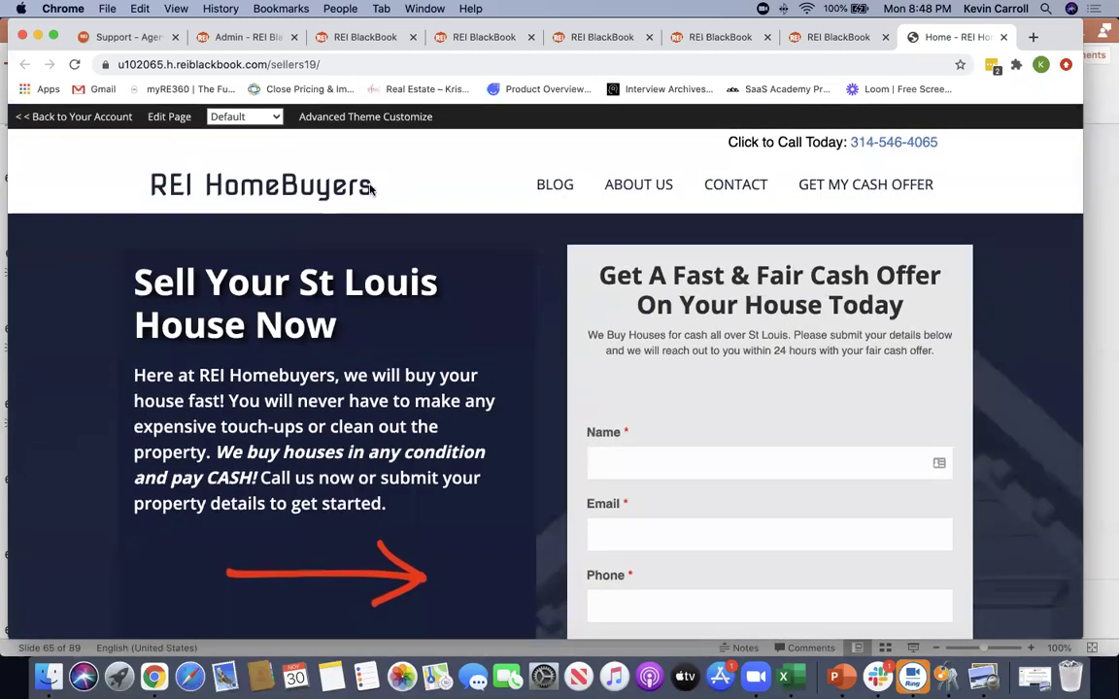
drag(372, 187, 146, 187)
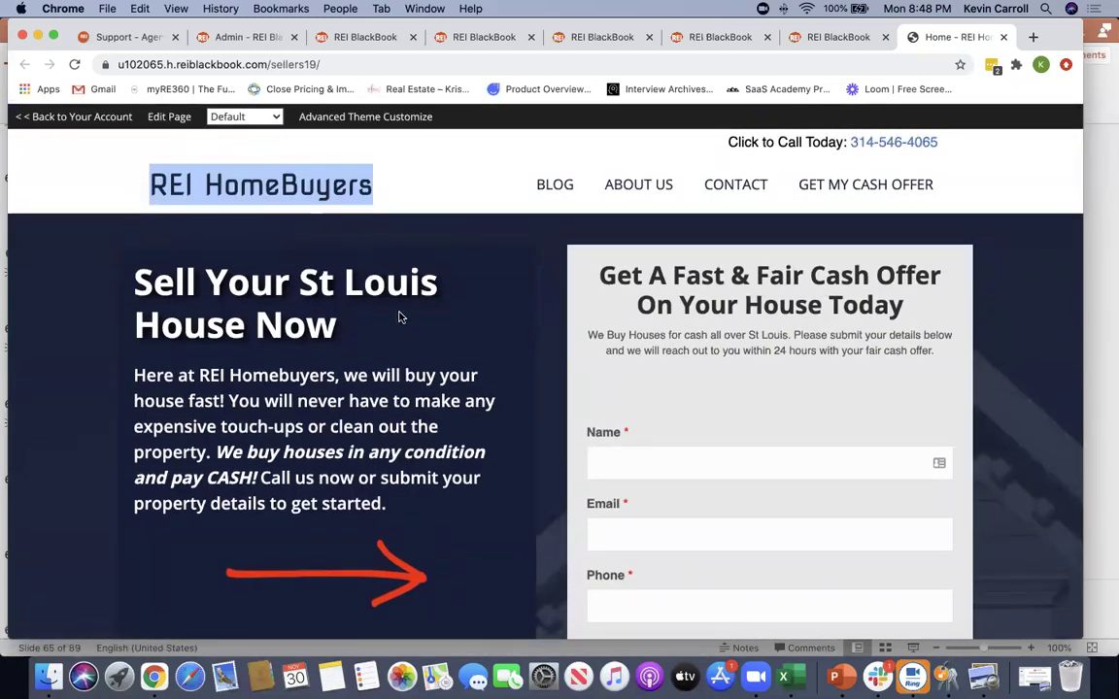
click(816, 39)
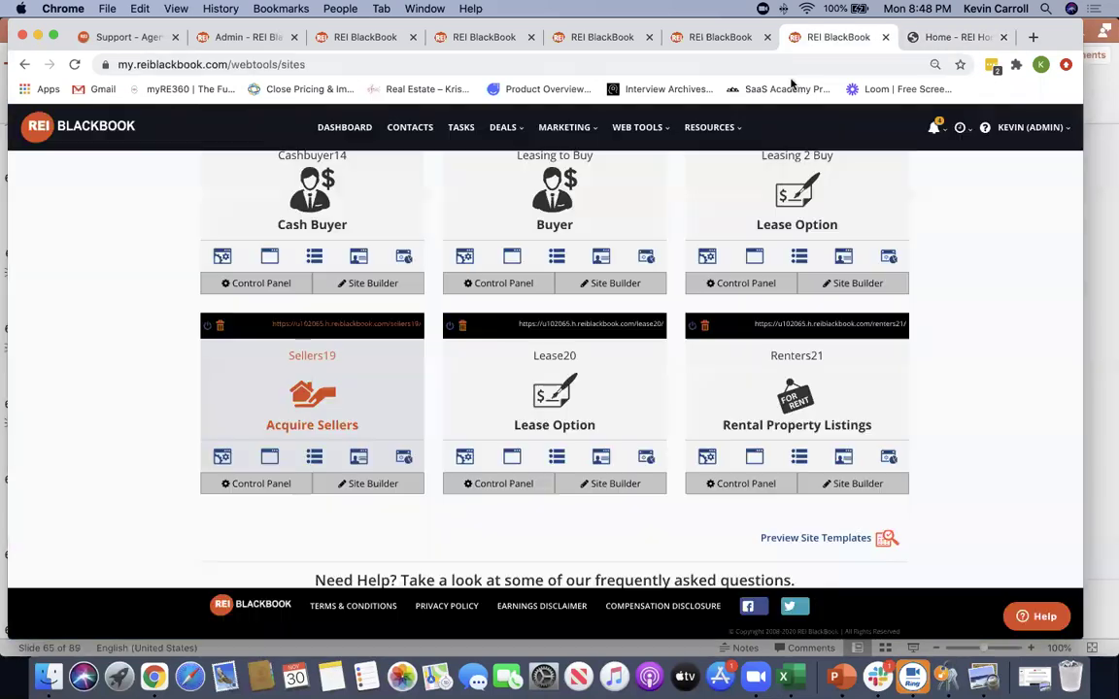
Open the Sellers19 Control Panel and review Site Details like company REI Homebuyers
click(260, 484)
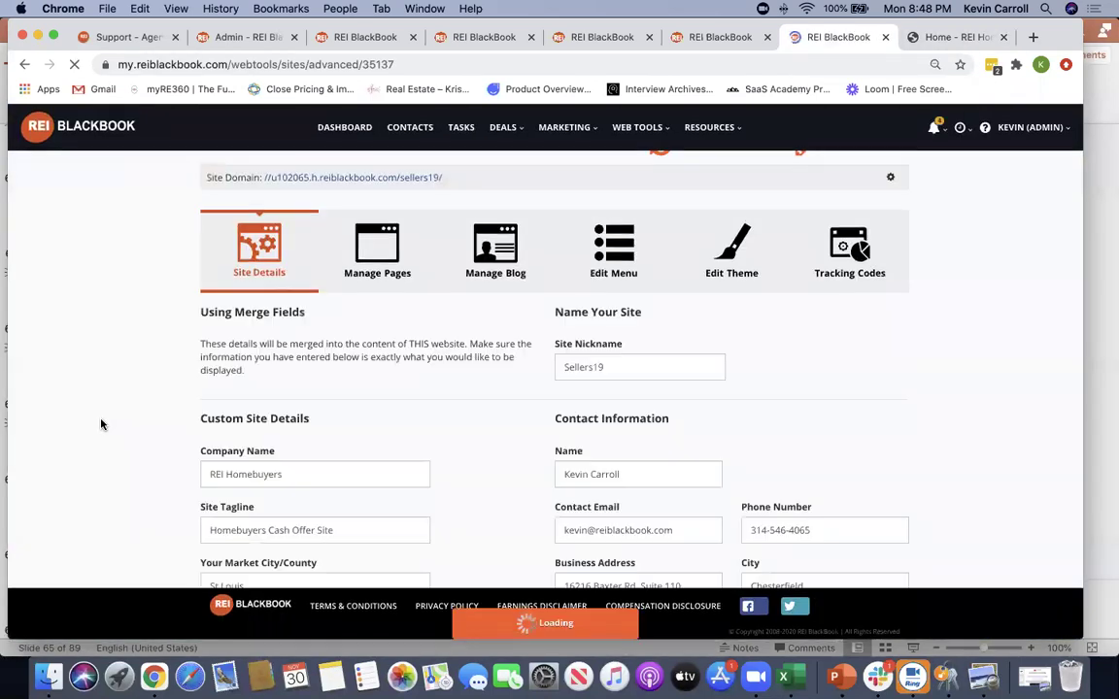
scroll(101, 425, down, 3)
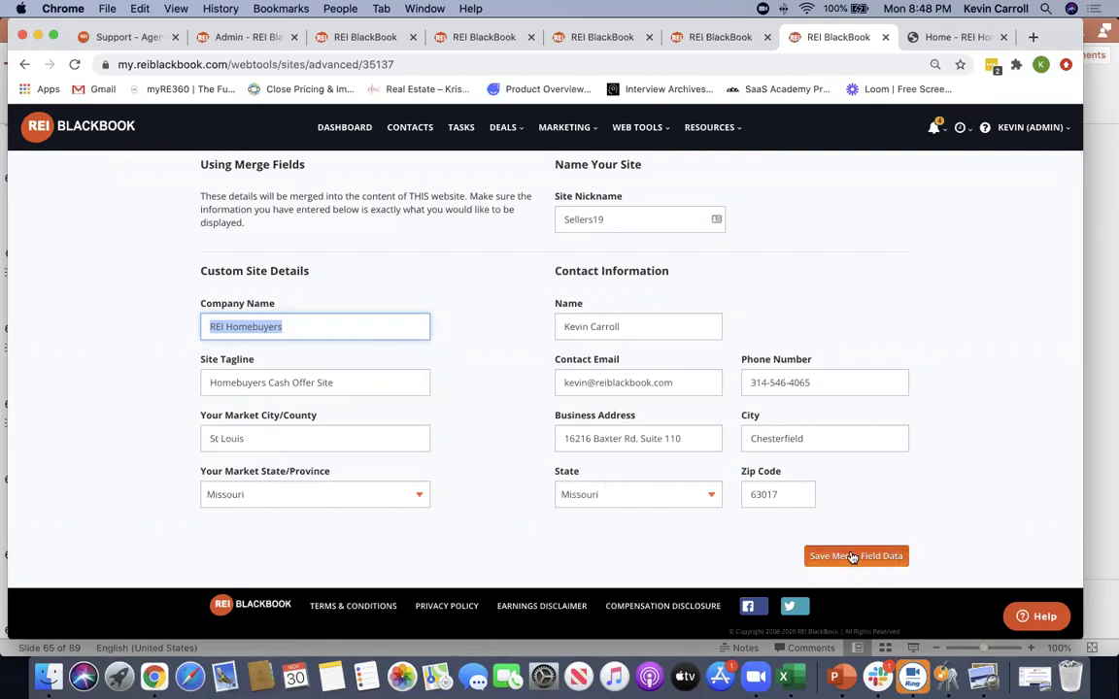
scroll(841, 380, up, 3)
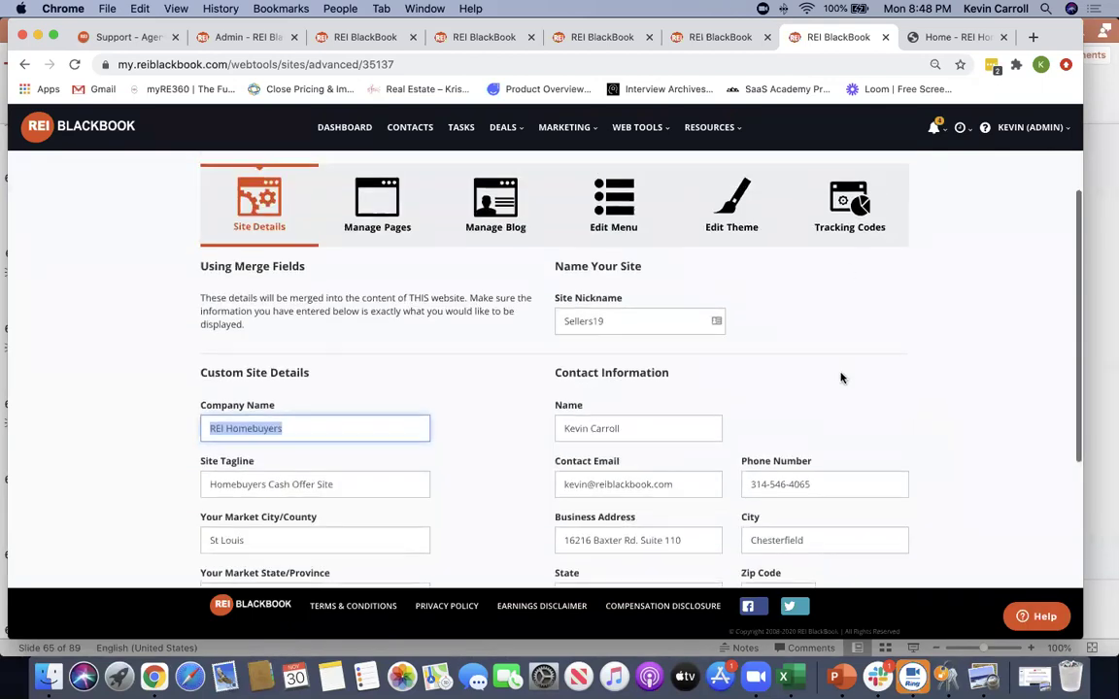
click(927, 37)
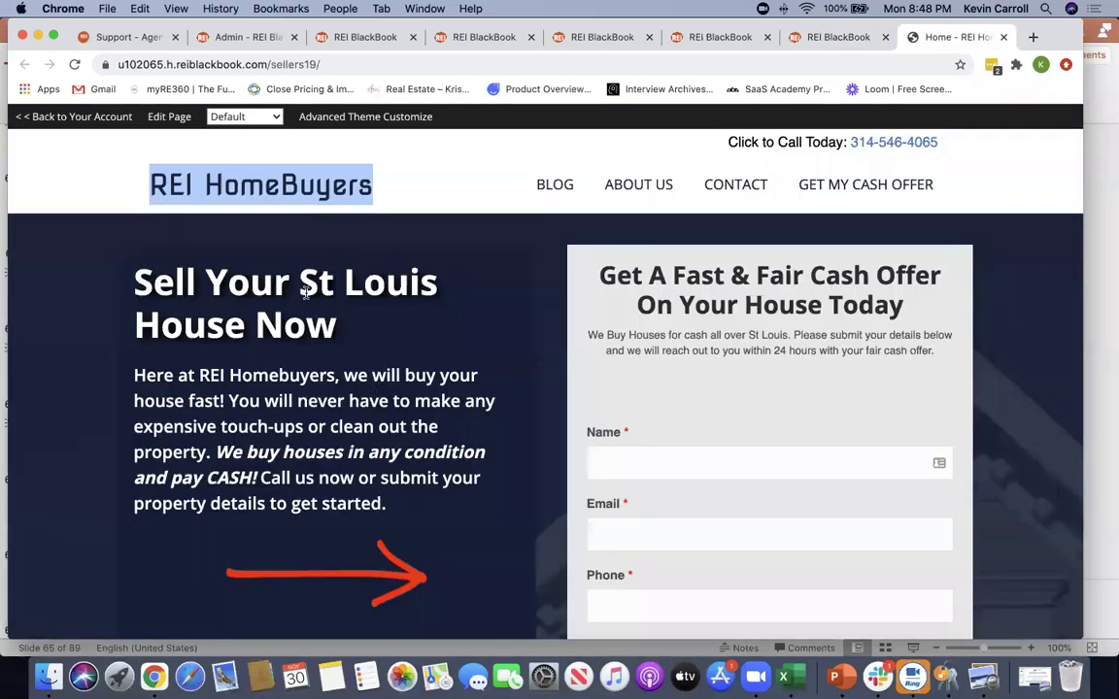
drag(299, 284, 463, 294)
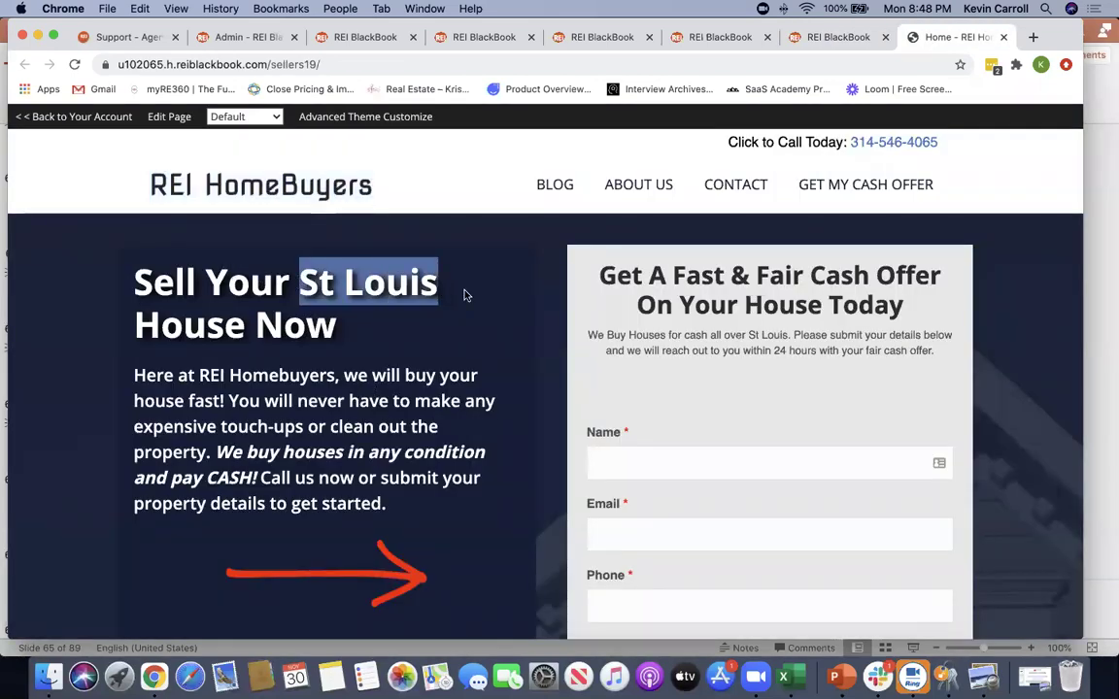
click(118, 183)
scroll(427, 379, down, 2)
scroll(474, 399, up, 2)
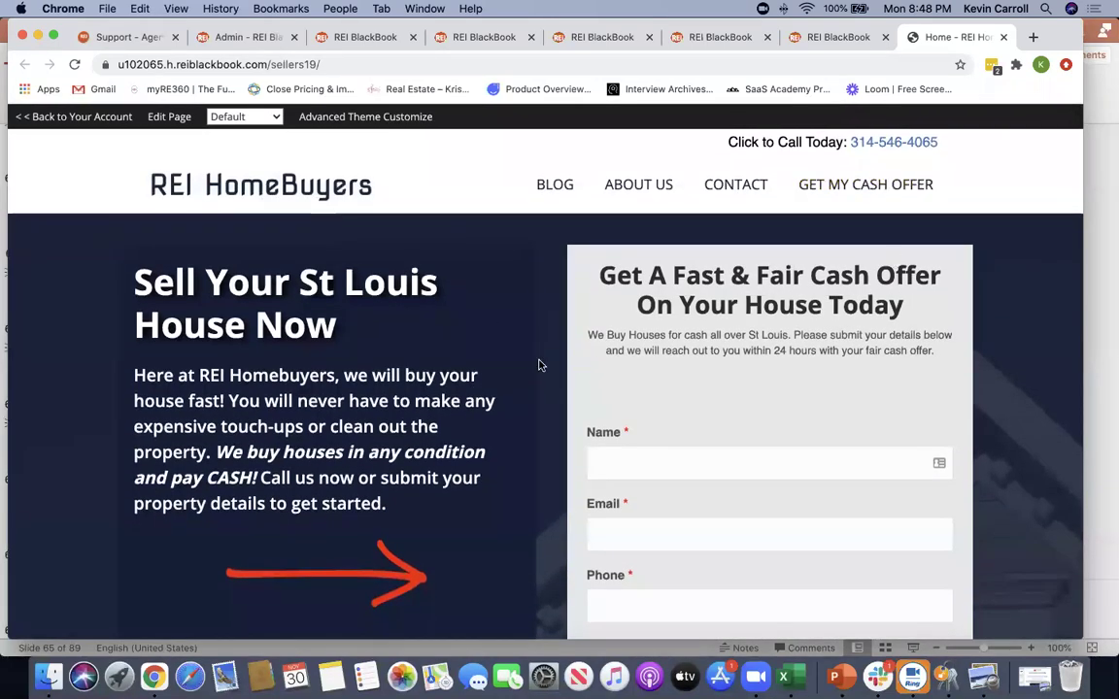
scroll(531, 437, down, 10)
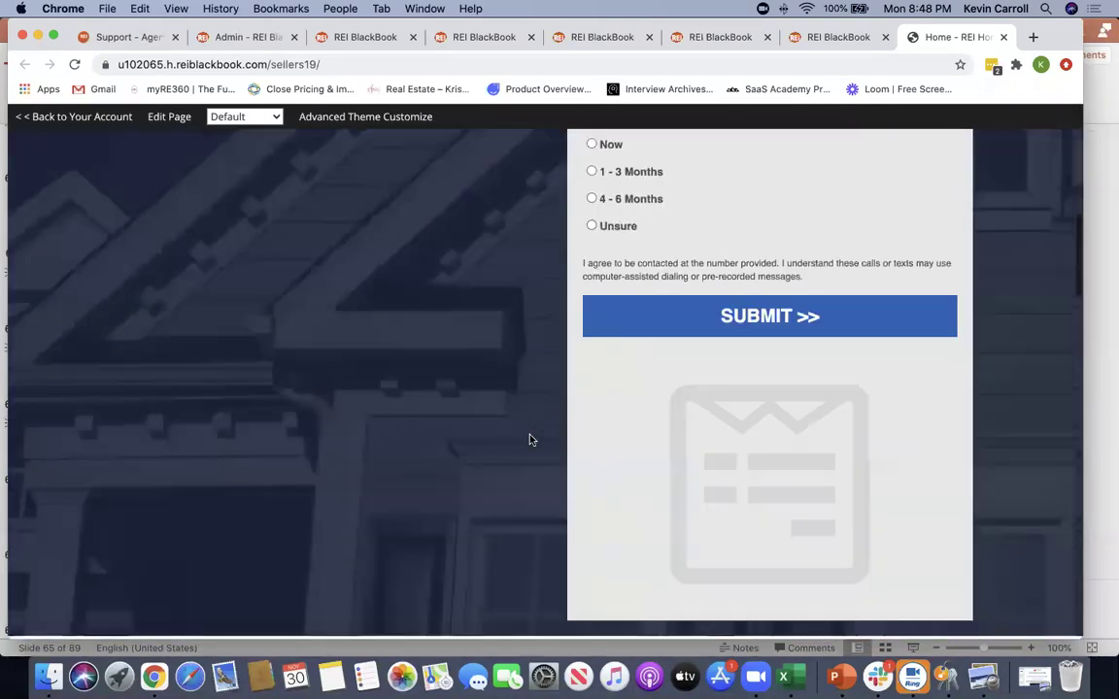
scroll(532, 440, down, 8)
scroll(532, 440, up, 12)
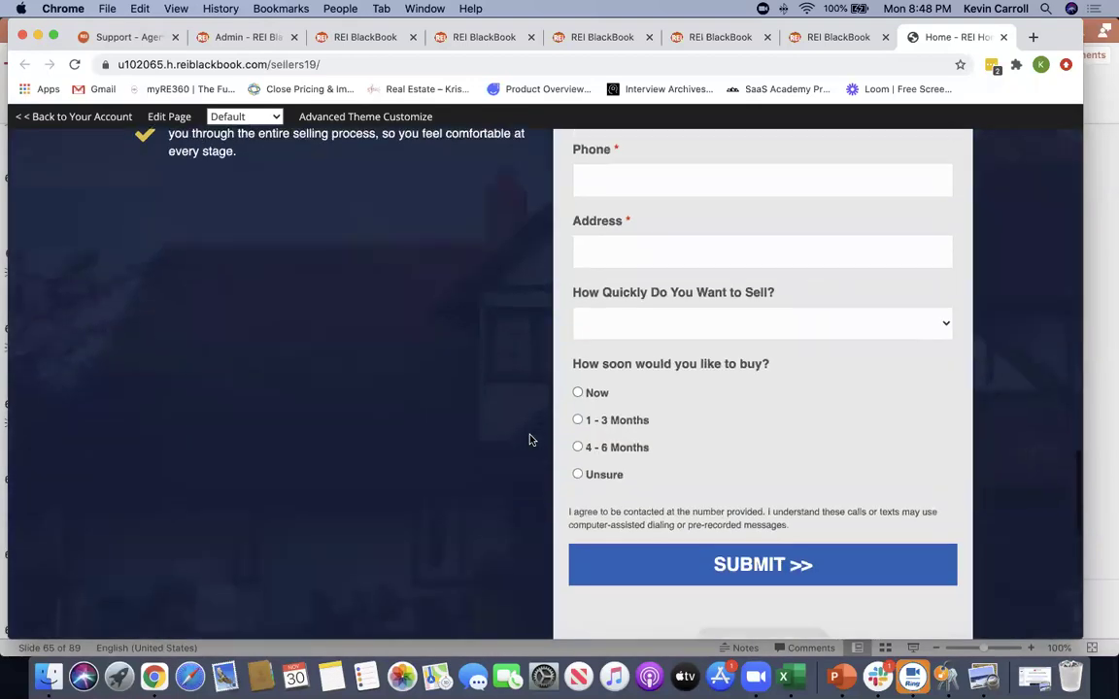
scroll(529, 439, down, 6)
scroll(526, 440, up, 8)
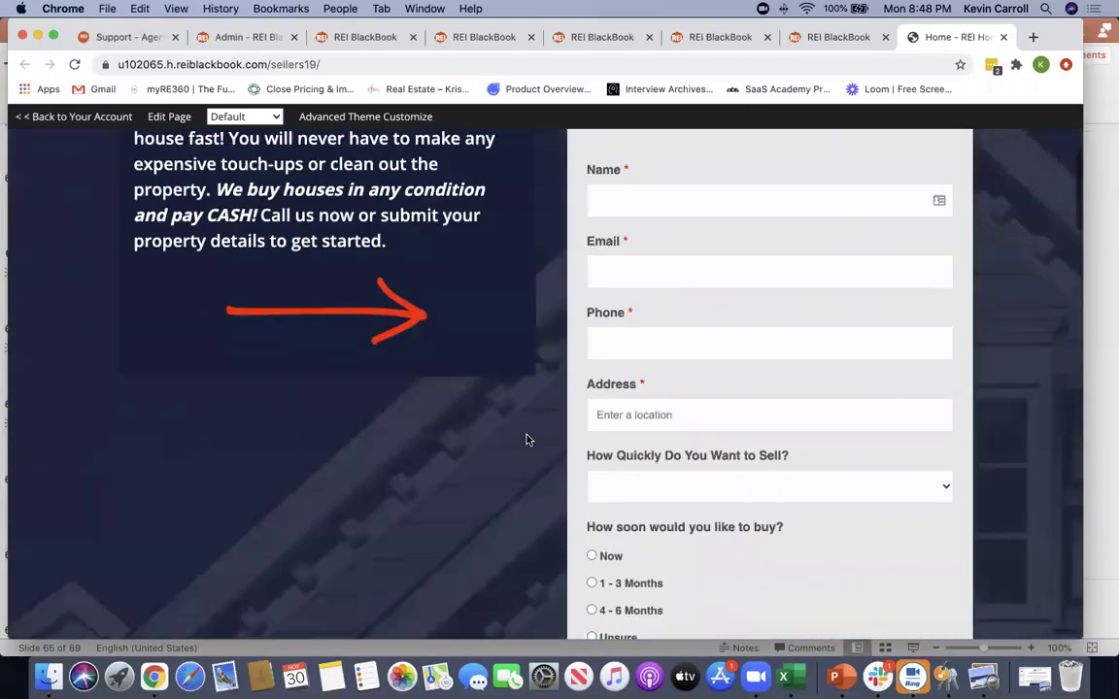
scroll(696, 252, up, 1)
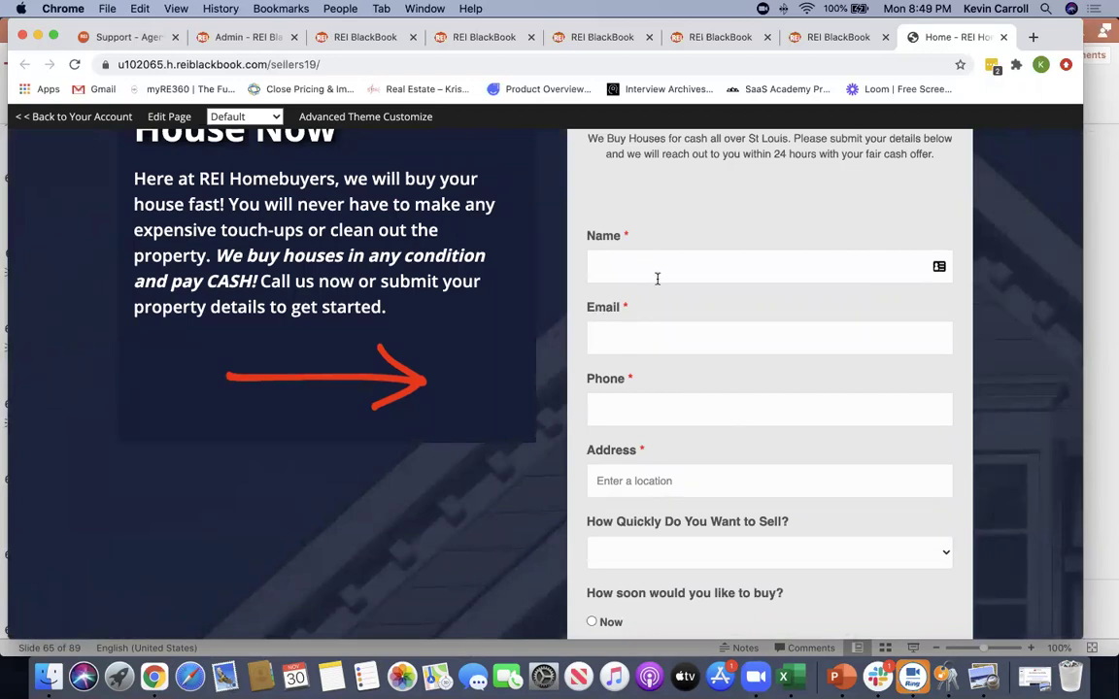
scroll(631, 466, down, 1)
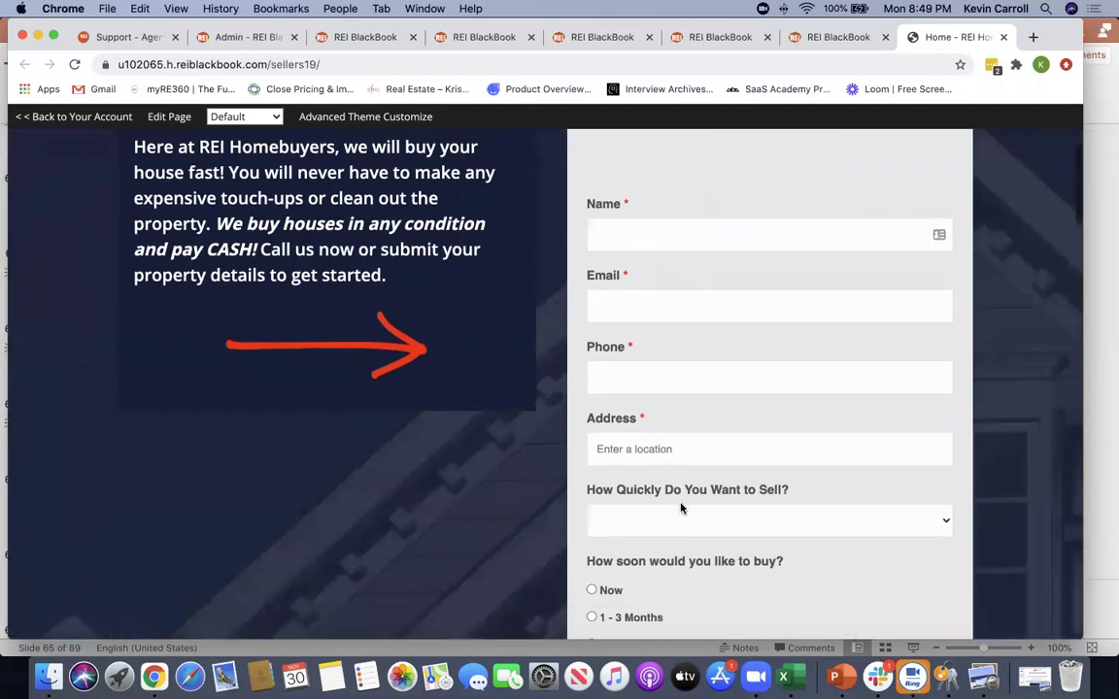
scroll(660, 437, down, 3)
scroll(583, 428, down, 2)
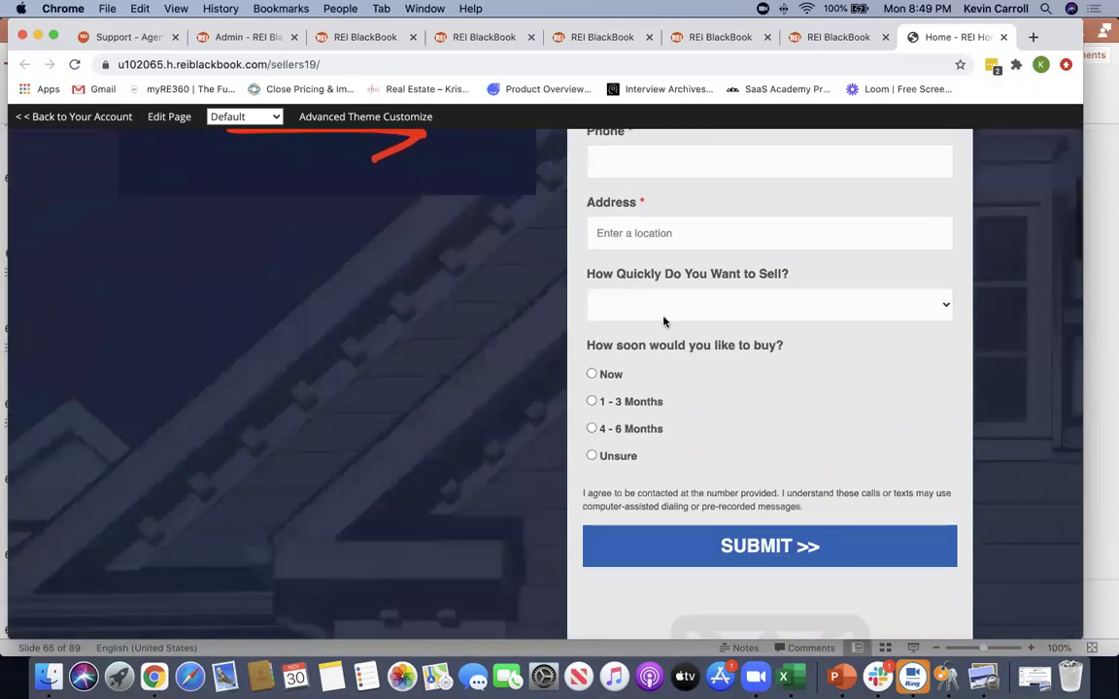
scroll(641, 330, up, 2)
scroll(628, 349, up, 3)
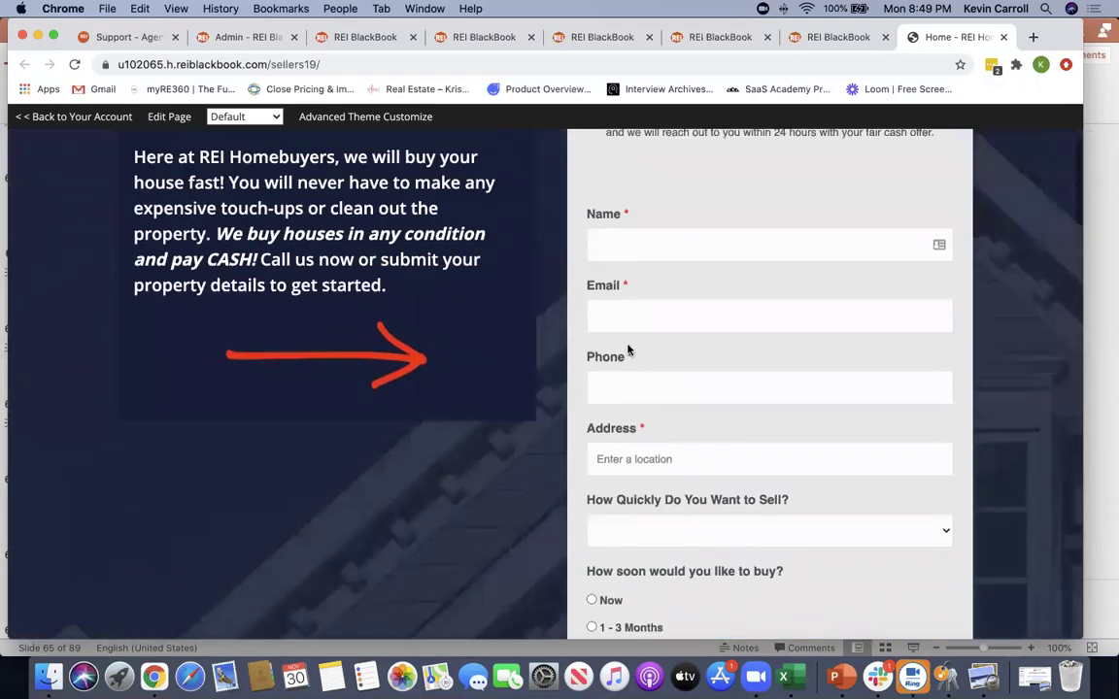
scroll(627, 348, up, 3)
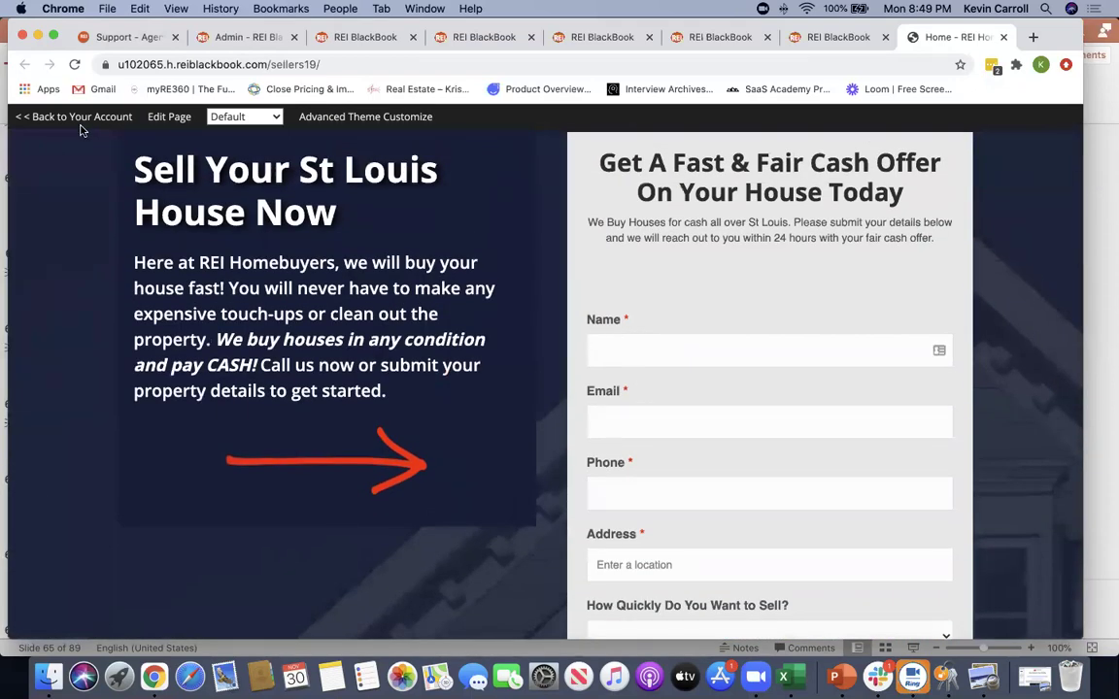
In Edit Page, open the cash offer form settings and delete the 'How soon would you like to buy?' radio field
click(155, 116)
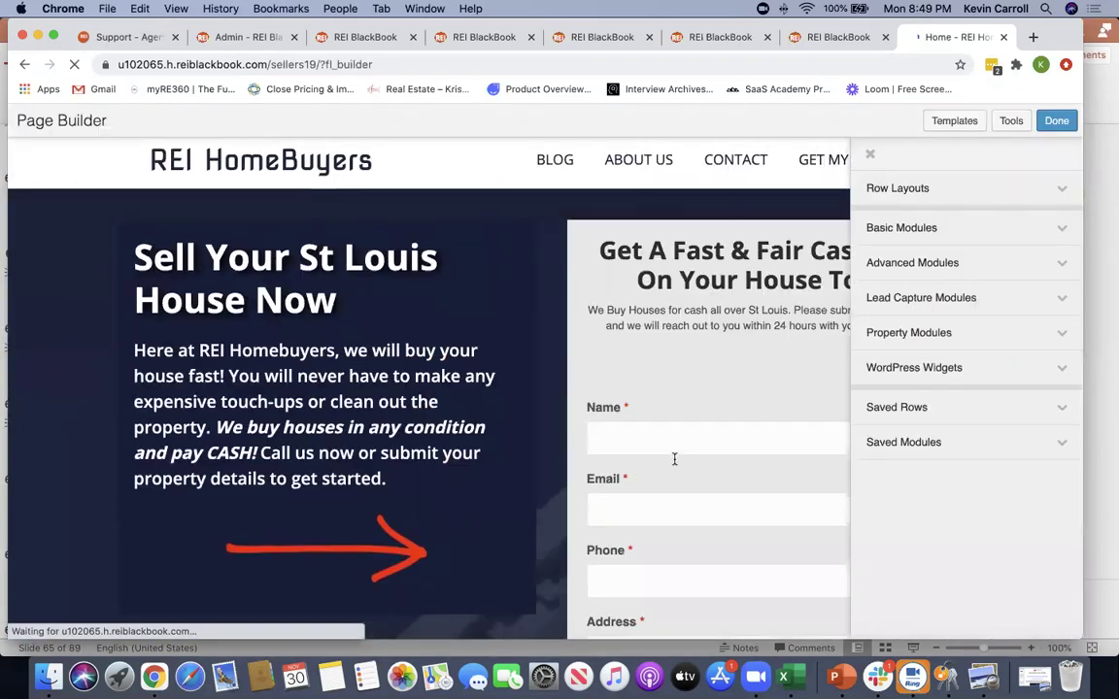
scroll(680, 428, down, 3)
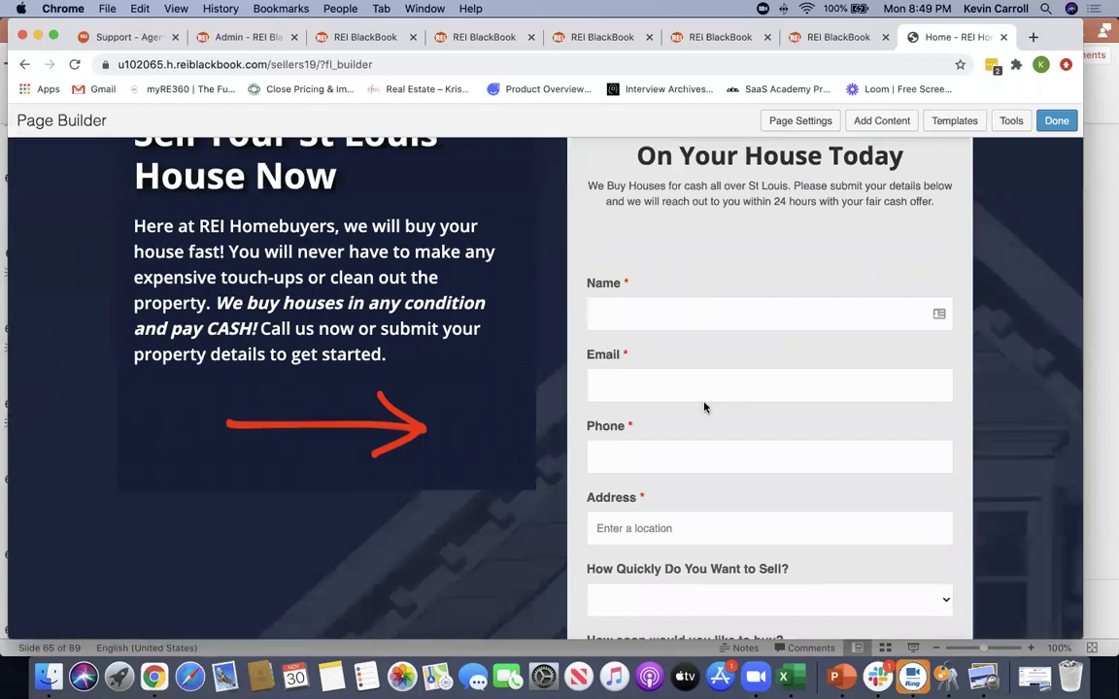
mouse_move(630, 264)
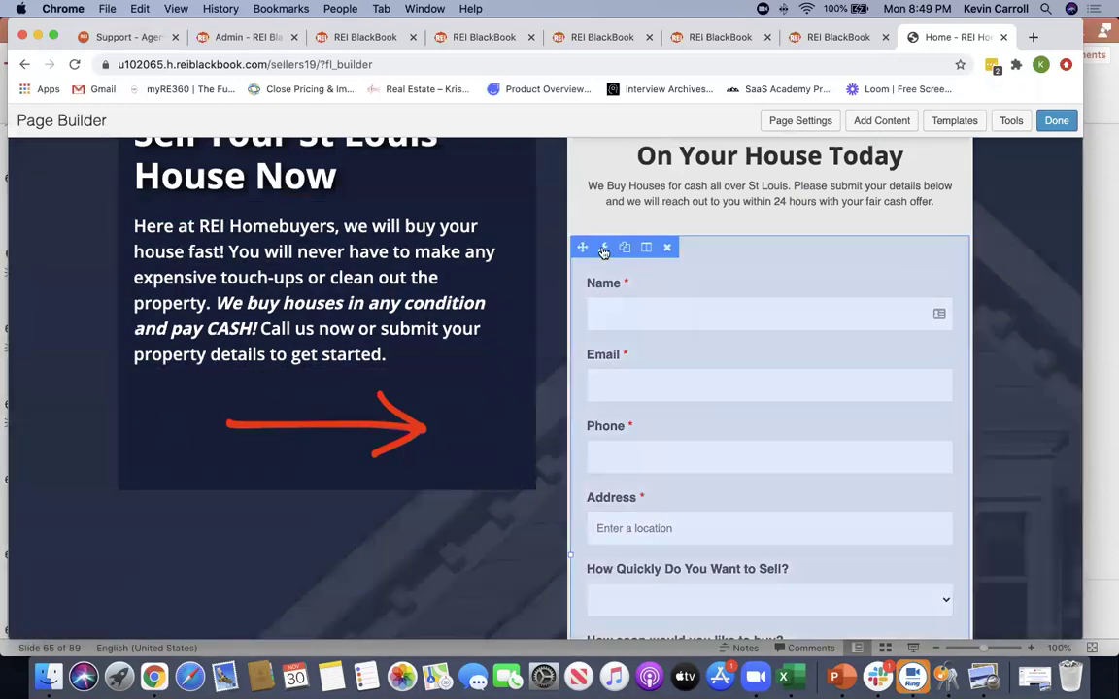
click(603, 248)
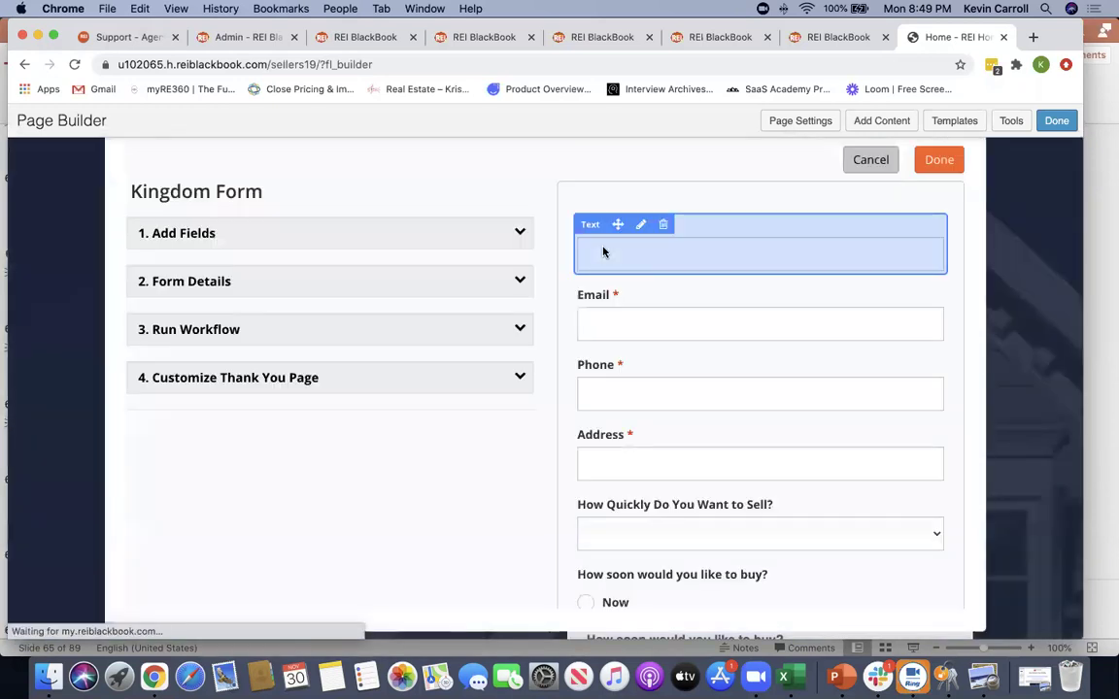
scroll(622, 369, down, 3)
scroll(679, 389, up, 3)
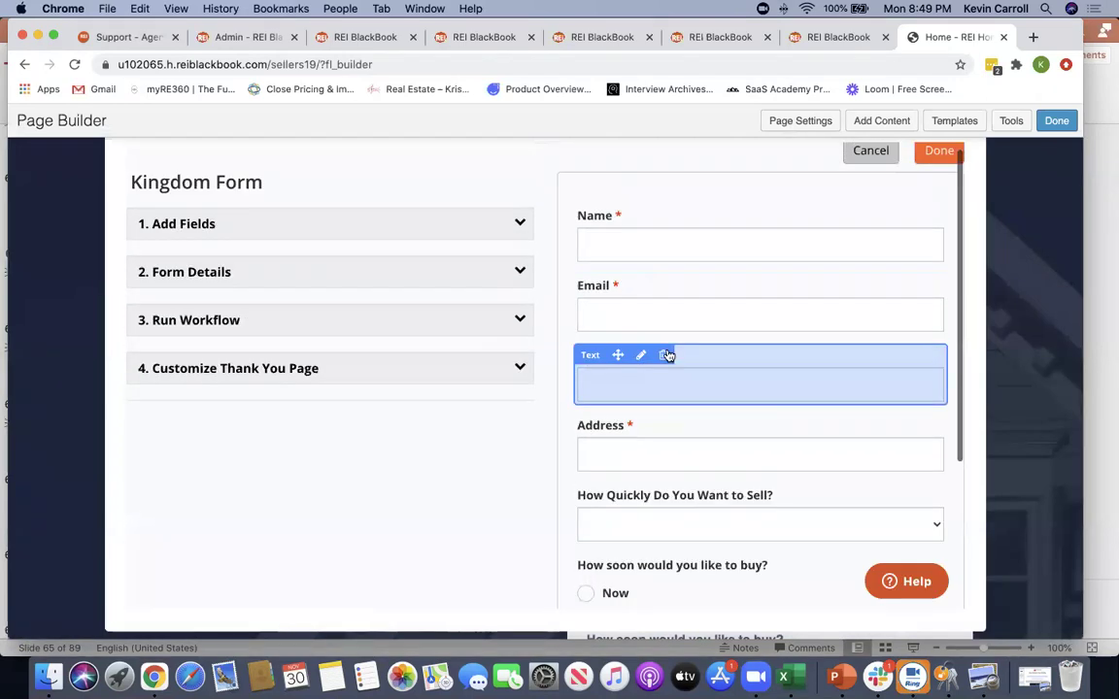
scroll(685, 417, down, 3)
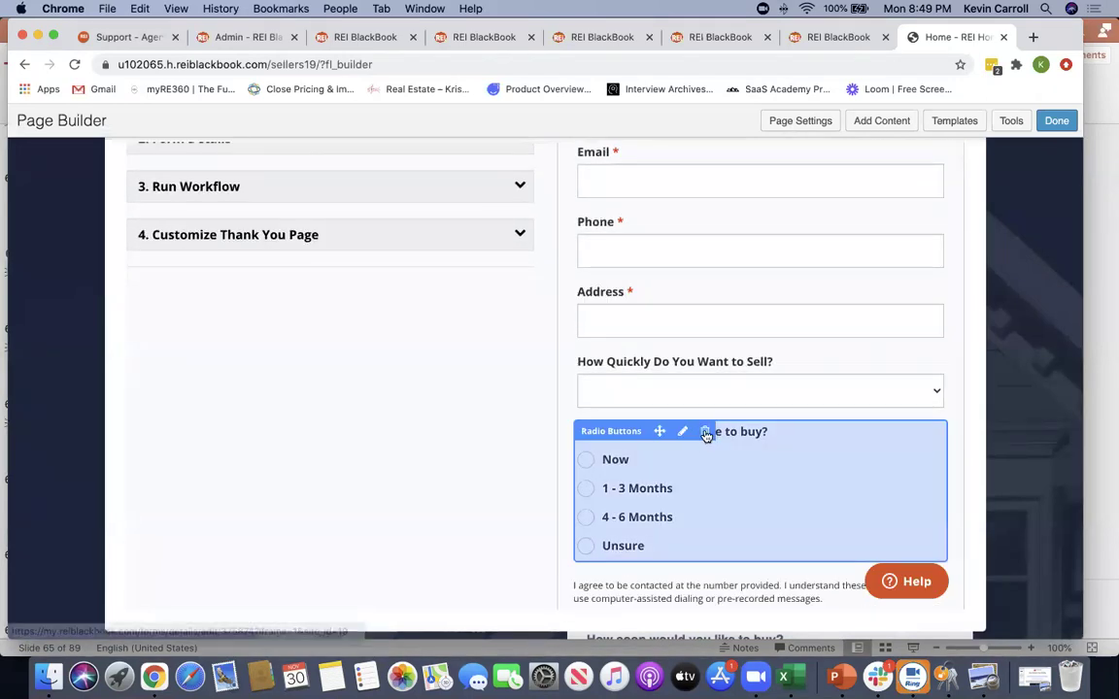
click(704, 433)
click(707, 393)
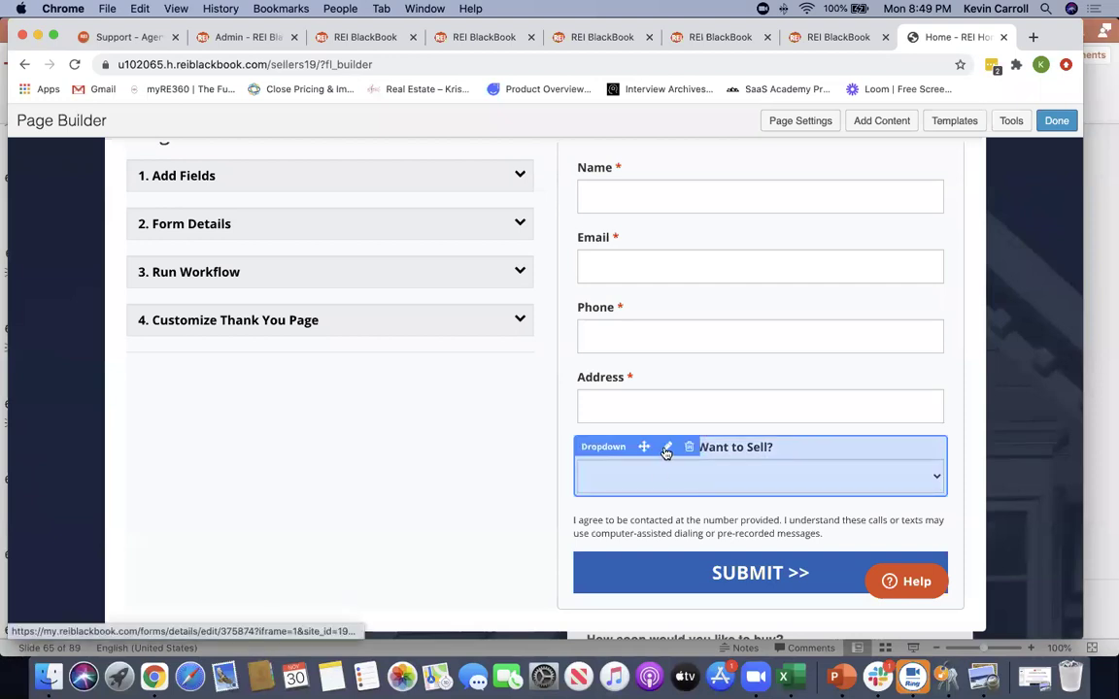
Show the Less than 30-days conditional workflow, which runs the Less than 30-Day Submission workflow
click(666, 448)
scroll(766, 468, down, 3)
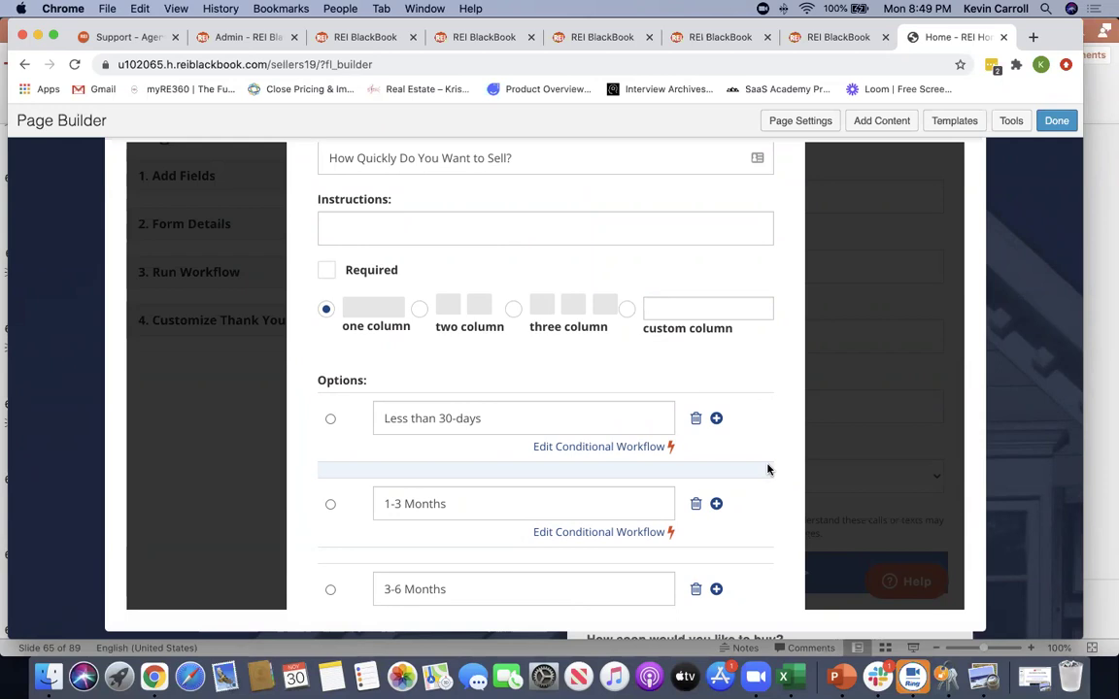
scroll(768, 470, down, 2)
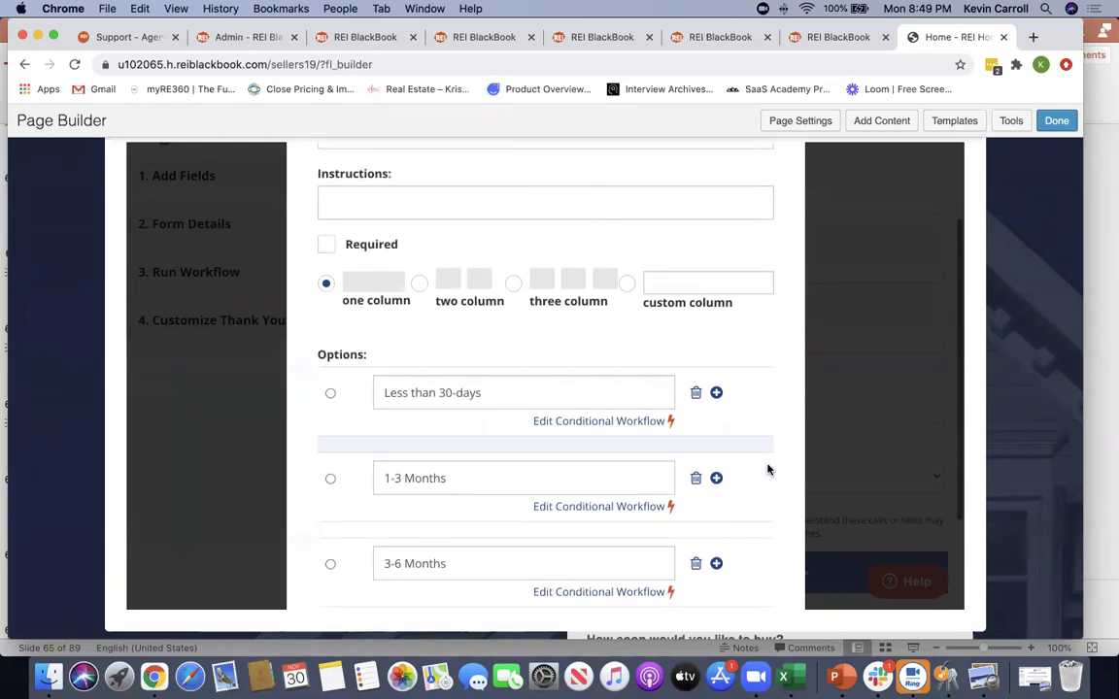
scroll(767, 469, up, 2)
scroll(767, 469, down, 2)
scroll(767, 469, down, 1)
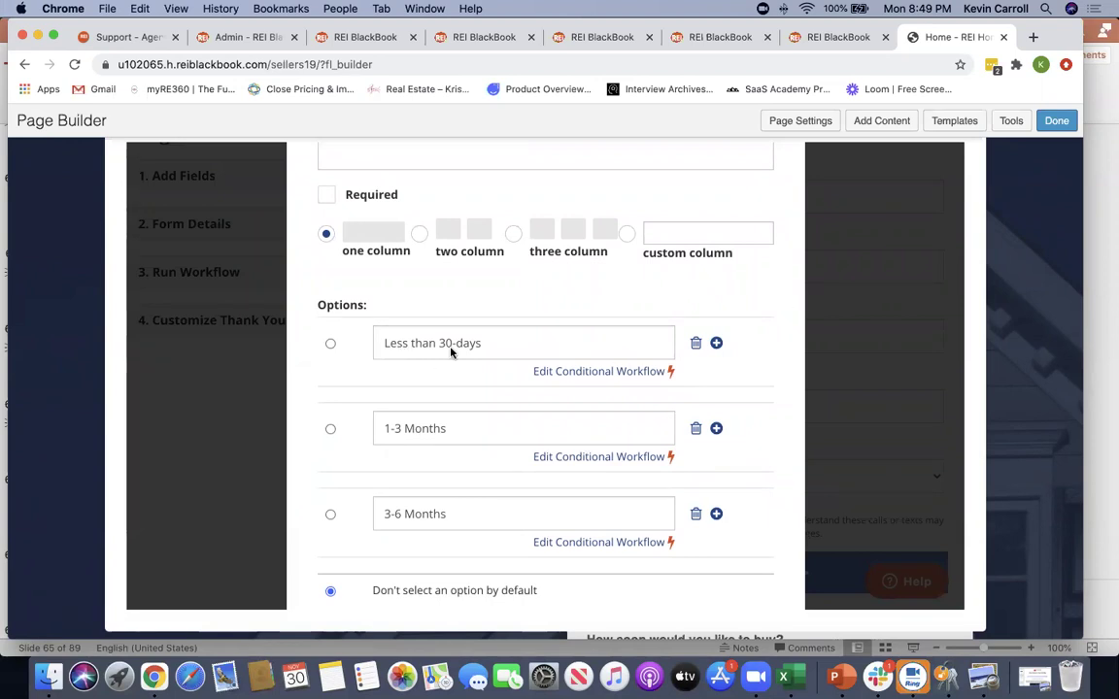
click(587, 372)
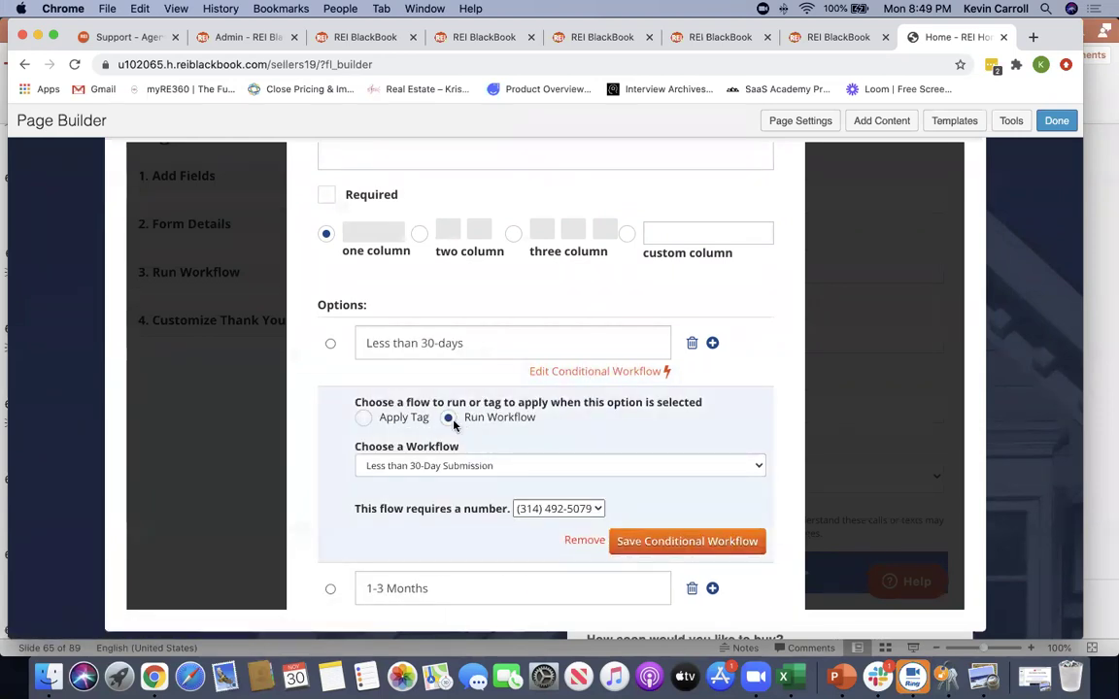
drag(534, 418, 489, 419)
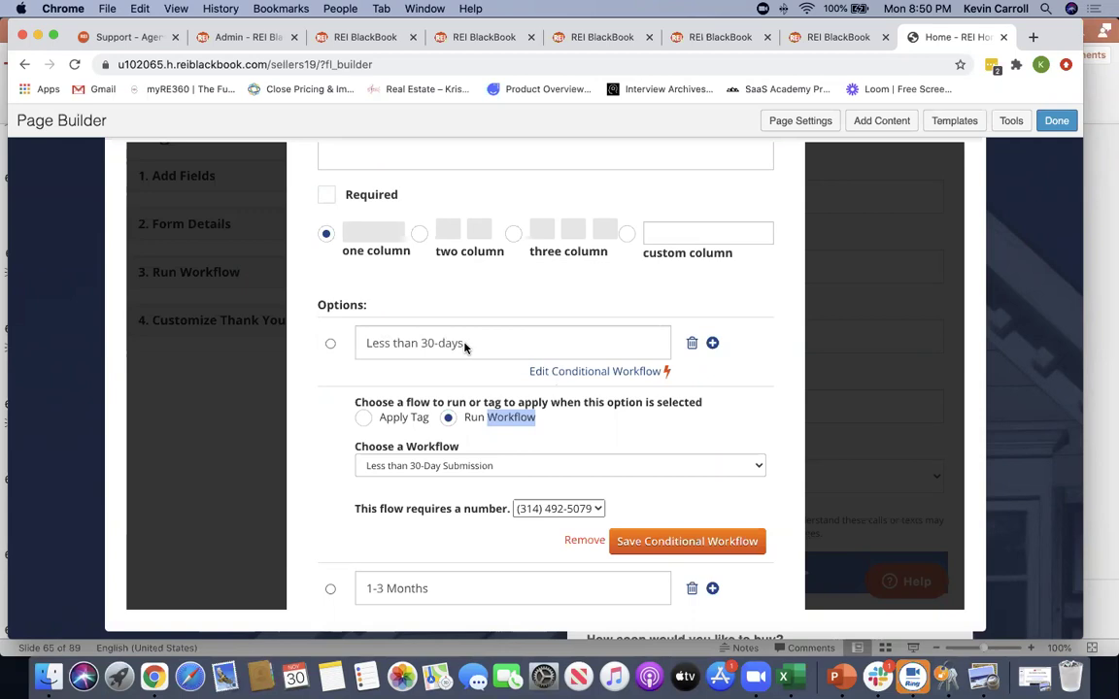
scroll(457, 389, down, 3)
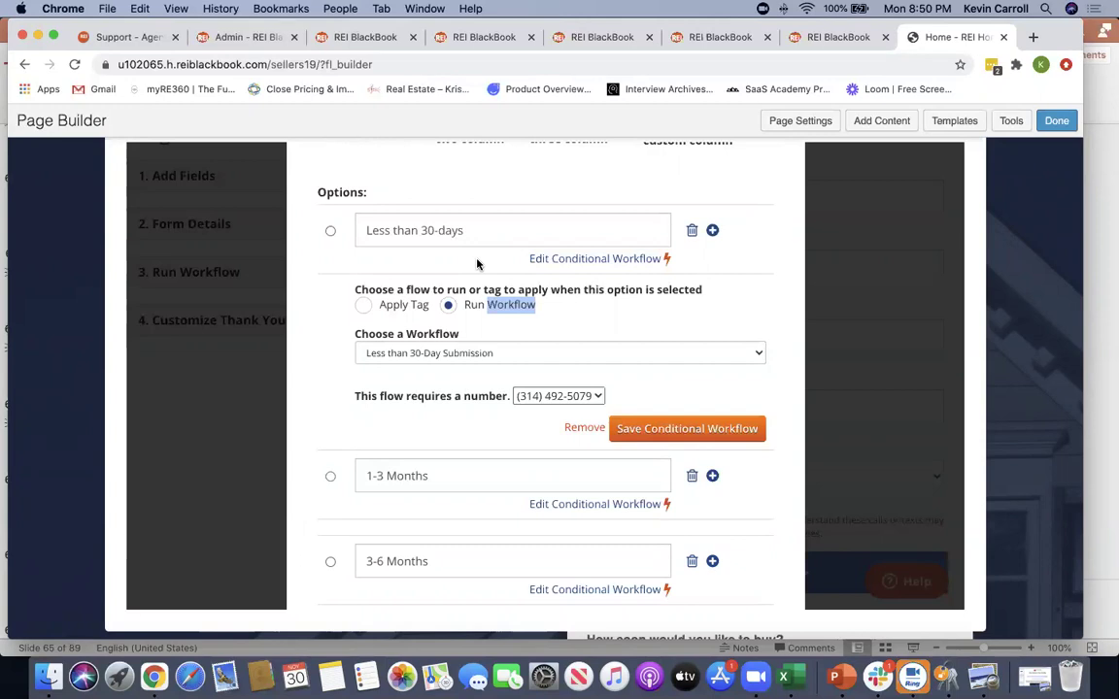
scroll(481, 267, down, 3)
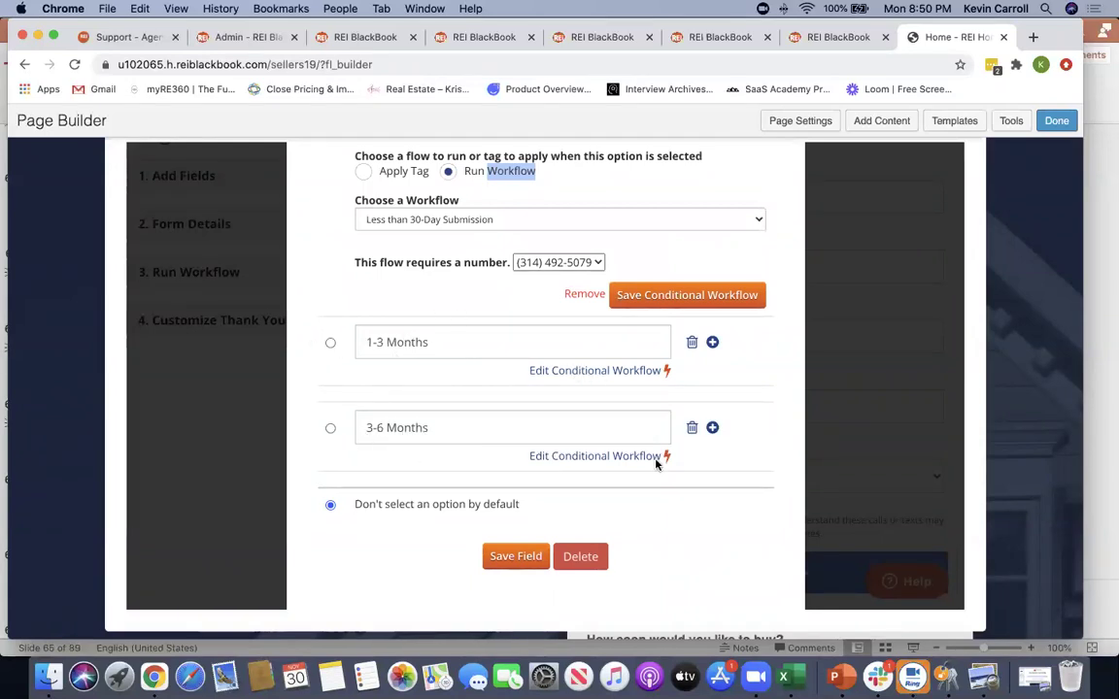
scroll(796, 437, up, 5)
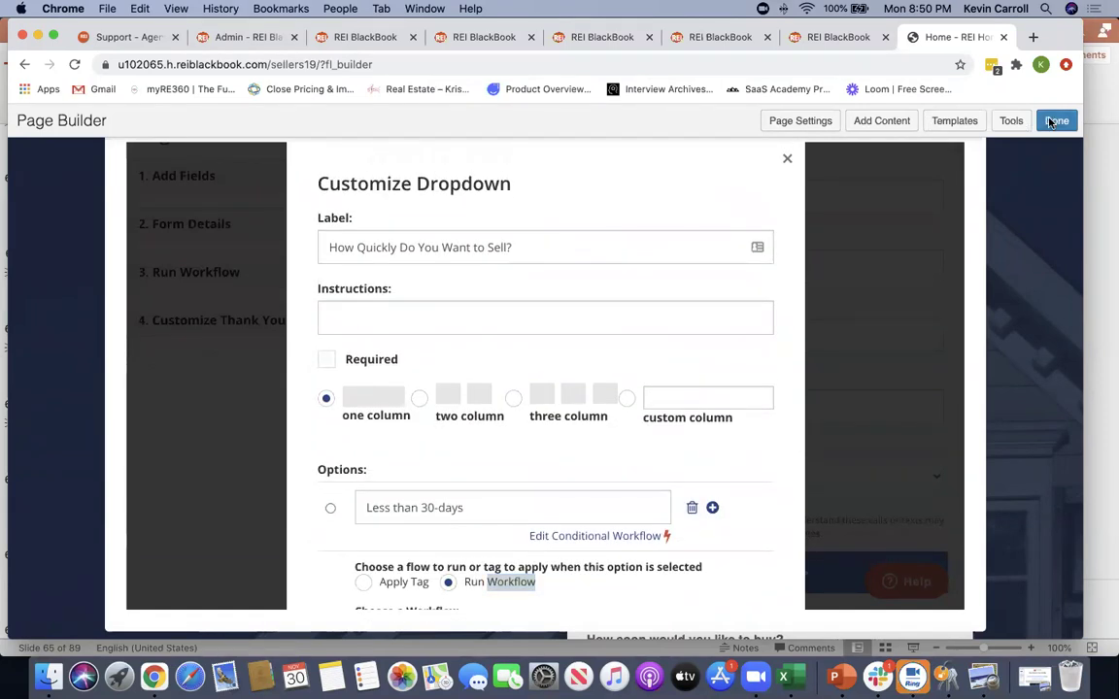
Publish the page changes and view the site's About Us page
click(1057, 120)
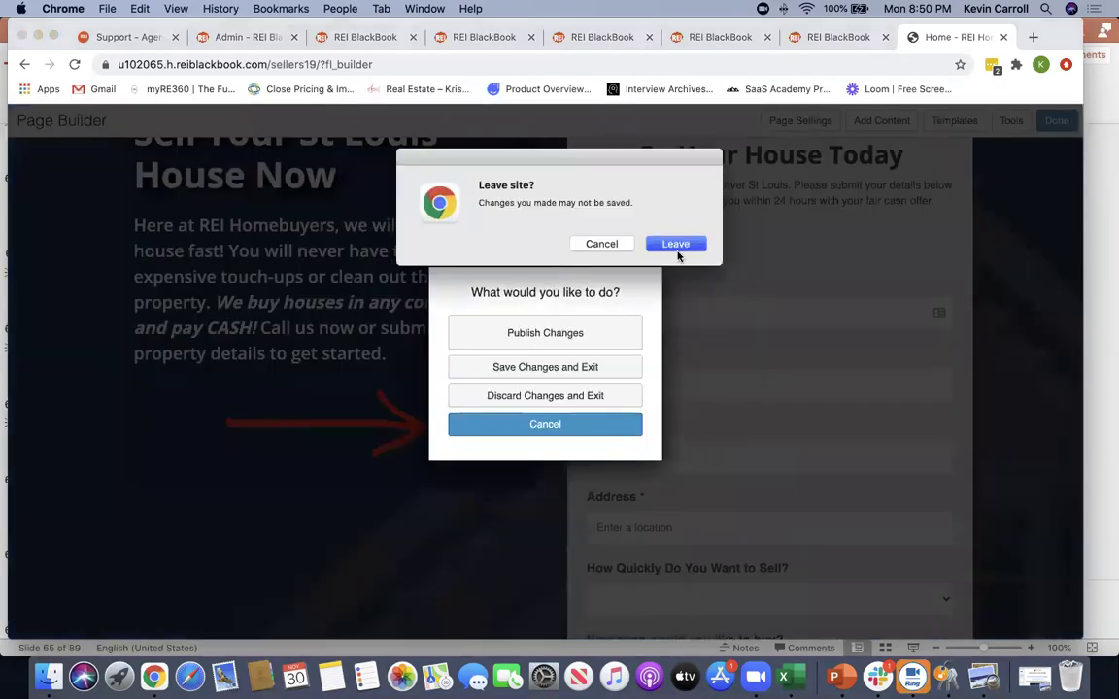
click(676, 246)
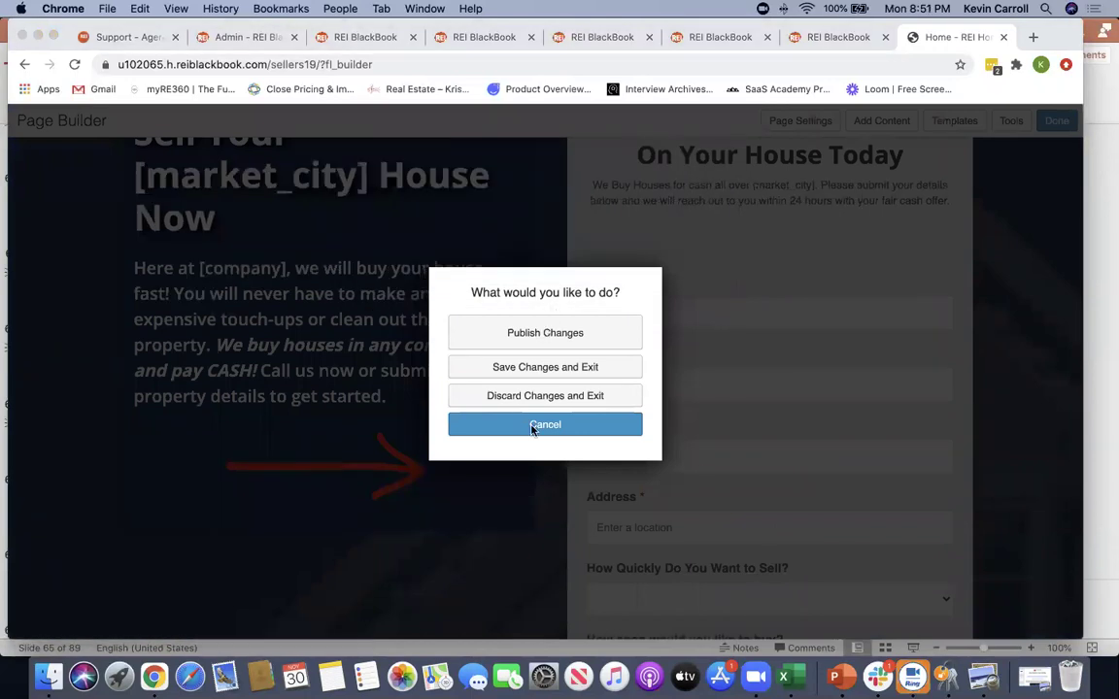
click(548, 333)
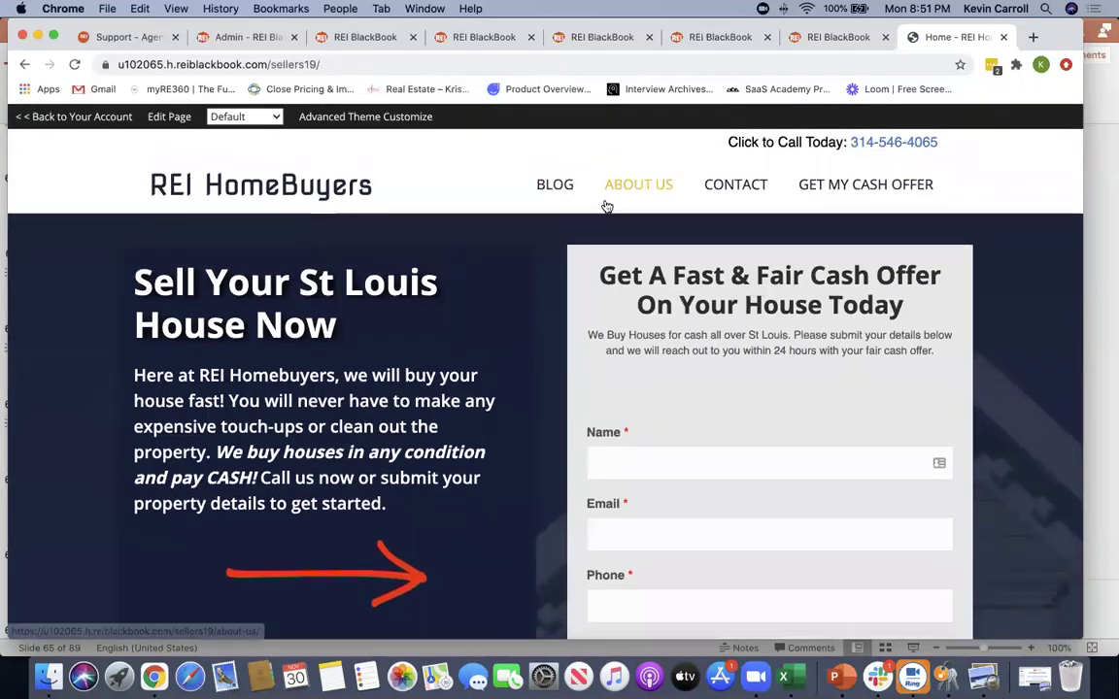
click(633, 189)
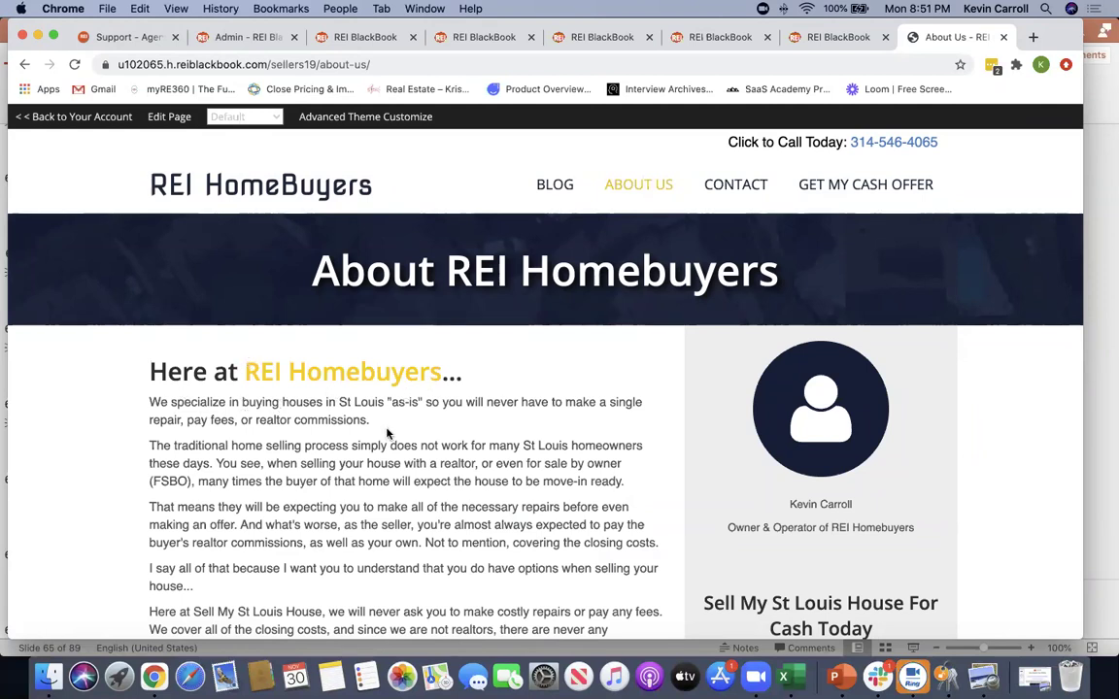
Return to the account, close the extra tab, and open Web Tools > Landing Pages
click(75, 118)
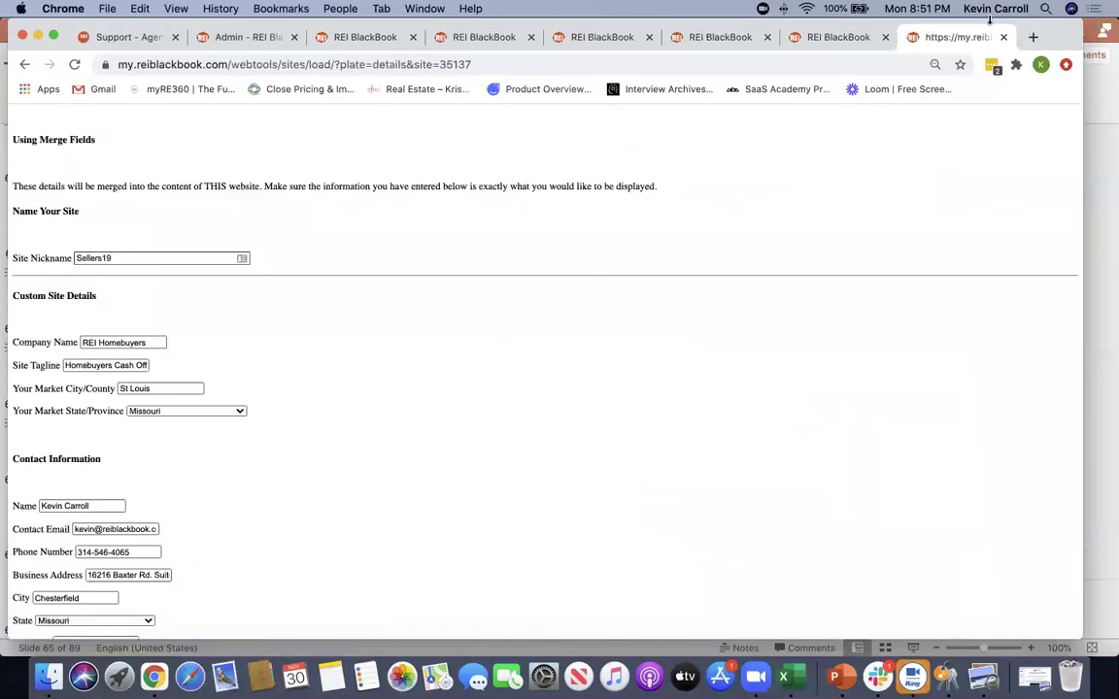
click(1004, 38)
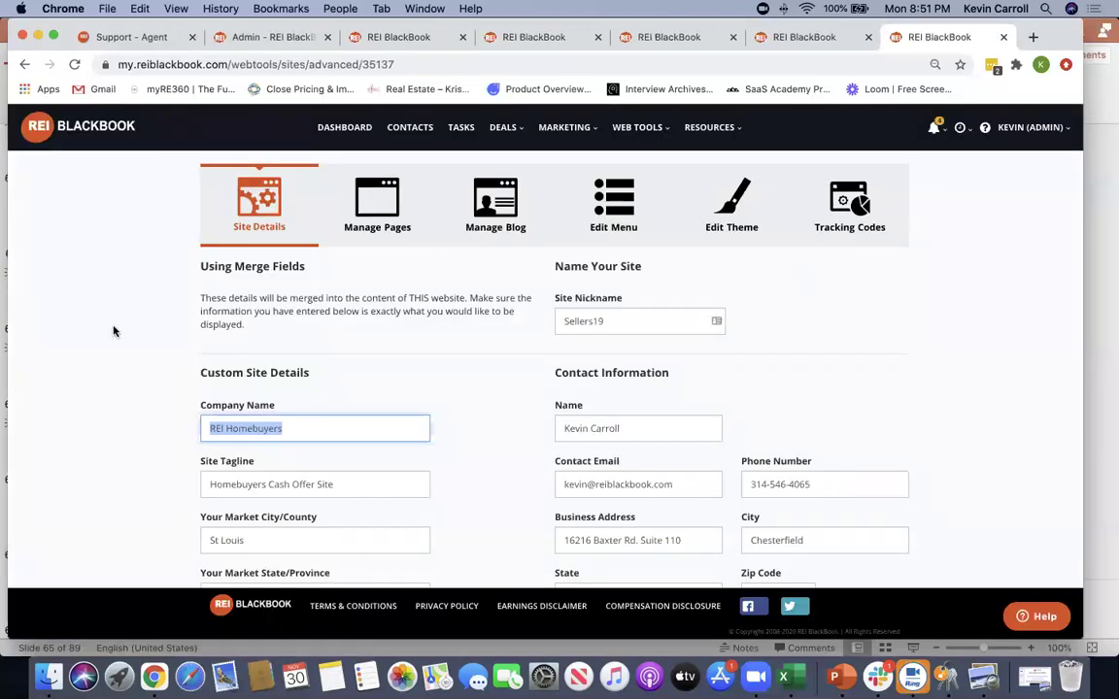
mouse_move(637, 130)
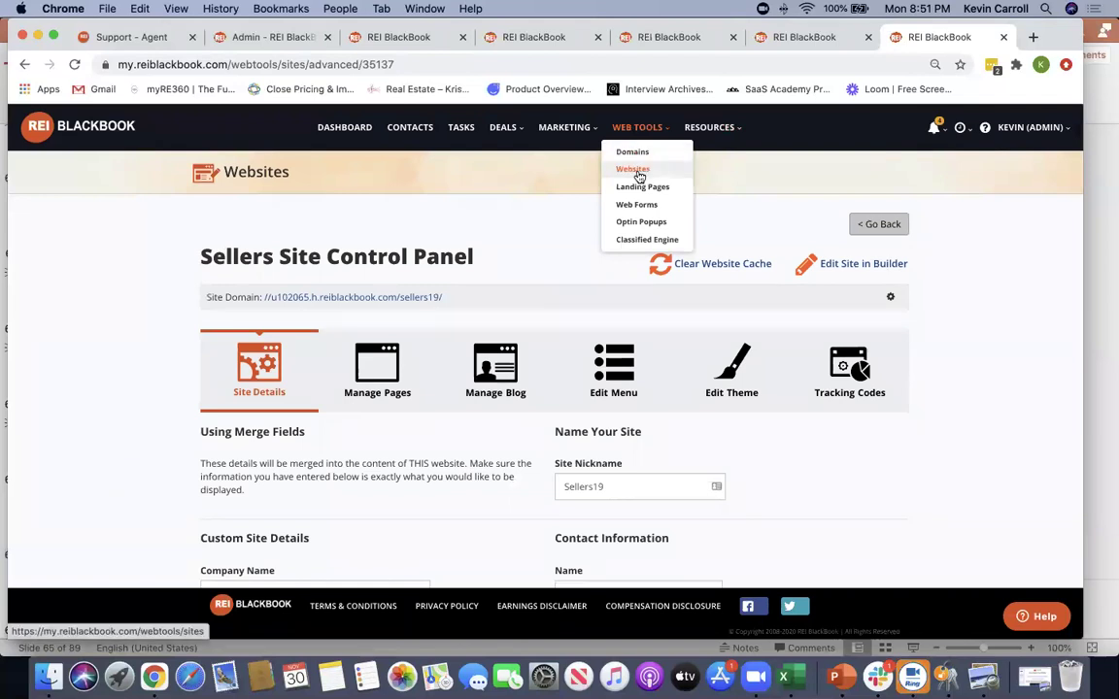
click(639, 188)
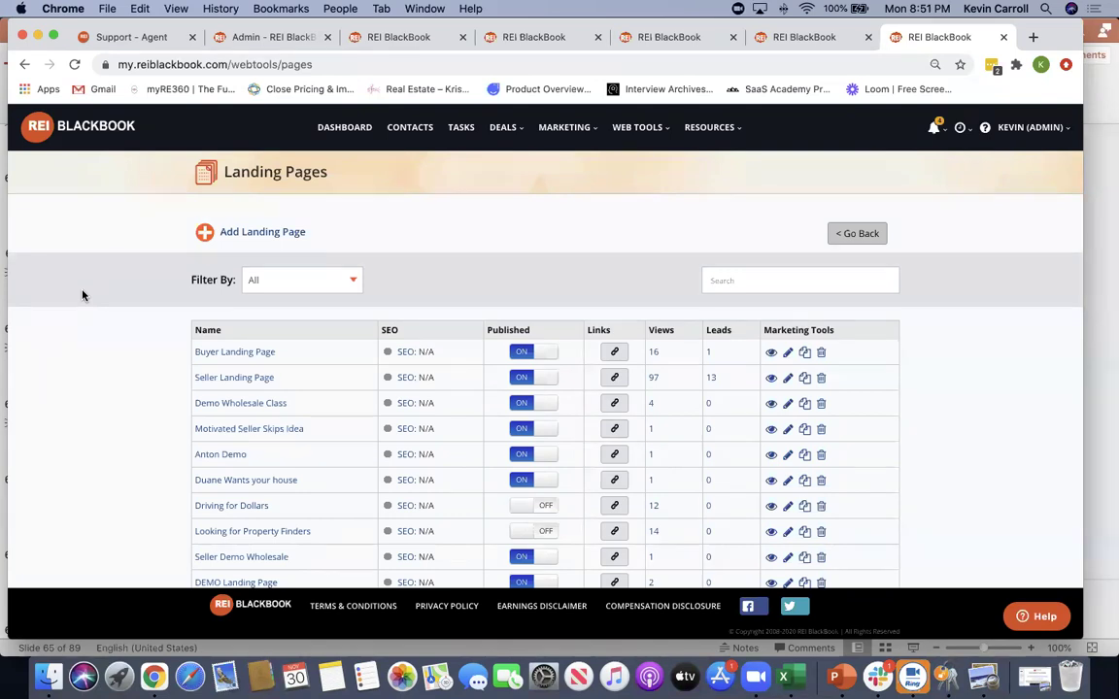
scroll(145, 381, down, 2)
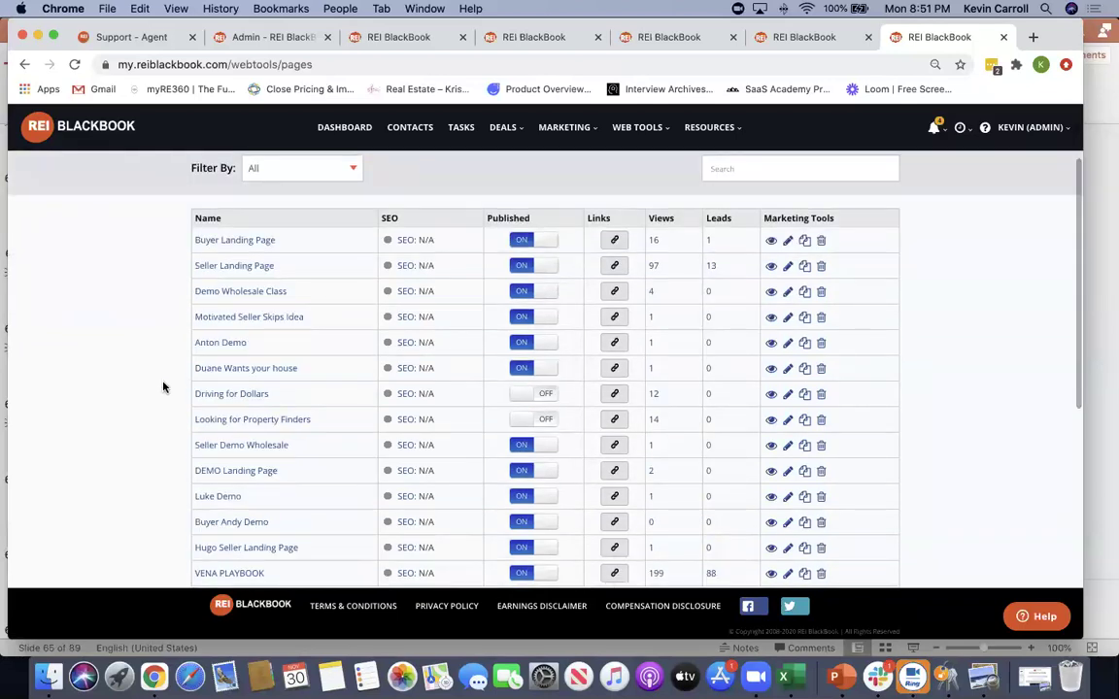
click(233, 549)
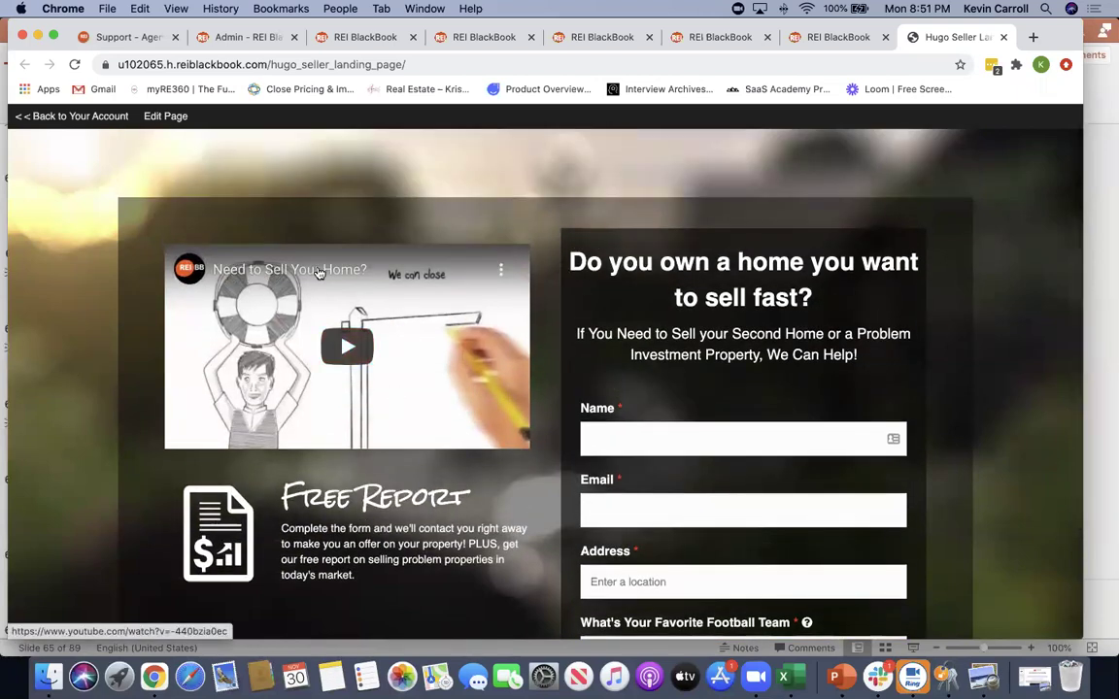
scroll(725, 469, down, 3)
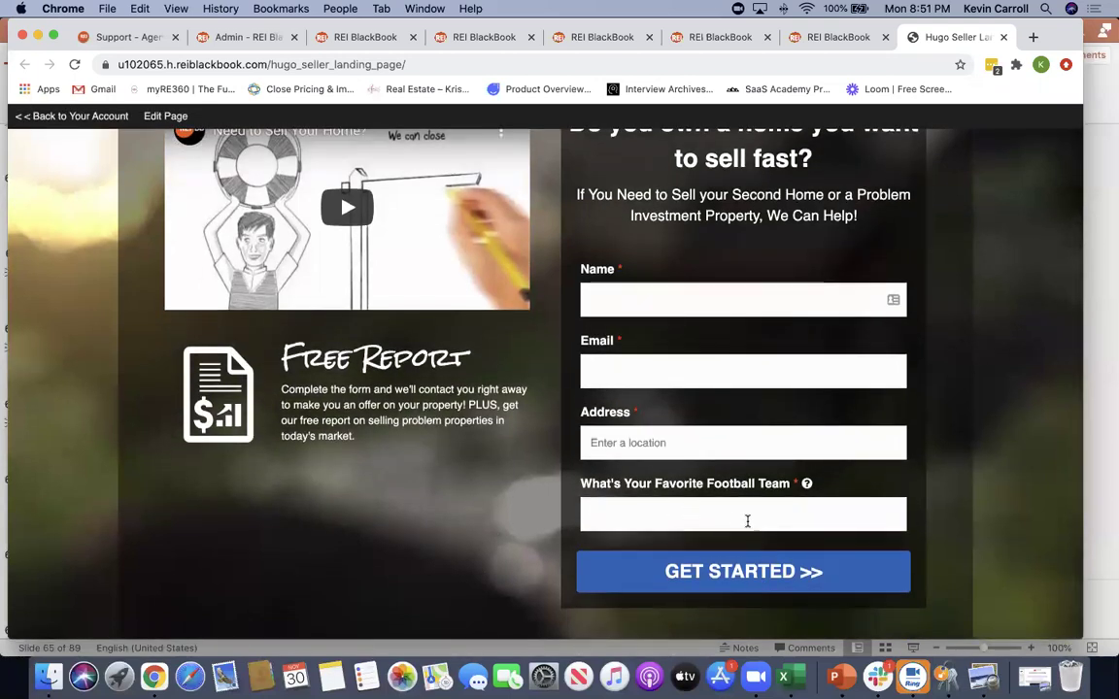
scroll(747, 521, up, 3)
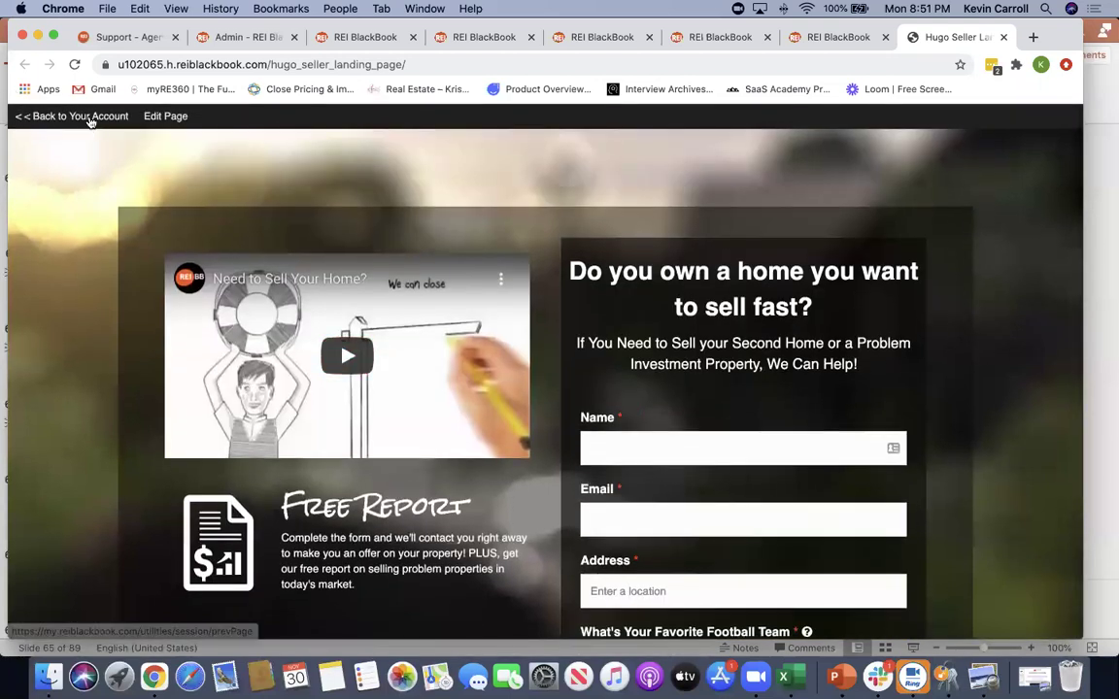
click(90, 118)
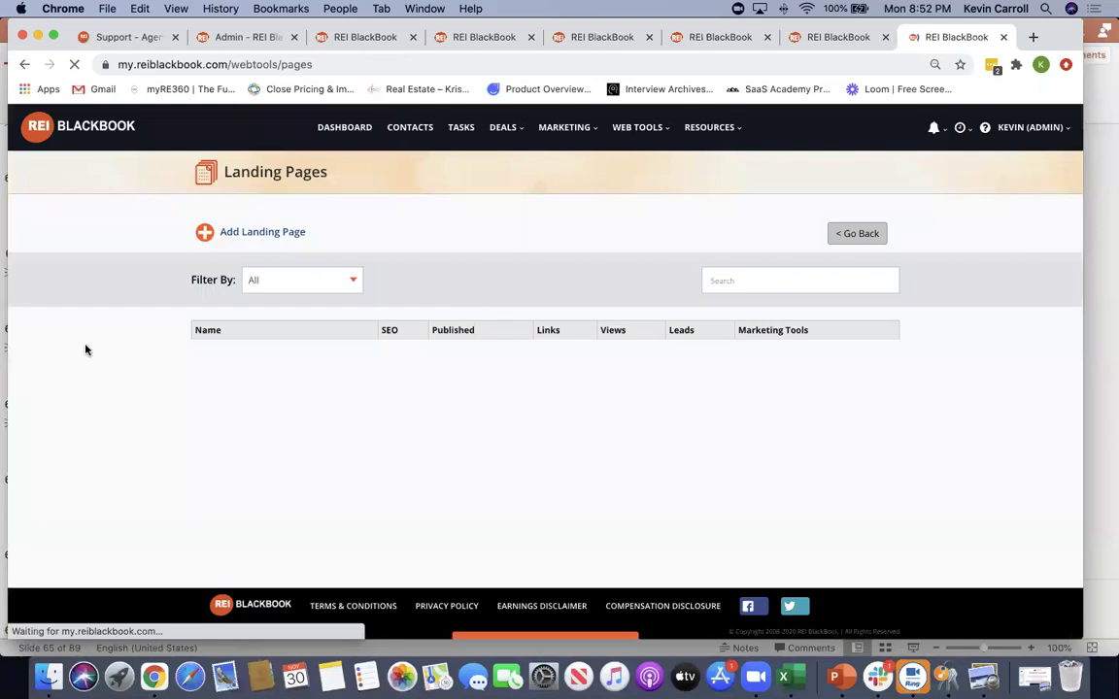
click(251, 234)
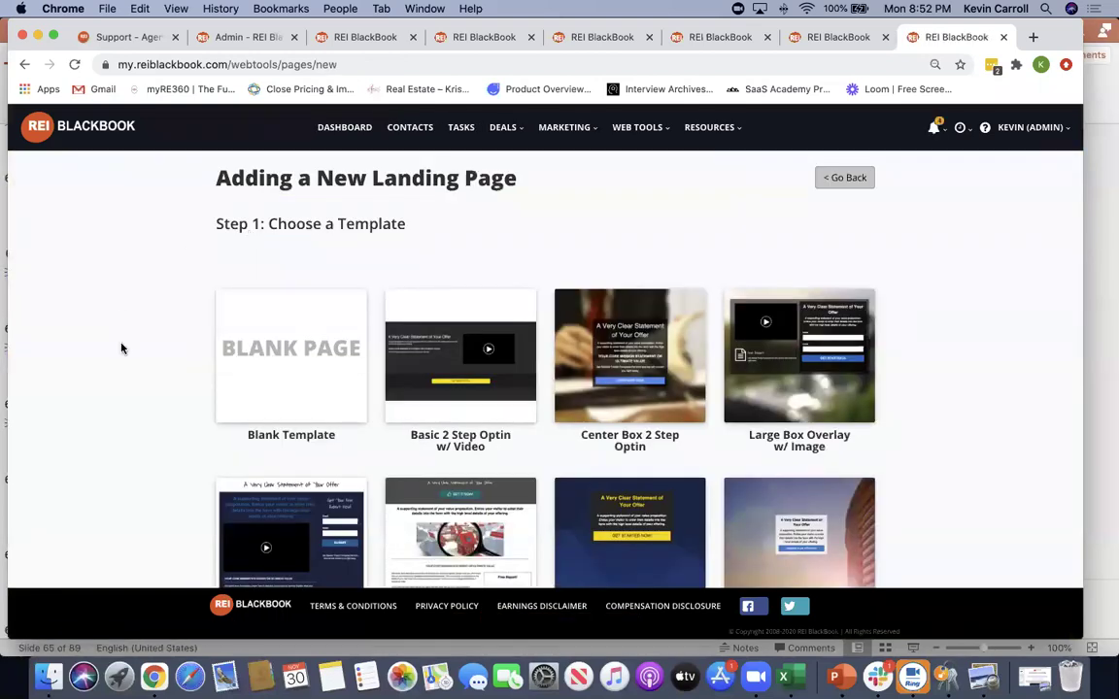
scroll(387, 380, down, 5)
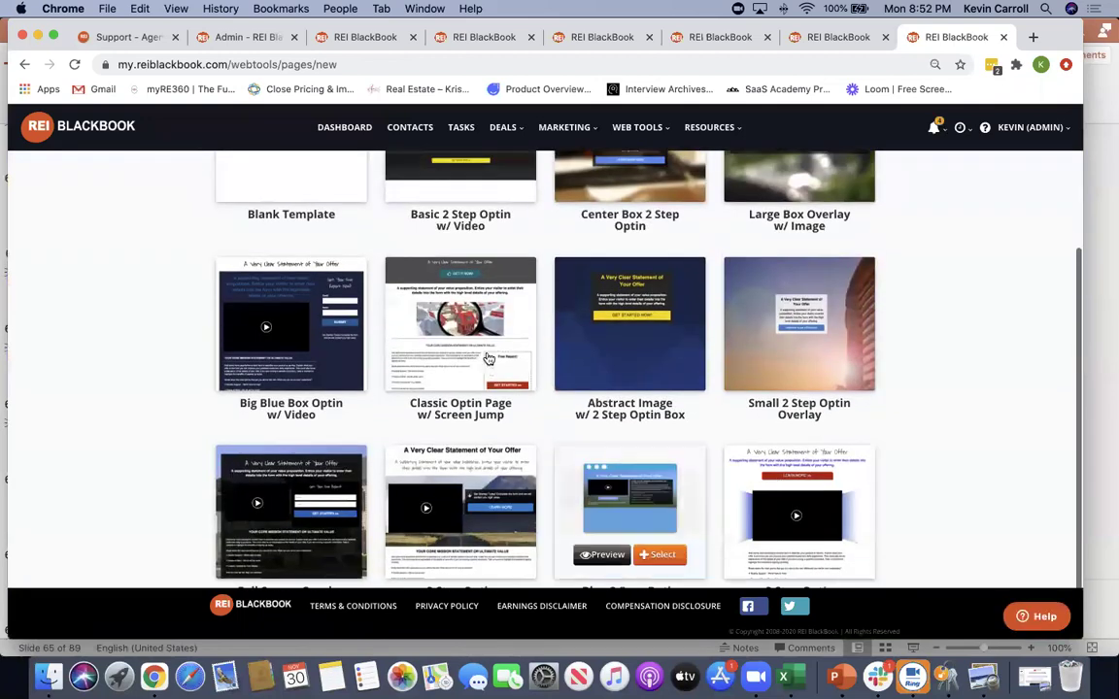
scroll(803, 342, up, 5)
click(828, 283)
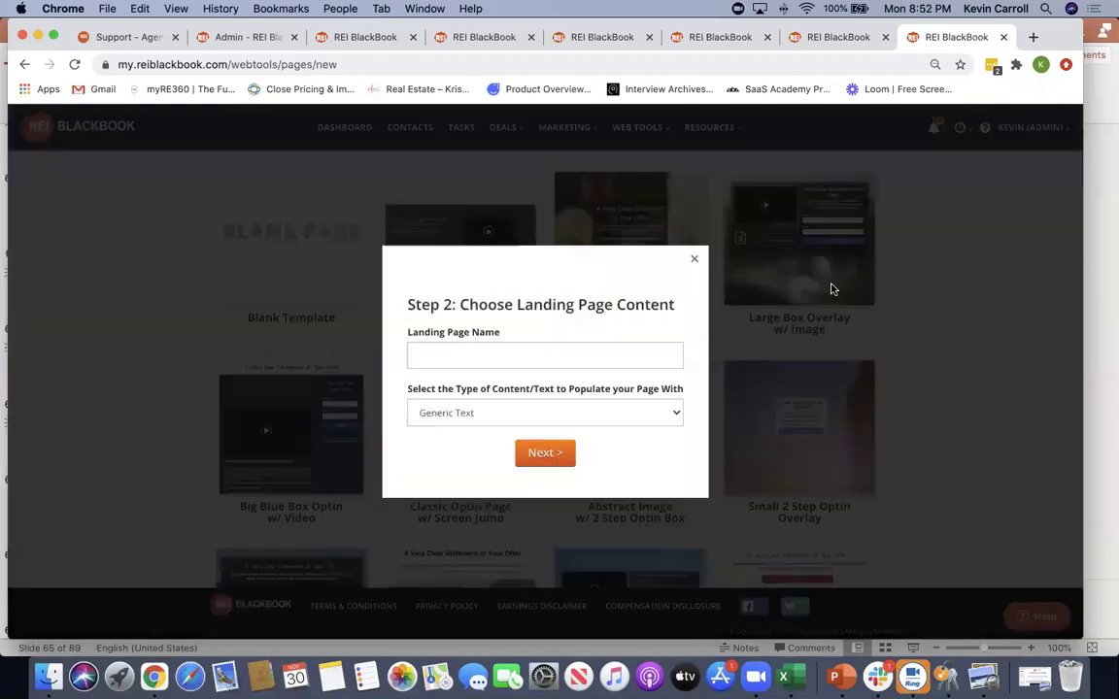
click(509, 354)
click(874, 407)
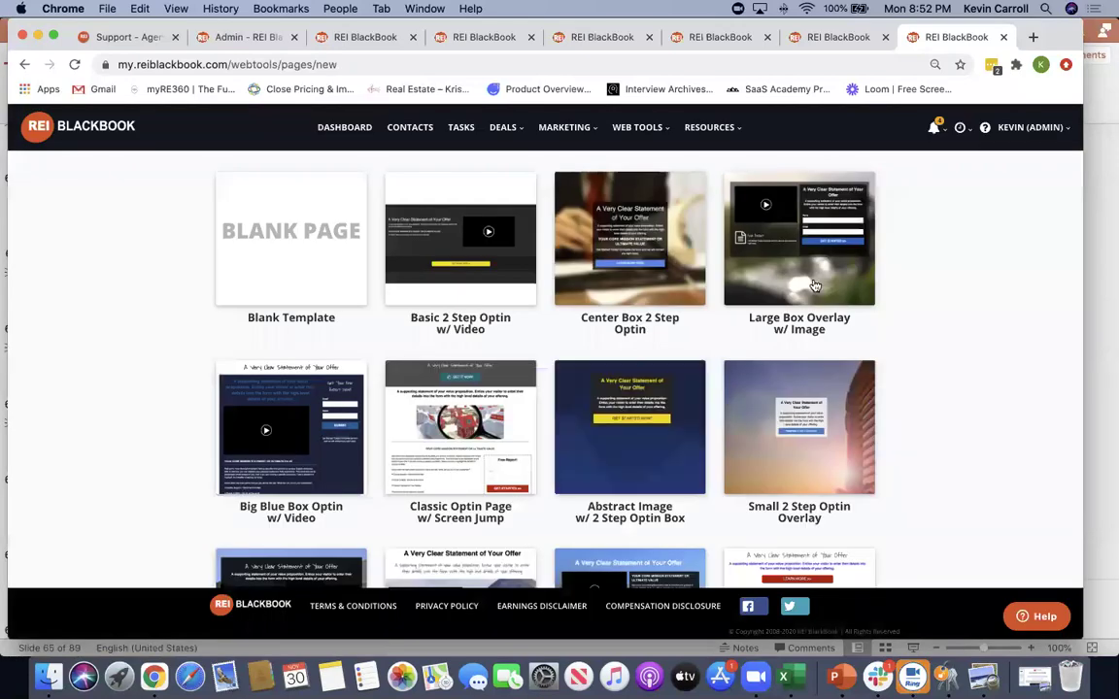
click(826, 282)
click(581, 415)
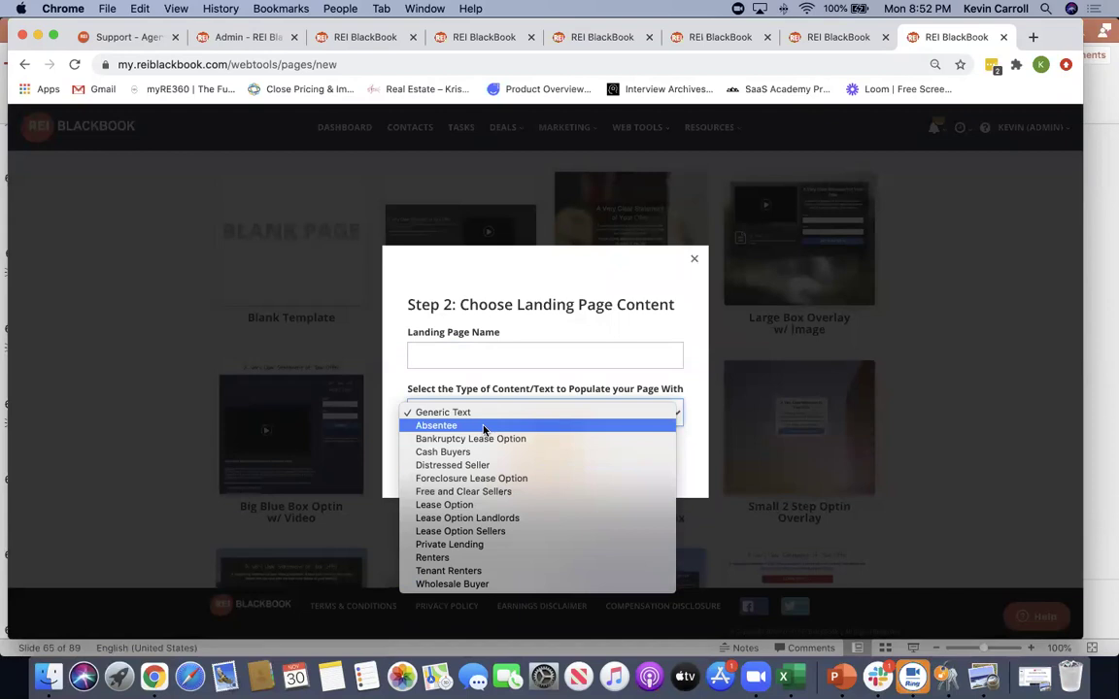
click(961, 362)
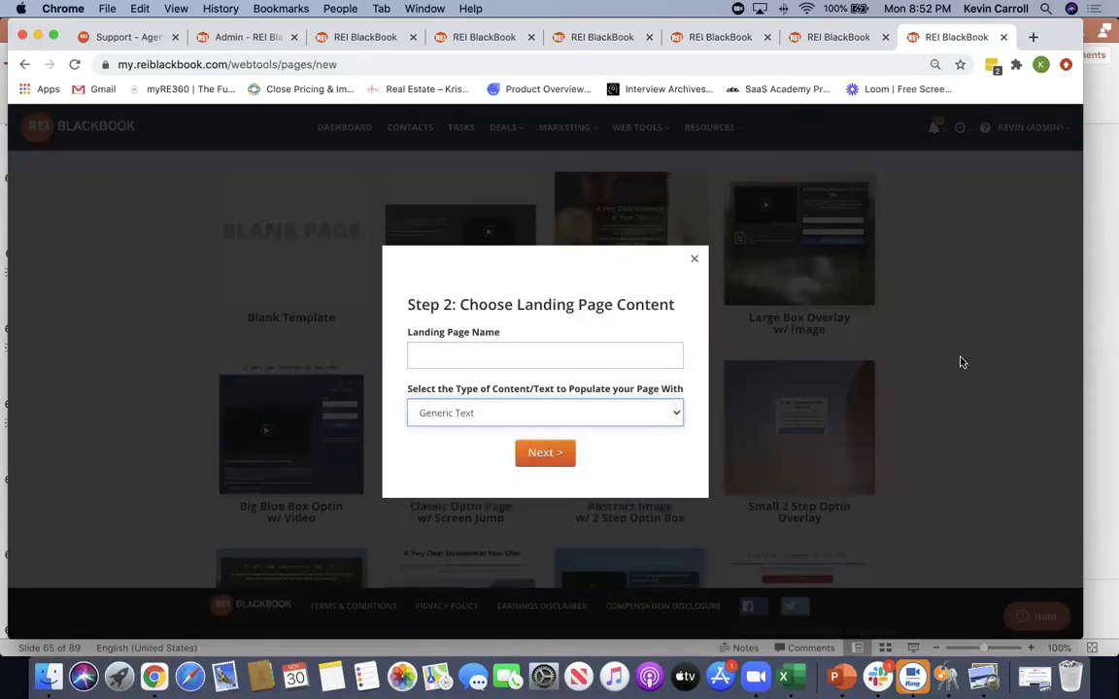
click(695, 259)
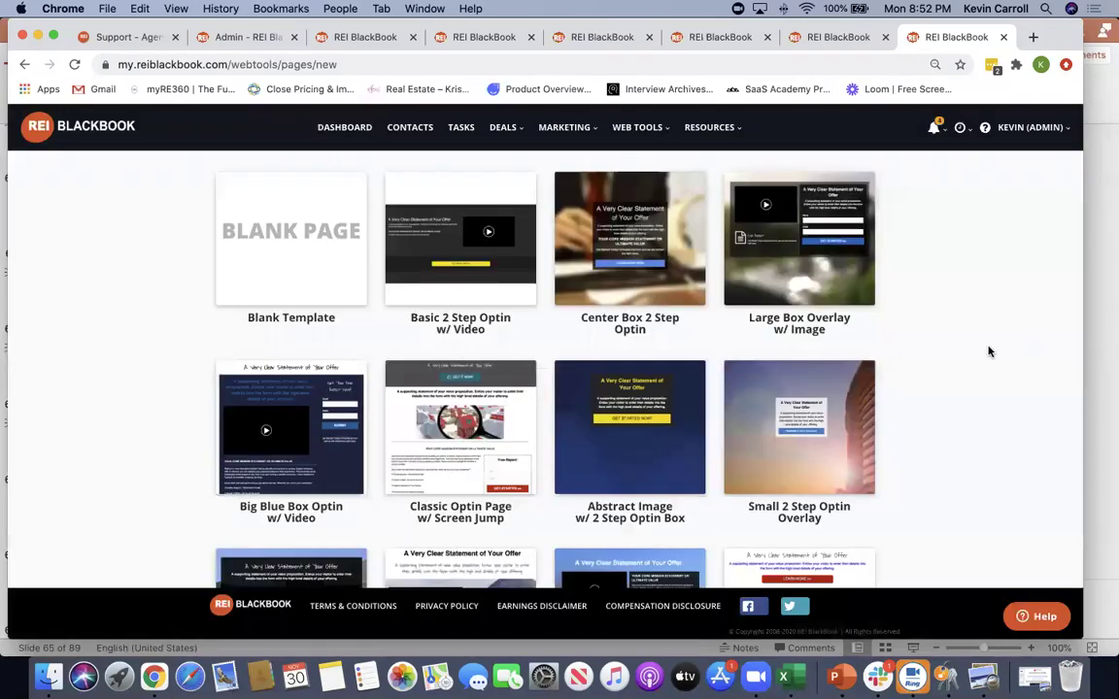
scroll(989, 358, up, 3)
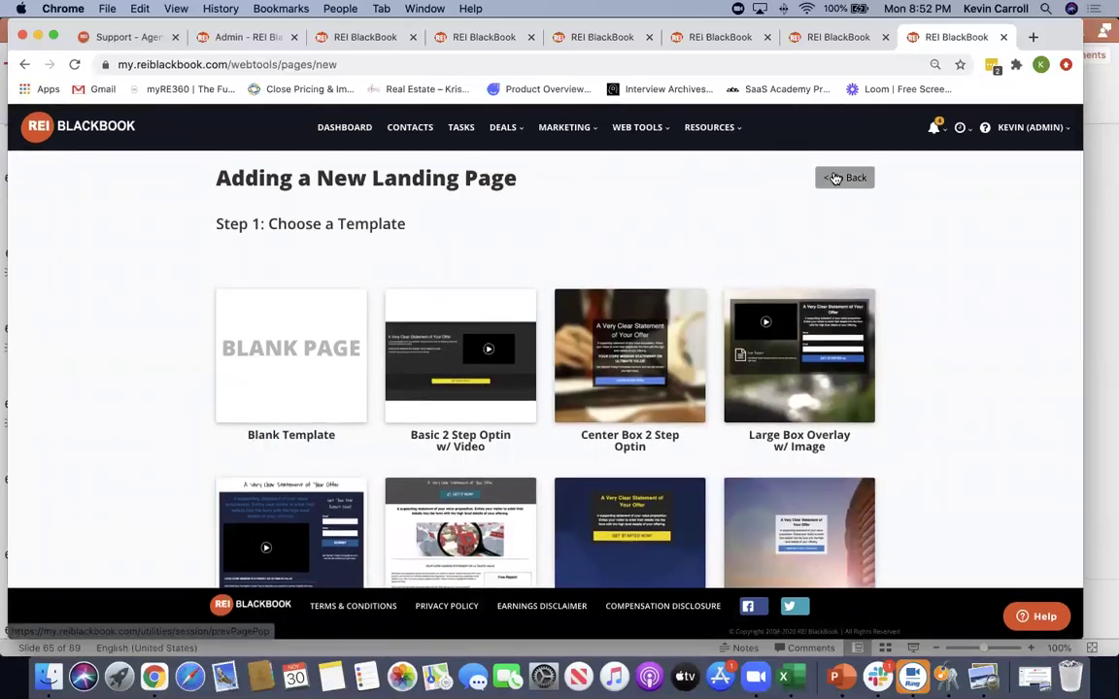
mouse_move(648, 135)
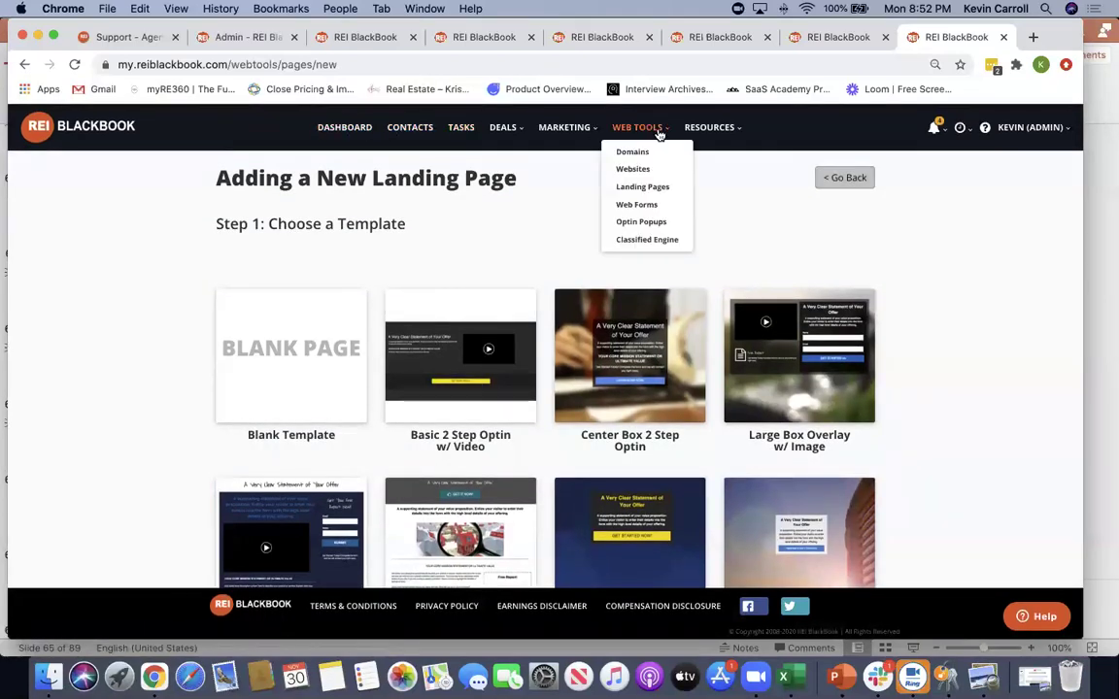
Open Web Tools > Web Forms and scroll the forms table down to the Buyer forms
click(665, 206)
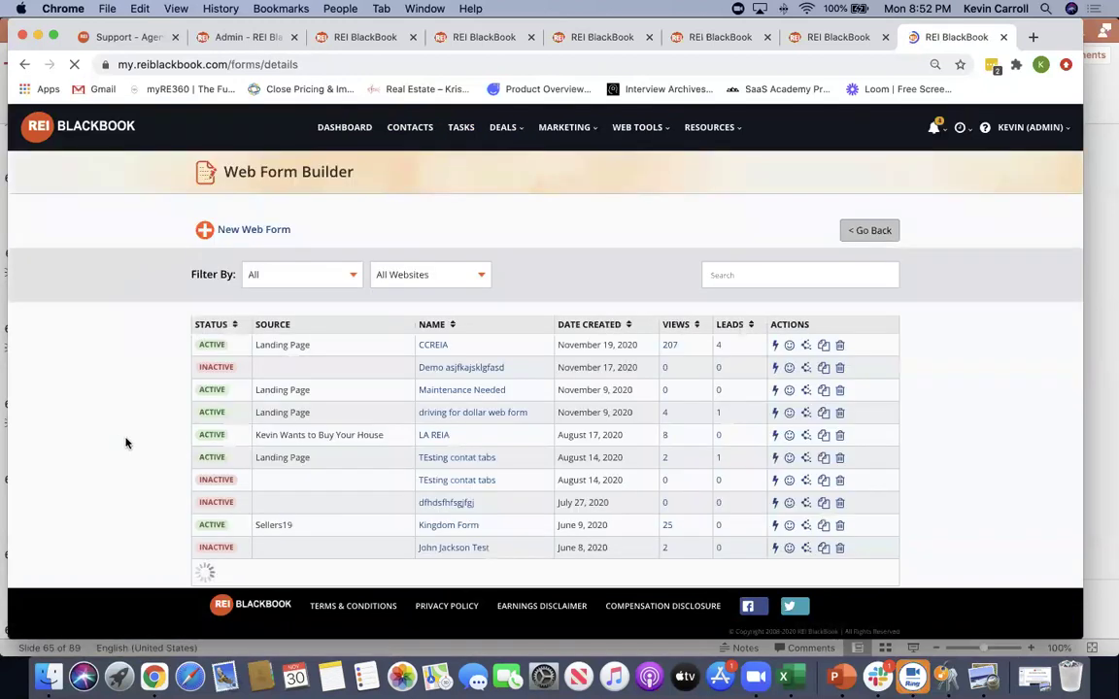
scroll(121, 444, down, 2)
scroll(126, 443, down, 10)
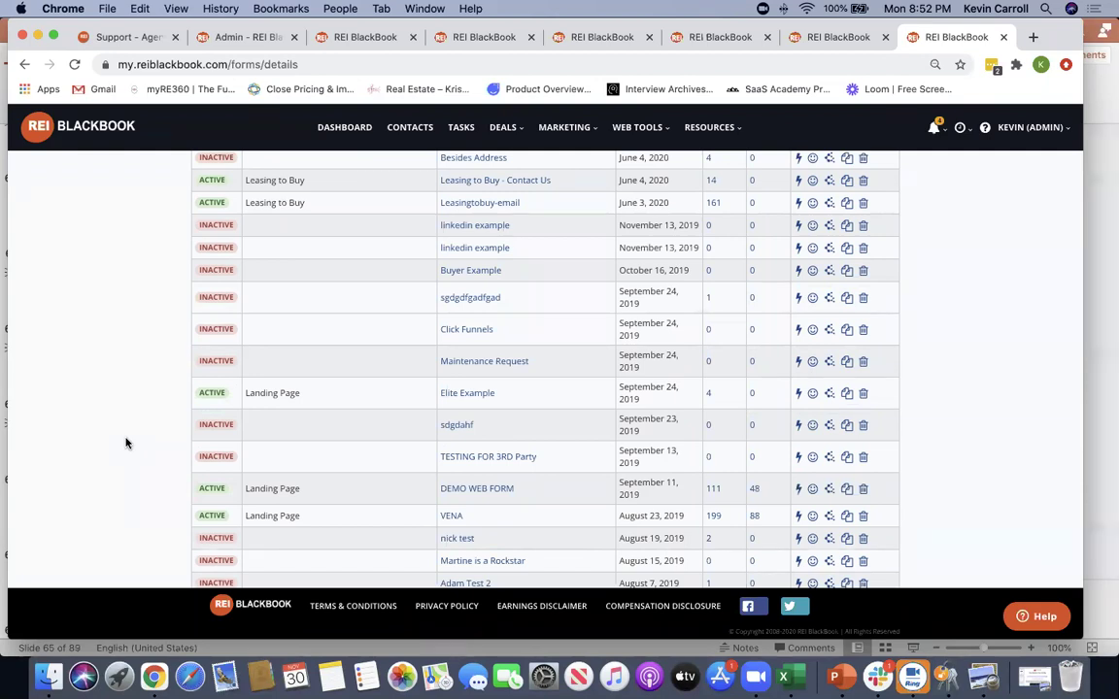
scroll(108, 438, down, 6)
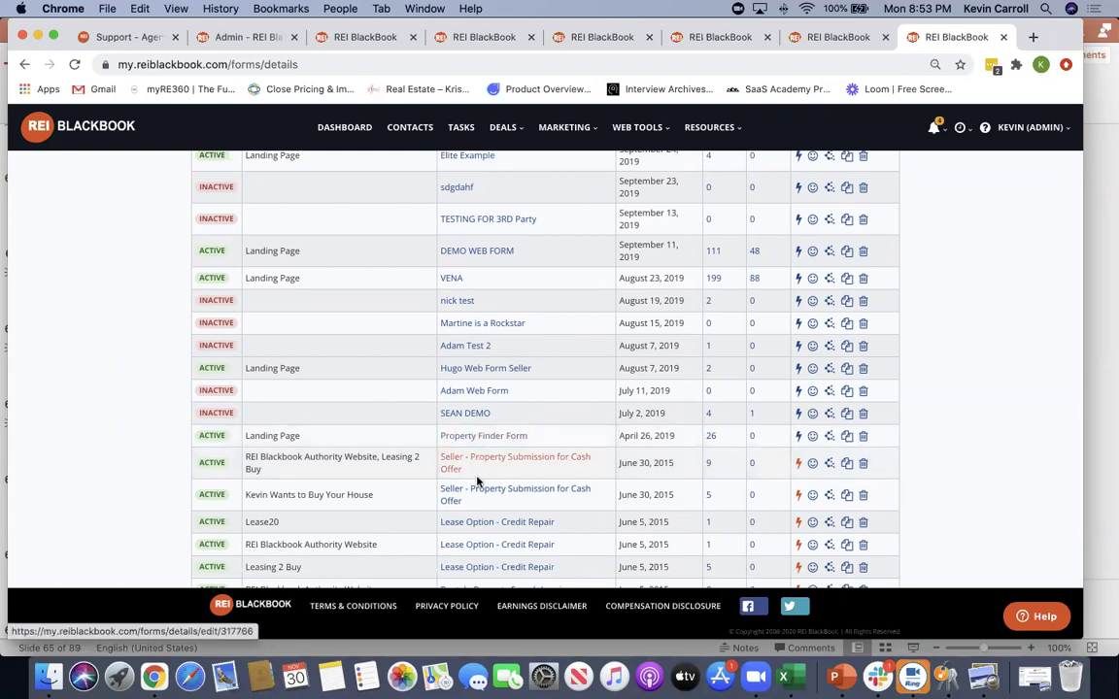
scroll(480, 554, down, 3)
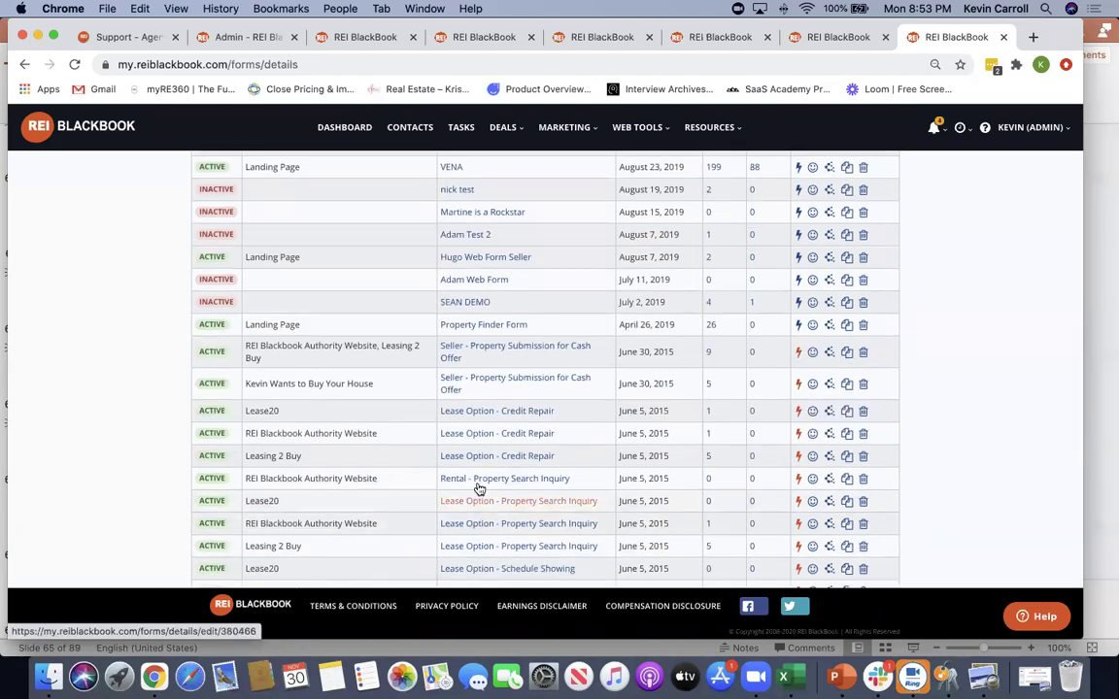
scroll(480, 481, down, 4)
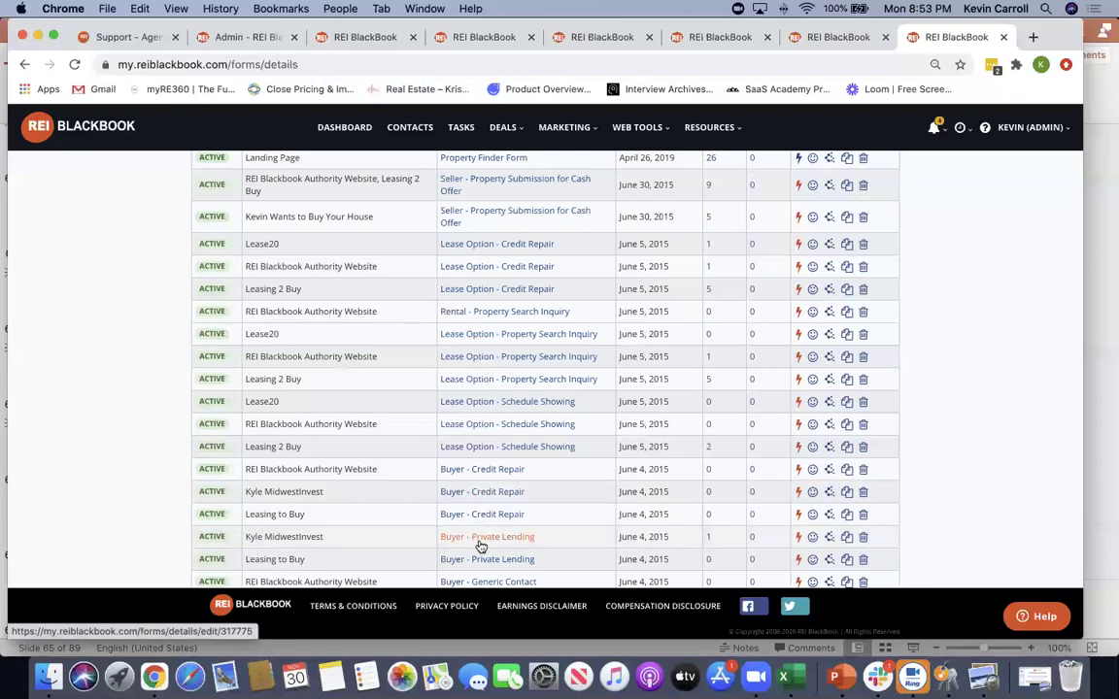
Add a required Property Address - Single Field to the Buyer - Credit Repair form
click(482, 515)
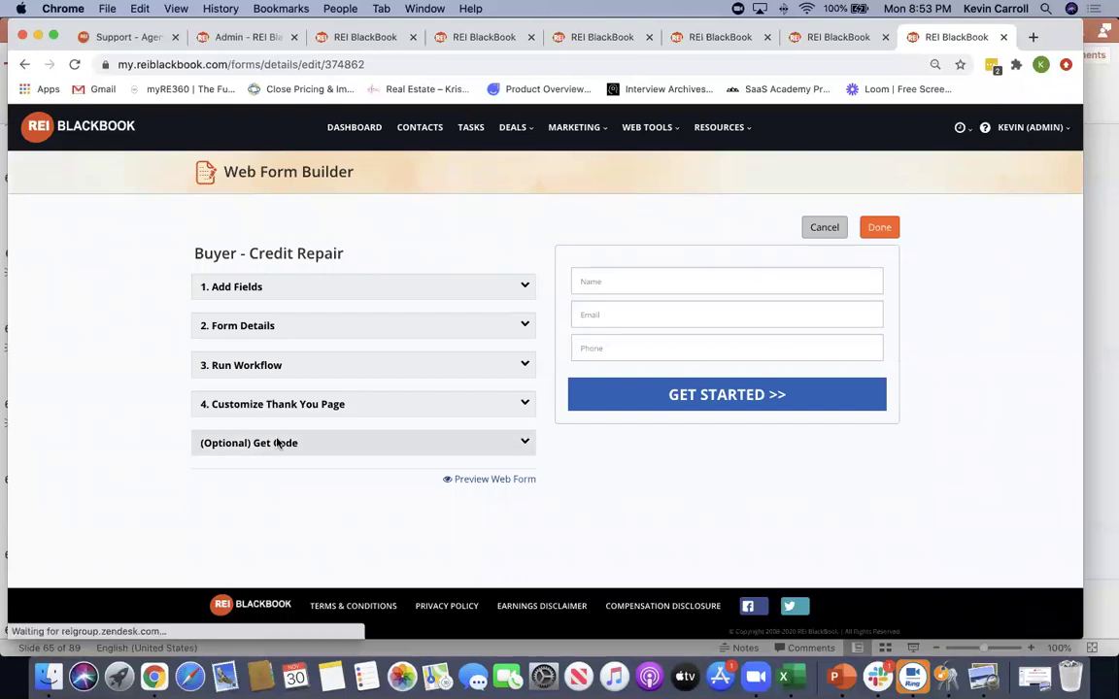
click(524, 443)
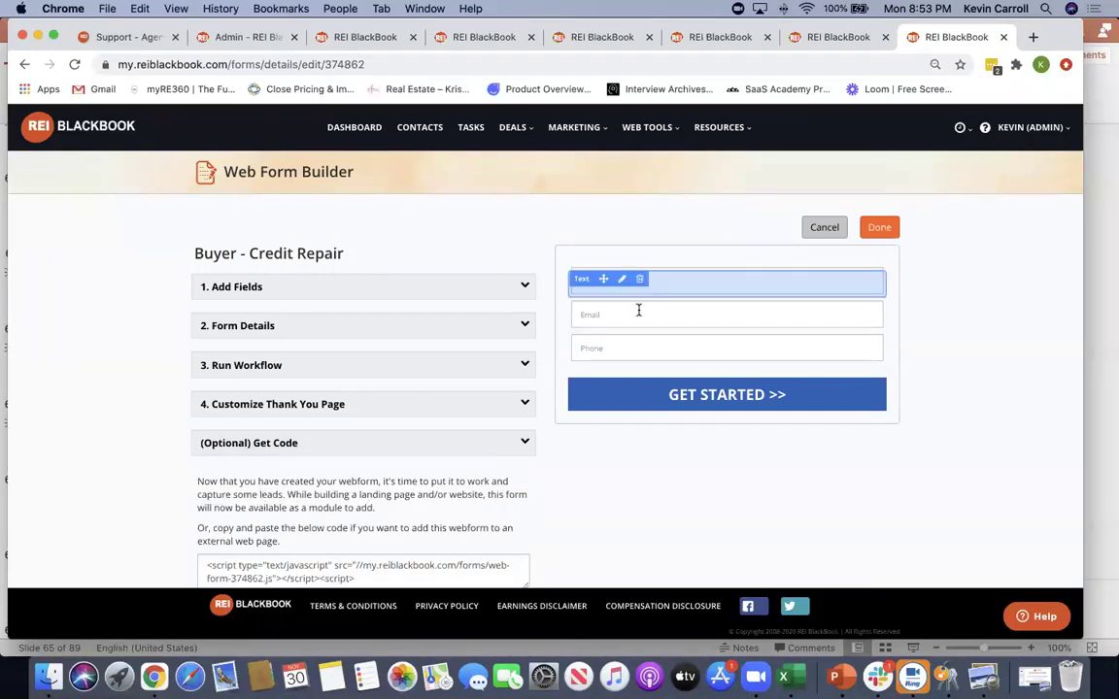
click(525, 285)
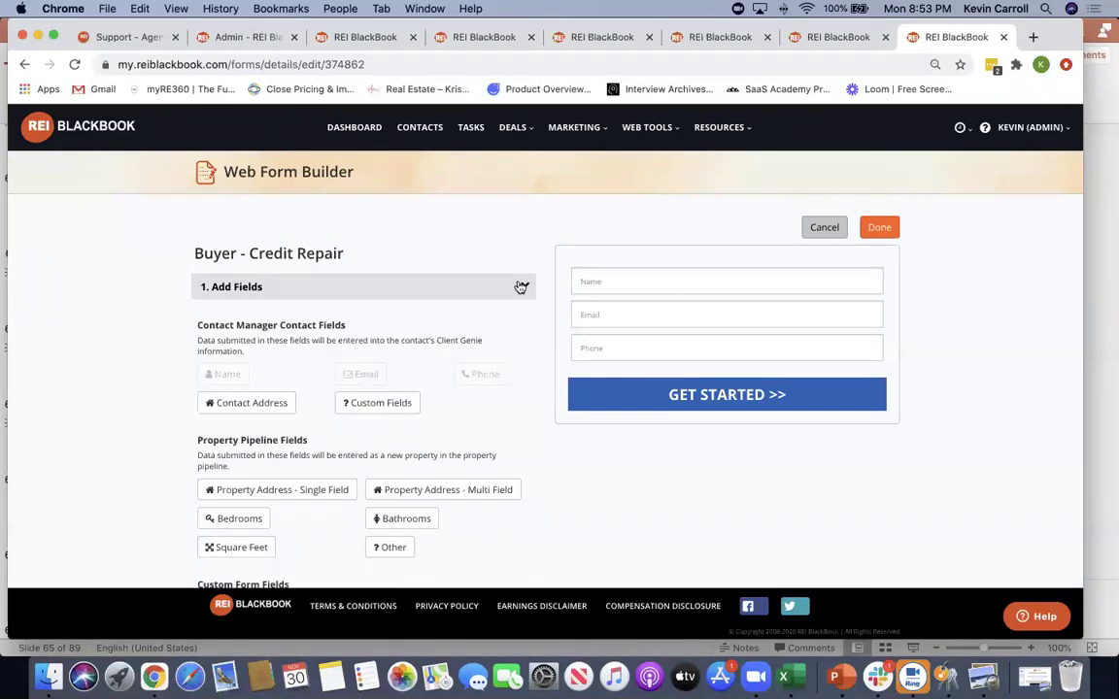
drag(310, 492, 687, 410)
click(366, 394)
click(521, 479)
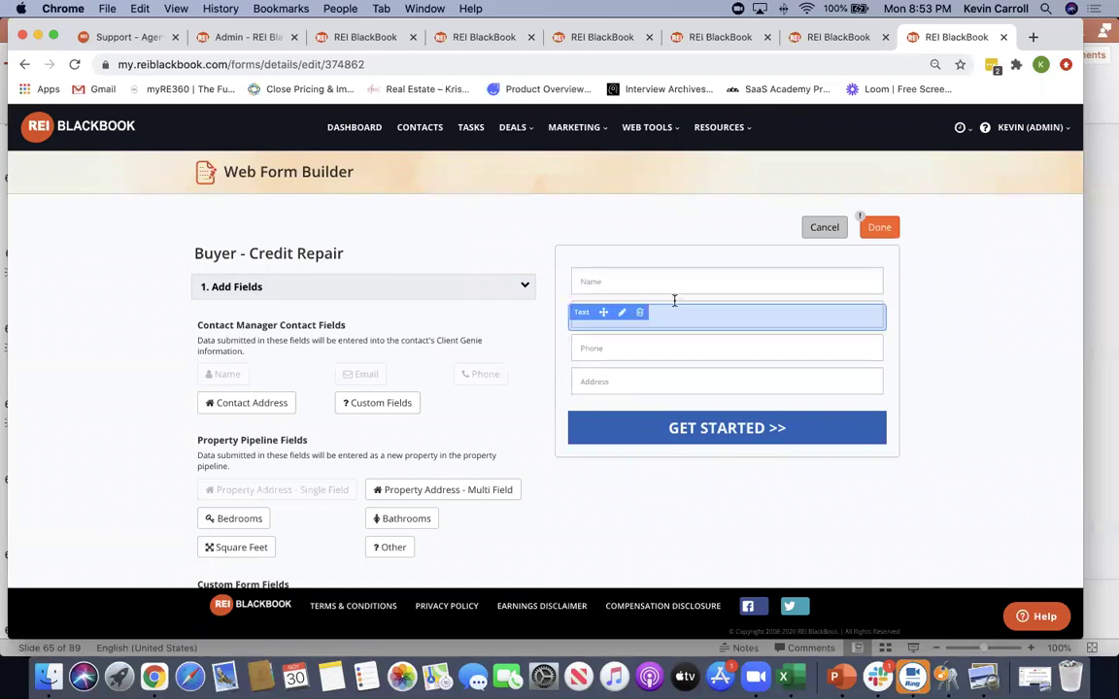
Look over the form's embed code section, then finish editing and publish the changes
scroll(122, 401, down, 5)
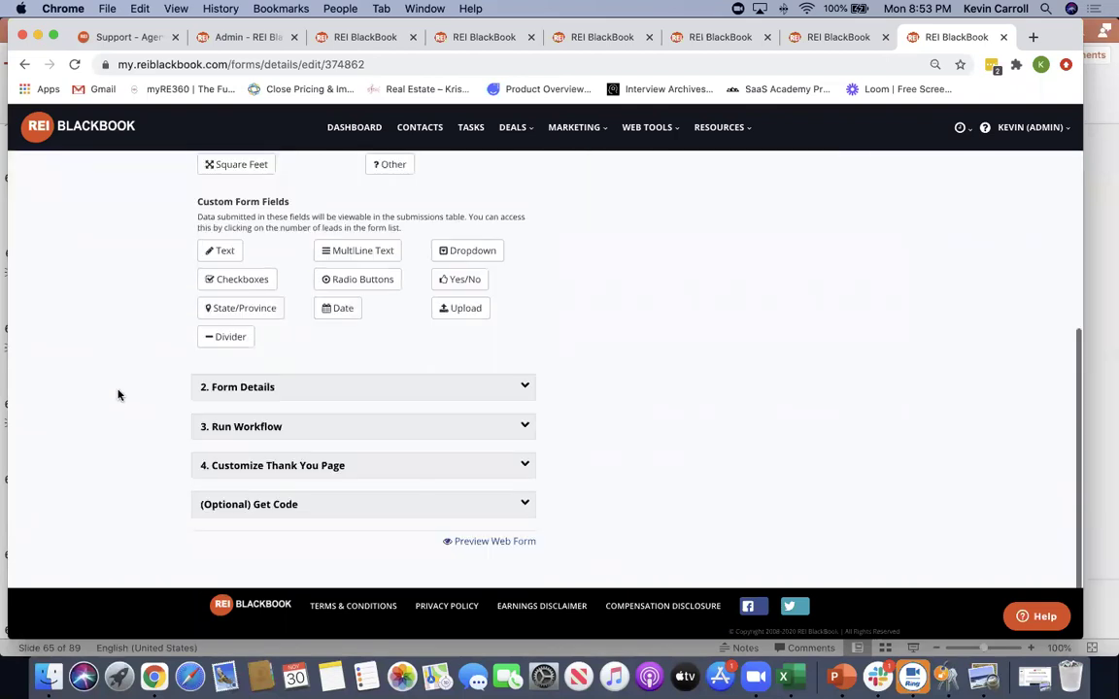
click(524, 504)
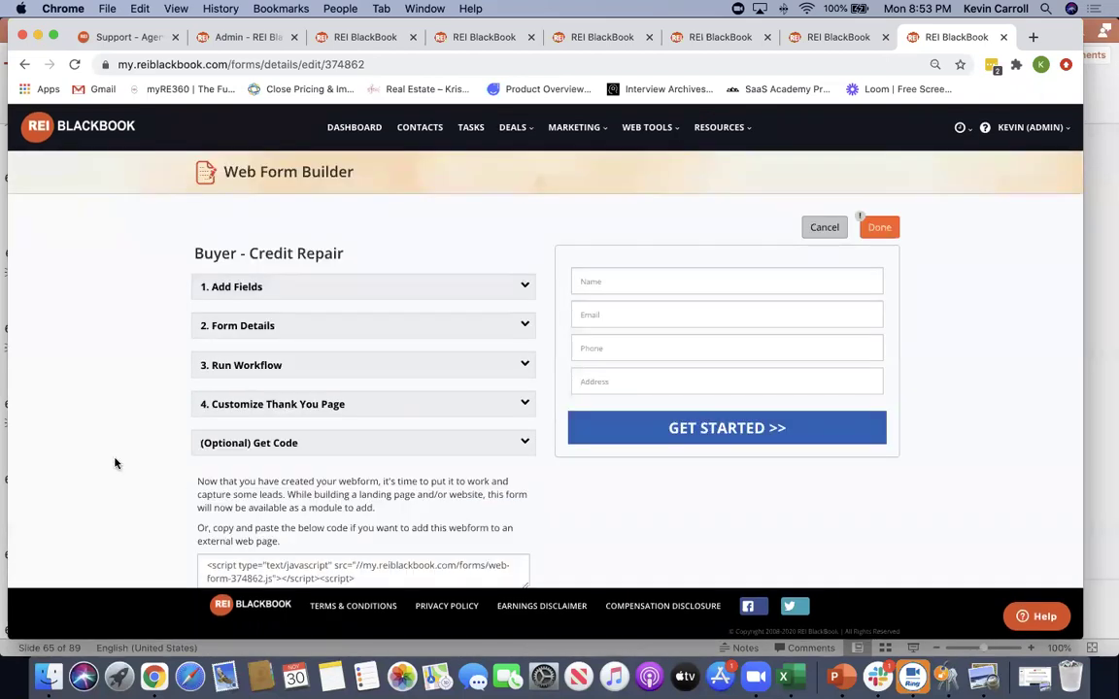
scroll(107, 427, down, 3)
drag(197, 294, 298, 386)
drag(208, 379, 486, 424)
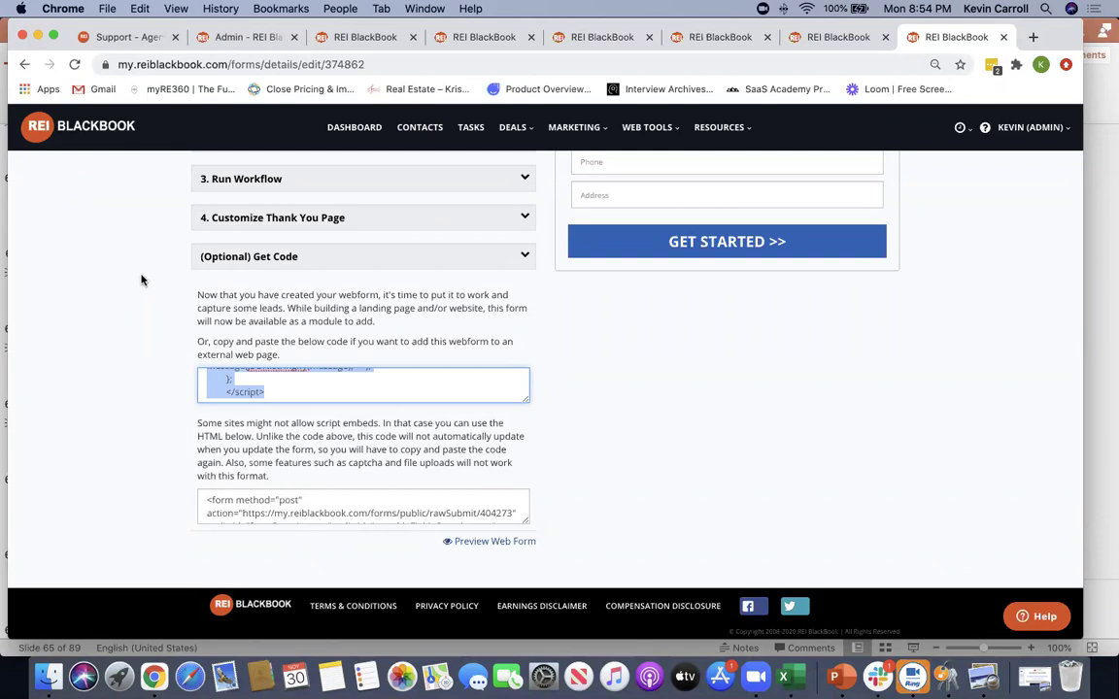
click(141, 279)
scroll(141, 280, up, 4)
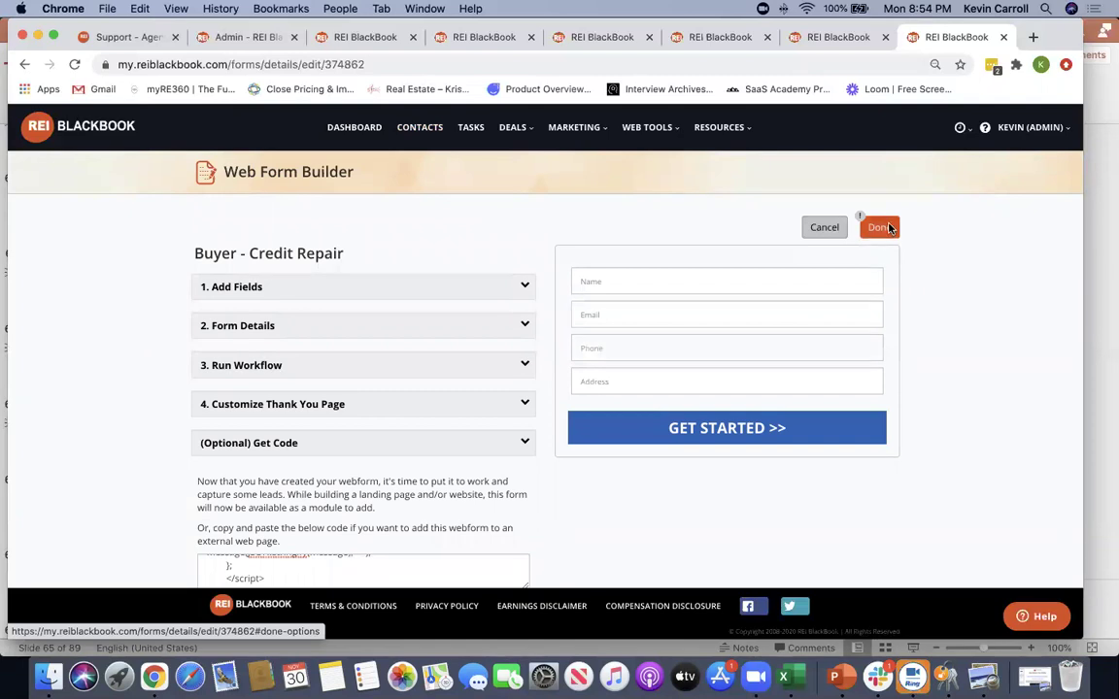
click(879, 228)
click(563, 352)
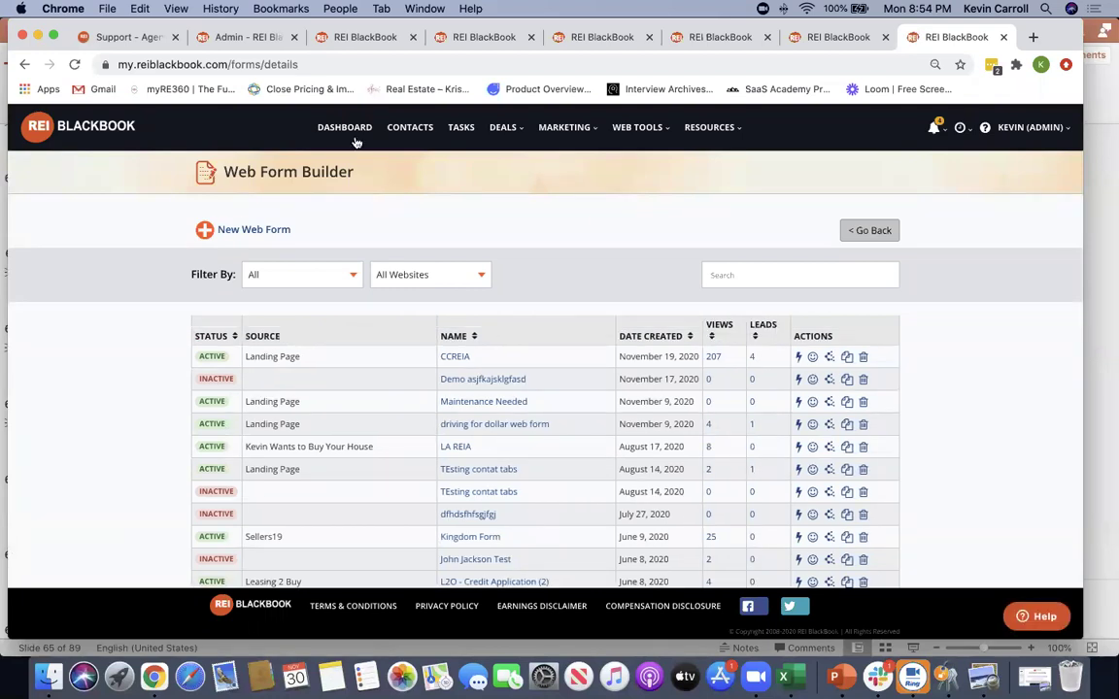
Go to System Settings from the admin account menu and view the Profit Dial Numbers page
click(637, 127)
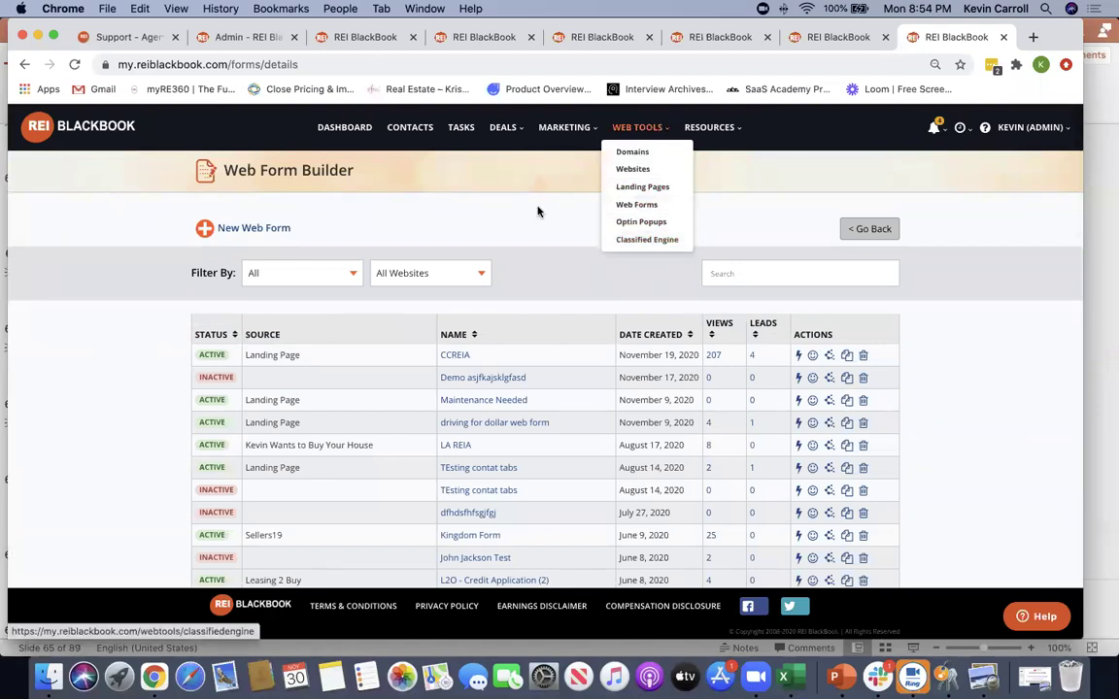
click(1041, 130)
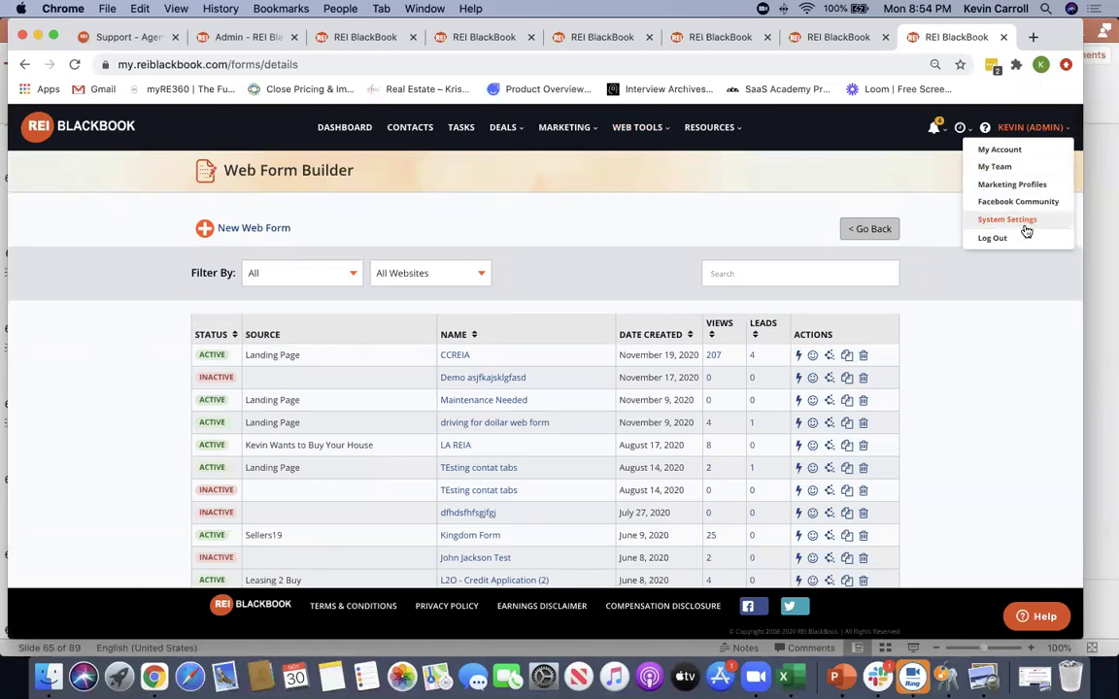
click(1020, 221)
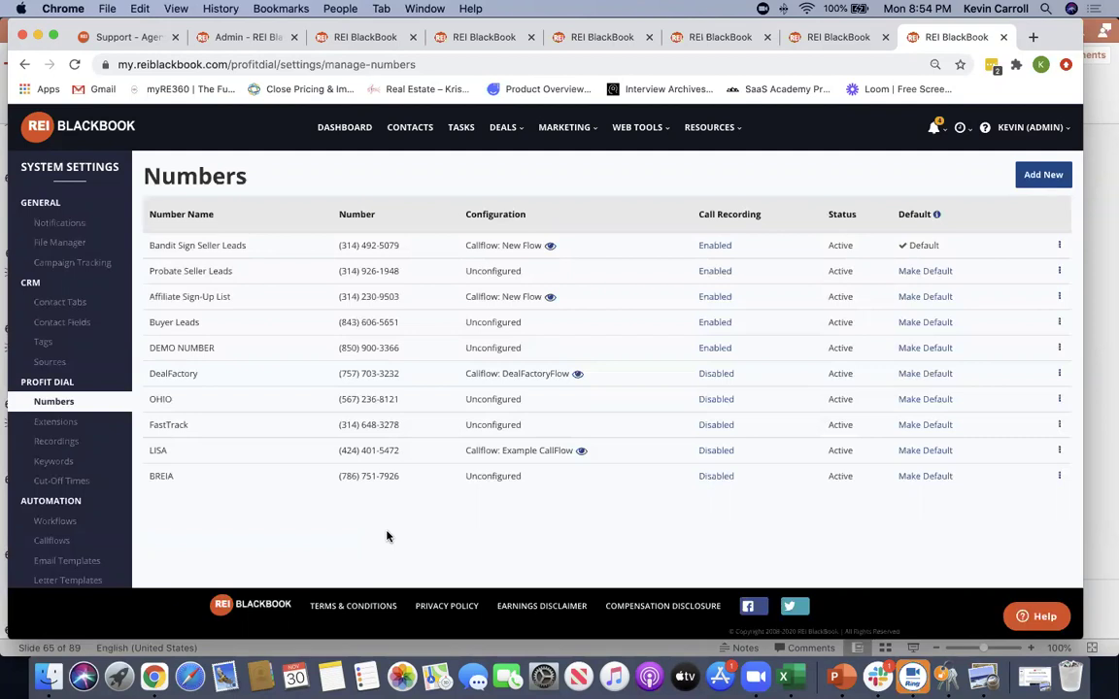
drag(669, 213, 798, 177)
click(669, 250)
click(710, 248)
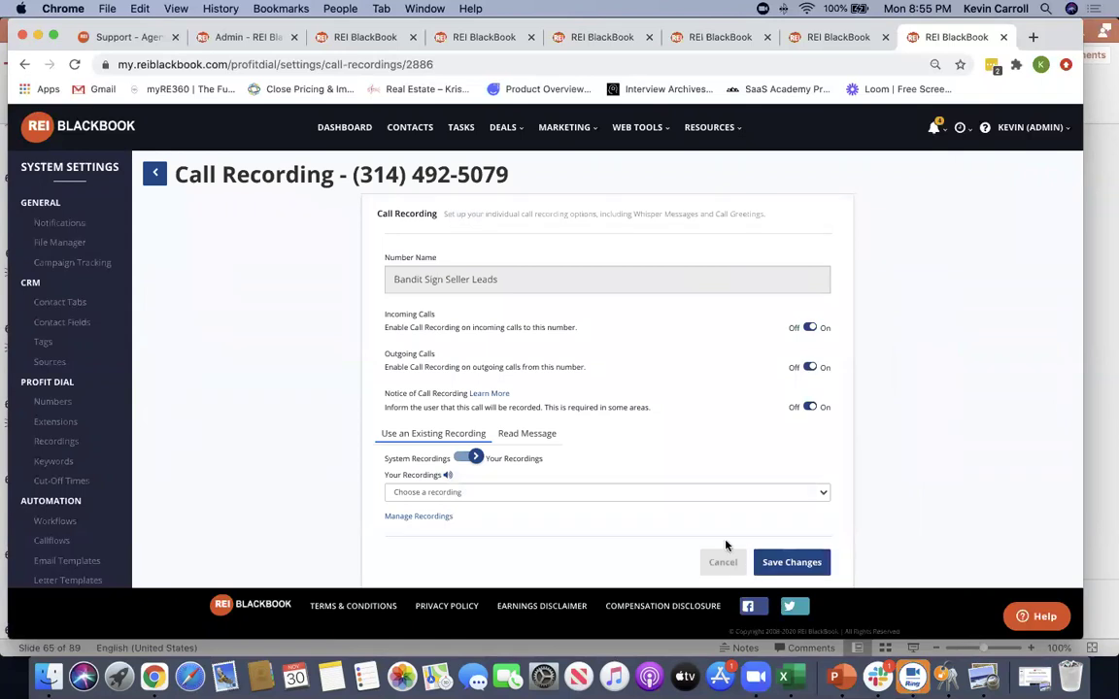
click(722, 565)
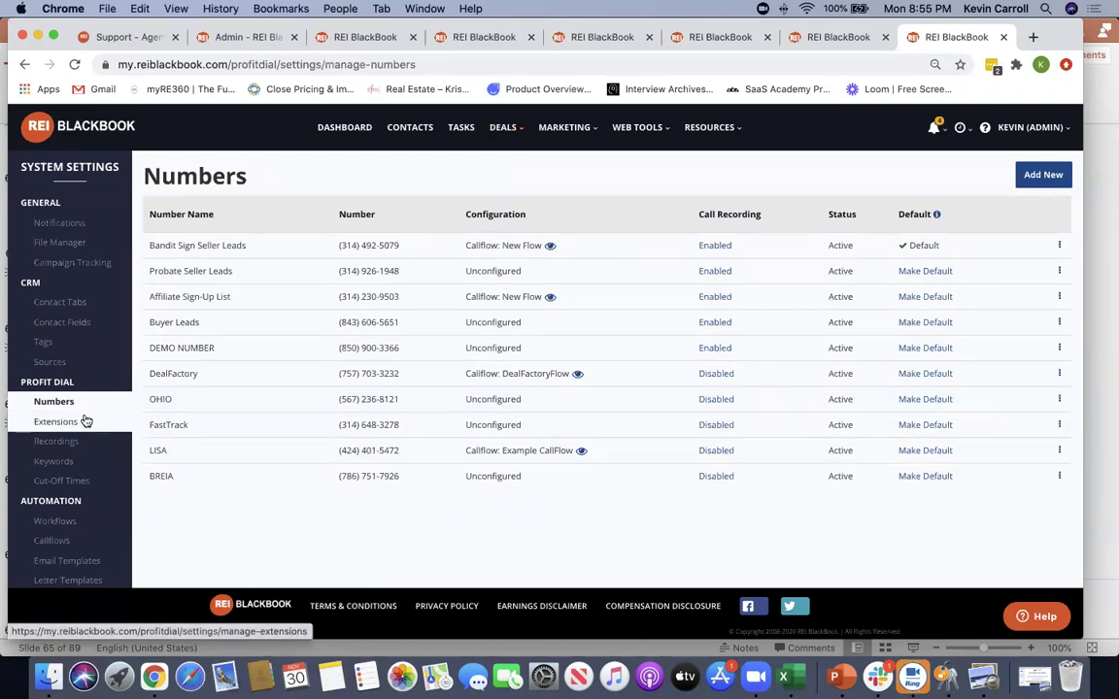
Search for available business line numbers in area code 636
click(1042, 176)
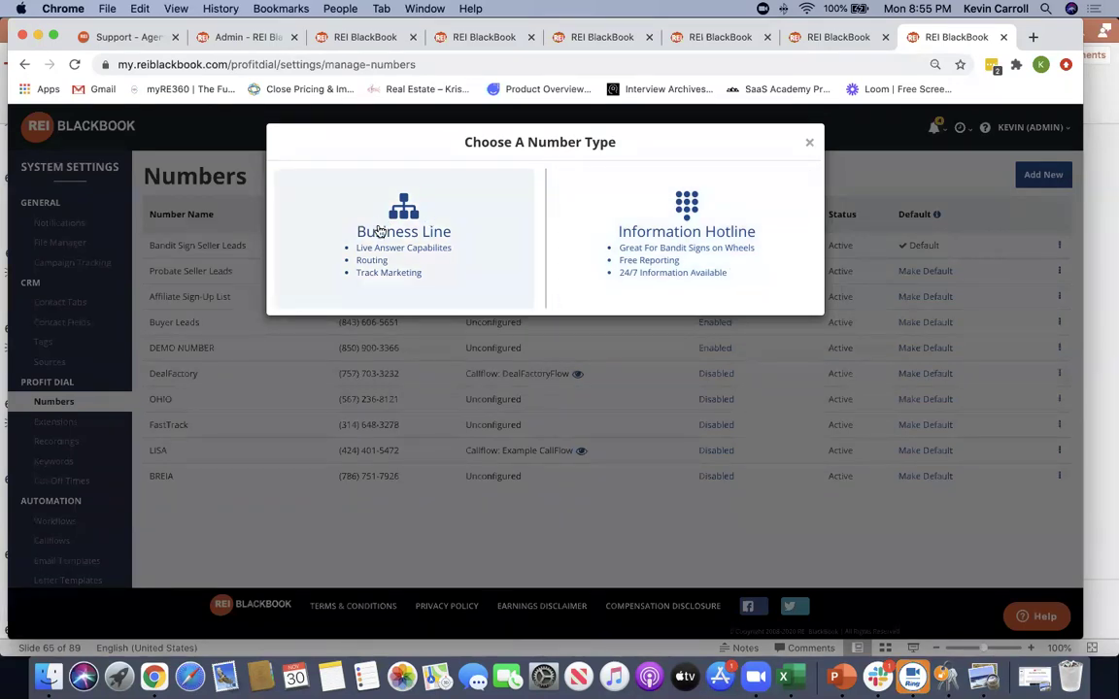
click(393, 230)
click(350, 269)
text(636)
click(712, 304)
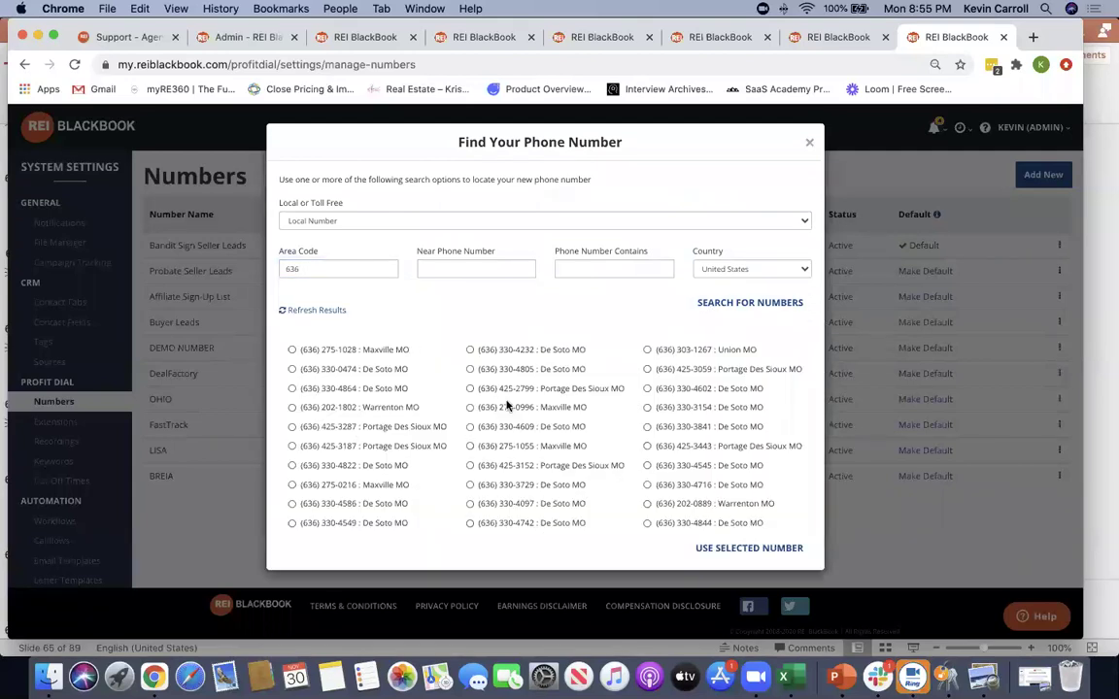
Filter the 636 results to numbers containing 'buy', review them, and close the search
click(621, 269)
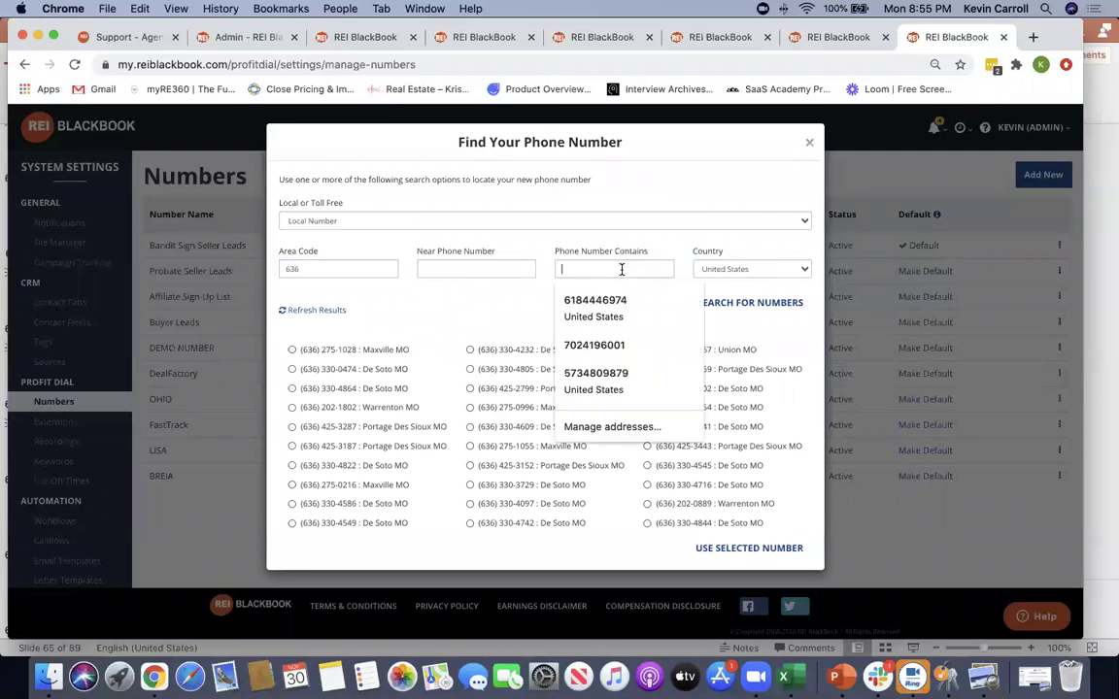
text(buy)
click(738, 303)
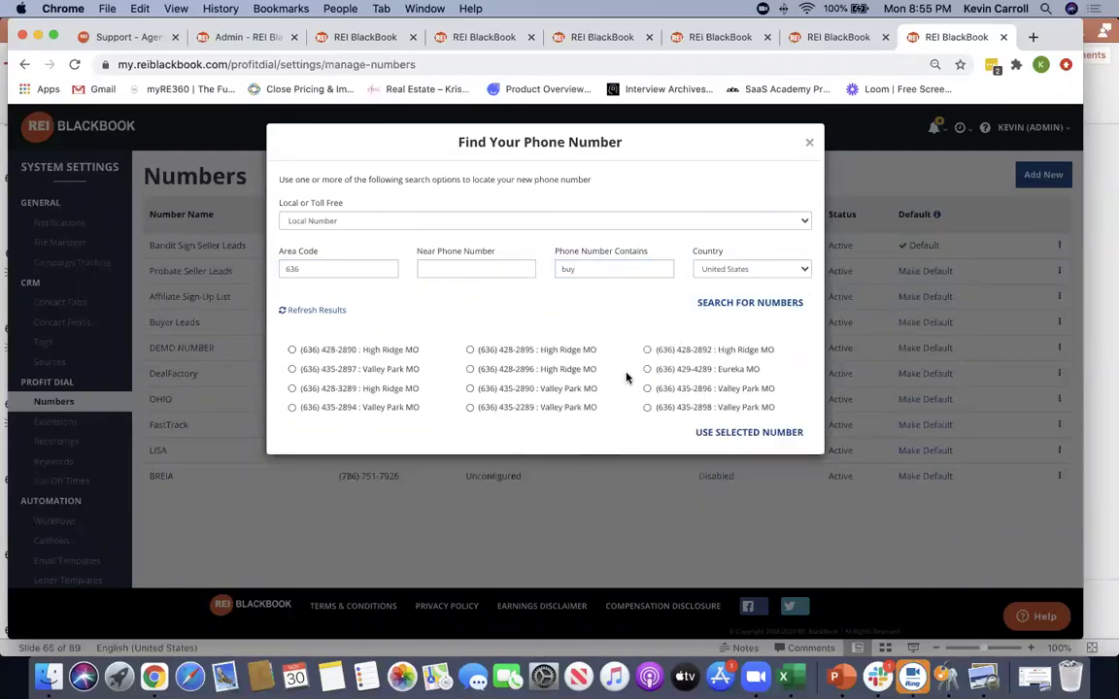
drag(414, 388, 284, 389)
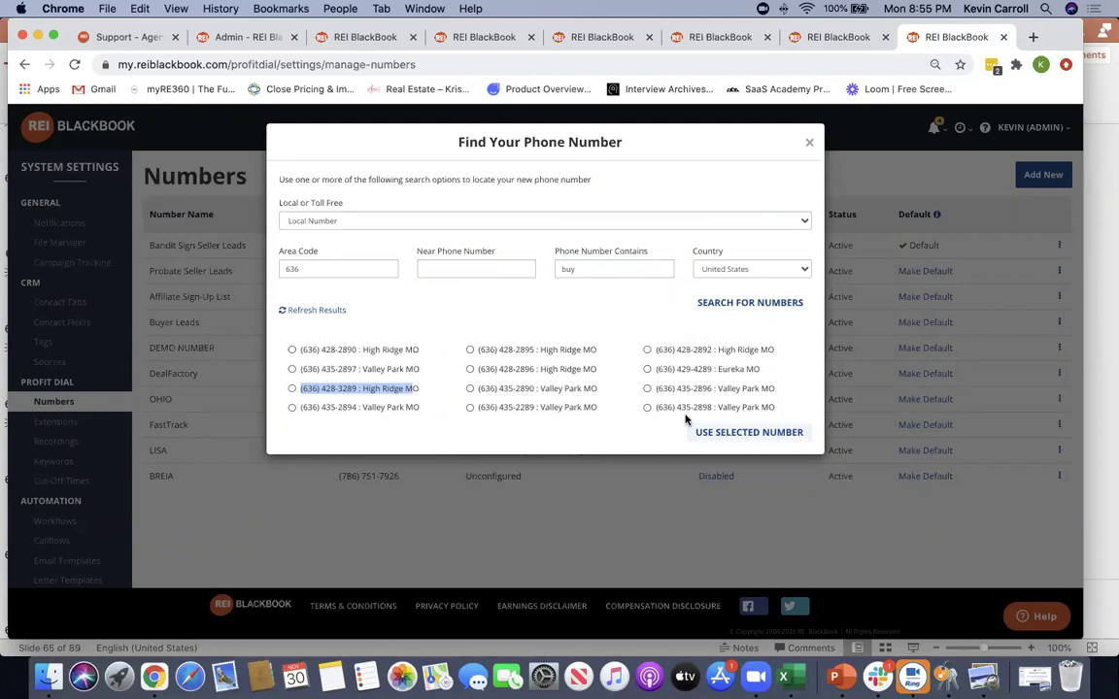
click(809, 142)
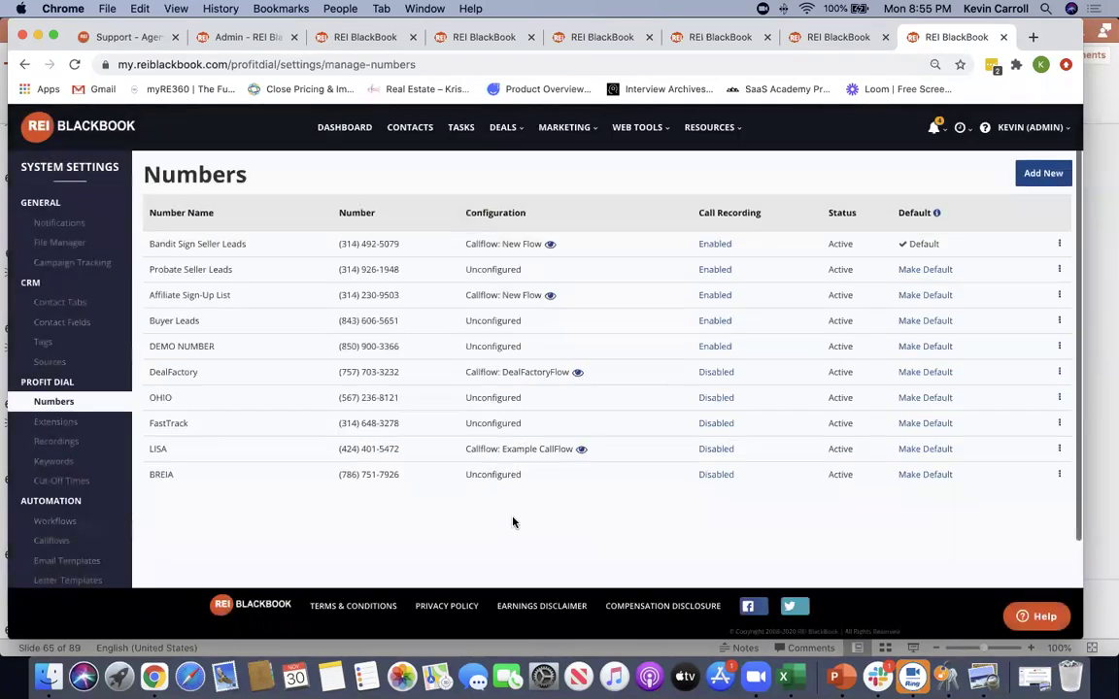
View Extensions and Recordings, then start a new recording using Option 2: Record by Phone
click(51, 423)
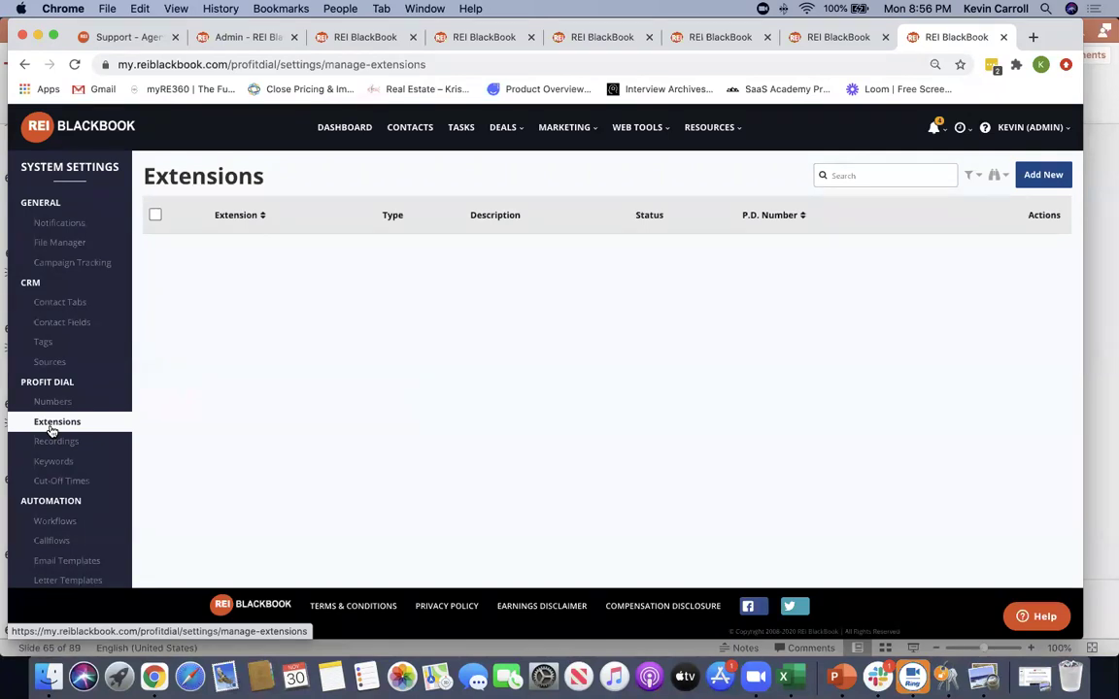
click(56, 442)
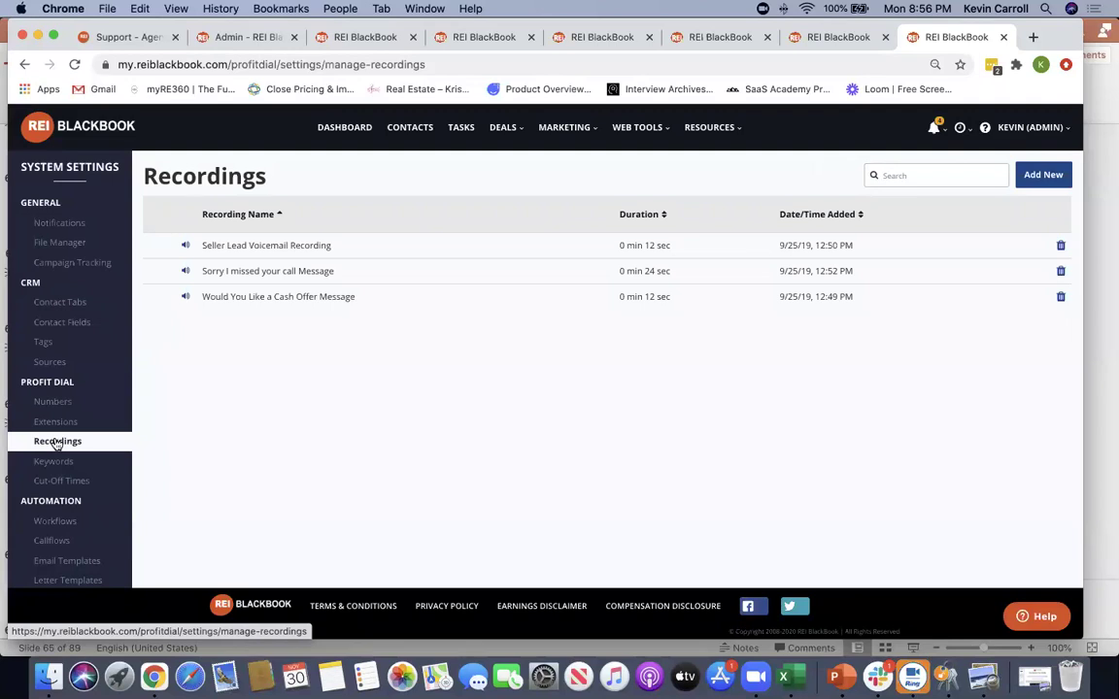
click(1044, 176)
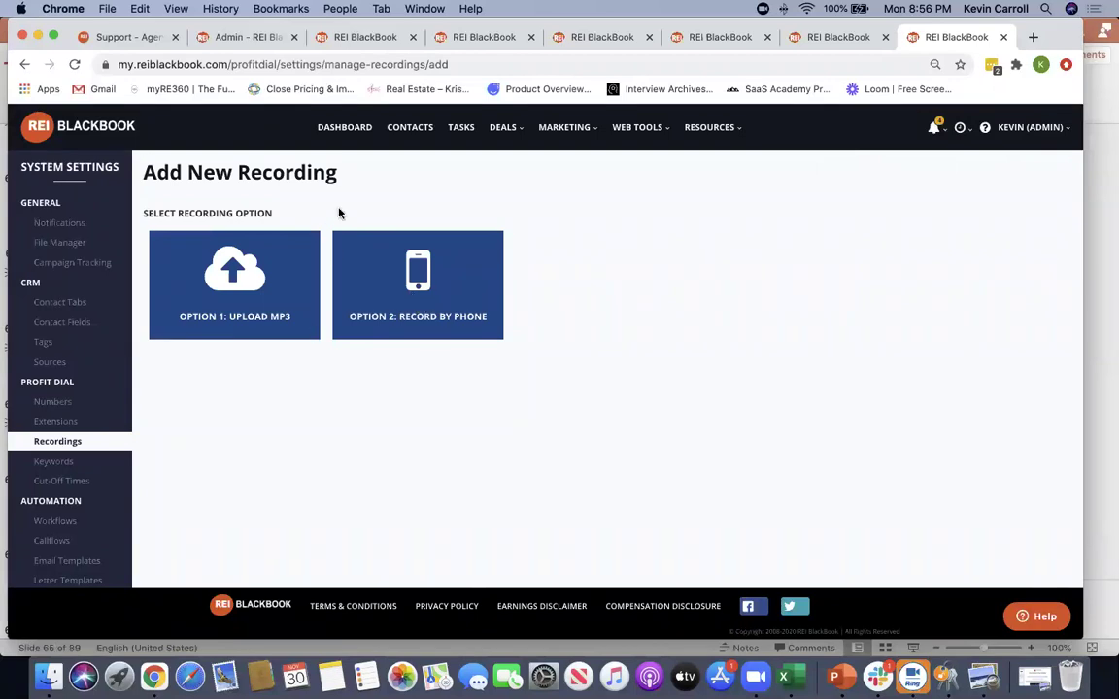
click(410, 284)
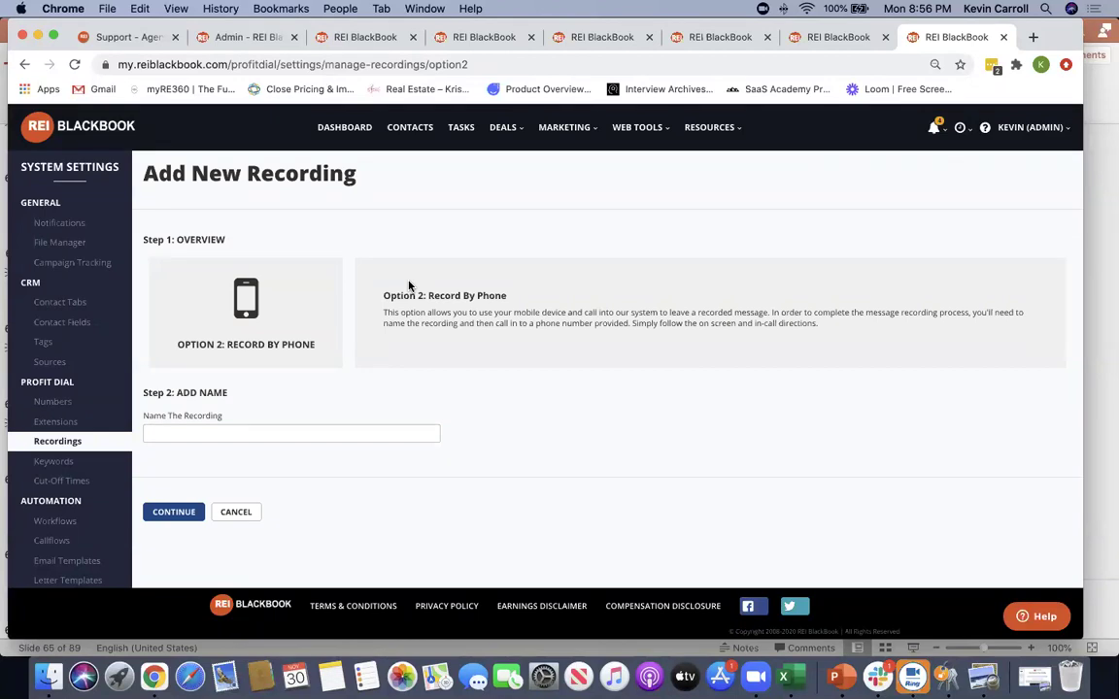
Name the recording 'fgdfgdgfhdkdgh', continue to the call-in step, then cancel it
scroll(321, 437, right, 1)
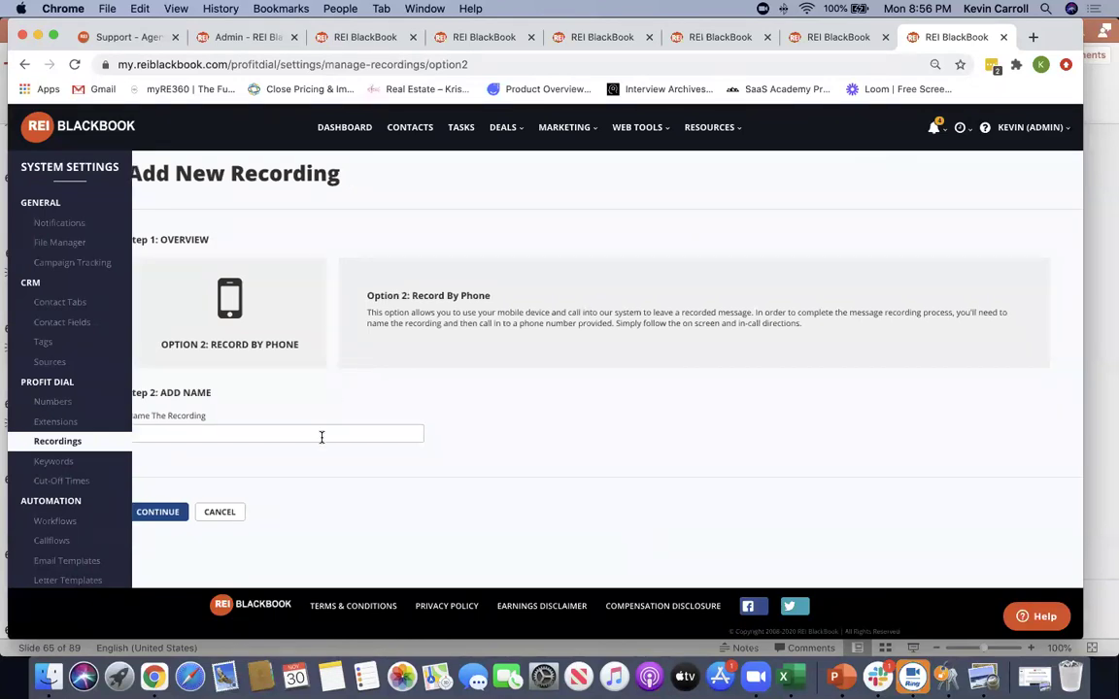
click(324, 434)
text(fgdfgdgfhdkdgh)
scroll(243, 456, left, 1)
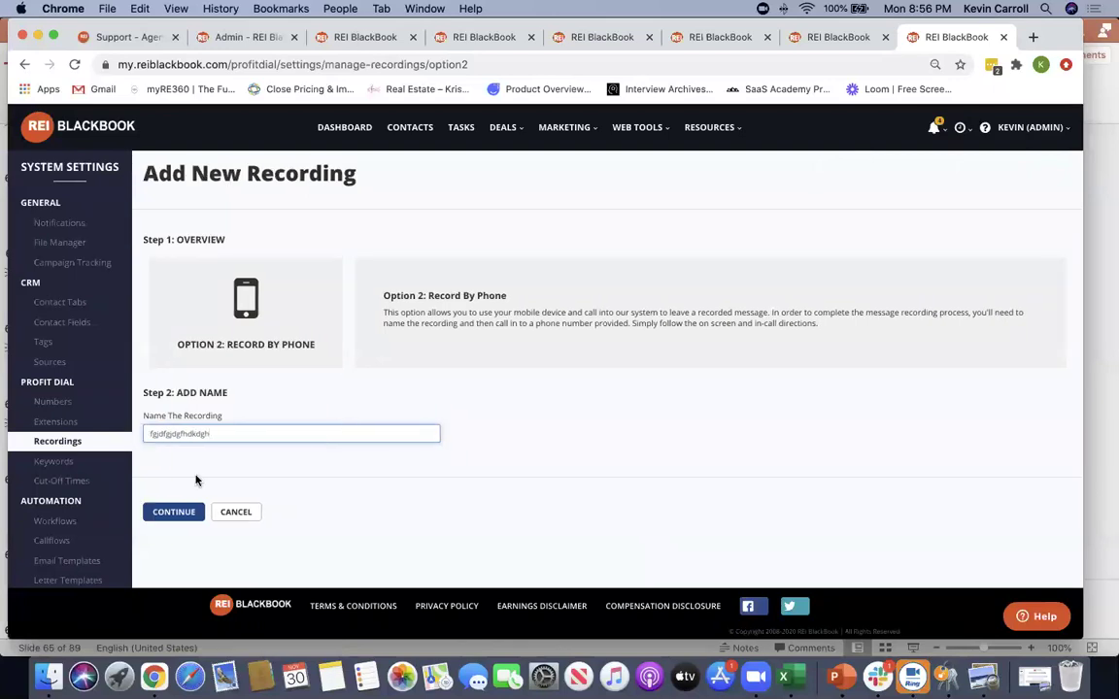
click(171, 511)
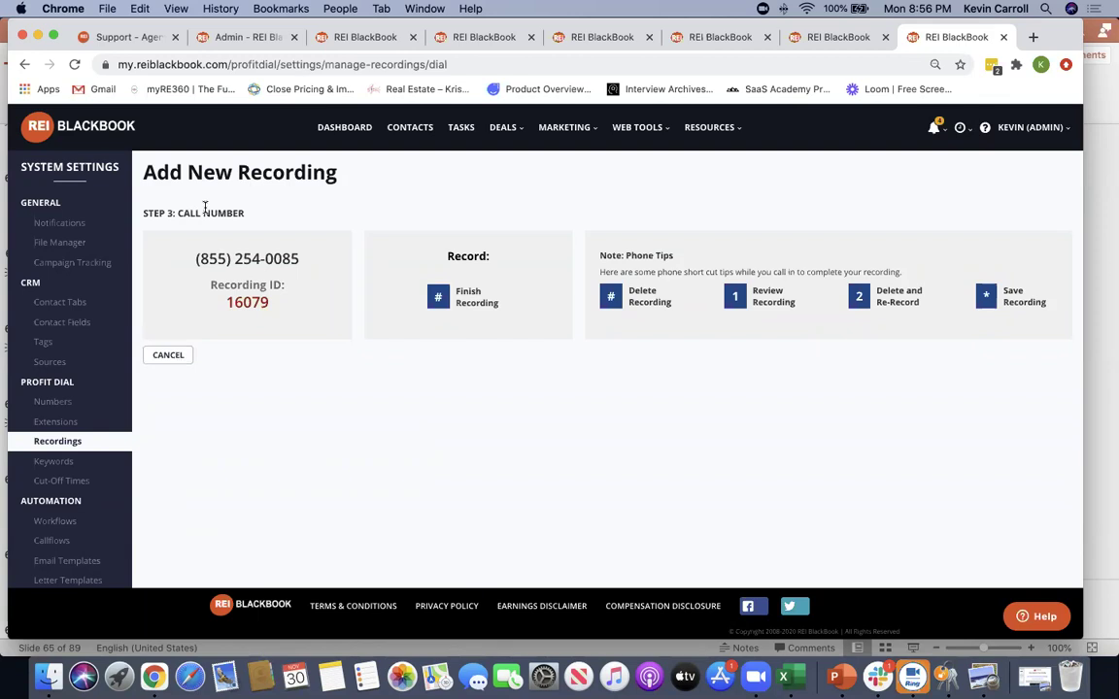
click(165, 355)
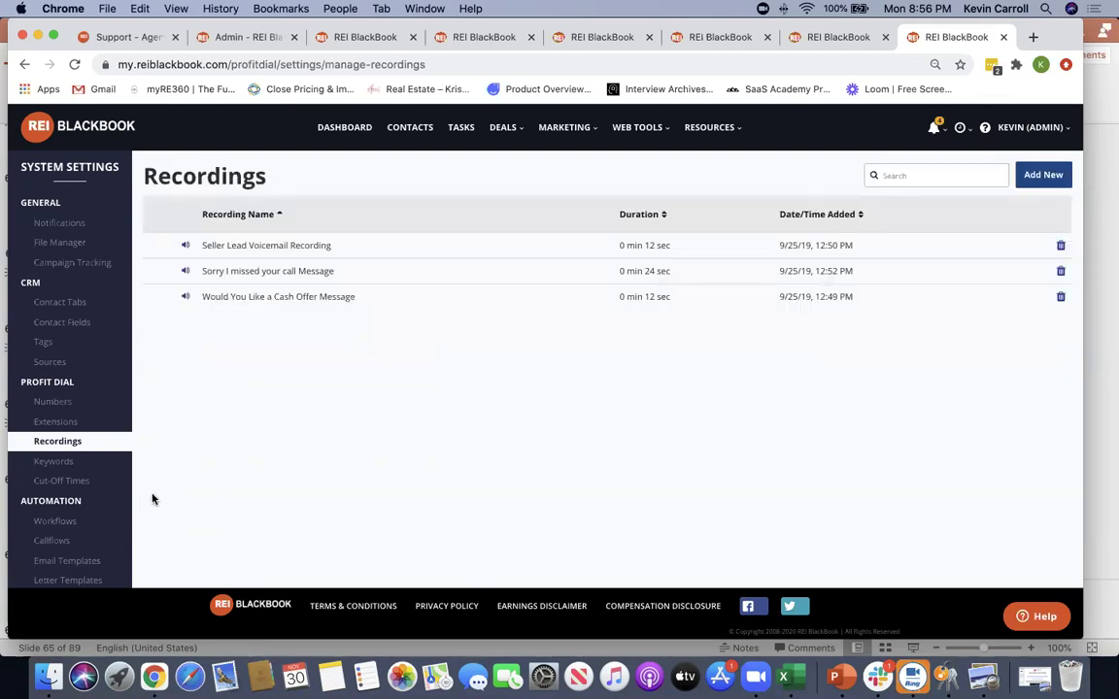
Review the Keywords table, highlighting the DEMO and OLYREI keywords and their phone numbers
click(59, 462)
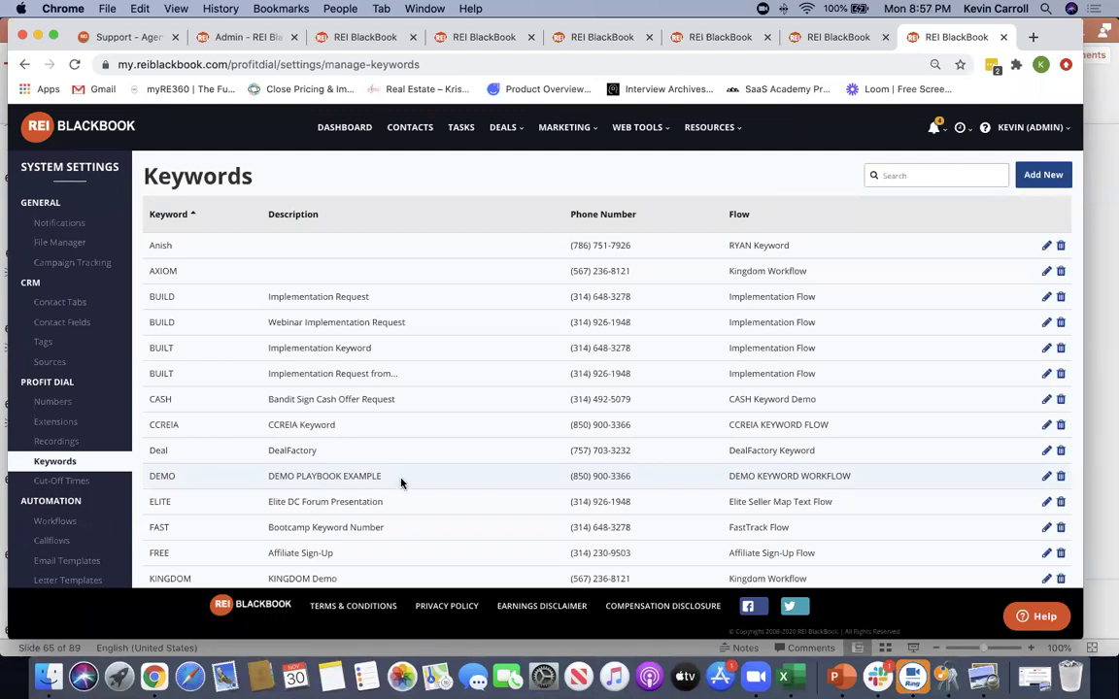
drag(176, 478, 145, 480)
drag(633, 476, 506, 495)
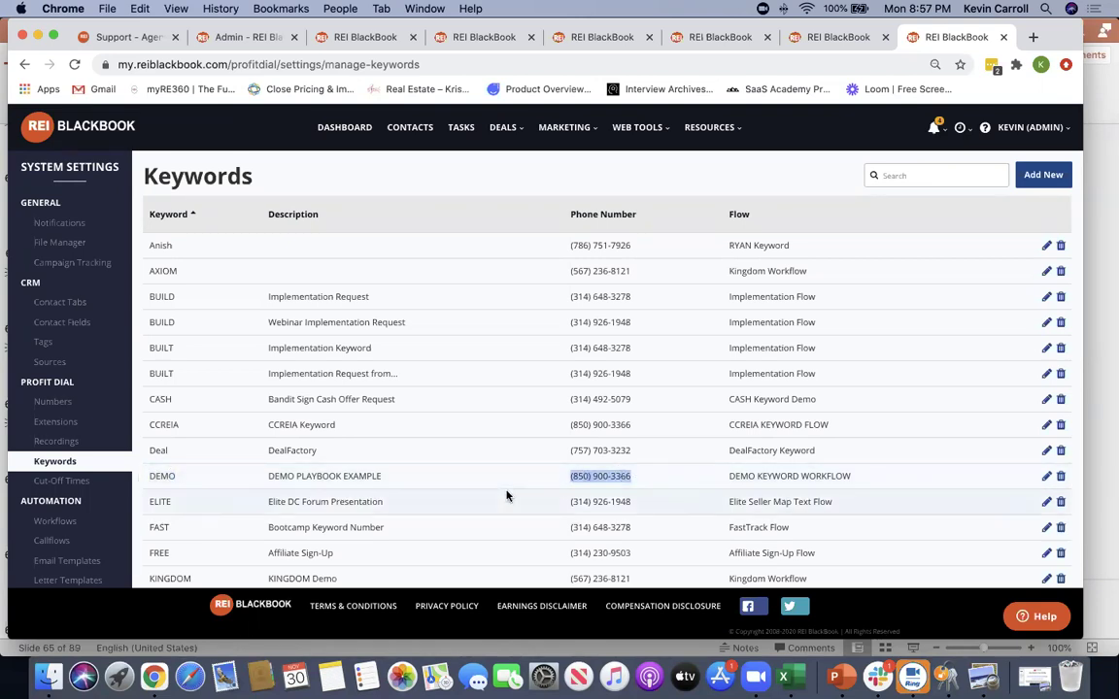
scroll(506, 495, down, 3)
click(507, 494)
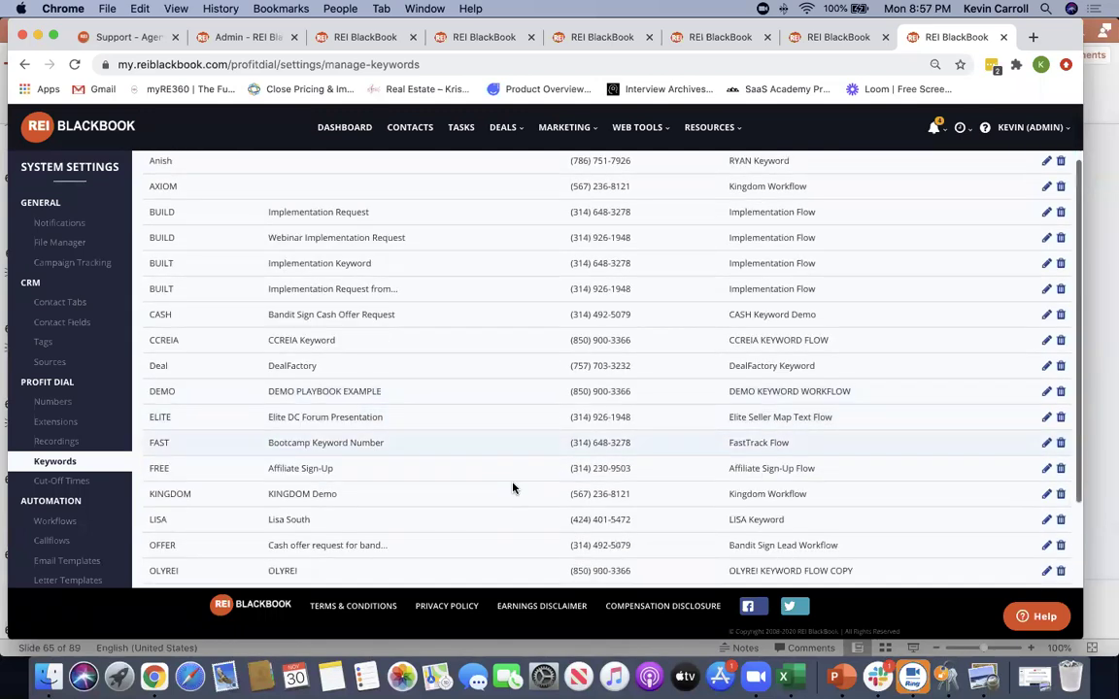
scroll(512, 487, down, 7)
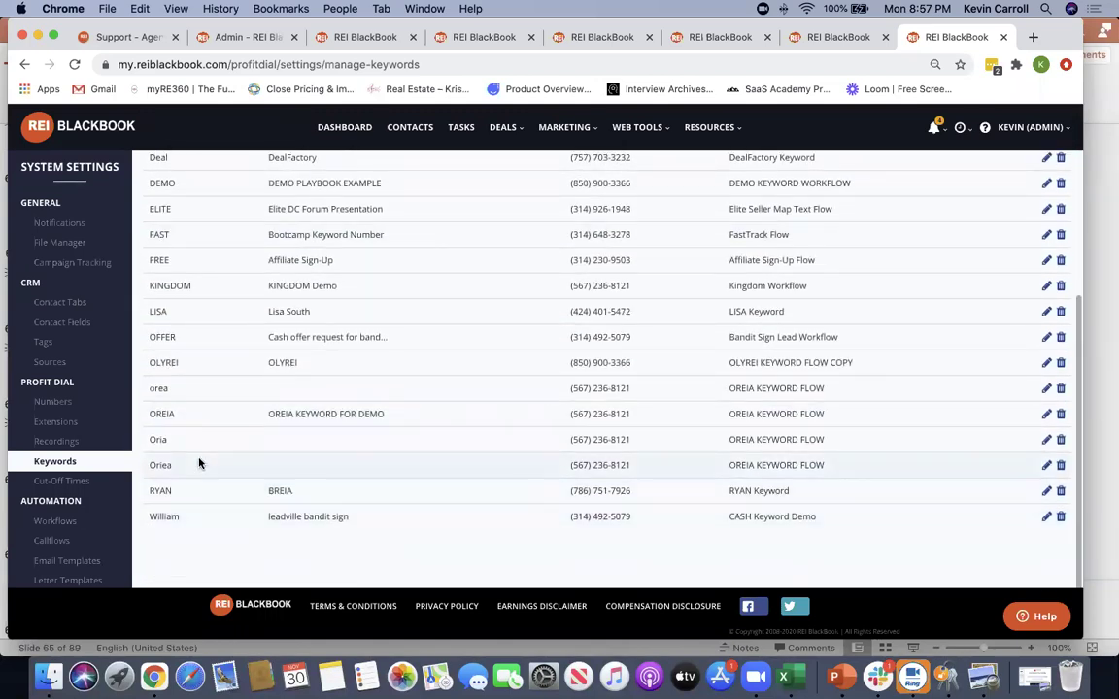
drag(199, 463, 179, 399)
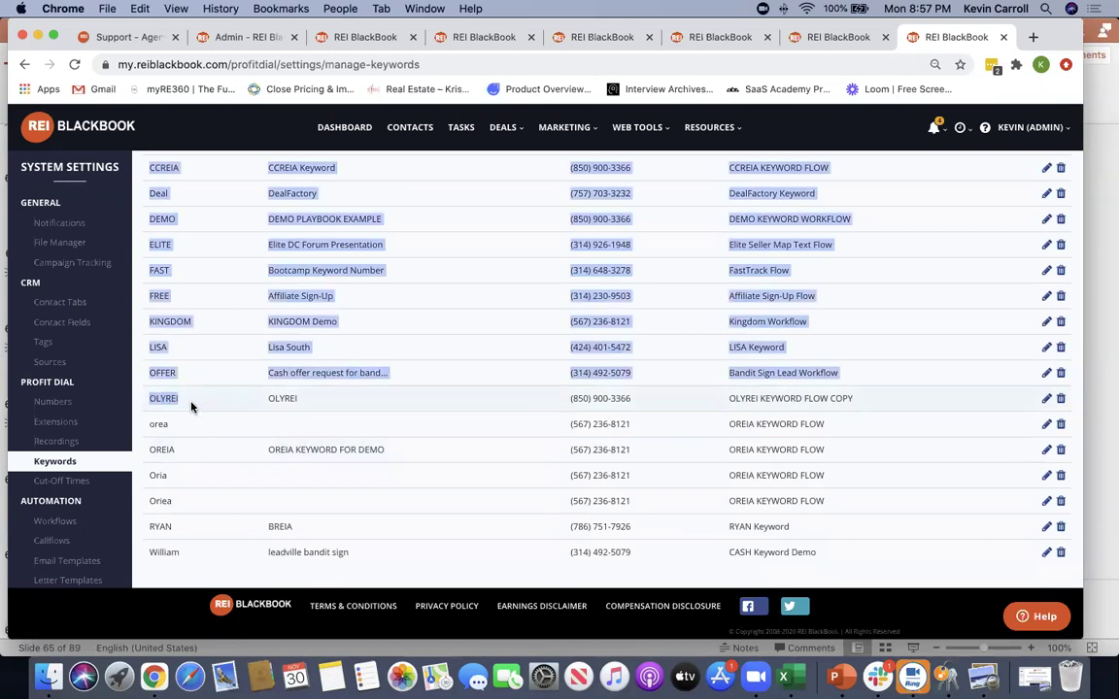
double_click(180, 400)
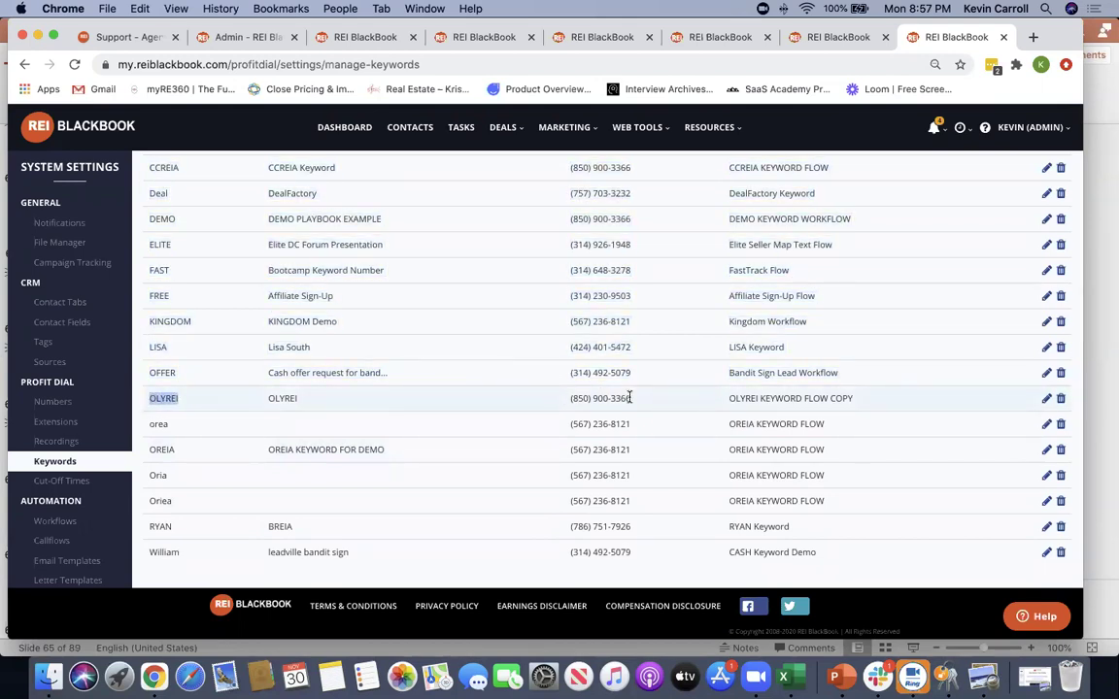
drag(629, 397, 569, 399)
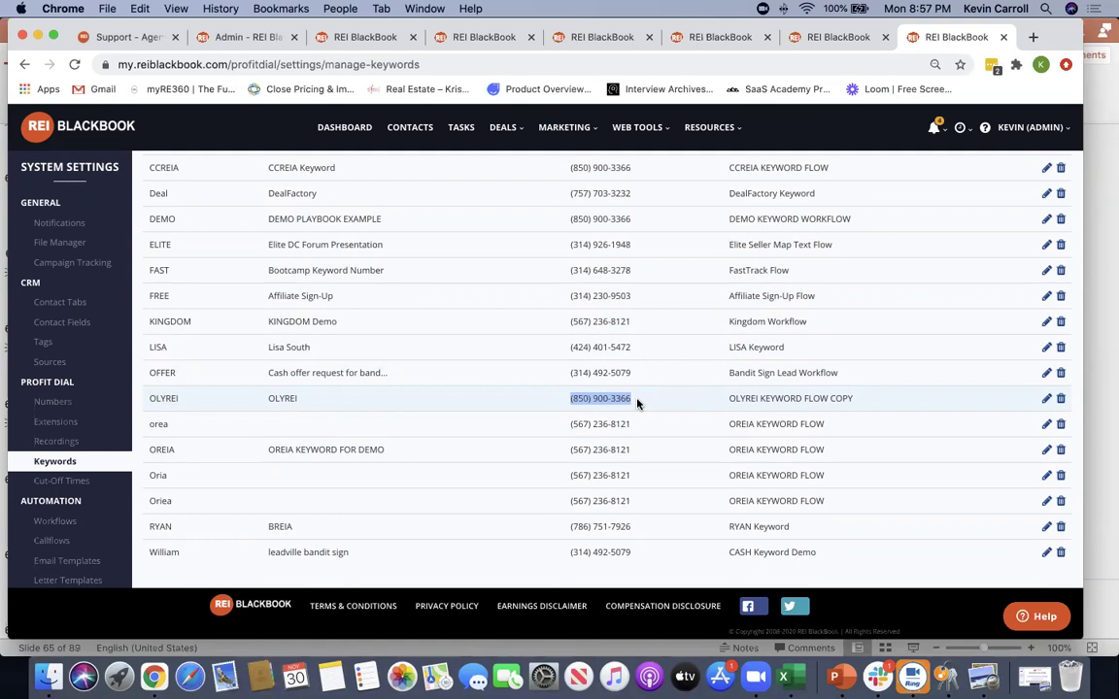
scroll(637, 401, up, 1)
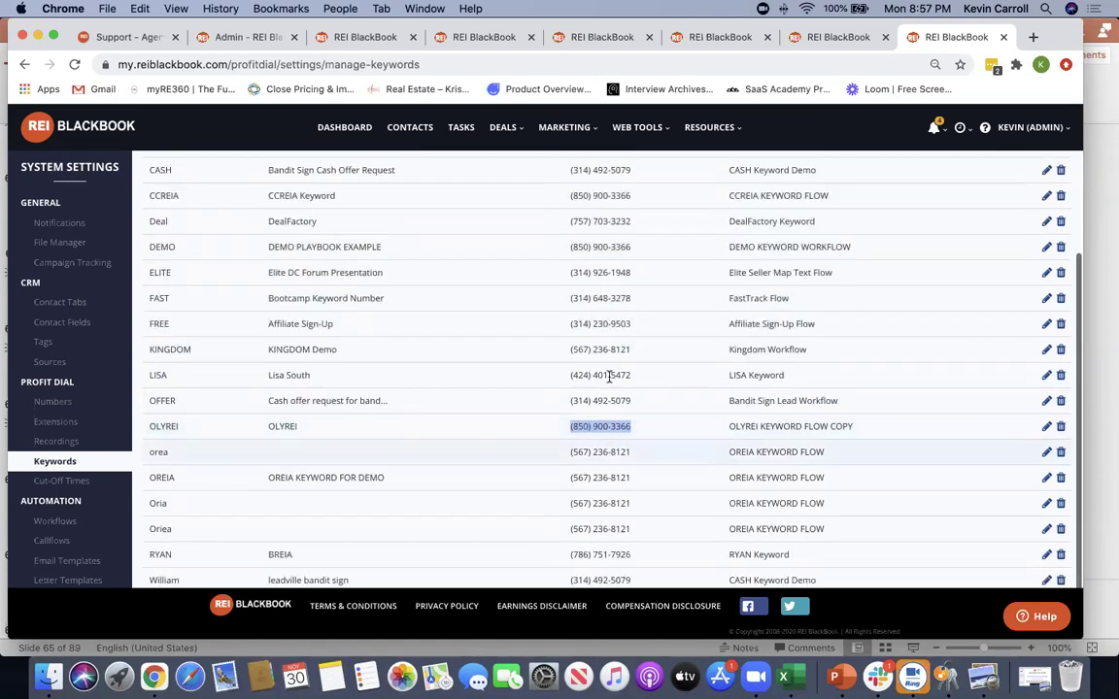
scroll(602, 413, up, 5)
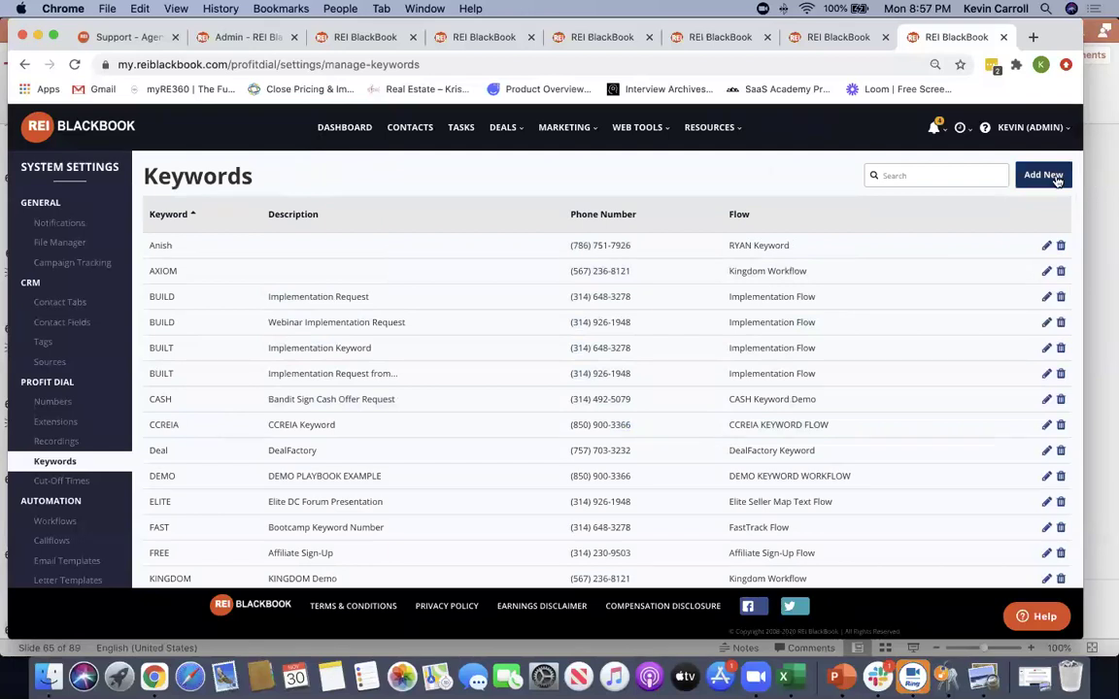
click(1041, 174)
click(438, 201)
text(Ryan)
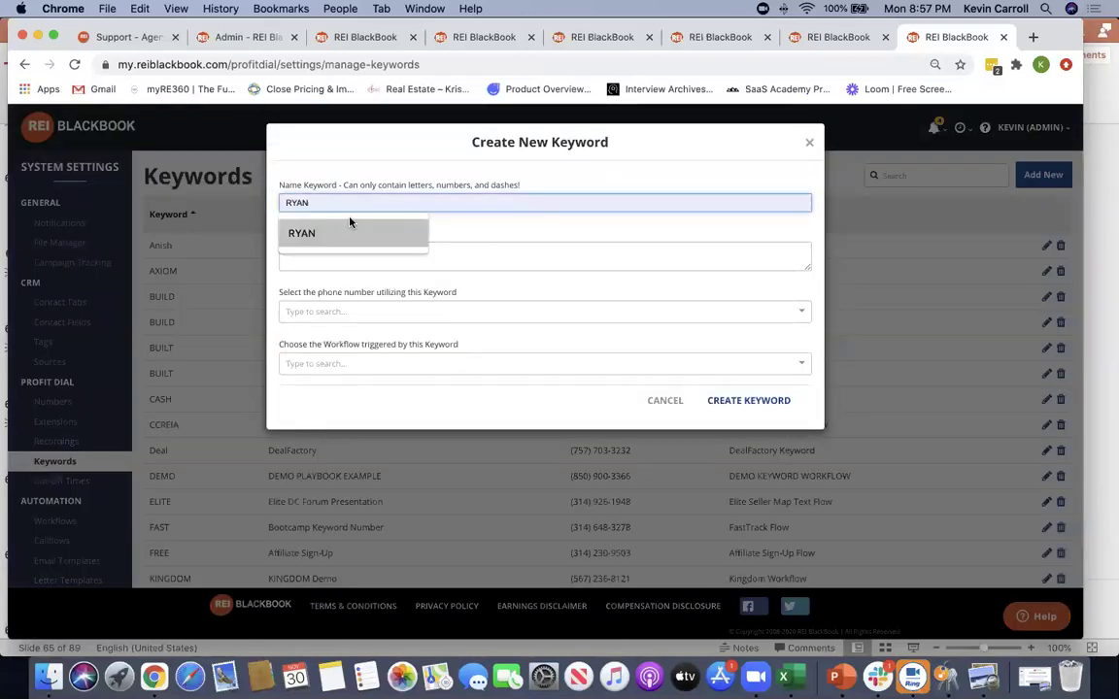
click(357, 233)
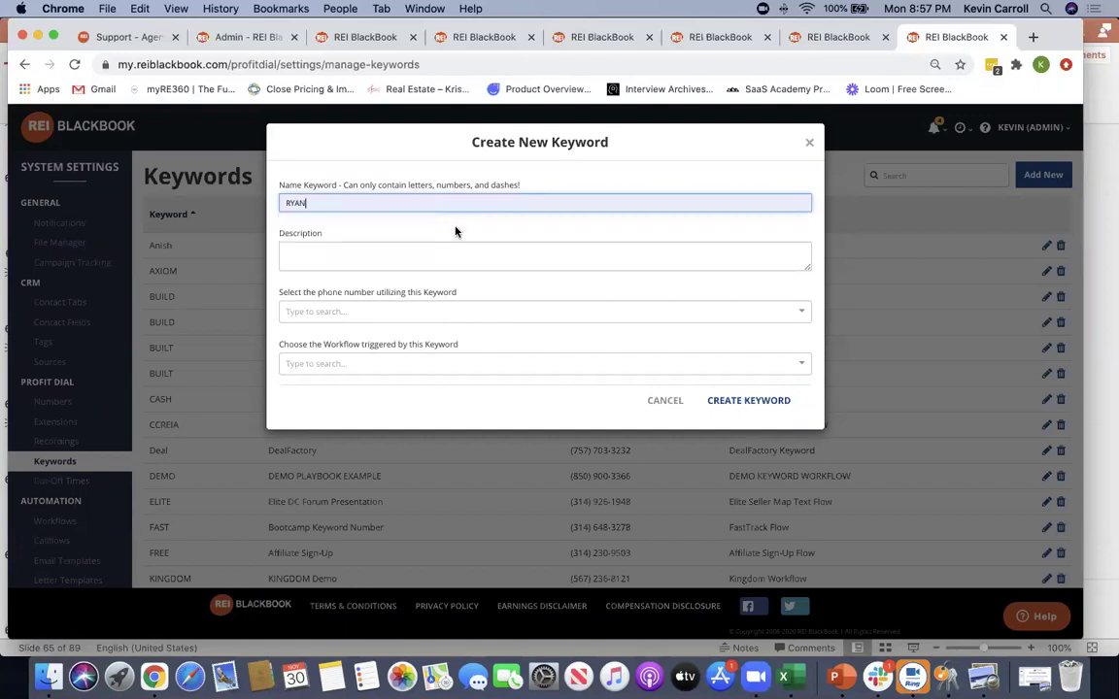
click(426, 310)
scroll(450, 404, down, 3)
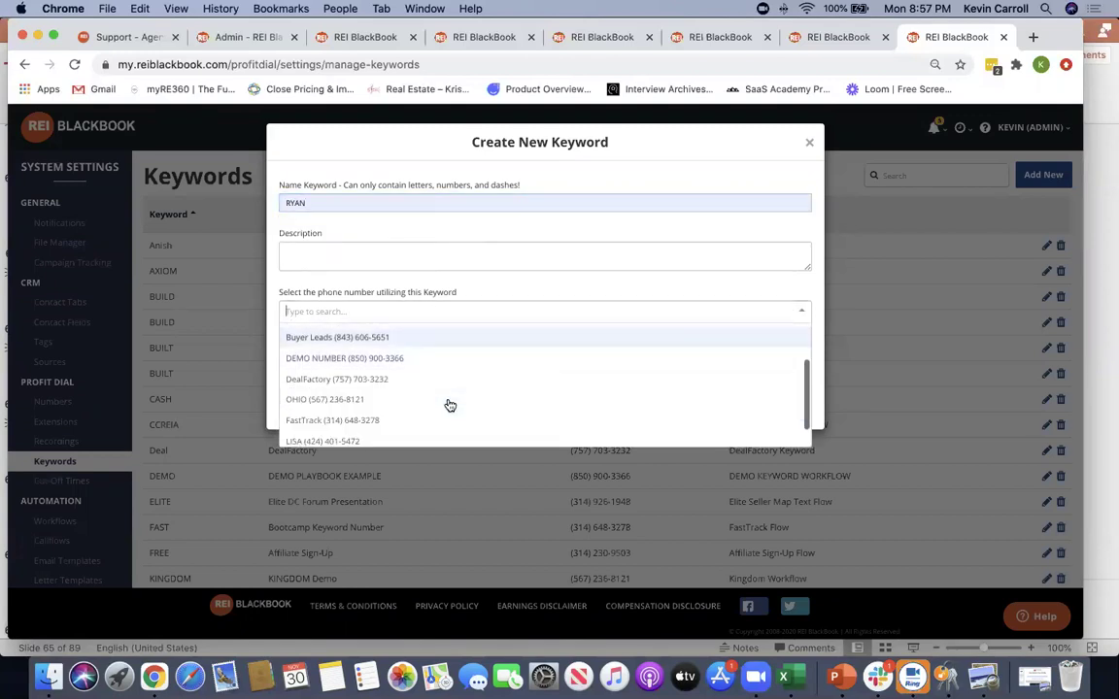
scroll(462, 358, up, 3)
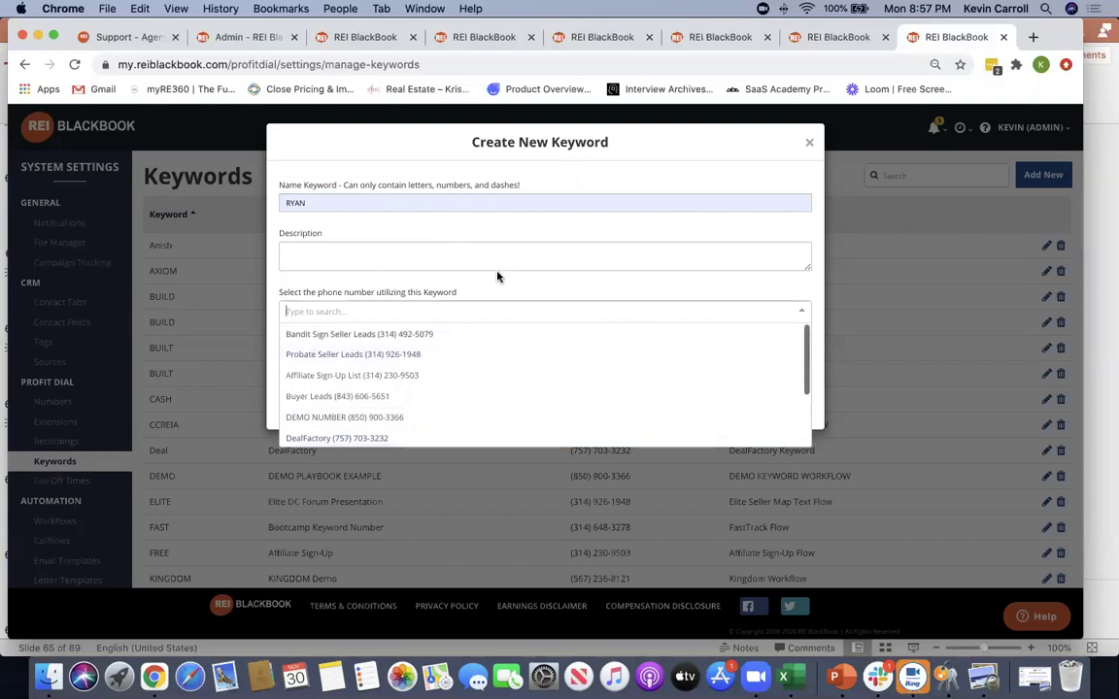
click(524, 236)
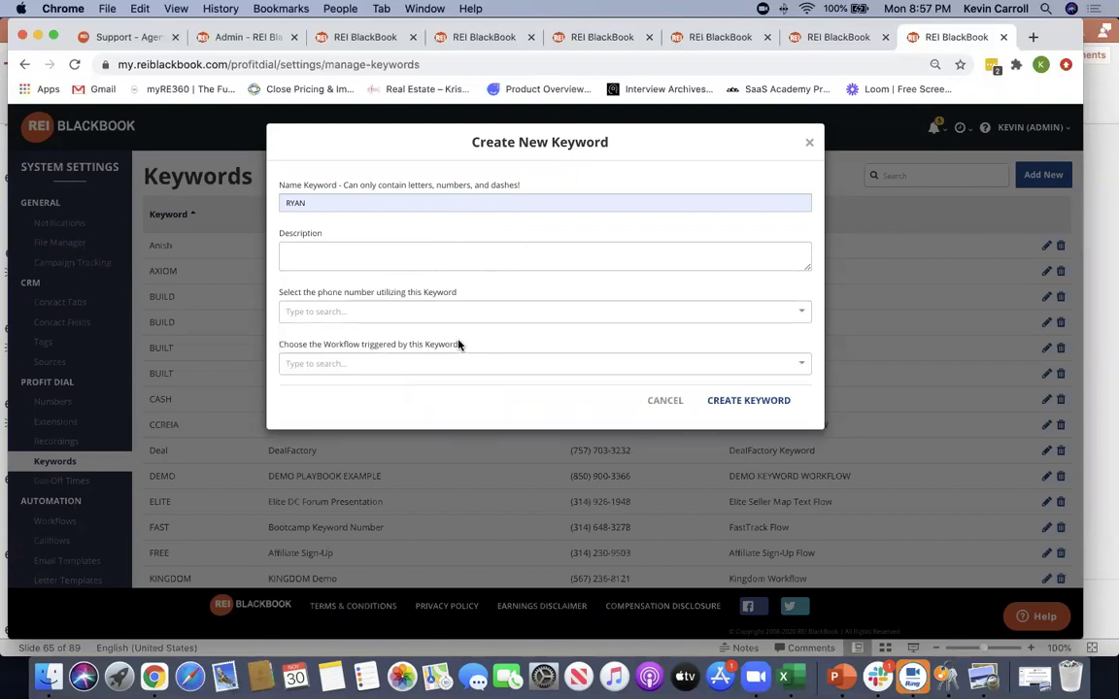
drag(457, 345, 318, 350)
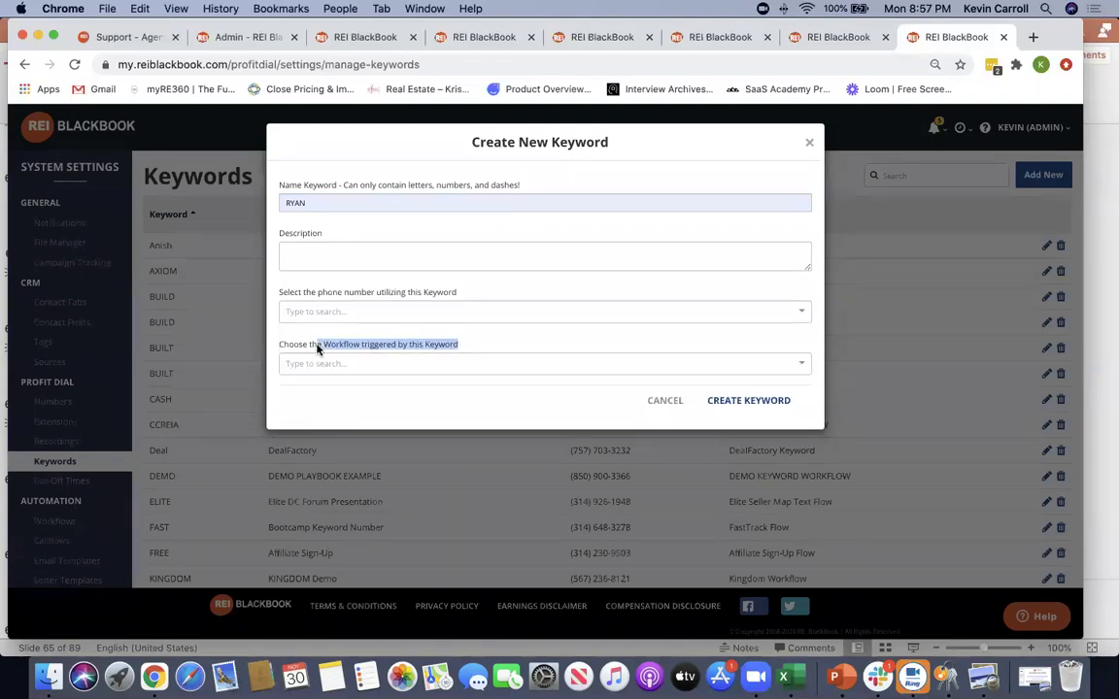
click(414, 364)
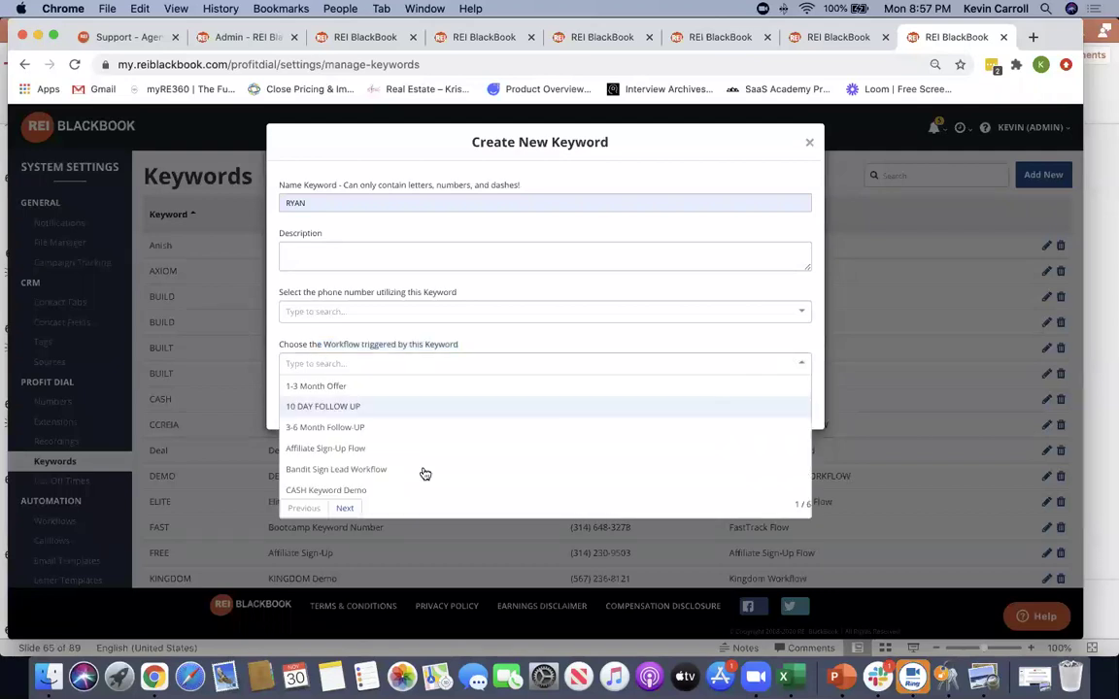
click(687, 144)
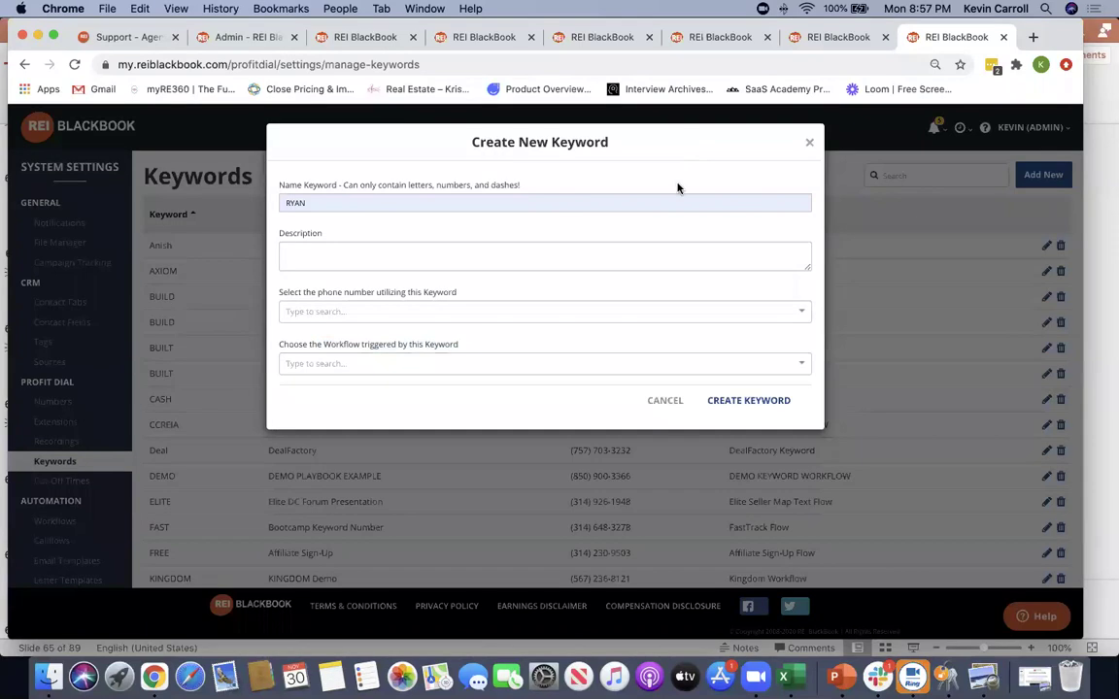
click(667, 401)
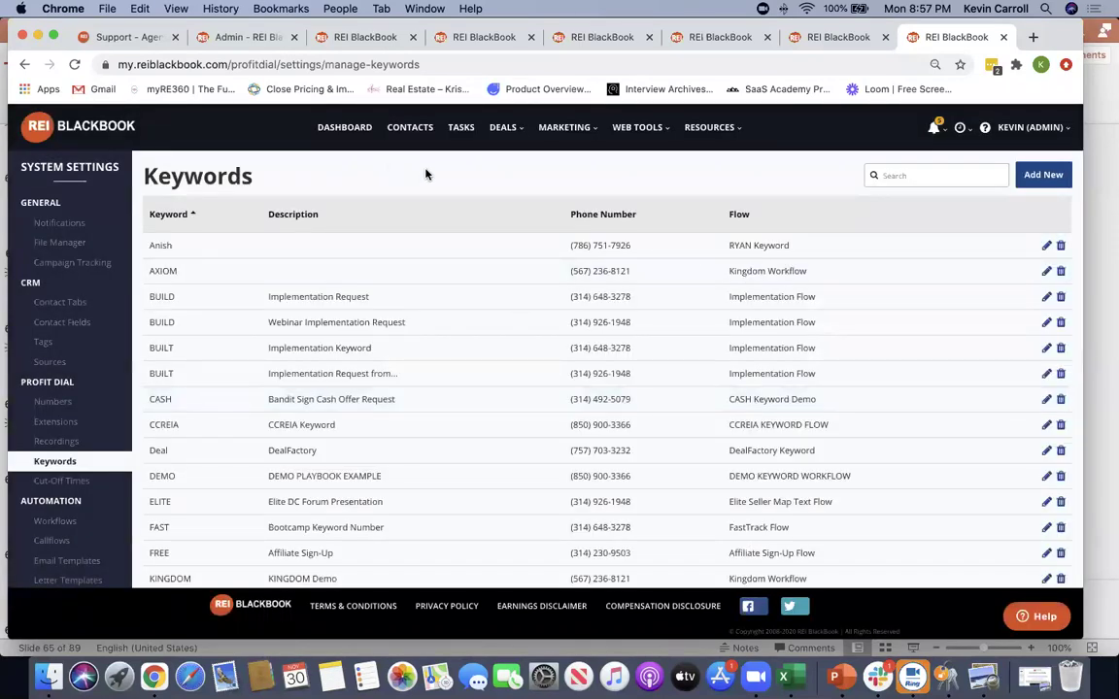
Check the Cut-Off Times settings and recent notifications, then go to the Contacts list
click(59, 480)
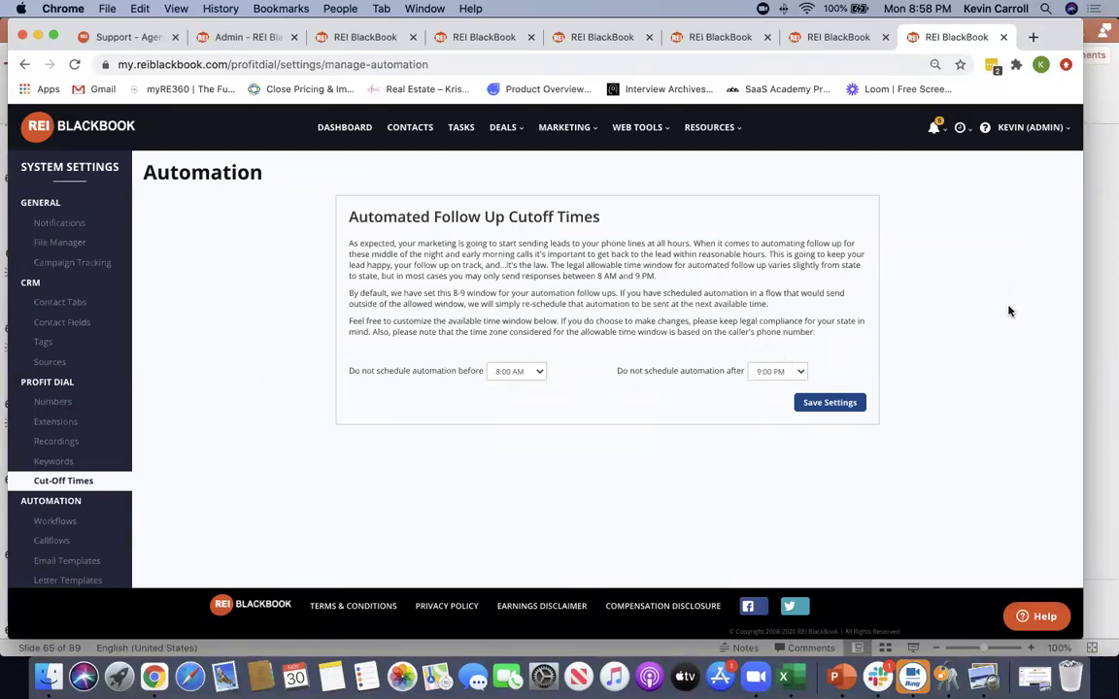
click(939, 132)
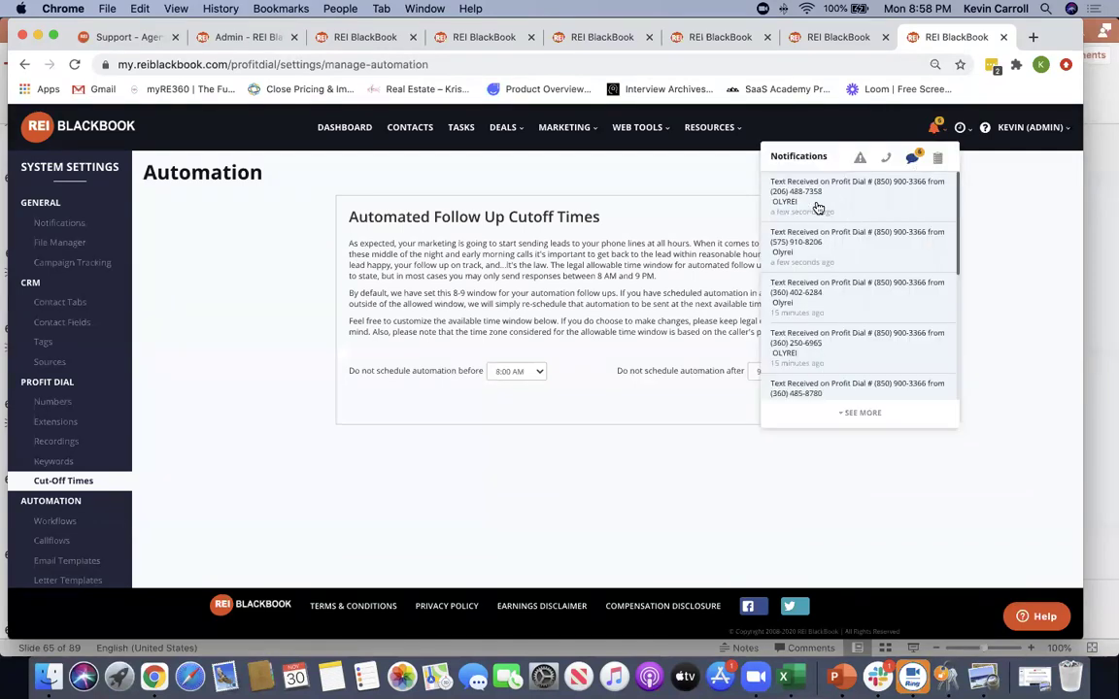
scroll(835, 282, down, 2)
scroll(836, 291, down, 3)
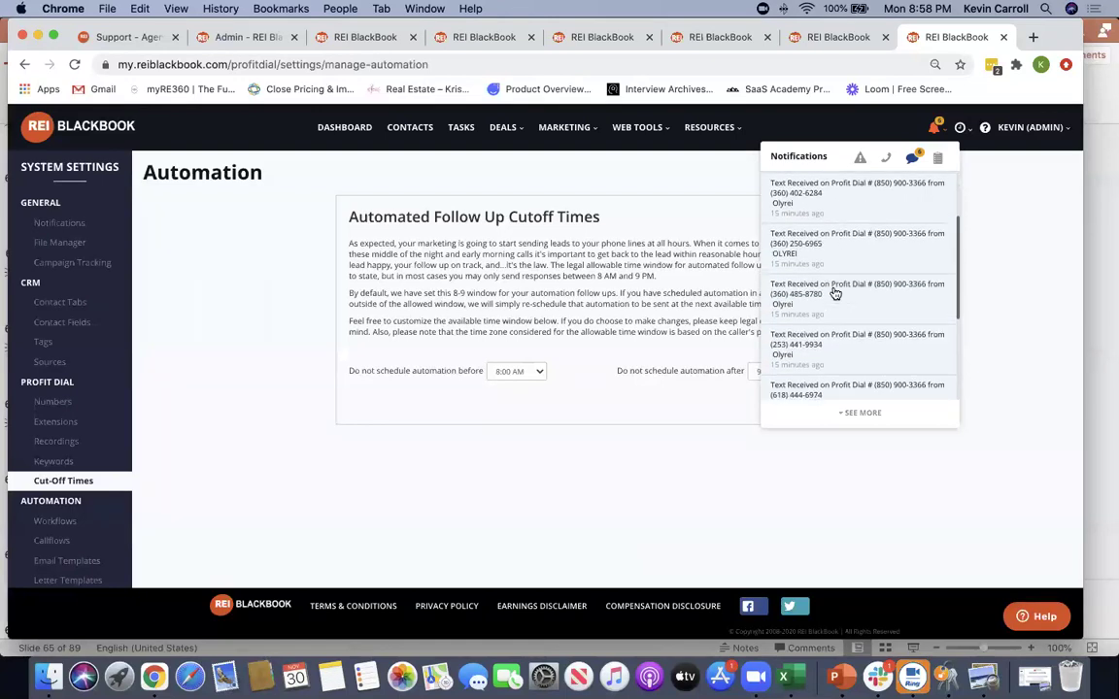
scroll(817, 334, up, 4)
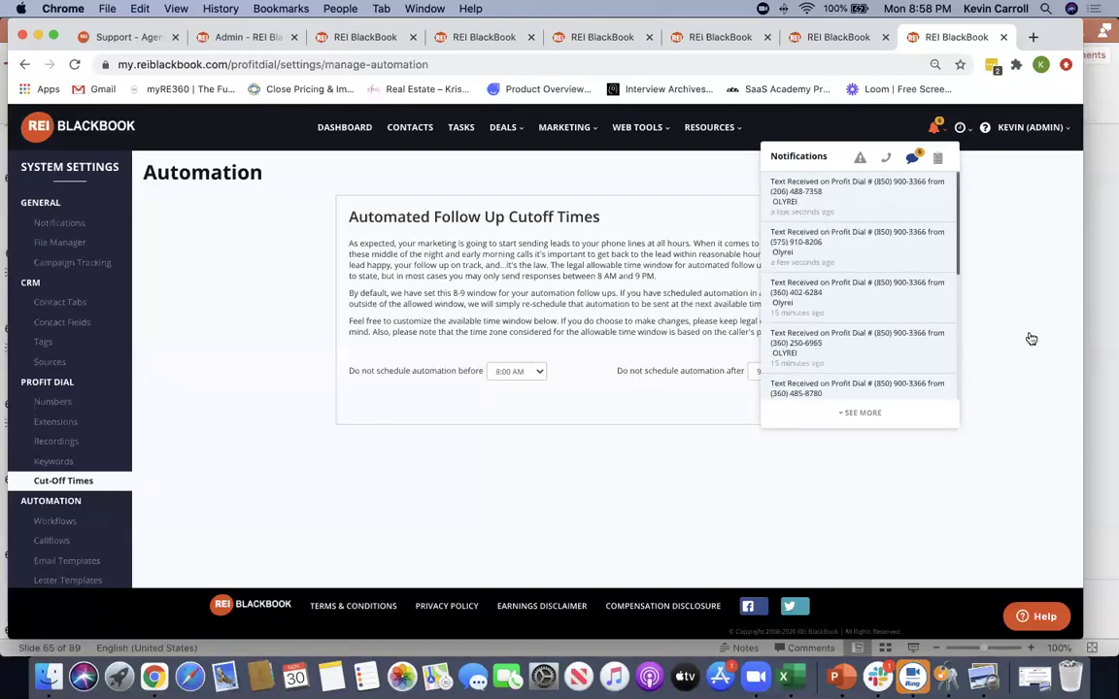
click(406, 129)
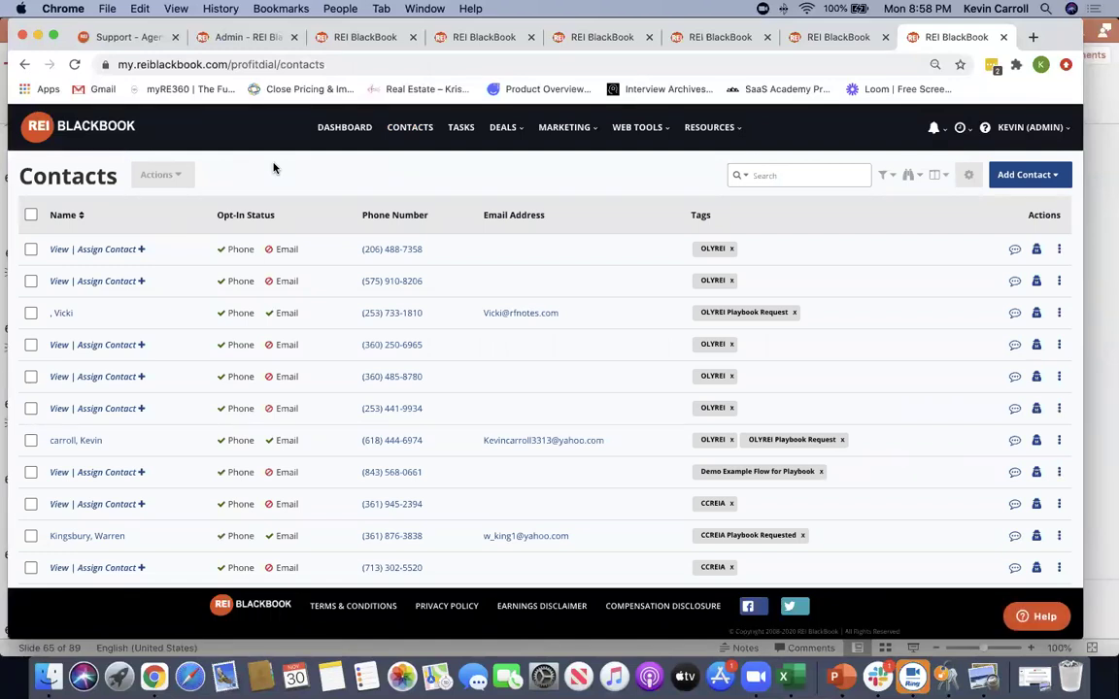
Open the lead's record and highlight the earliest 'Tag name: OLYREI' activity line
click(72, 443)
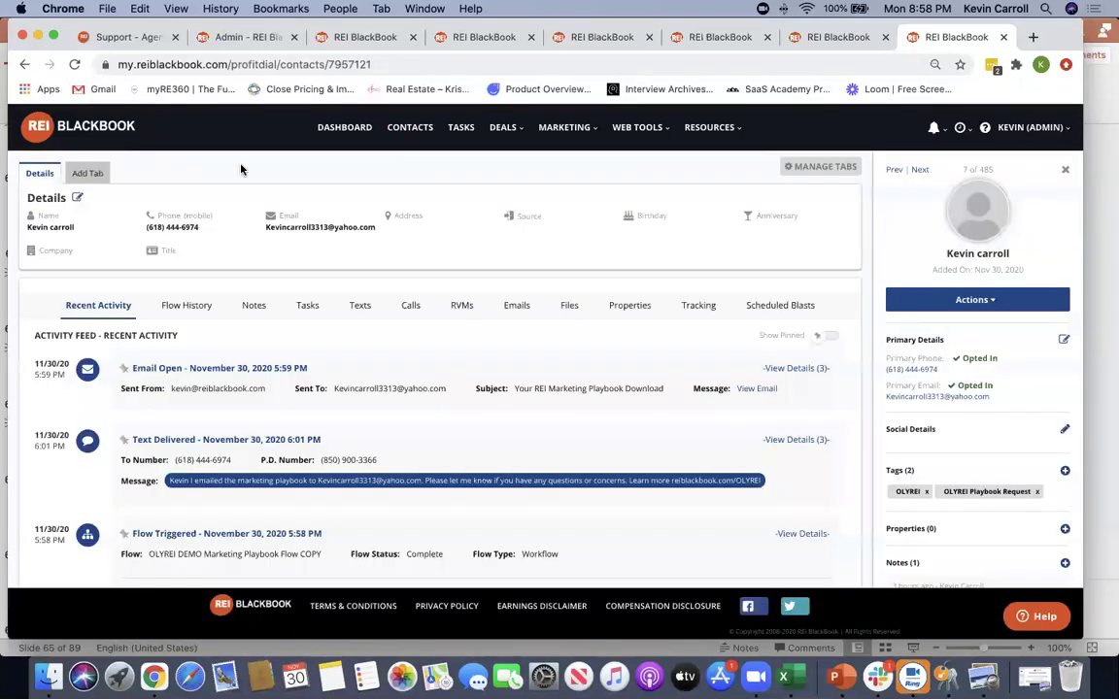
scroll(408, 366, down, 5)
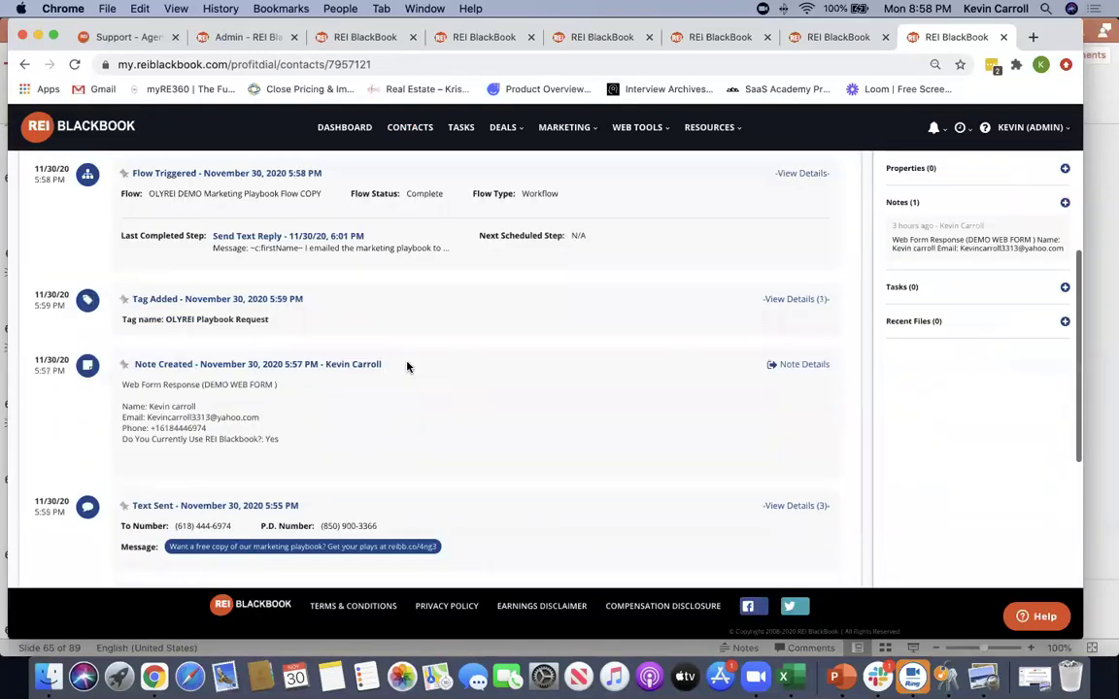
scroll(408, 366, down, 5)
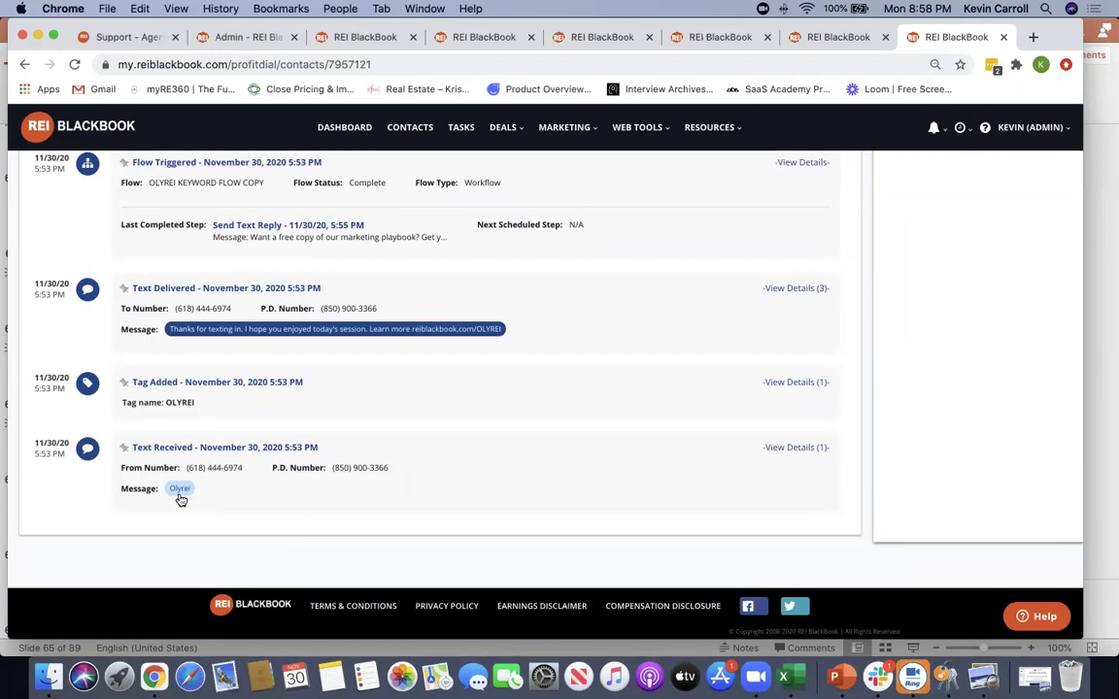
triple_click(183, 401)
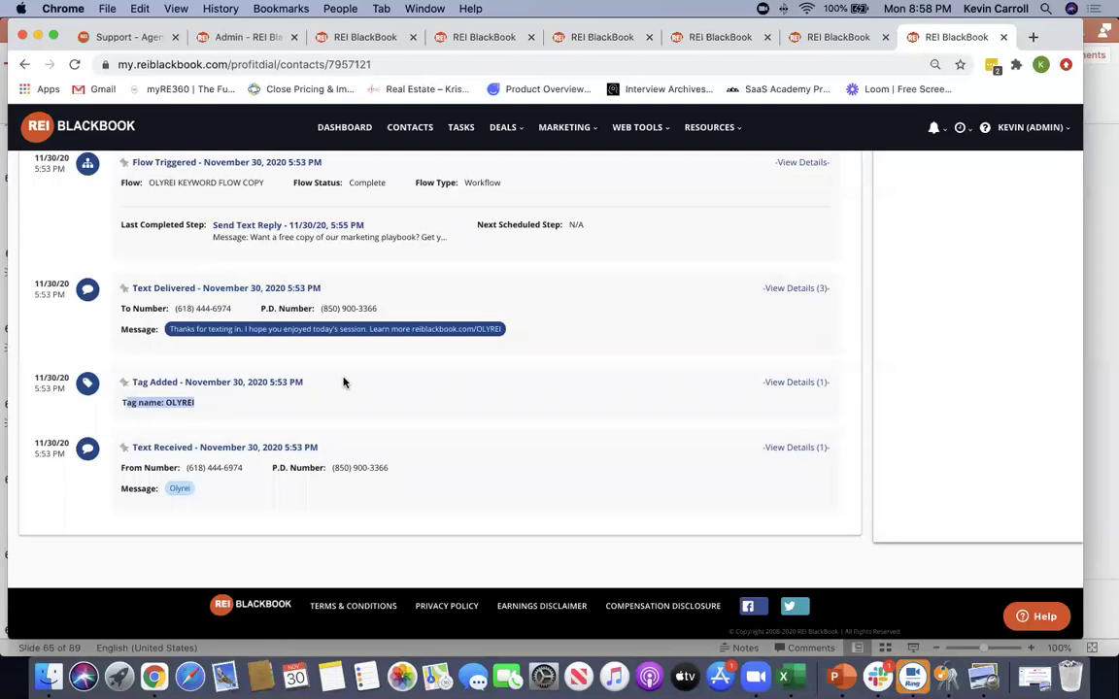
click(326, 407)
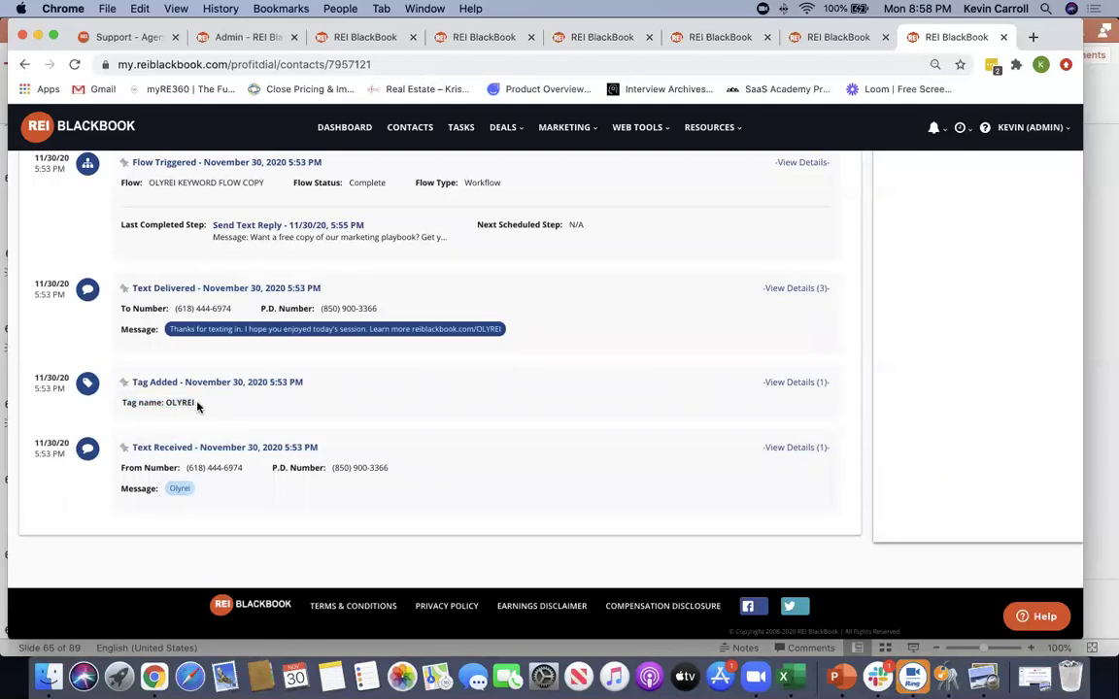
drag(198, 404, 166, 406)
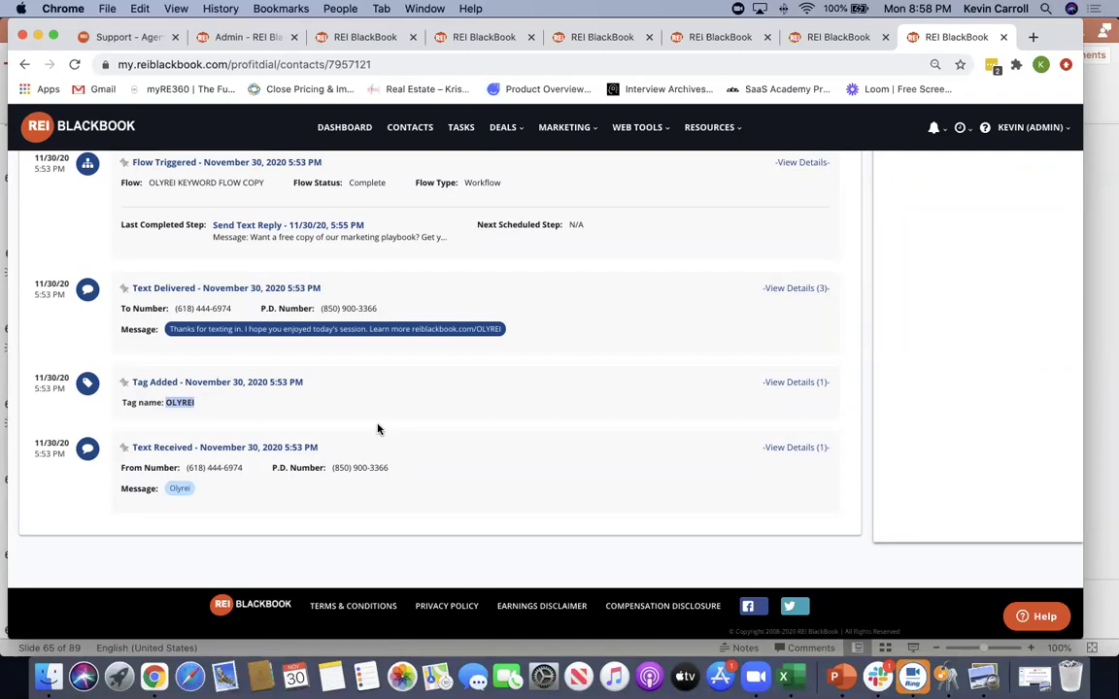
scroll(257, 363, up, 1)
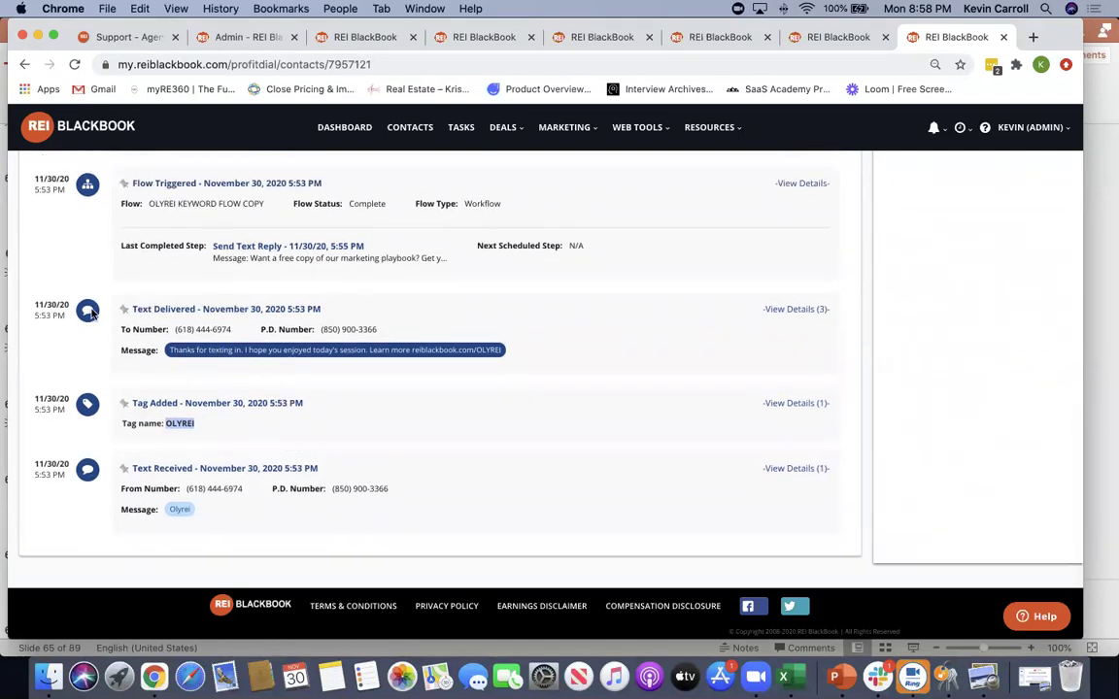
click(592, 372)
click(812, 310)
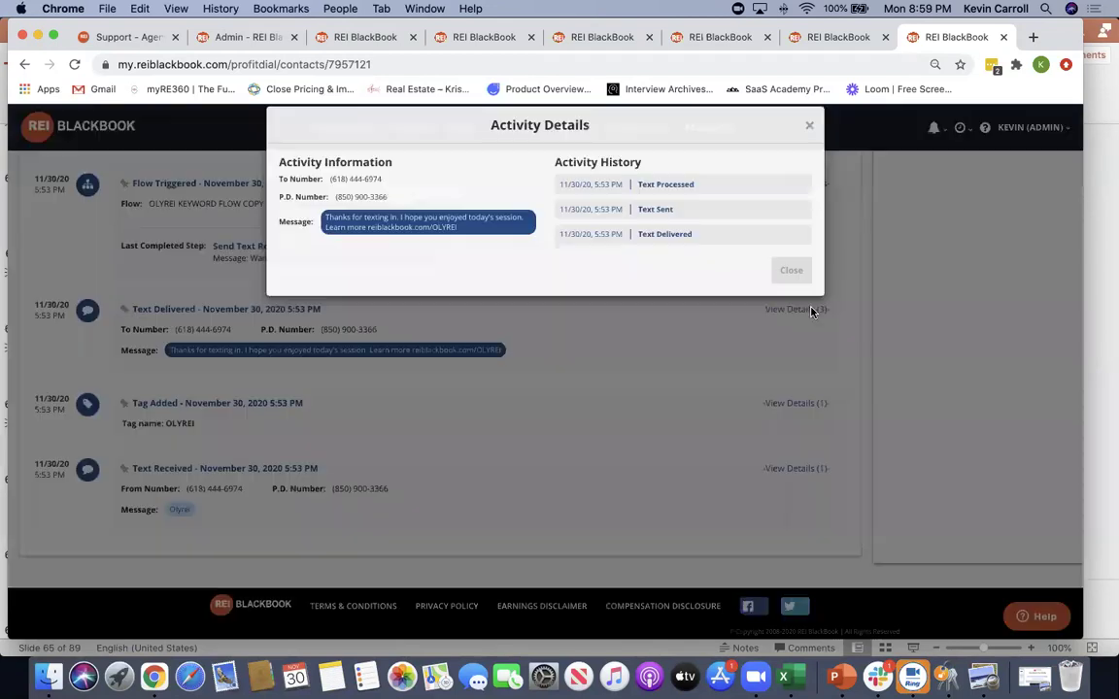
drag(704, 204, 638, 227)
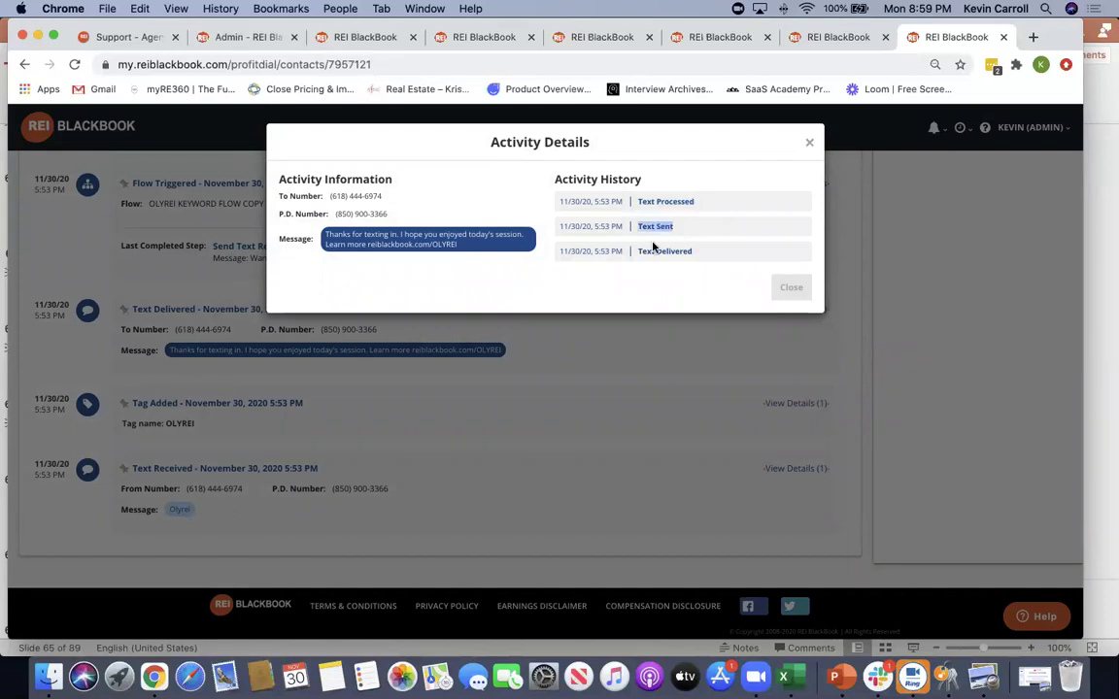
drag(712, 252, 592, 251)
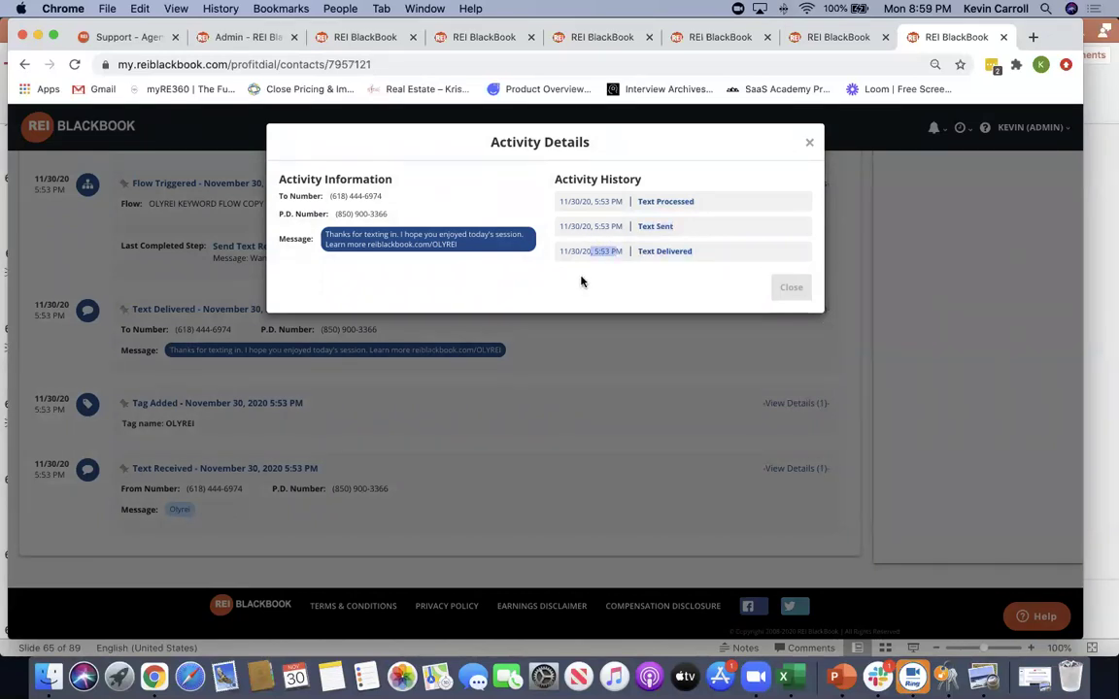
click(807, 143)
scroll(593, 319, up, 3)
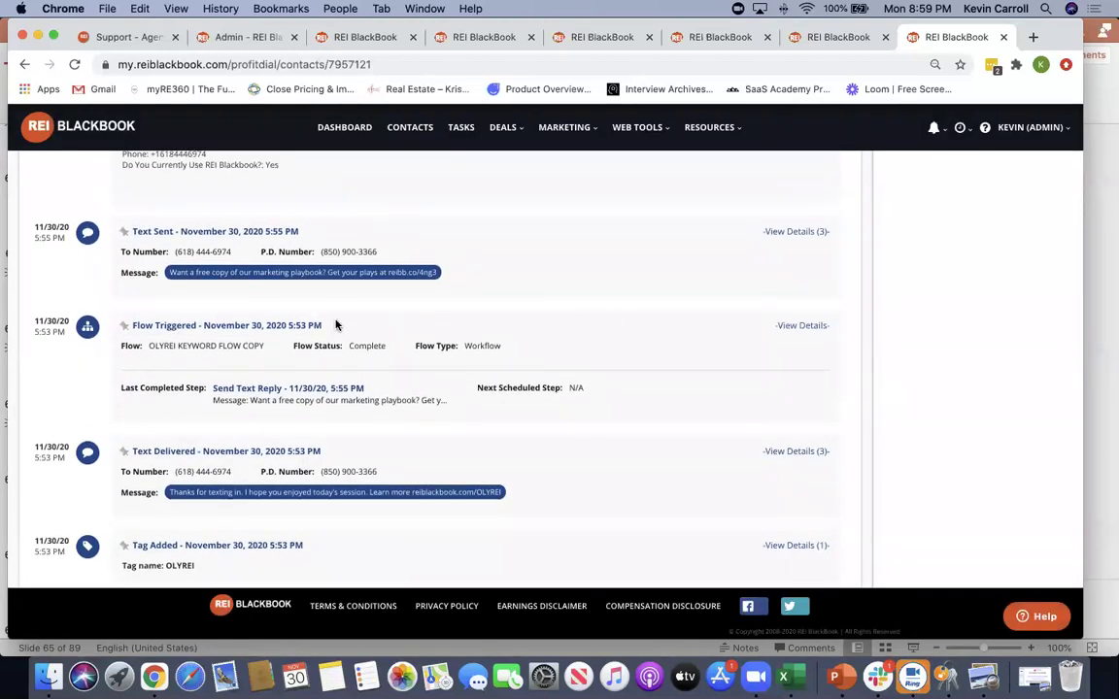
scroll(335, 324, down, 1)
drag(308, 324, 117, 323)
click(275, 382)
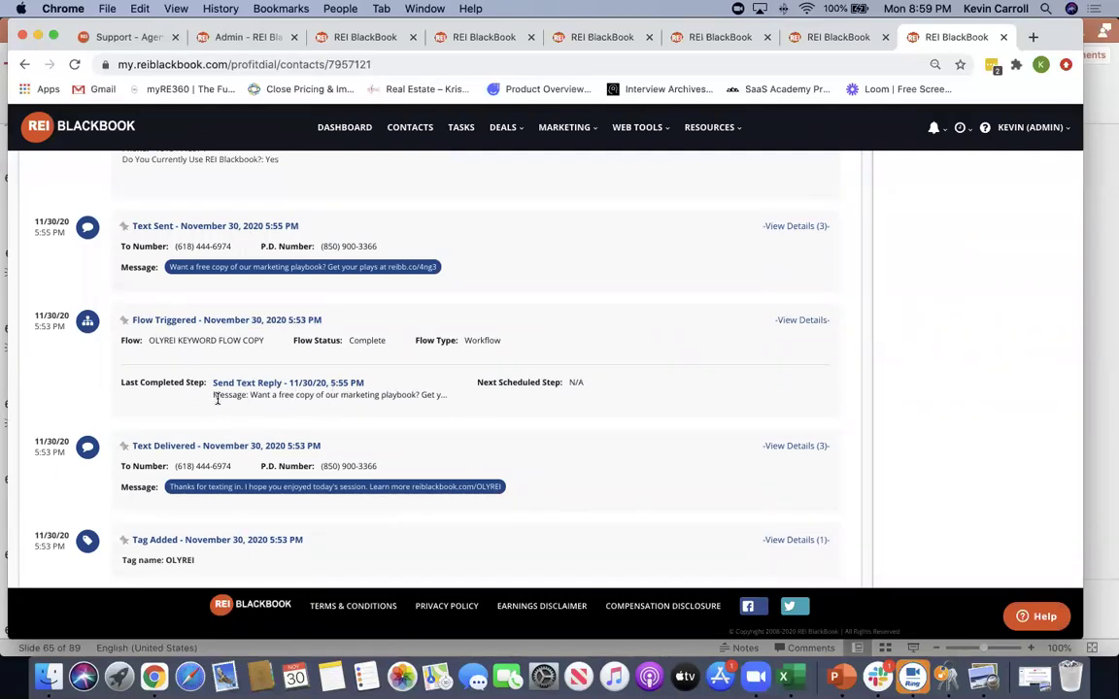
drag(212, 394, 488, 419)
scroll(487, 420, down, 1)
click(488, 420)
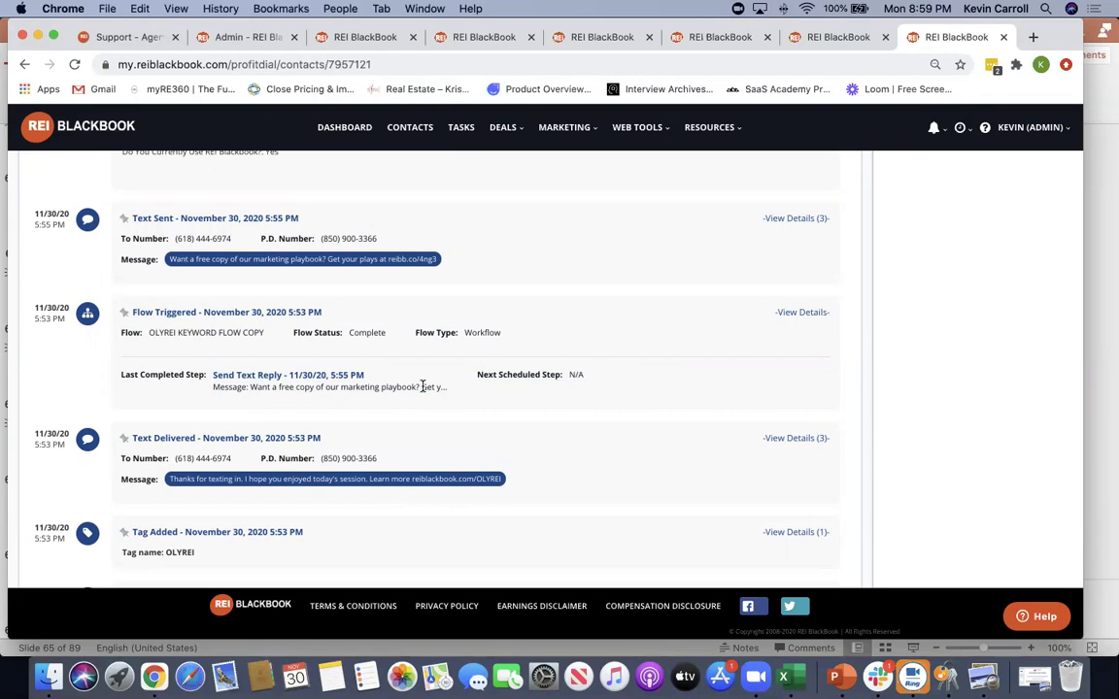
scroll(423, 387, up, 2)
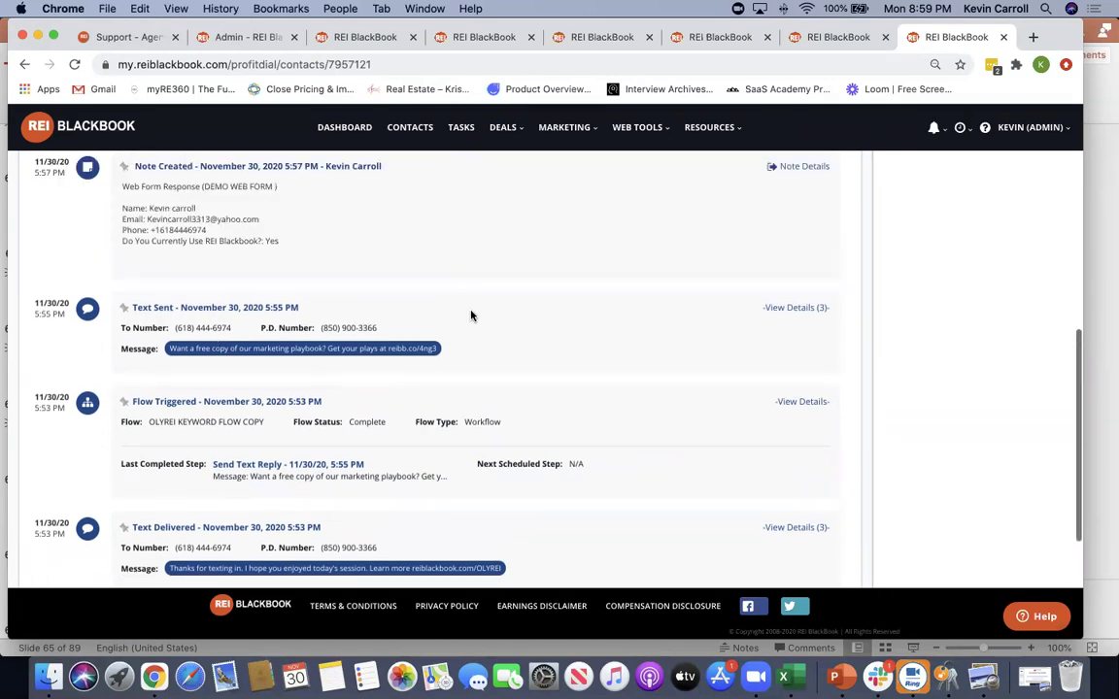
click(797, 308)
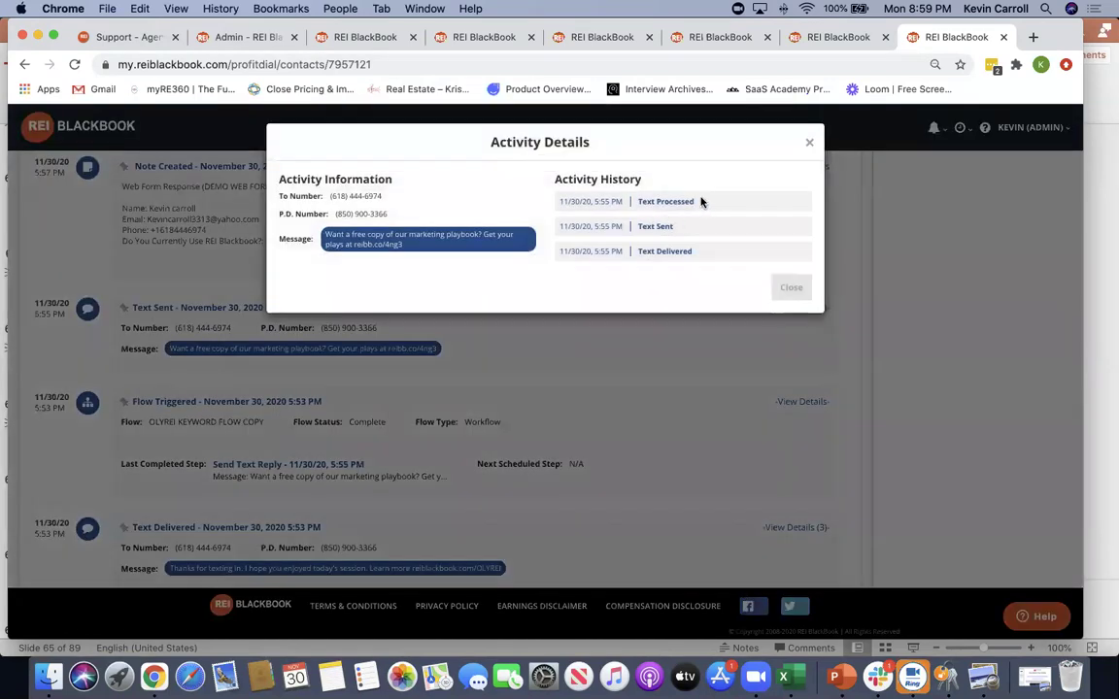
drag(703, 202, 610, 202)
click(809, 143)
scroll(705, 297, up, 4)
scroll(705, 297, down, 4)
scroll(194, 281, up, 2)
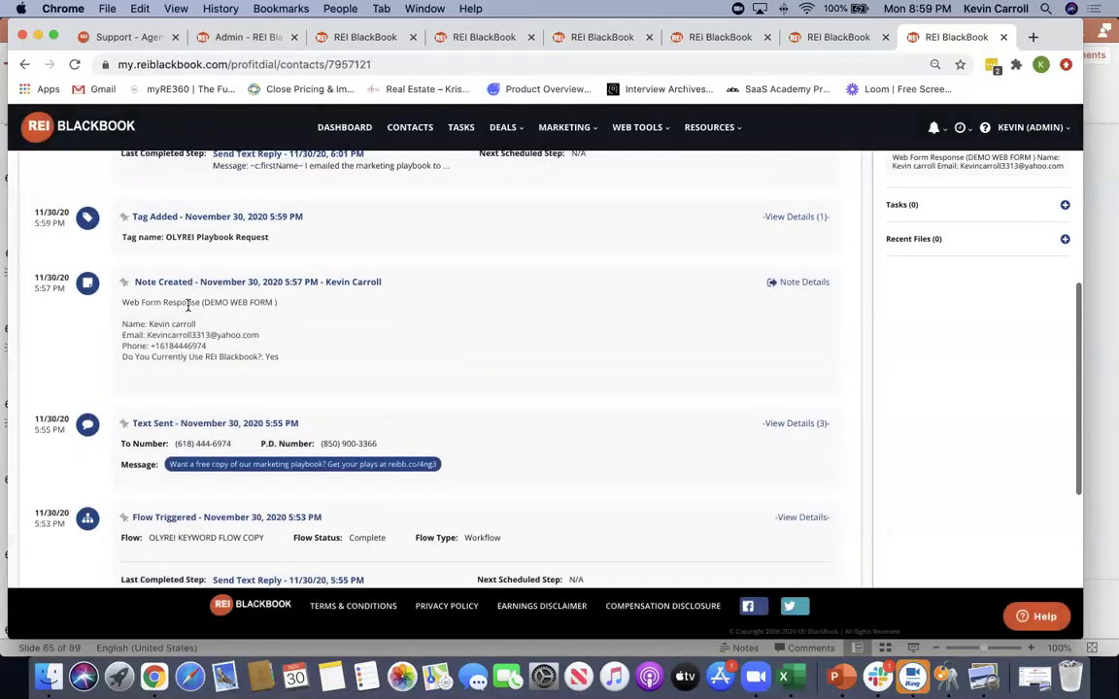
scroll(388, 408, up, 2)
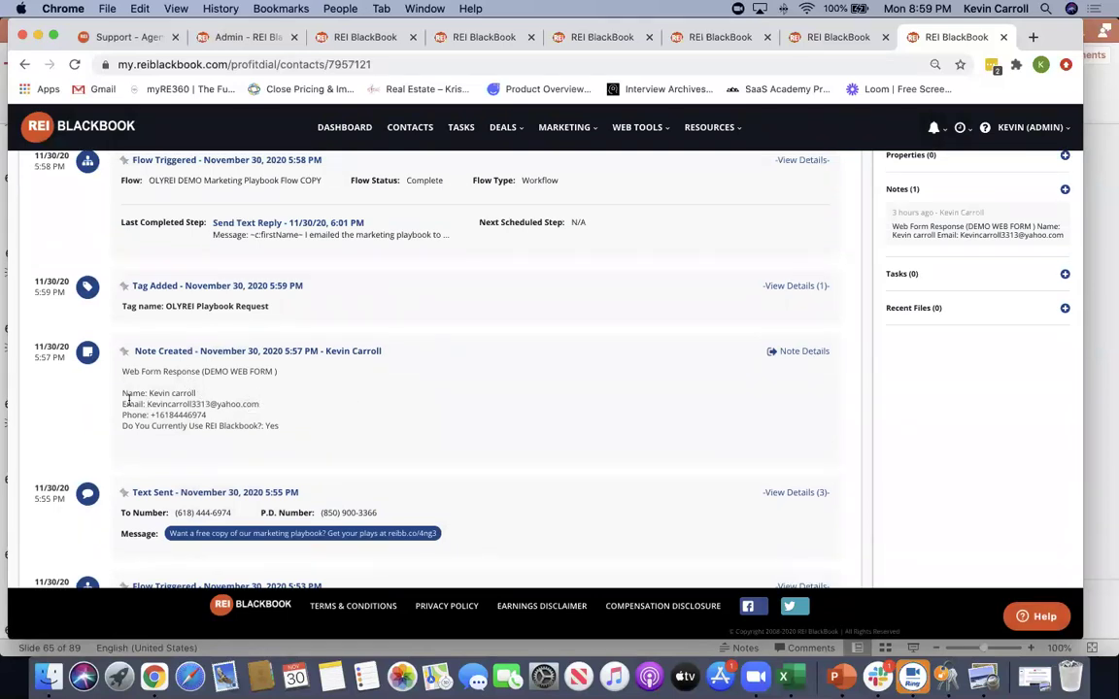
scroll(388, 420, up, 3)
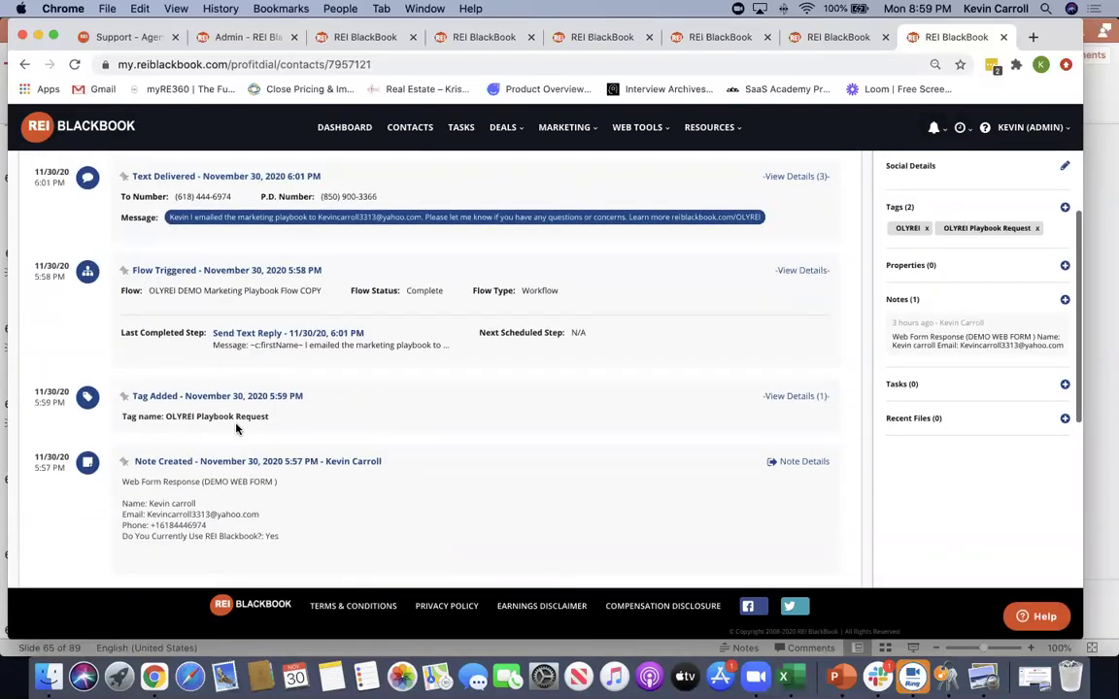
scroll(280, 450, down, 1)
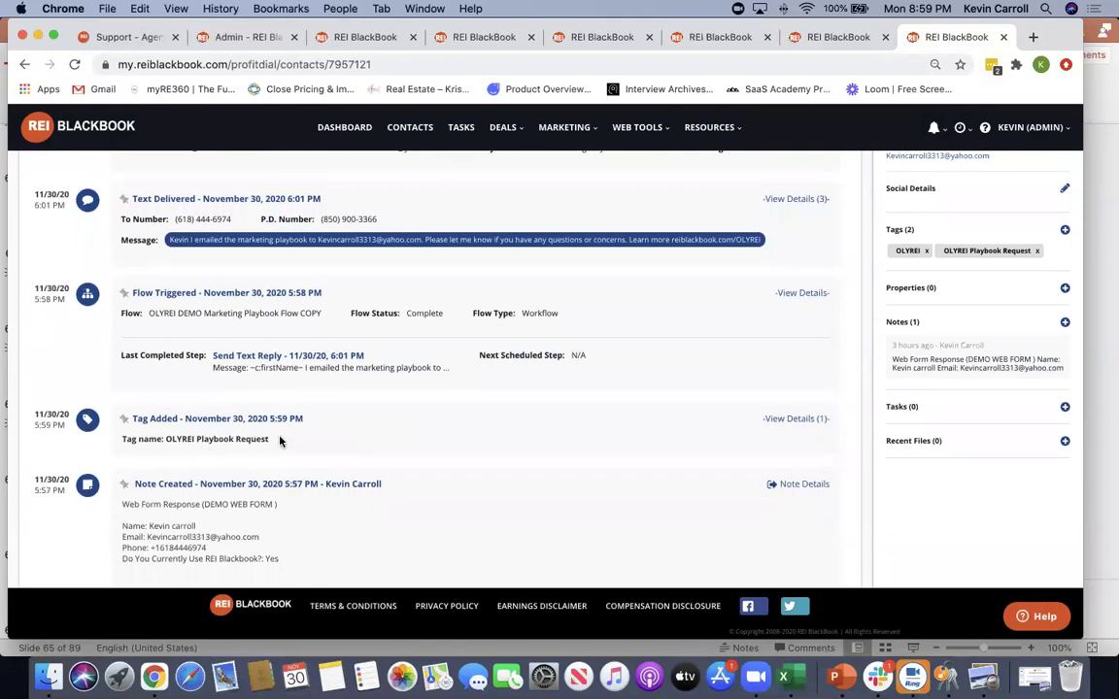
drag(268, 443, 165, 439)
click(461, 430)
scroll(431, 404, up, 1)
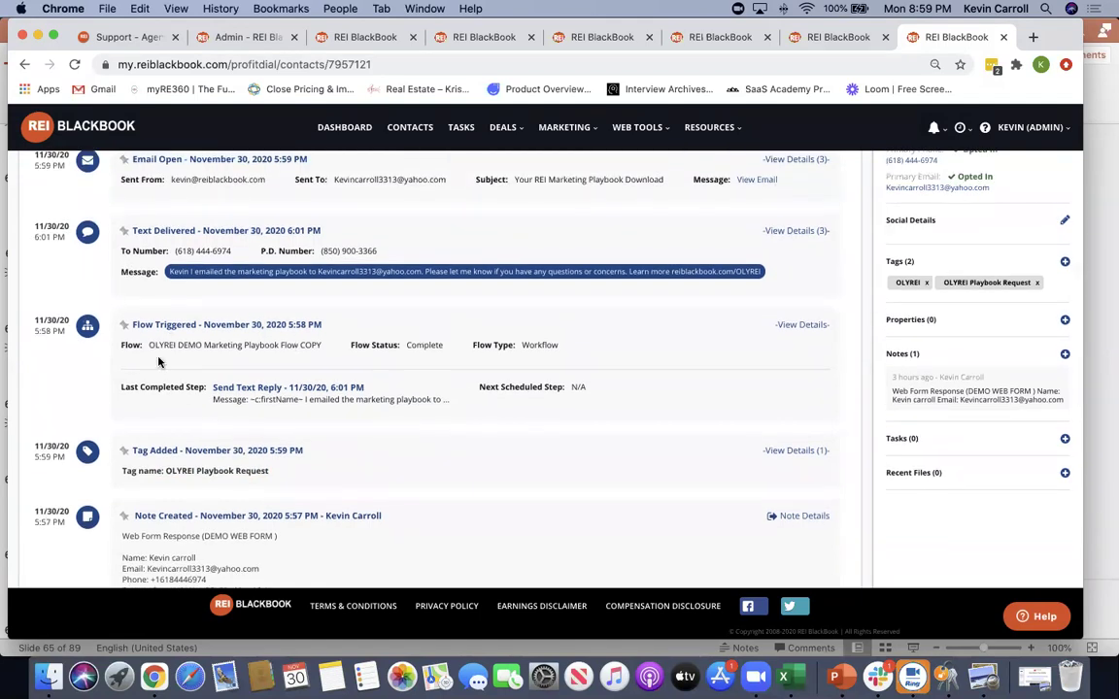
scroll(485, 365, up, 3)
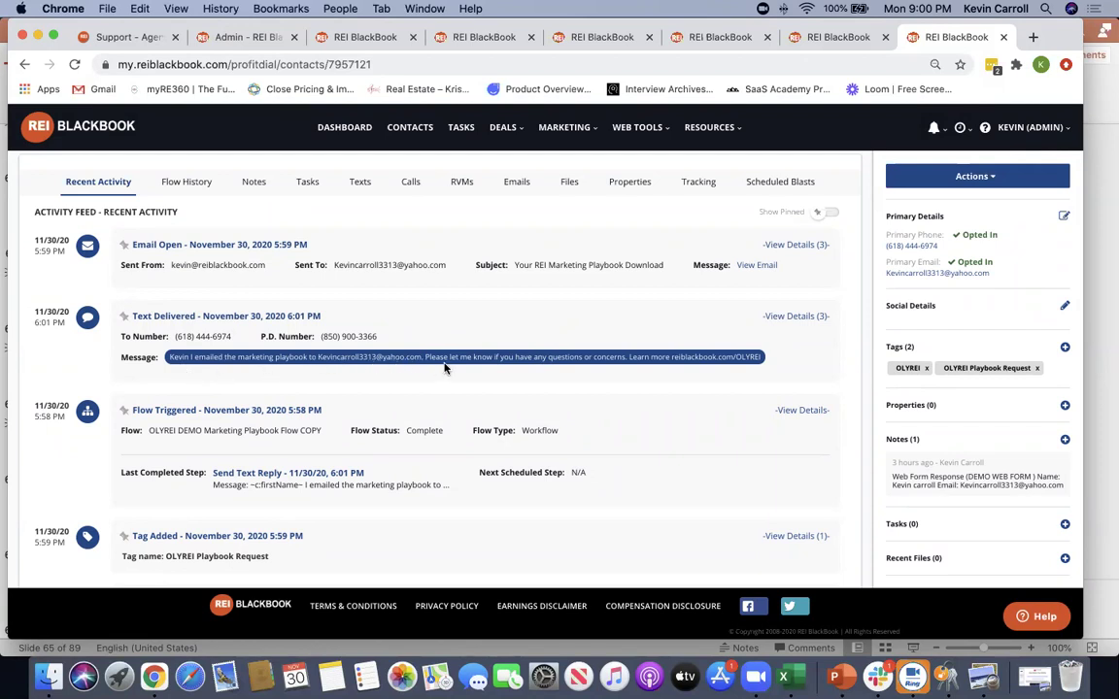
click(802, 317)
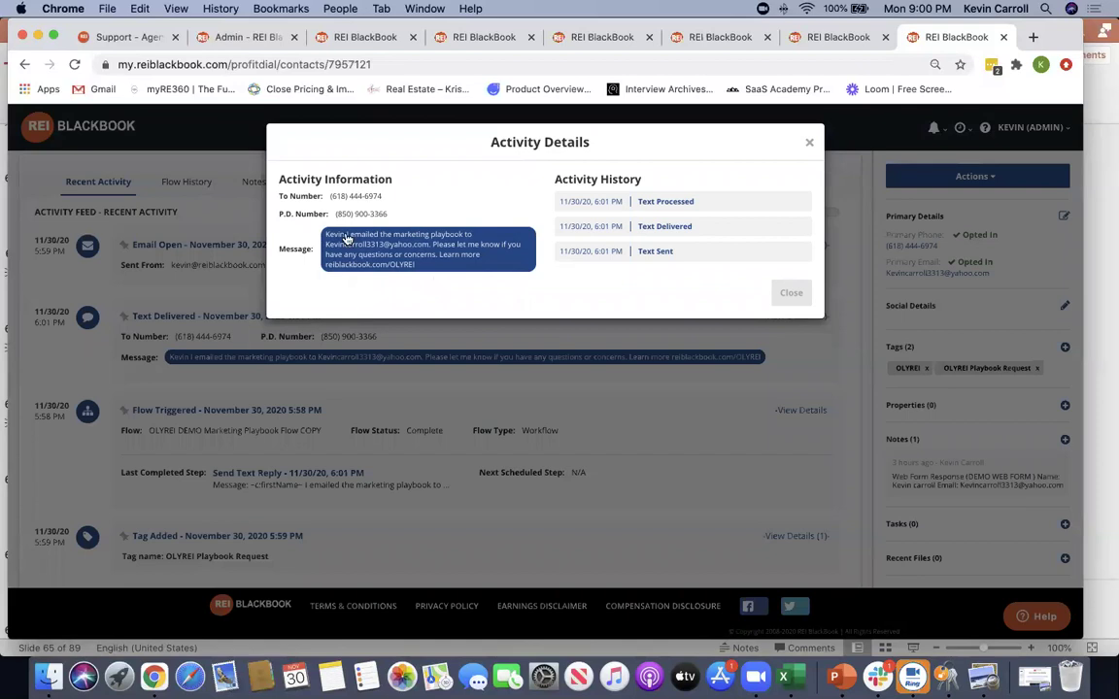
click(809, 145)
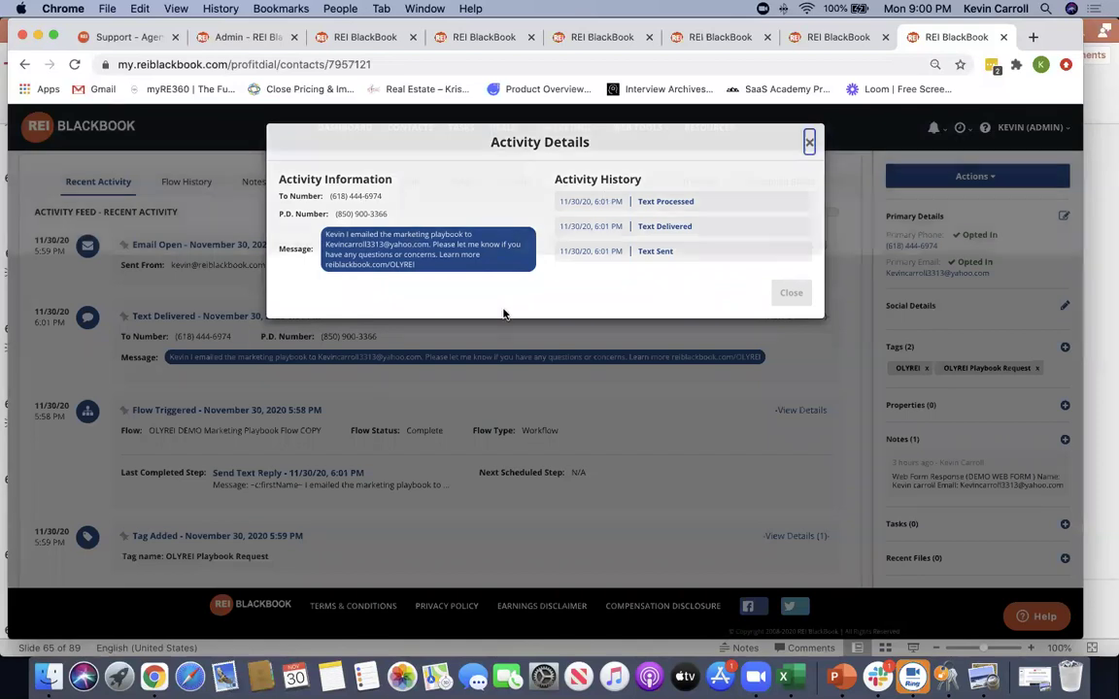
click(796, 244)
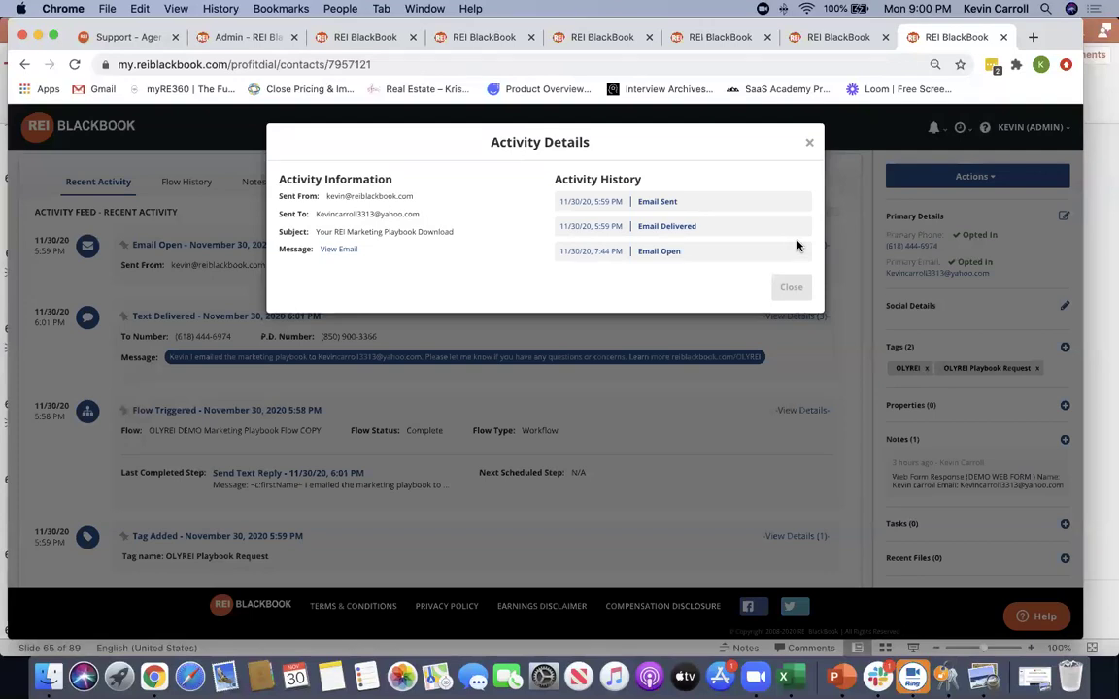
drag(683, 206, 633, 207)
drag(703, 229, 627, 227)
drag(683, 252, 636, 255)
click(807, 142)
scroll(505, 333, up, 3)
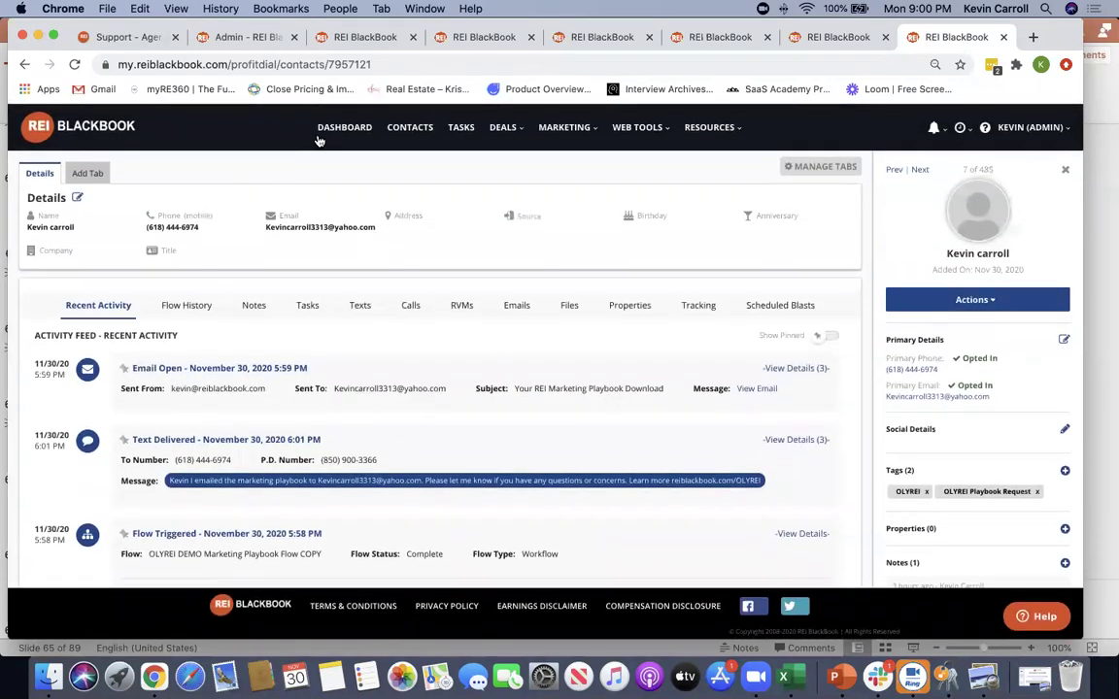
Open the first contact's record from Contacts and view details of a delivered text activity
click(415, 131)
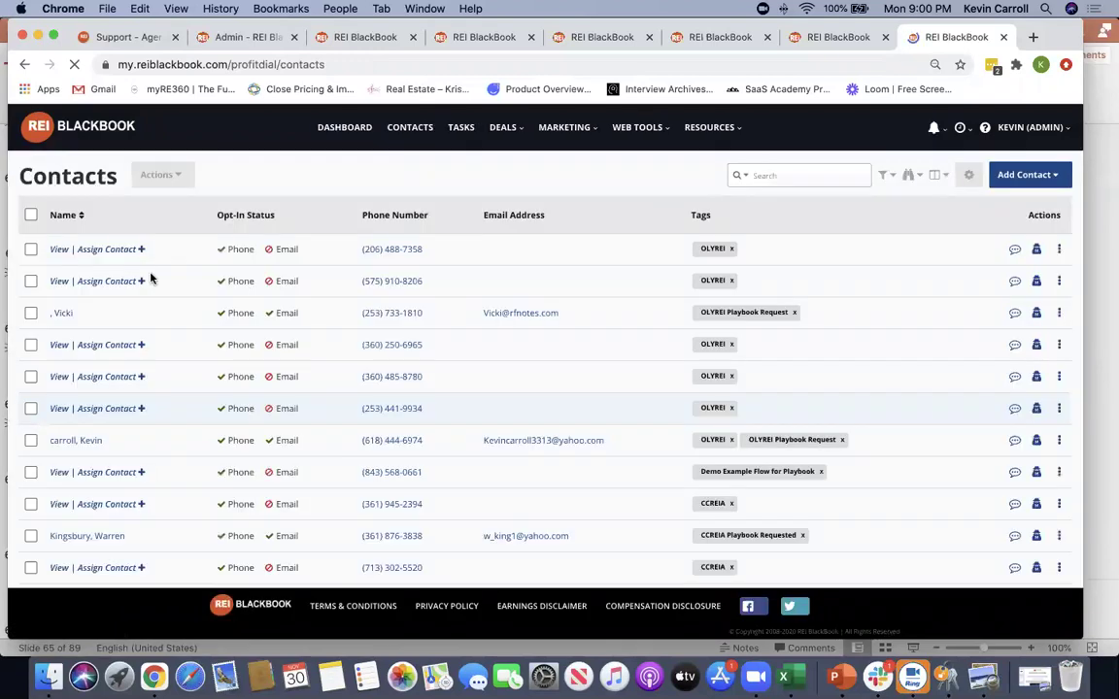
scroll(292, 369, down, 2)
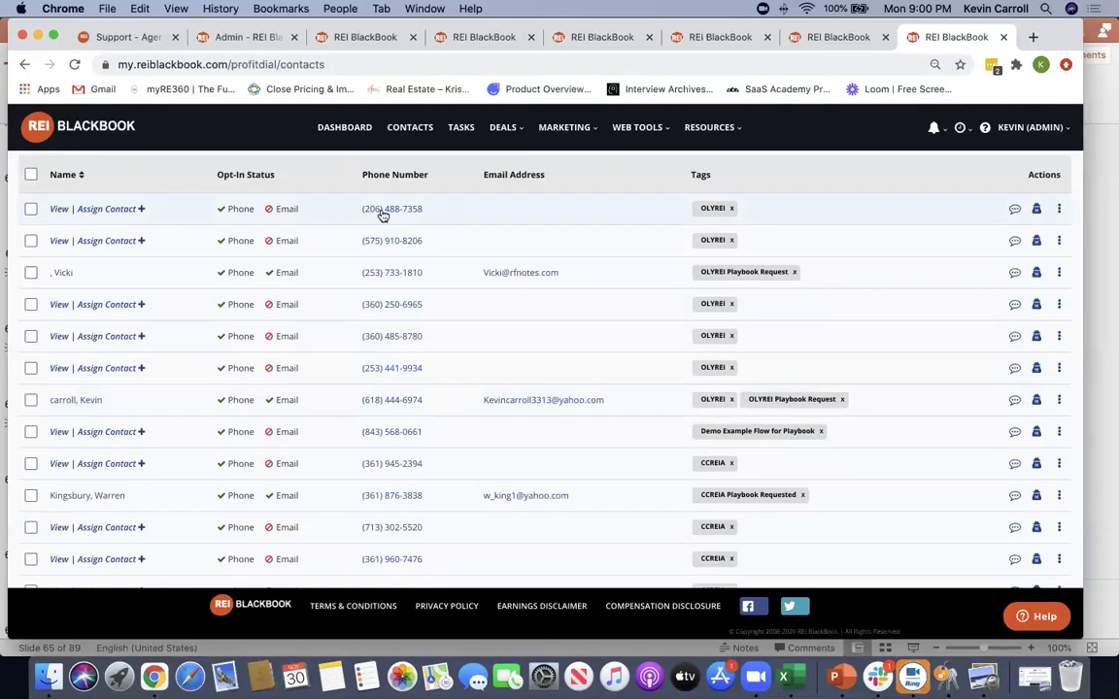
click(61, 212)
scroll(297, 474, down, 5)
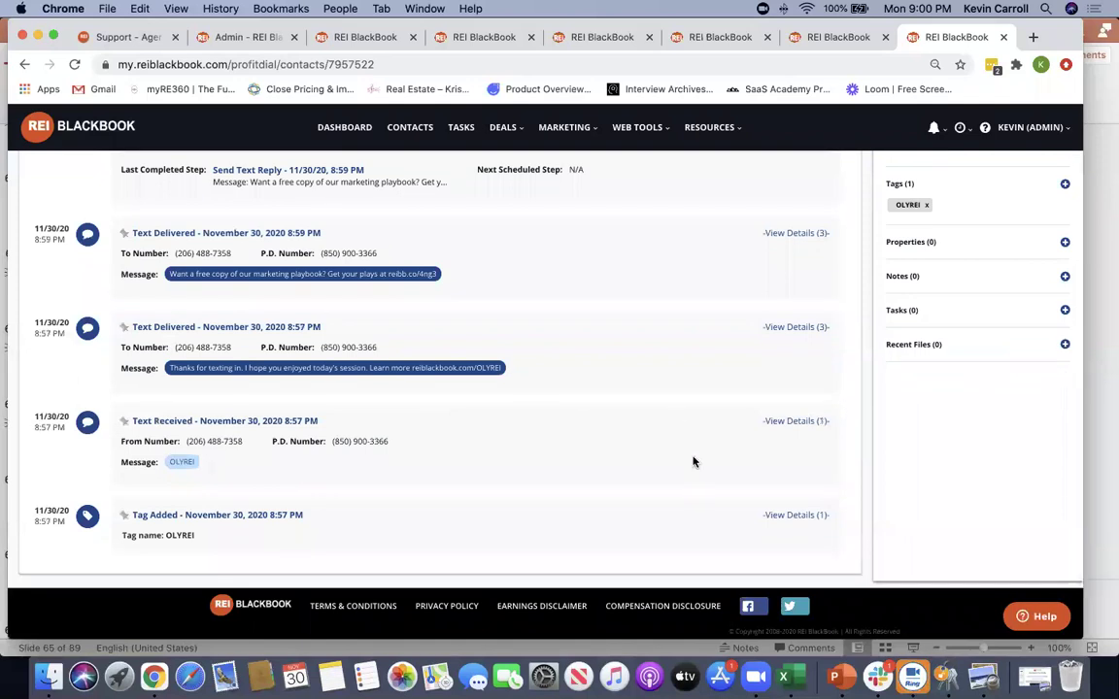
scroll(777, 388, up, 1)
click(796, 349)
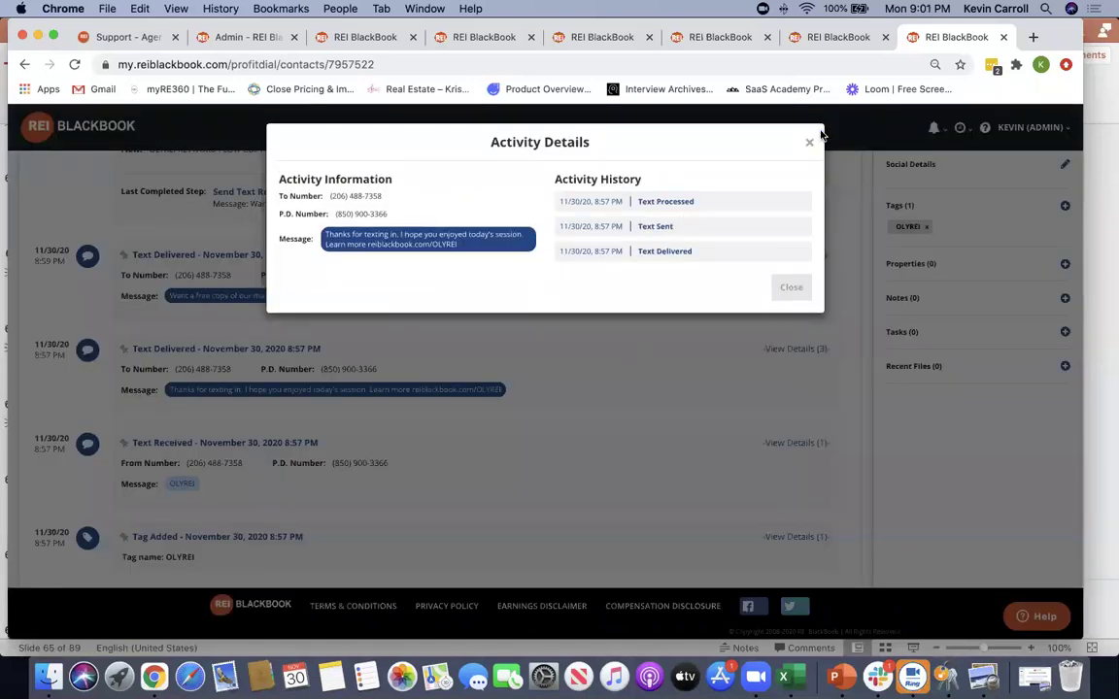
click(583, 364)
scroll(583, 364, up, 5)
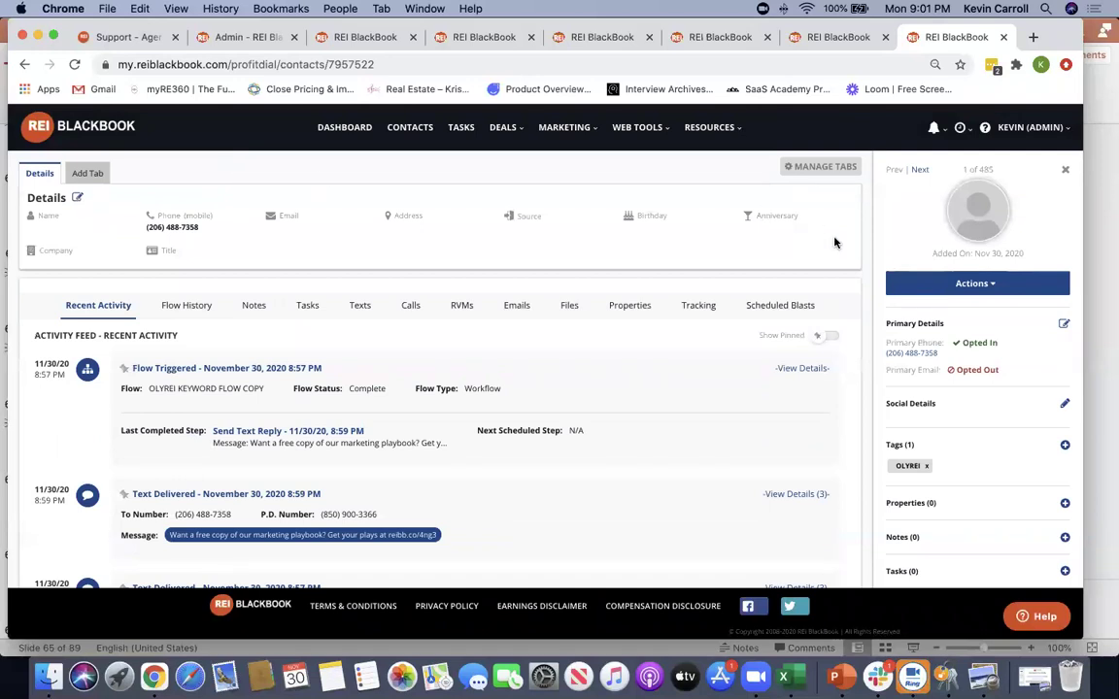
click(969, 283)
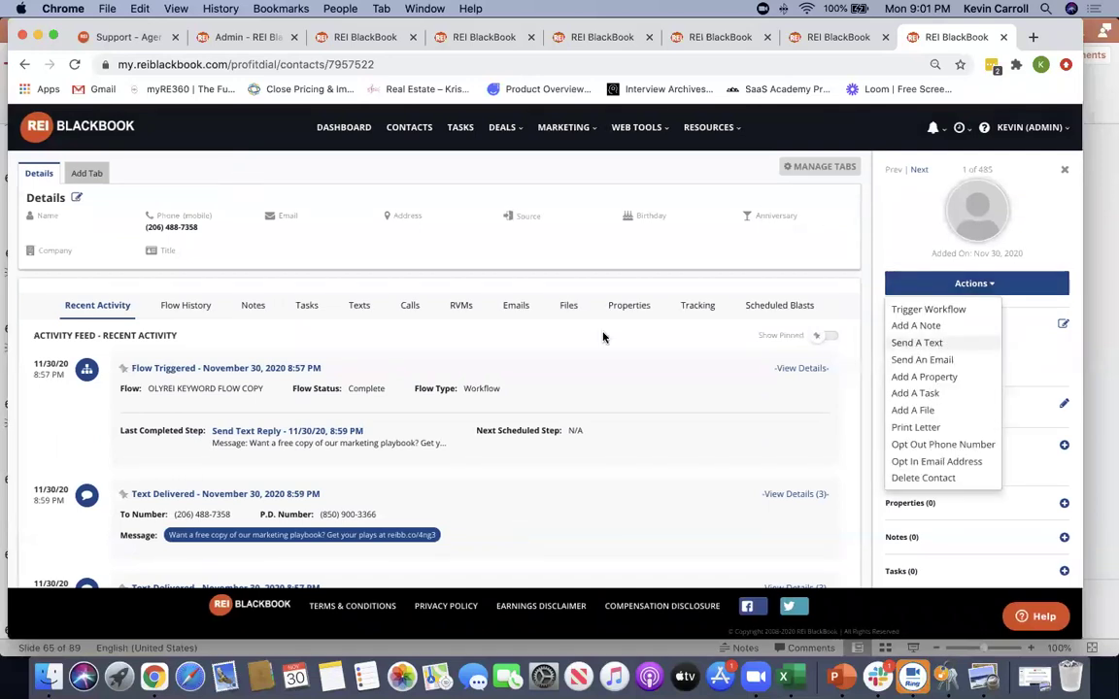
click(923, 343)
click(809, 143)
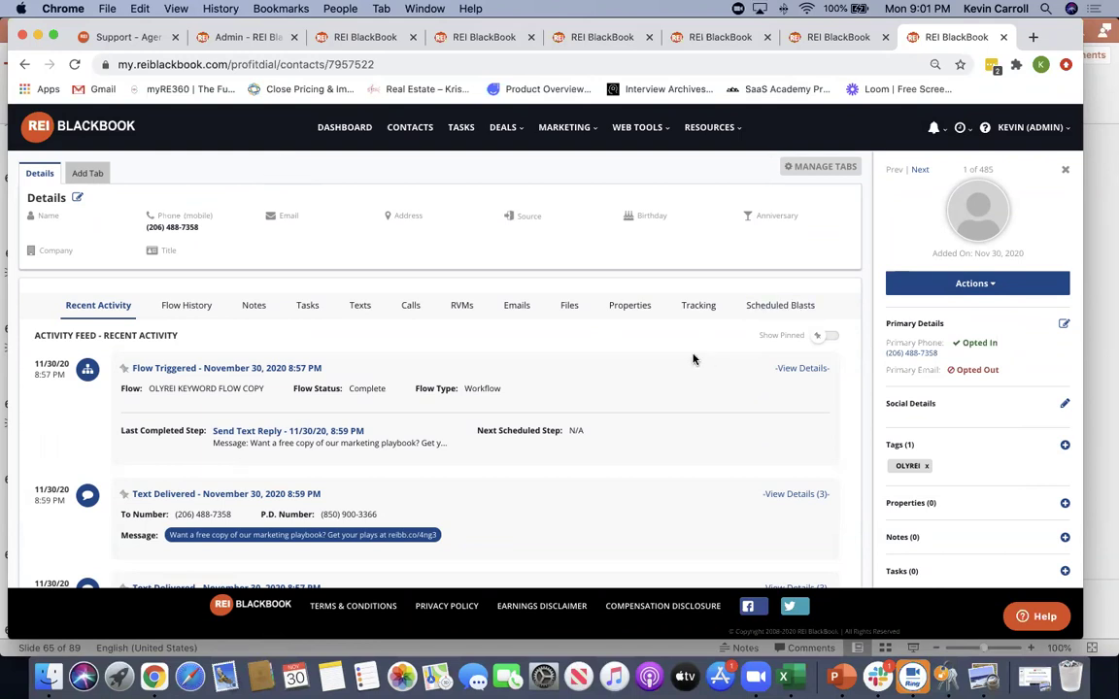
click(991, 284)
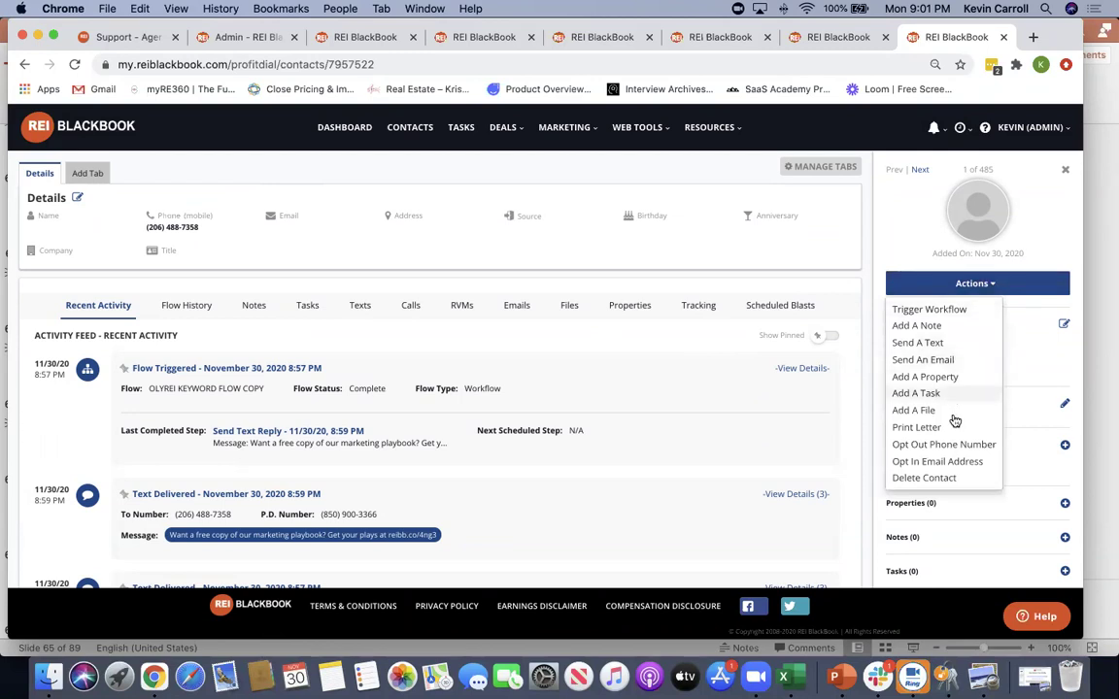
click(945, 309)
click(442, 206)
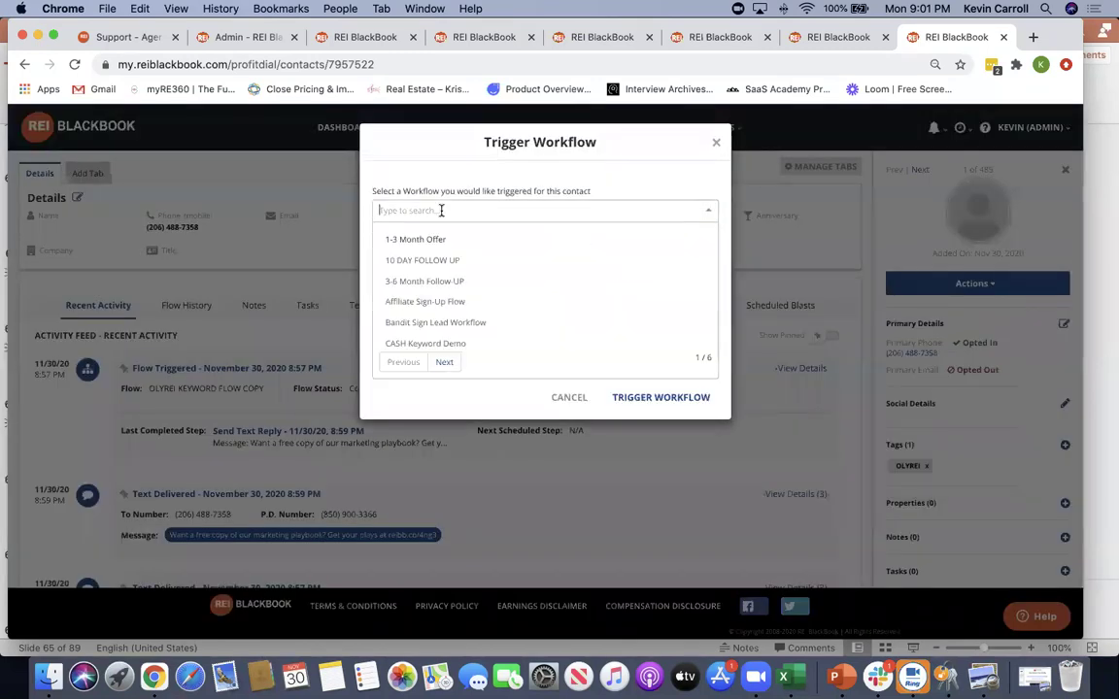
click(437, 260)
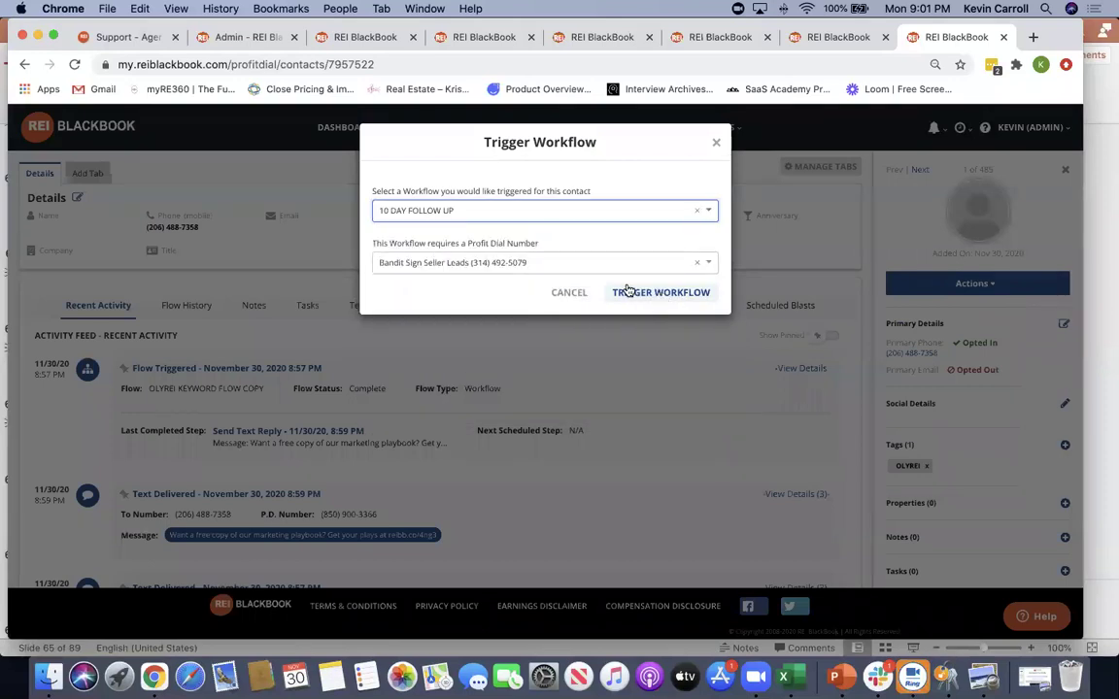
click(716, 143)
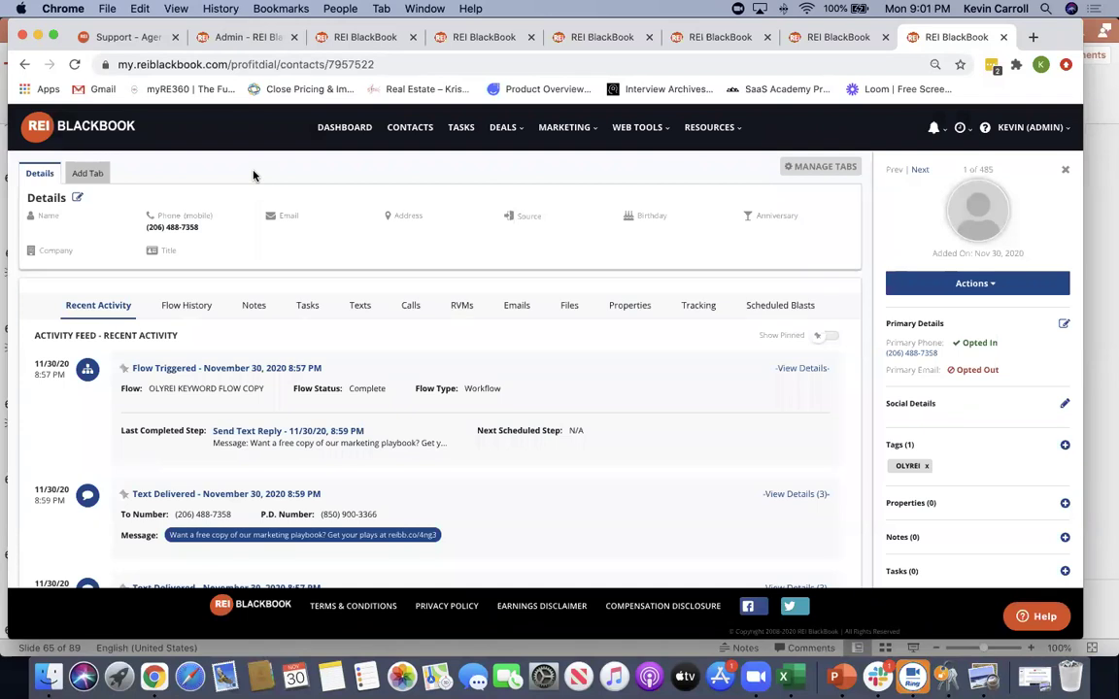
click(341, 129)
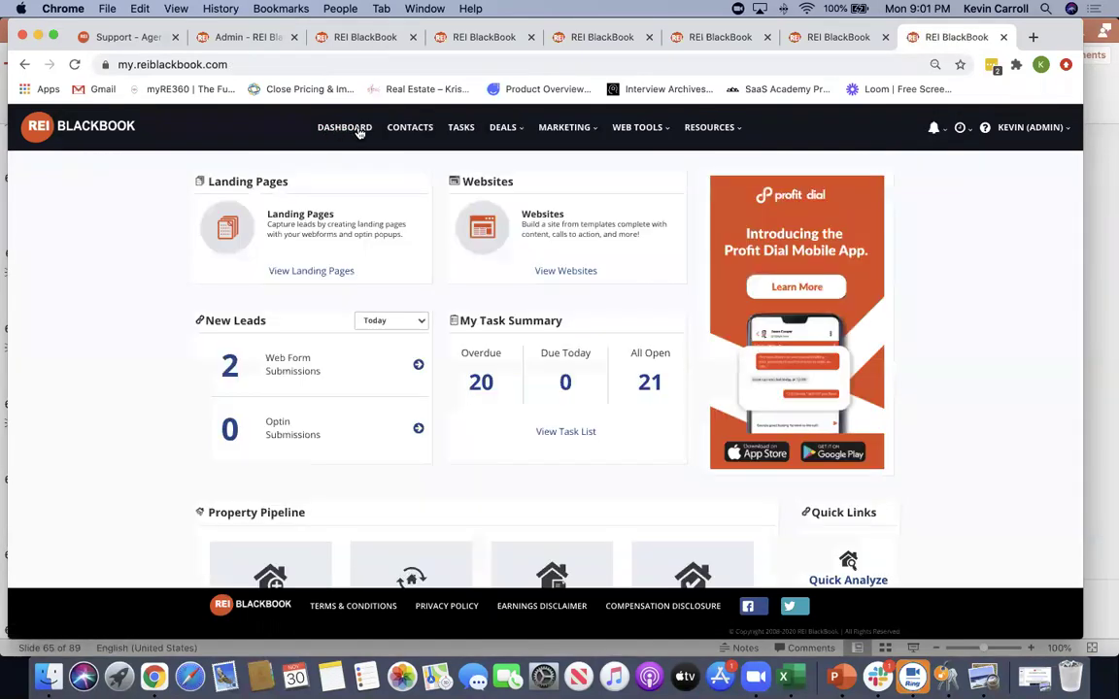
Search contacts for 'hay' and open the matching contact's record
click(403, 129)
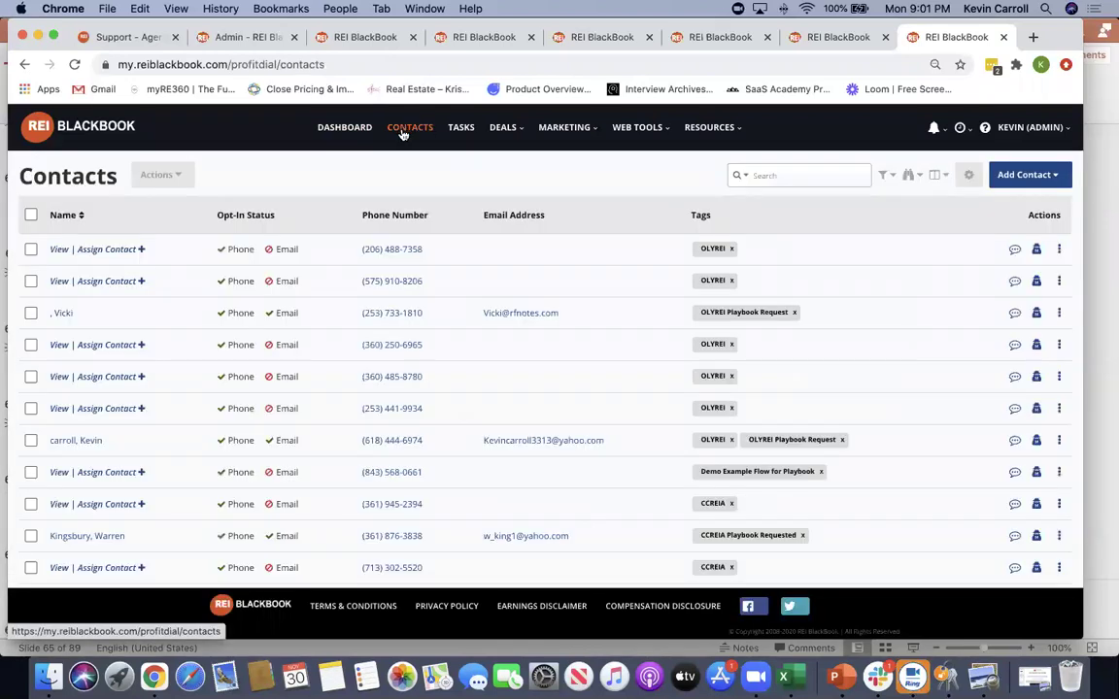
click(781, 175)
text(hayes)
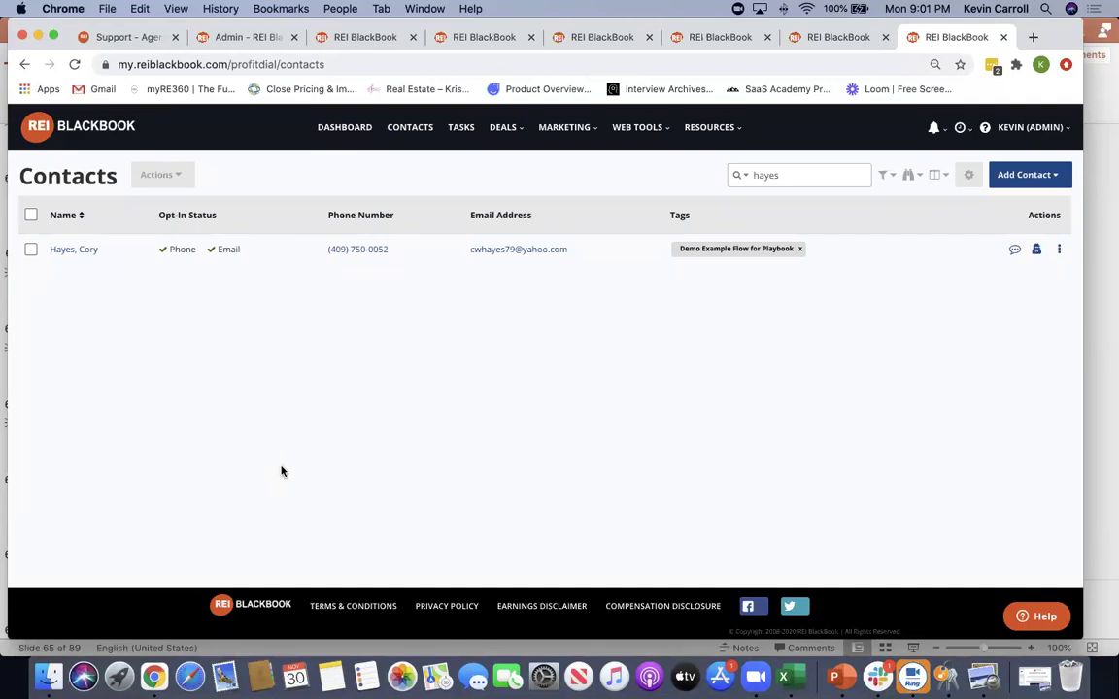
click(75, 250)
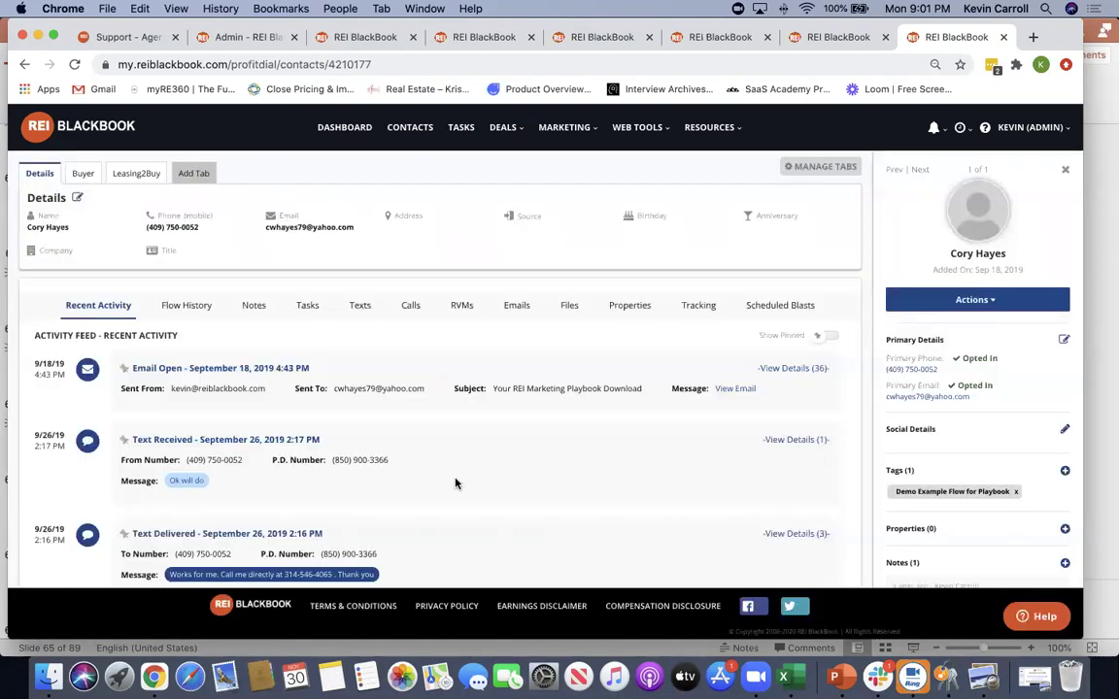
scroll(454, 481, down, 2)
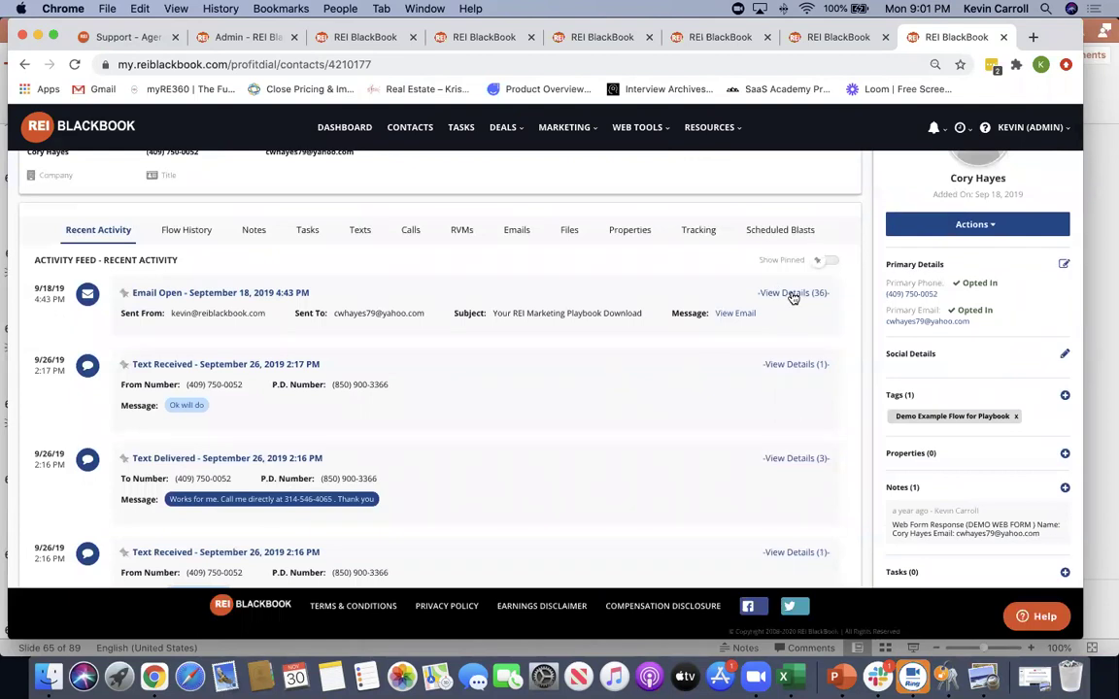
click(793, 293)
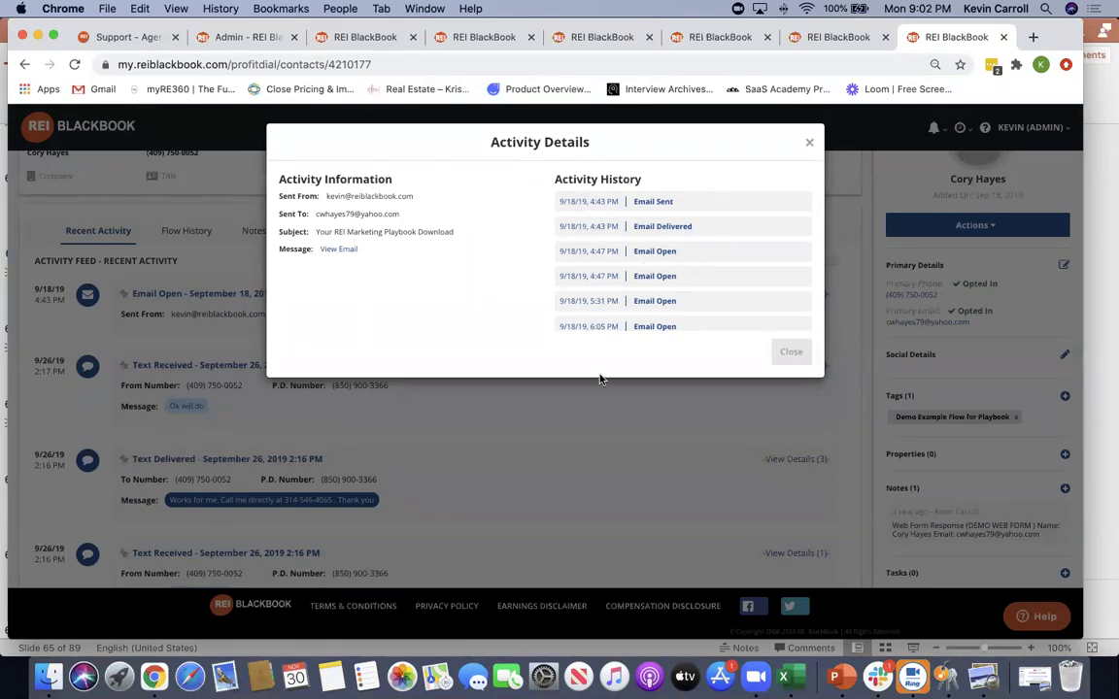
scroll(641, 315, down, 2)
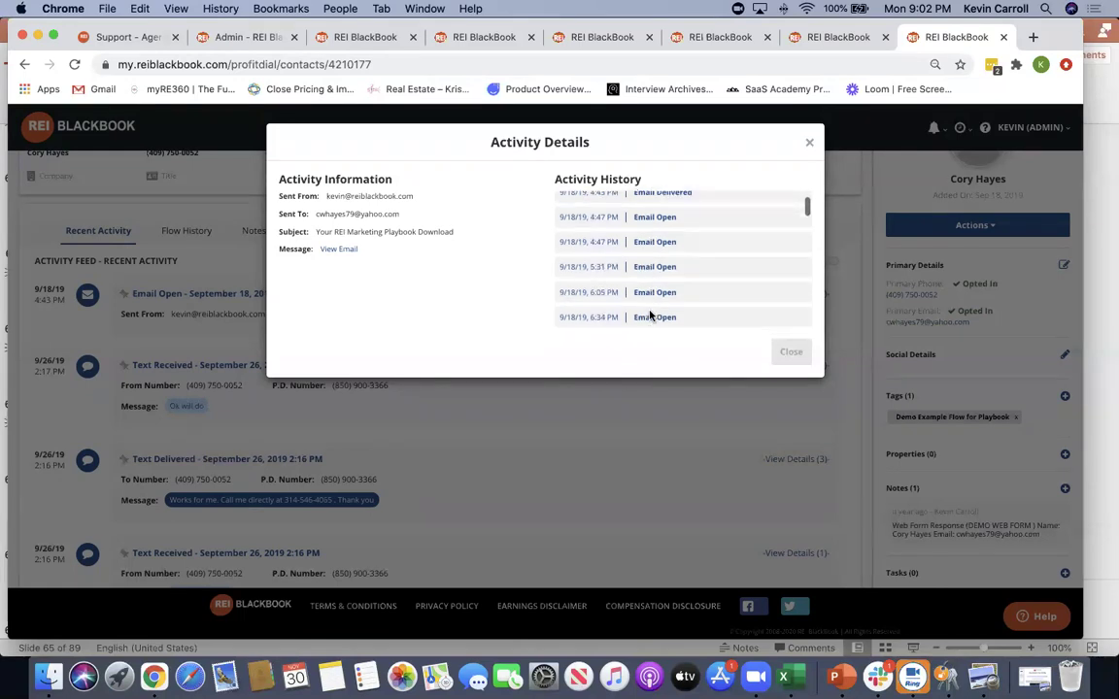
scroll(612, 224, up, 2)
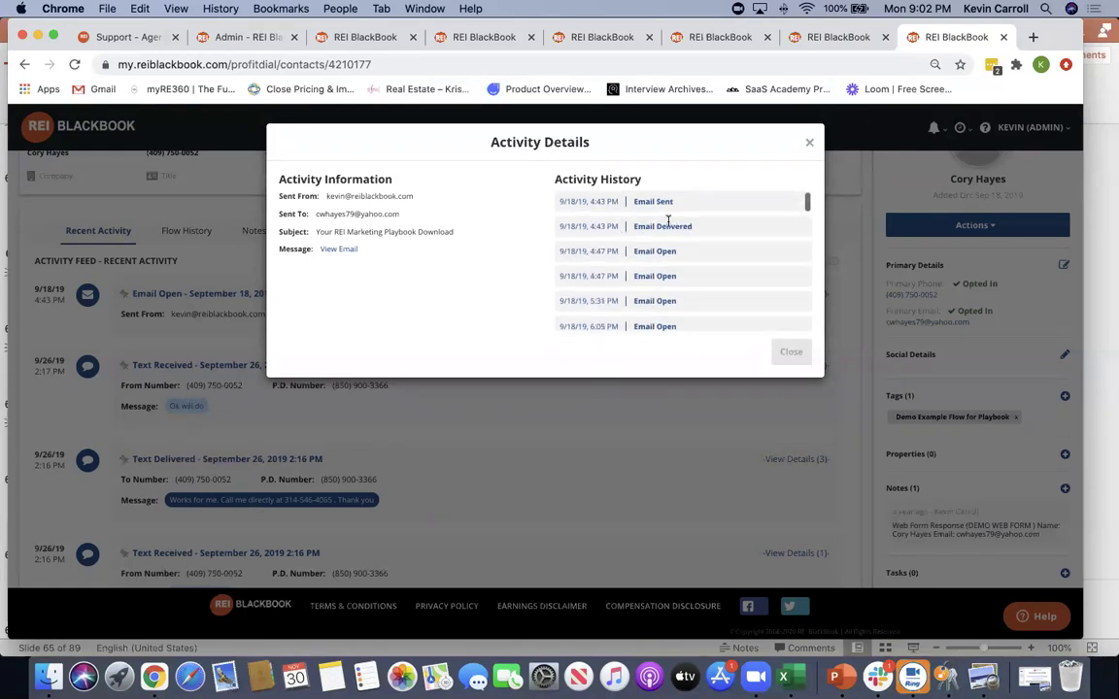
scroll(688, 260, down, 3)
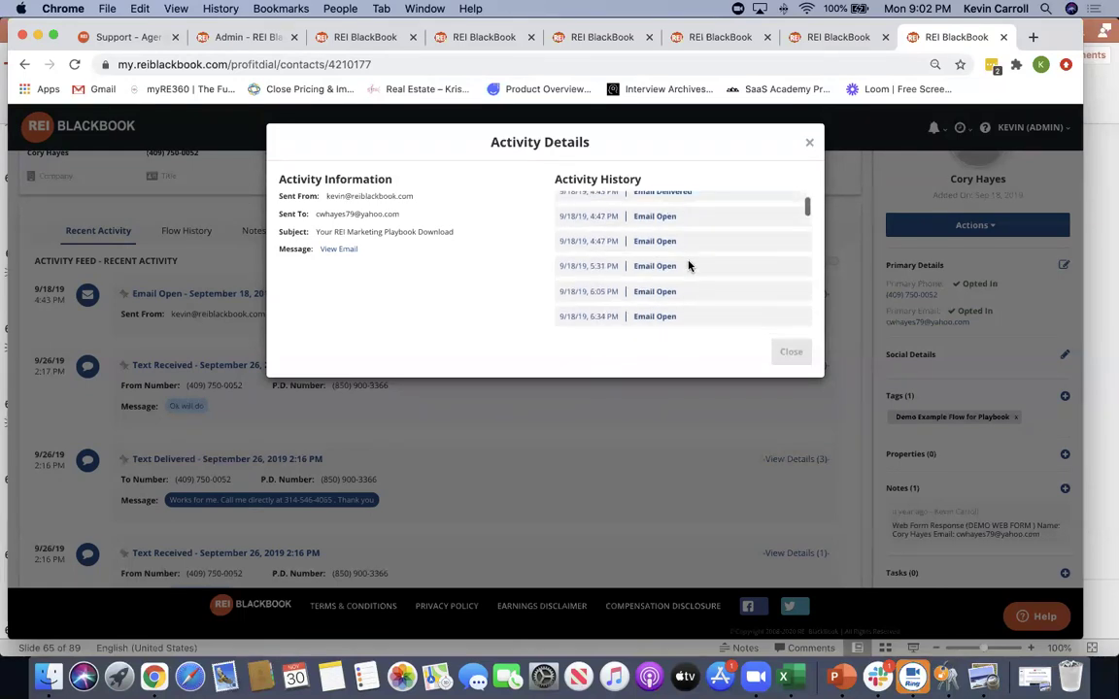
scroll(606, 236, down, 3)
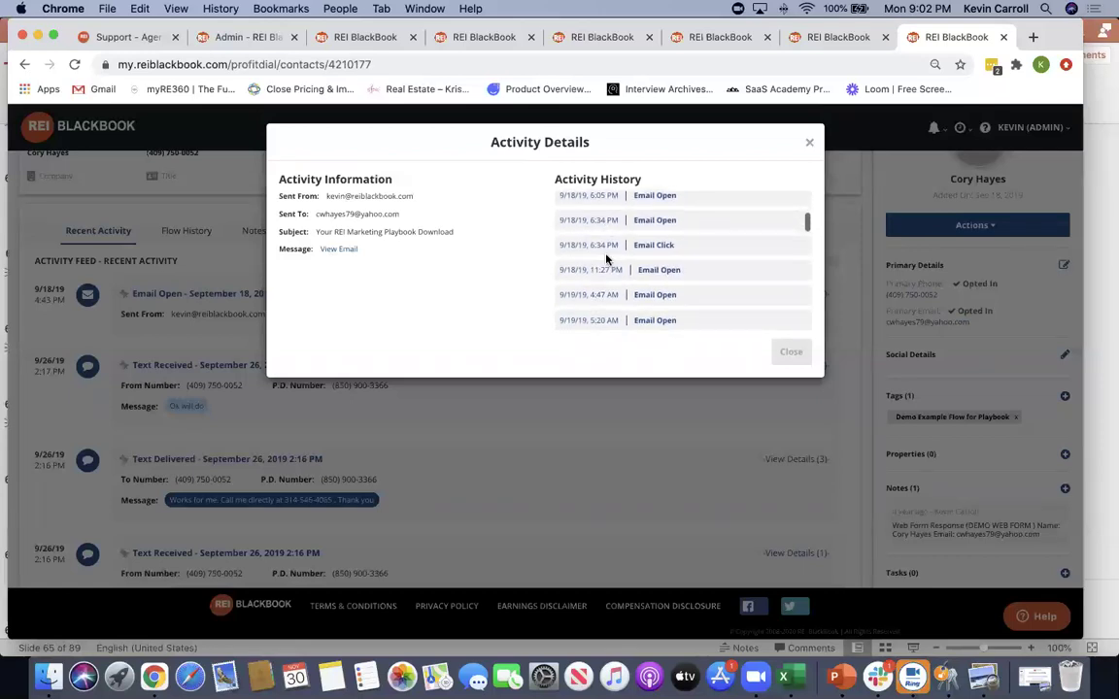
scroll(606, 258, down, 1)
drag(583, 247, 640, 260)
scroll(640, 260, down, 3)
drag(619, 213, 578, 212)
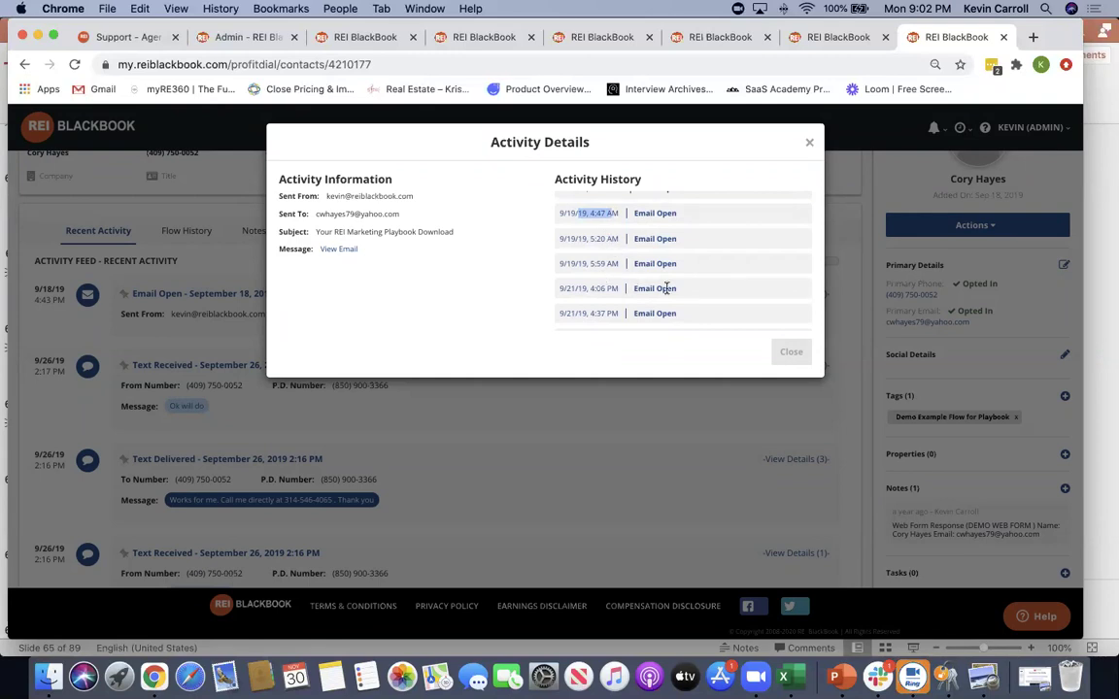
scroll(679, 286, down, 5)
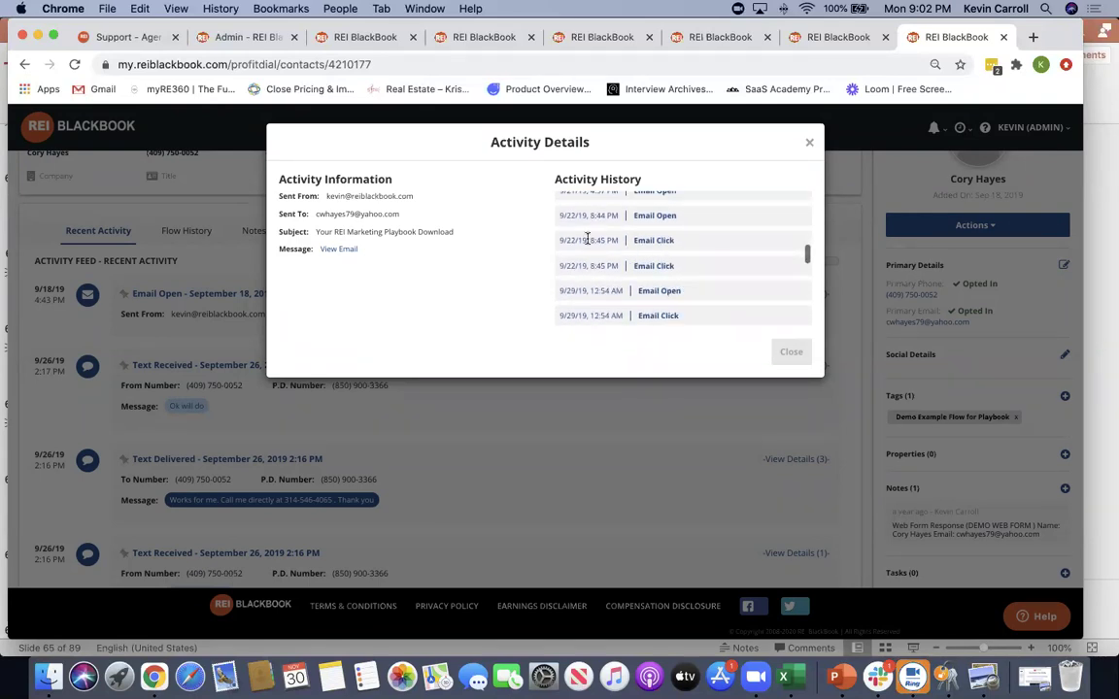
scroll(684, 279, down, 3)
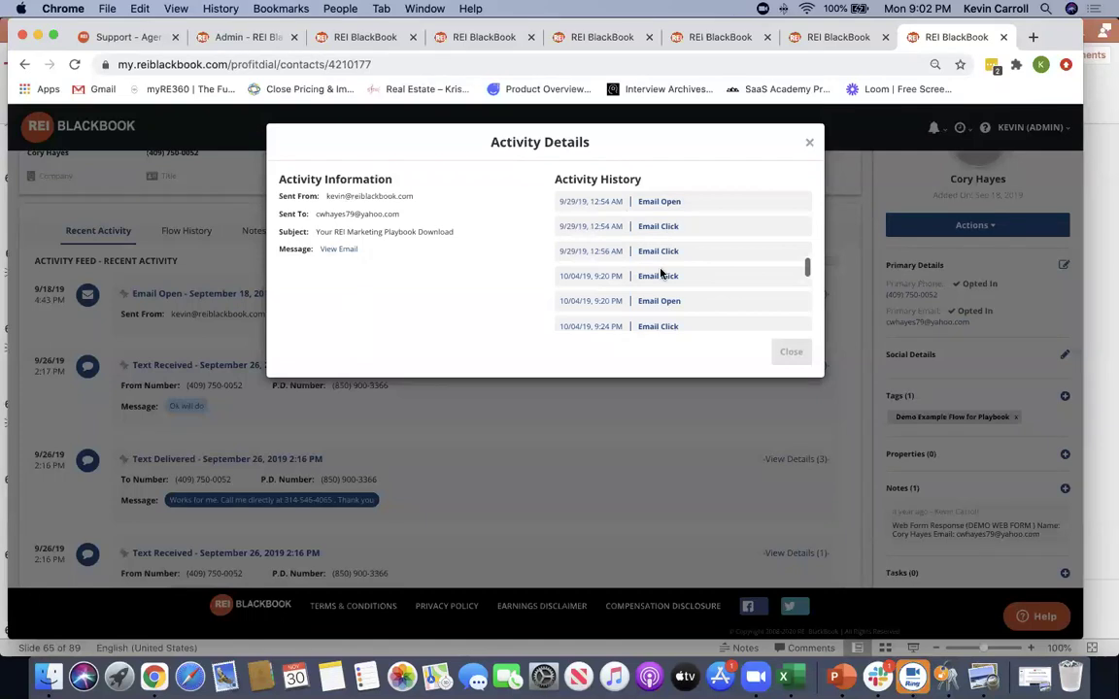
scroll(707, 279, down, 3)
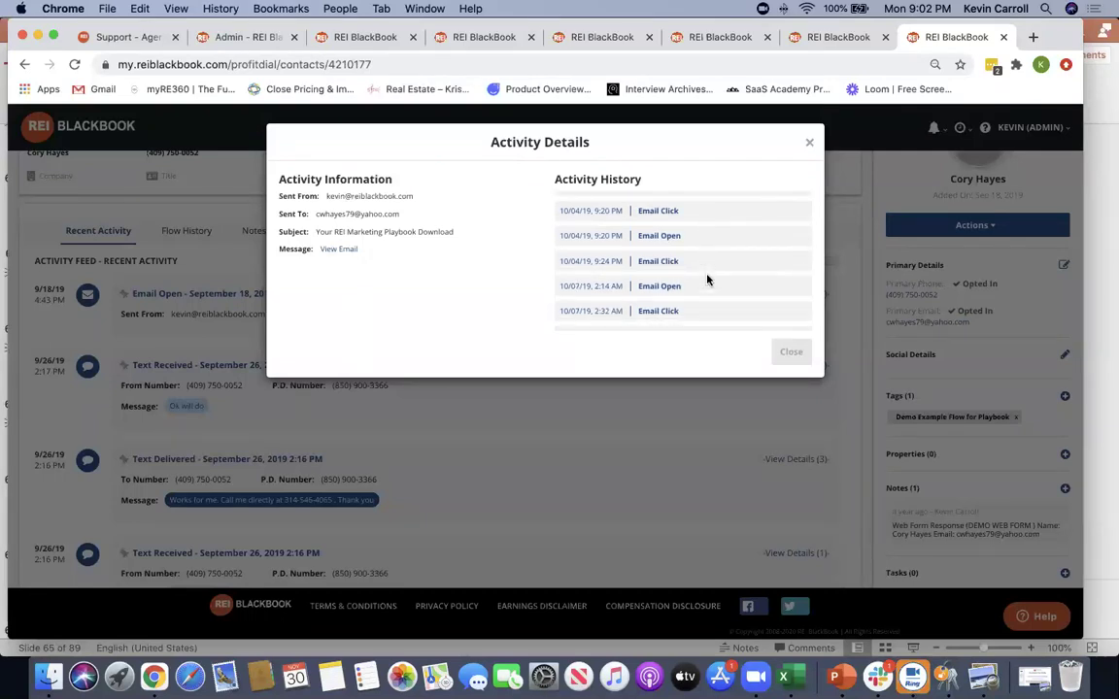
scroll(707, 279, down, 2)
scroll(707, 315, down, 5)
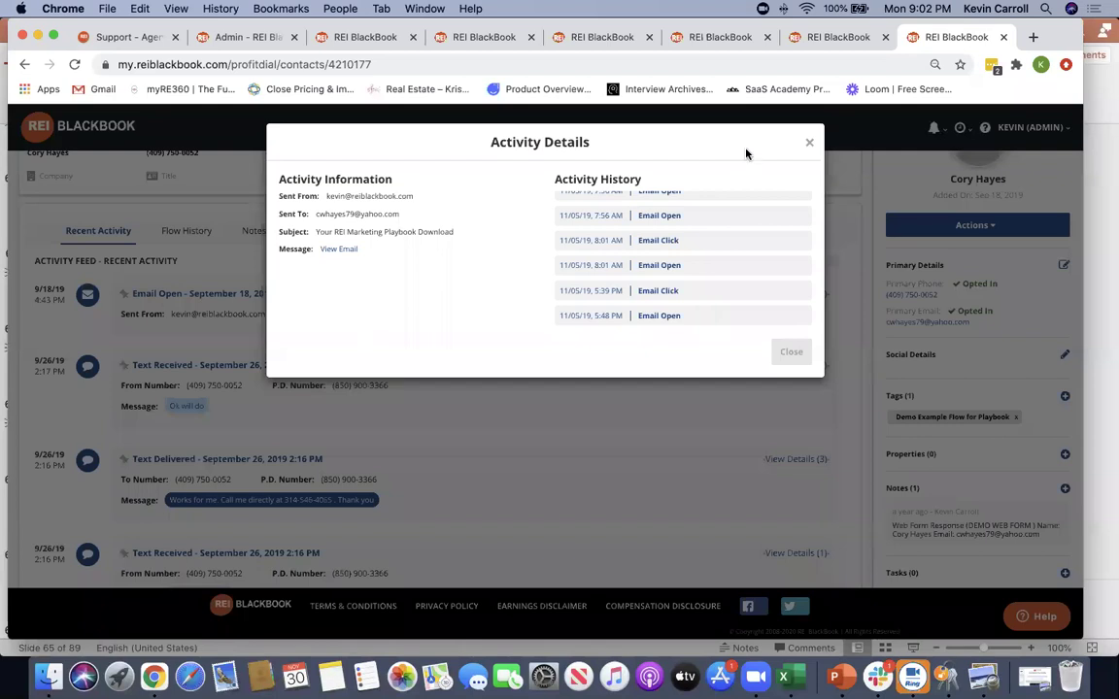
click(809, 143)
Scroll through the contact's Recent Activity feed, then return to the Dashboard
scroll(577, 467, down, 5)
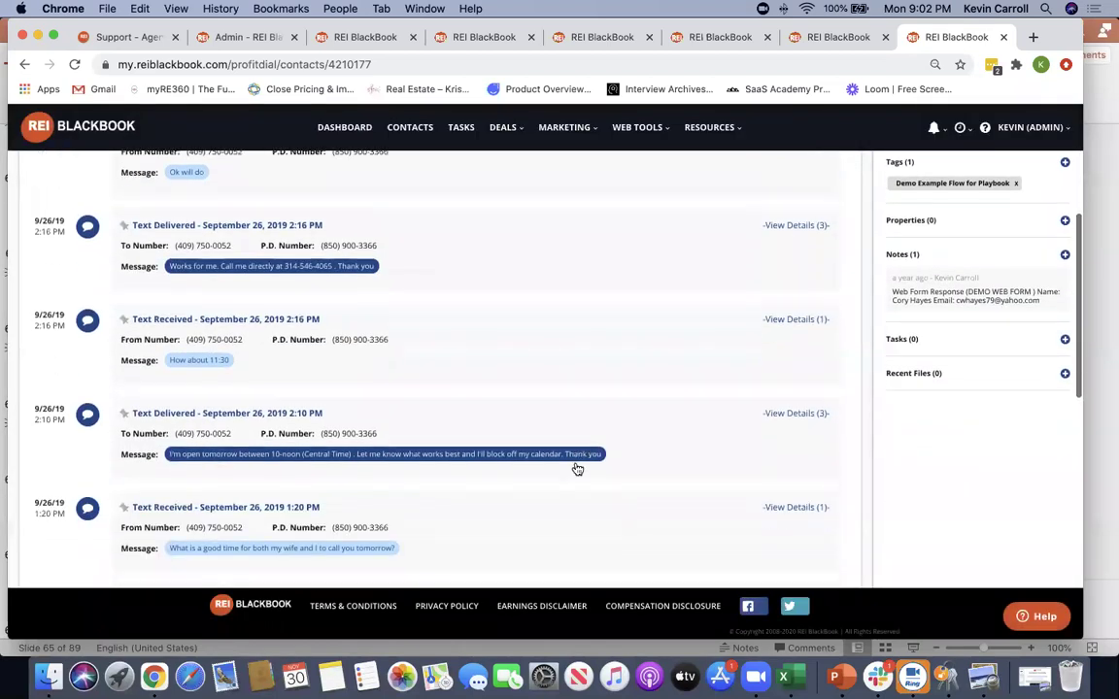
scroll(577, 469, down, 15)
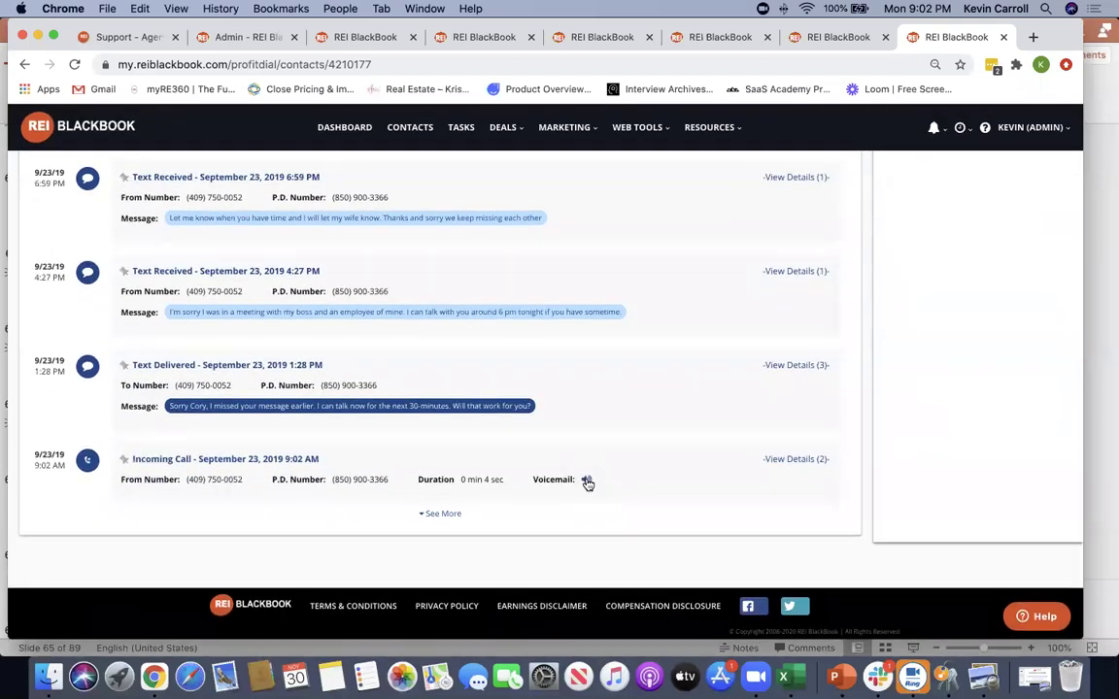
scroll(591, 472, up, 20)
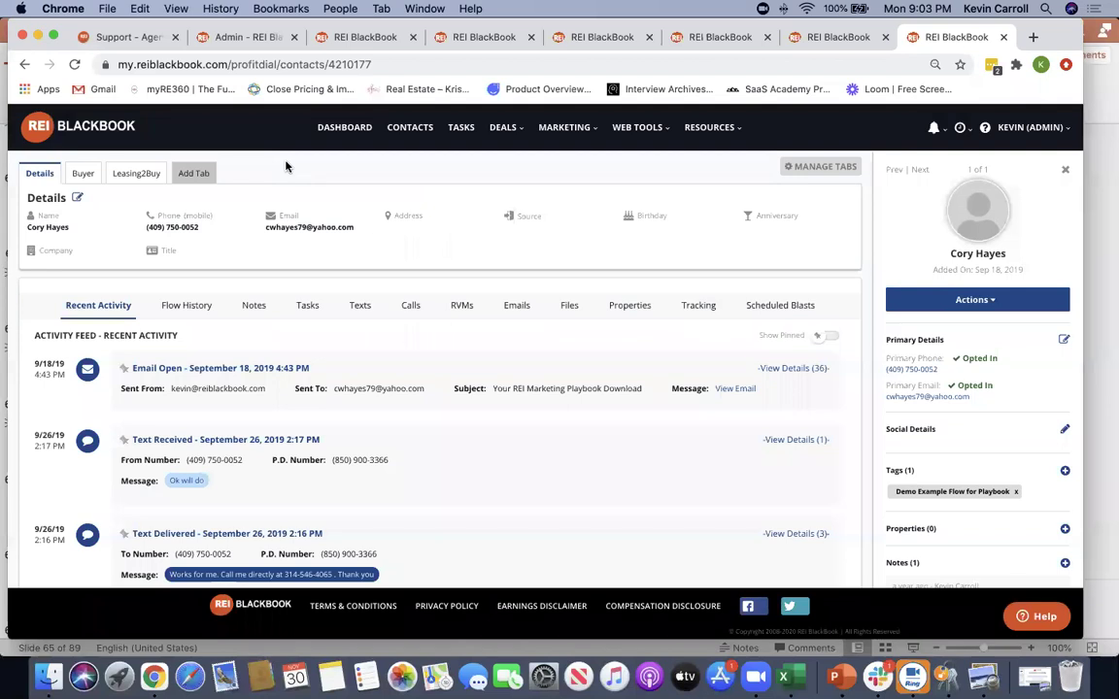
click(321, 128)
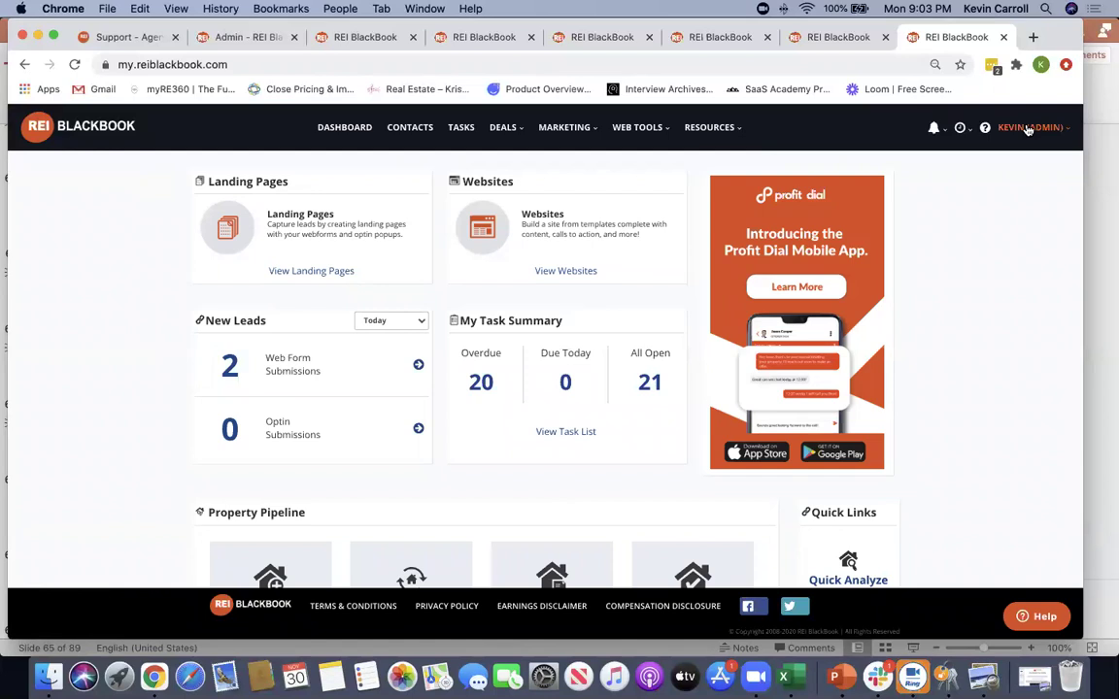
Go to the Marketing > Callflows list
click(1028, 129)
click(565, 127)
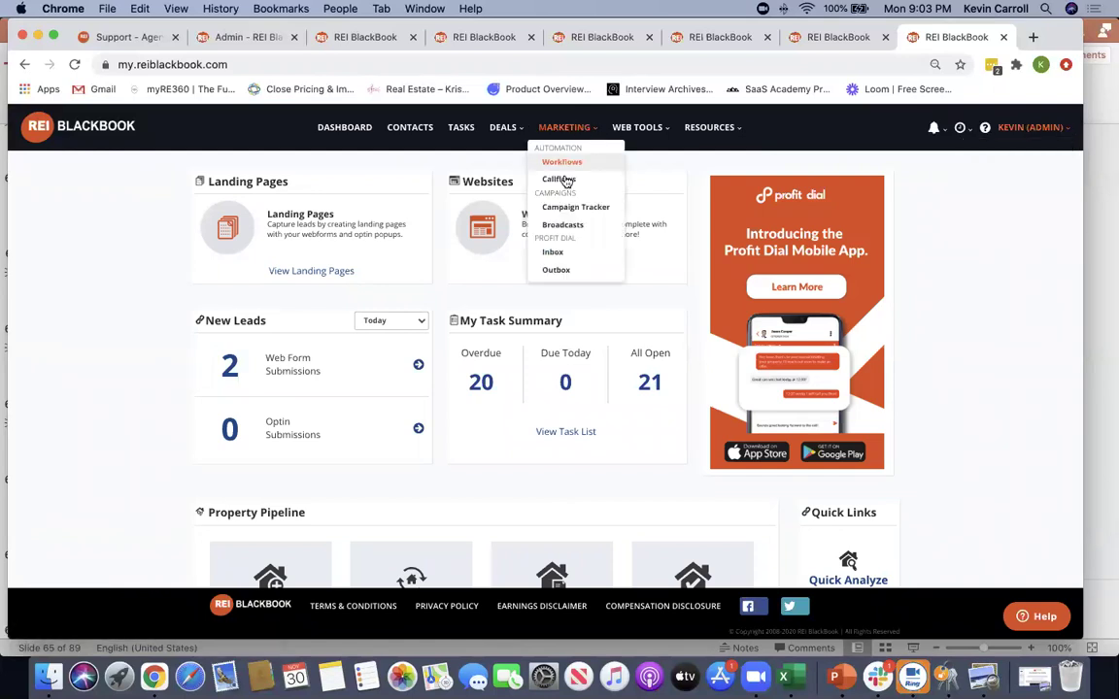
click(561, 180)
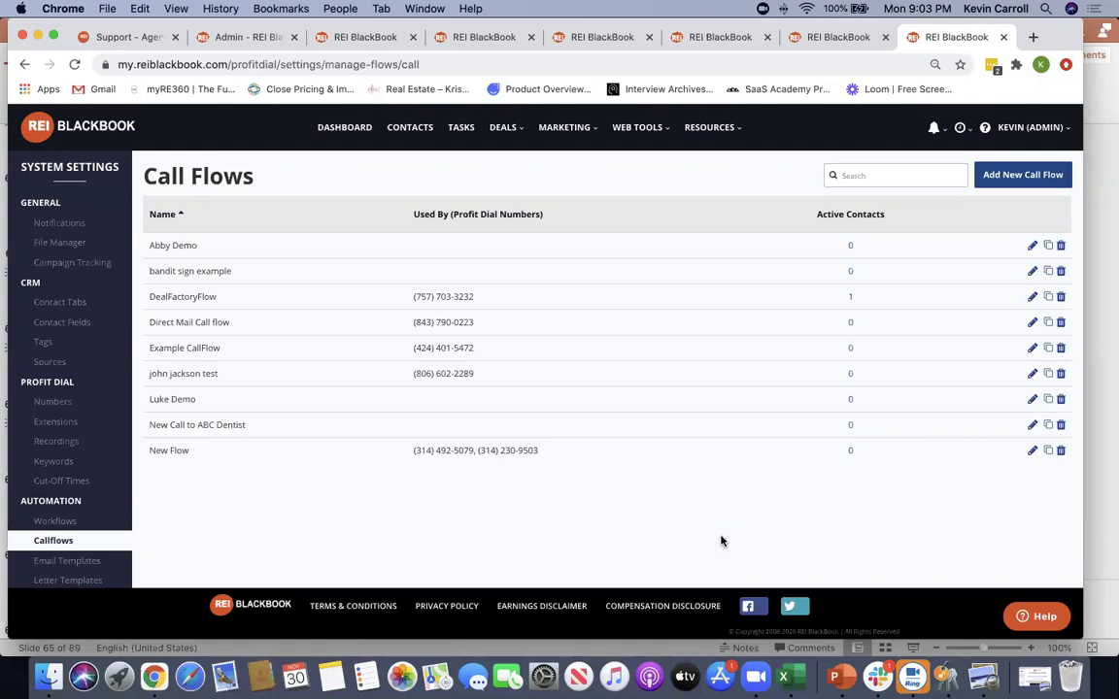
Add a new call flow and name it 'Direct Mail' from the autocomplete suggestion
click(1041, 174)
triple_click(267, 169)
text(direct mail)
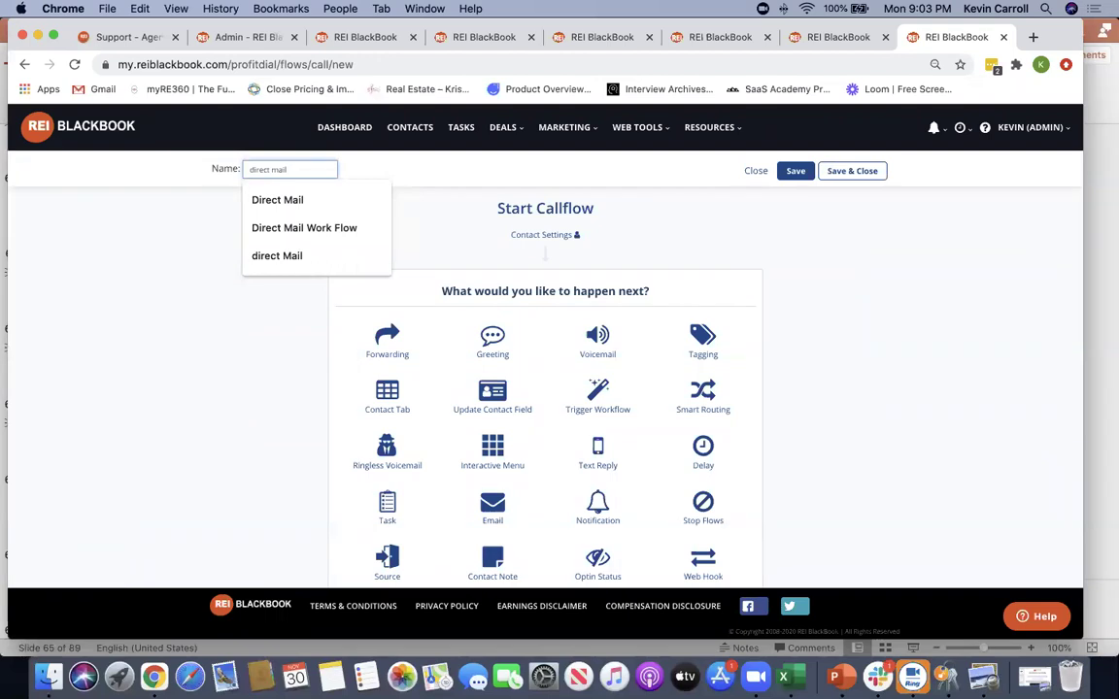
key(Down)
key(Return)
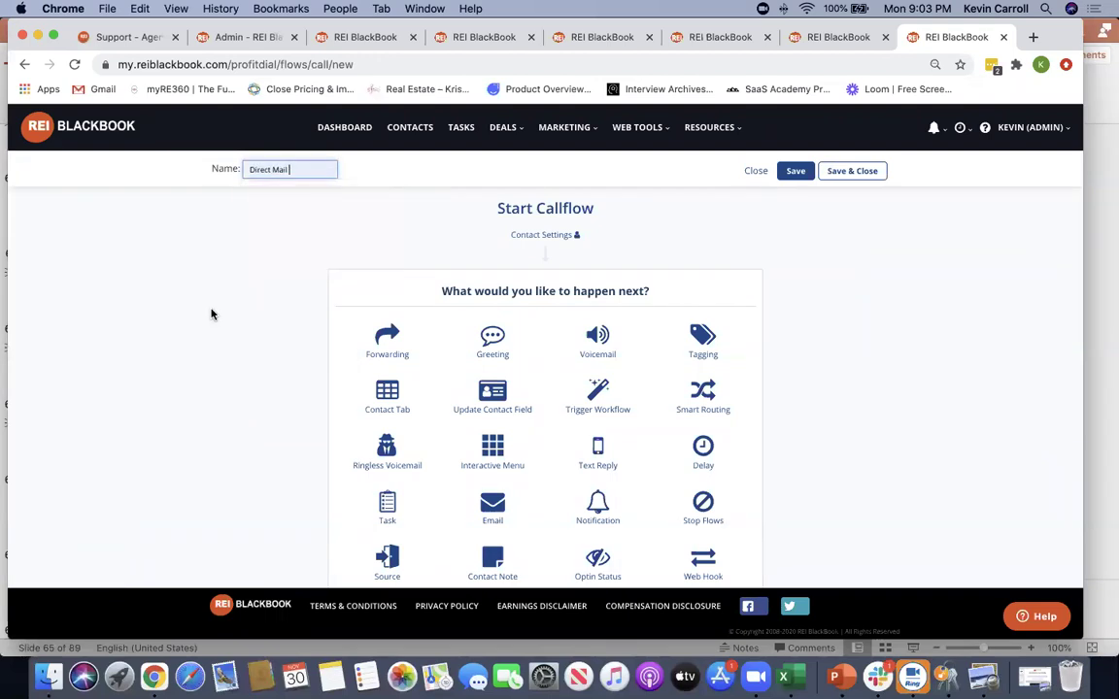
scroll(932, 442, down, 3)
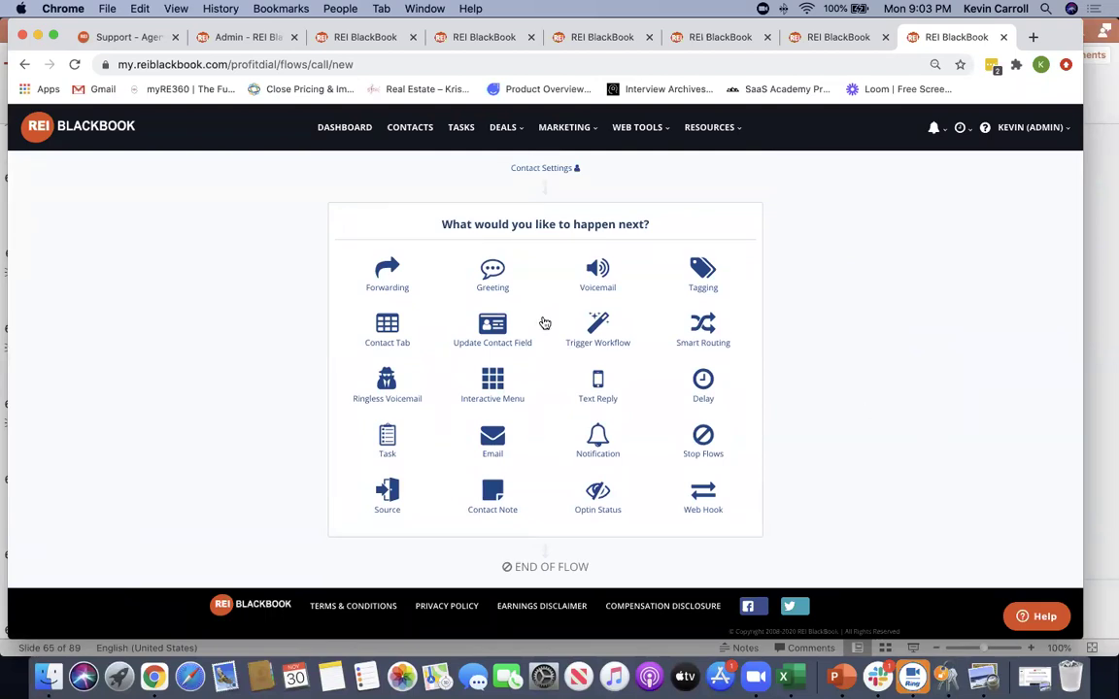
Add a Smart Routing step whose first branch, 'First Time Caller', goes to Voicemail
click(700, 325)
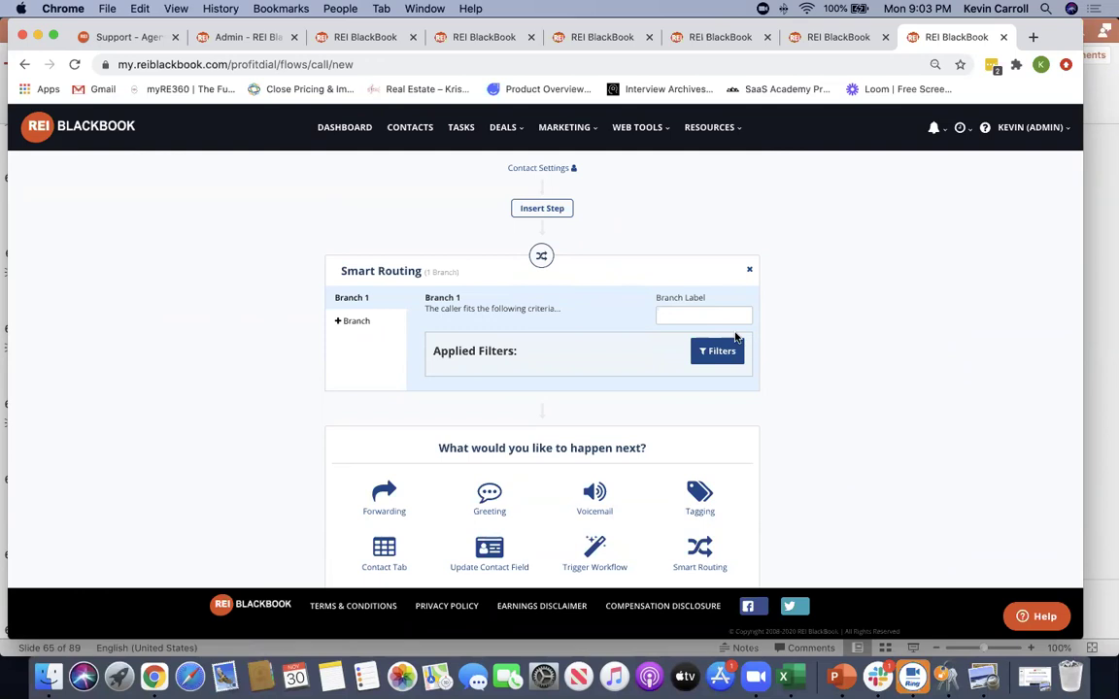
click(712, 314)
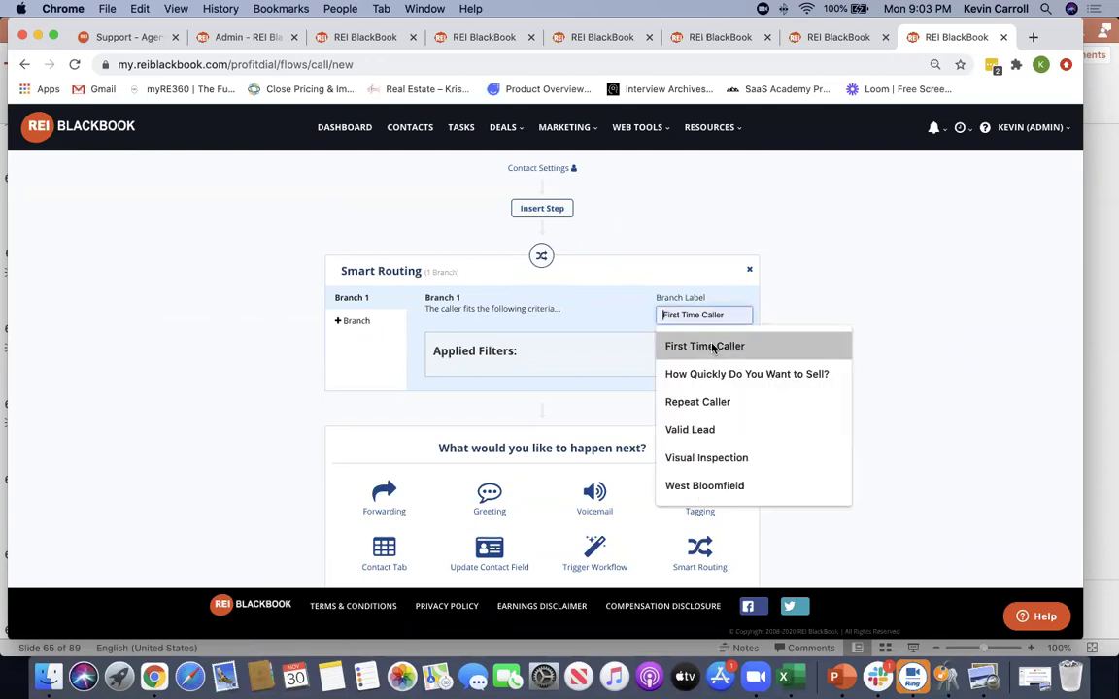
click(679, 347)
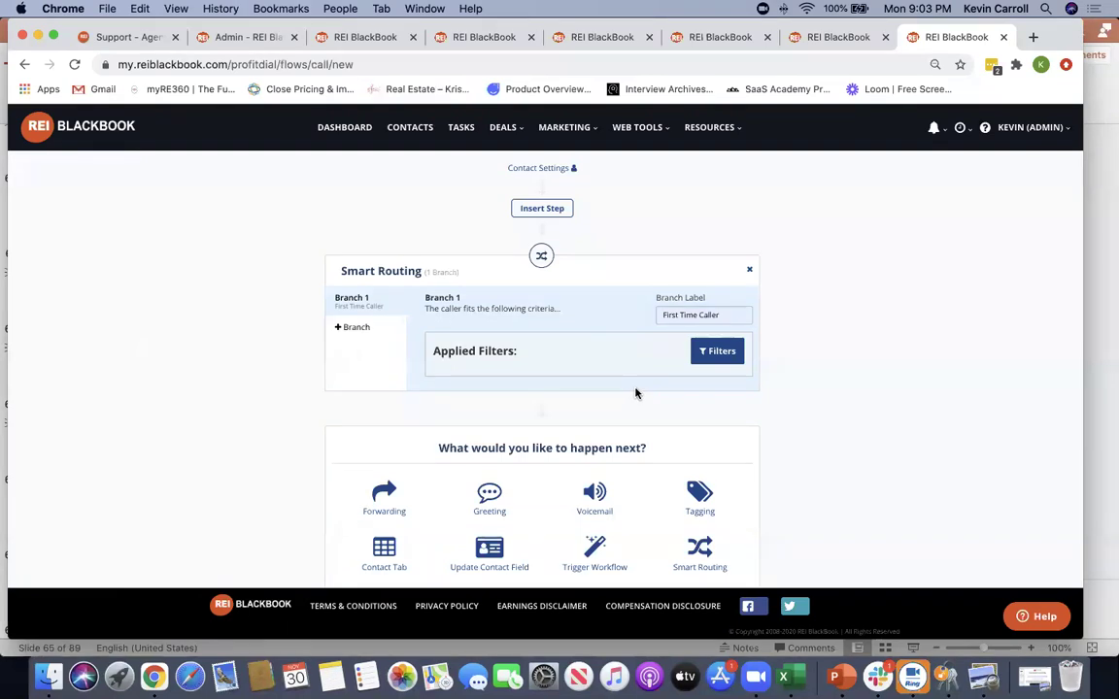
scroll(852, 390, down, 3)
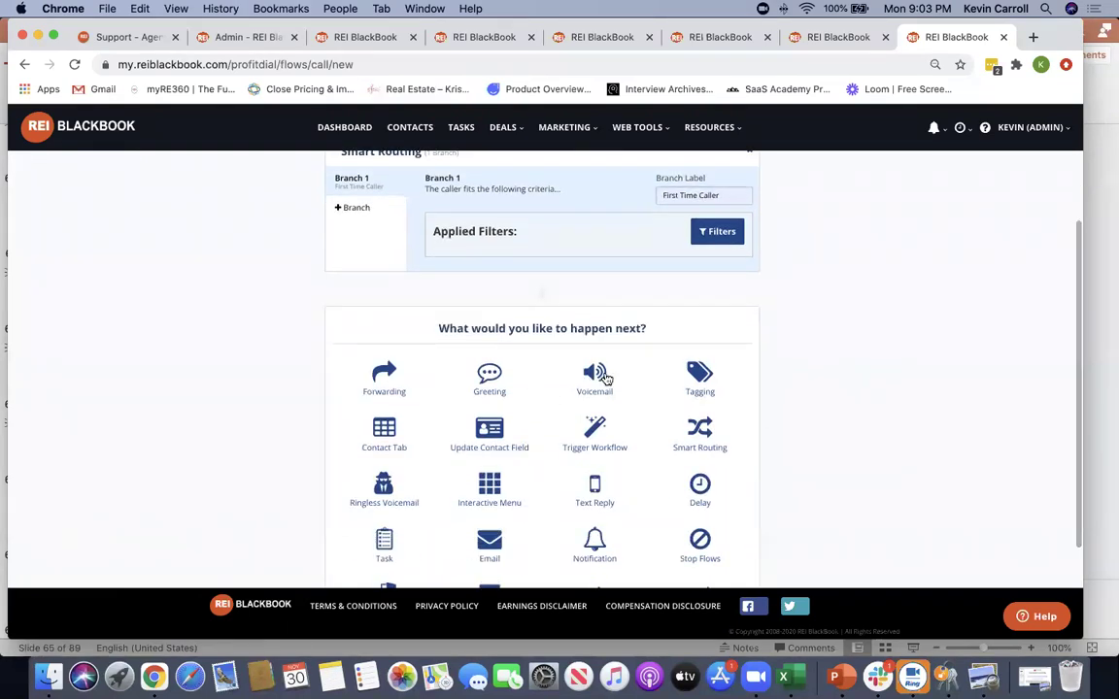
click(594, 376)
scroll(637, 374, down, 3)
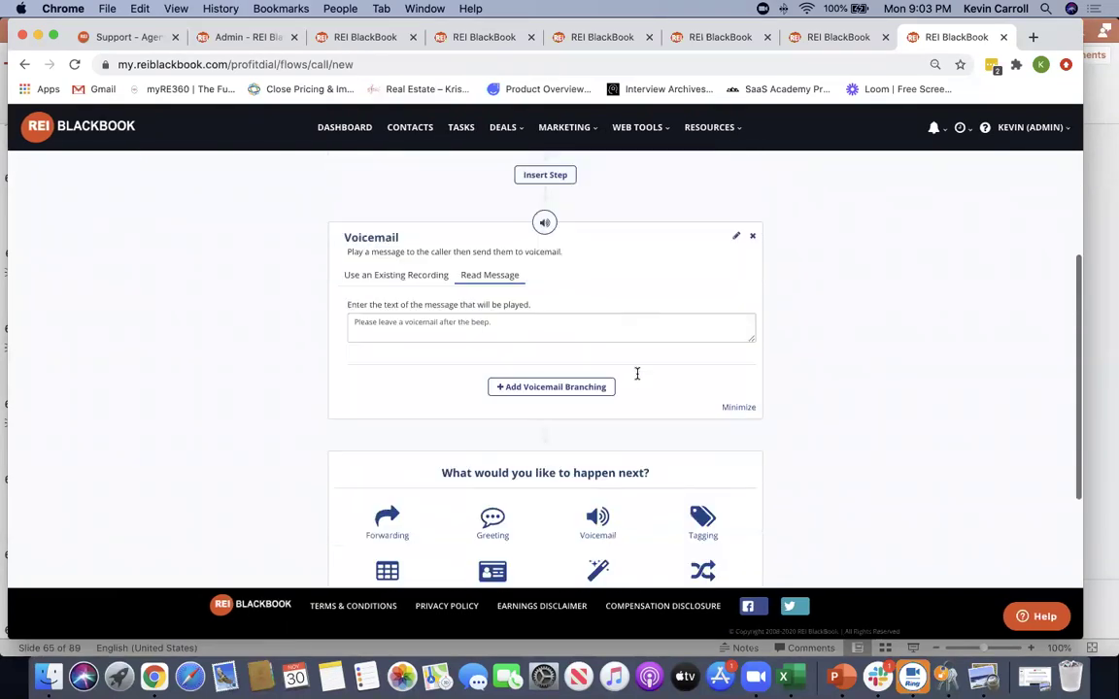
scroll(637, 379, up, 2)
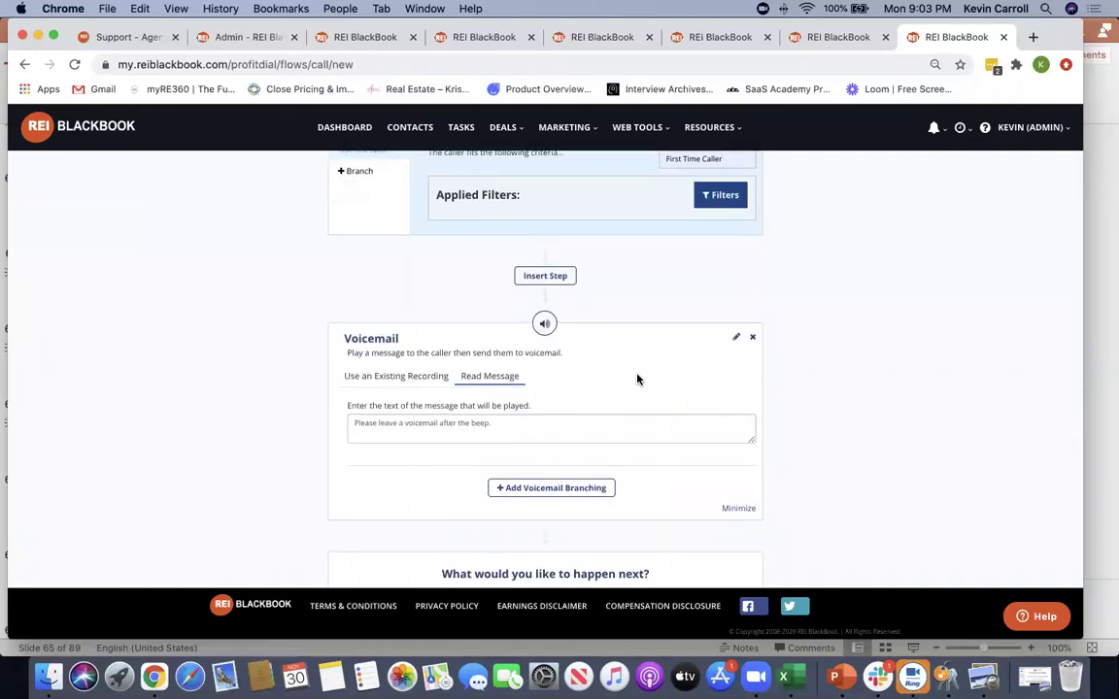
scroll(637, 378, down, 2)
scroll(637, 379, up, 4)
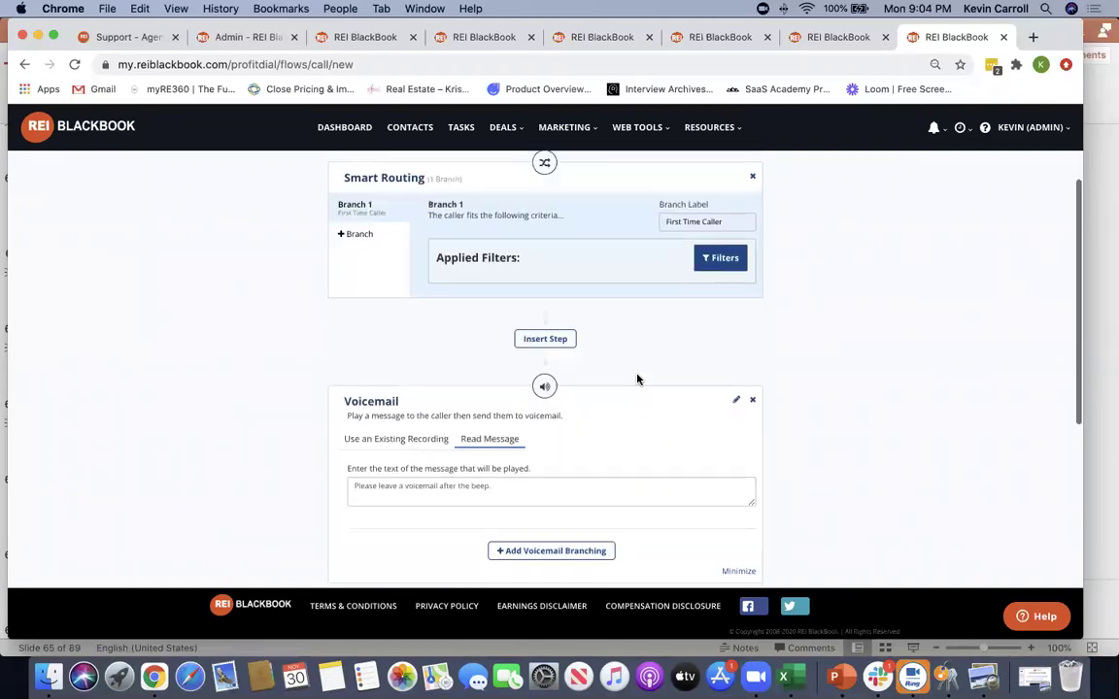
Add a second branch labelled 'Repeat Caller' that uses Forwarding
click(365, 288)
click(670, 278)
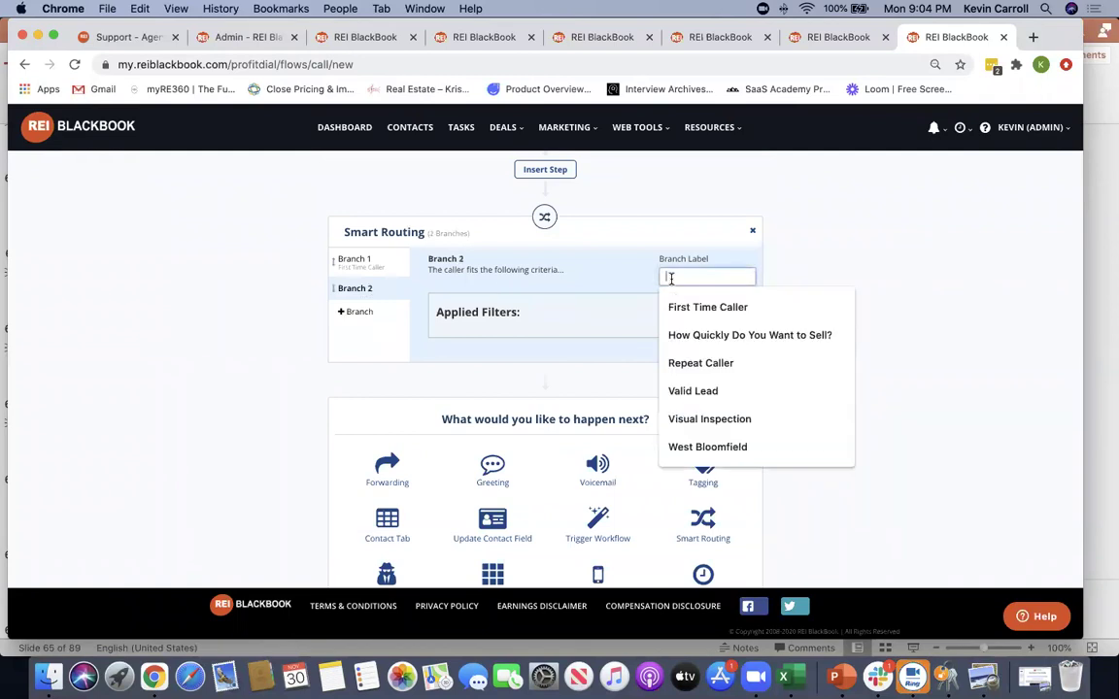
click(809, 366)
scroll(868, 375, down, 1)
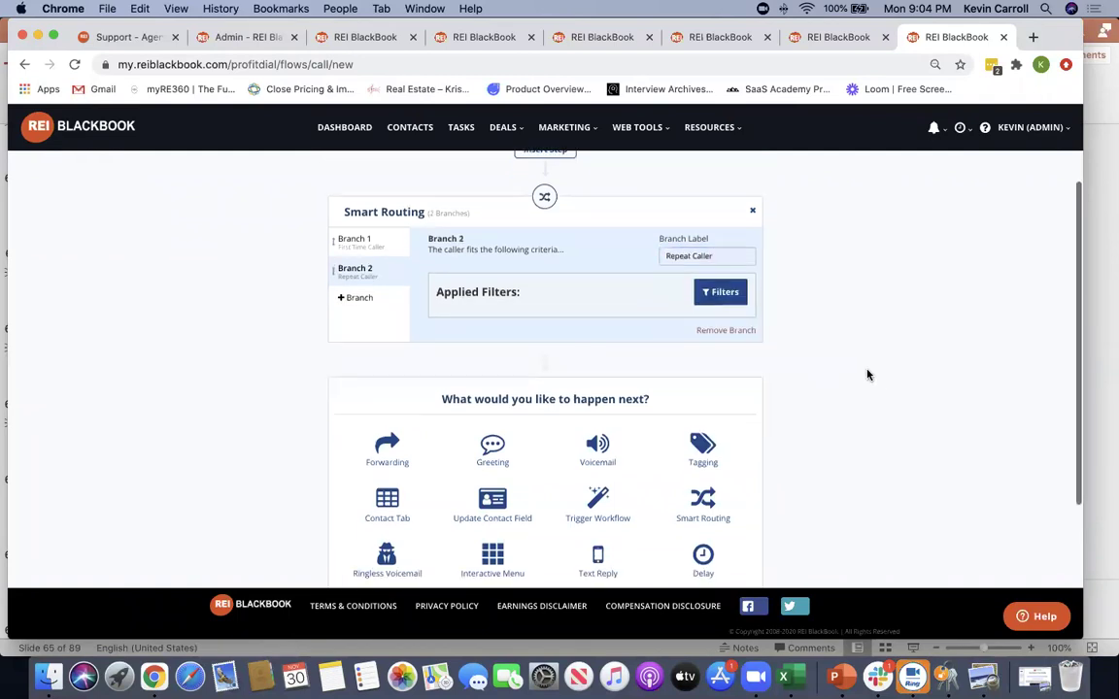
scroll(866, 375, down, 5)
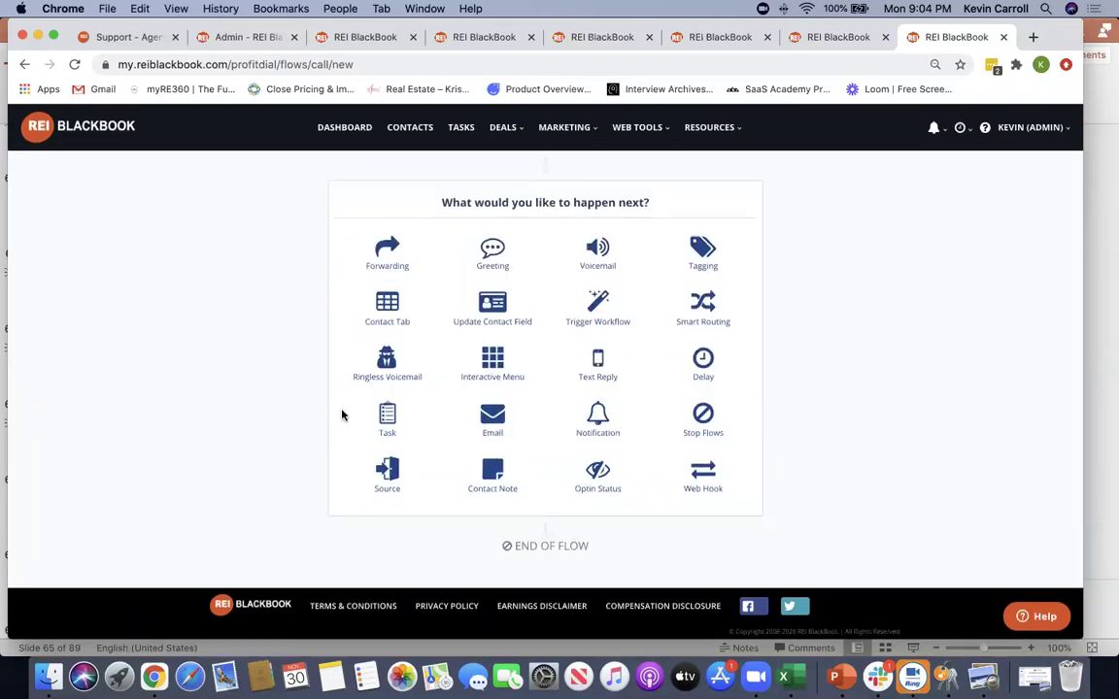
click(387, 253)
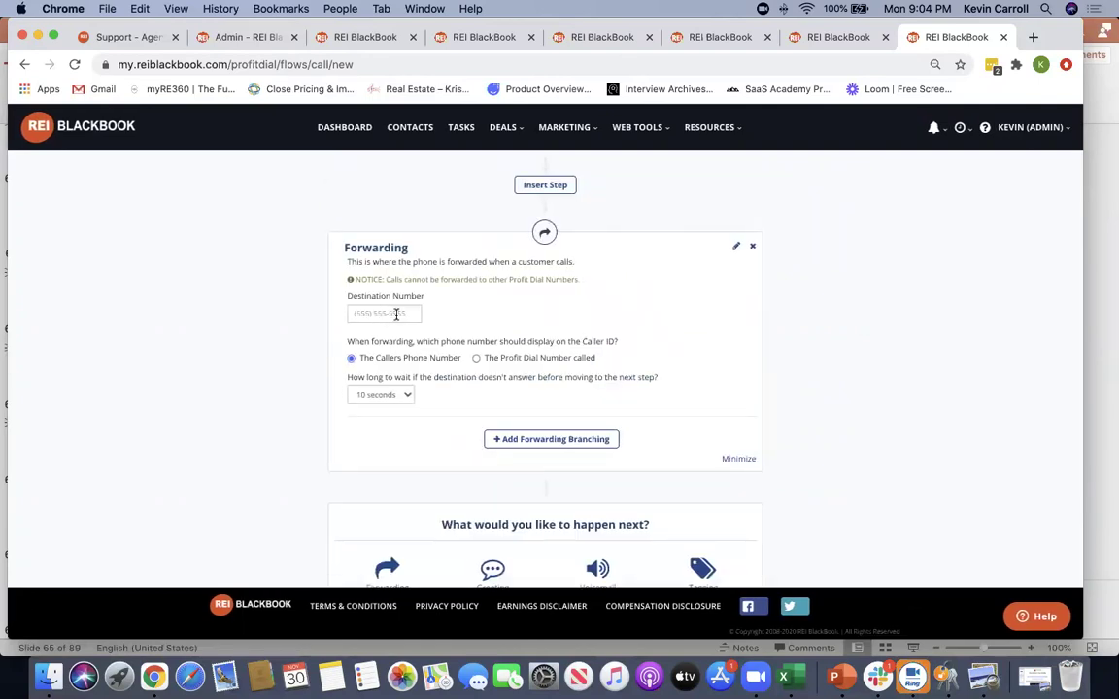
Add a third, unlabelled routing branch
scroll(396, 313, up, 4)
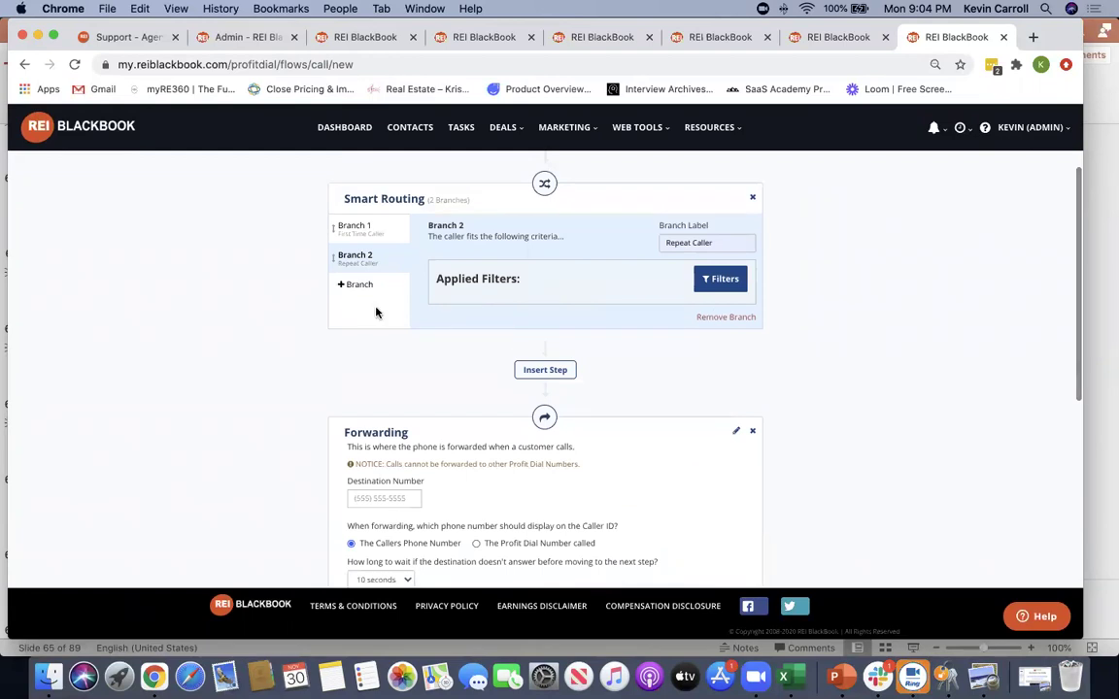
click(362, 286)
click(695, 243)
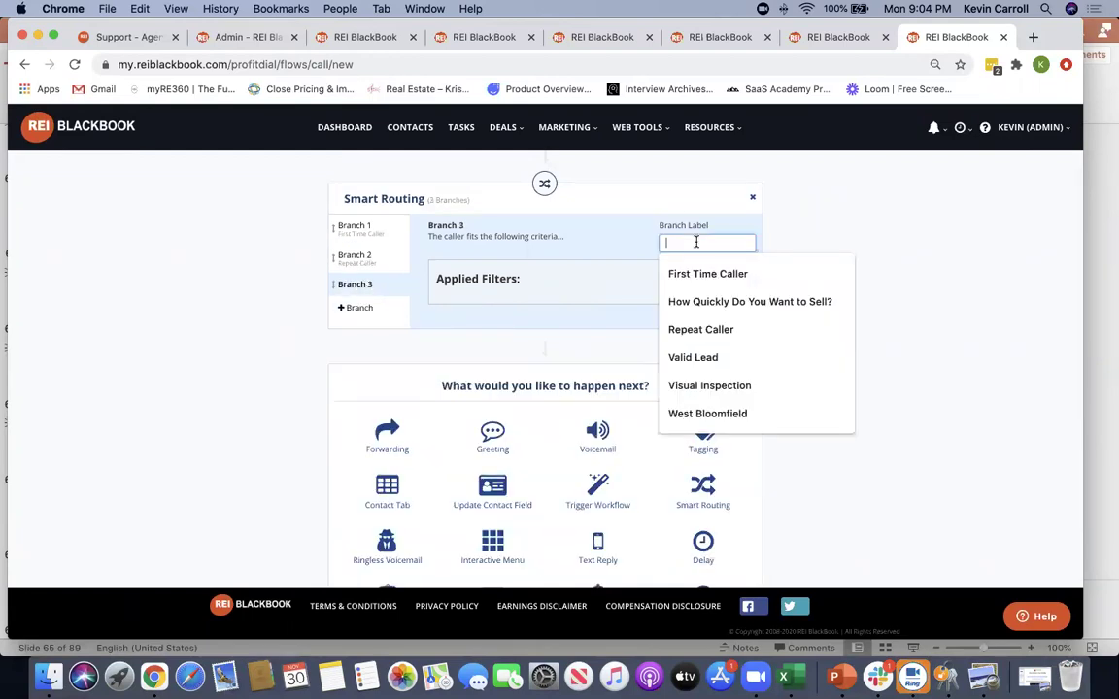
click(561, 294)
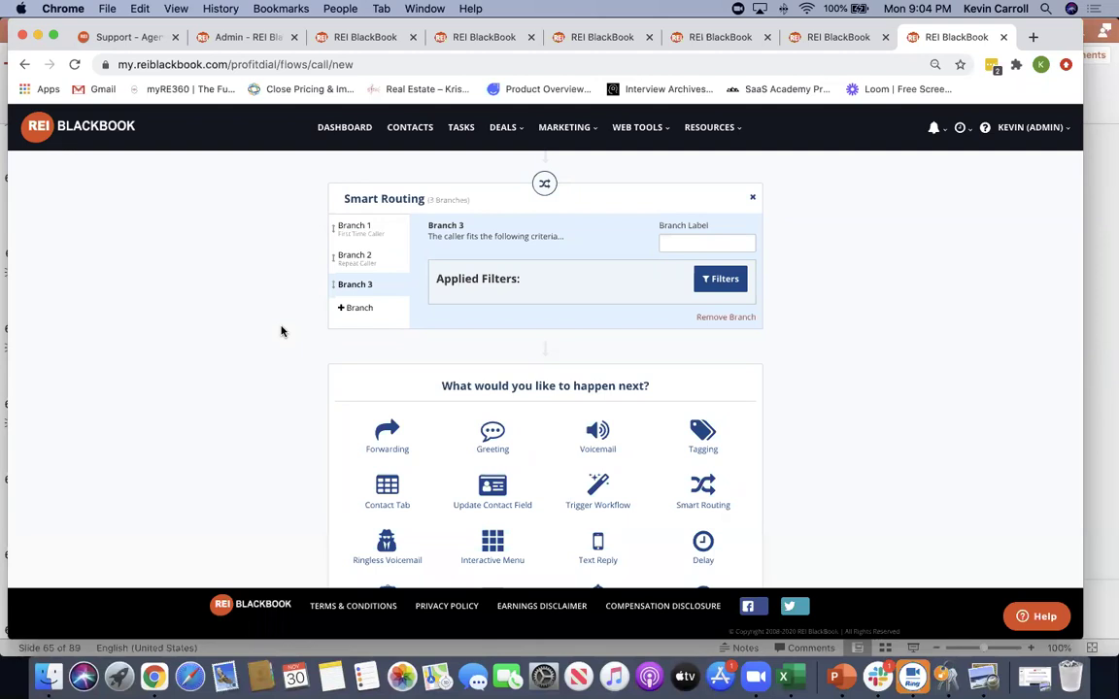
Remove the Smart Routing step from the Direct Mail flow
click(755, 201)
scroll(858, 321, up, 3)
scroll(858, 321, down, 5)
scroll(857, 322, up, 5)
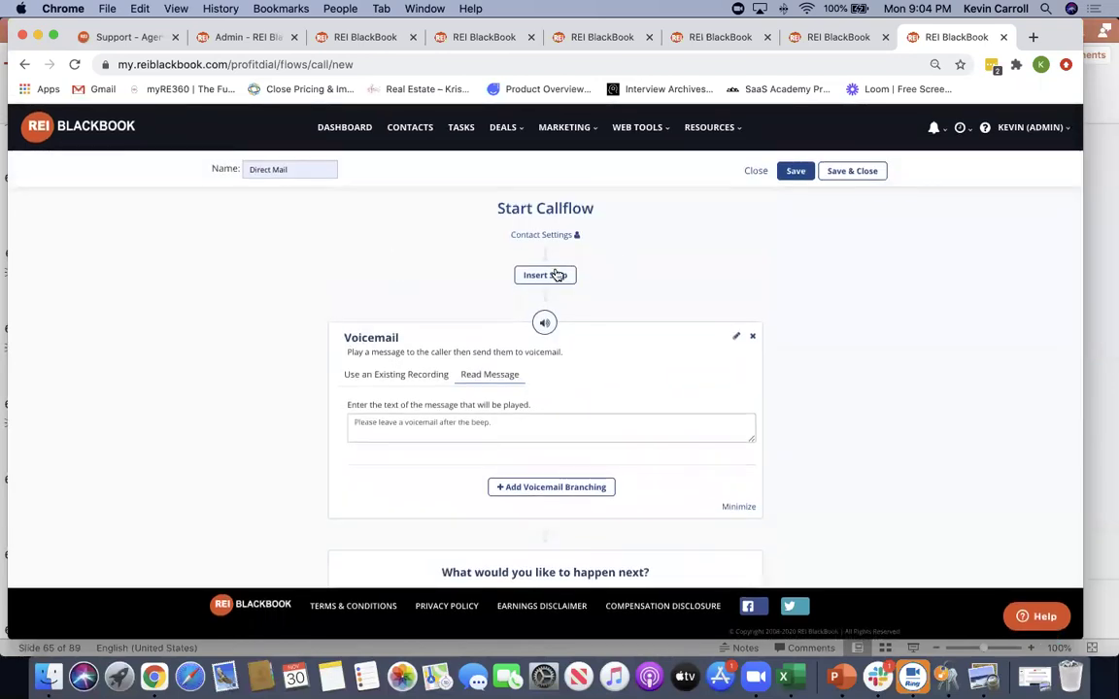
Insert a Tagging step at the start that applies the 'Direct Mail Seller lead' tag
click(555, 275)
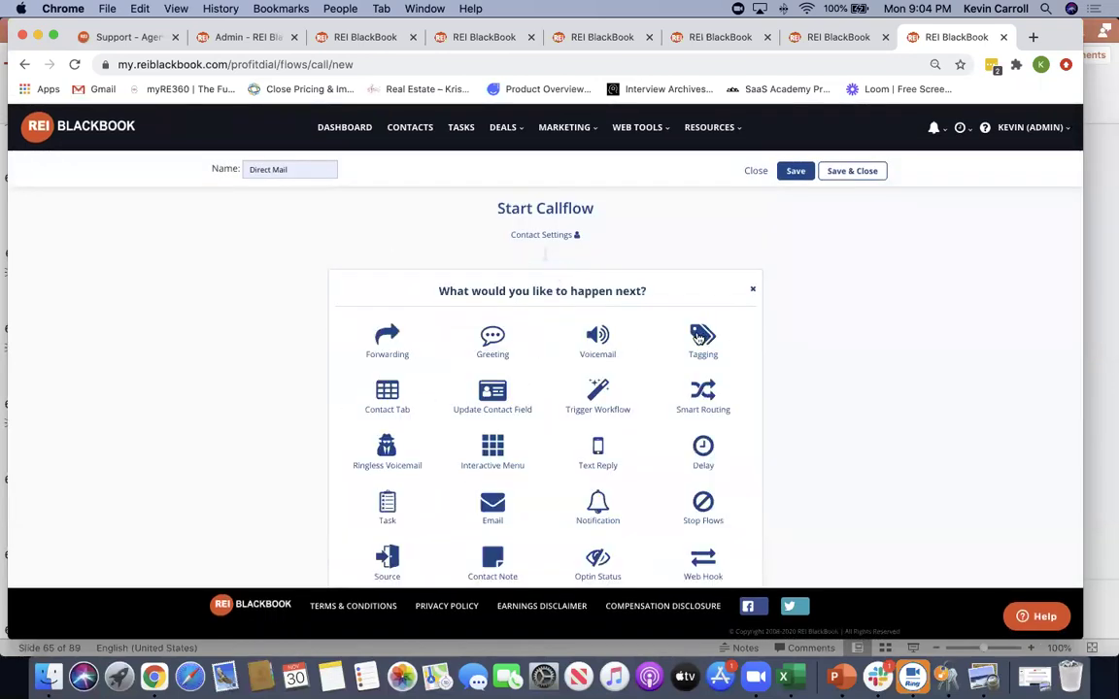
click(697, 337)
click(427, 392)
text(dir4)
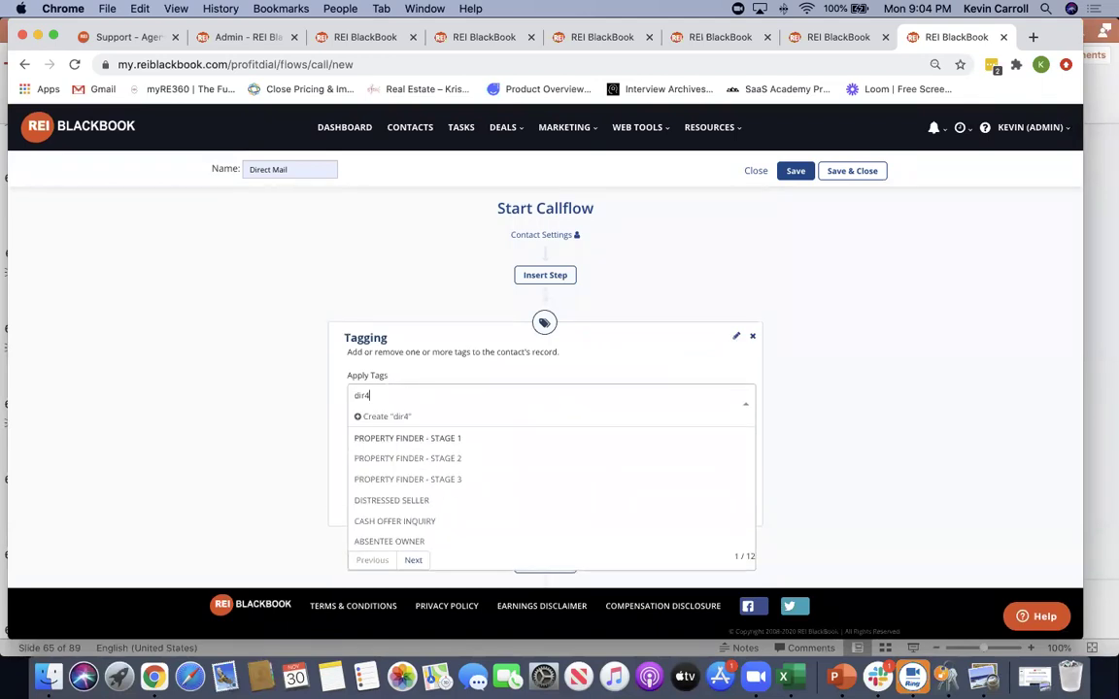
key(BackSpace)
text(ect mail)
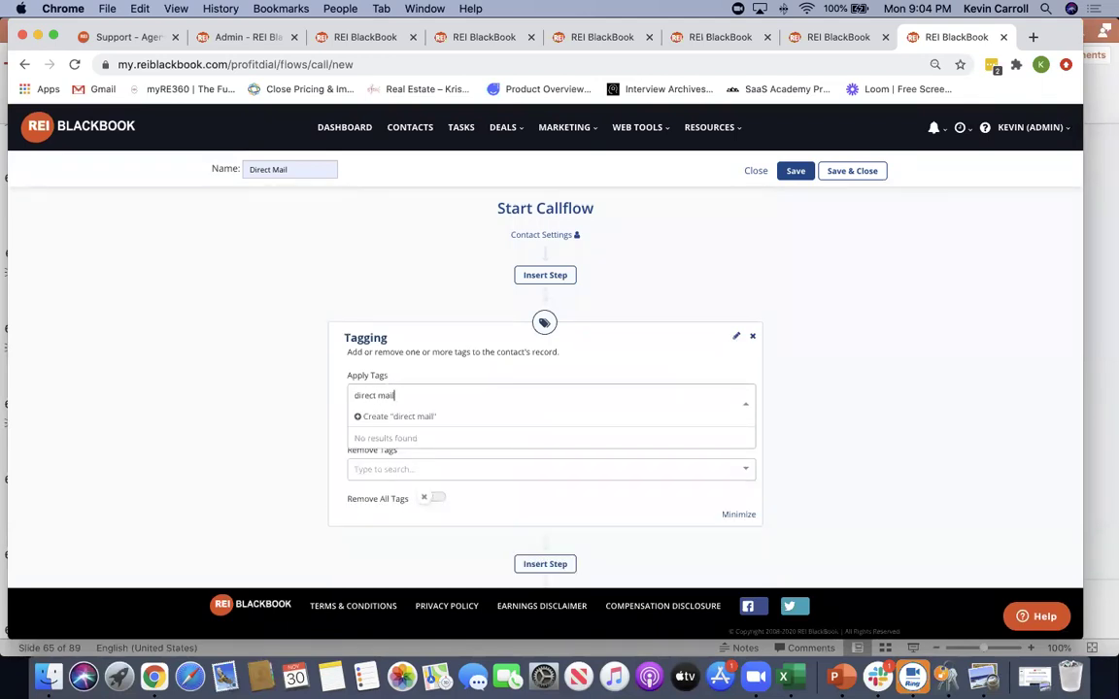
scroll(445, 432, down, 1)
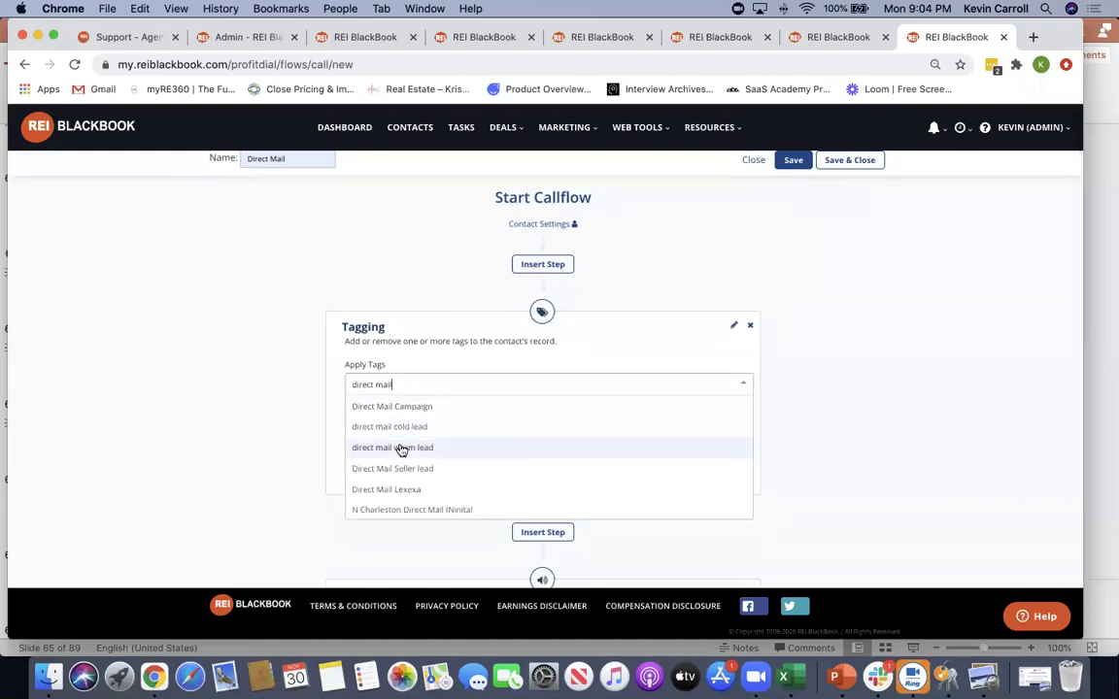
click(394, 468)
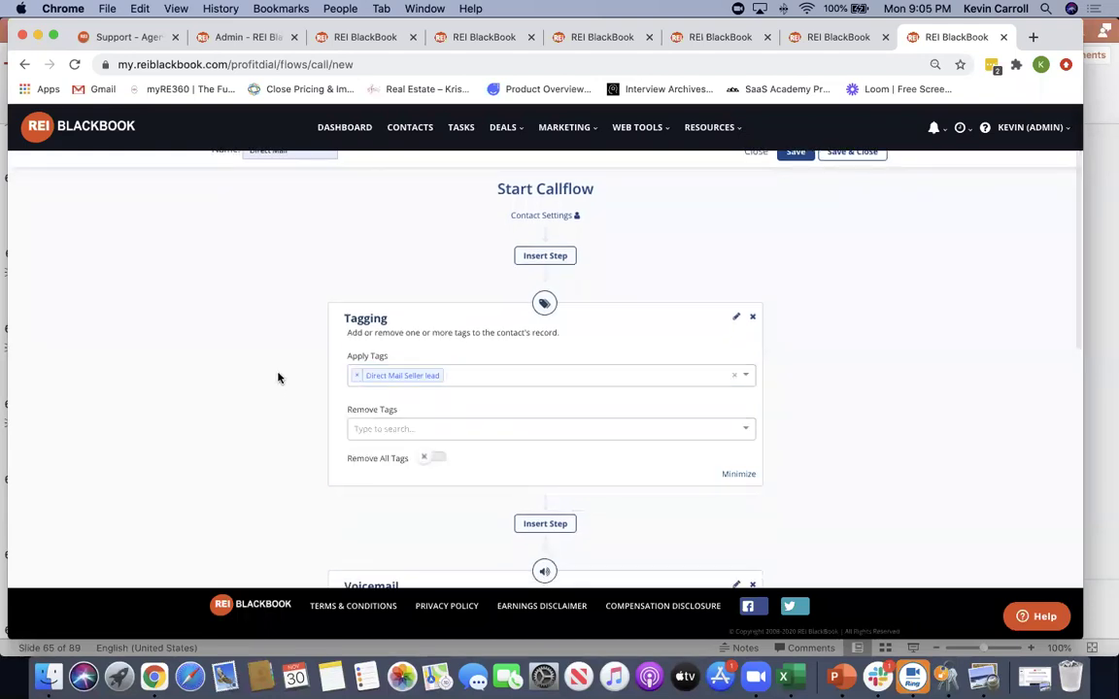
Start searching for a second tag 'Blue Post', then erase the search text
click(497, 379)
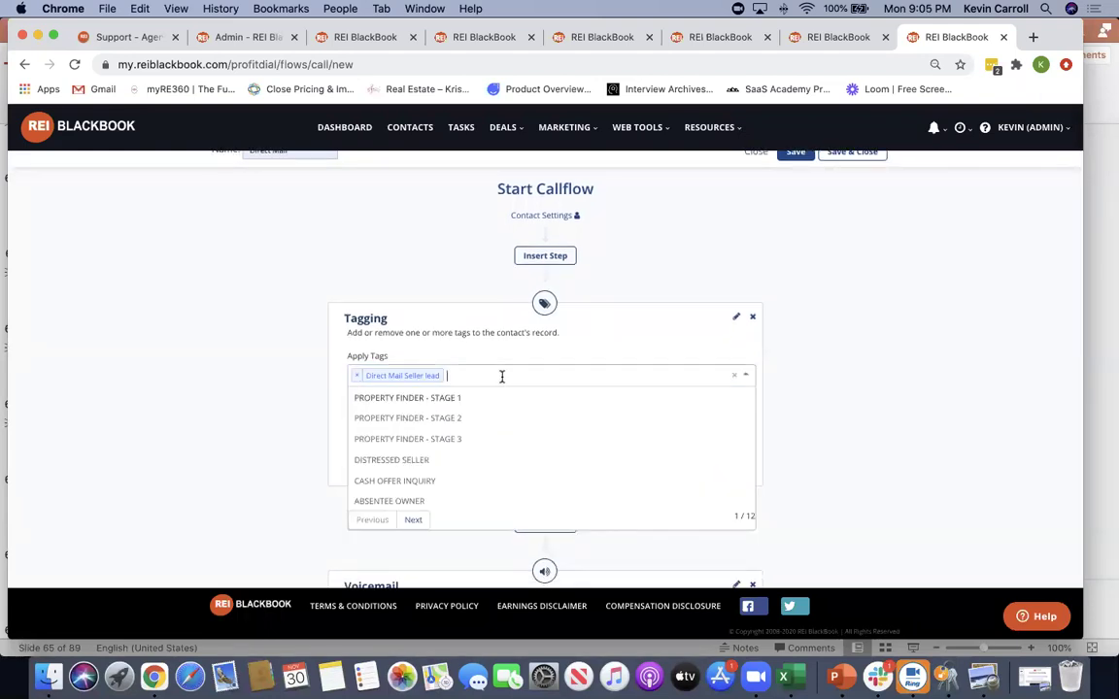
text(Blue Post)
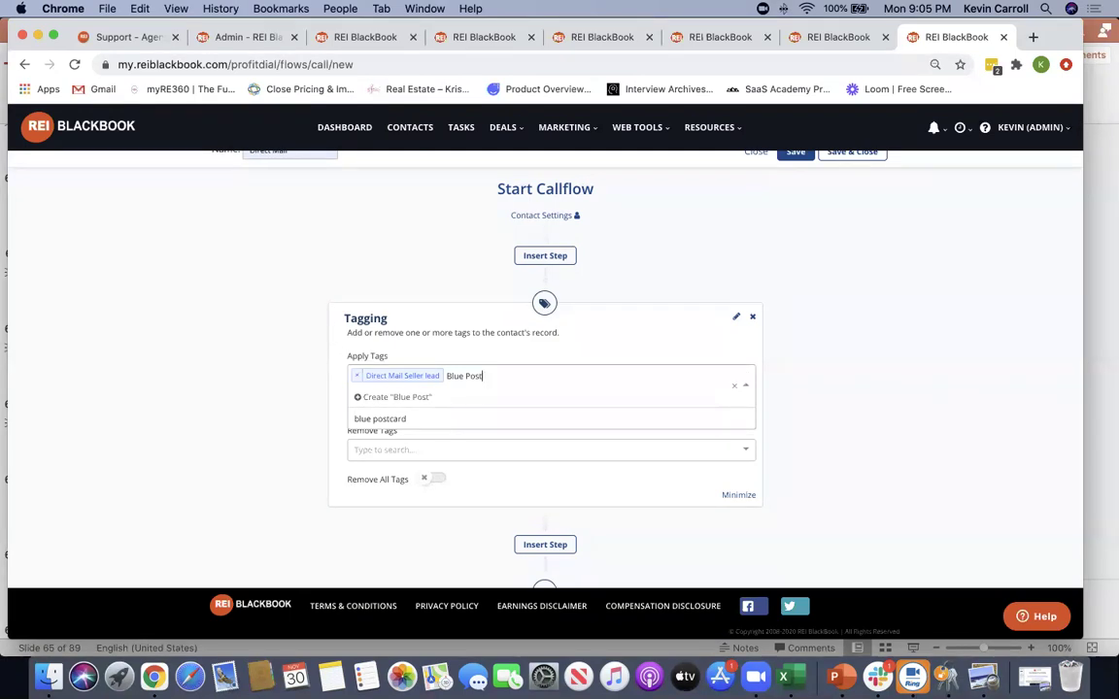
key(BackSpace)
key(BackSpace)
key(BackSpace)
key(BackSpace)
key(BackSpace)
key(BackSpace)
key(BackSpace)
key(BackSpace)
key(BackSpace)
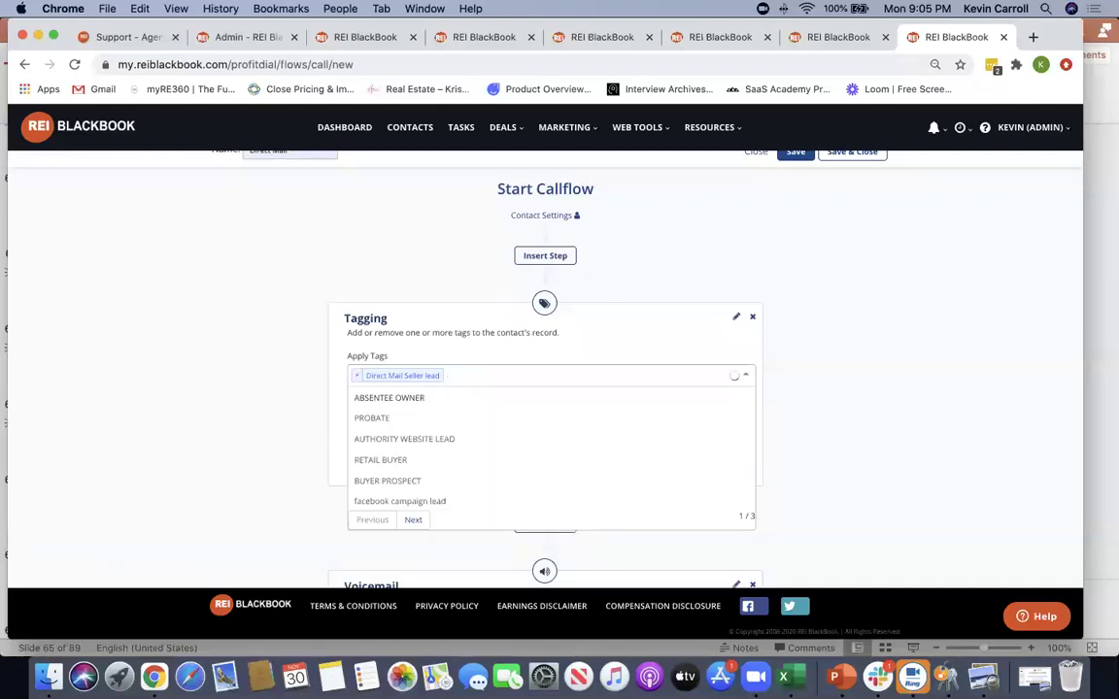
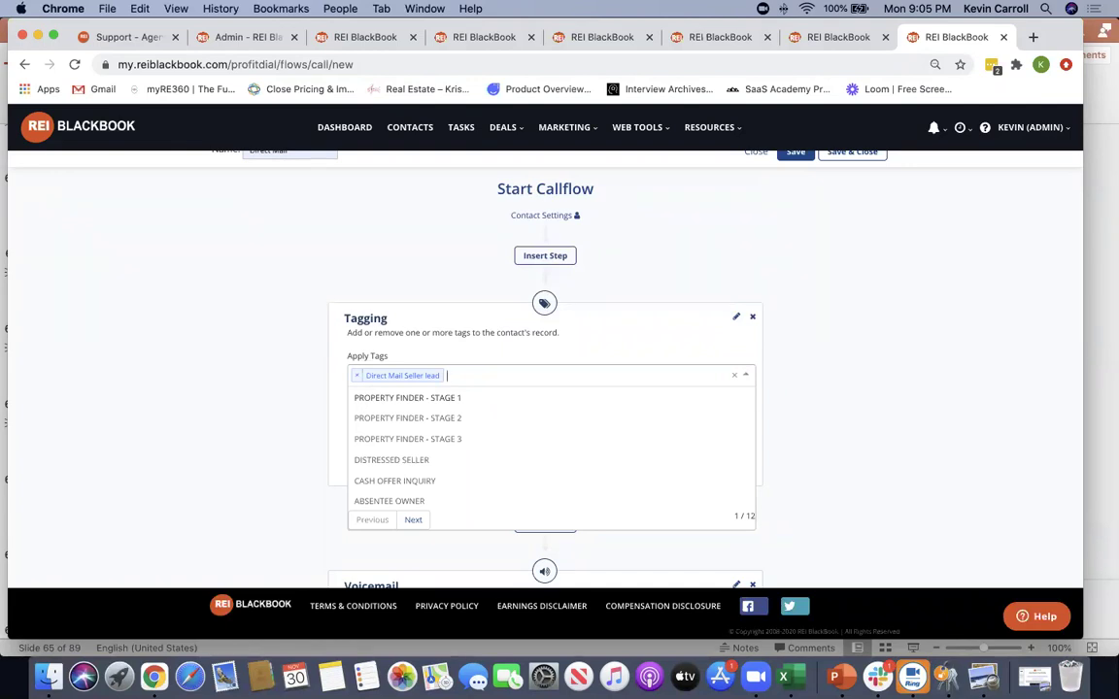
Delete the Voicemail card so the Direct Mail Tagging step leads straight to the next-step choices
click(777, 367)
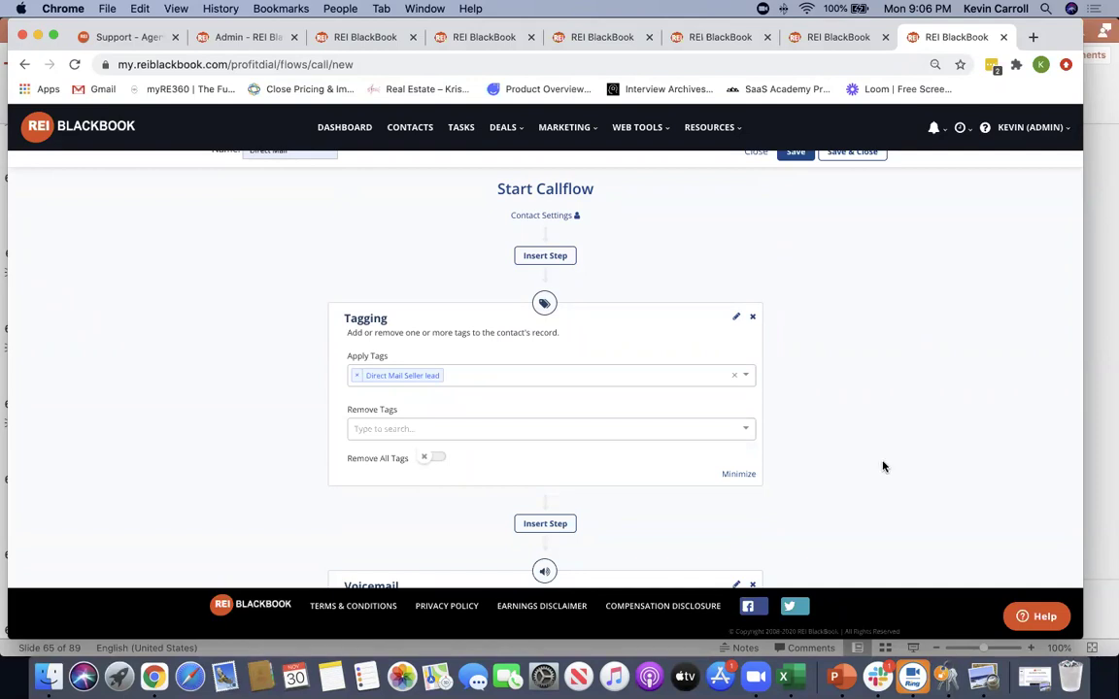
scroll(882, 464, down, 1)
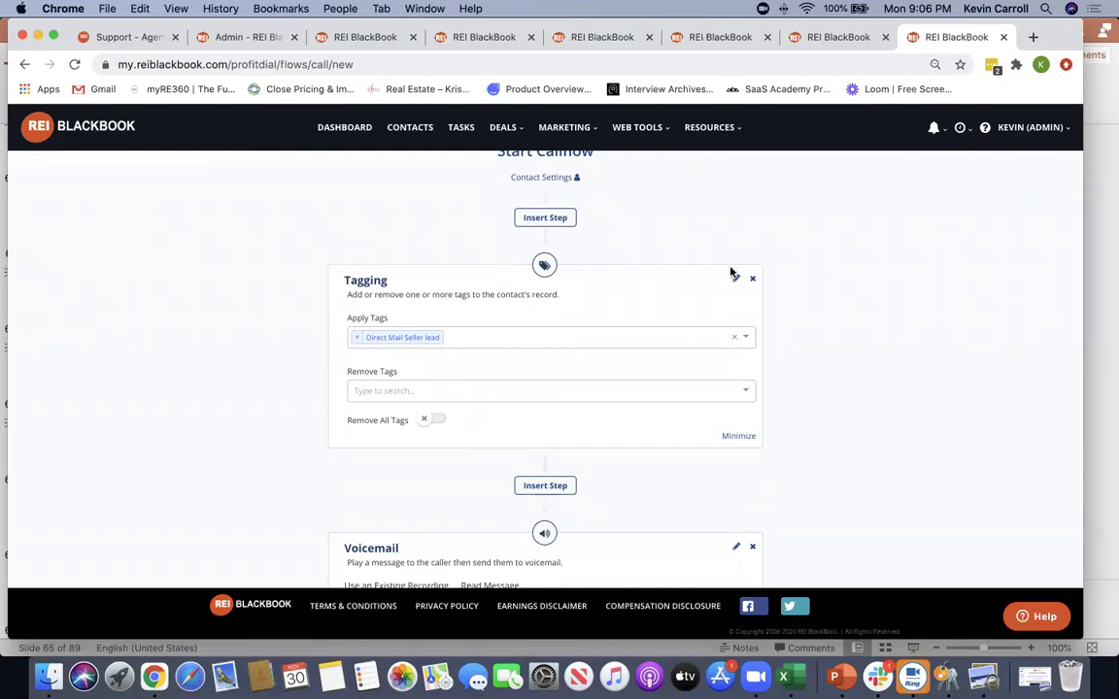
scroll(874, 362, up, 2)
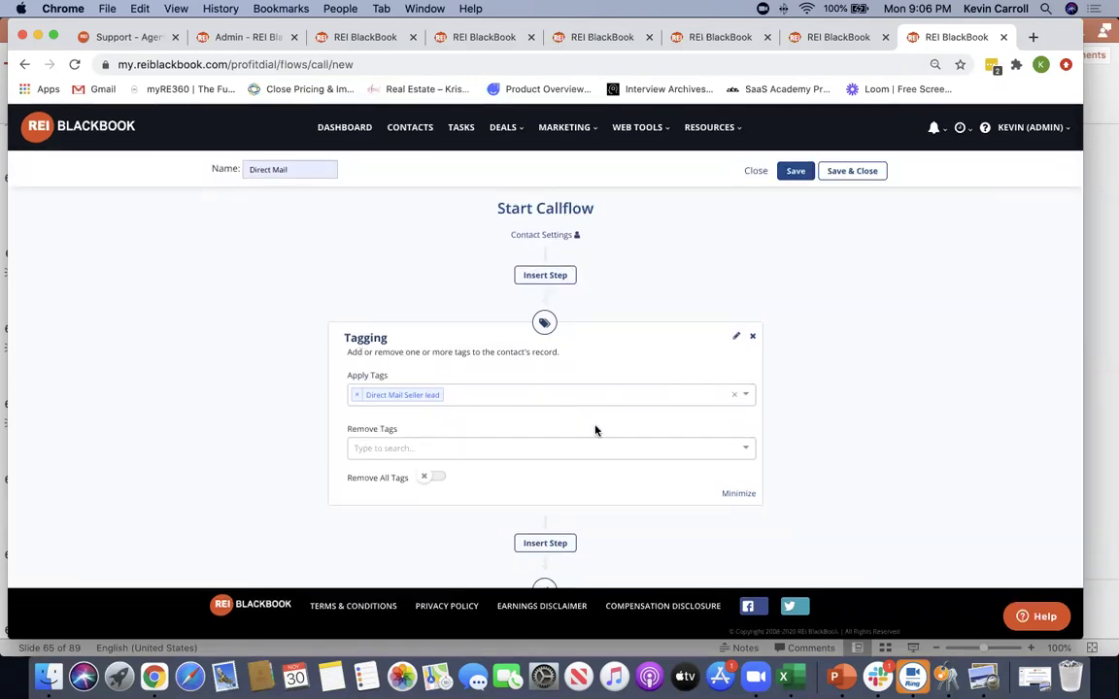
scroll(817, 399, down, 8)
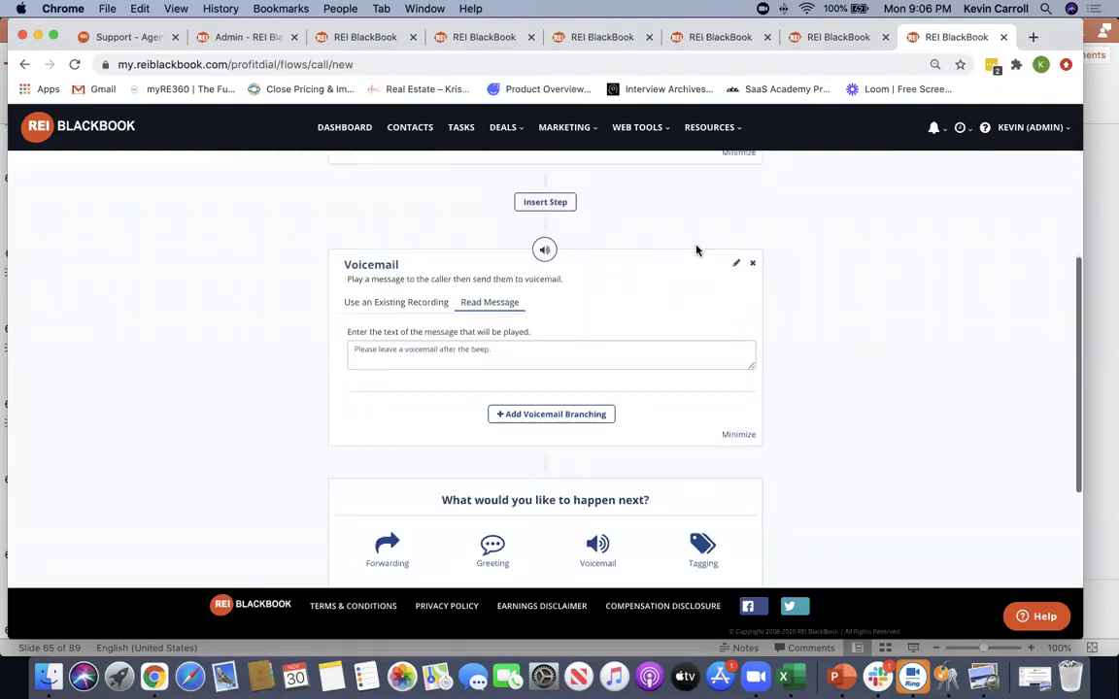
click(752, 263)
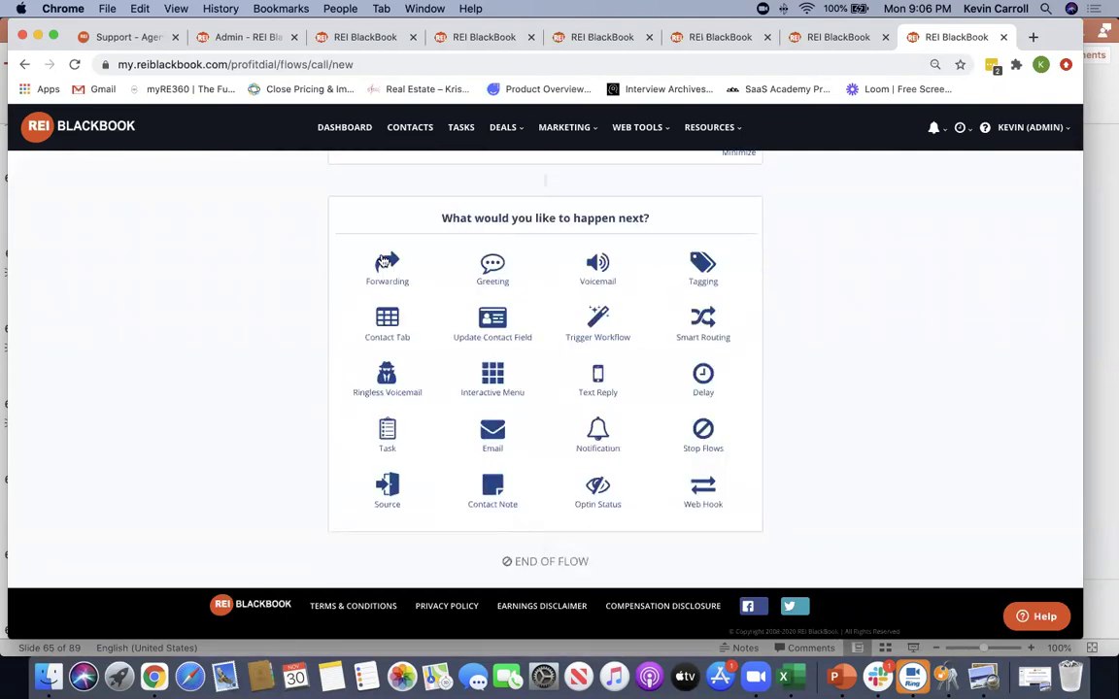
Add a Forwarding step to the destination phone number, showing the Profit Dial number as caller ID
click(386, 262)
click(384, 330)
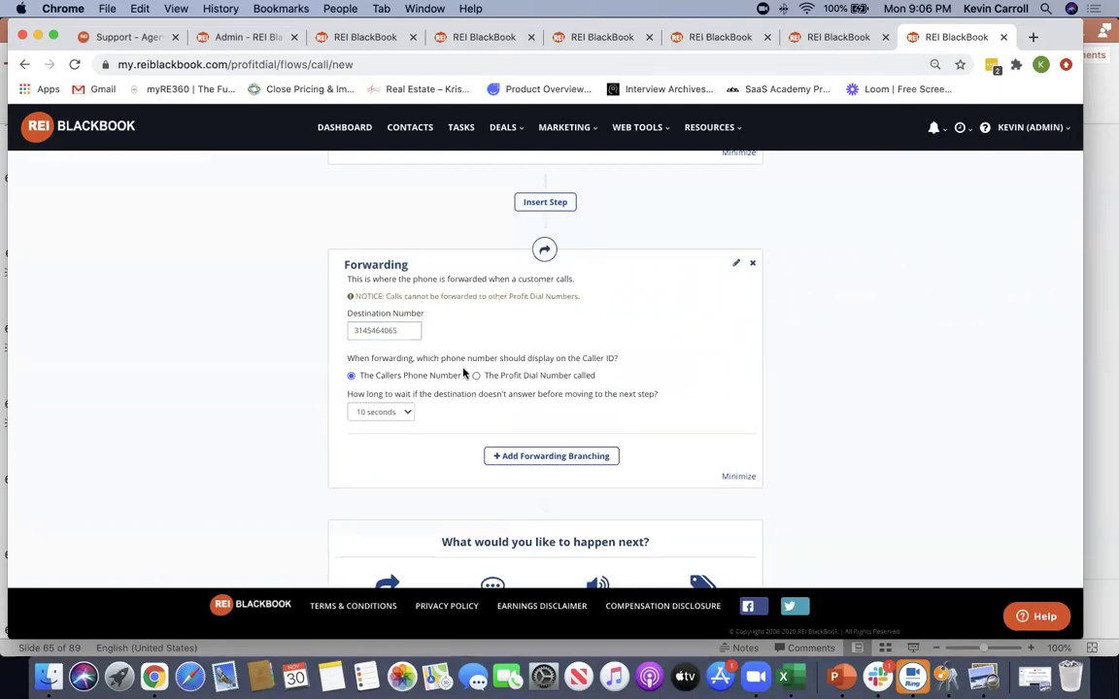
click(475, 376)
drag(596, 378, 483, 381)
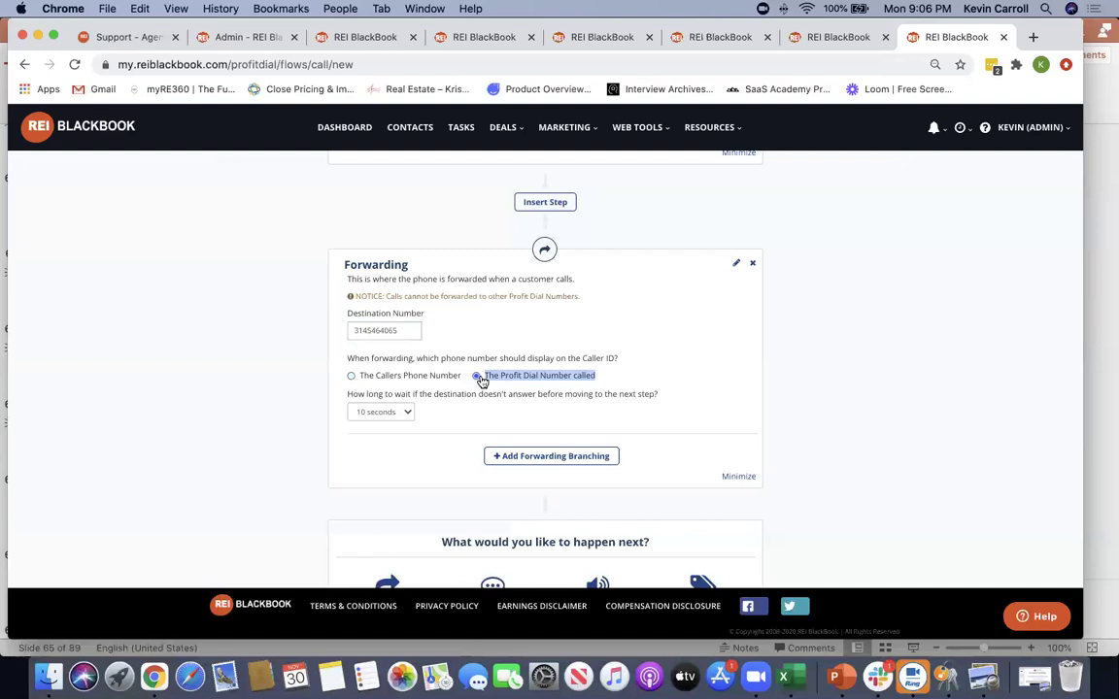
click(597, 377)
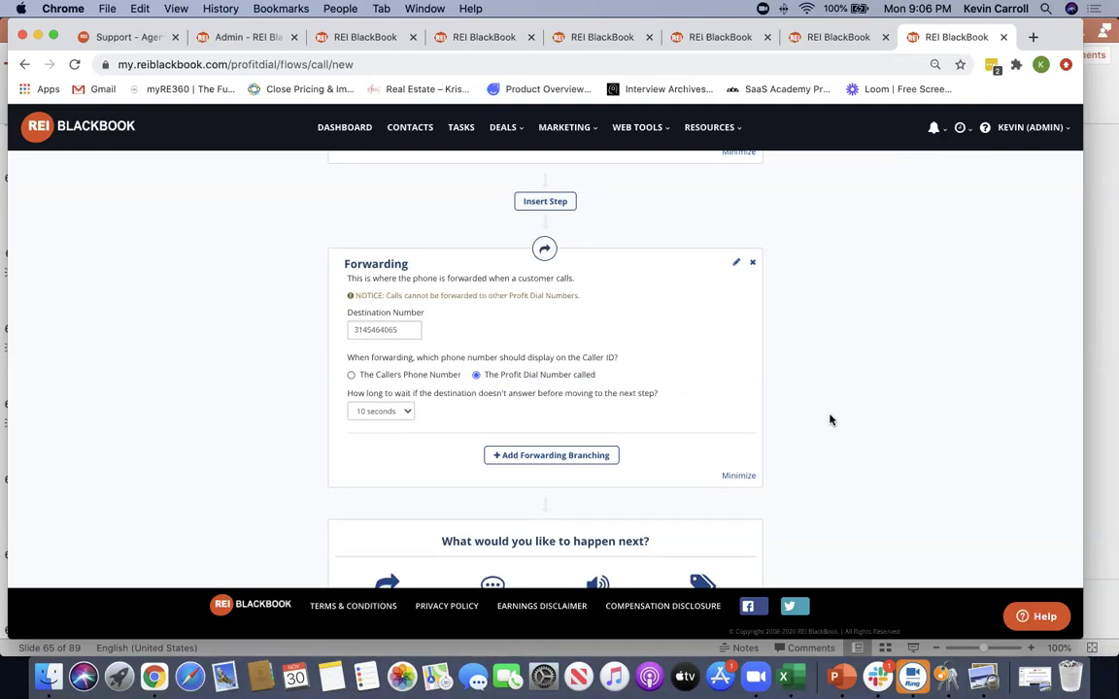
Split the forwarding into Answered and No Answer branches
scroll(829, 419, down, 3)
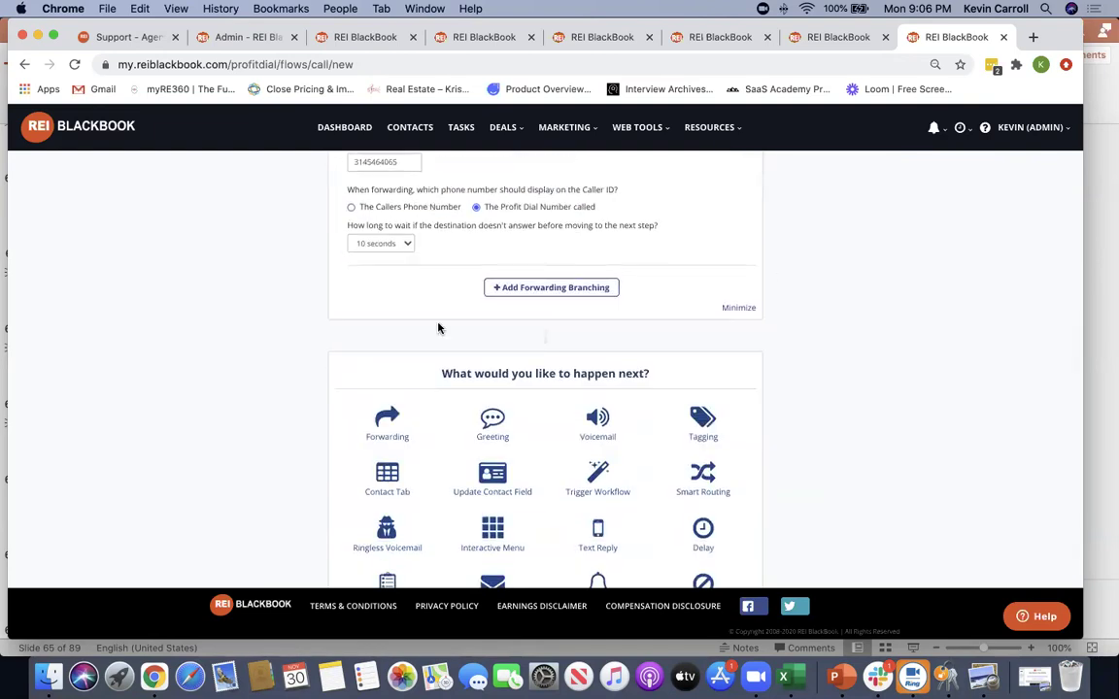
click(523, 286)
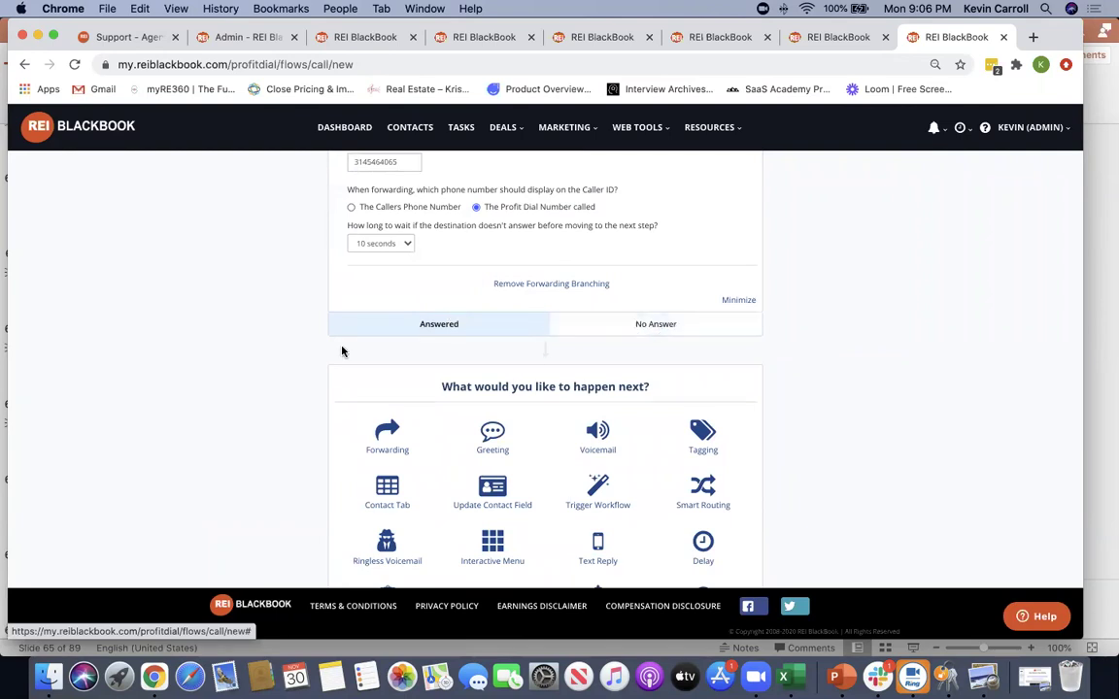
scroll(779, 491, down, 2)
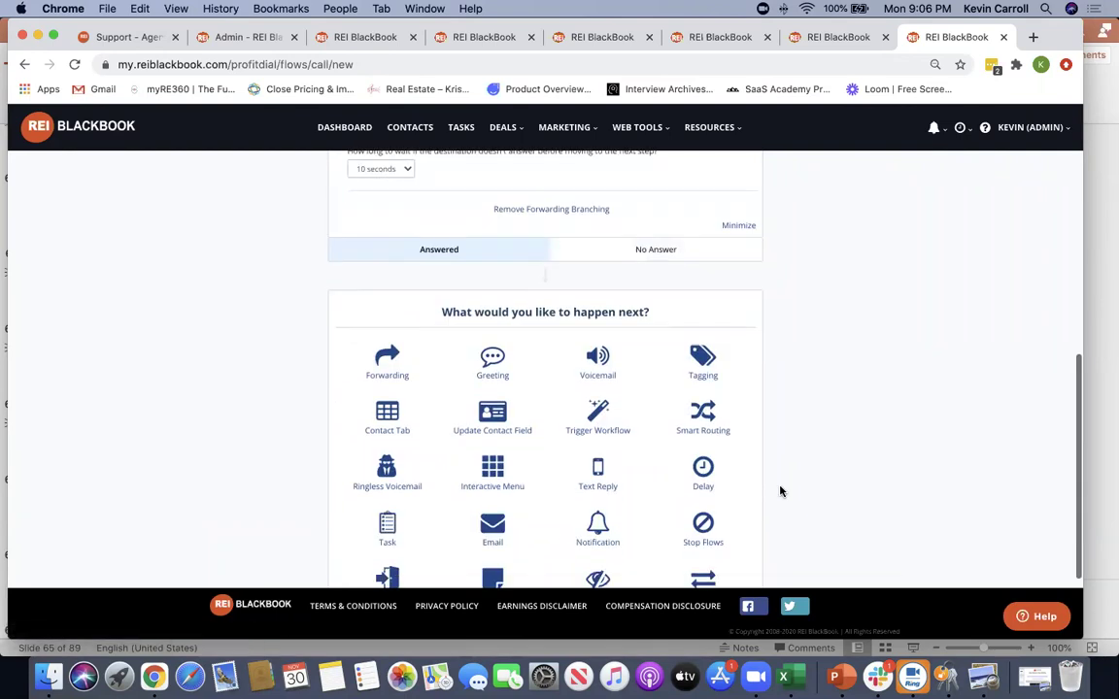
scroll(364, 474, down, 2)
scroll(408, 474, up, 2)
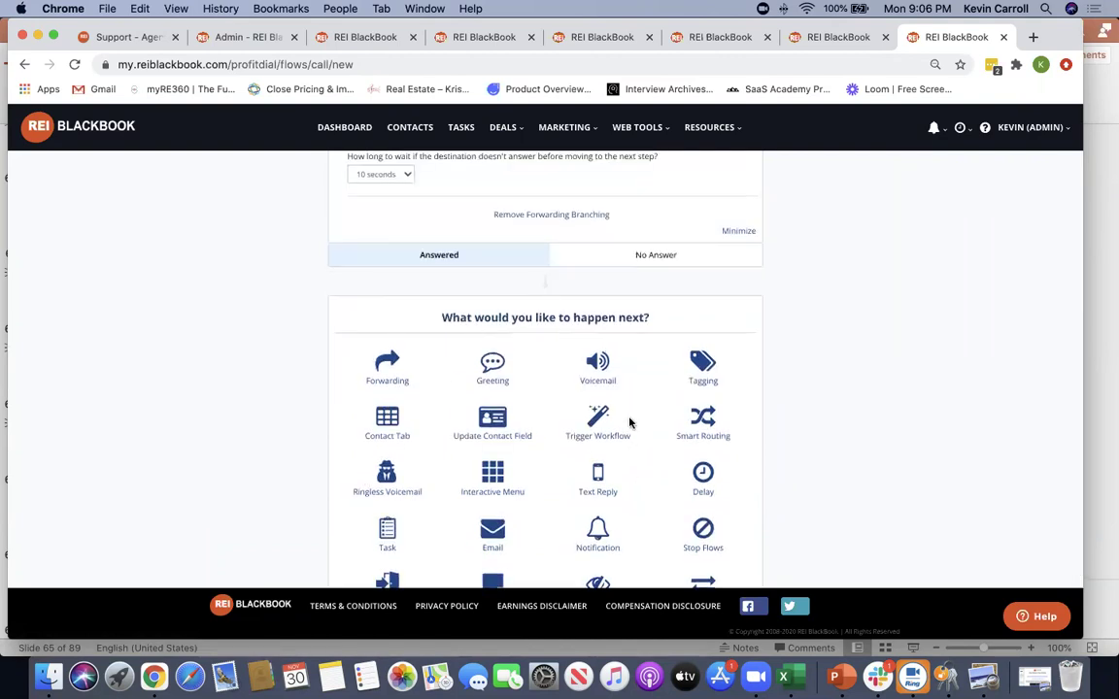
scroll(485, 488, down, 1)
scroll(389, 490, down, 1)
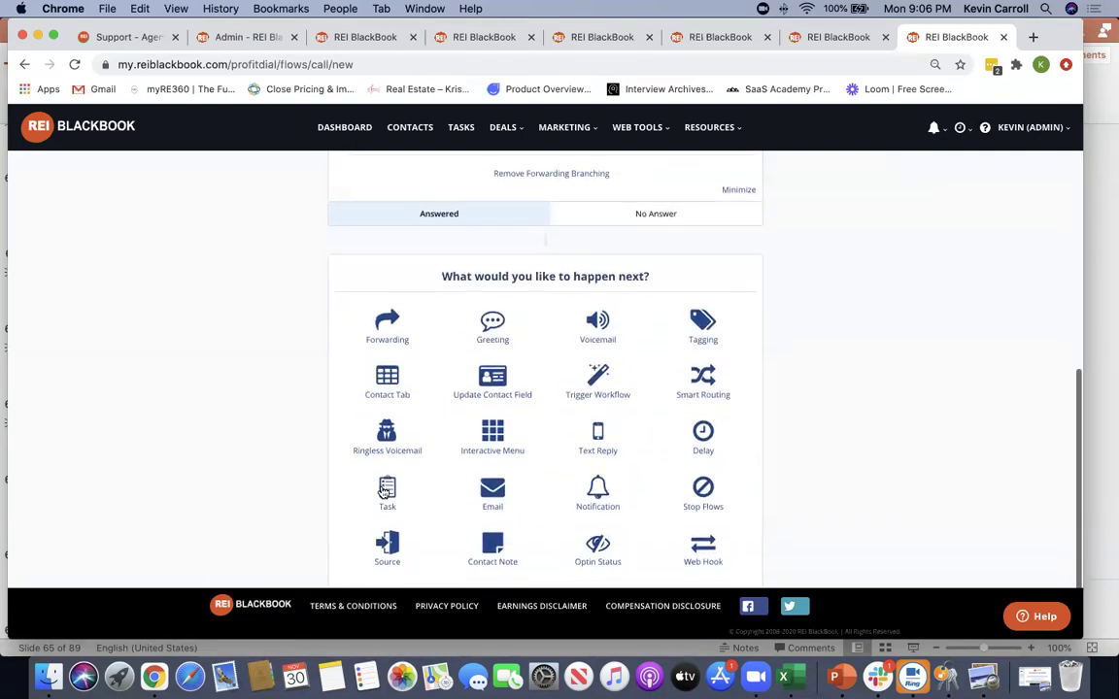
Remove the Answered/No Answer forwarding branches and their steps
click(667, 217)
click(600, 330)
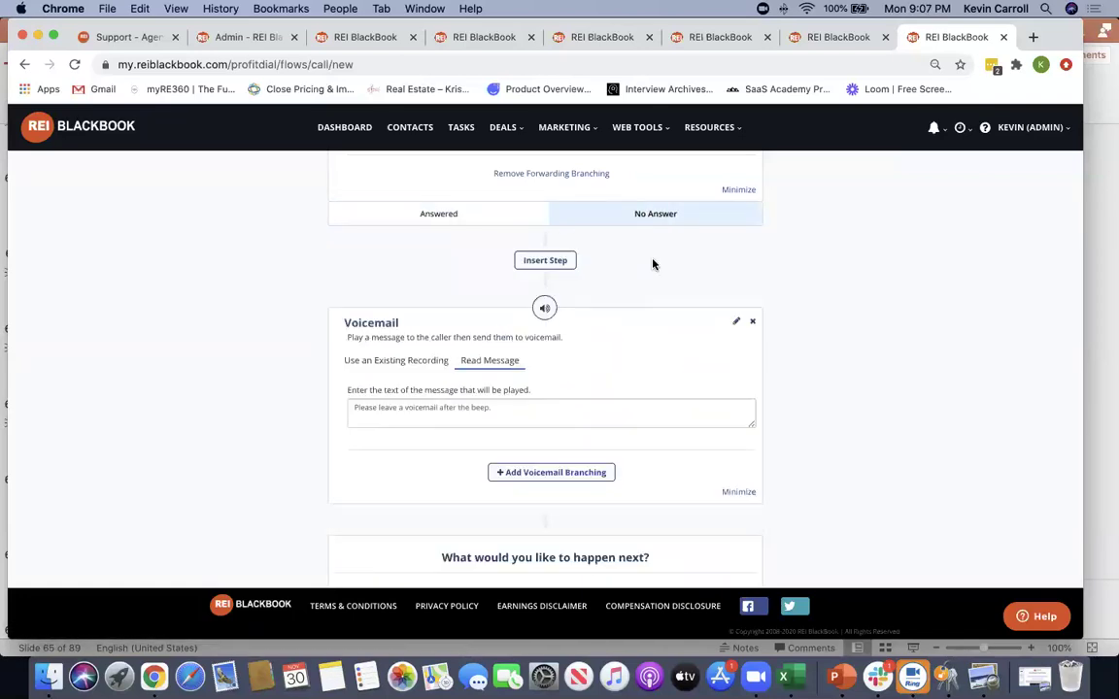
click(556, 174)
scroll(789, 279, up, 3)
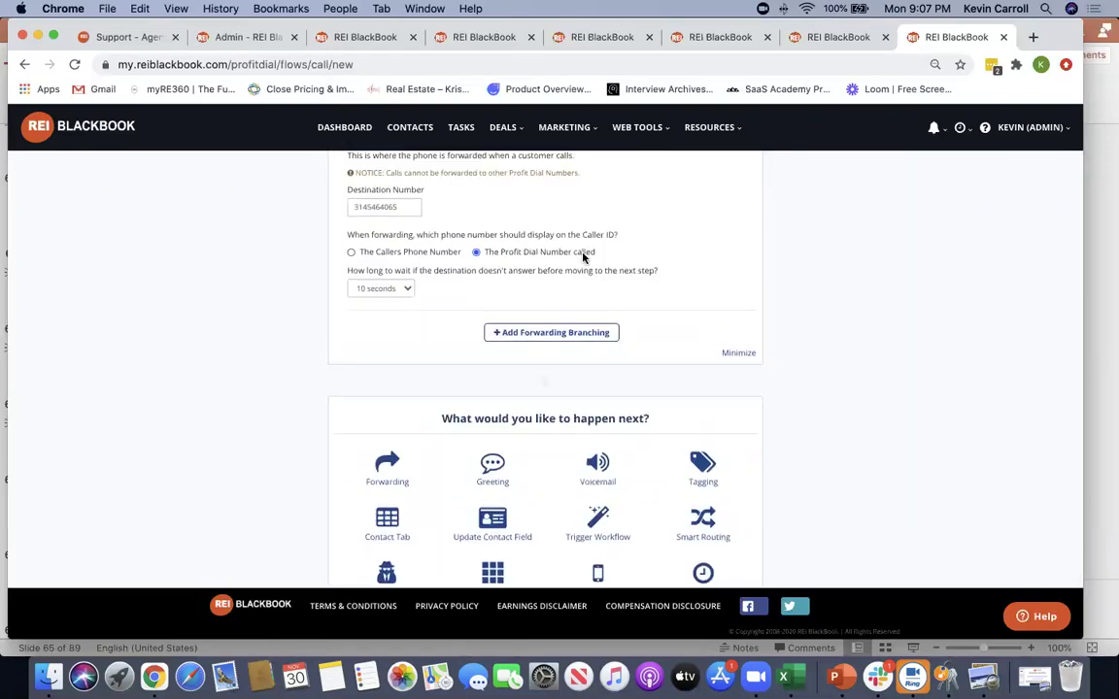
scroll(583, 281, down, 3)
Add a Voicemail step playing the Seller Lead Voicemail Recording, branched into Left Voicemail/No Voicemail
click(597, 343)
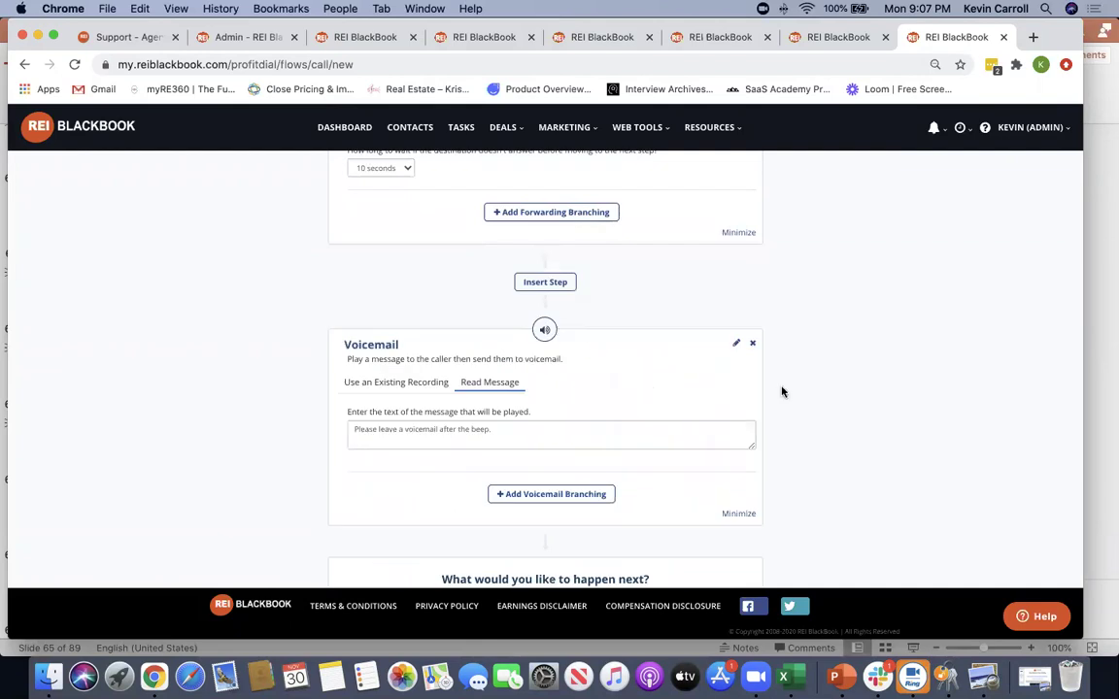
scroll(824, 400, down, 2)
click(377, 290)
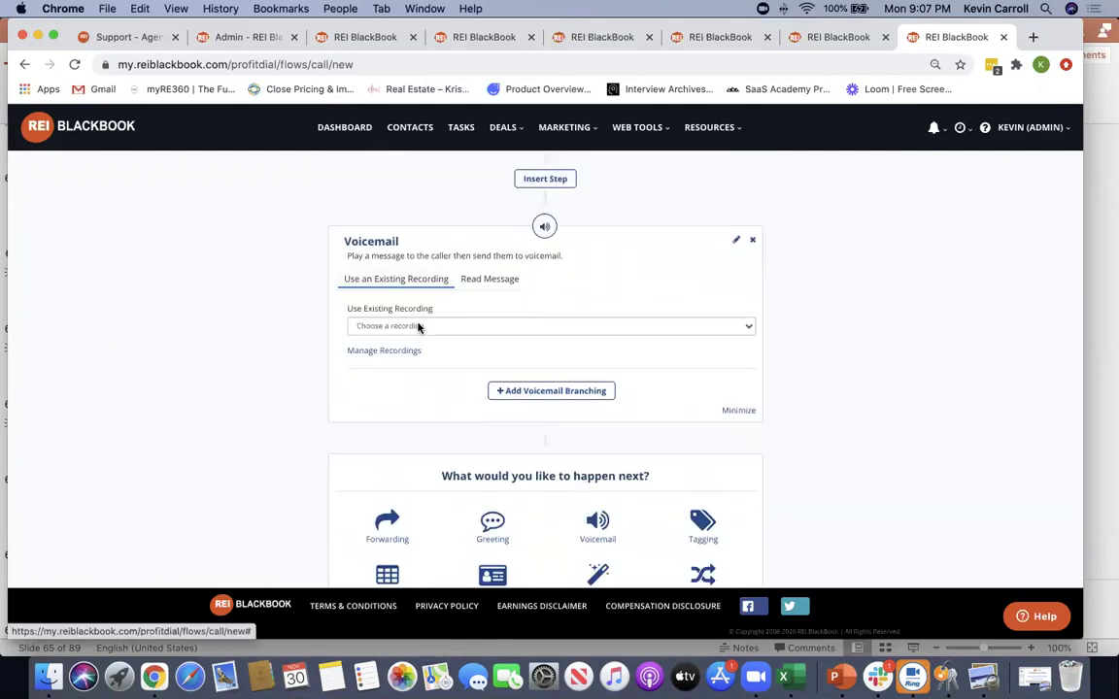
click(417, 328)
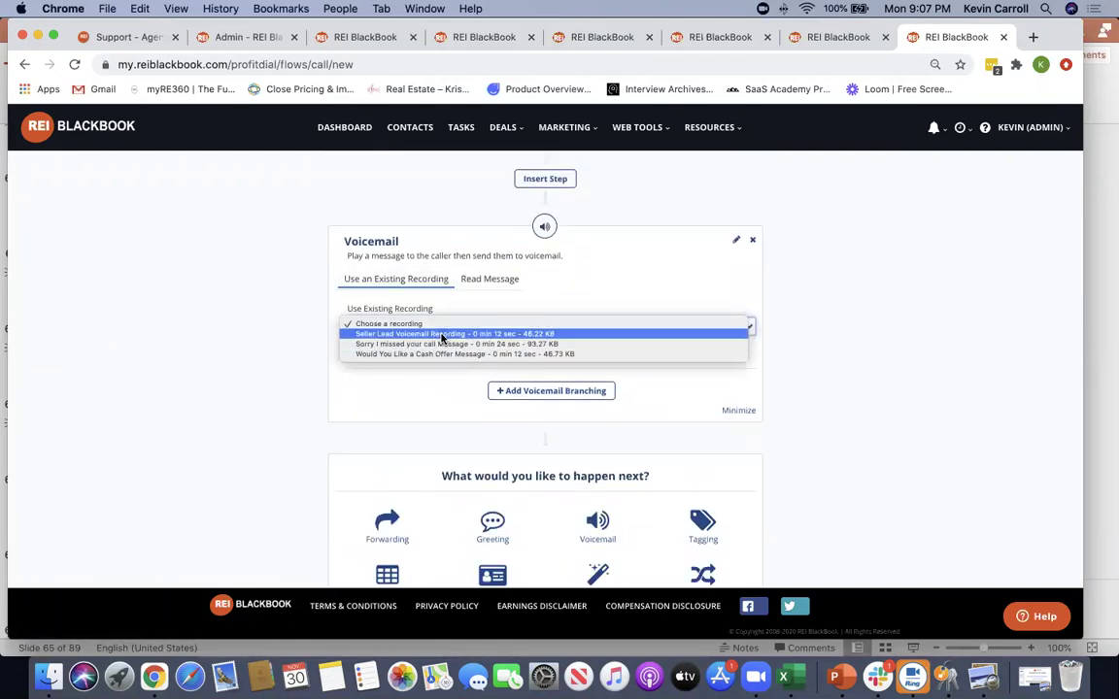
click(445, 334)
click(580, 390)
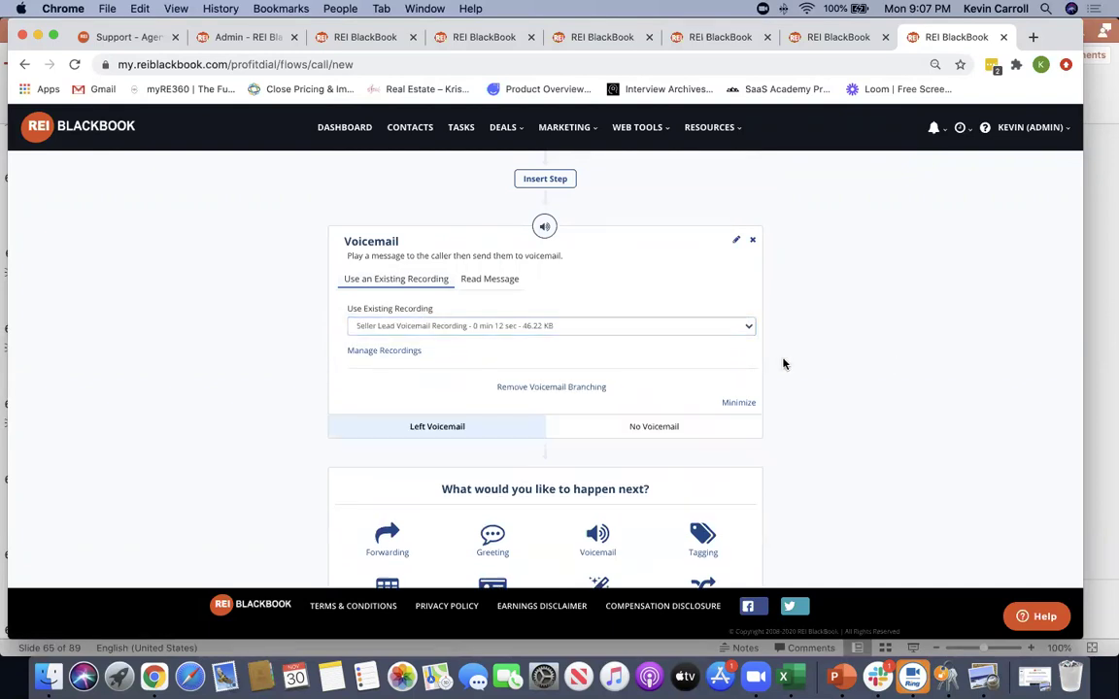
scroll(782, 365, down, 2)
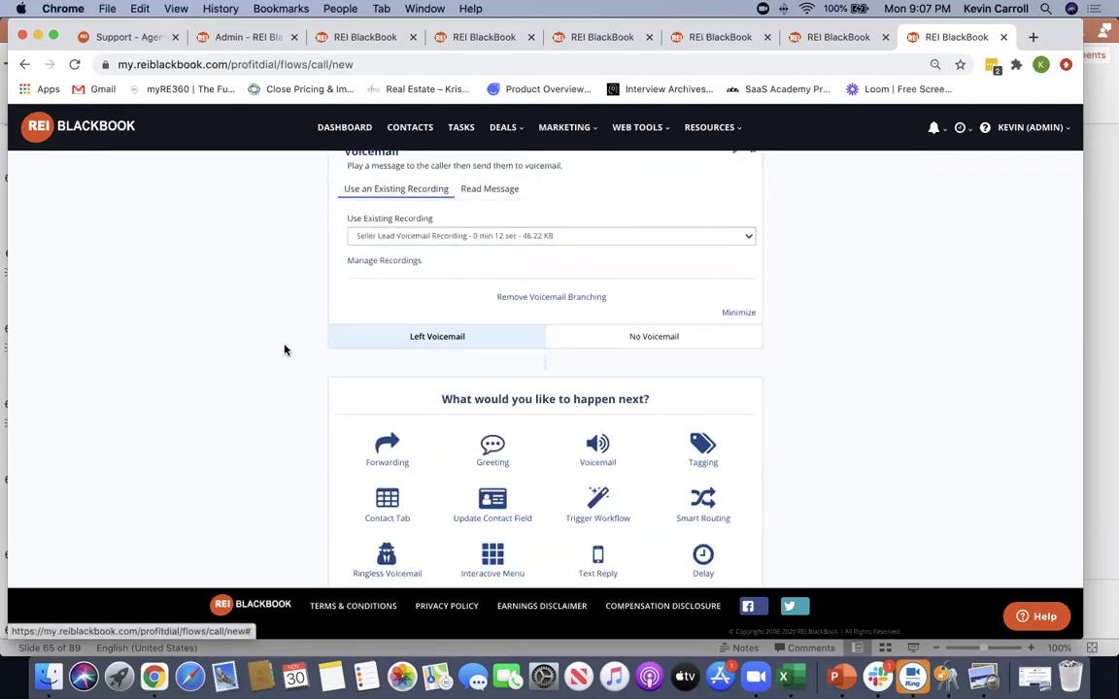
scroll(281, 347, down, 3)
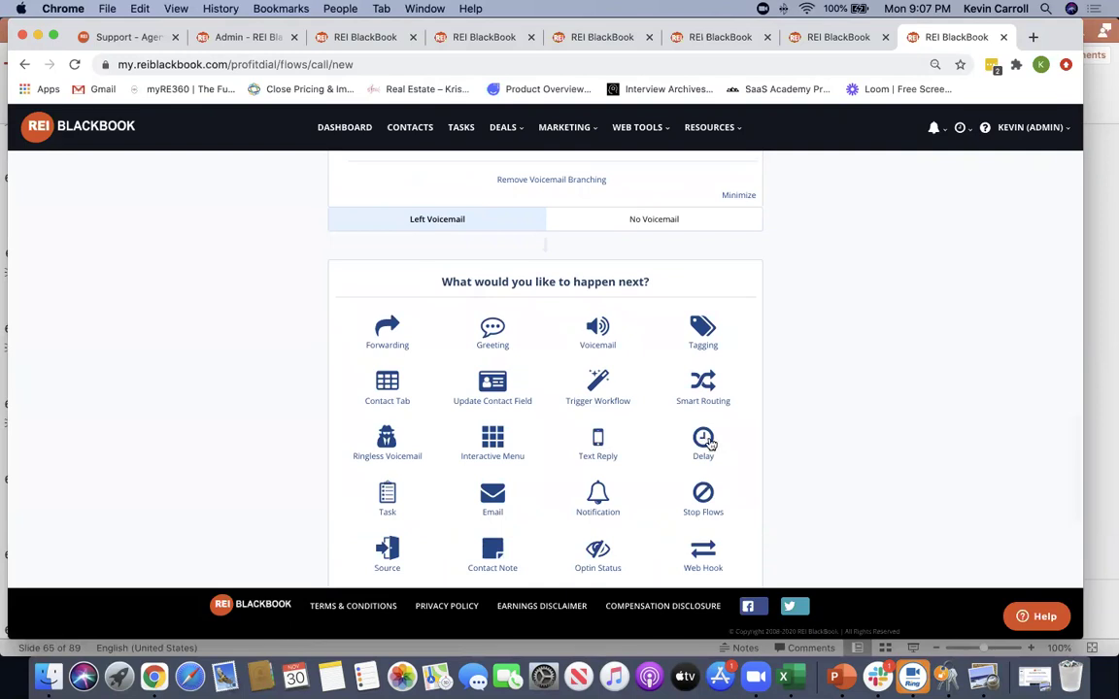
Add a Delay step of 3 Minute(s) instead of days after the voicemail
click(702, 442)
click(418, 389)
click(381, 327)
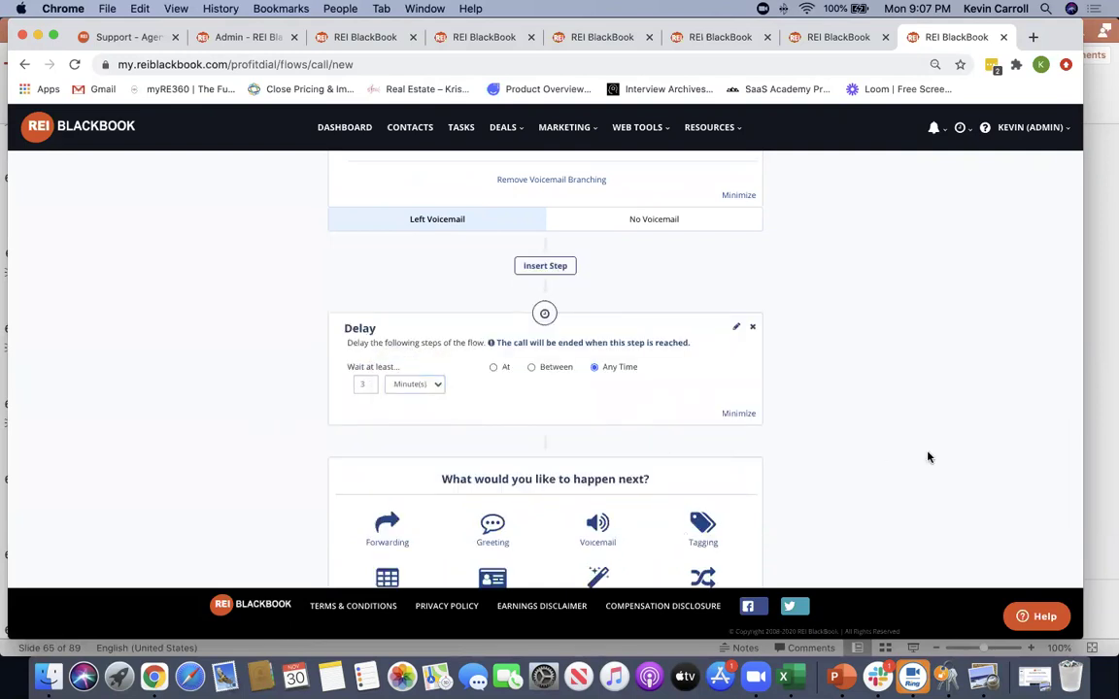
scroll(928, 458, down, 1)
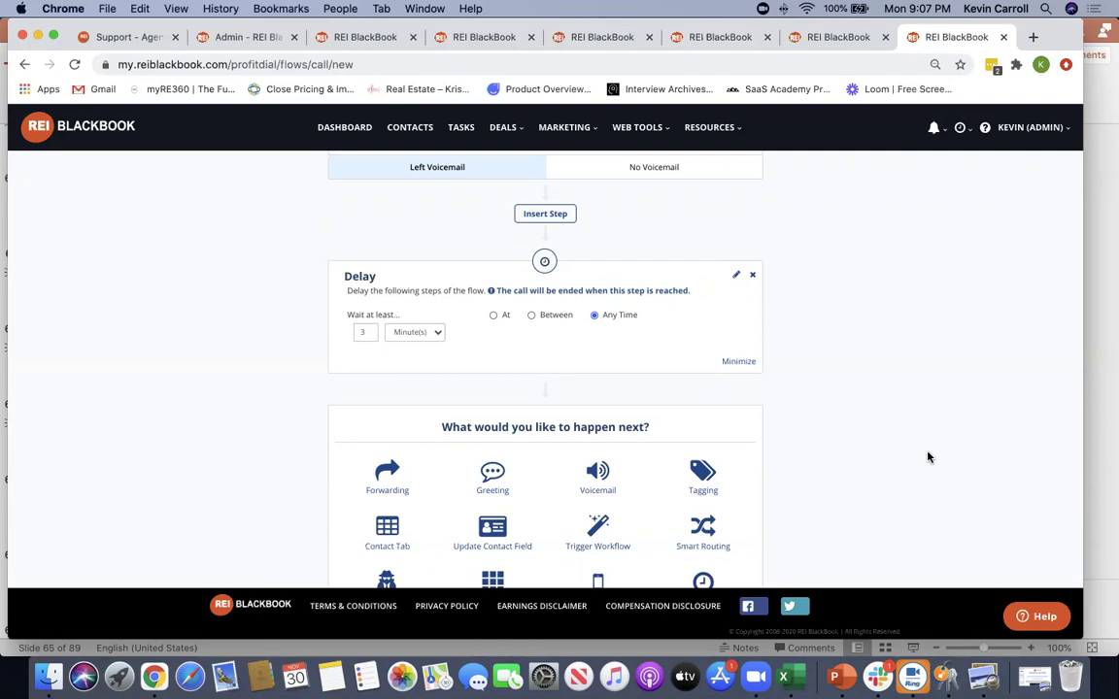
scroll(769, 364, up, 2)
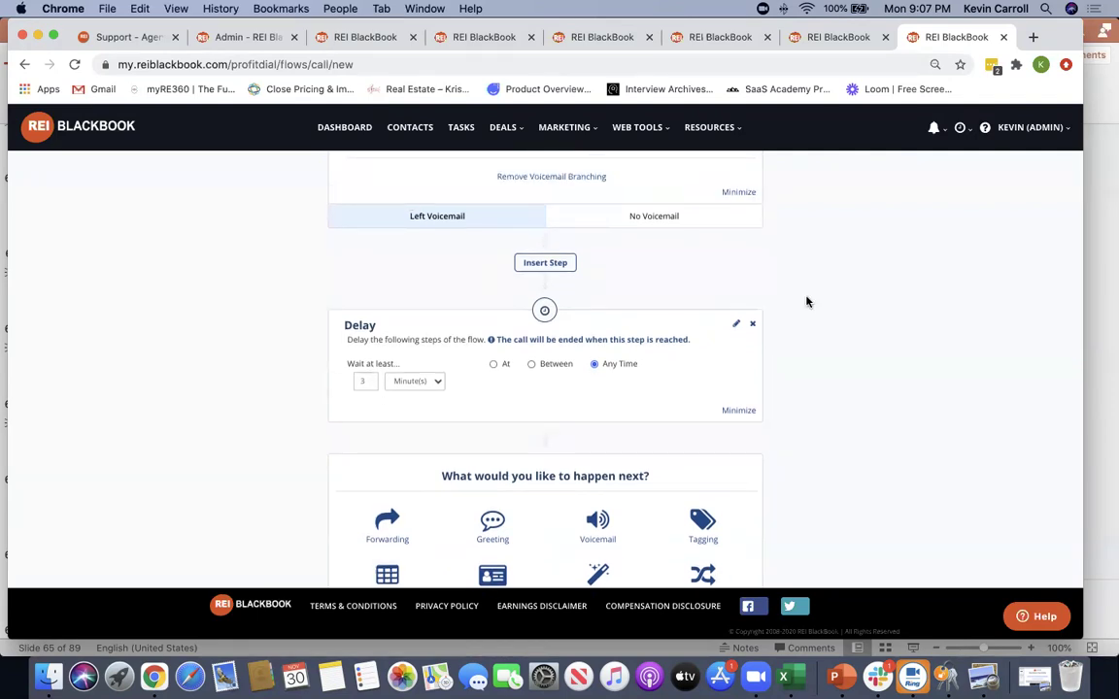
scroll(878, 311, down, 3)
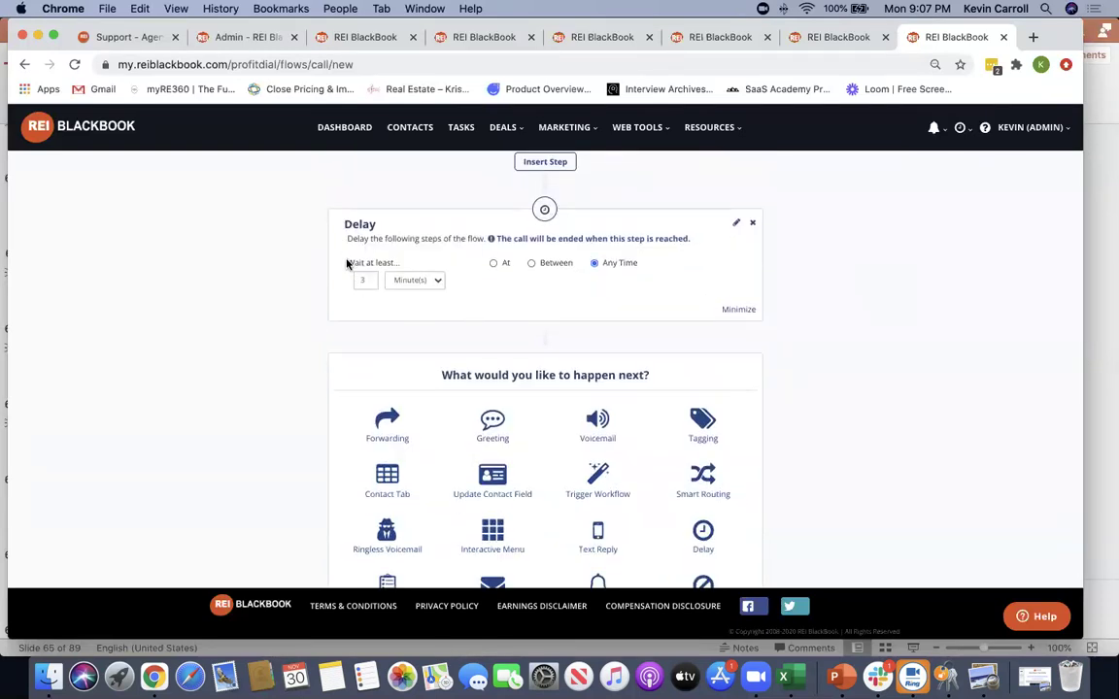
scroll(718, 271, up, 1)
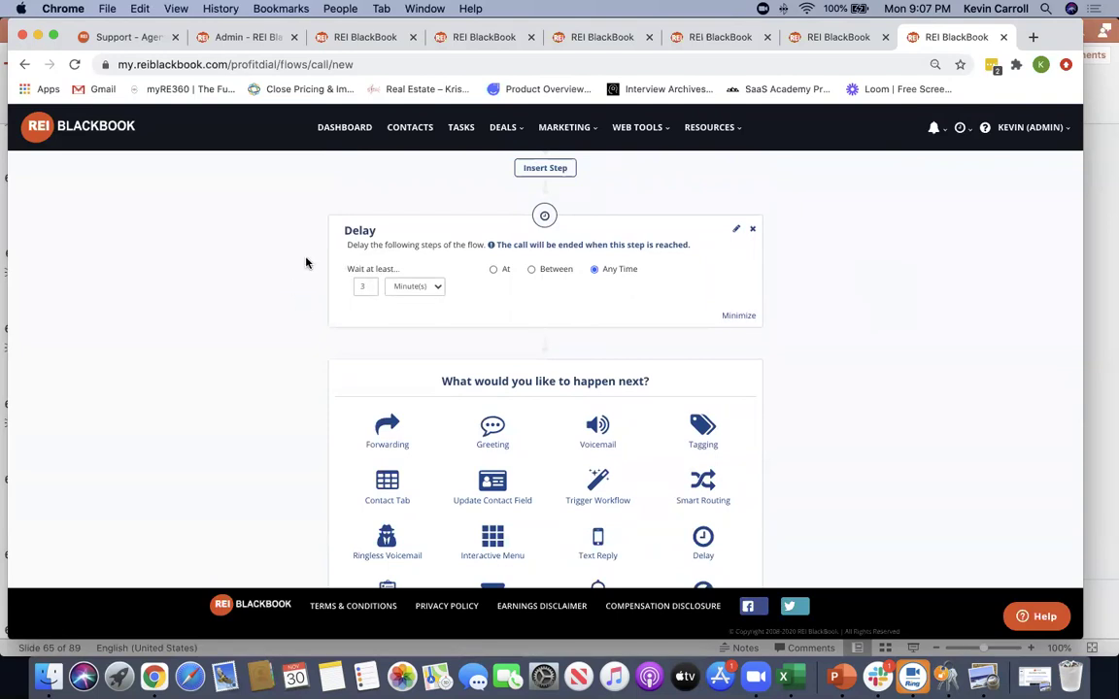
scroll(738, 388, down, 3)
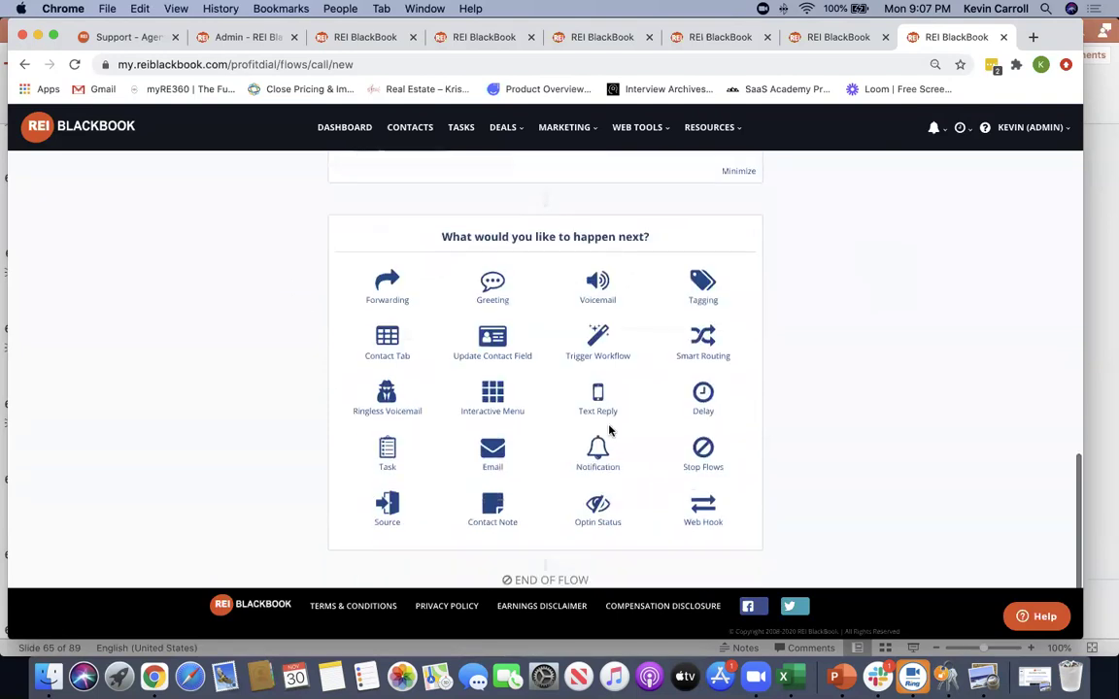
Add a Text Reply step saying 'Sorry I missed your call. I'll call you back asap, thank you.'
click(598, 396)
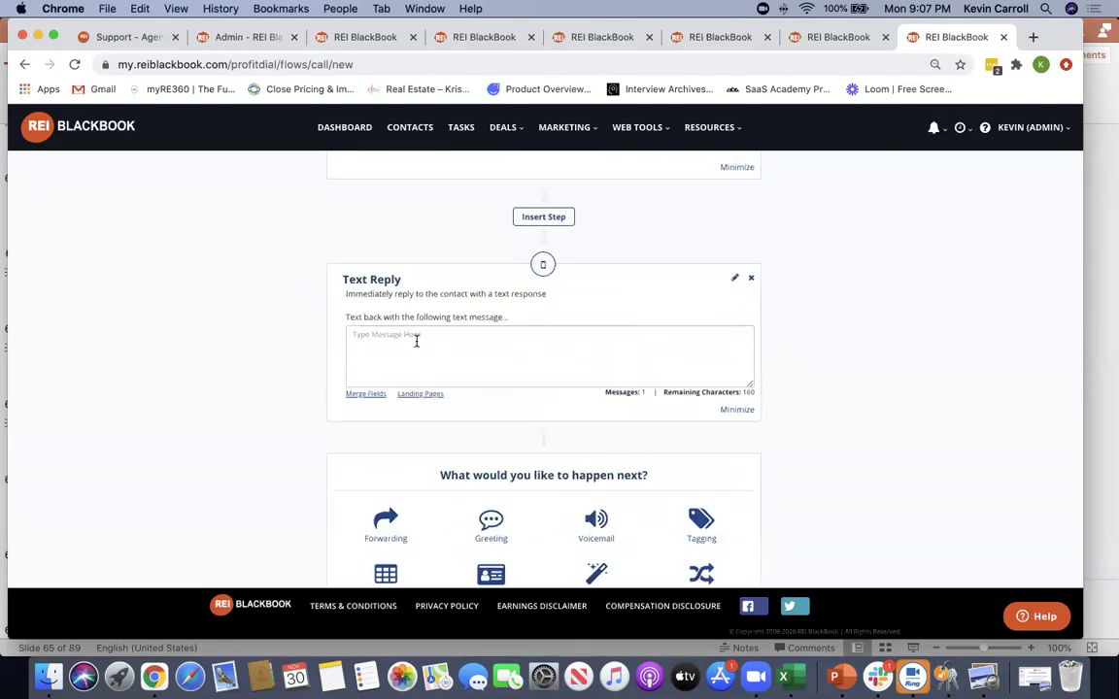
click(404, 351)
text(Soprry)
key(BackSpace)
key(BackSpace)
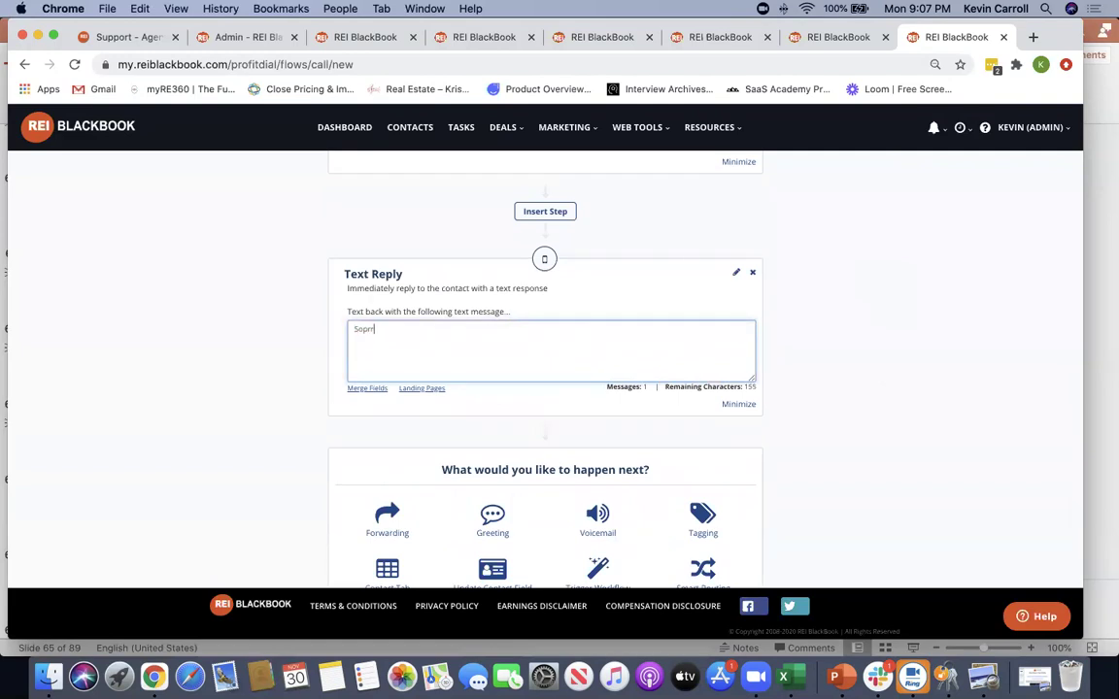
text(rry I missed your call.  I'll call you back)
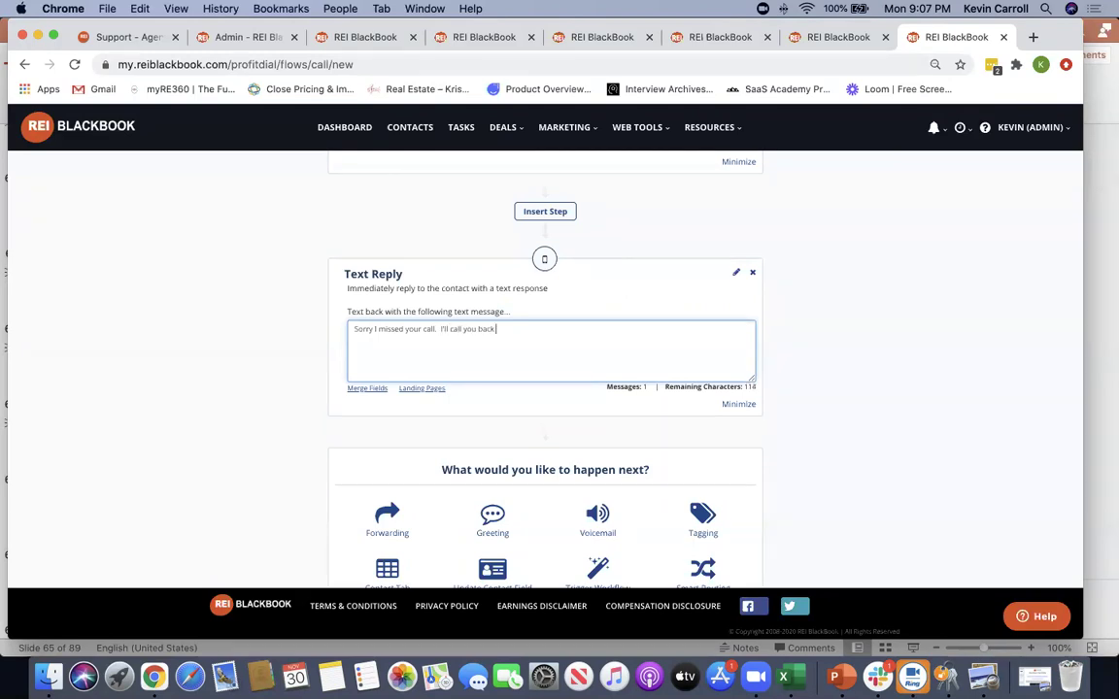
text( asap, thank you.  In the mantime)
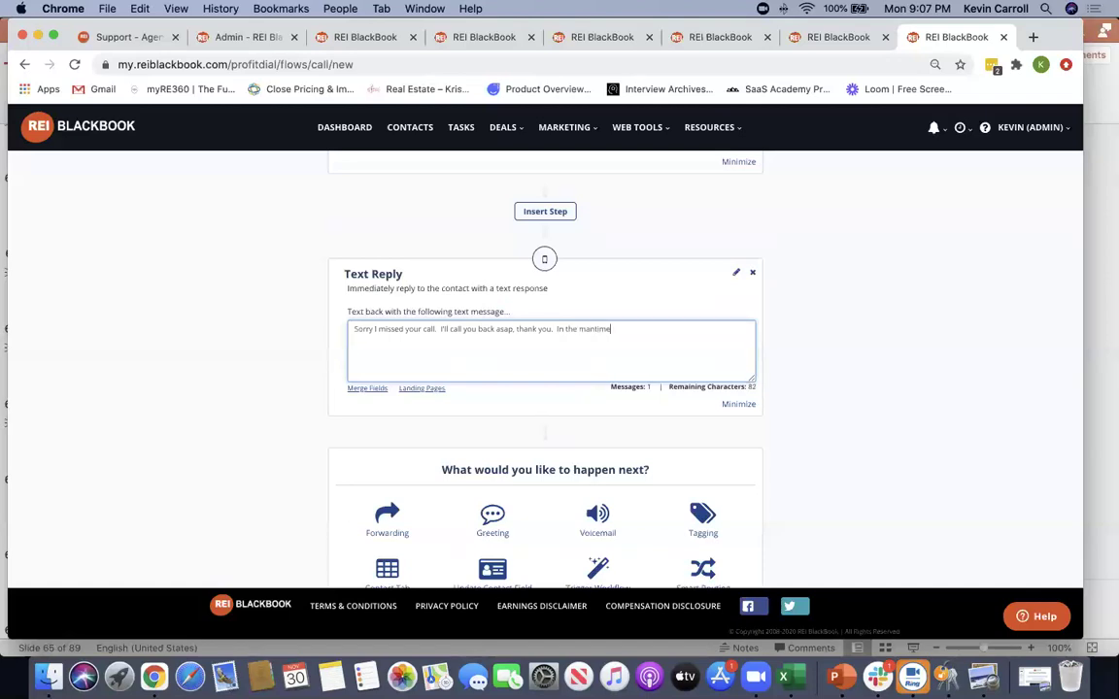
text(, if you hav ea property to sell,)
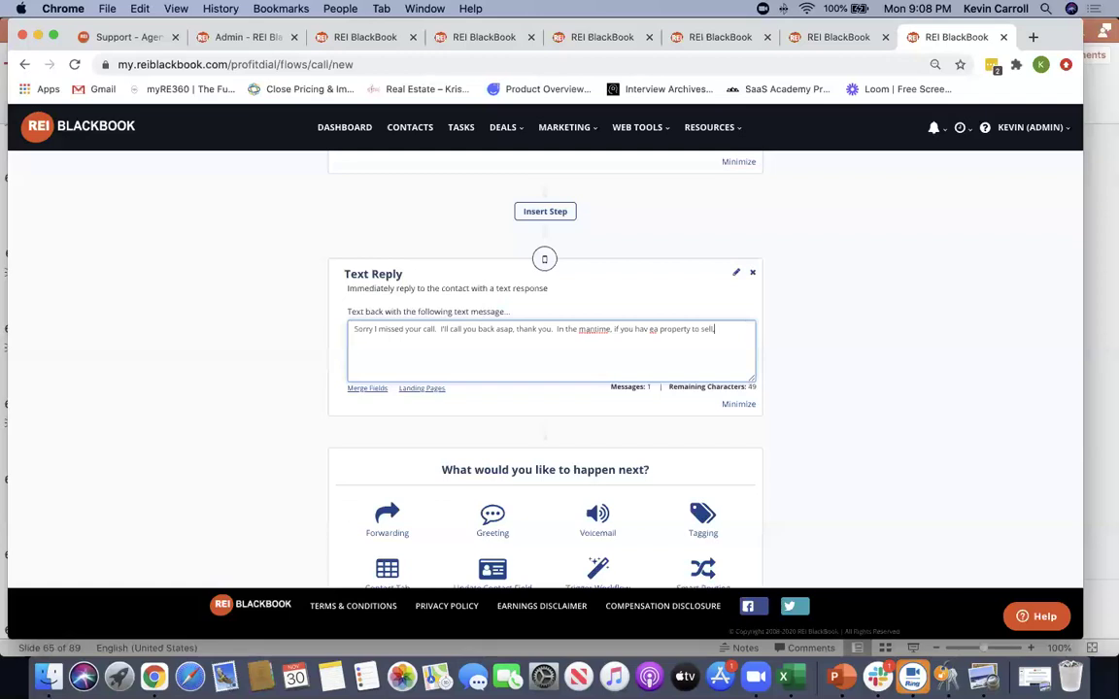
text( pls give me more fi)
text(info)
Insert the Seller landing page link into the text reply message
click(418, 390)
click(522, 255)
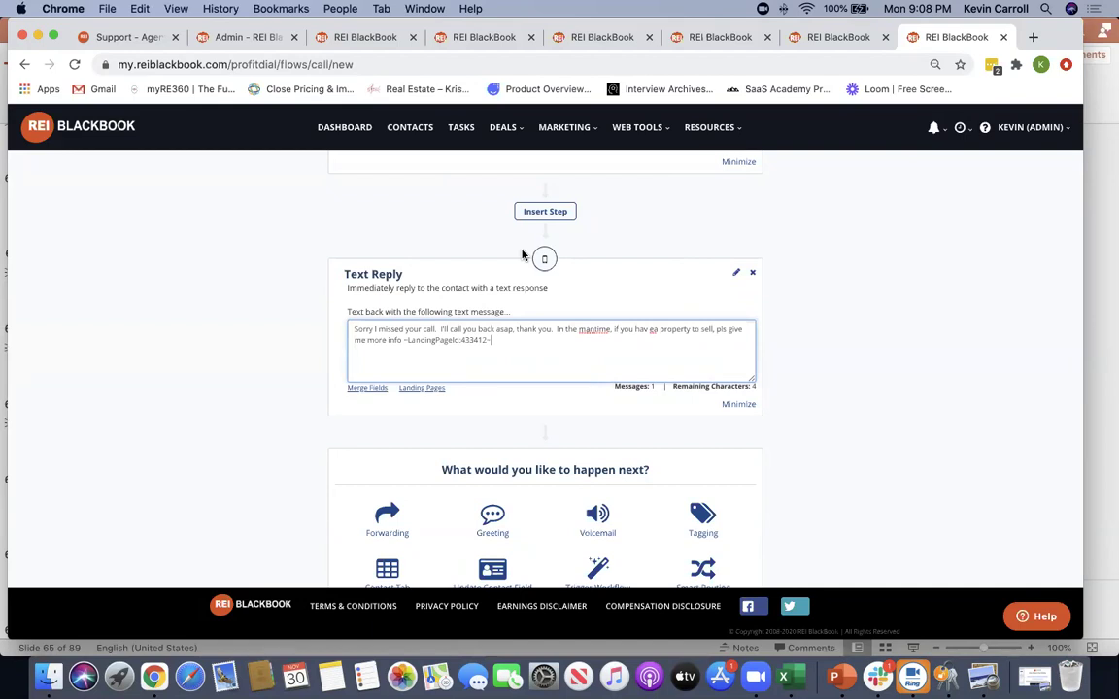
drag(491, 339, 401, 338)
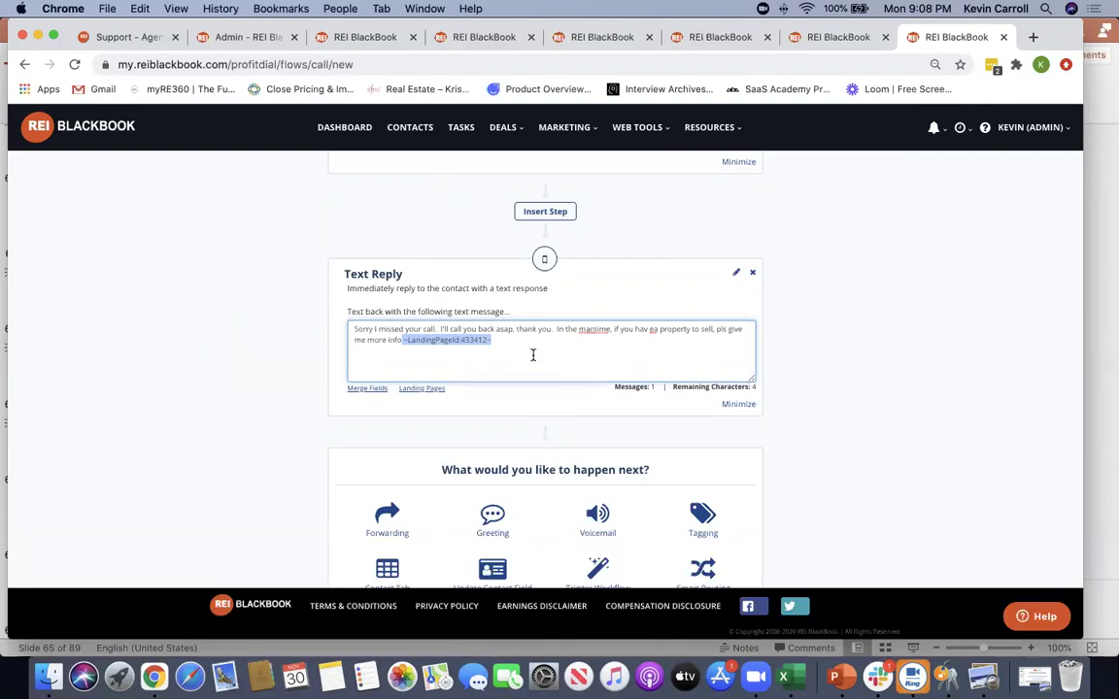
drag(493, 340, 401, 339)
scroll(866, 381, down, 5)
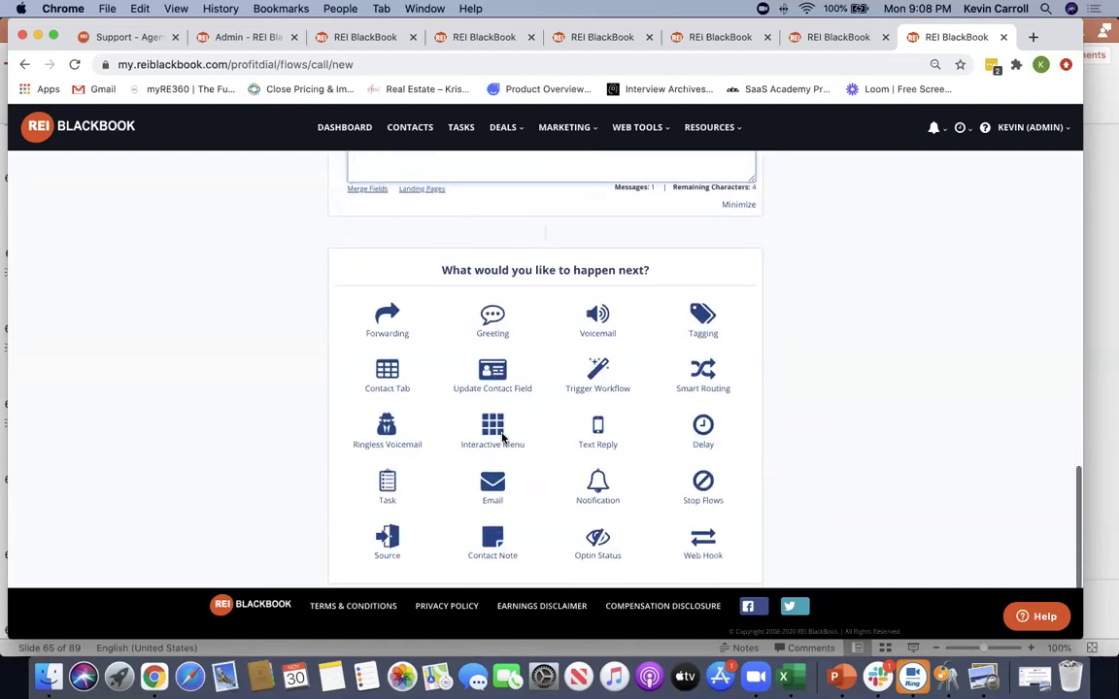
Add a Task step whose details hold the First Name, First Available Phone and Street Address merge fields
click(387, 481)
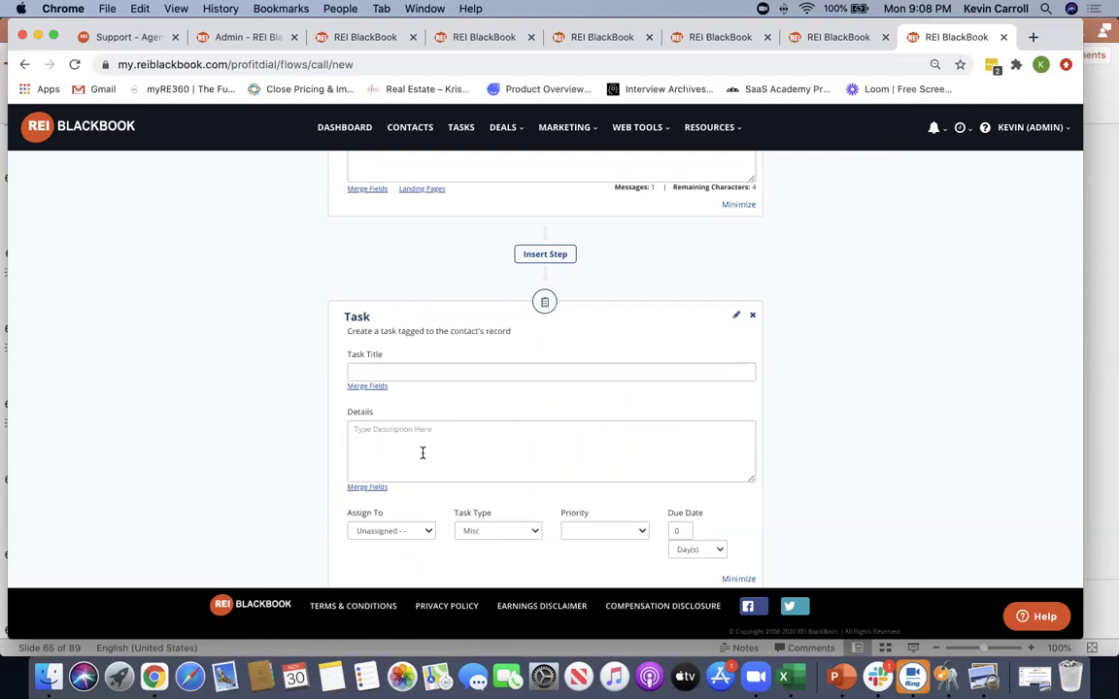
scroll(410, 469, down, 1)
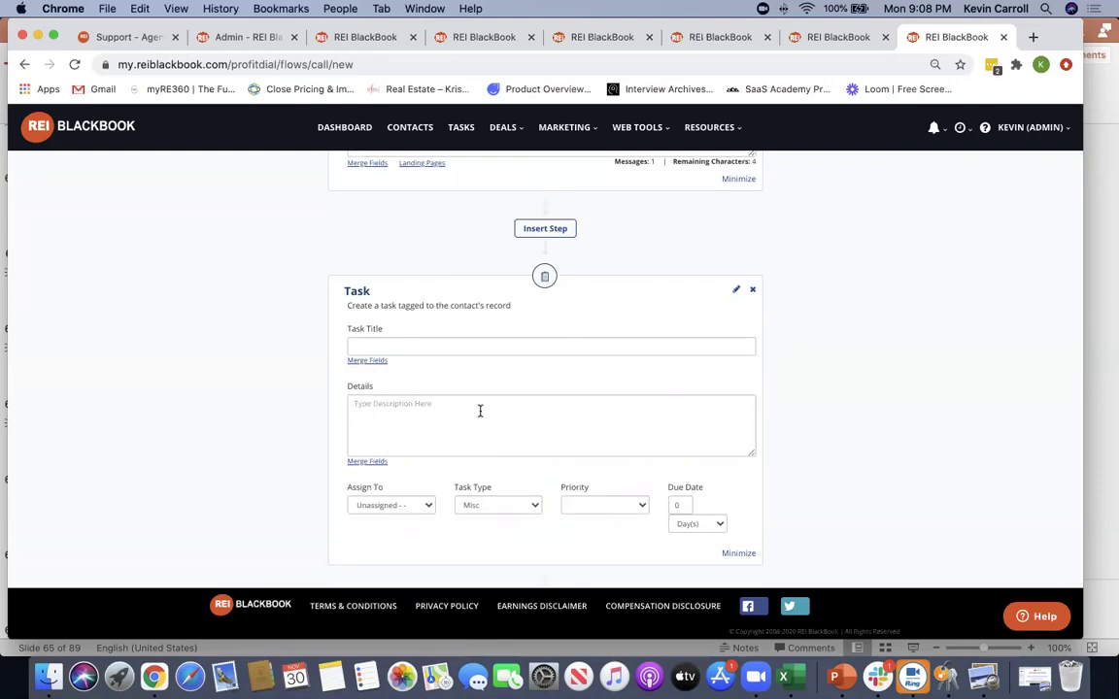
click(361, 461)
click(489, 289)
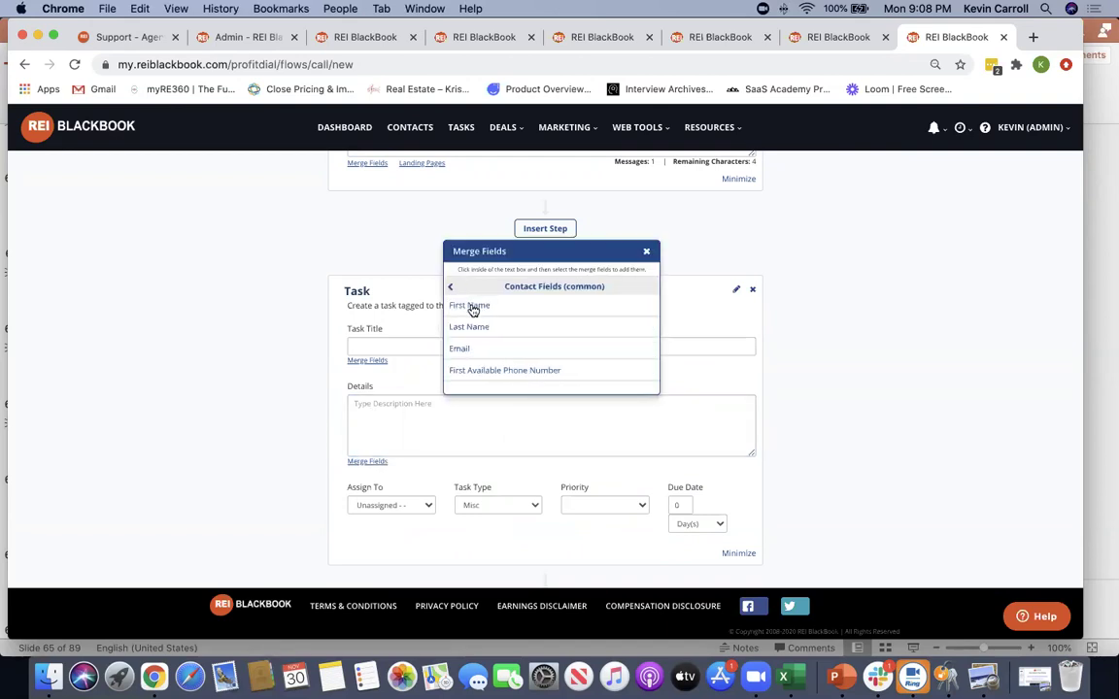
click(472, 309)
click(367, 463)
click(475, 291)
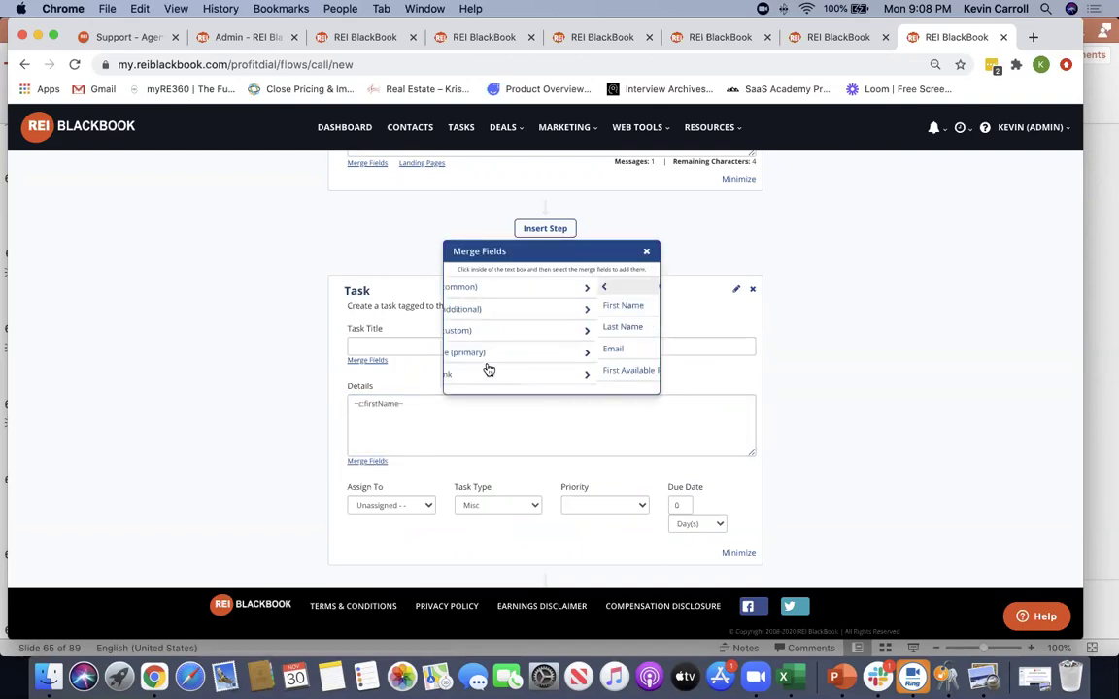
click(486, 369)
click(359, 463)
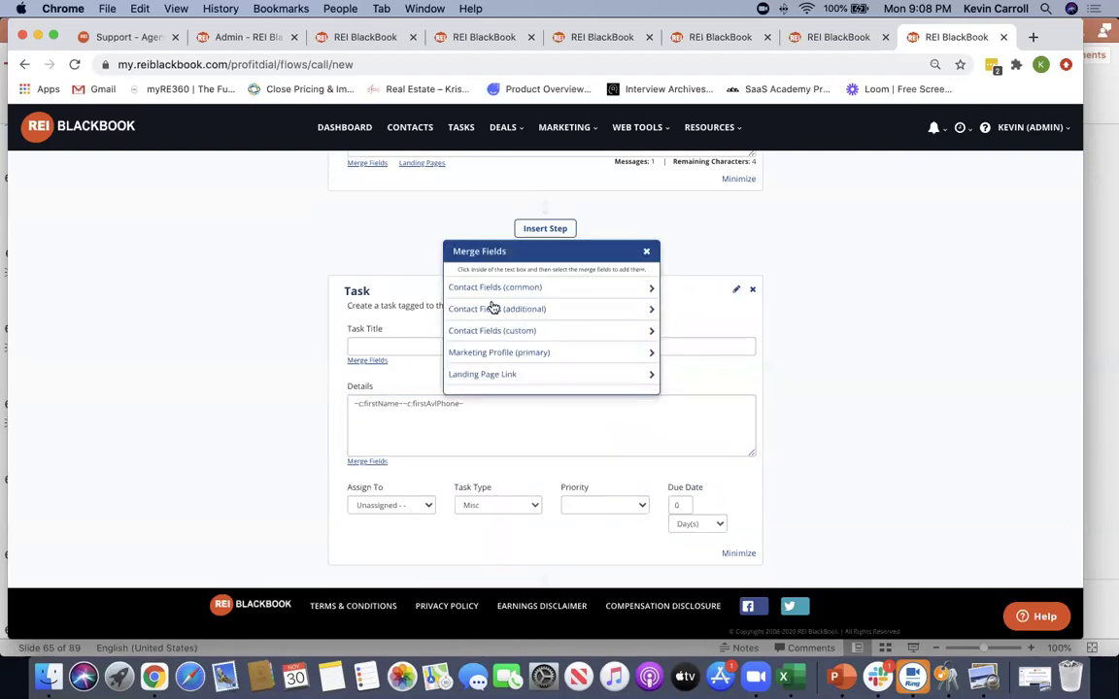
click(491, 307)
scroll(492, 337, down, 2)
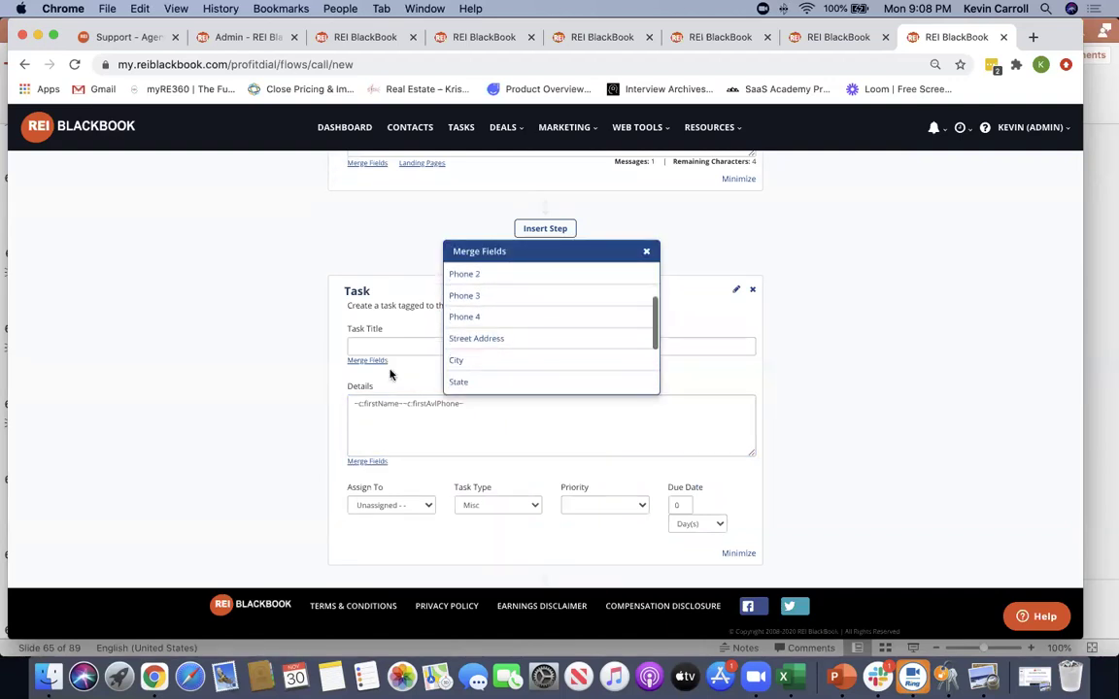
click(476, 337)
Assign the task to a team member, keeping Misc as the task type
click(391, 507)
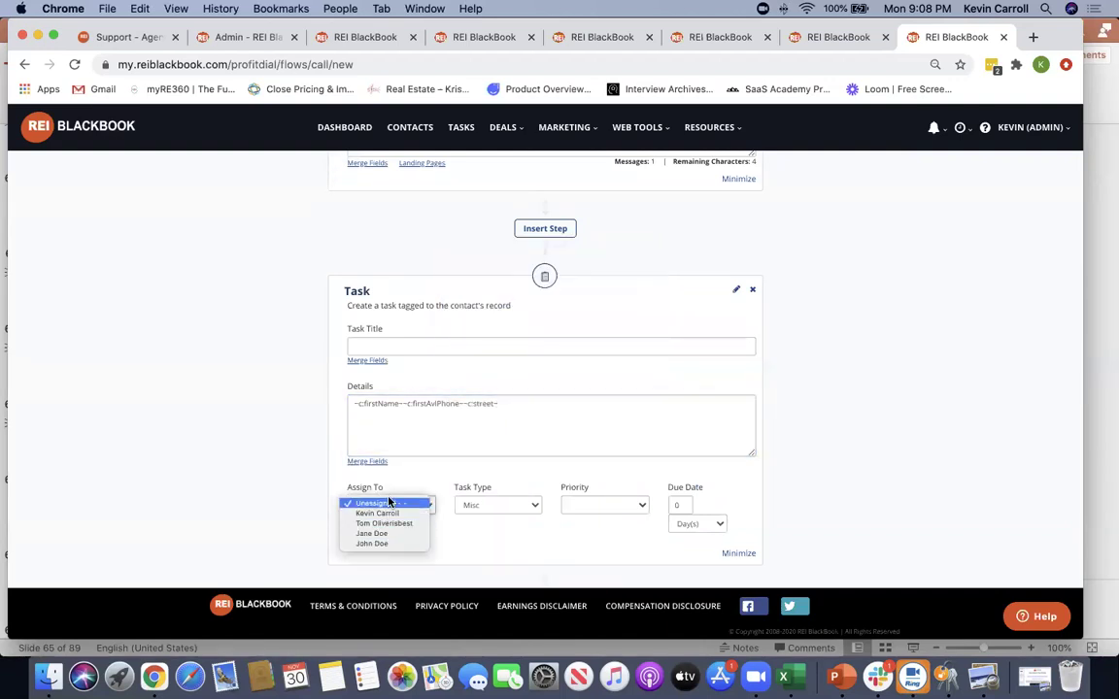
click(383, 513)
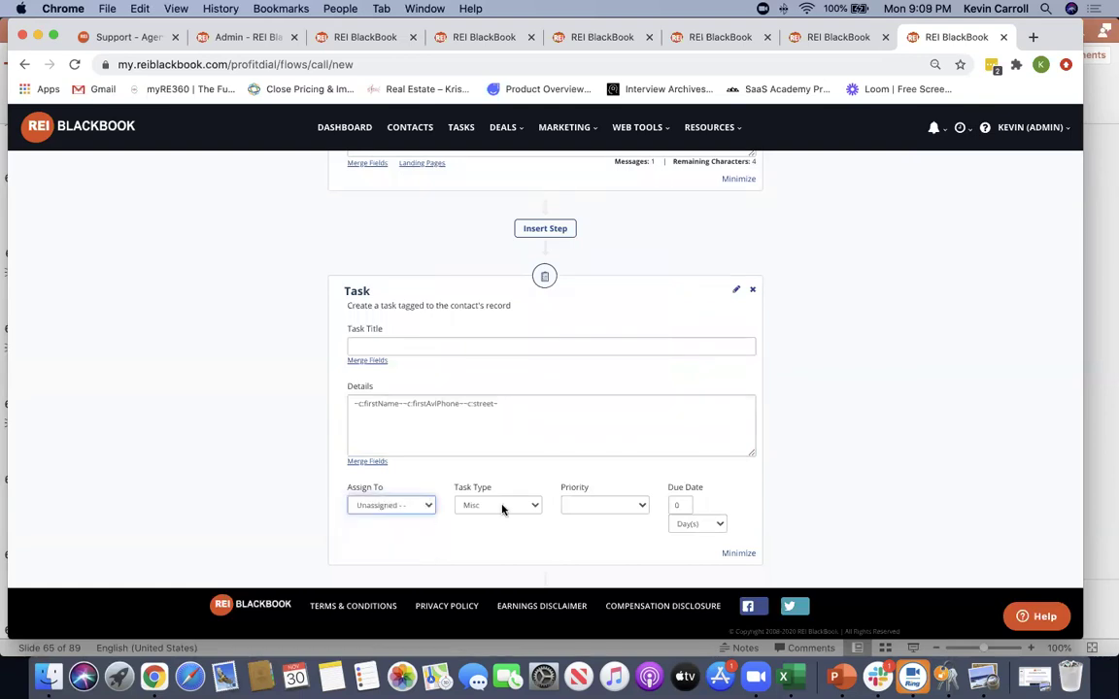
click(497, 505)
click(470, 503)
click(597, 505)
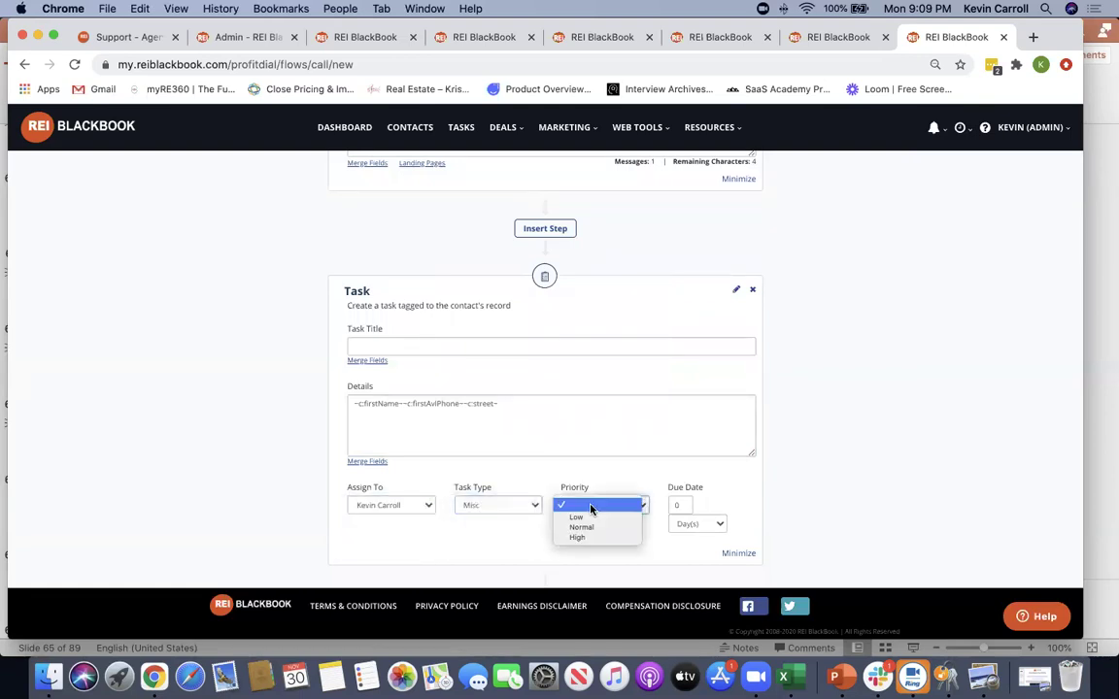
click(888, 468)
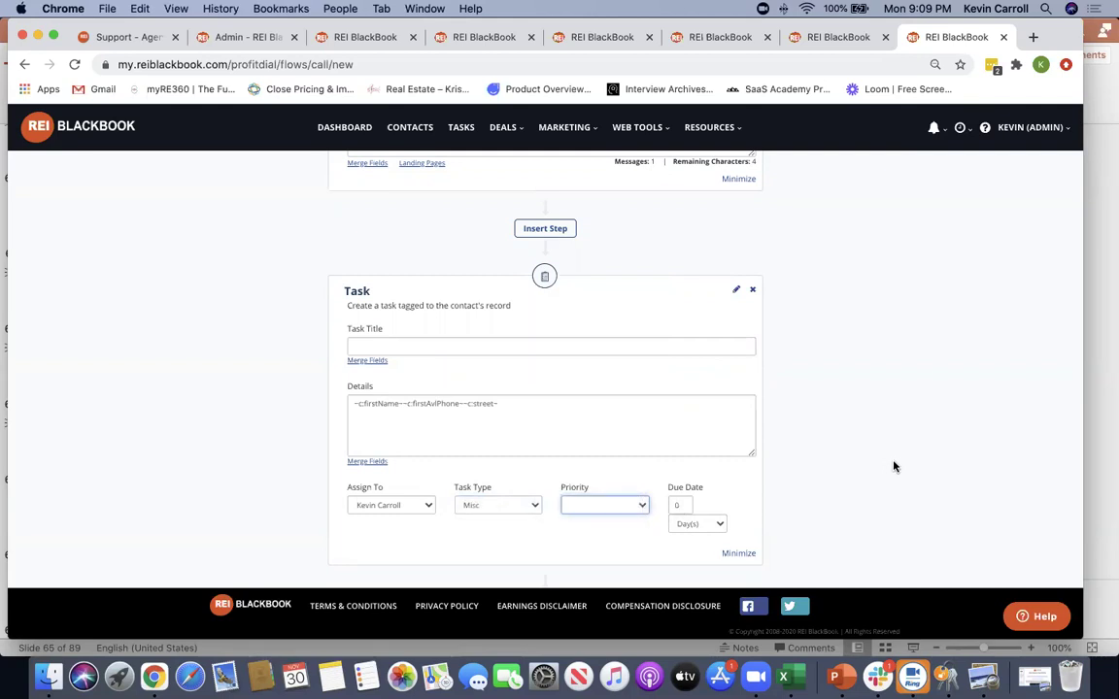
scroll(893, 467, down, 5)
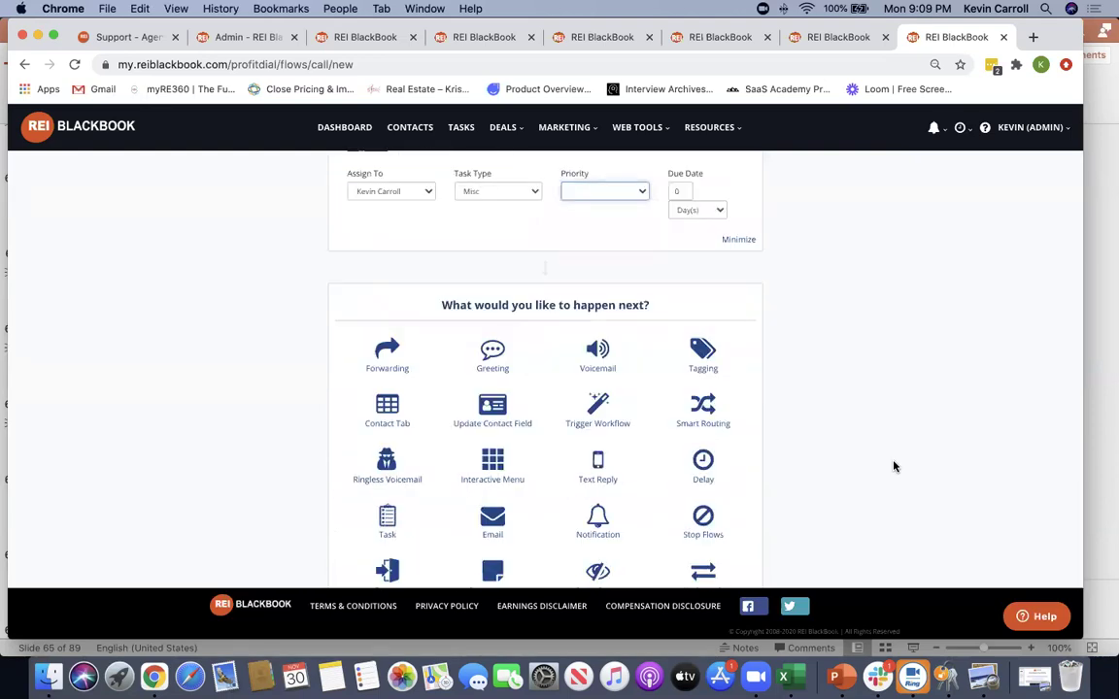
scroll(888, 462, down, 2)
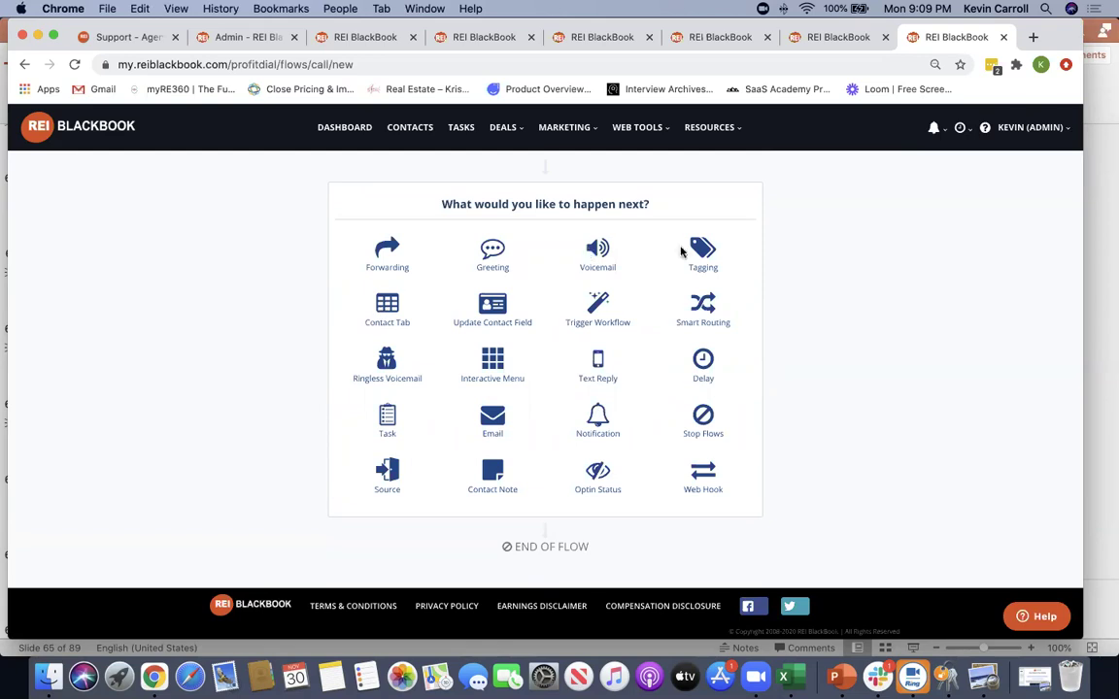
Add a Ringless Voicemail step after the task
click(389, 364)
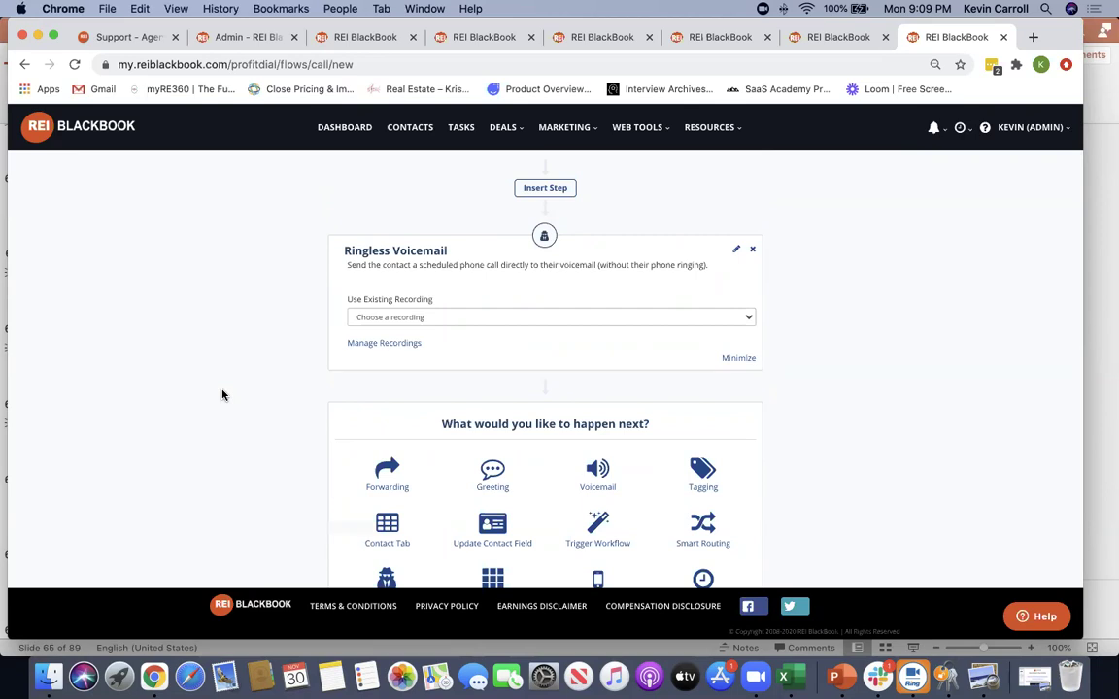
scroll(237, 392, down, 3)
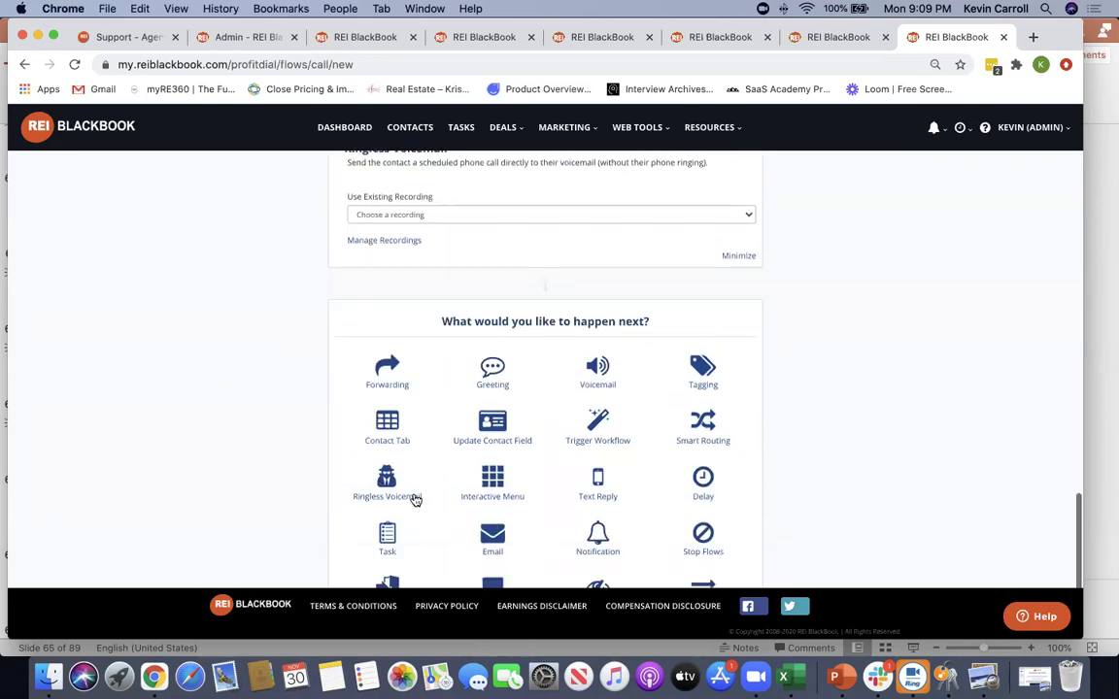
scroll(316, 414, up, 3)
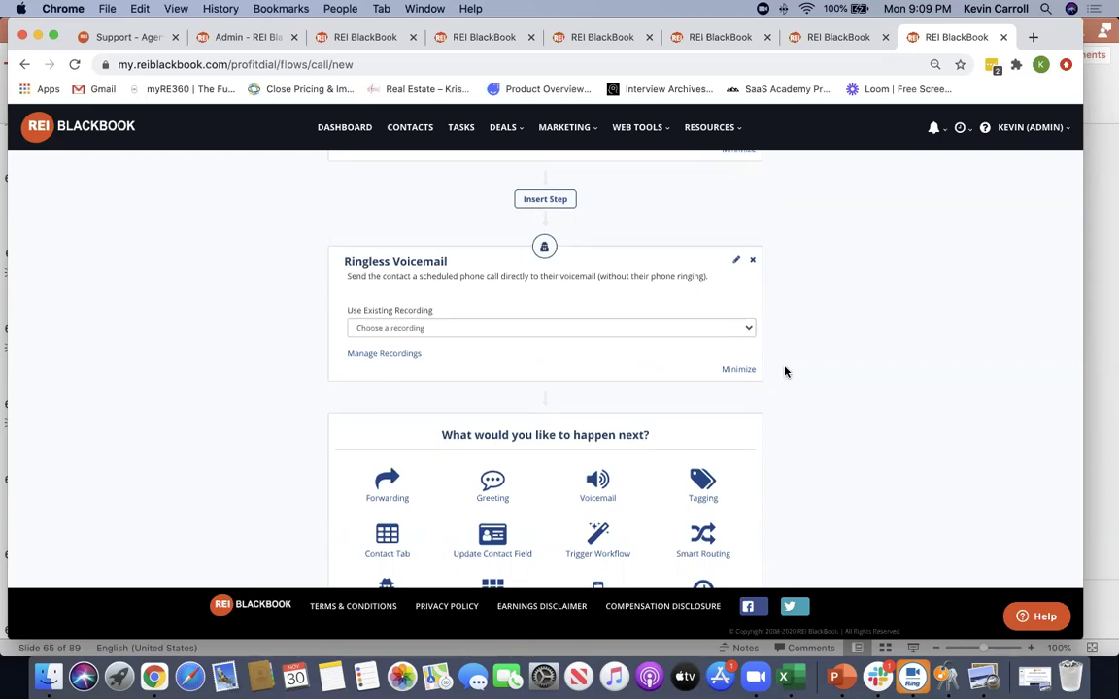
scroll(839, 364, down, 3)
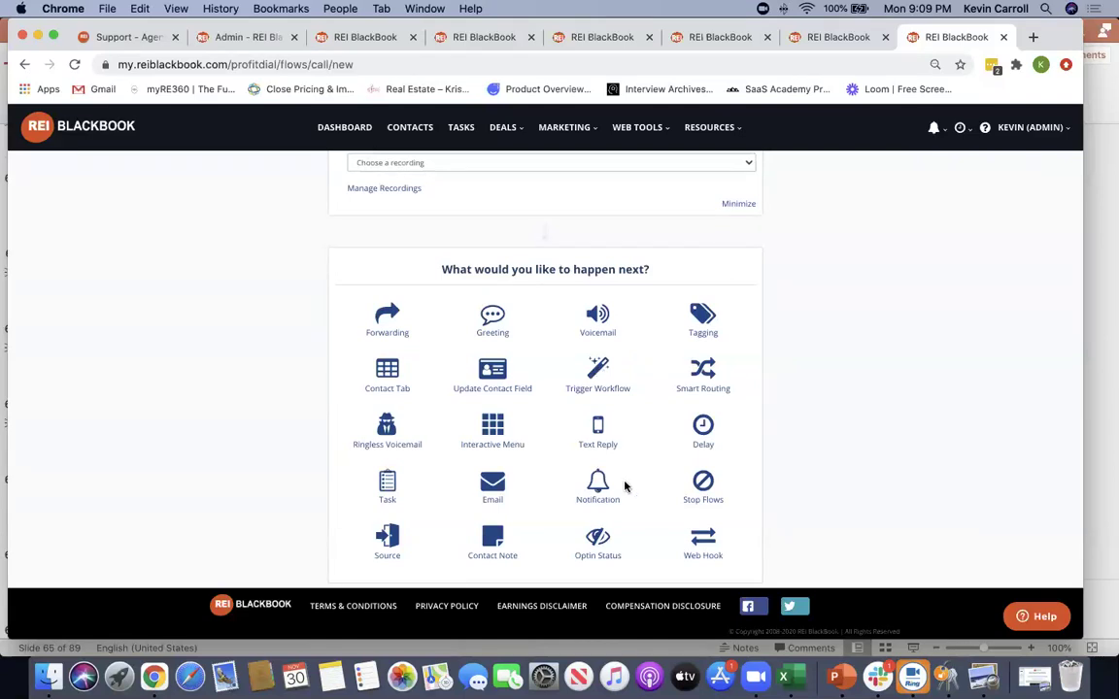
Add a Notification step with text notifications to a second phone recipient and email notifications on
click(595, 486)
scroll(828, 422, down, 2)
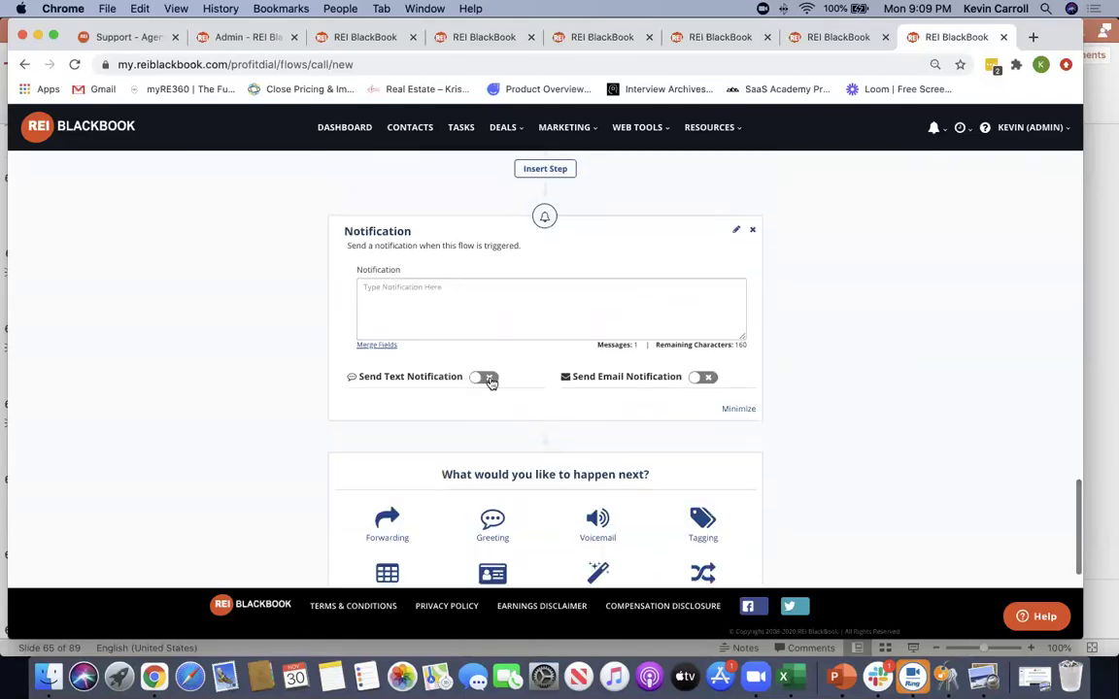
click(485, 378)
click(397, 431)
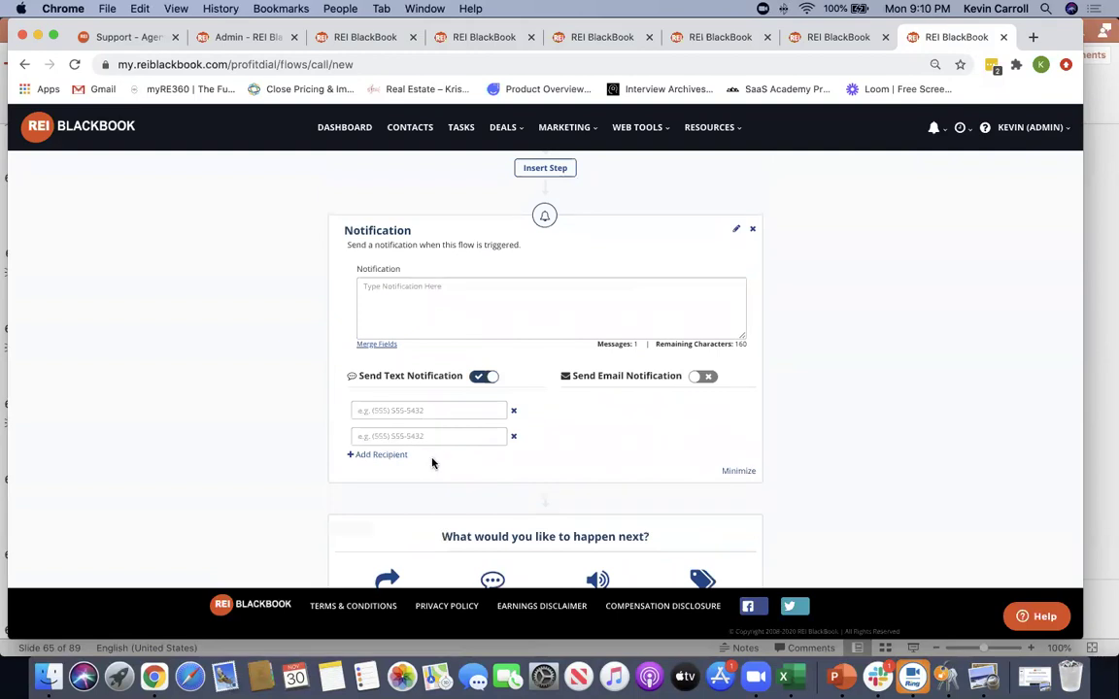
click(702, 375)
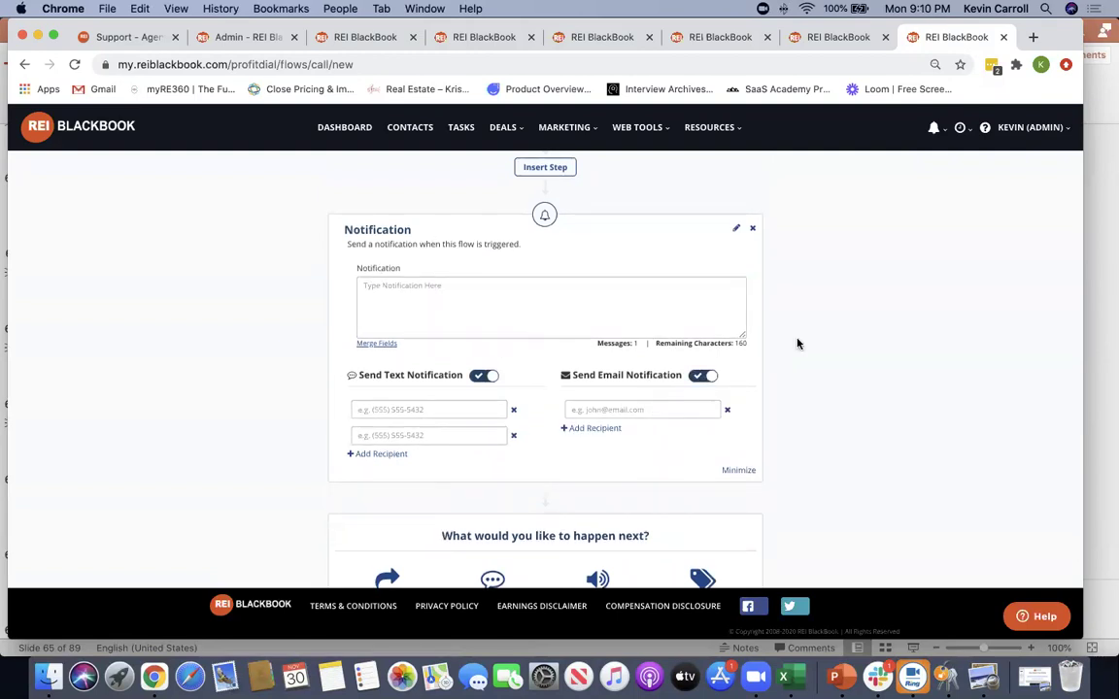
scroll(798, 343, up, 15)
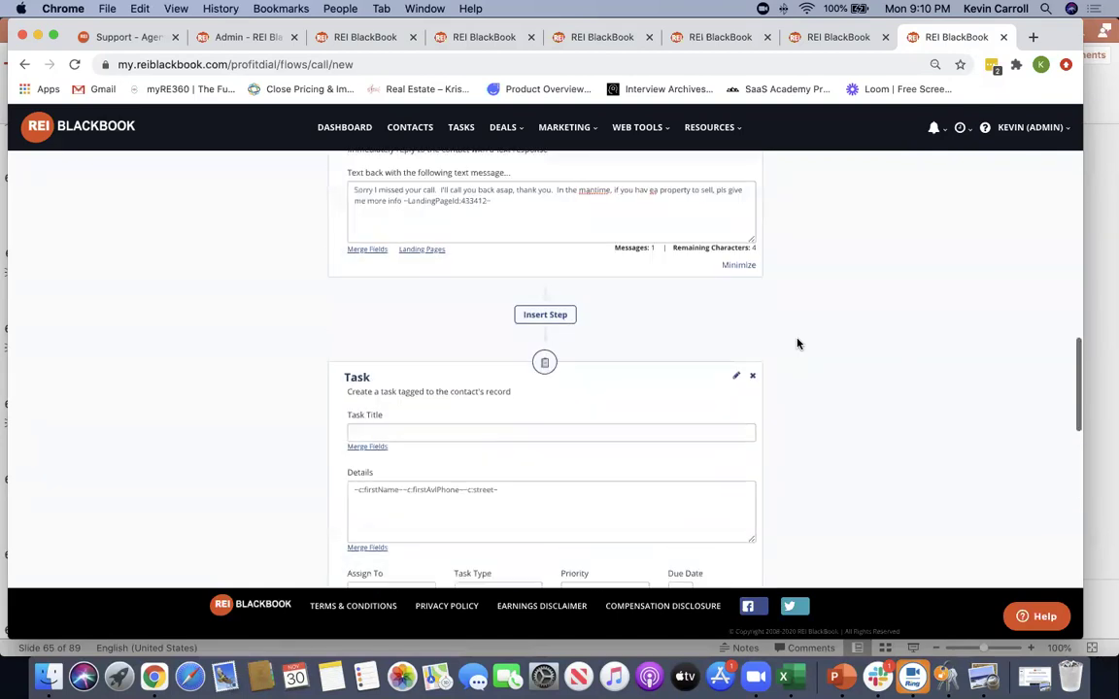
Scroll back up to the top of the Direct Mail callflow
scroll(797, 343, up, 15)
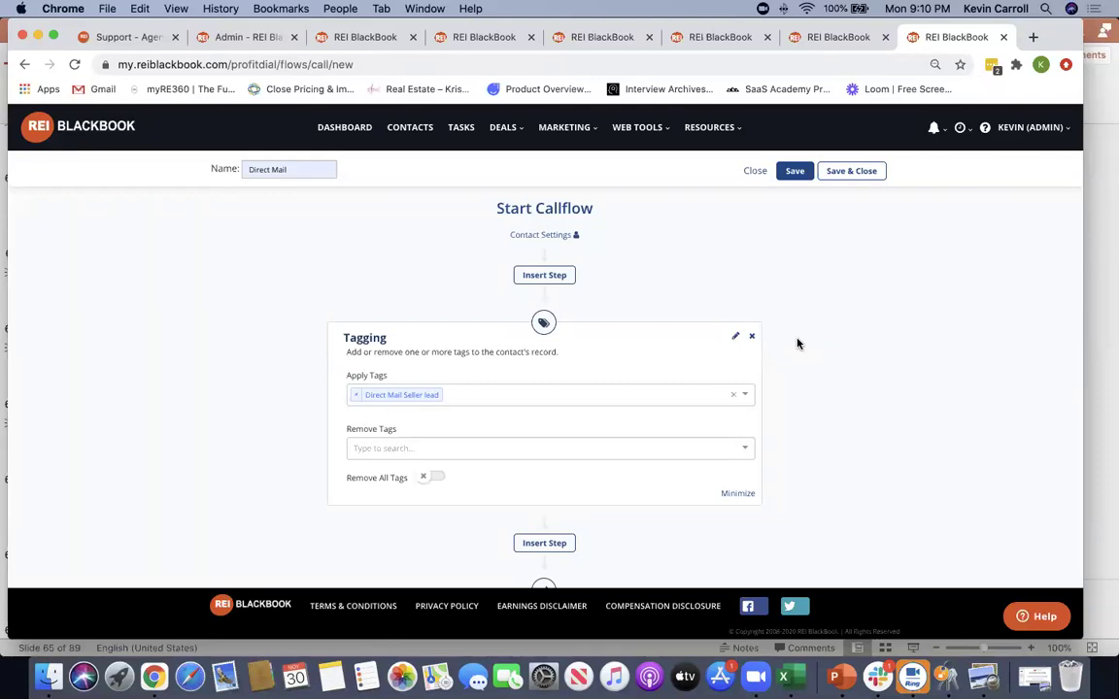
Leave the Direct Mail callflow without saving and open Workflows under Automation
click(754, 173)
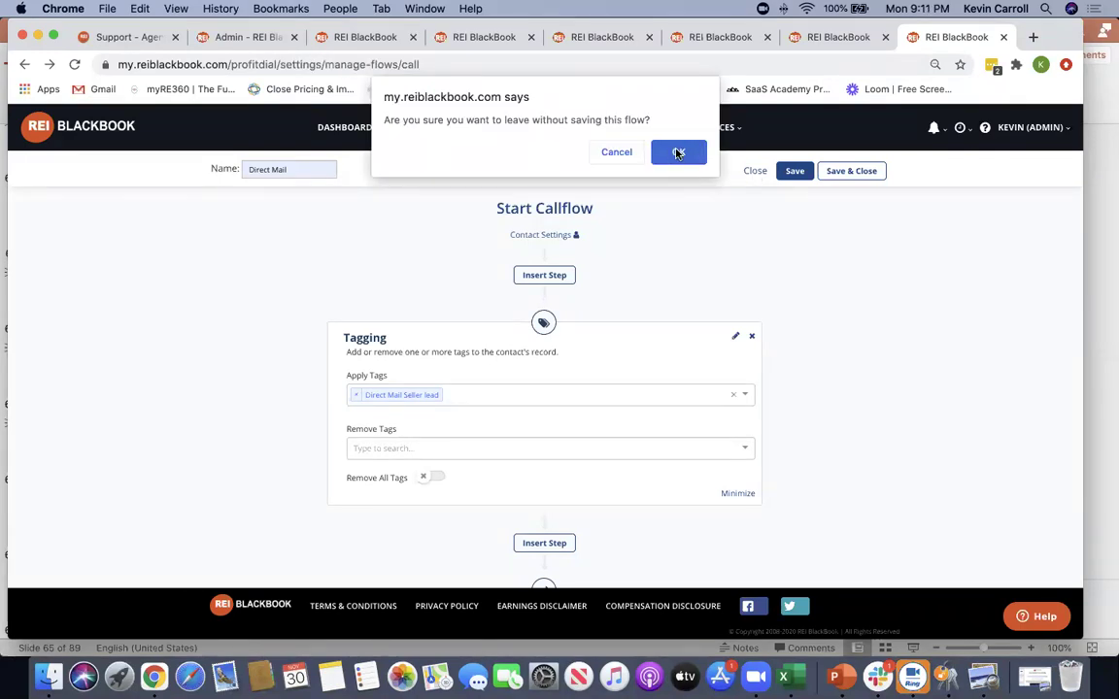
click(678, 153)
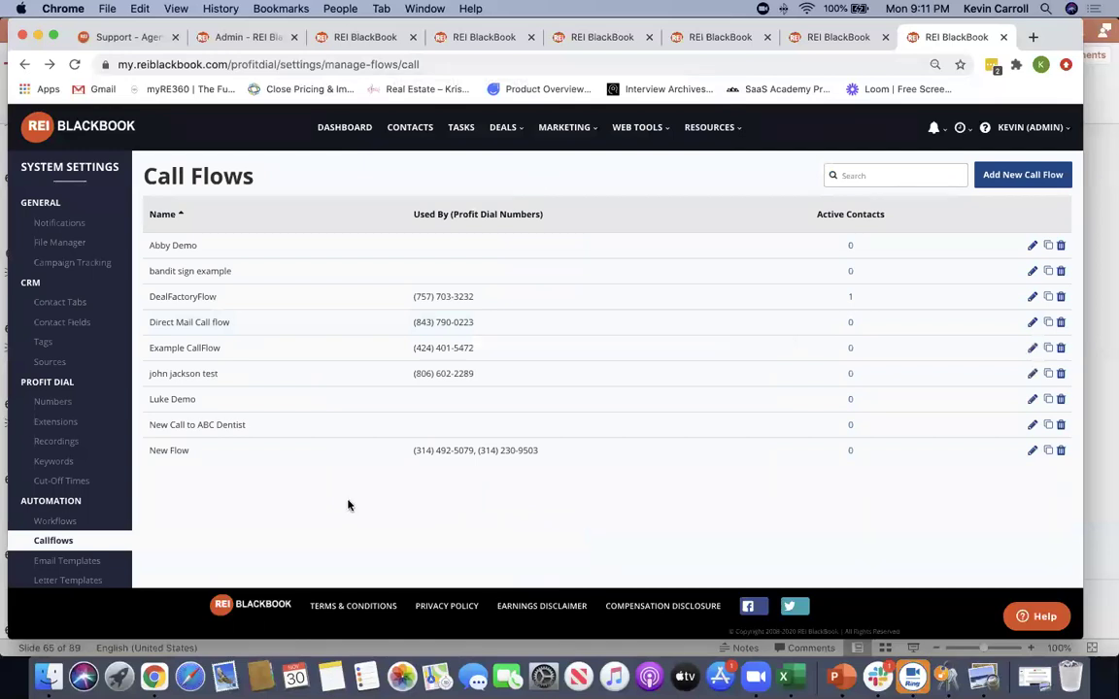
scroll(105, 524, down, 2)
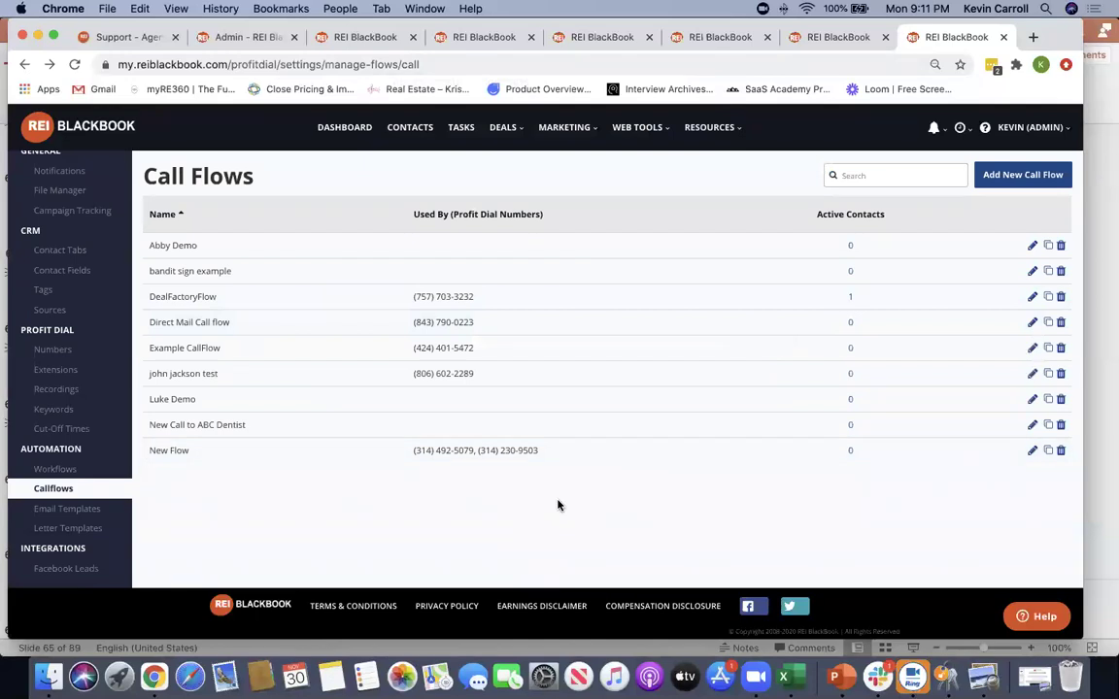
click(82, 470)
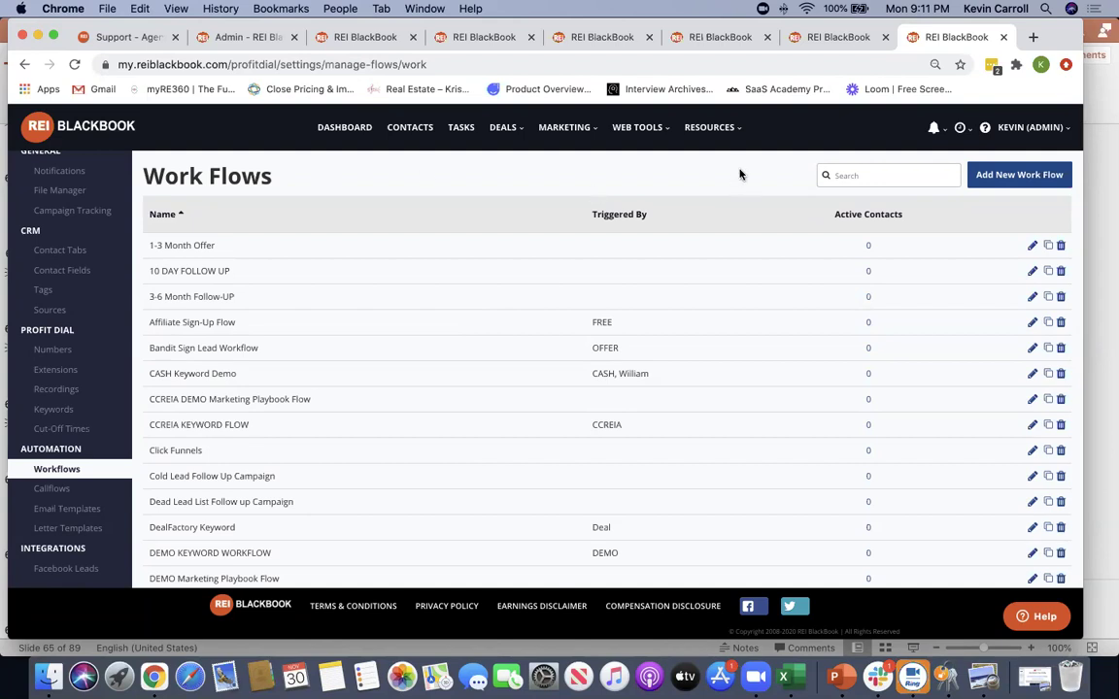
Create a new, empty workflow named 'New Flow' from the Work Flows list
click(1005, 174)
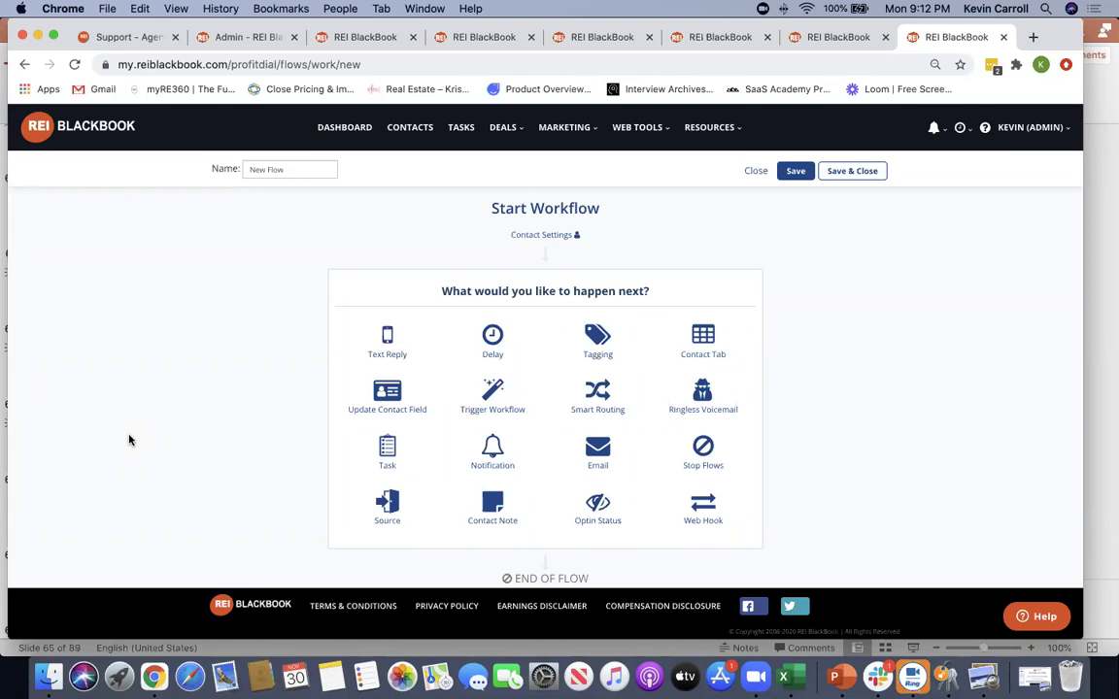
Add a Tagging step that applies the new 'website lead' tag
click(599, 342)
click(424, 393)
text(website leasd)
key(BackSpace)
key(BackSpace)
text(d)
click(399, 417)
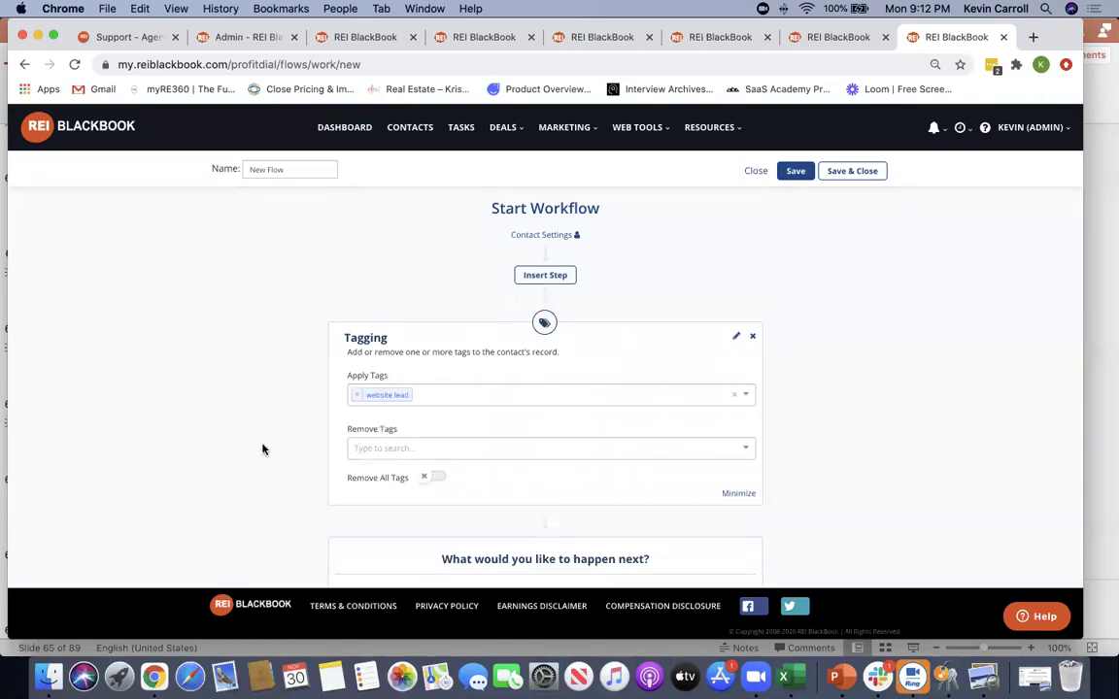
scroll(264, 449, down, 3)
scroll(1010, 455, down, 3)
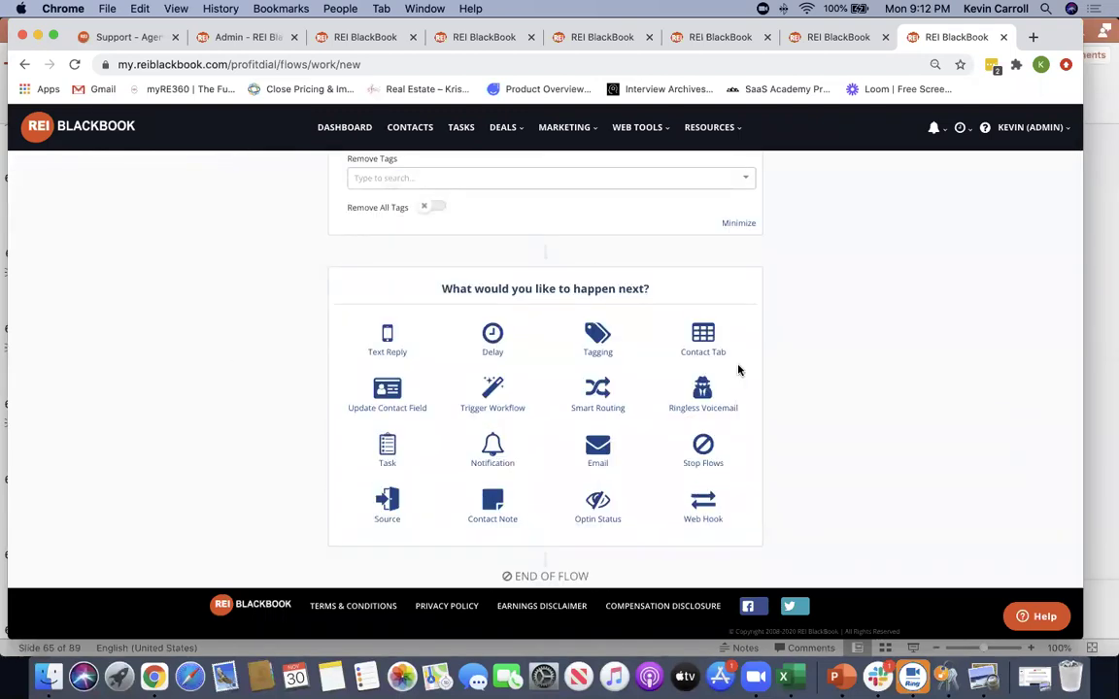
Add a 2-minute Delay step, followed by an empty Text Reply step
click(493, 335)
double_click(369, 390)
text(2)
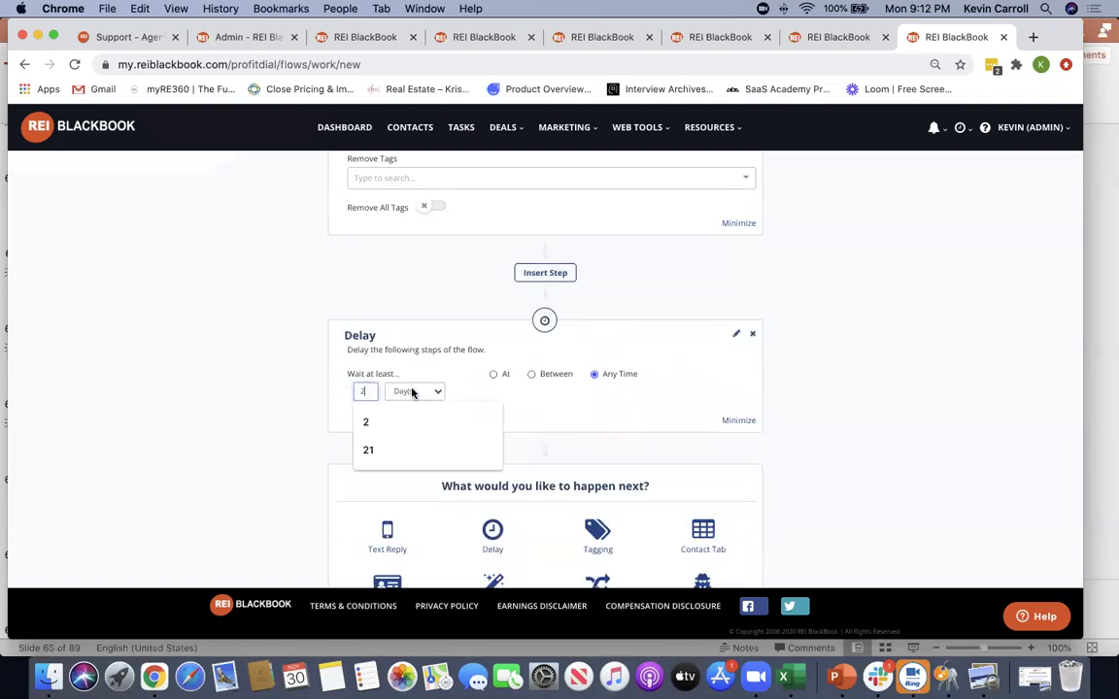
click(412, 393)
click(414, 367)
scroll(310, 404, down, 3)
click(389, 401)
scroll(327, 405, down, 5)
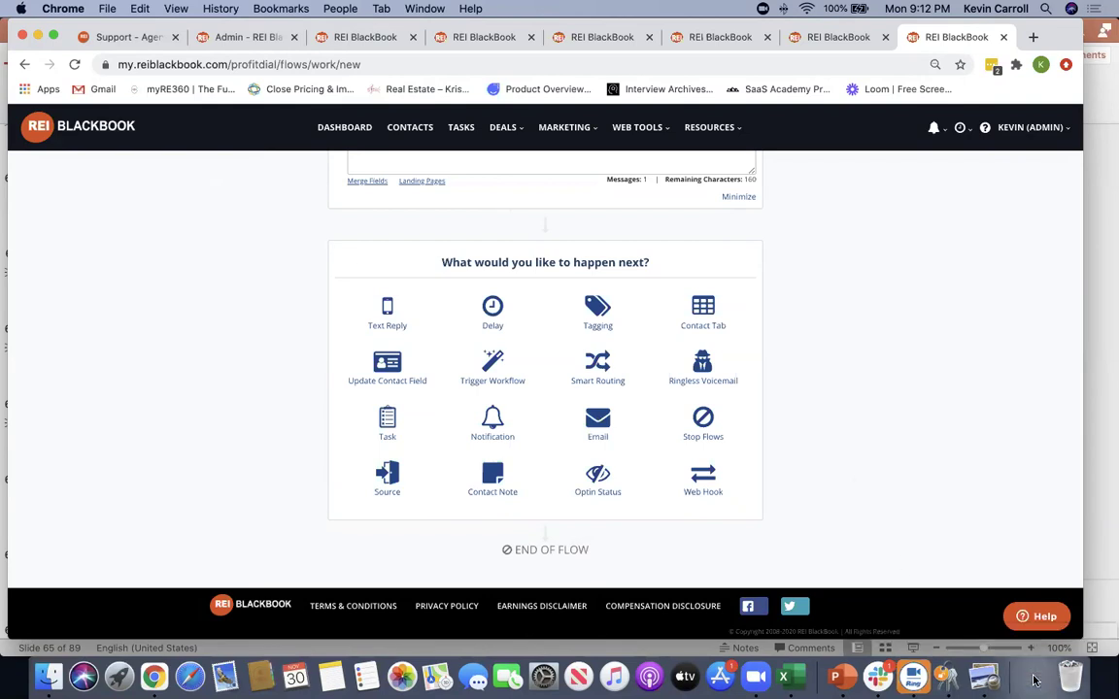
Restore the Power Workflow PDF and scroll to page 2, the 52 Week Follow Up Workflow
click(1035, 680)
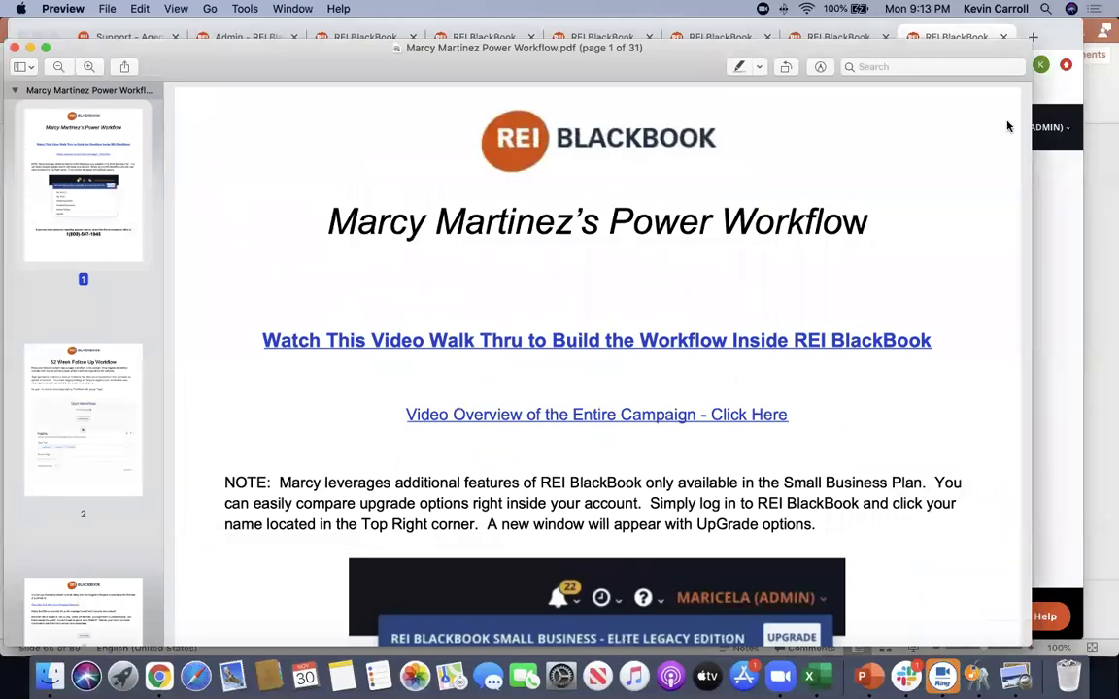
drag(947, 49, 957, 16)
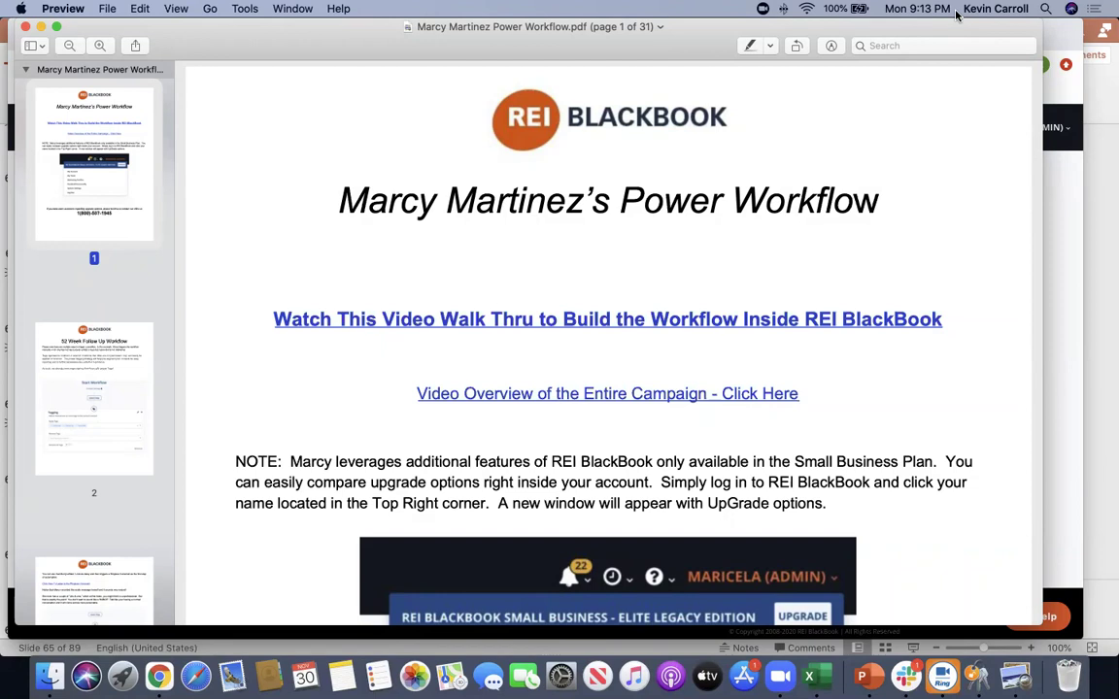
scroll(260, 341, down, 3)
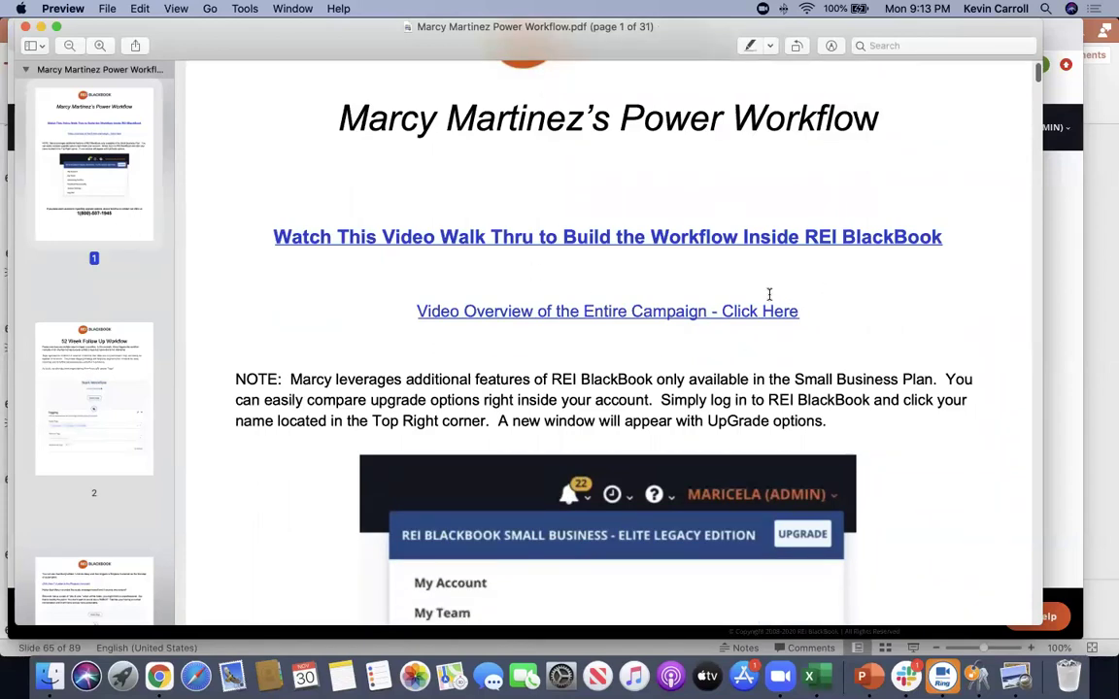
scroll(250, 269, down, 6)
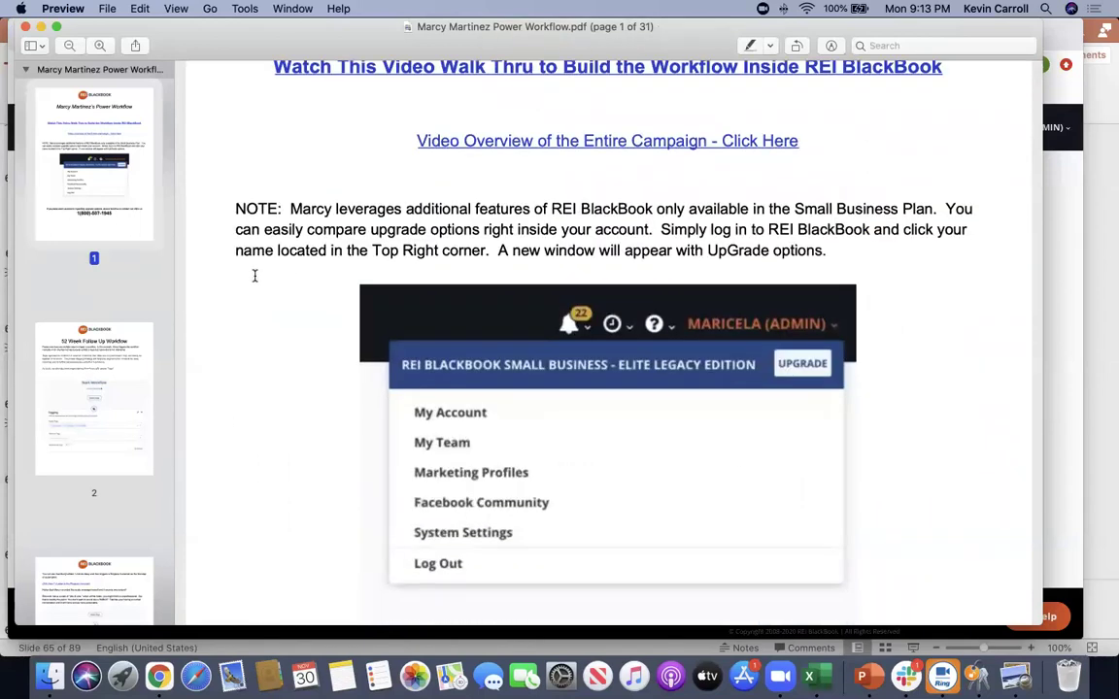
scroll(252, 267, down, 2)
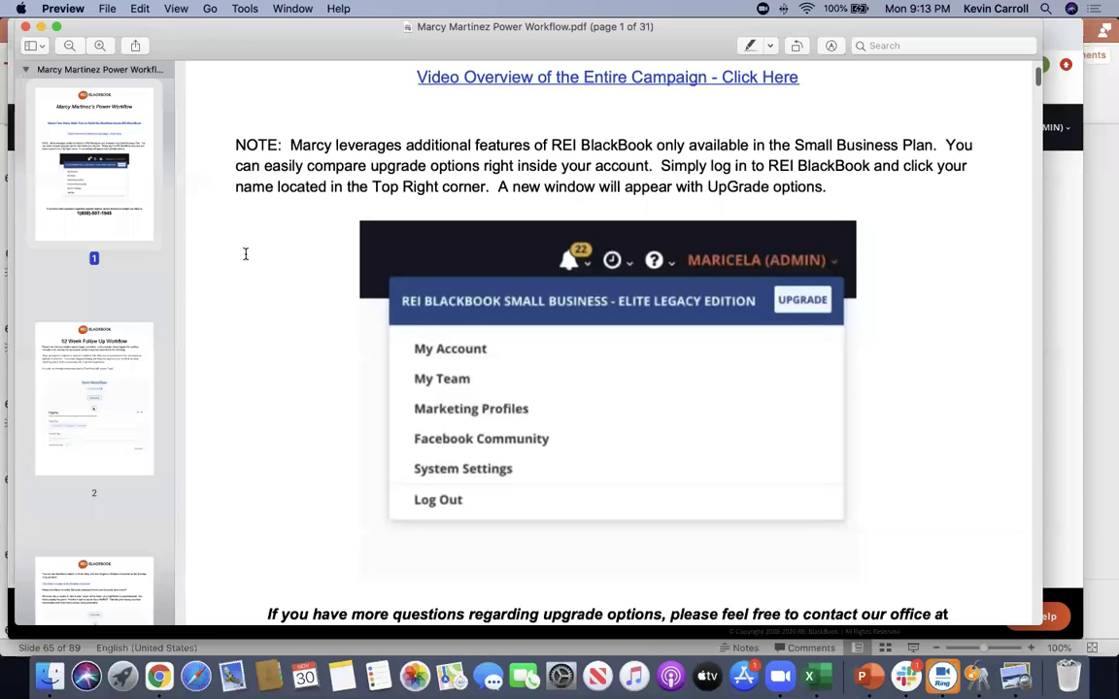
scroll(244, 254, down, 7)
scroll(245, 254, down, 20)
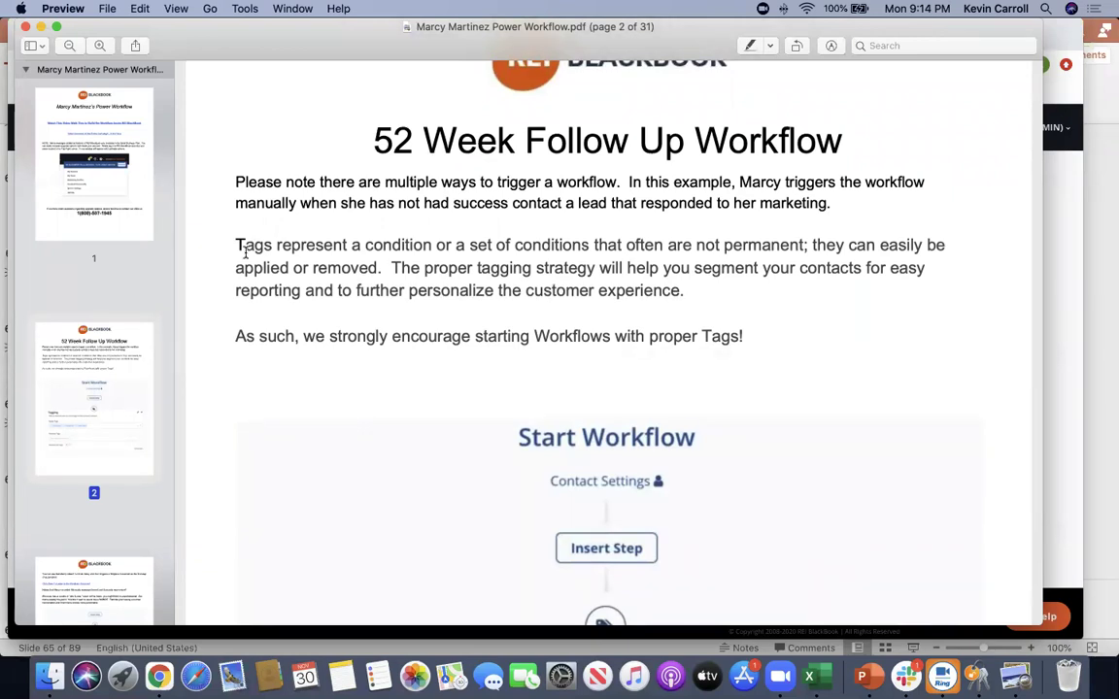
Read through the guide's tagging, delay and voicemail pages
scroll(245, 253, down, 5)
scroll(243, 272, up, 3)
scroll(256, 272, down, 7)
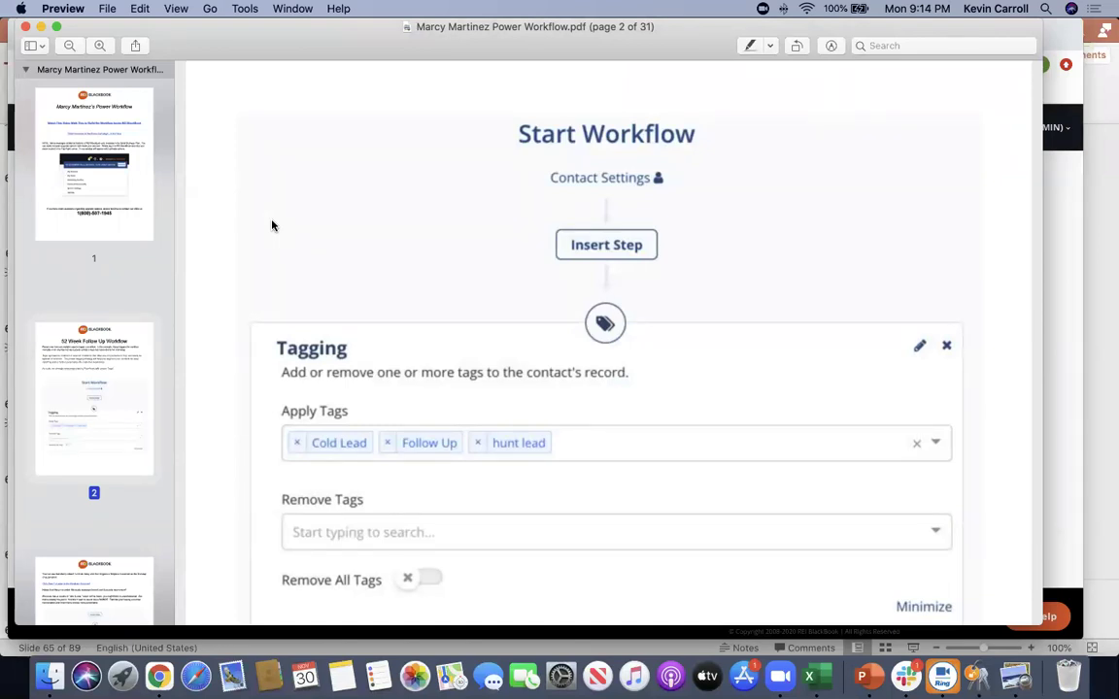
scroll(275, 224, down, 2)
scroll(275, 224, up, 1)
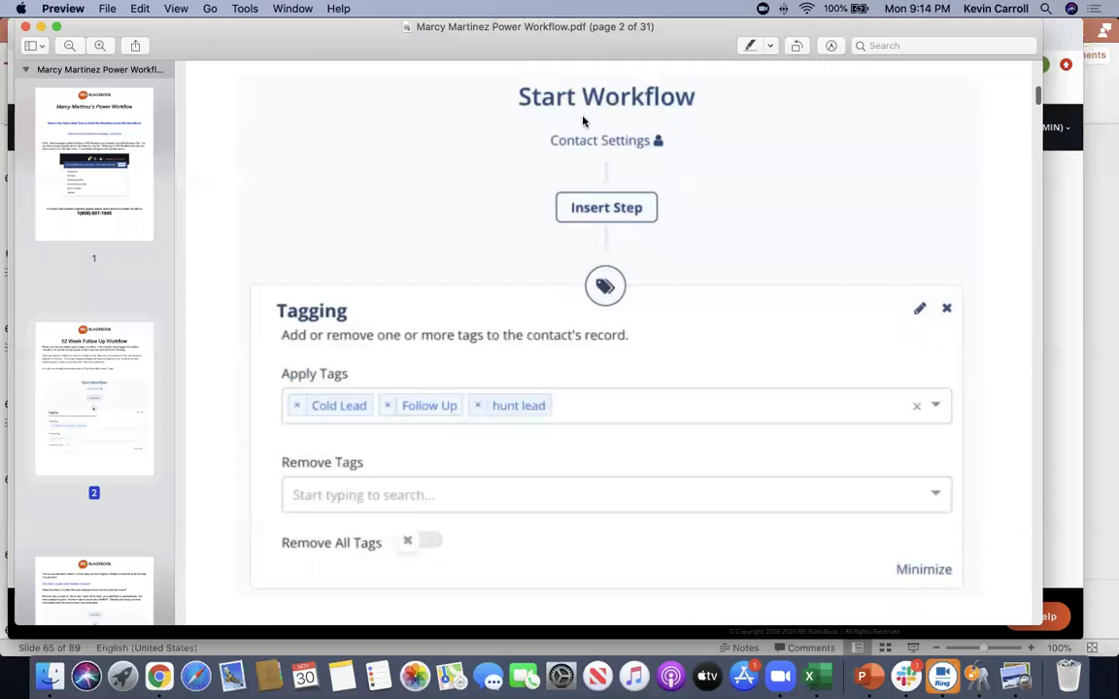
scroll(263, 309, down, 3)
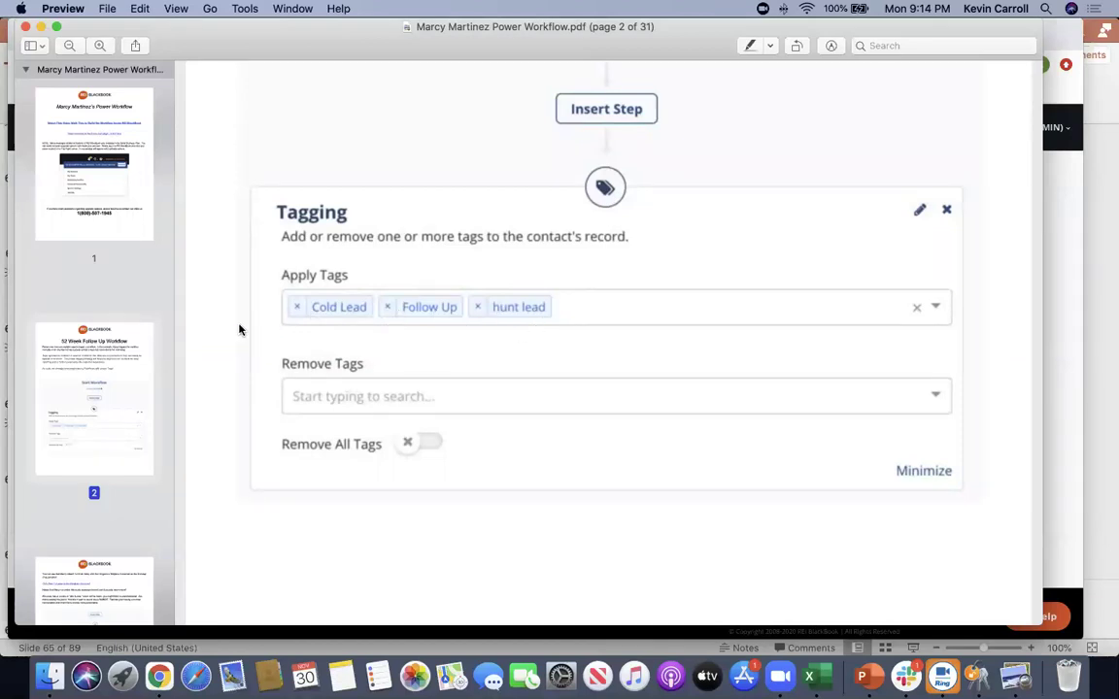
scroll(272, 336, down, 10)
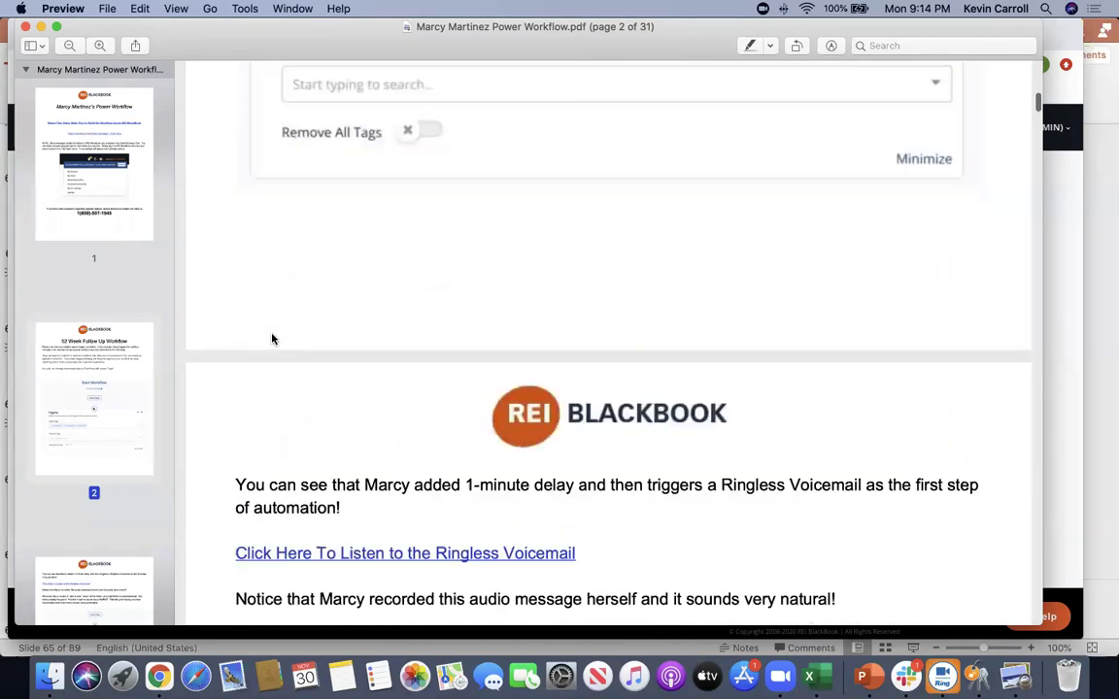
scroll(272, 338, down, 5)
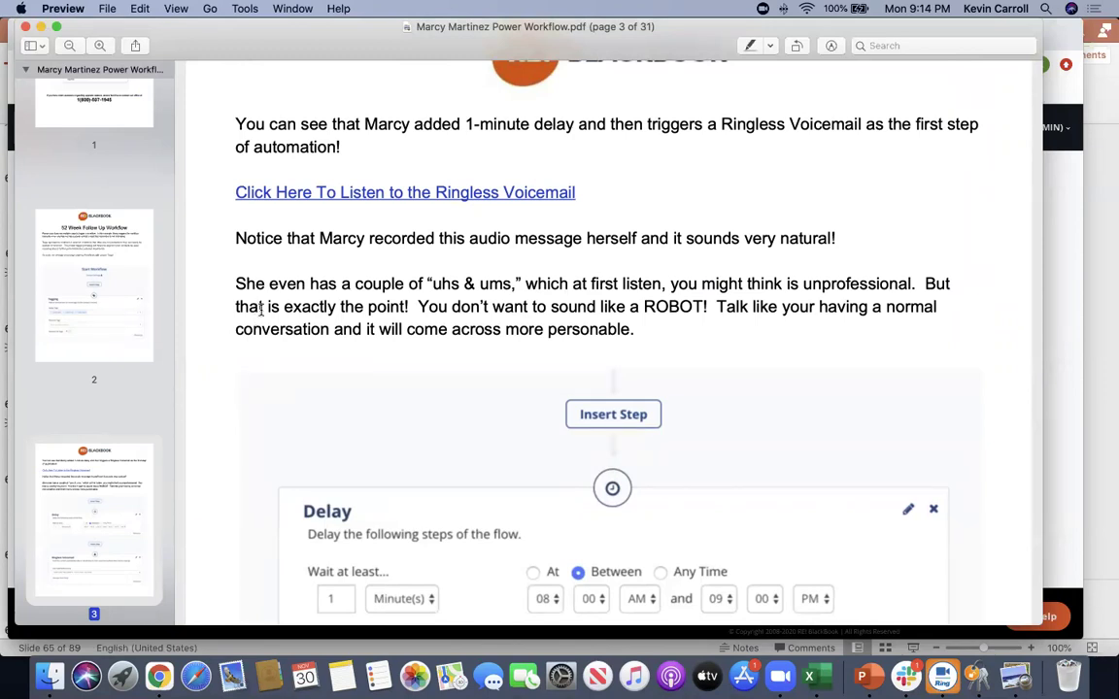
scroll(228, 310, down, 2)
scroll(228, 310, up, 1)
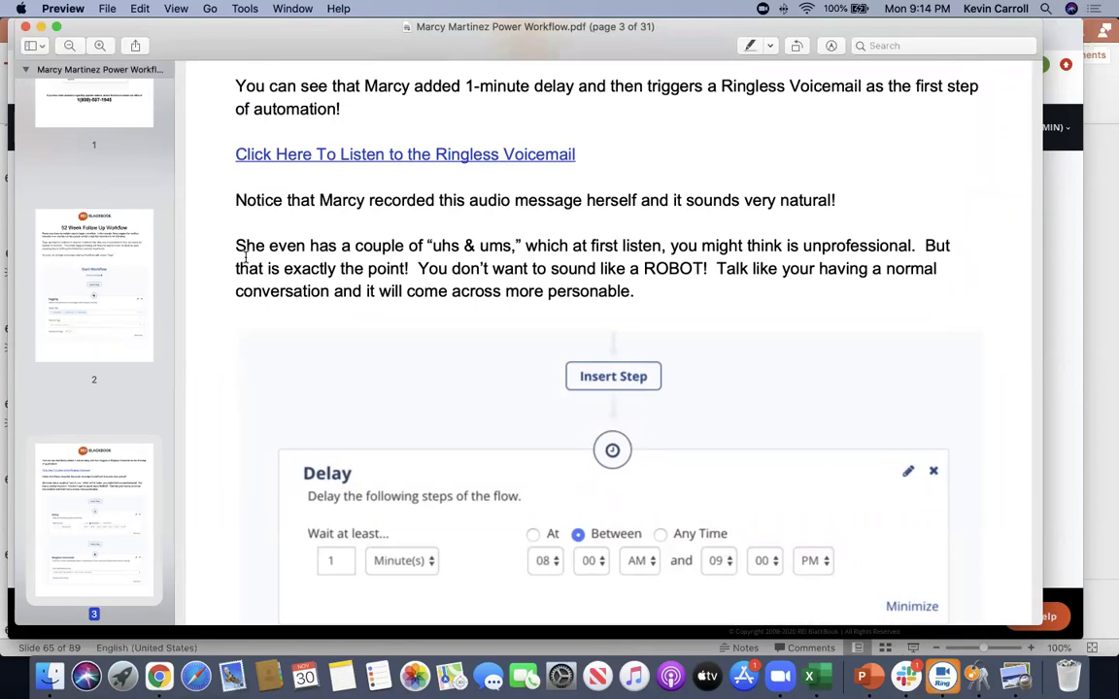
scroll(243, 252, down, 3)
scroll(245, 256, down, 4)
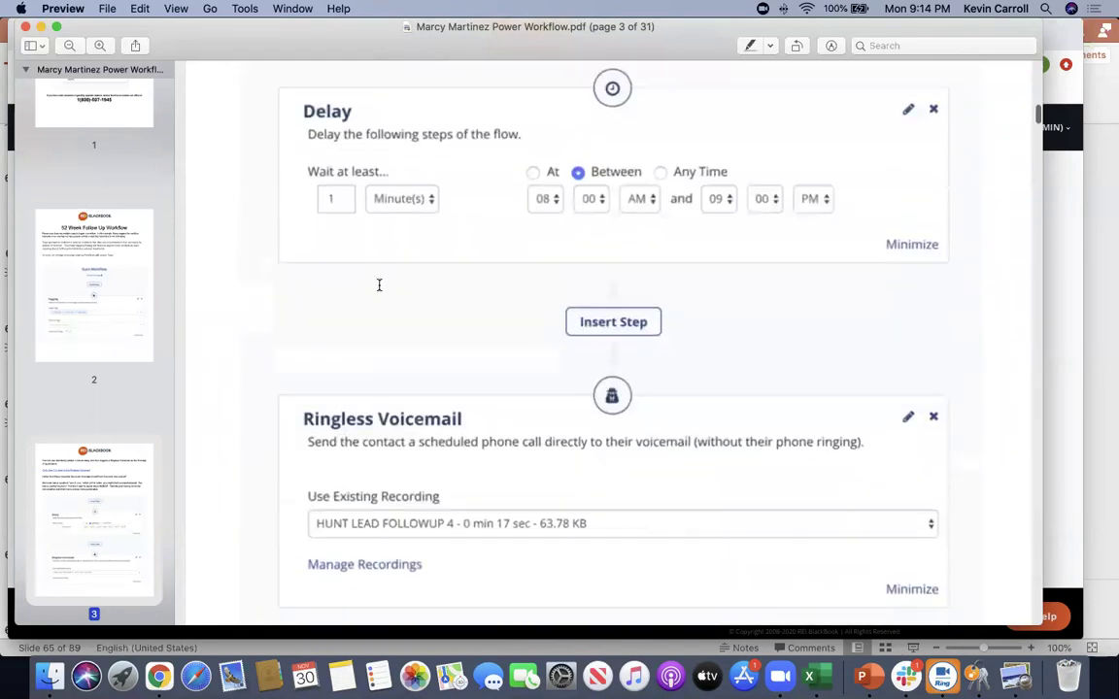
scroll(366, 286, down, 2)
scroll(408, 359, down, 1)
scroll(333, 395, down, 10)
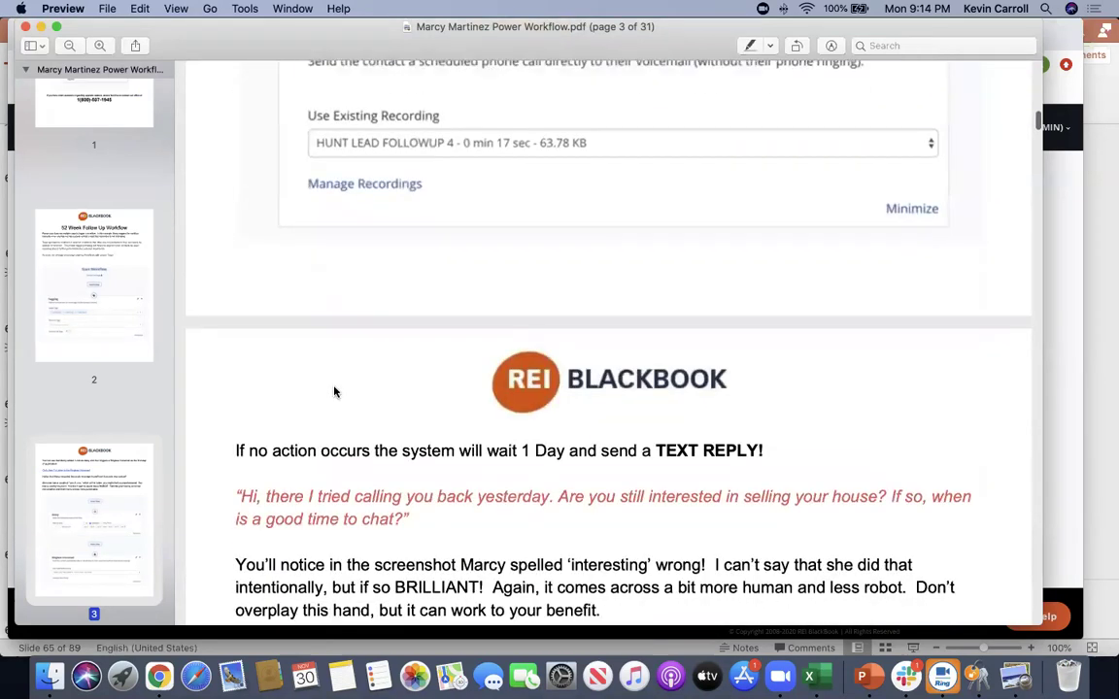
scroll(333, 391, down, 2)
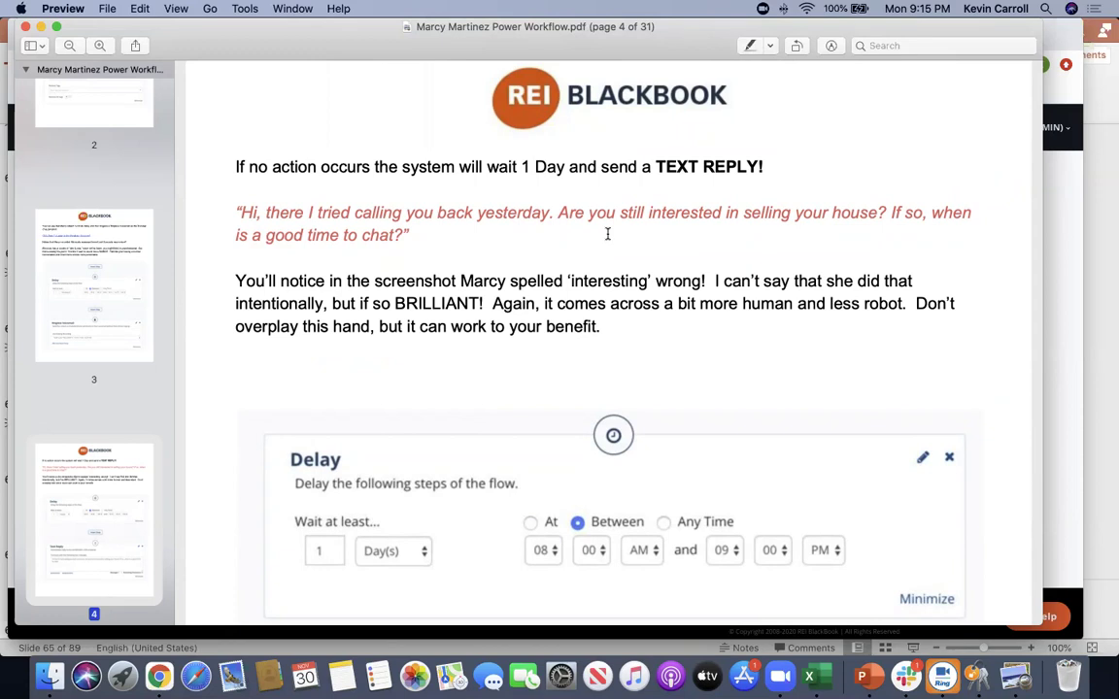
Highlight the 1 Day wait sentence and the suggested text message, then keep reading
drag(388, 166, 656, 166)
click(677, 165)
drag(240, 213, 406, 234)
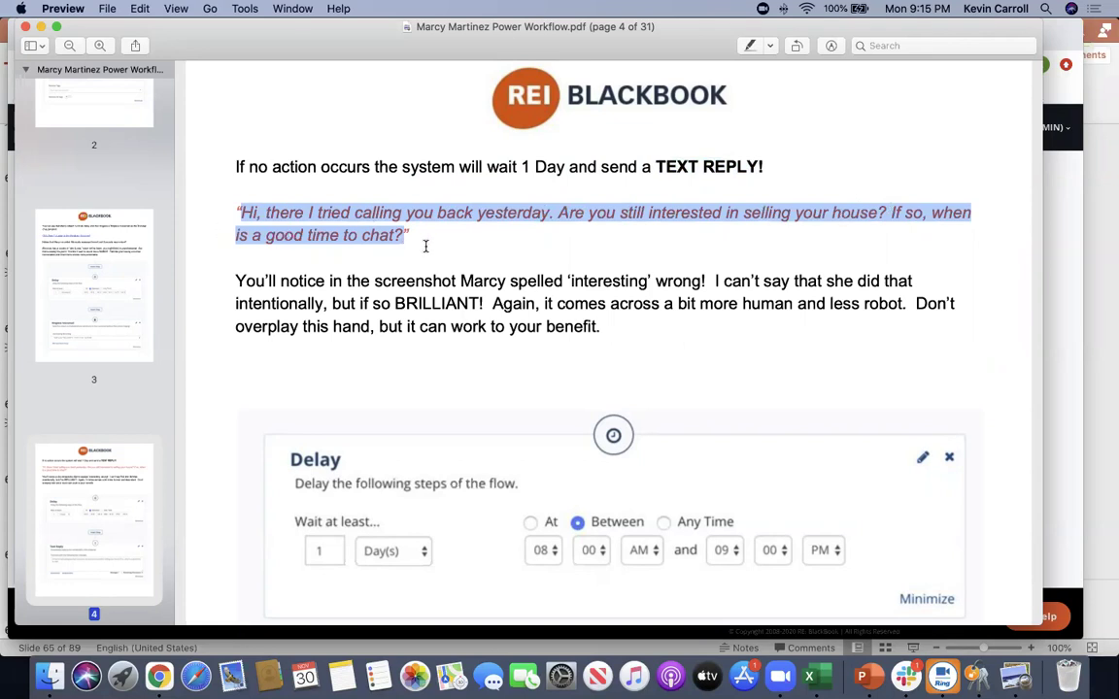
scroll(246, 287, down, 5)
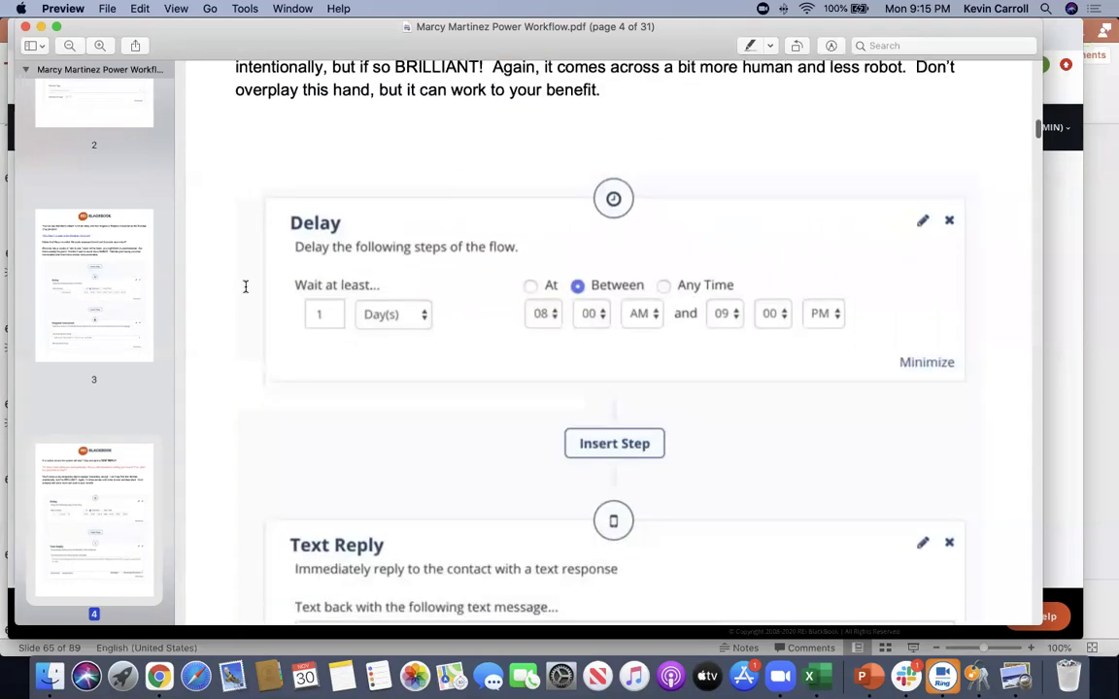
scroll(245, 287, down, 2)
scroll(282, 291, down, 3)
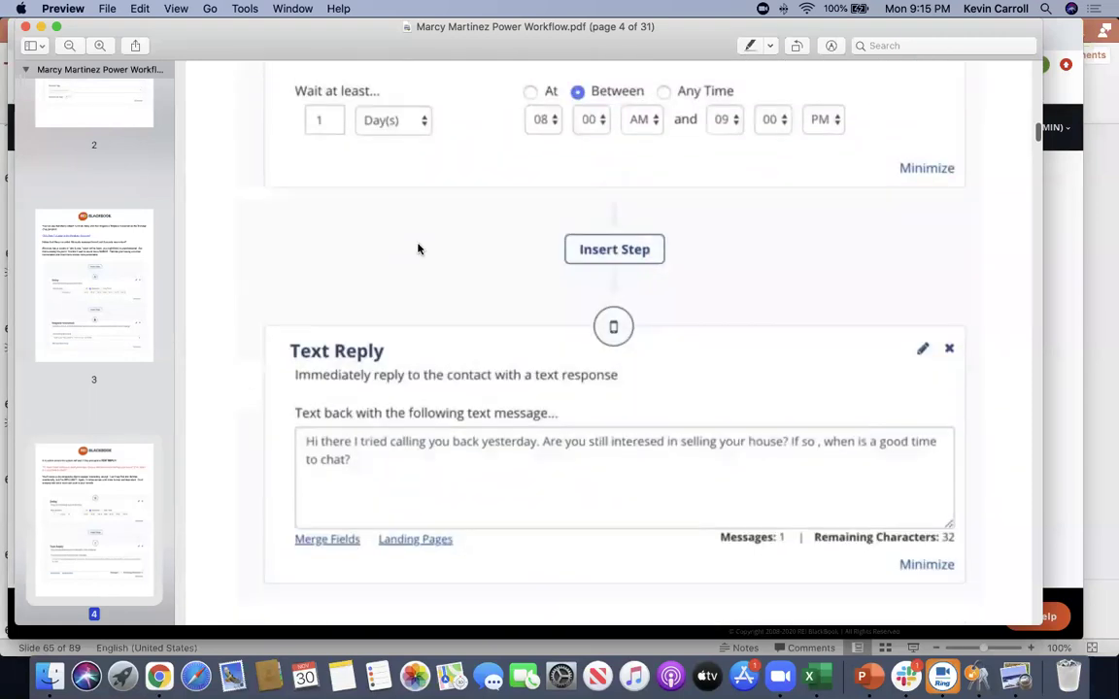
scroll(854, 427, down, 5)
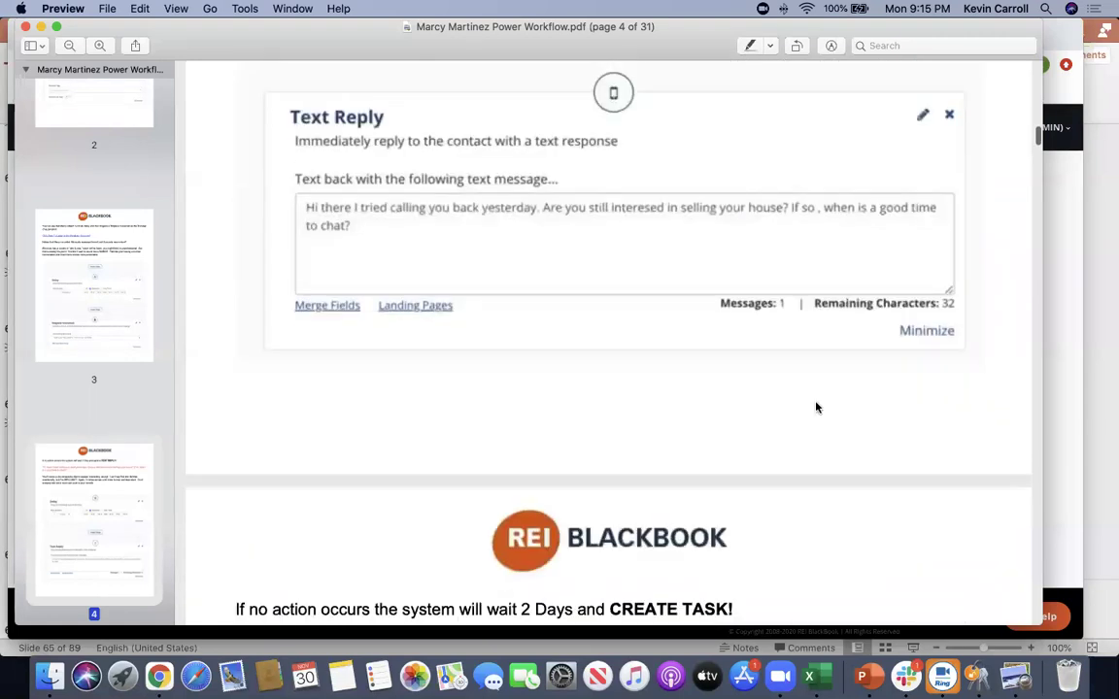
scroll(815, 408, down, 10)
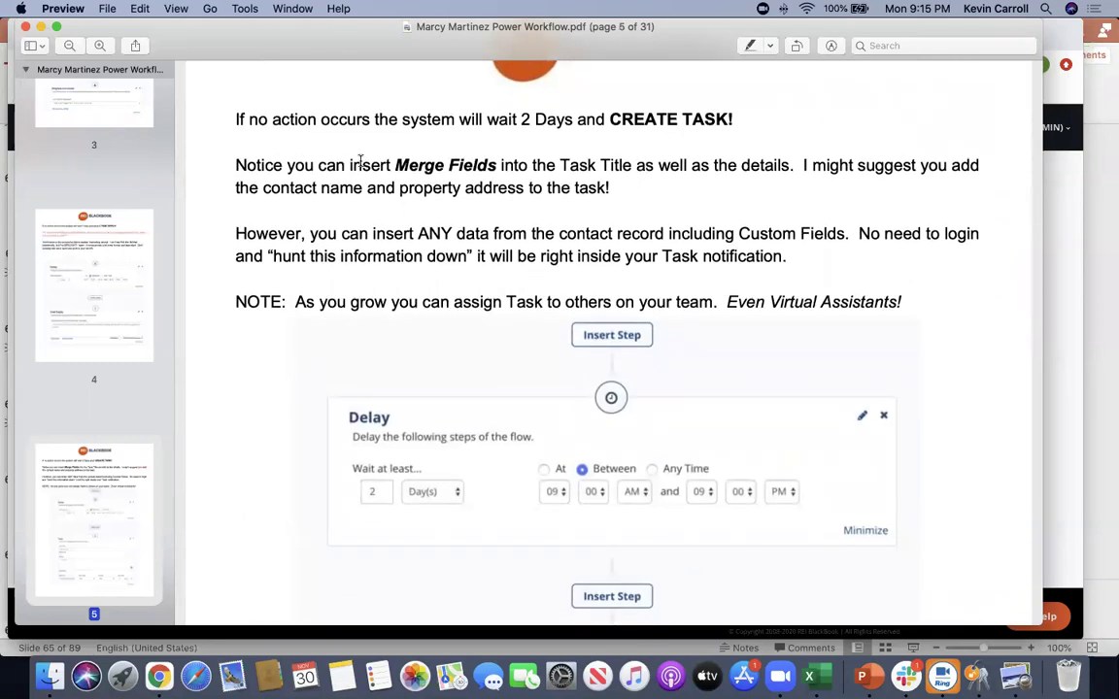
Highlight the words 'Merge Fields' and read on to the next step
drag(394, 166, 507, 165)
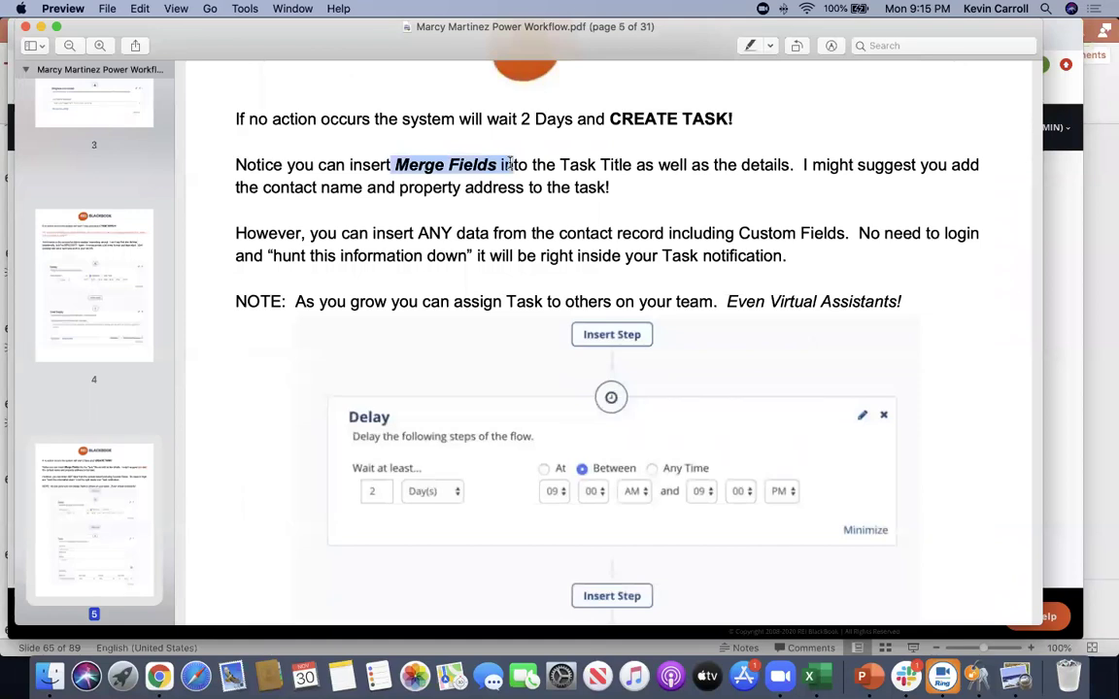
scroll(300, 330, down, 8)
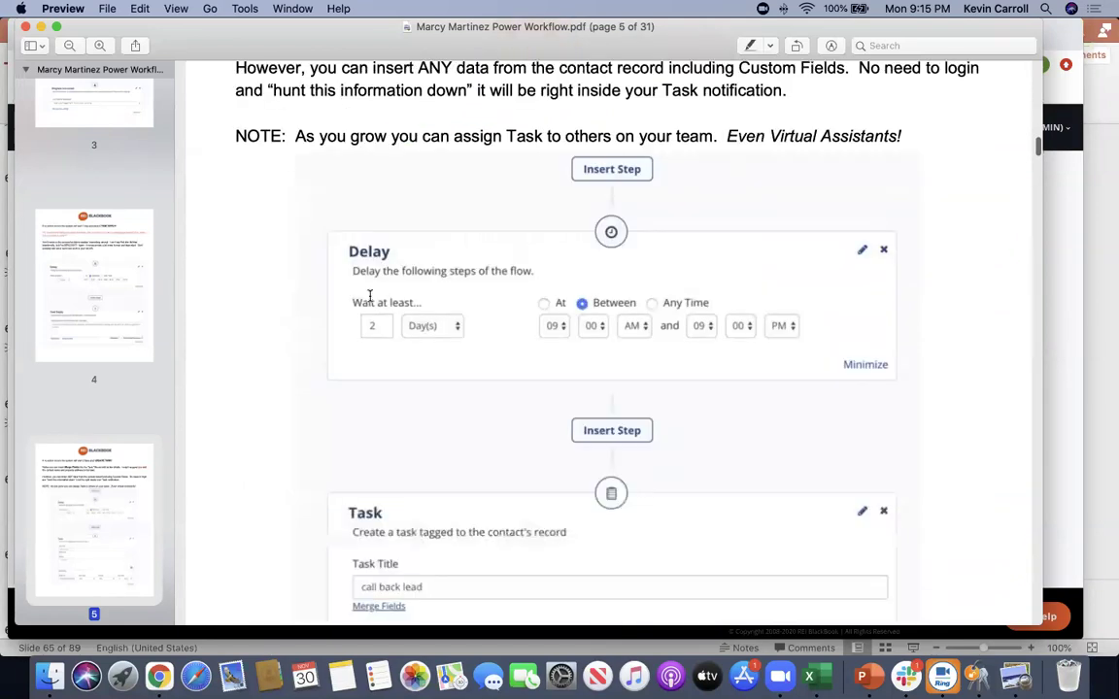
scroll(330, 272, down, 4)
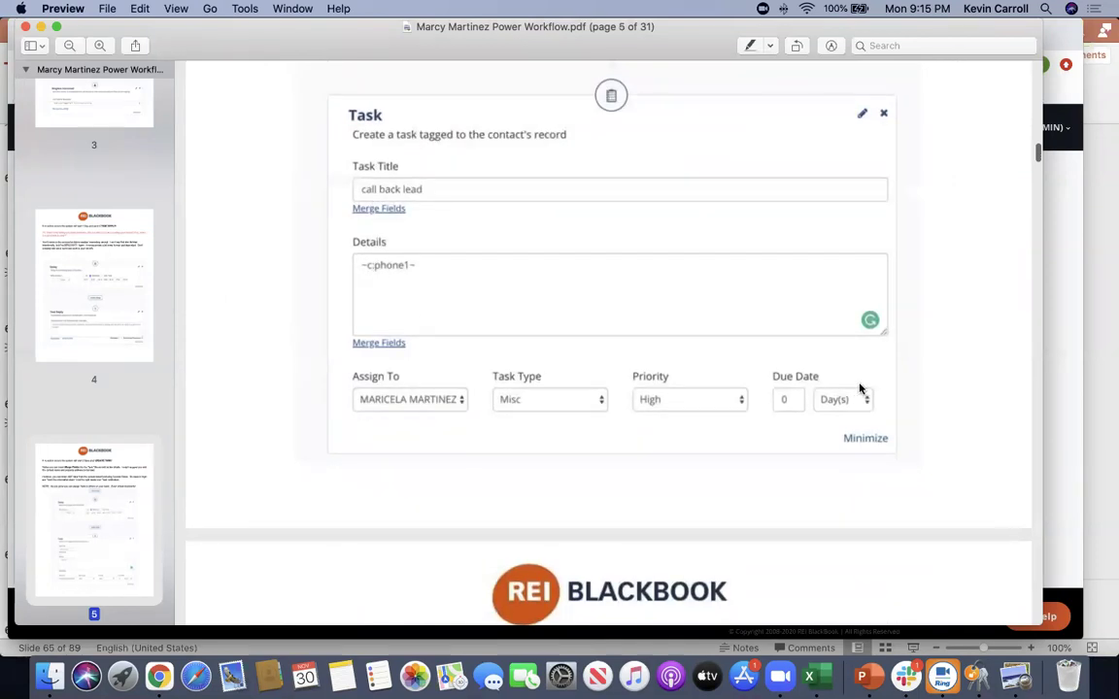
scroll(860, 390, down, 6)
scroll(860, 389, down, 4)
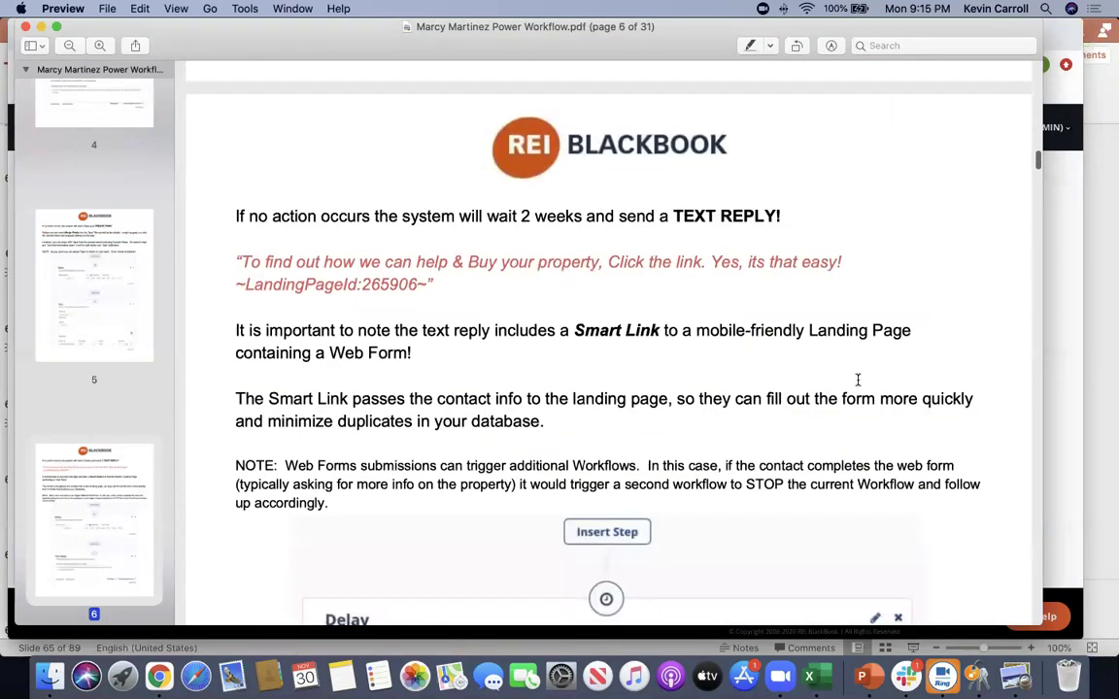
Highlight the two-week text reply sentence and its quoted message, then return to page 1
drag(256, 216, 777, 215)
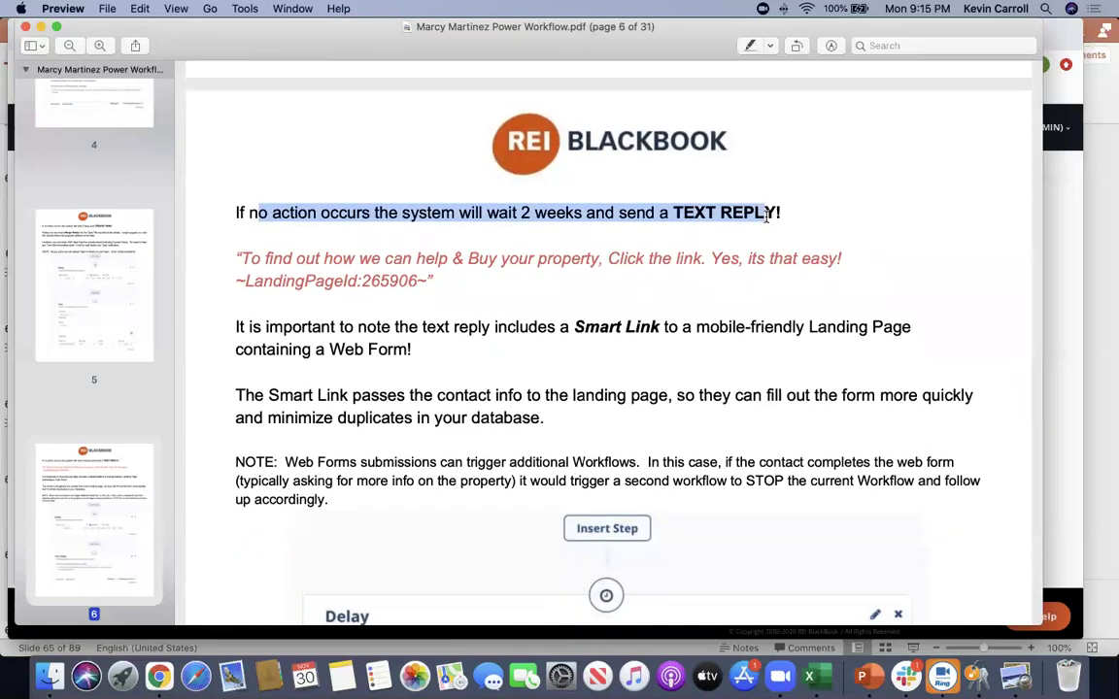
drag(238, 258, 225, 284)
scroll(262, 358, down, 5)
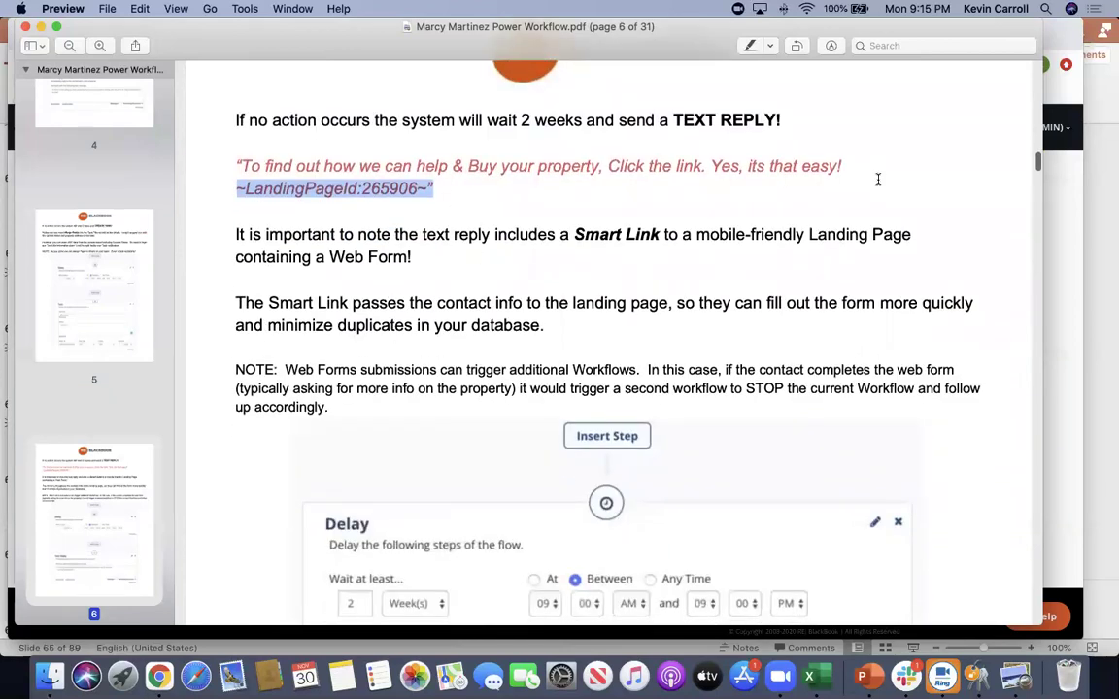
scroll(262, 319, down, 10)
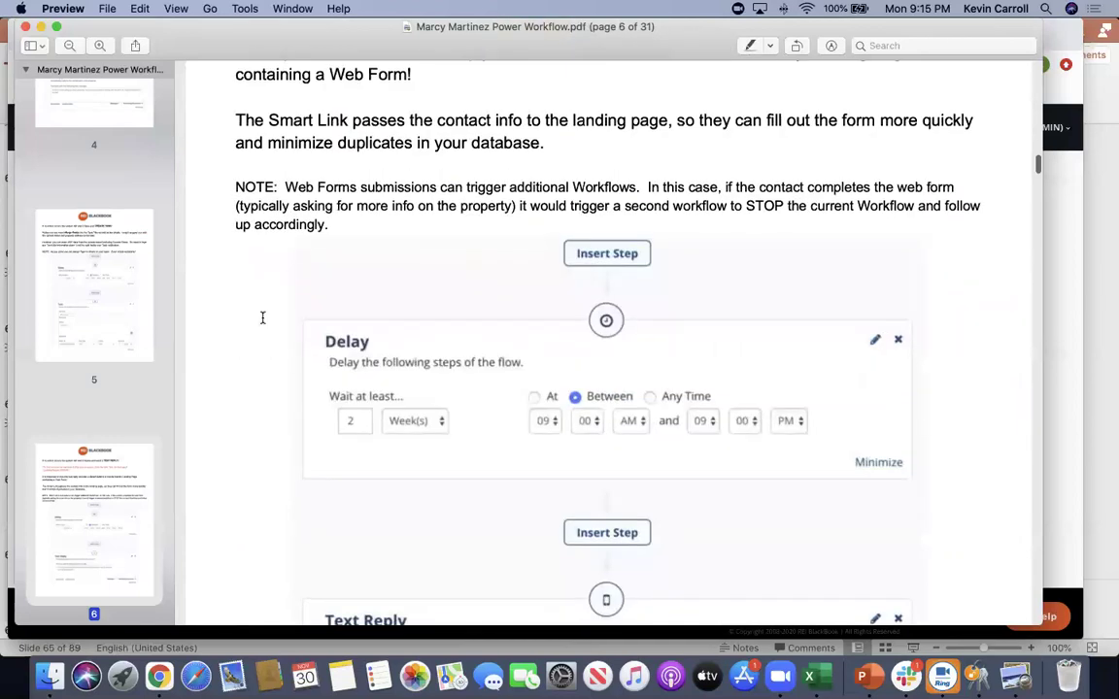
scroll(262, 318, up, 9)
scroll(263, 317, down, 20)
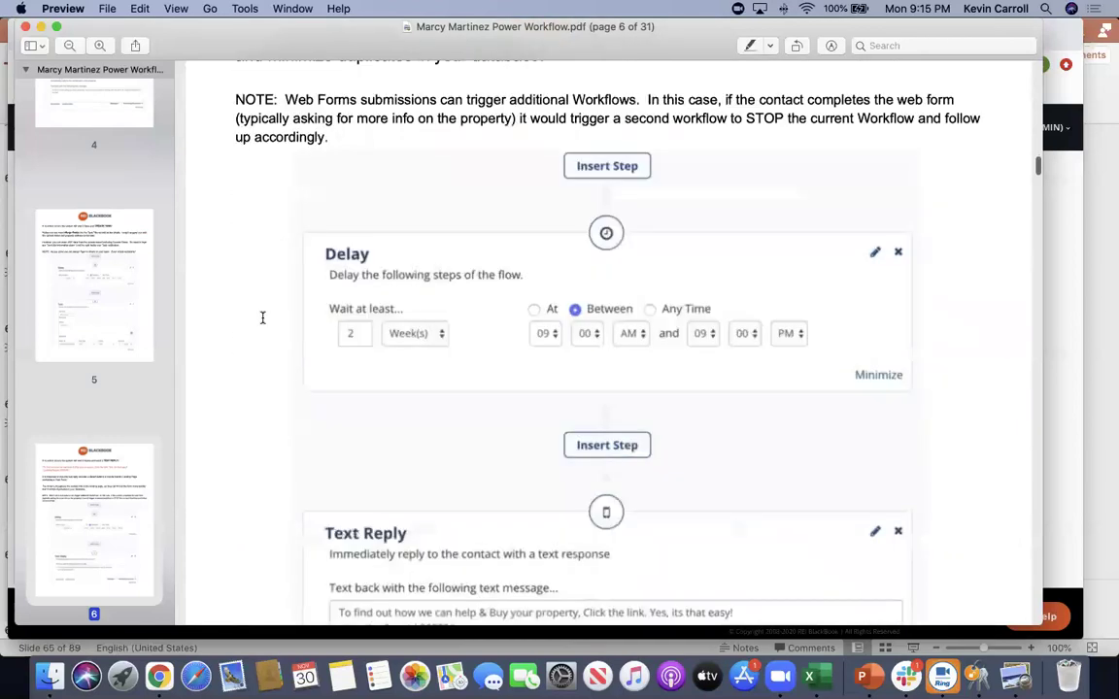
scroll(262, 318, down, 8)
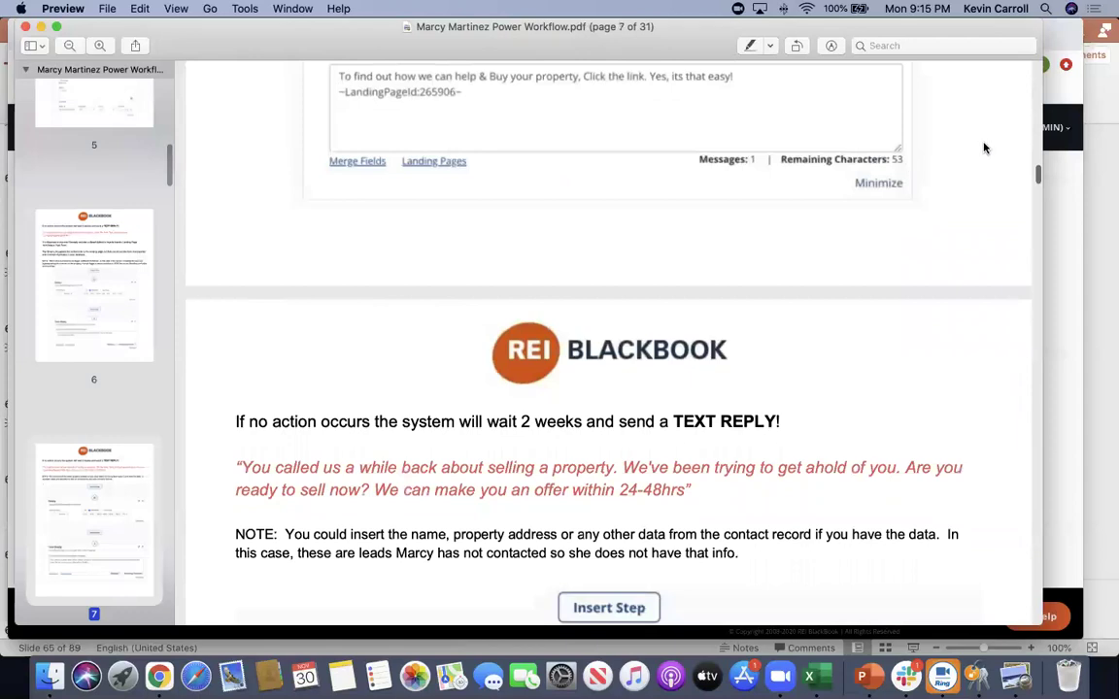
drag(1037, 174, 1036, 75)
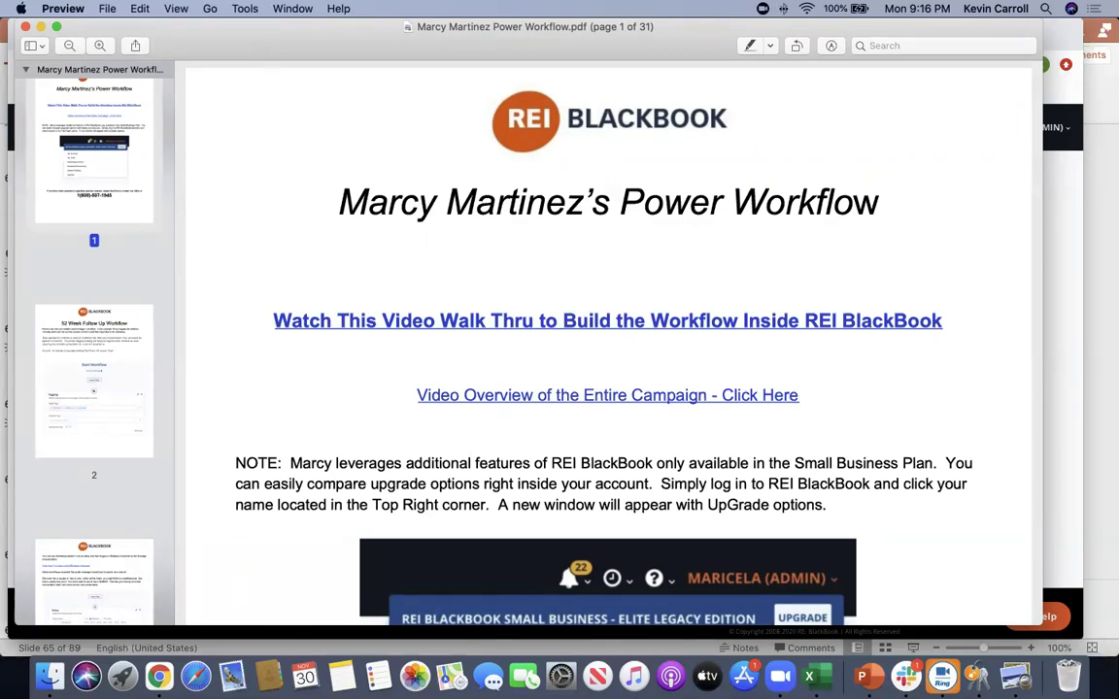
Close the PDF and go to the dashboard, leaving the unsaved 'New Flow' behind
click(25, 28)
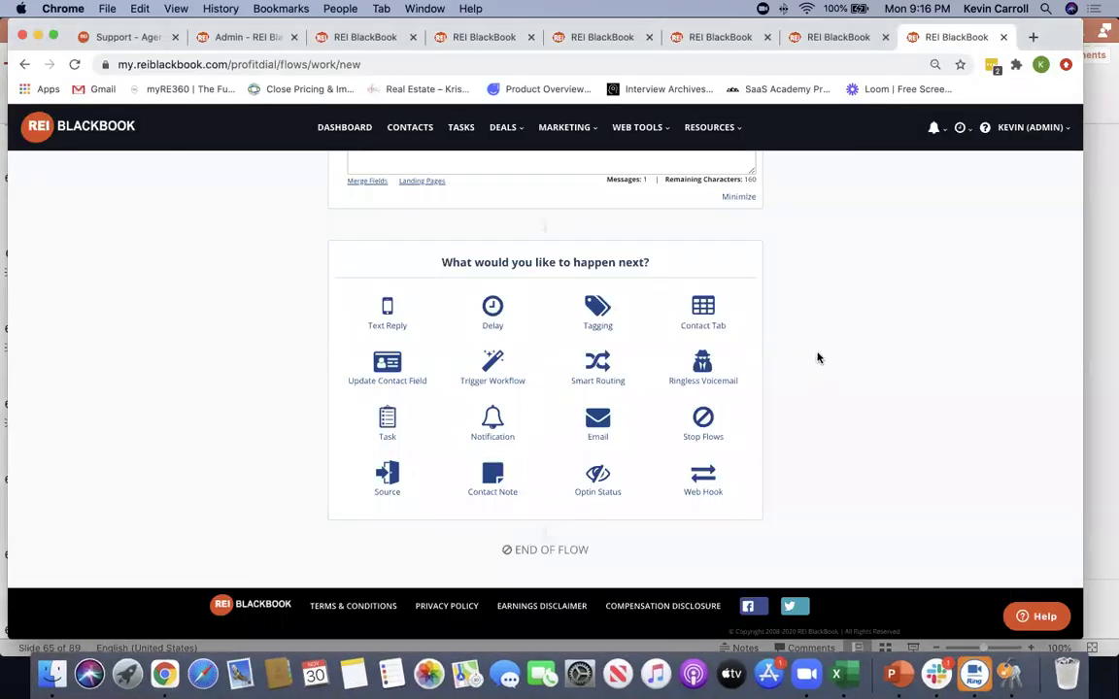
scroll(817, 358, up, 10)
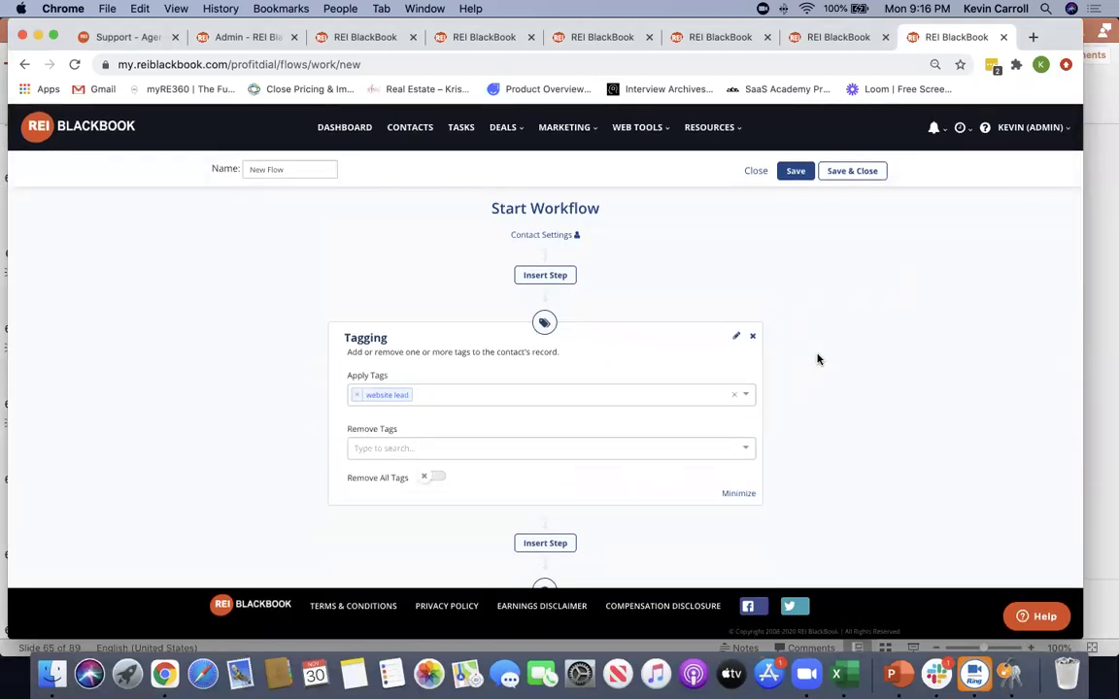
click(342, 130)
click(671, 243)
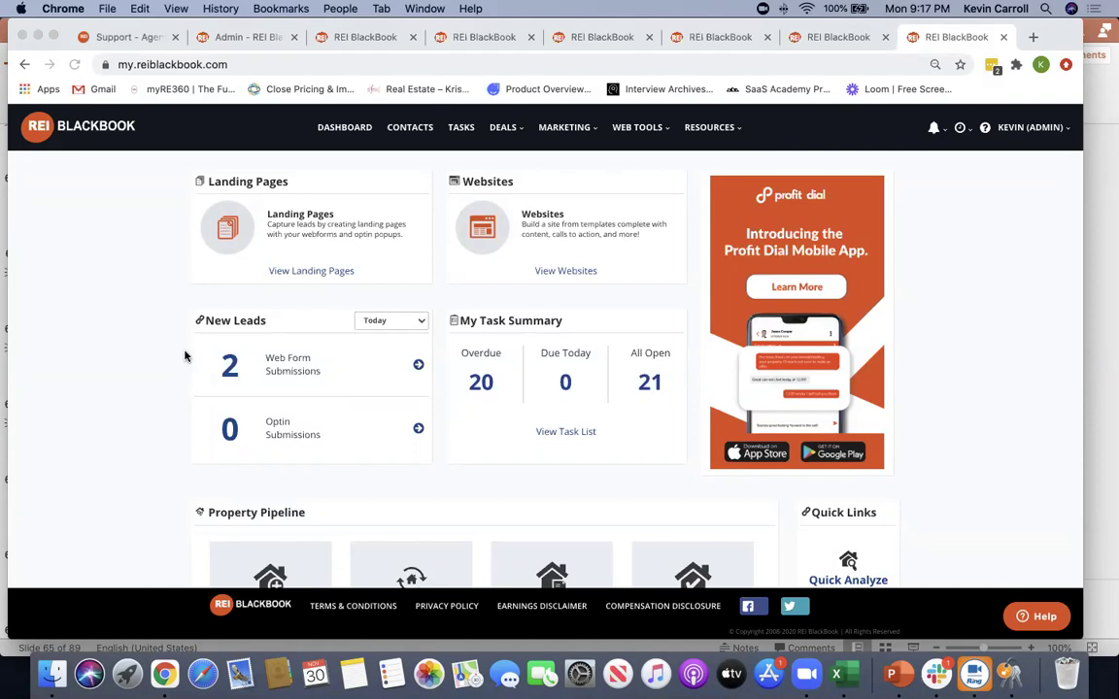
Return to the browser and open the Contacts list from the Marketing menu
click(150, 334)
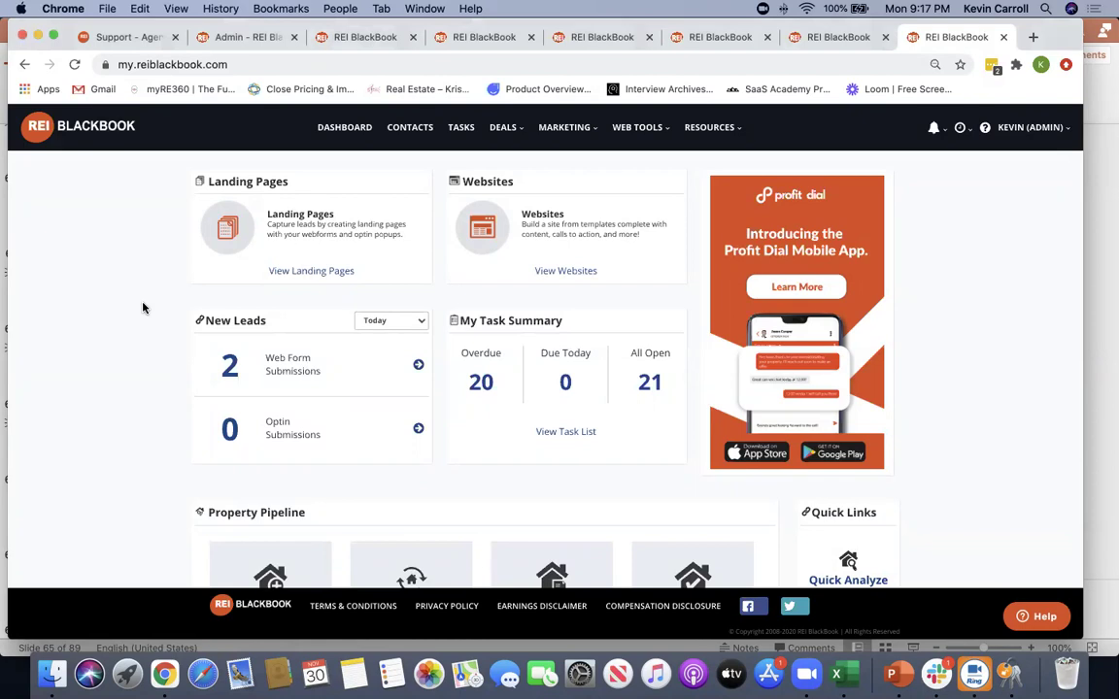
click(561, 127)
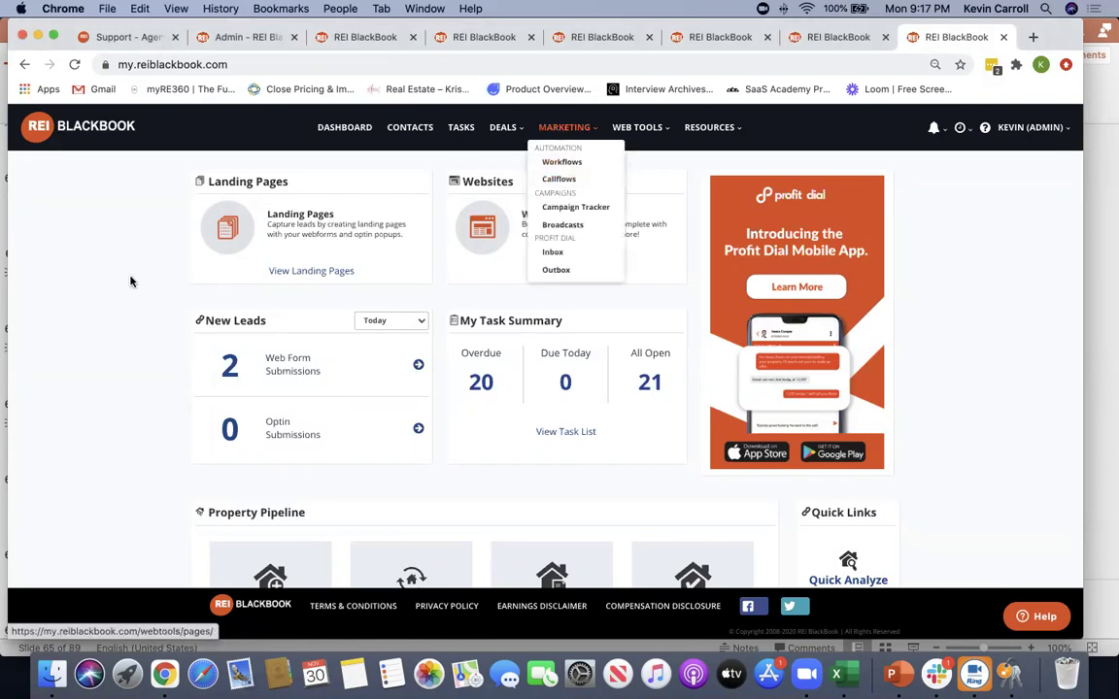
click(409, 136)
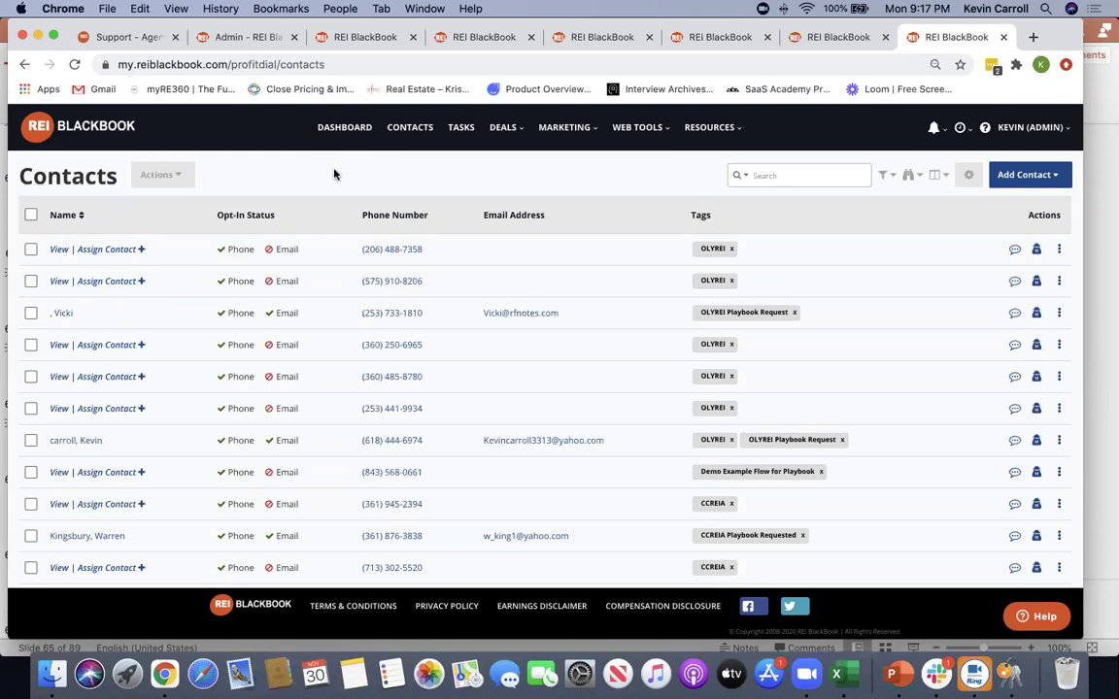
Filter contacts by the tags OLYREI and OLYREI Playbook Request
click(884, 175)
click(307, 225)
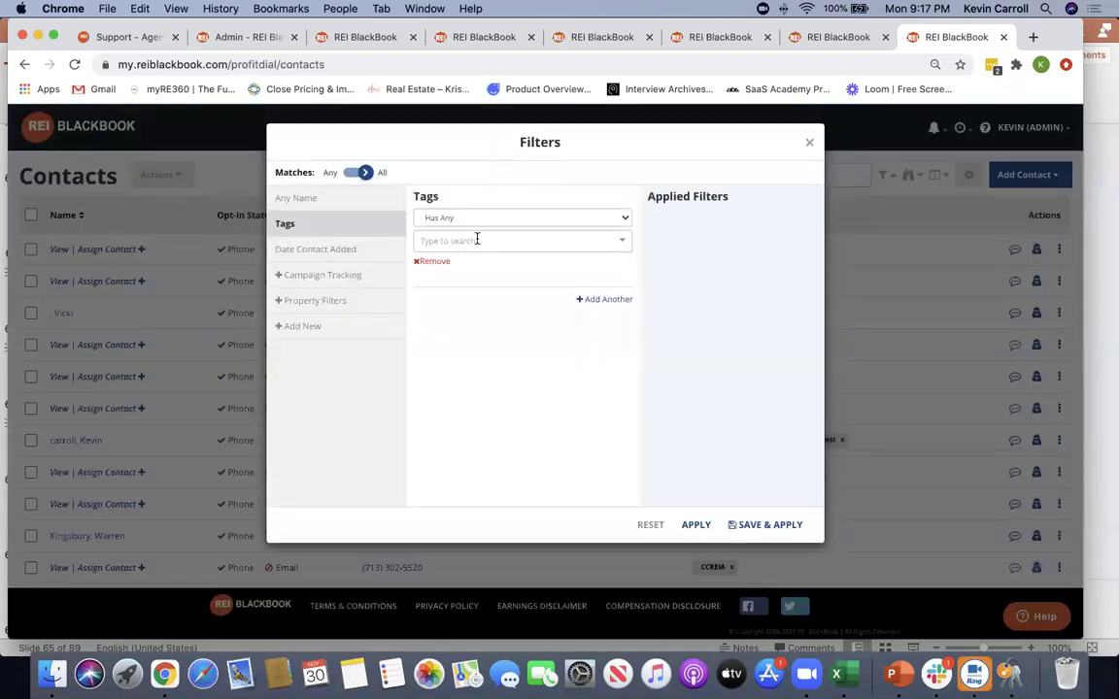
click(477, 240)
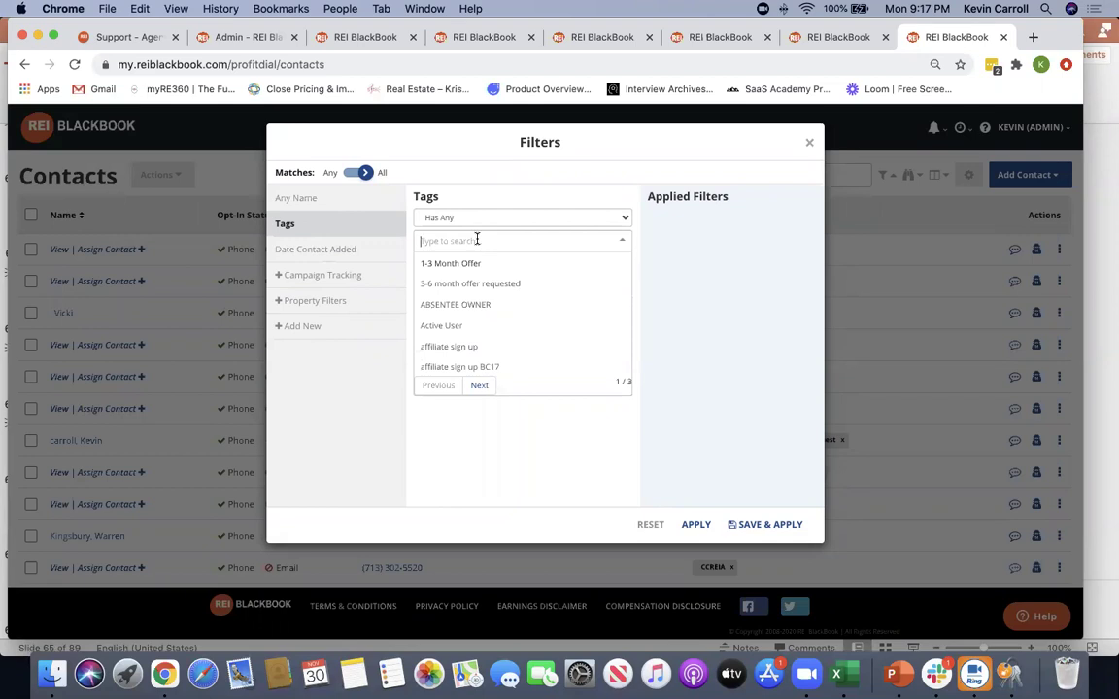
text(oly)
click(464, 264)
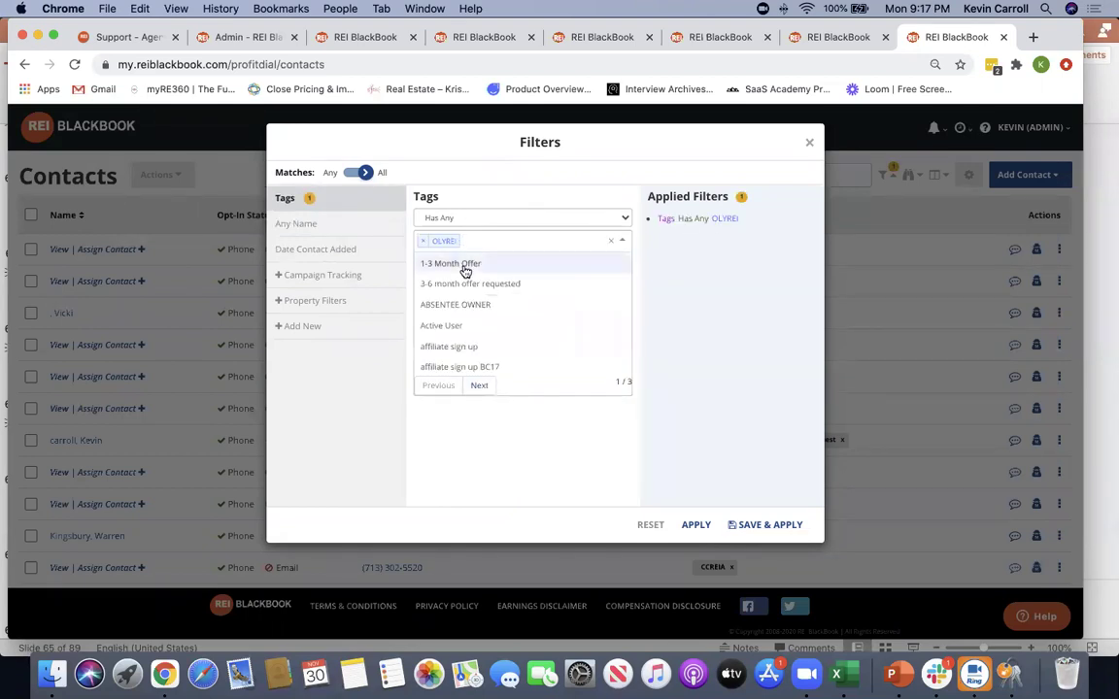
text(oly)
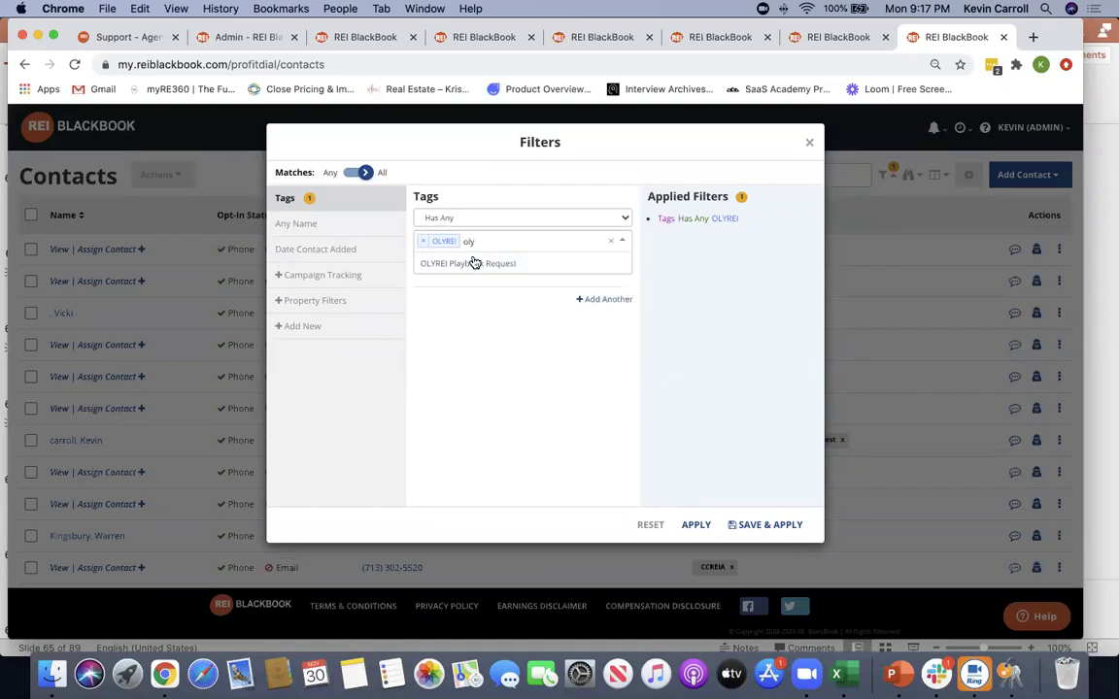
click(475, 260)
click(695, 525)
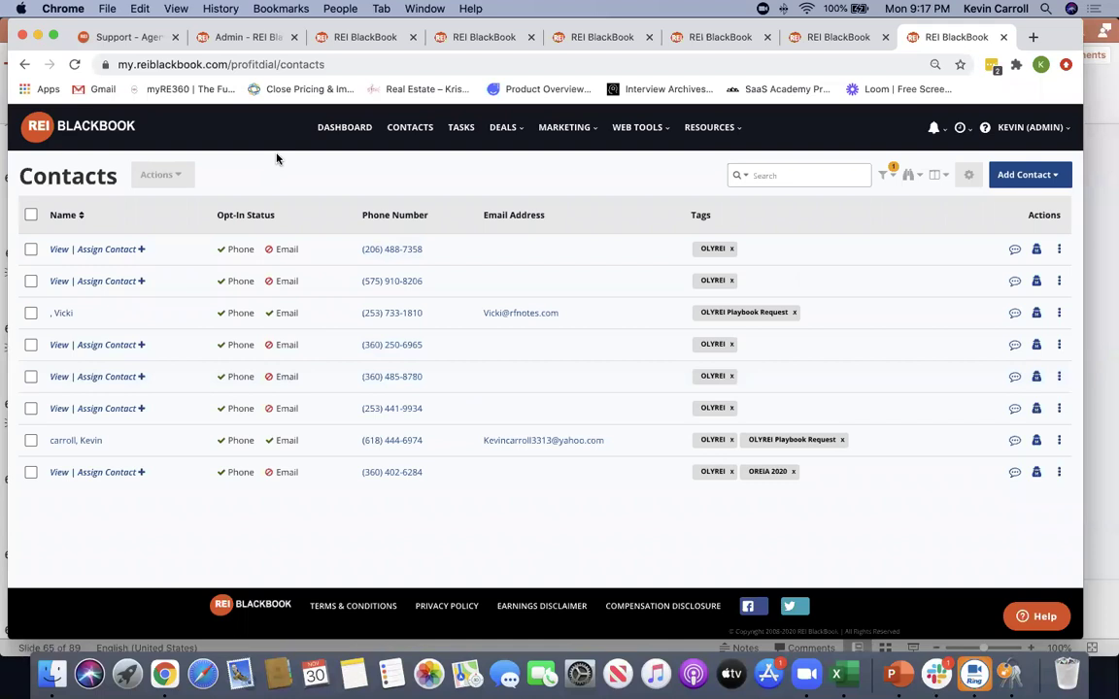
Start a text blast to all filtered contacts, sending from the DEMO NUMBER profile
click(31, 217)
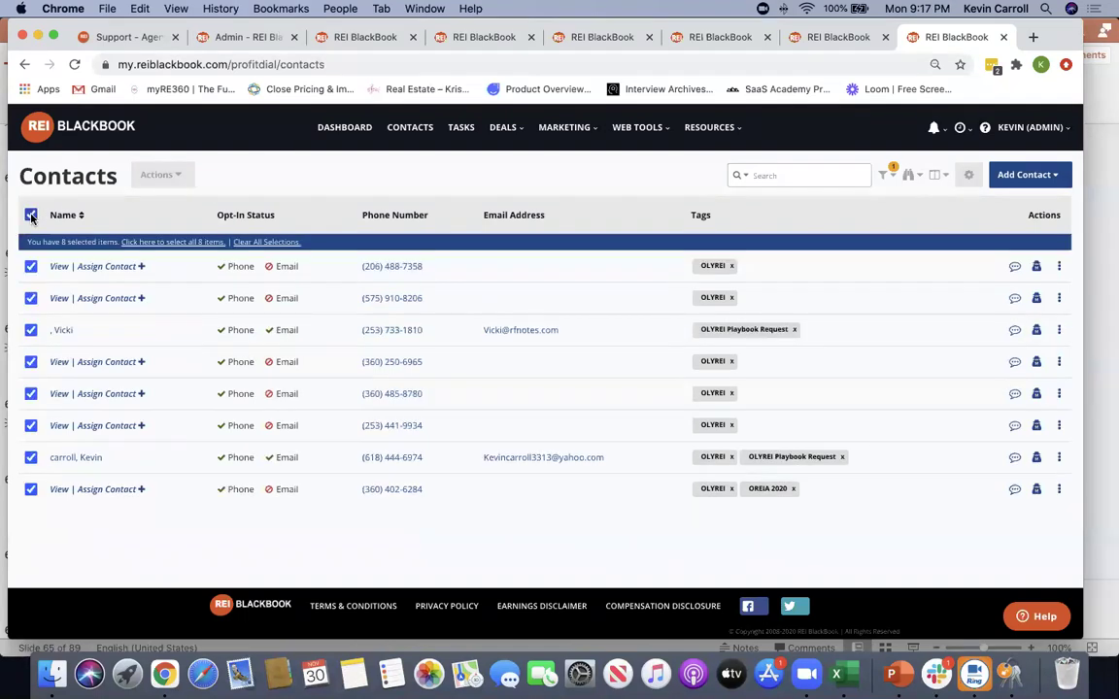
click(179, 176)
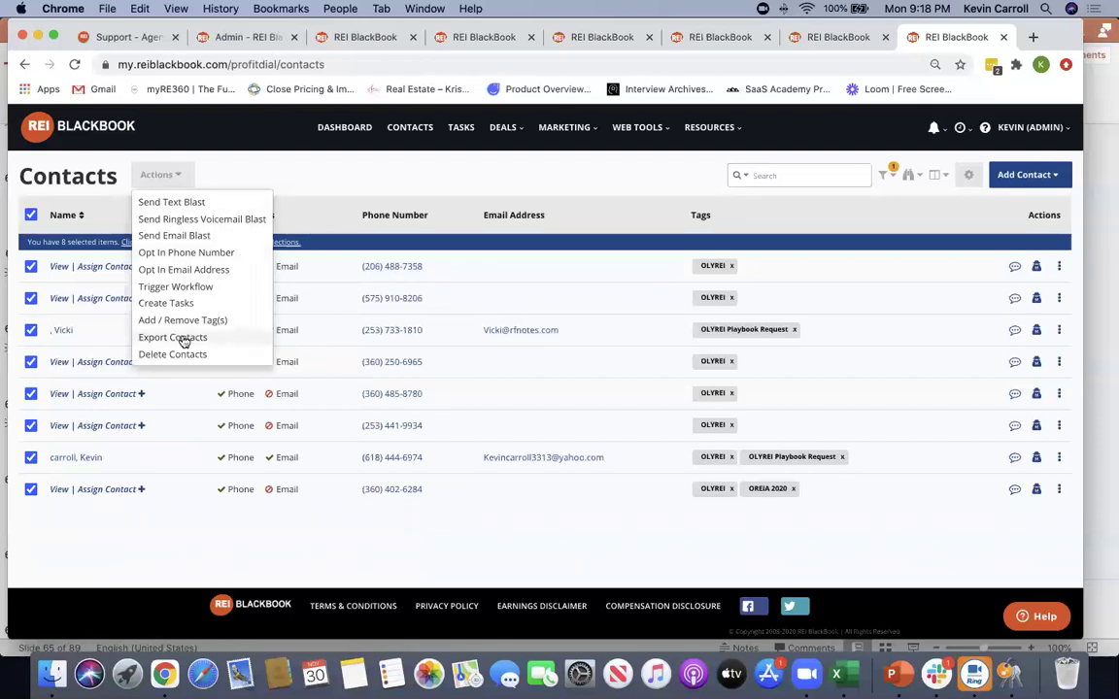
click(184, 201)
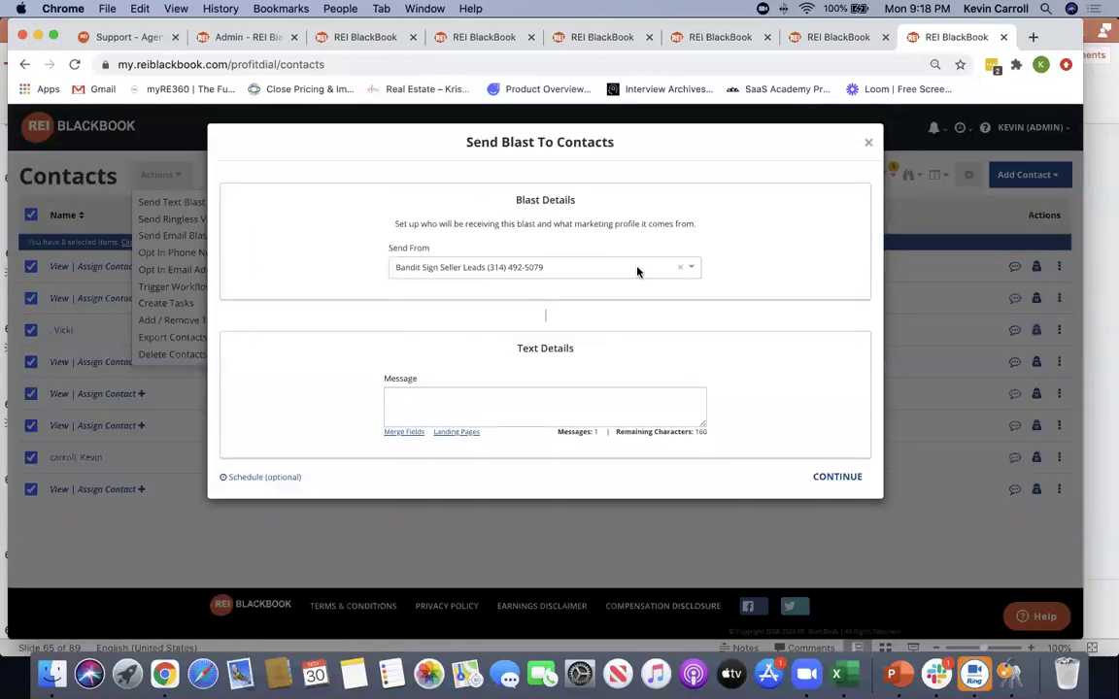
click(684, 271)
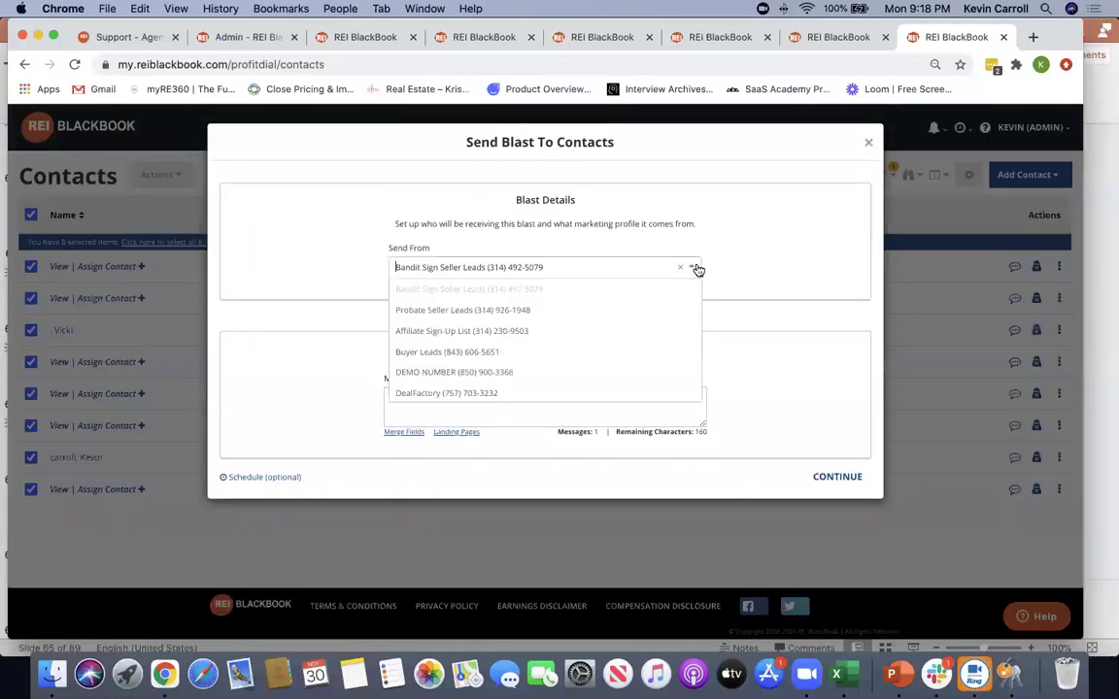
click(575, 377)
Write the message: first-name merge field plus 'Thanks for your time. reiblackbook.com/olyrei'
click(418, 398)
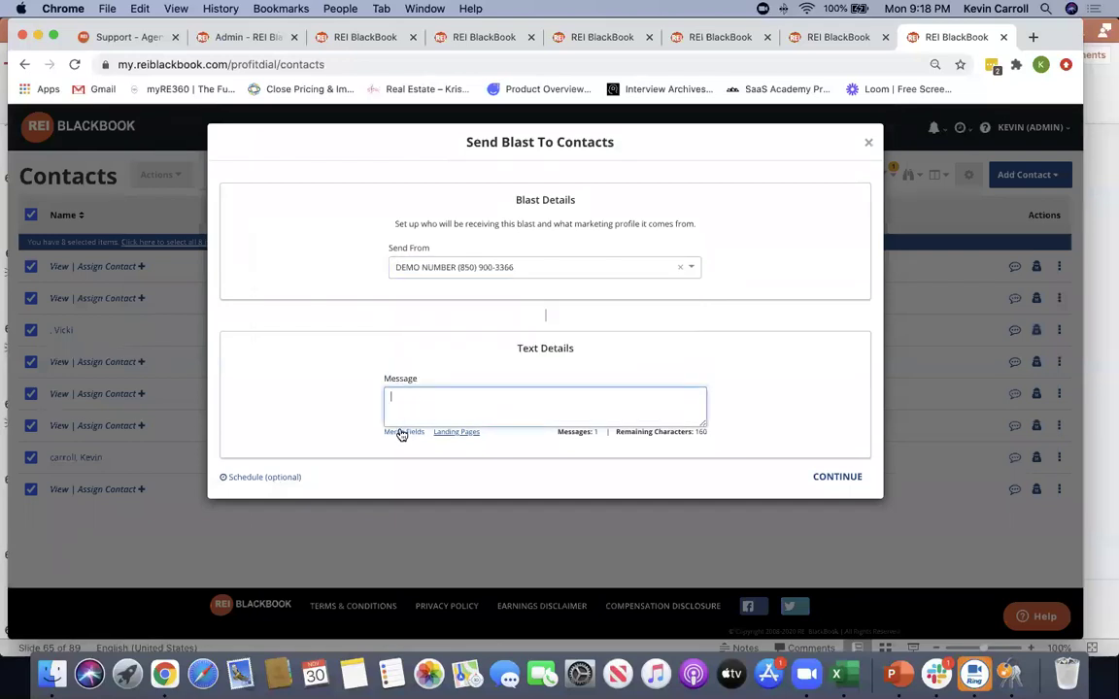
click(404, 431)
click(486, 281)
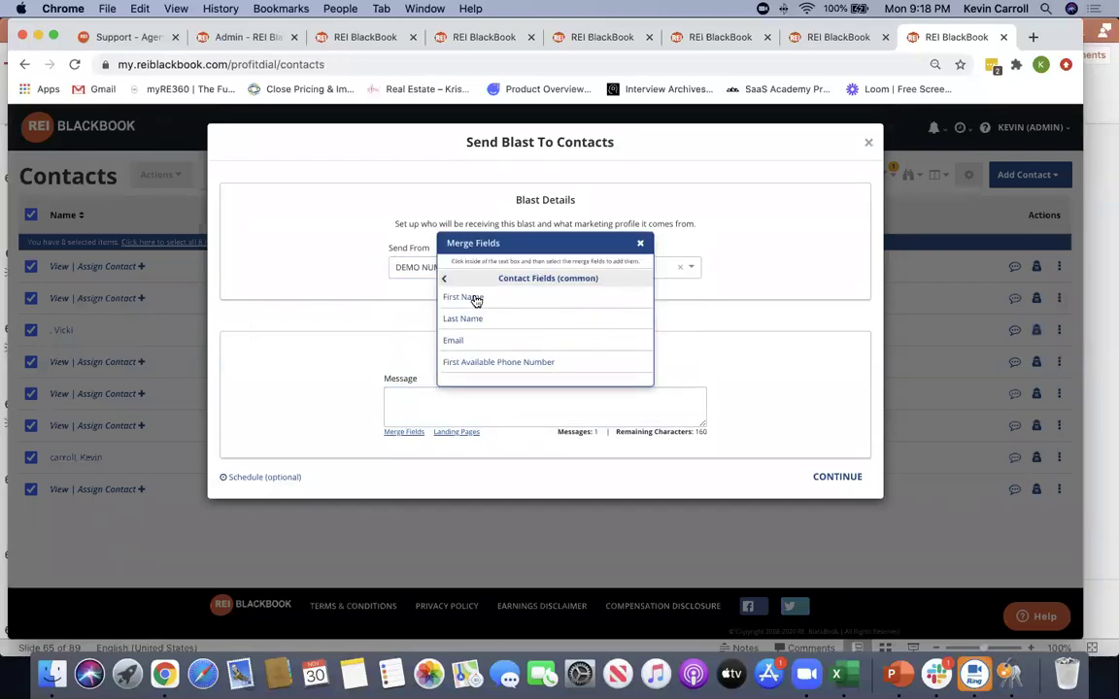
click(475, 296)
text(Thank)
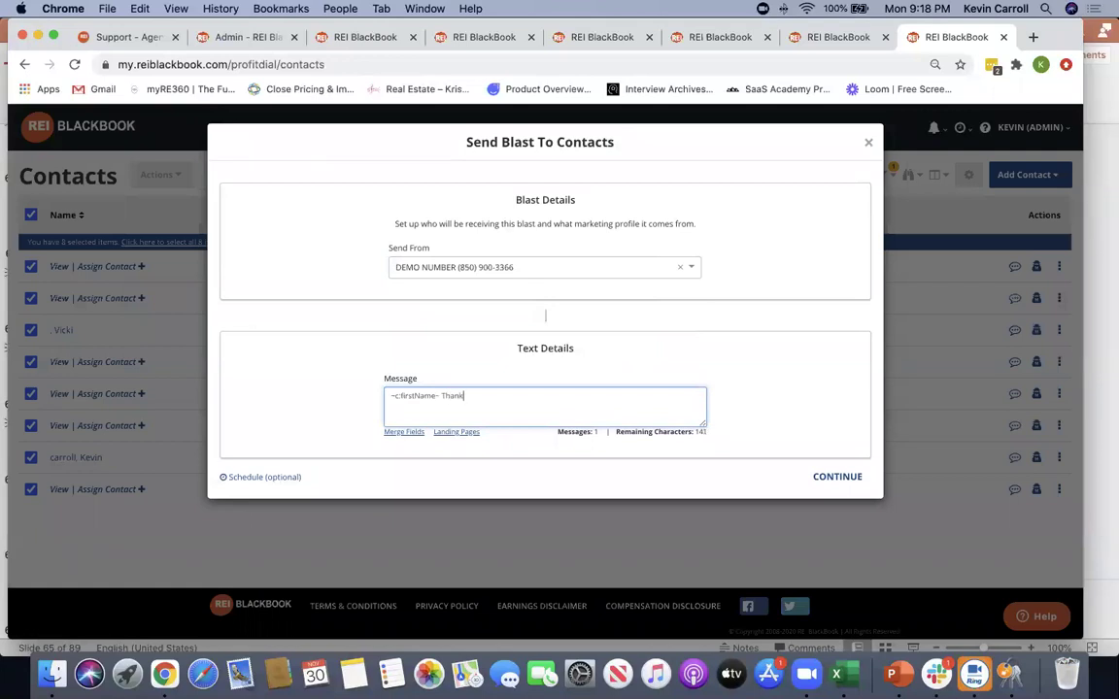
text(s for your time.  reiblackbook.com/o)
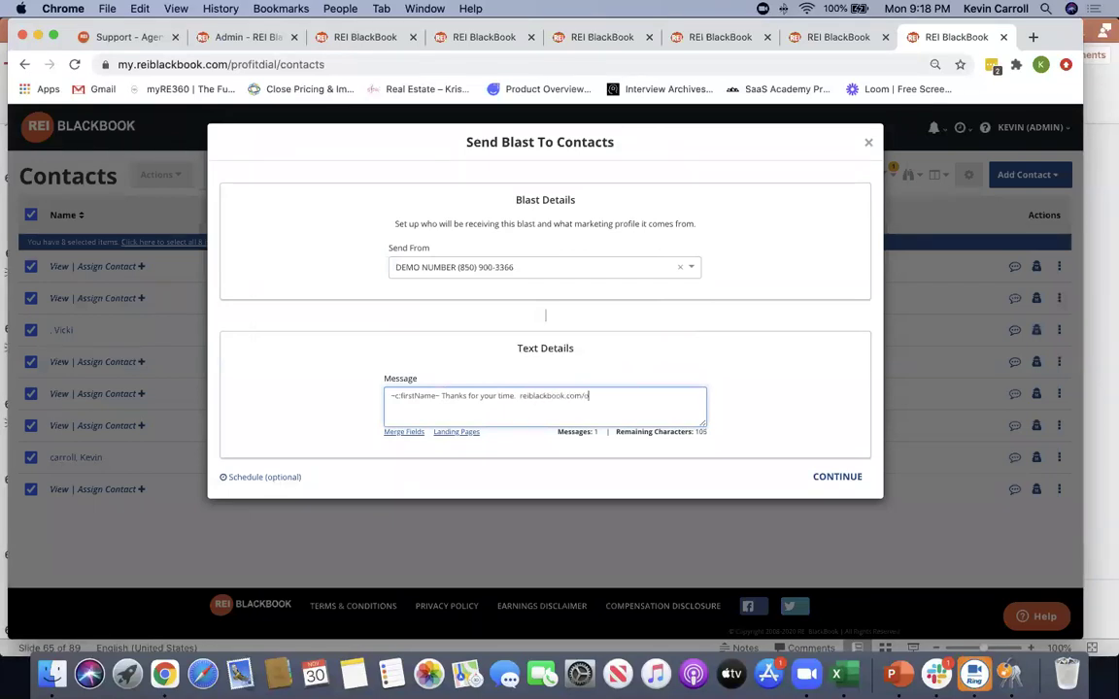
text(lyrei)
Send the blast immediately without scheduling and dismiss the confirmation
click(271, 477)
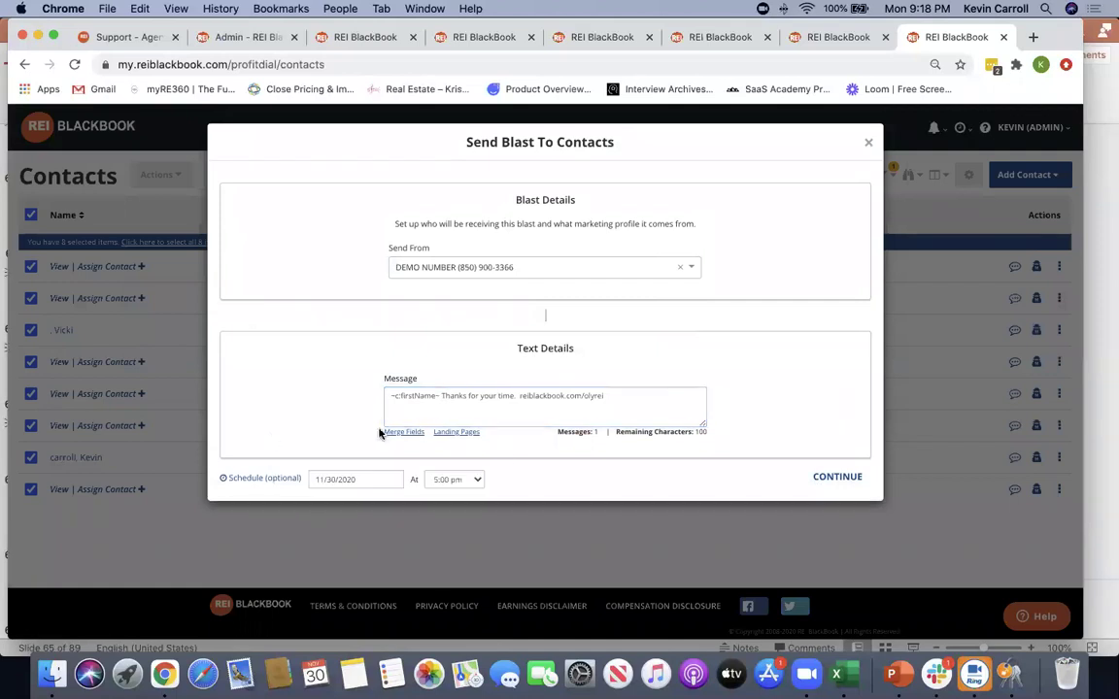
click(272, 477)
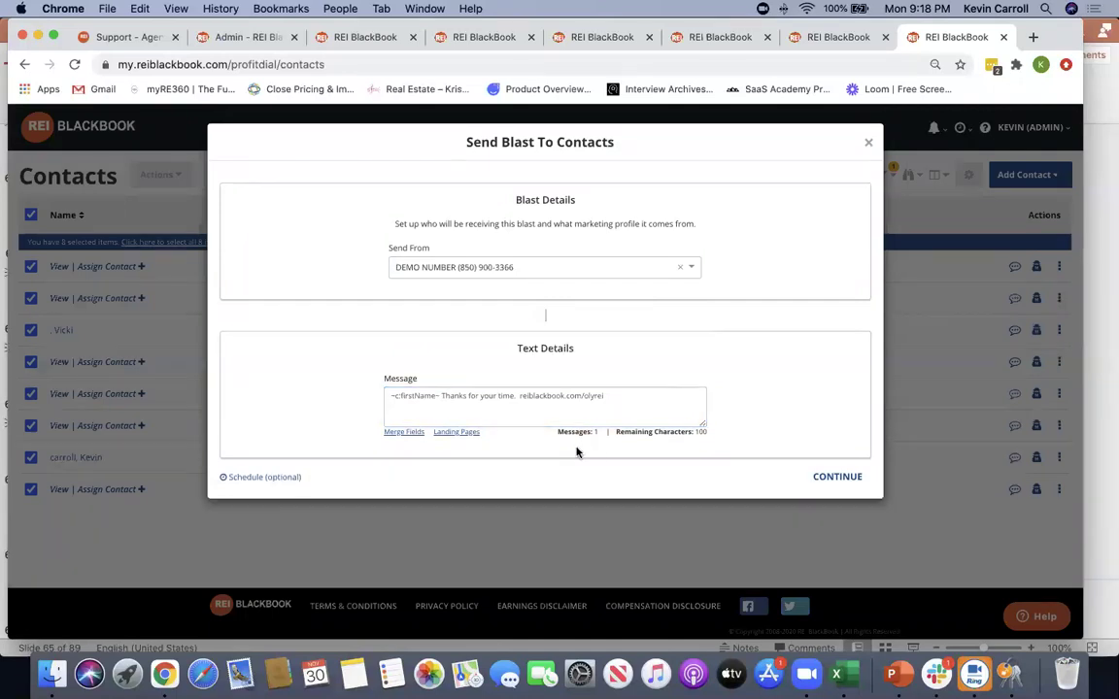
click(841, 477)
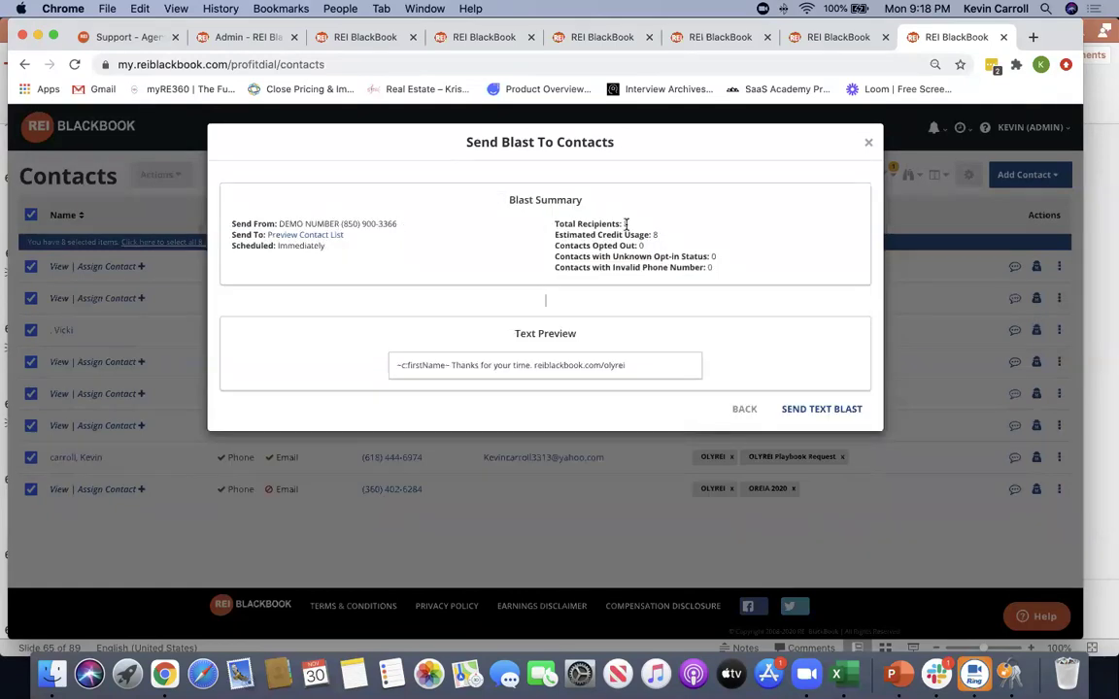
click(826, 411)
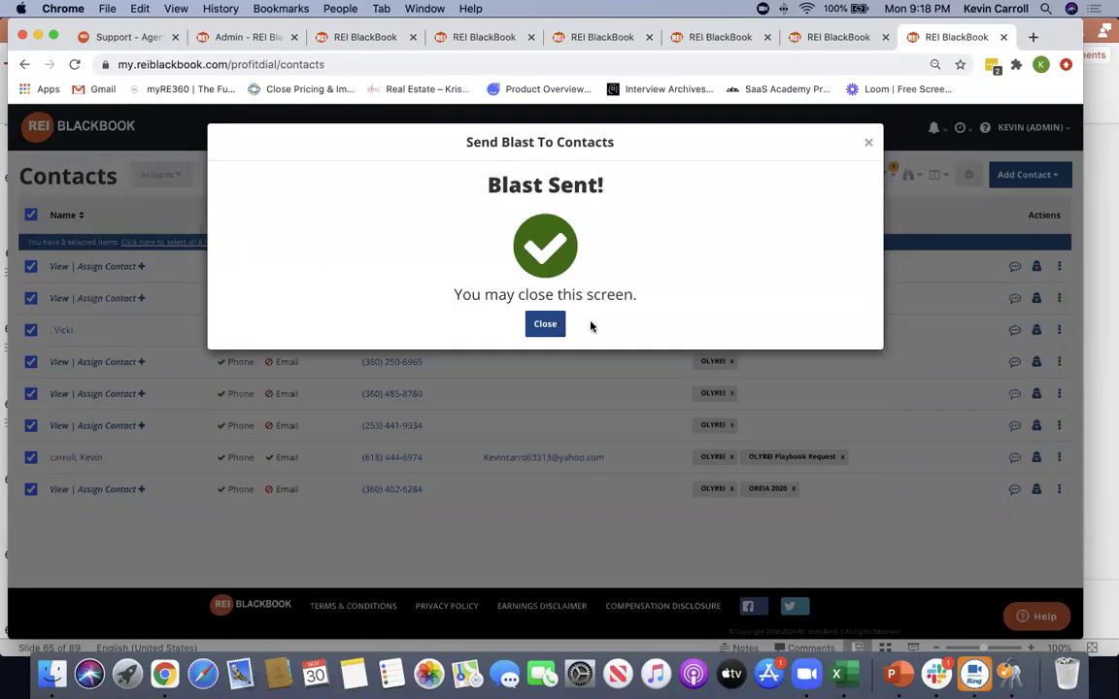
click(544, 324)
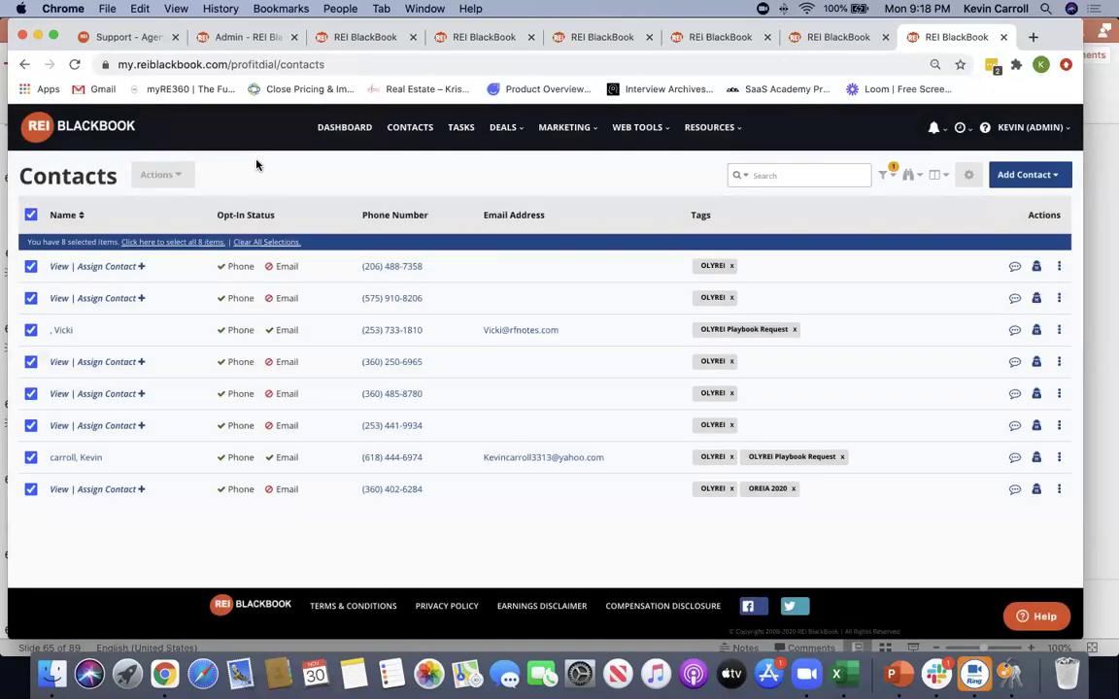
Dismiss the bulk actions menu and return to the dashboard
click(172, 177)
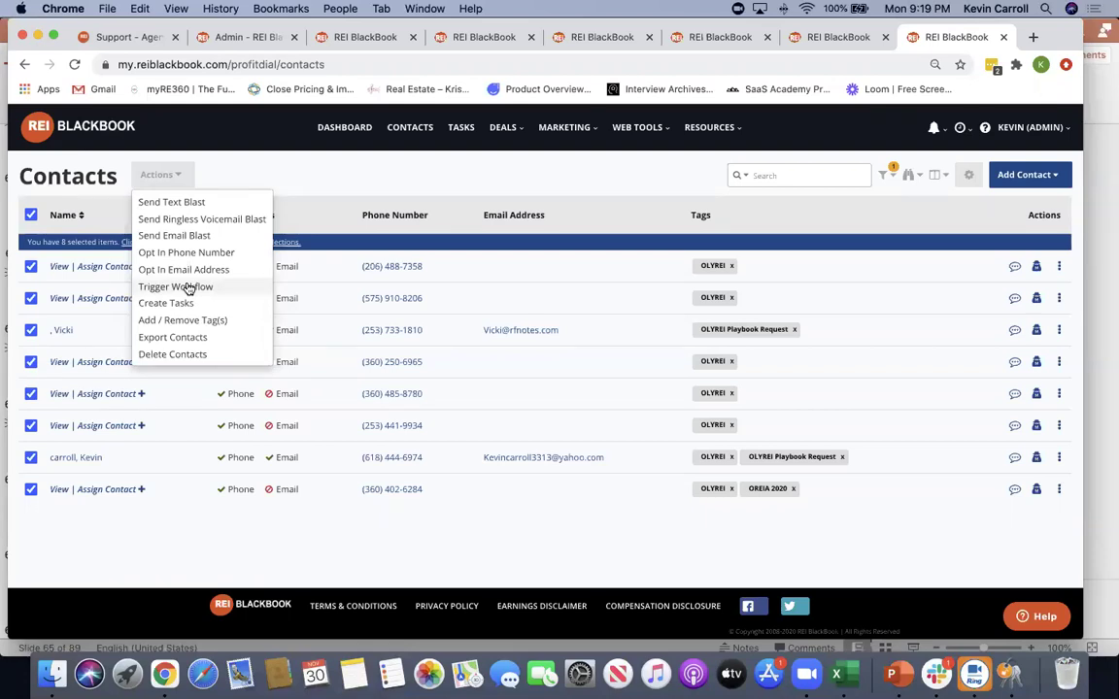
click(316, 170)
click(347, 132)
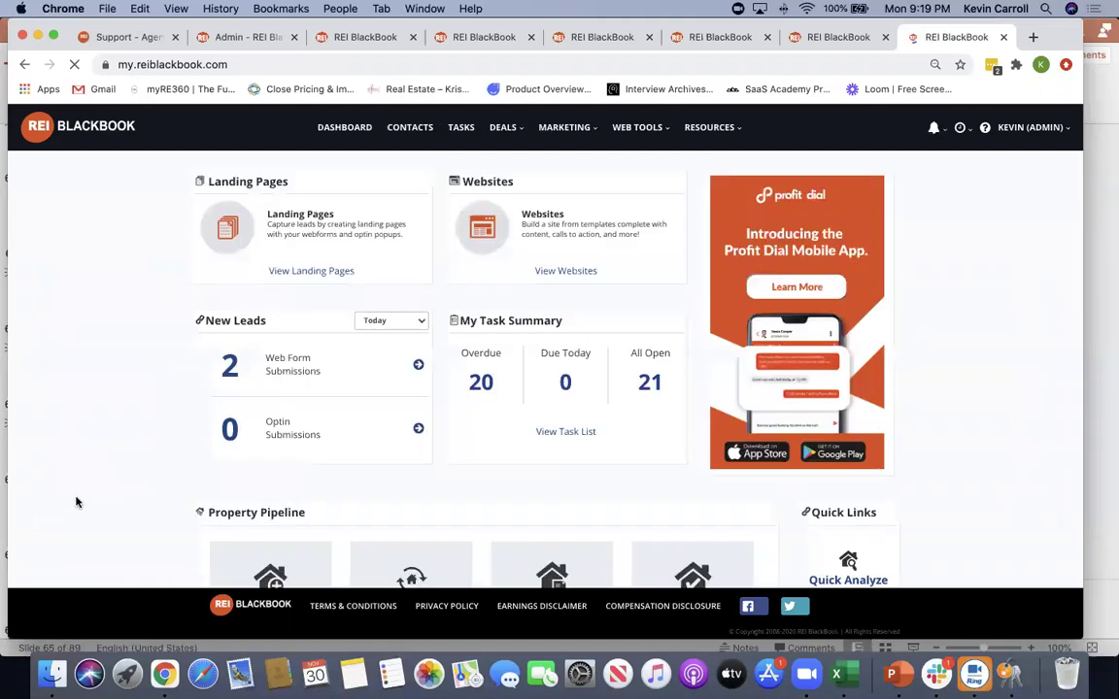
Open Marketing > Outbox and view the Nov 30 blast under Scheduled, checking the current time
click(555, 127)
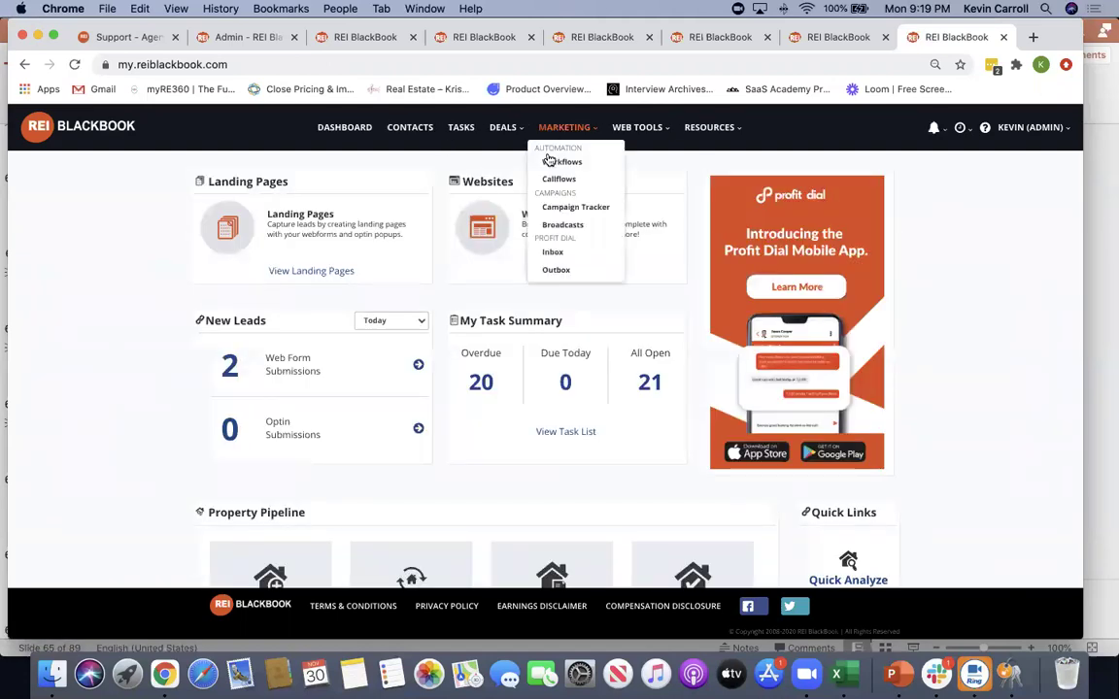
click(557, 270)
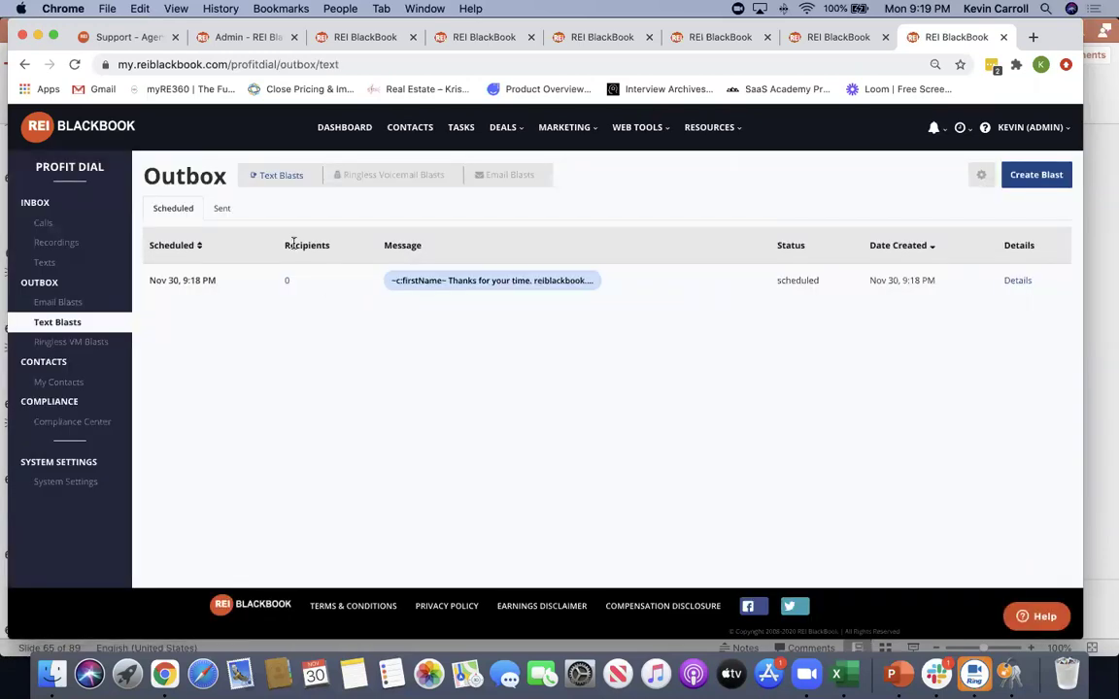
click(221, 210)
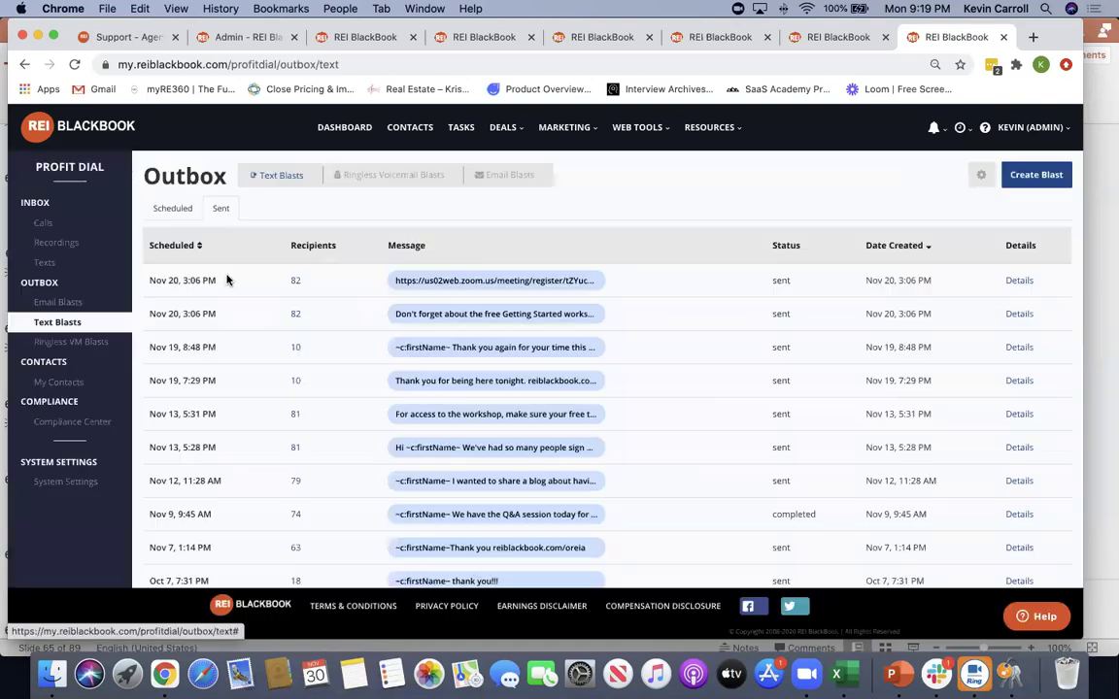
click(170, 208)
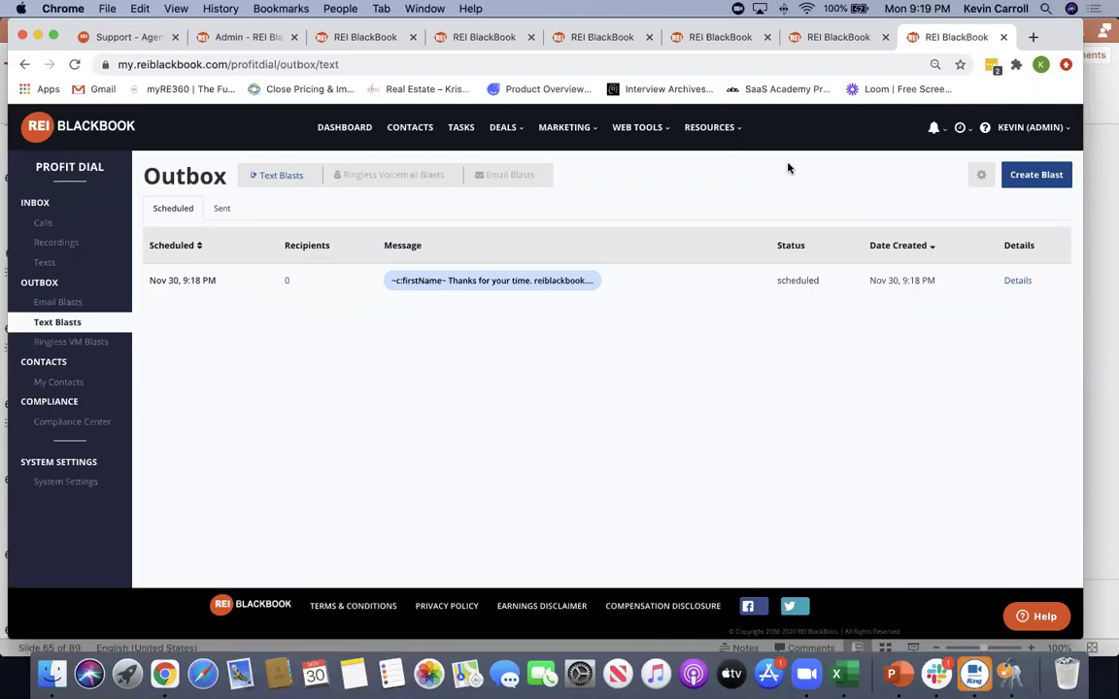
click(906, 12)
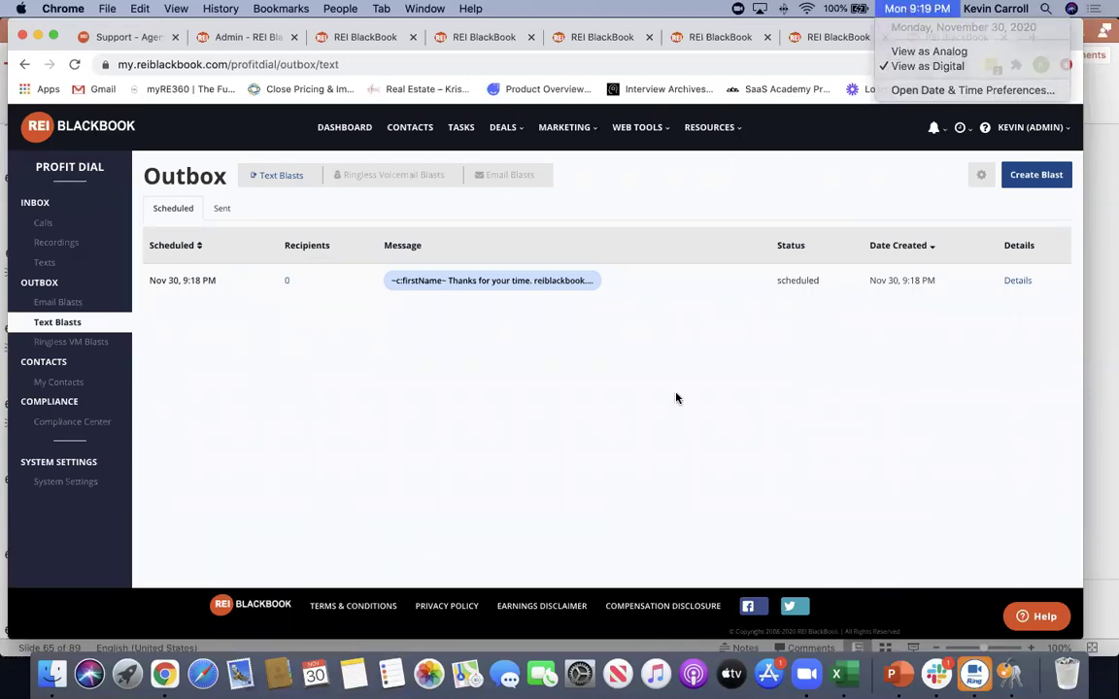
click(695, 424)
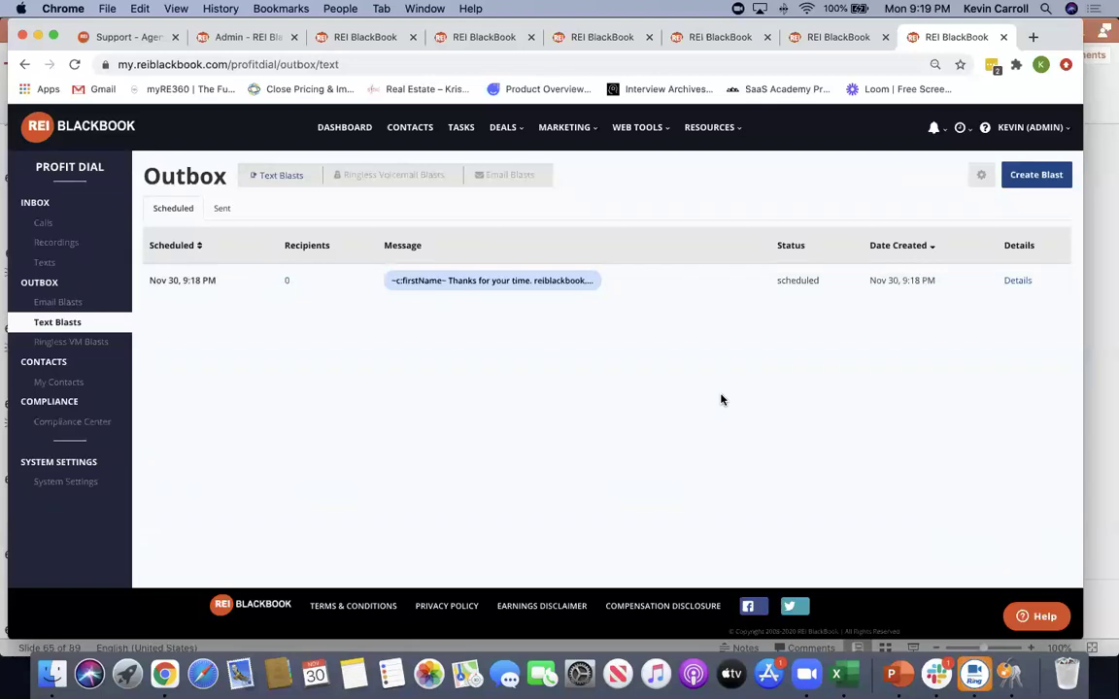
Cancel the scheduled Nov 30 text blast from its details
click(1018, 280)
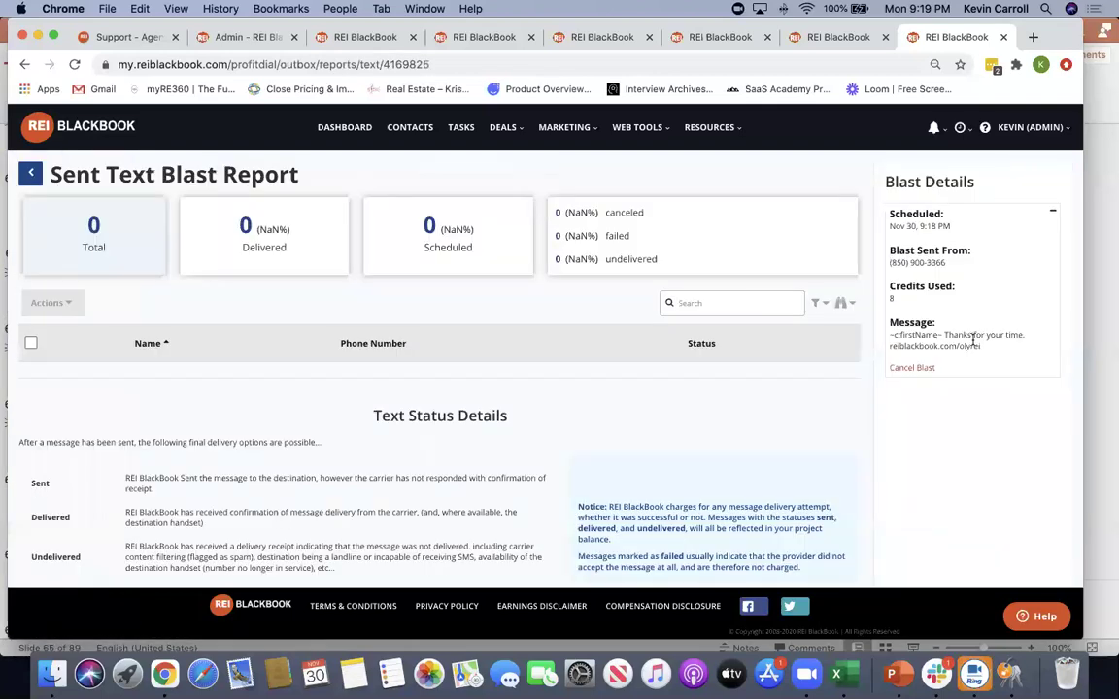
click(909, 367)
click(817, 382)
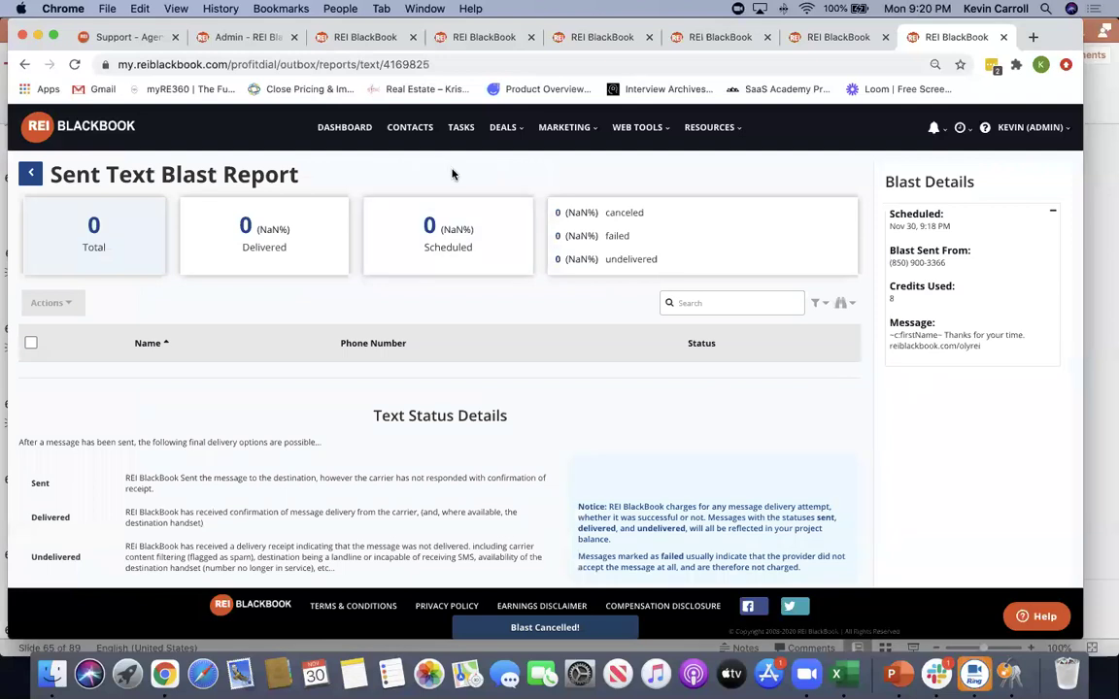
Open the Sent tab's Nov 30 blast report: 8 recipients, 7 delivered
click(30, 173)
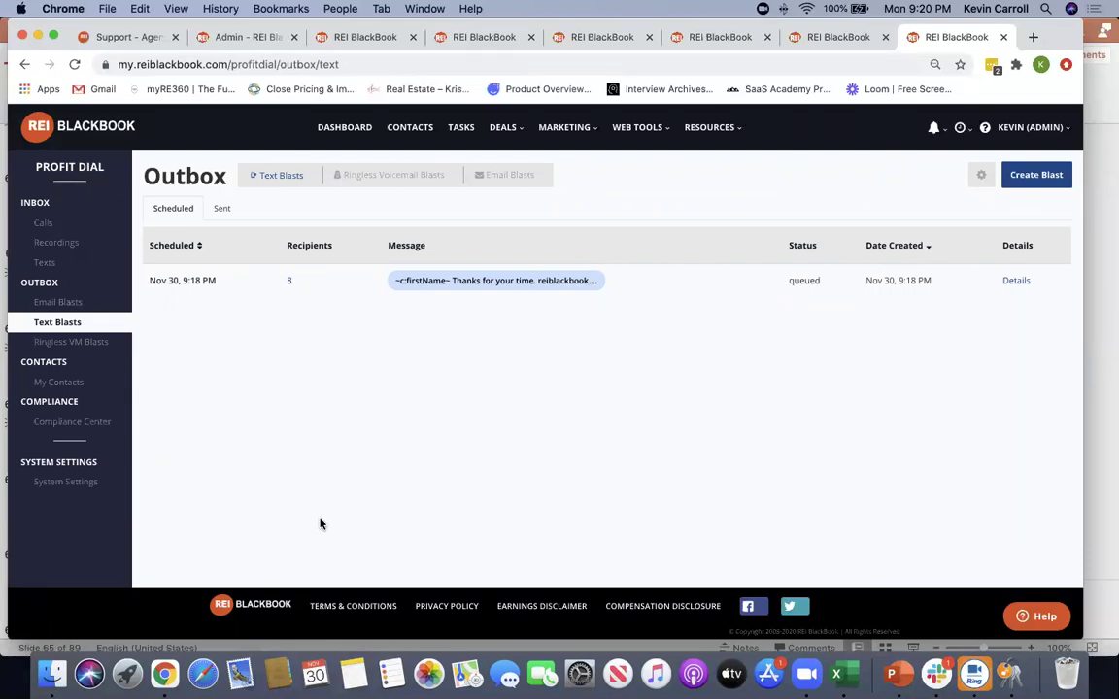
click(224, 210)
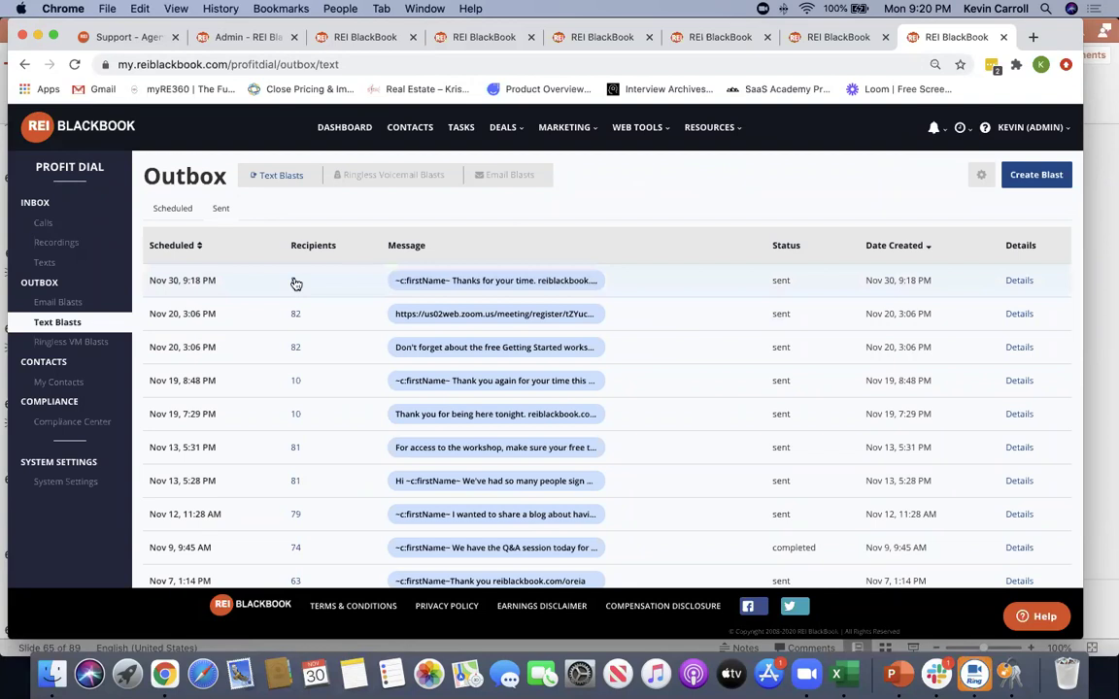
click(1017, 281)
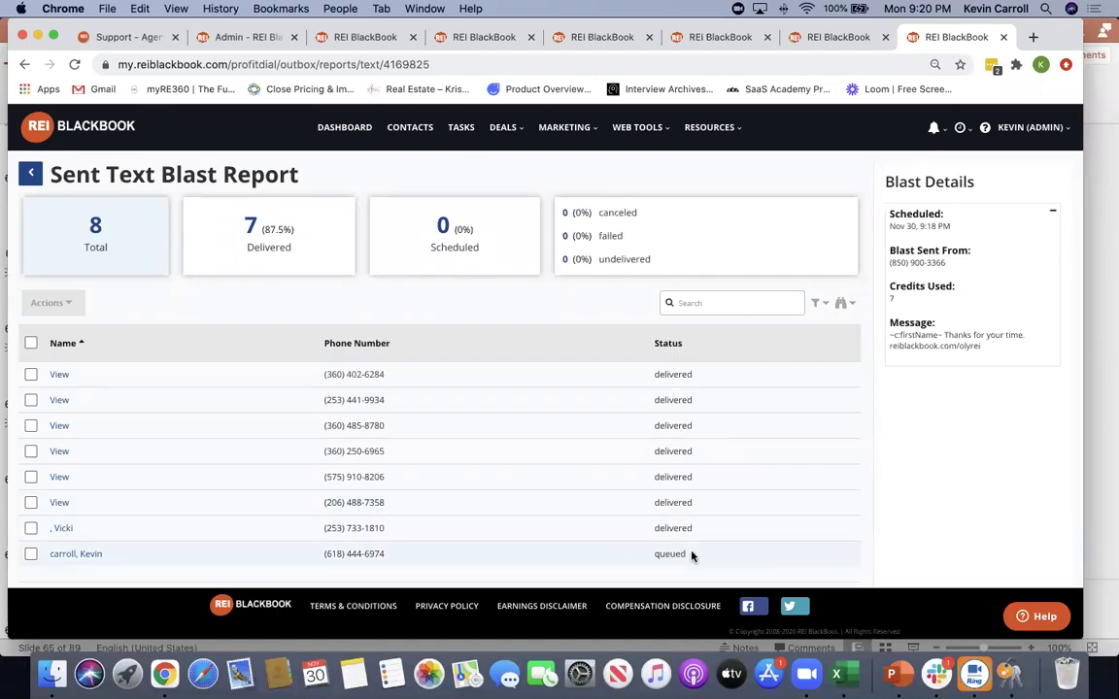
drag(692, 555, 640, 556)
scroll(624, 556, down, 2)
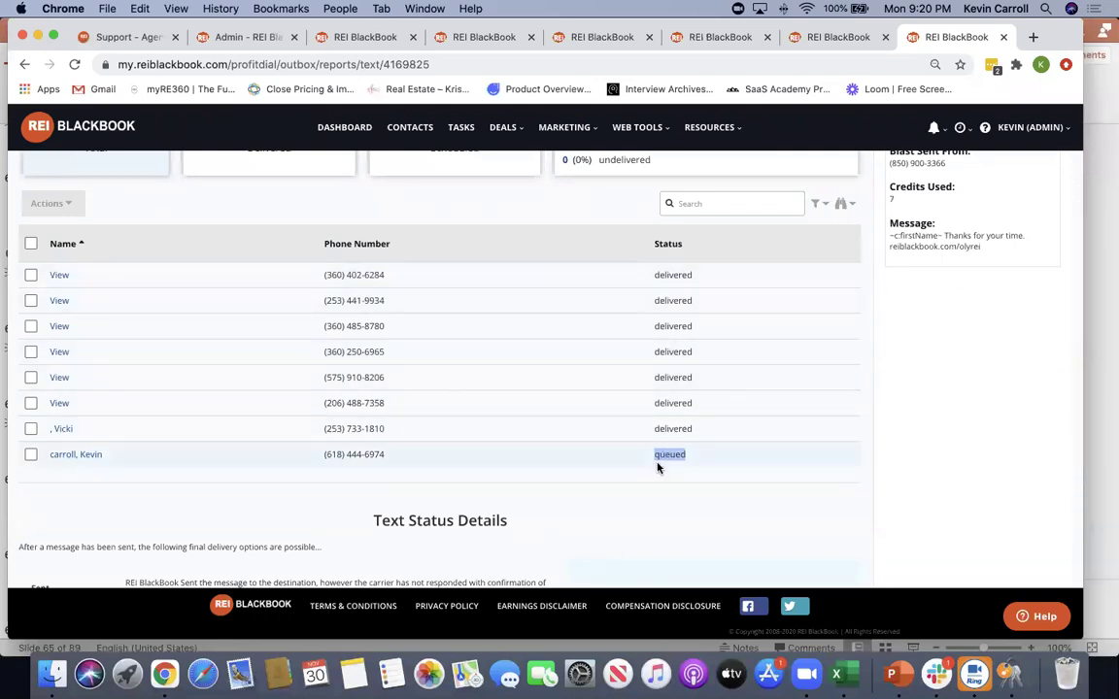
click(378, 455)
drag(385, 455, 298, 462)
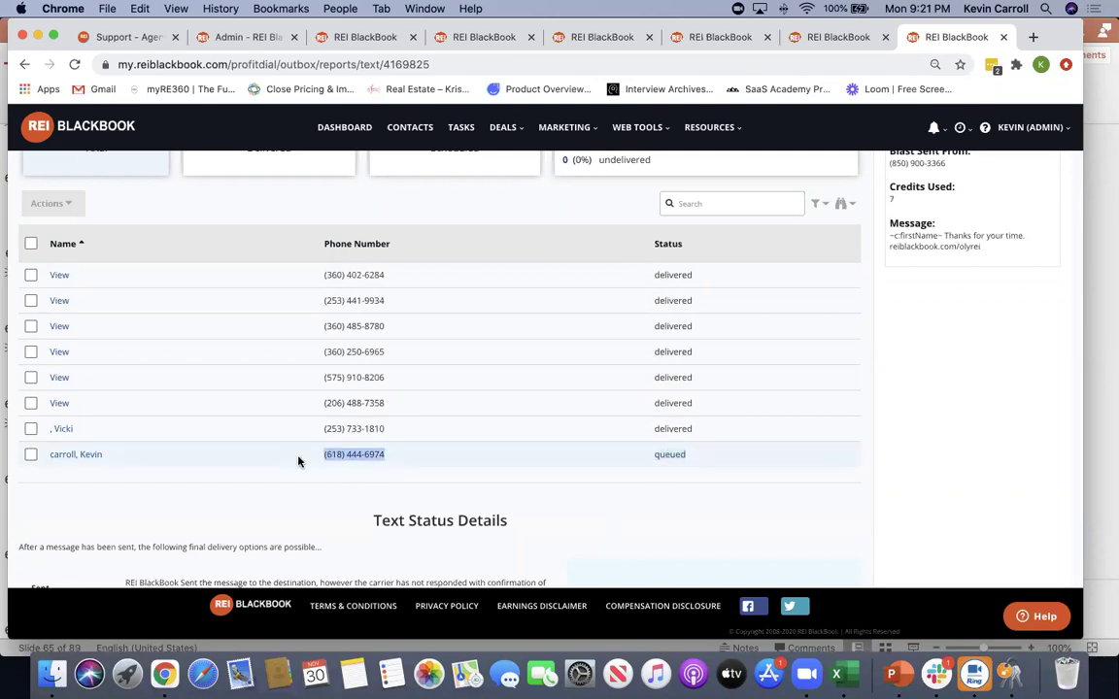
scroll(469, 189, up, 5)
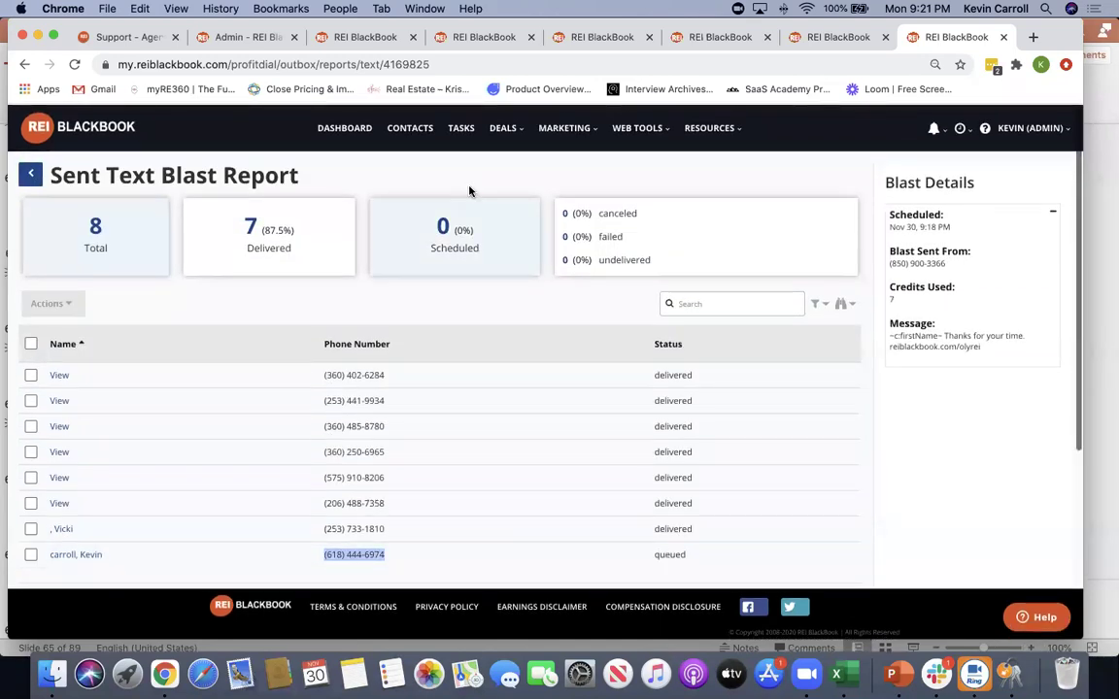
click(487, 171)
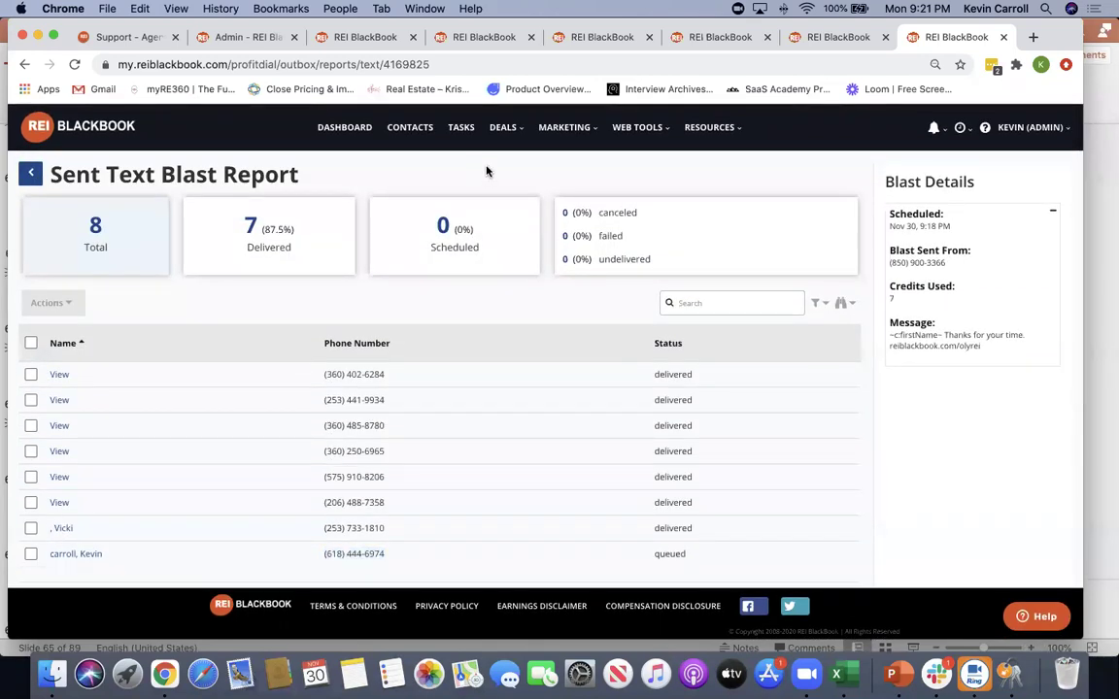
click(31, 173)
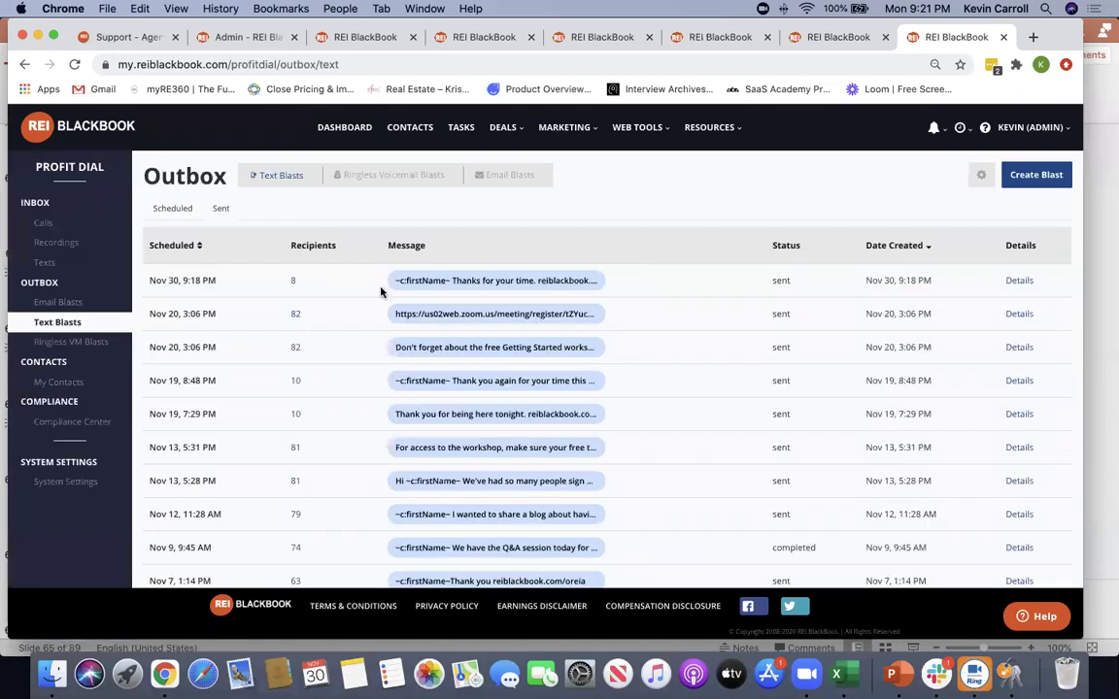
Review the delivery report for the Nov 20, 3:06 PM text blast, then return to the outbox
click(1019, 314)
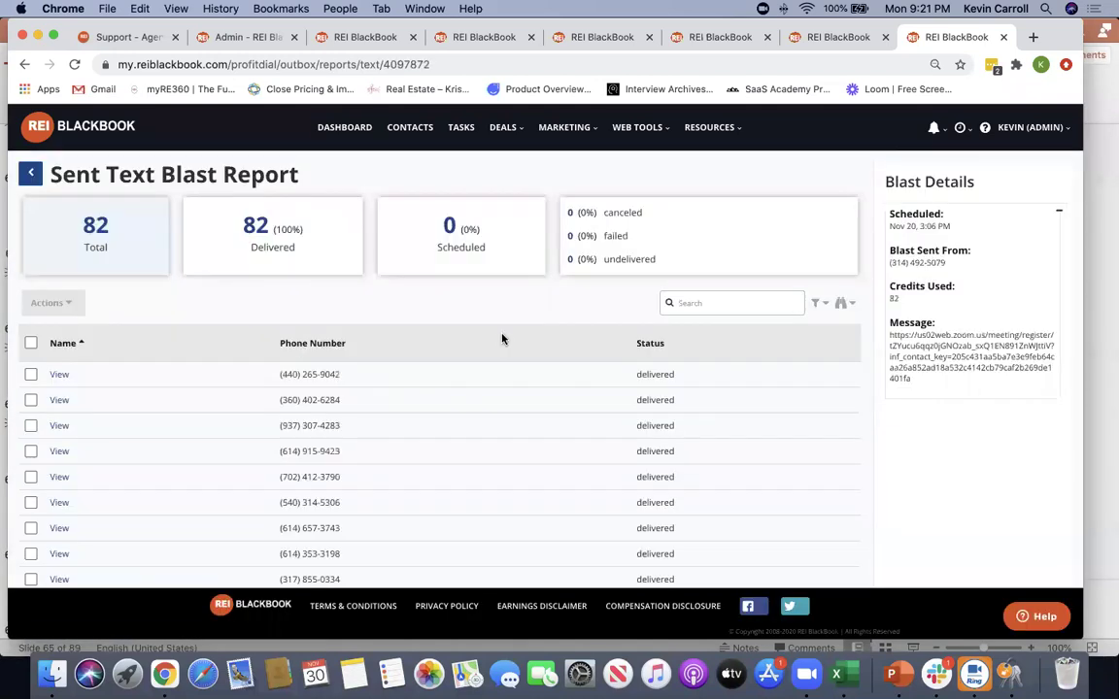
scroll(497, 318, down, 1)
scroll(497, 318, up, 1)
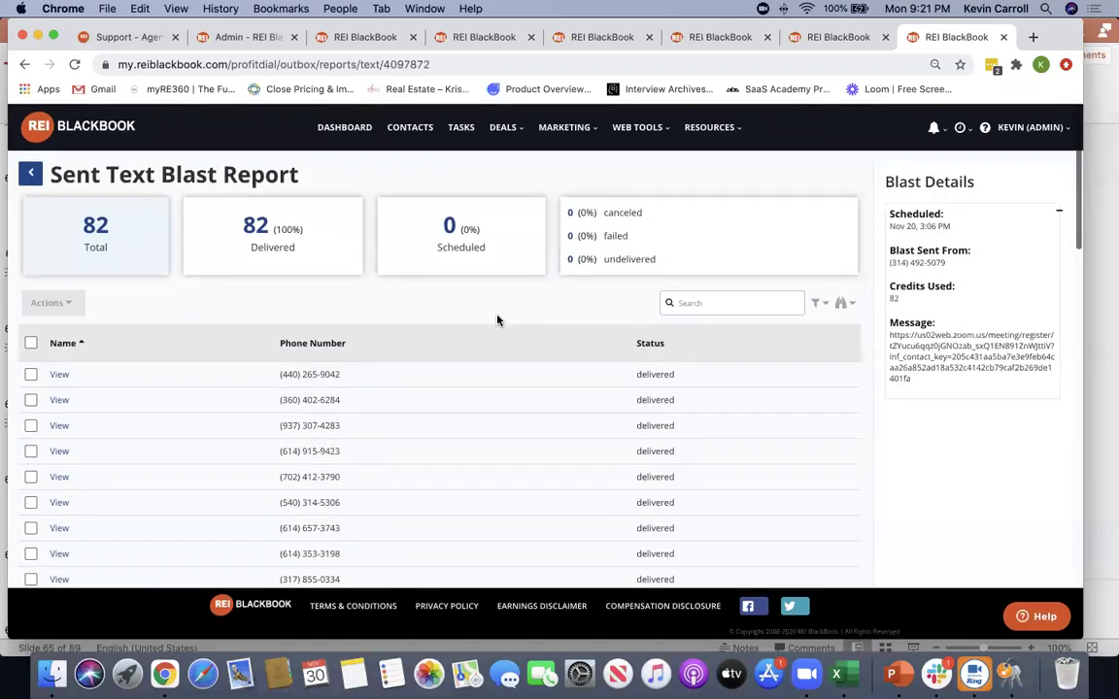
scroll(493, 317, down, 1)
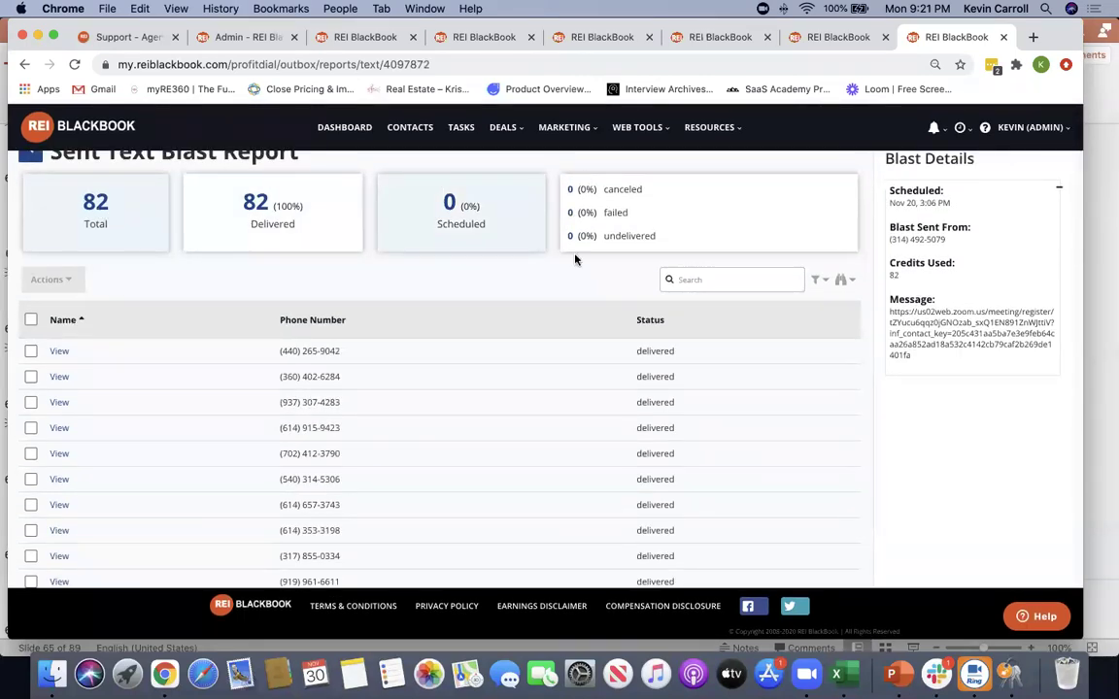
scroll(577, 351, down, 1)
scroll(578, 351, down, 3)
scroll(578, 351, up, 5)
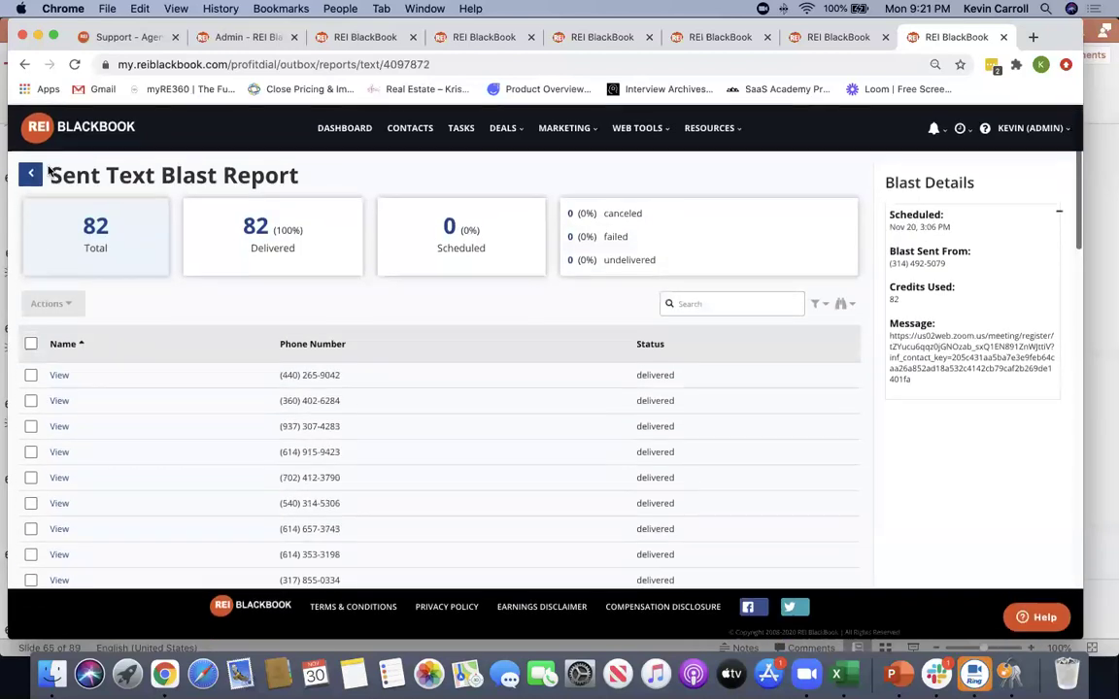
click(34, 173)
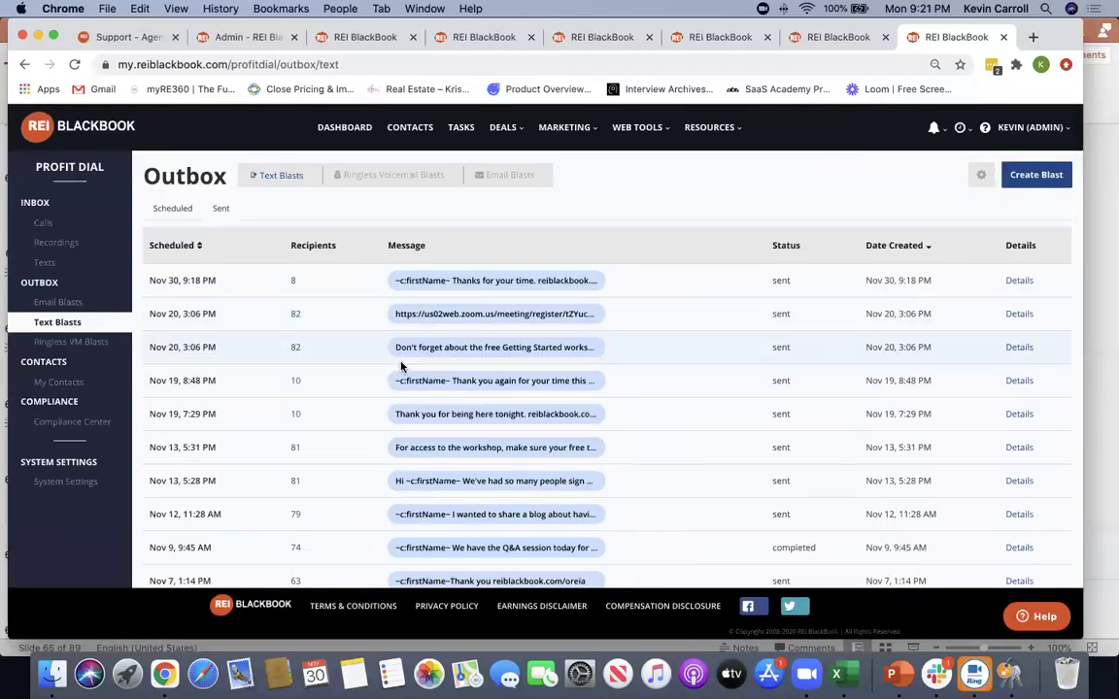
Check the Nov 19, 8:48 PM and Nov 13, 5:28 PM blast reports, returning to the list each time
click(1010, 380)
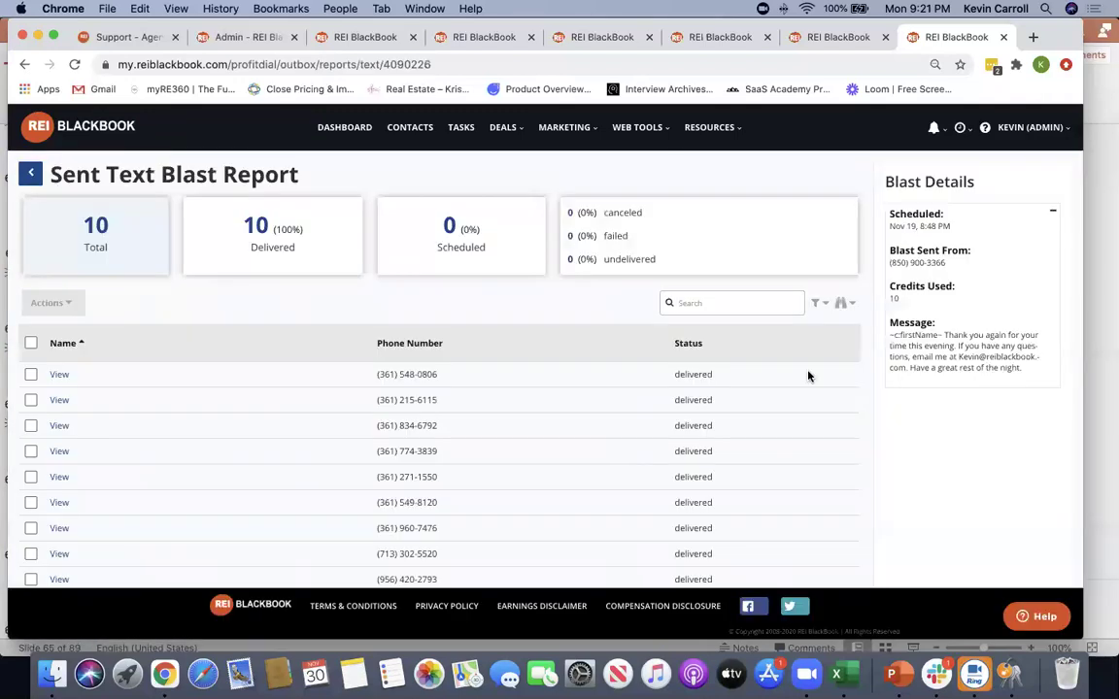
click(31, 174)
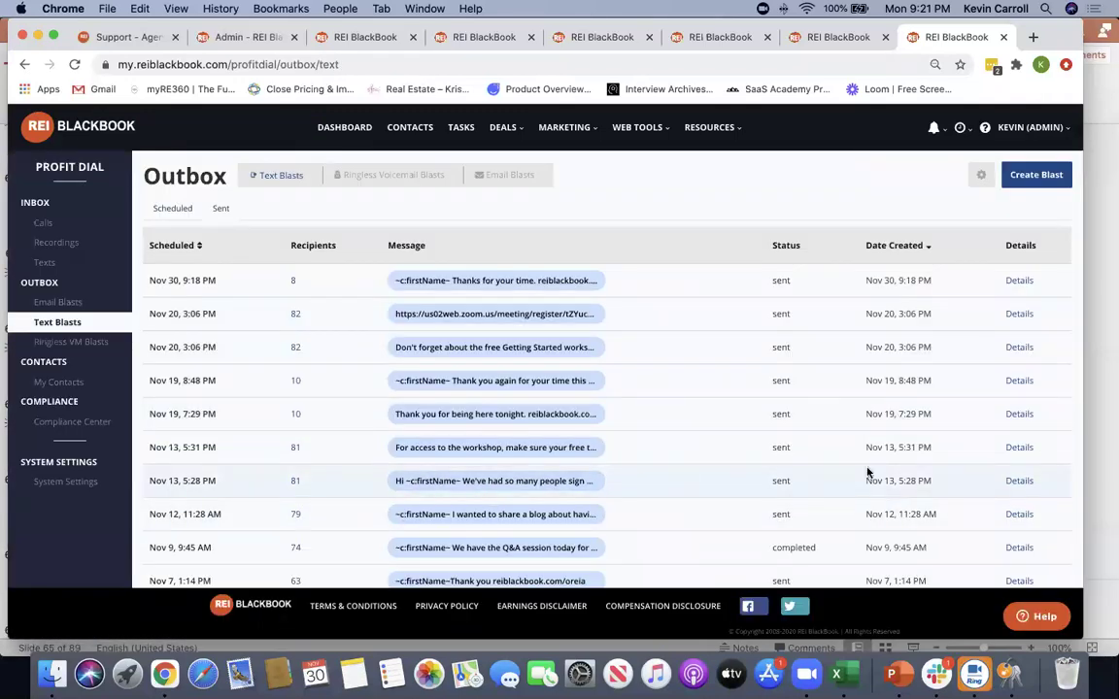
click(1011, 483)
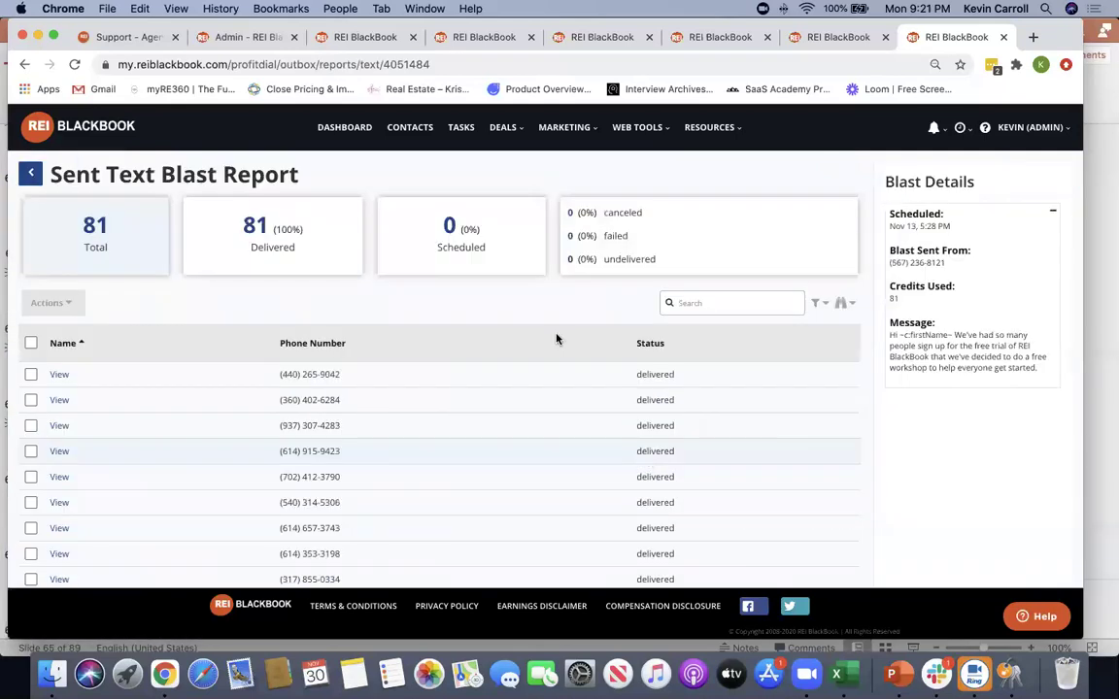
click(30, 174)
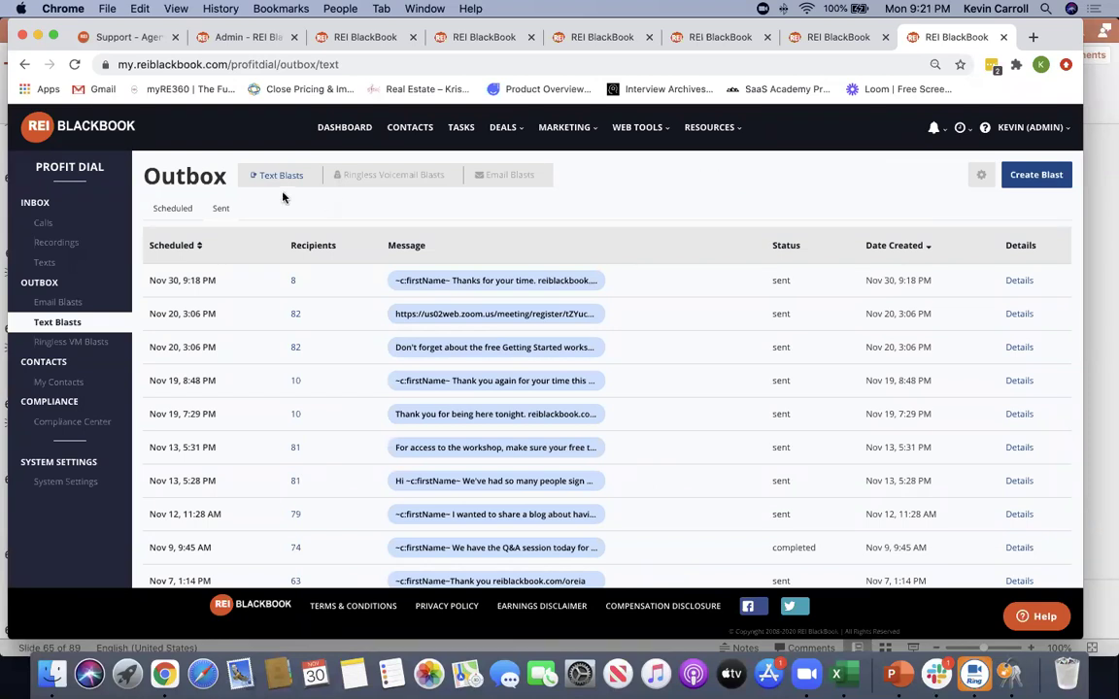
Glance at the Ringless Voicemail and Email Blasts outboxes, then go back to Text Blasts
click(375, 174)
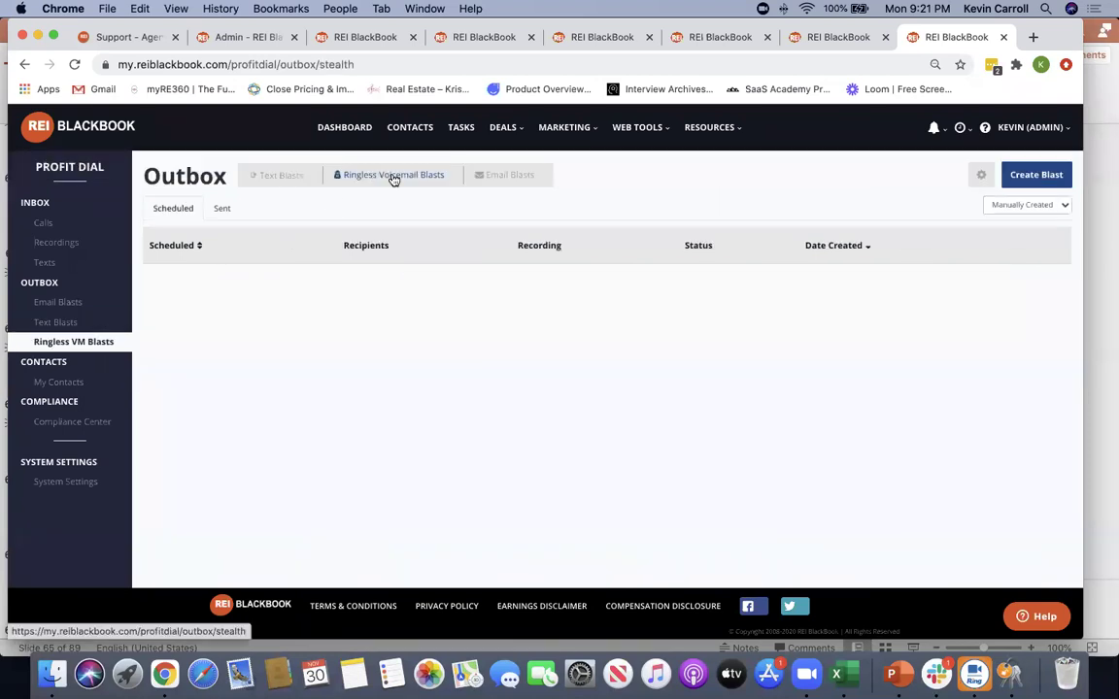
click(486, 177)
click(258, 181)
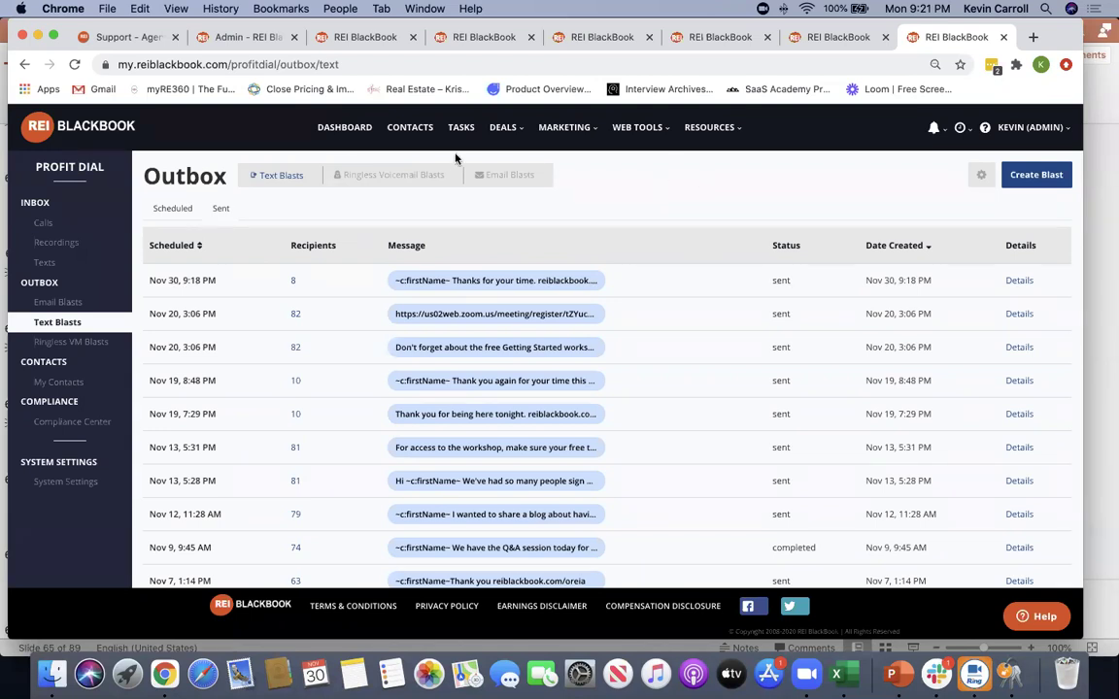
scroll(344, 135, down, 1)
scroll(343, 134, down, 1)
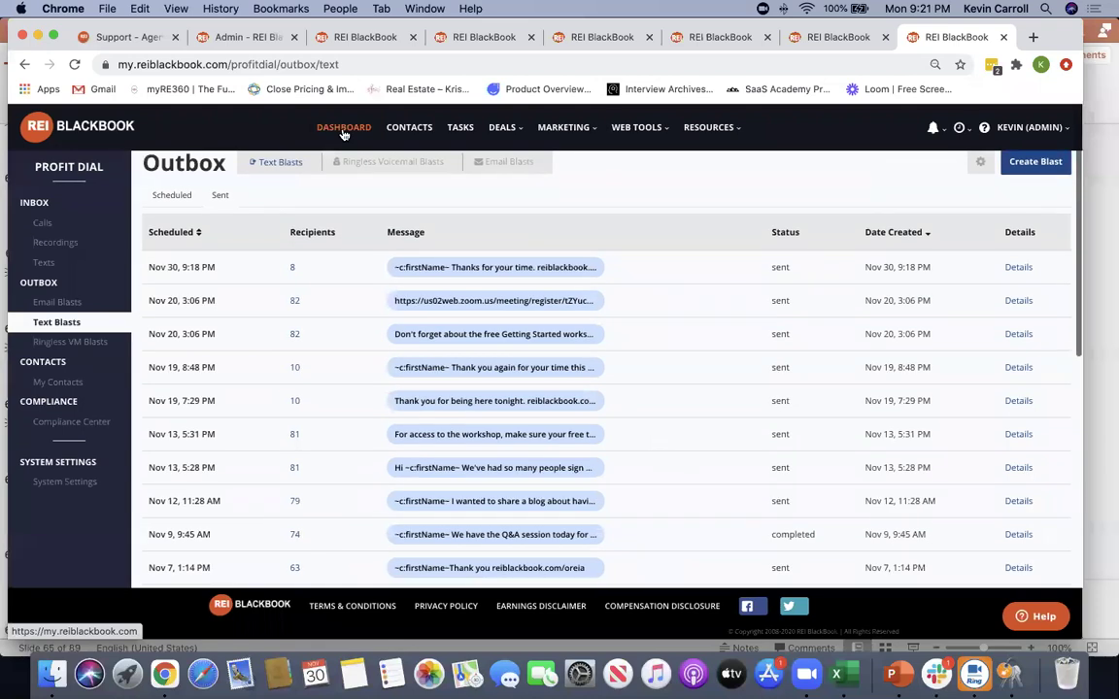
Go to the dashboard and peek at the MARKETING feature list before dismissing it
click(345, 129)
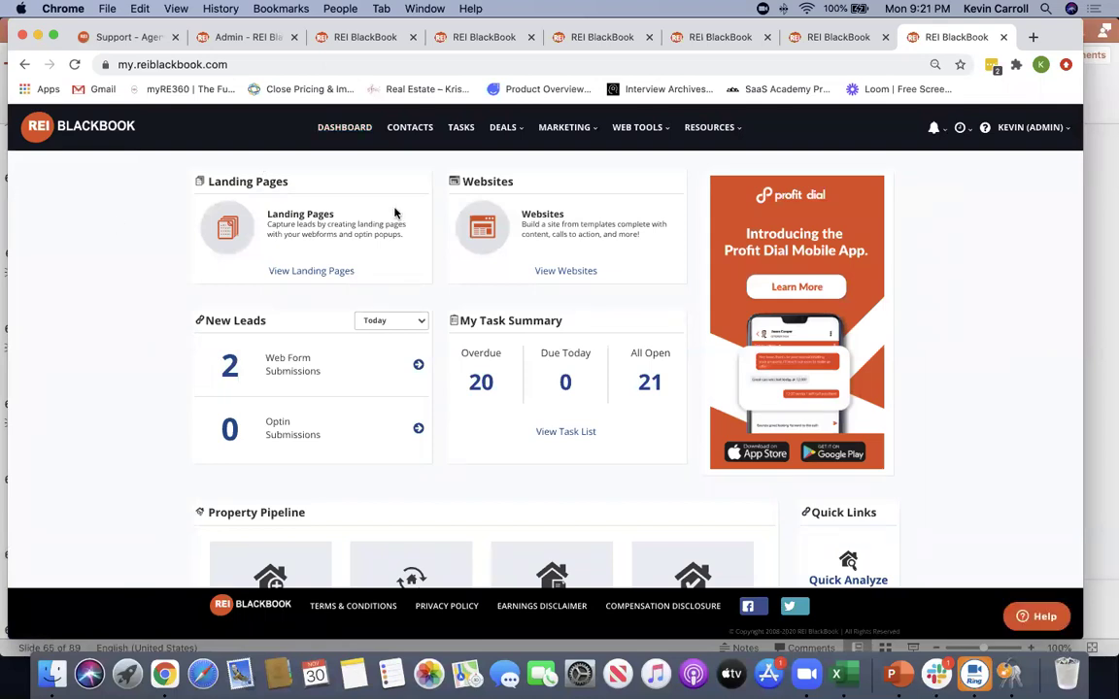
click(565, 128)
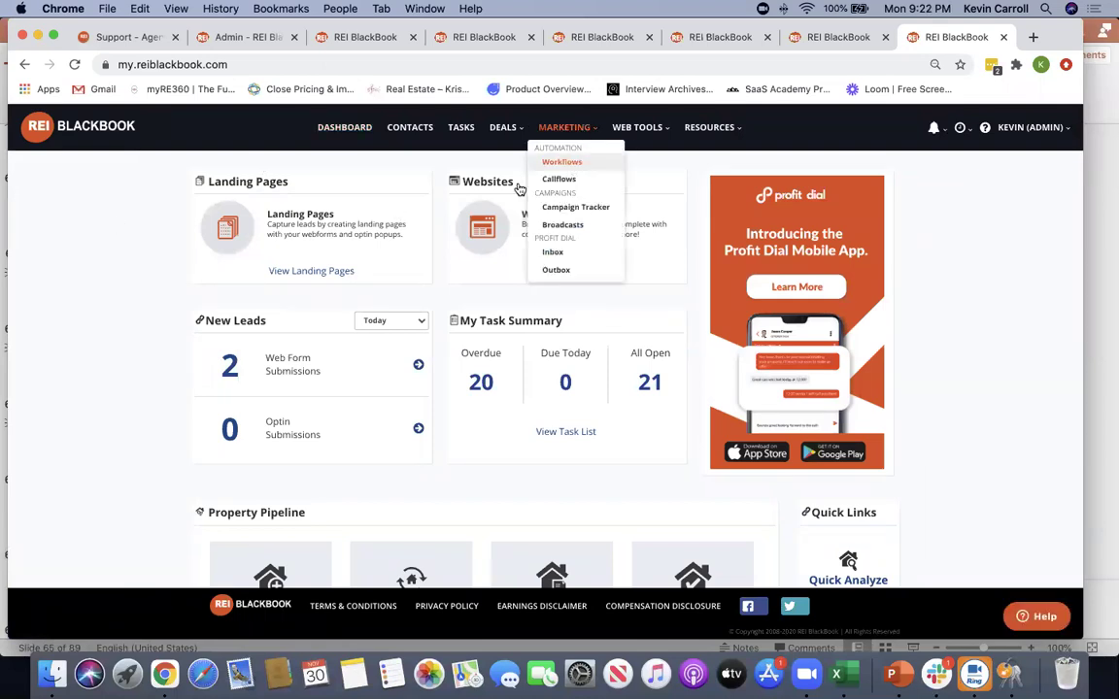
click(437, 162)
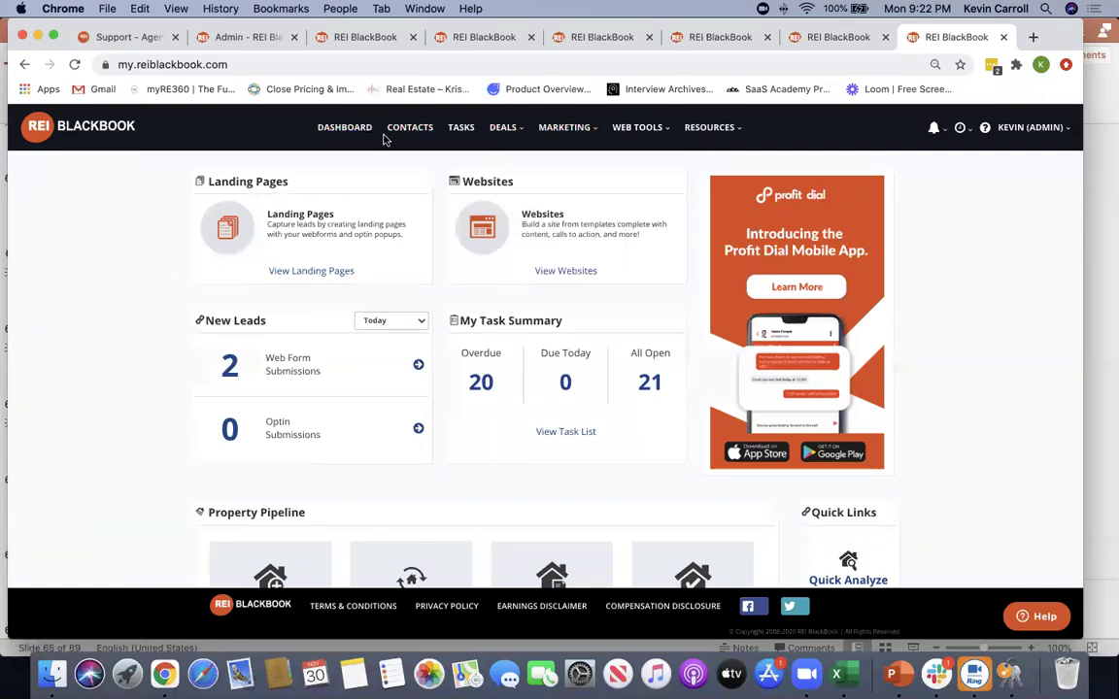
Open the My Tasks list and scroll through it
click(457, 128)
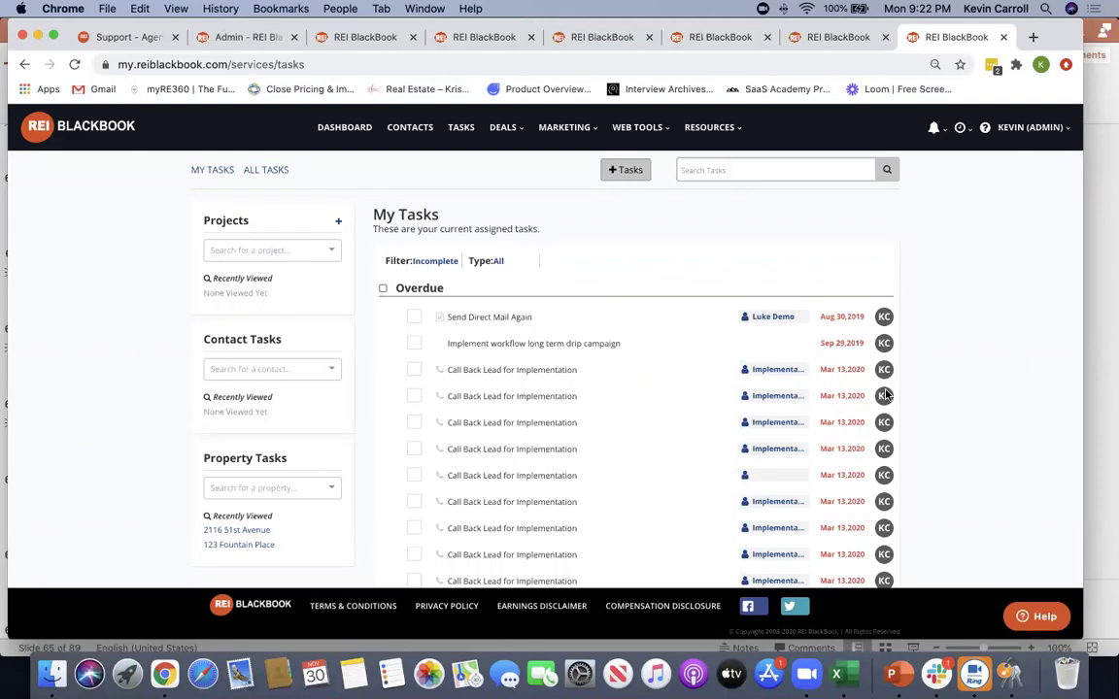
scroll(984, 448, down, 3)
scroll(984, 448, up, 2)
scroll(983, 449, up, 1)
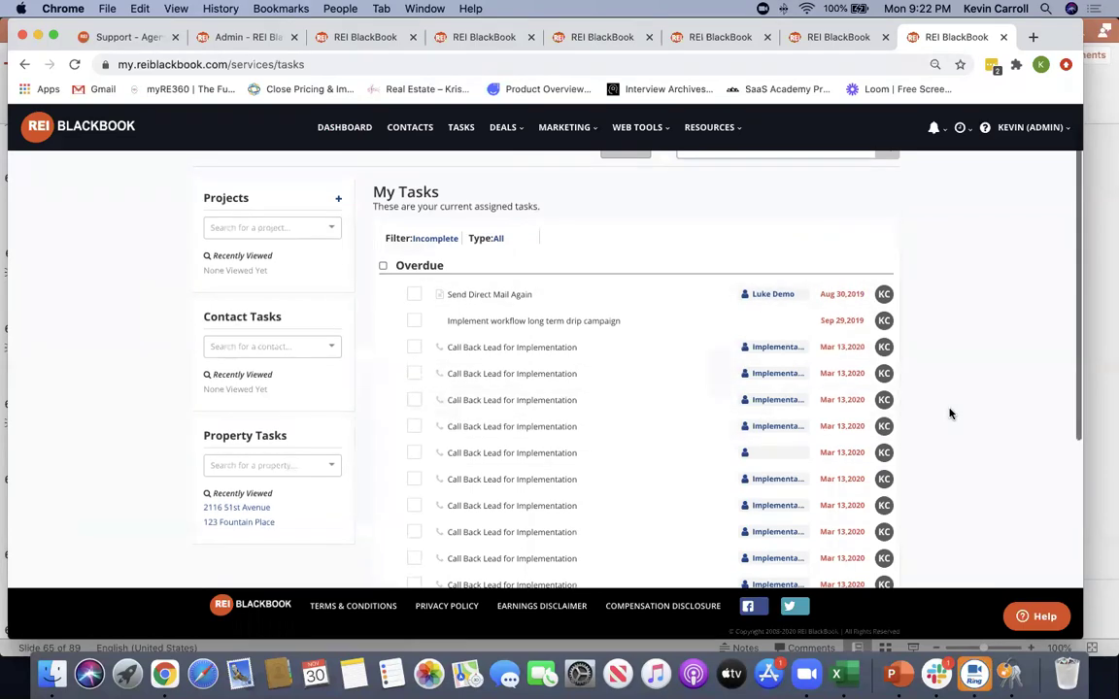
scroll(950, 413, down, 2)
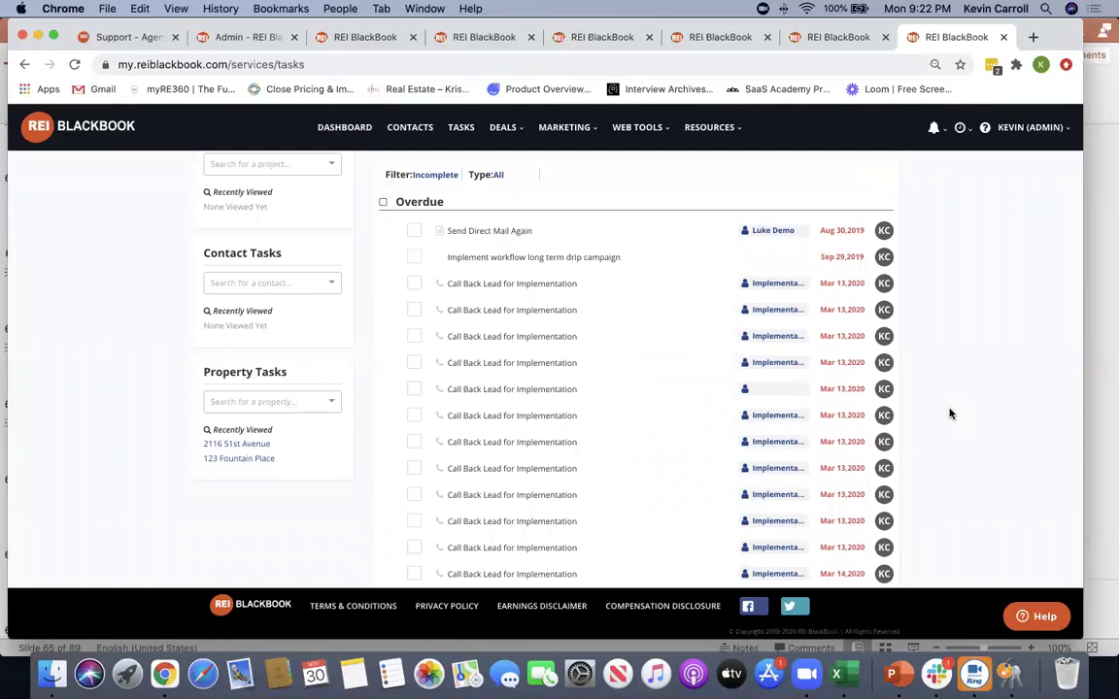
scroll(969, 412, up, 3)
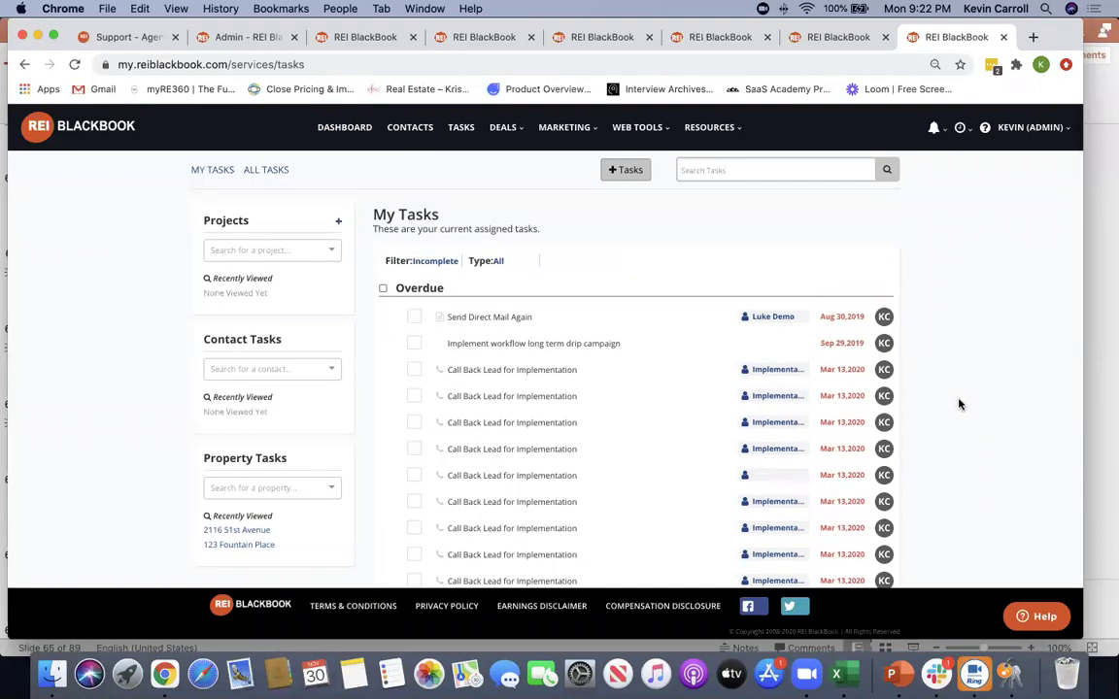
scroll(959, 404, down, 6)
scroll(581, 442, down, 2)
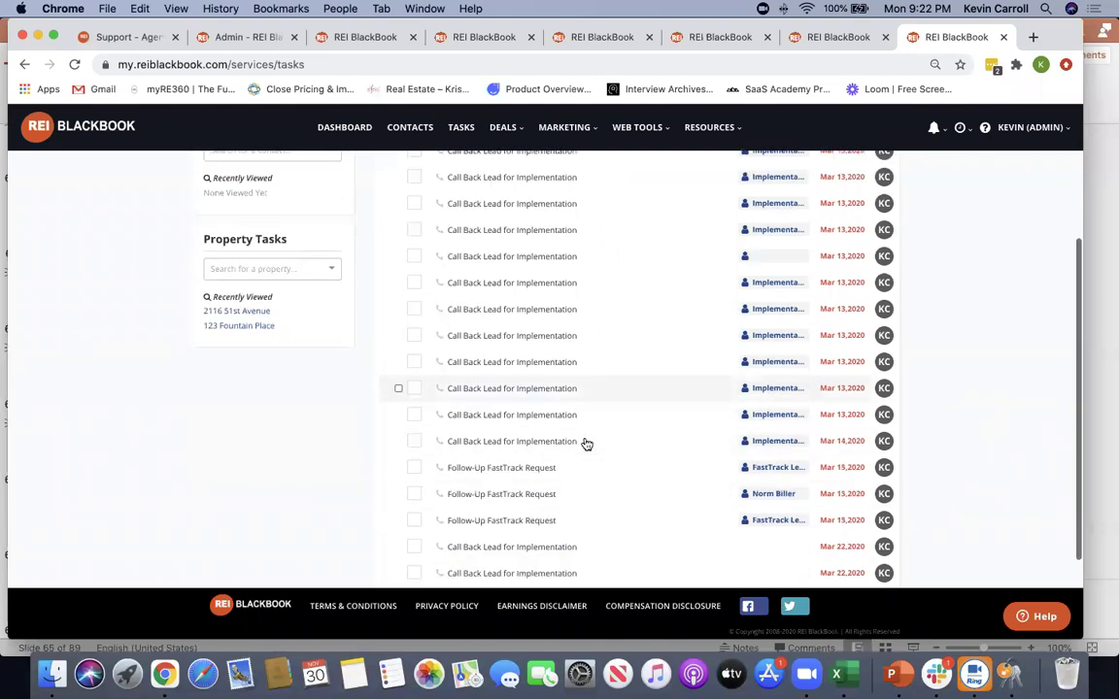
scroll(586, 444, up, 8)
Filter My Tasks to show only Completed tasks
click(452, 261)
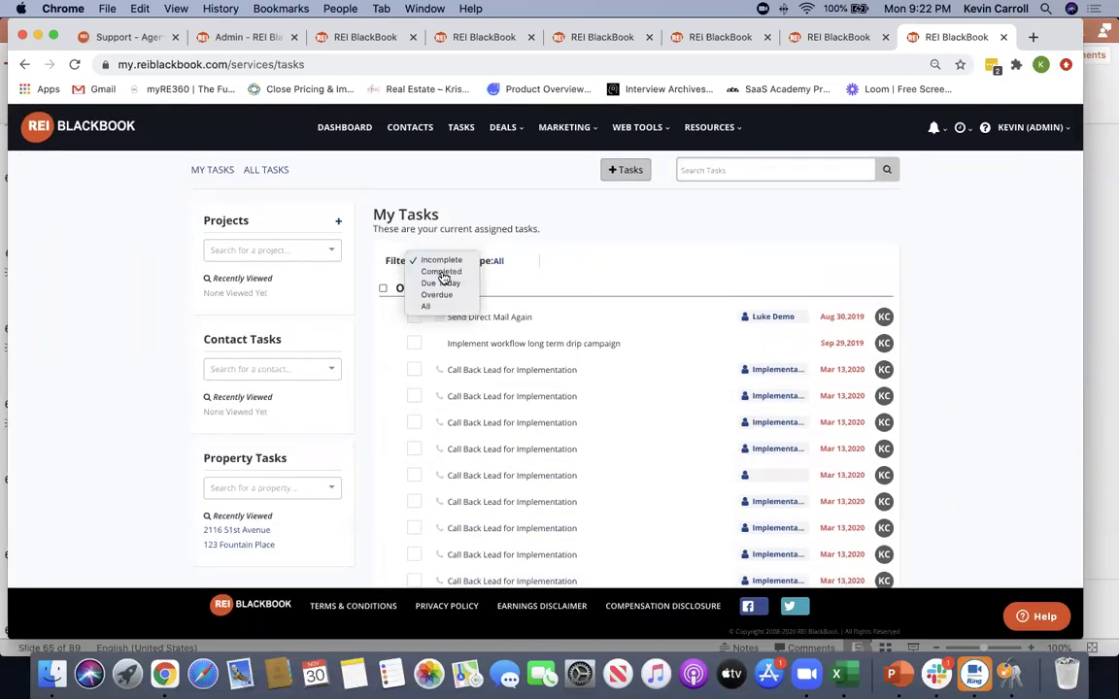
click(442, 273)
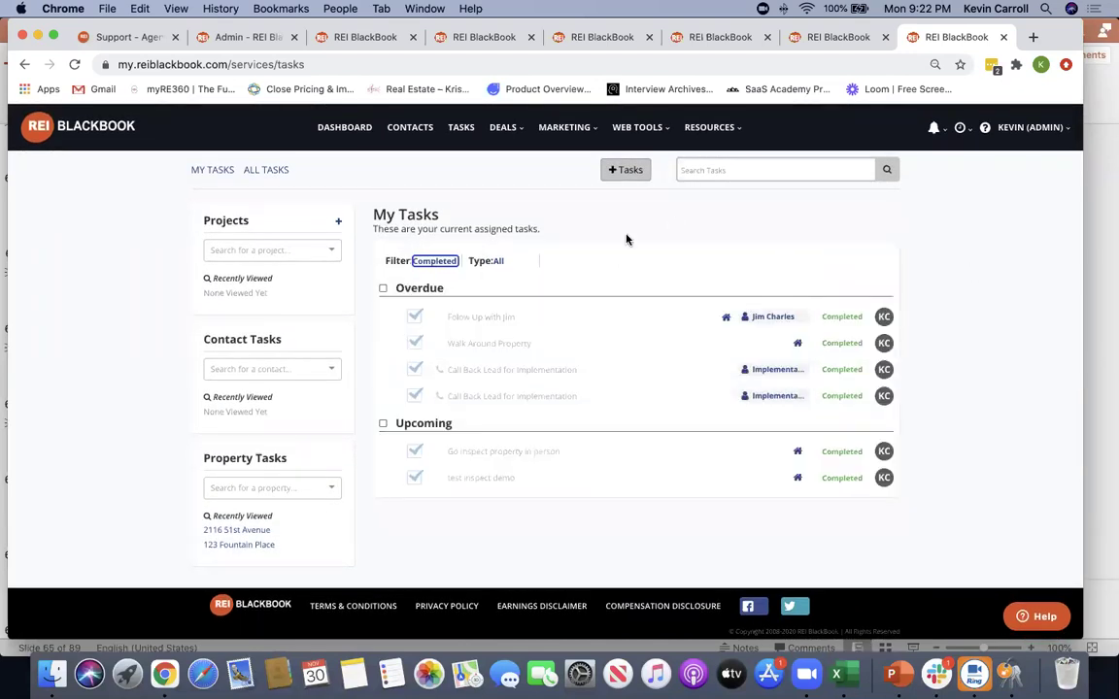
click(434, 260)
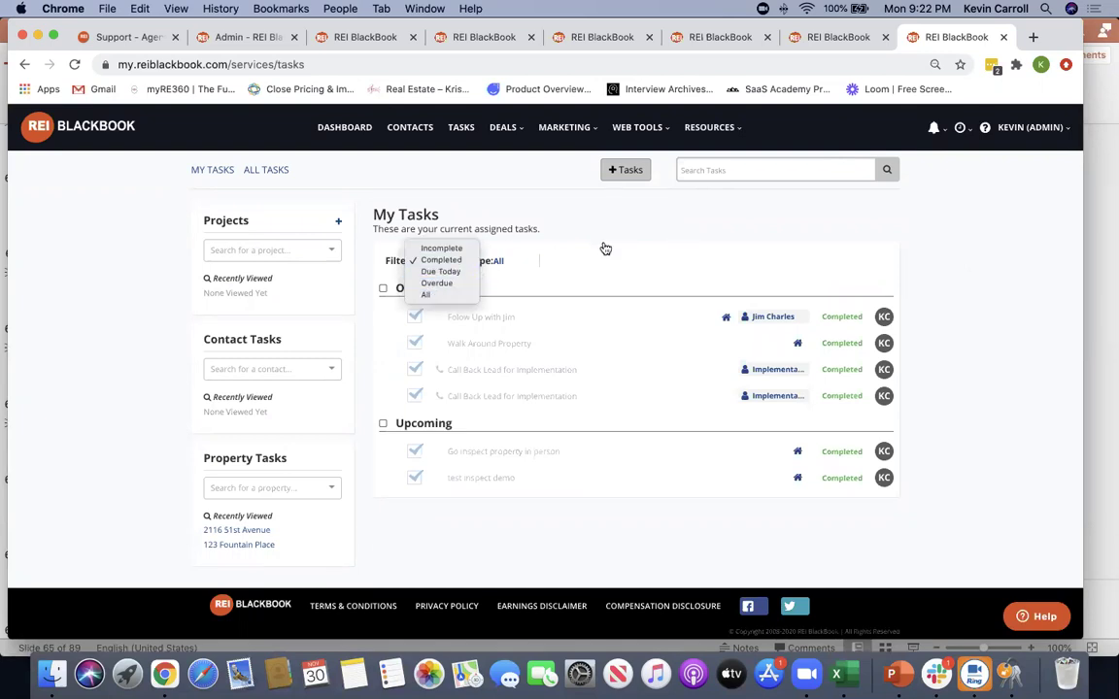
click(682, 244)
Show All Tasks narrowed to those assigned to the logged-in user
click(270, 171)
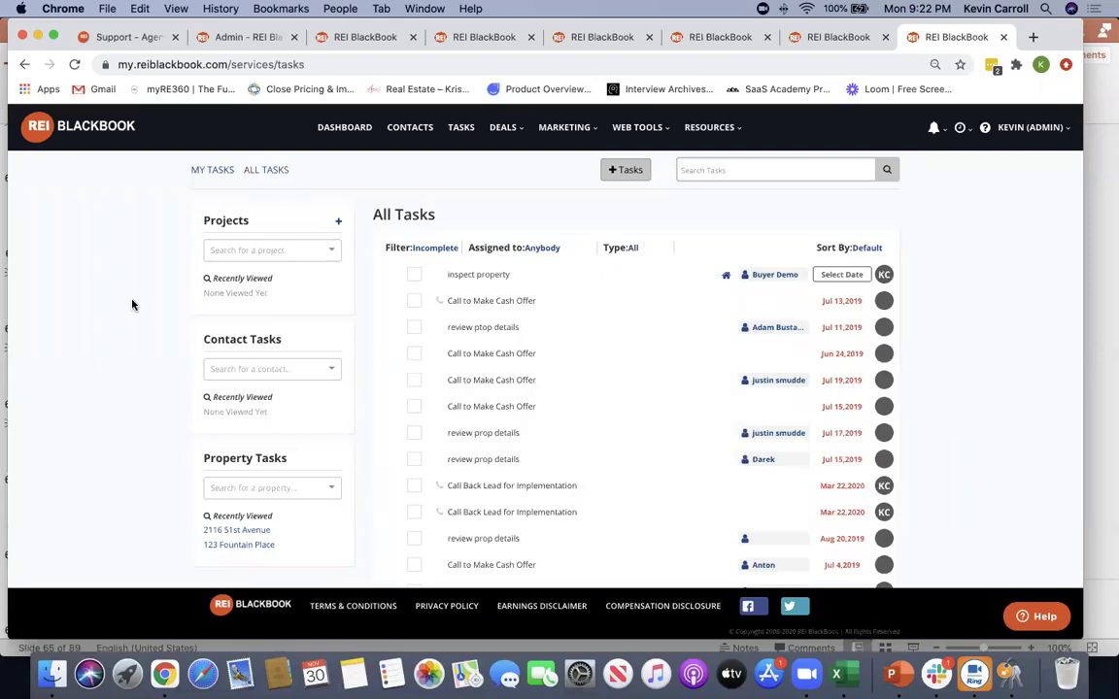
click(434, 248)
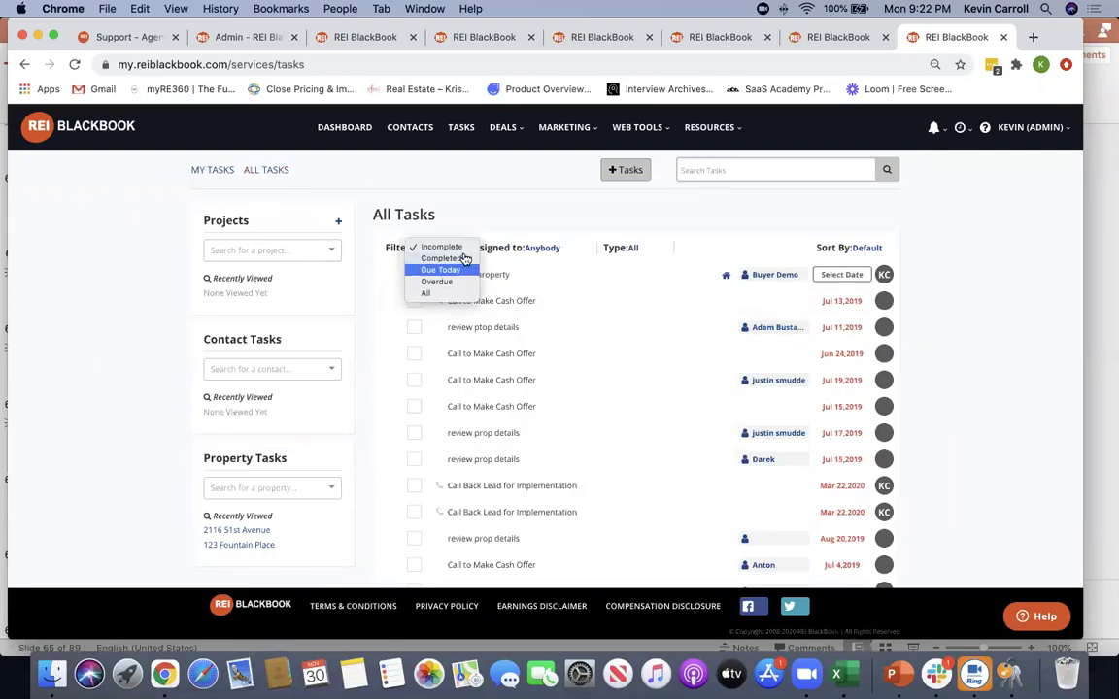
click(542, 248)
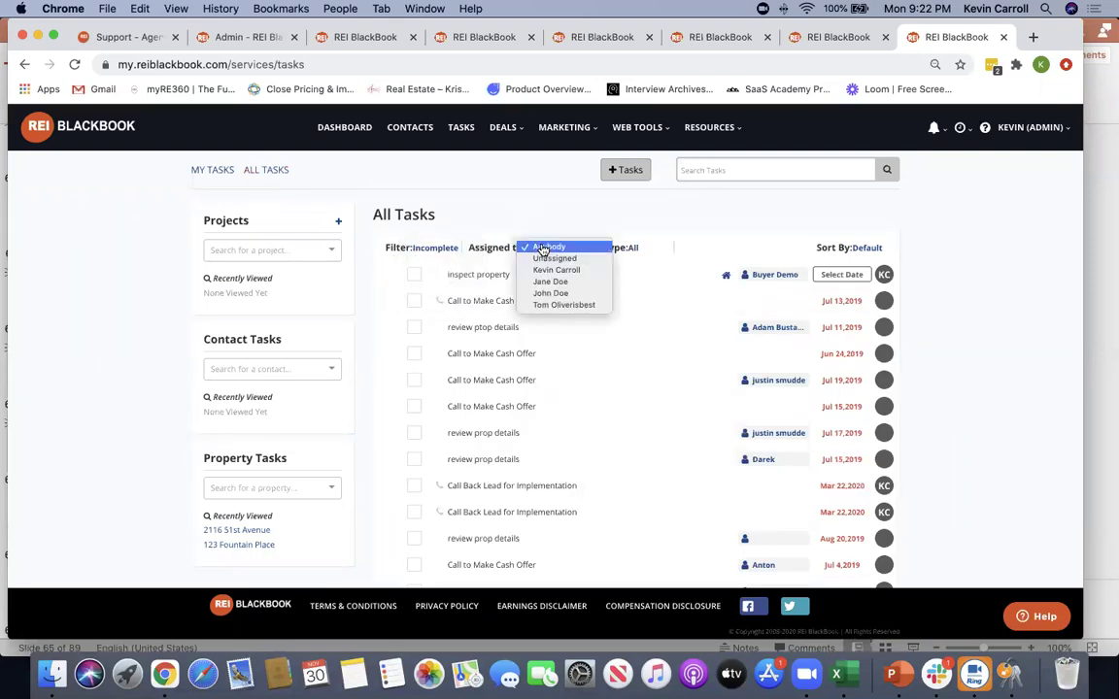
click(566, 294)
click(559, 249)
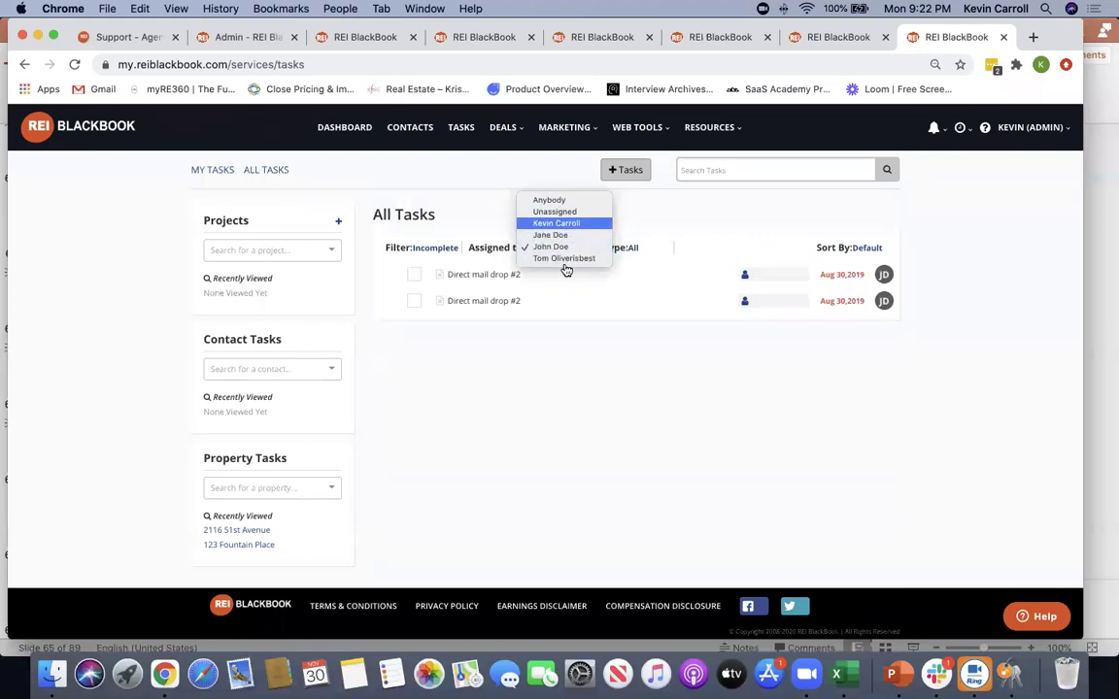
click(557, 223)
click(554, 249)
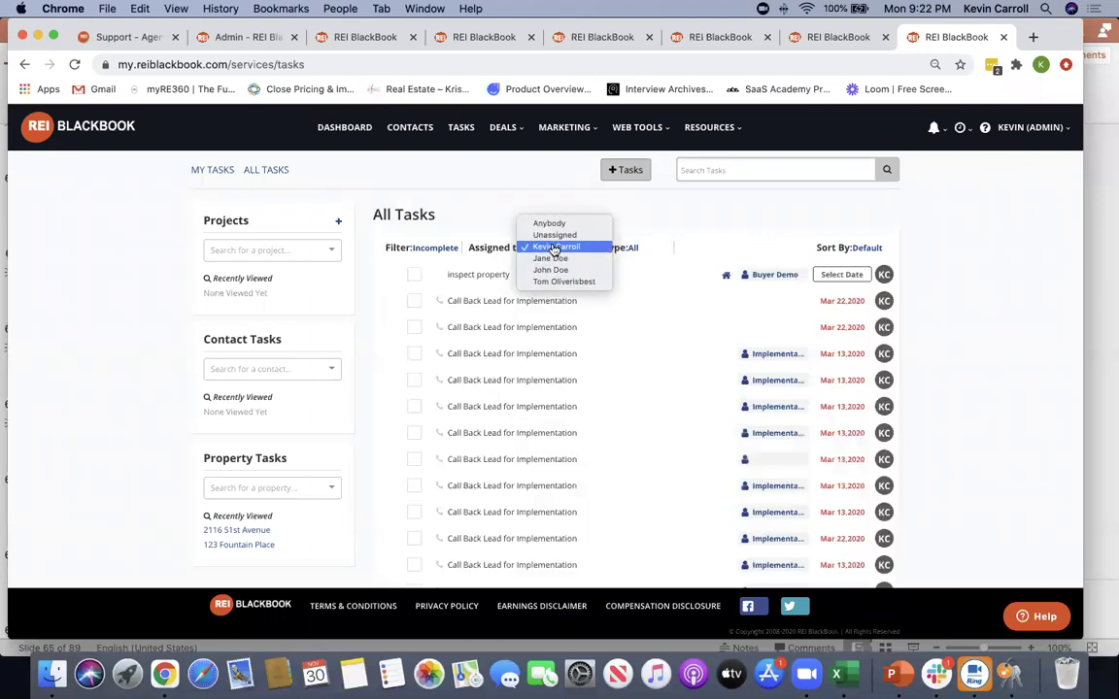
click(493, 187)
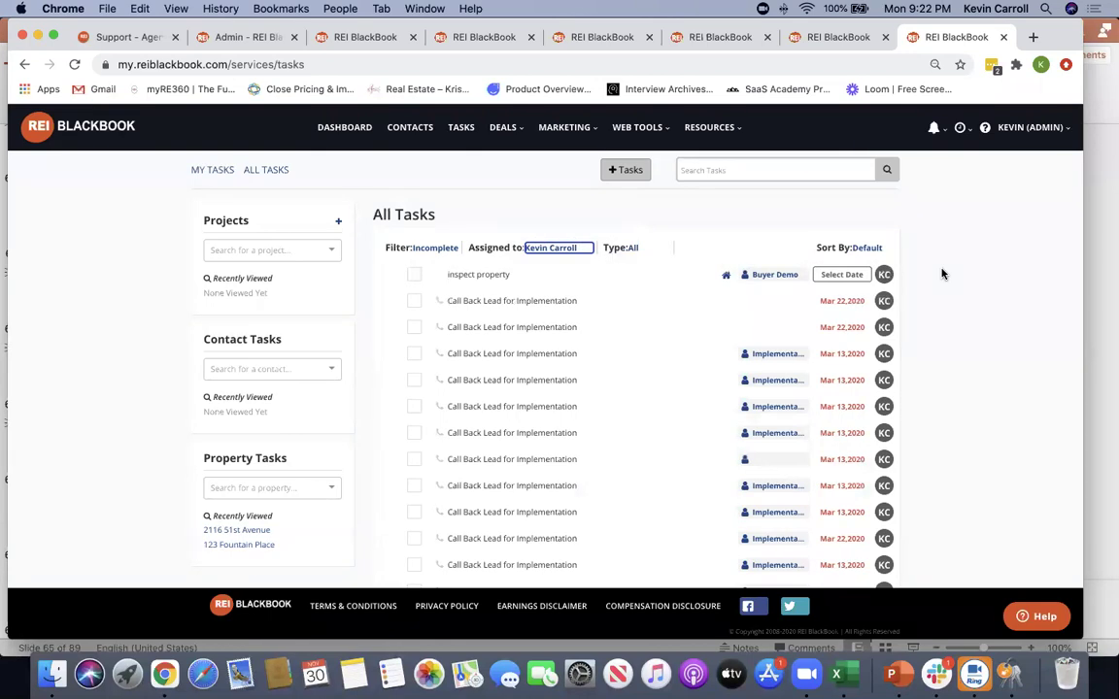
Mark the 'inspect property' task complete and preview a Call Back Lead for Implementation task
click(975, 264)
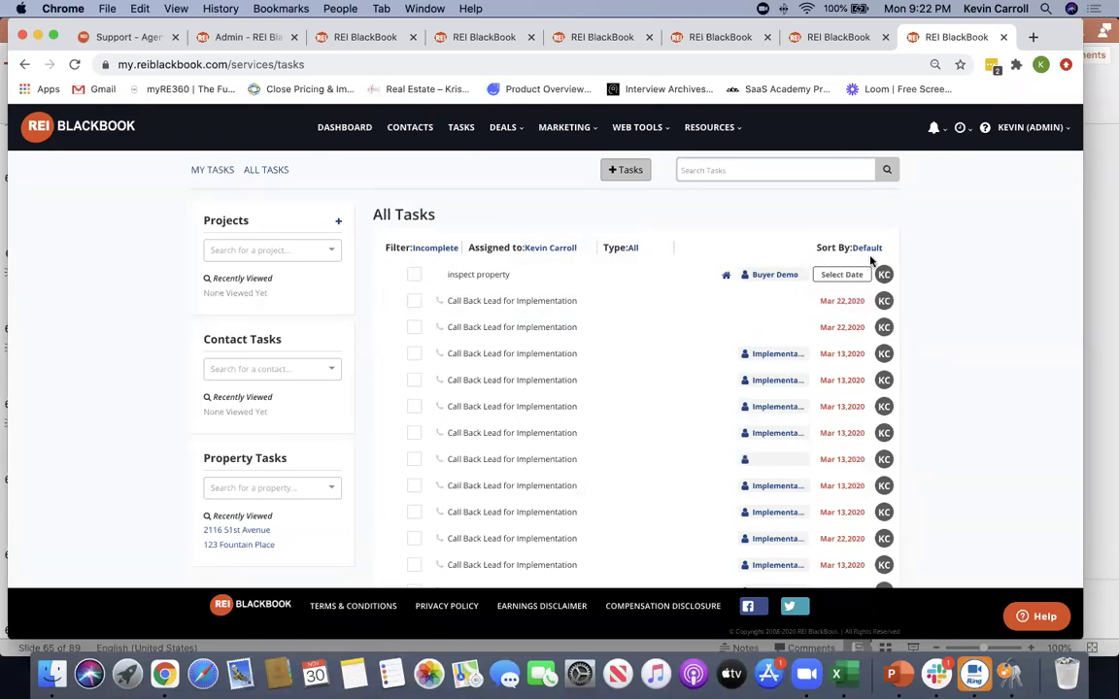
click(414, 276)
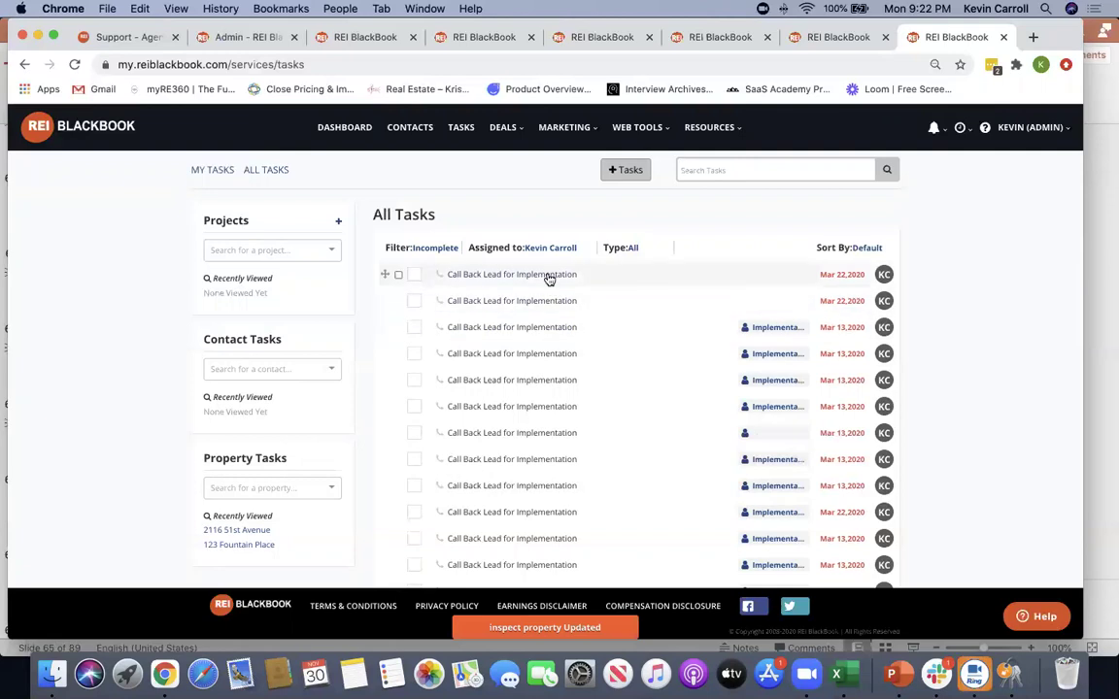
click(549, 277)
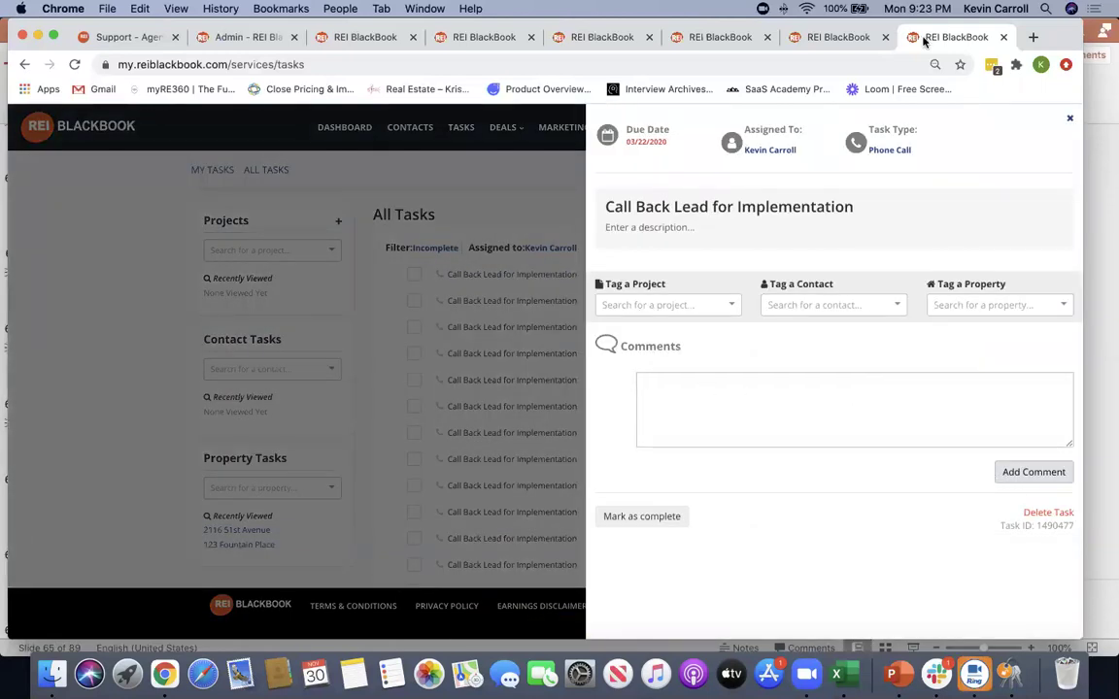
key(Escape)
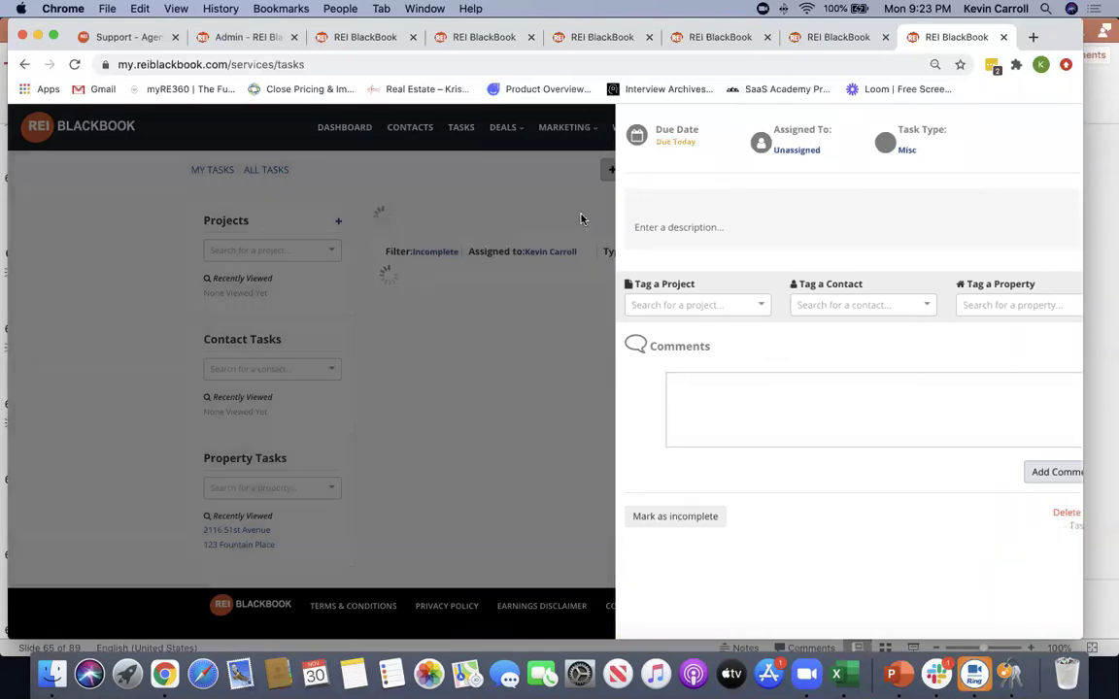
Return to the dashboard and scroll down to the Property Pipeline cards
click(344, 129)
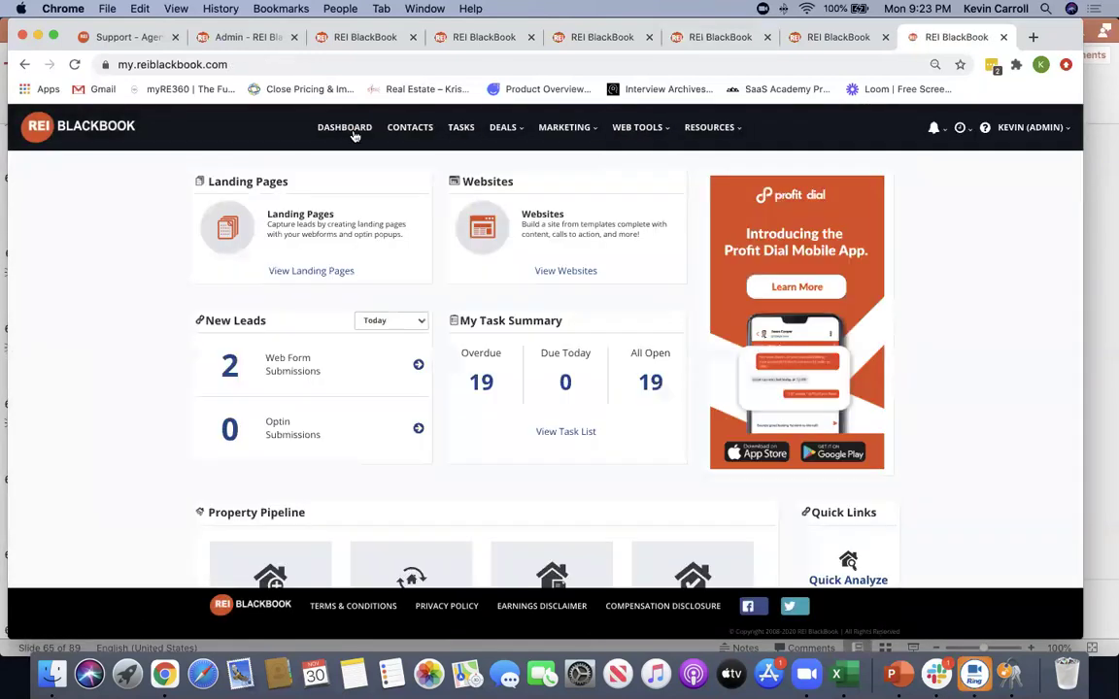
scroll(135, 331, down, 3)
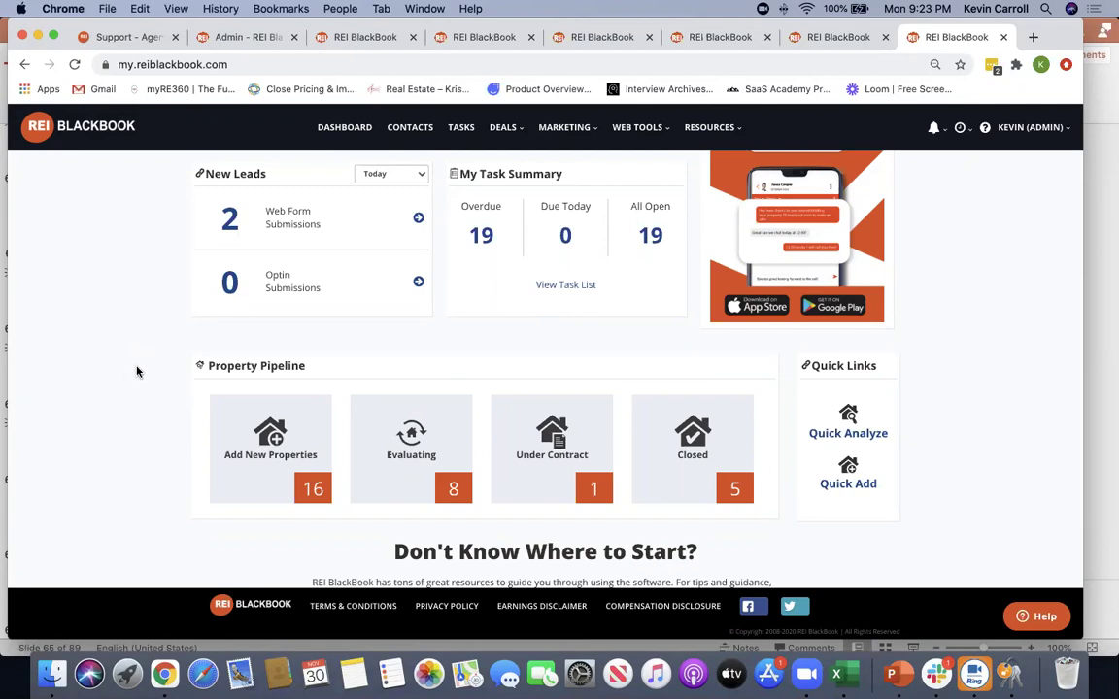
drag(263, 365, 115, 381)
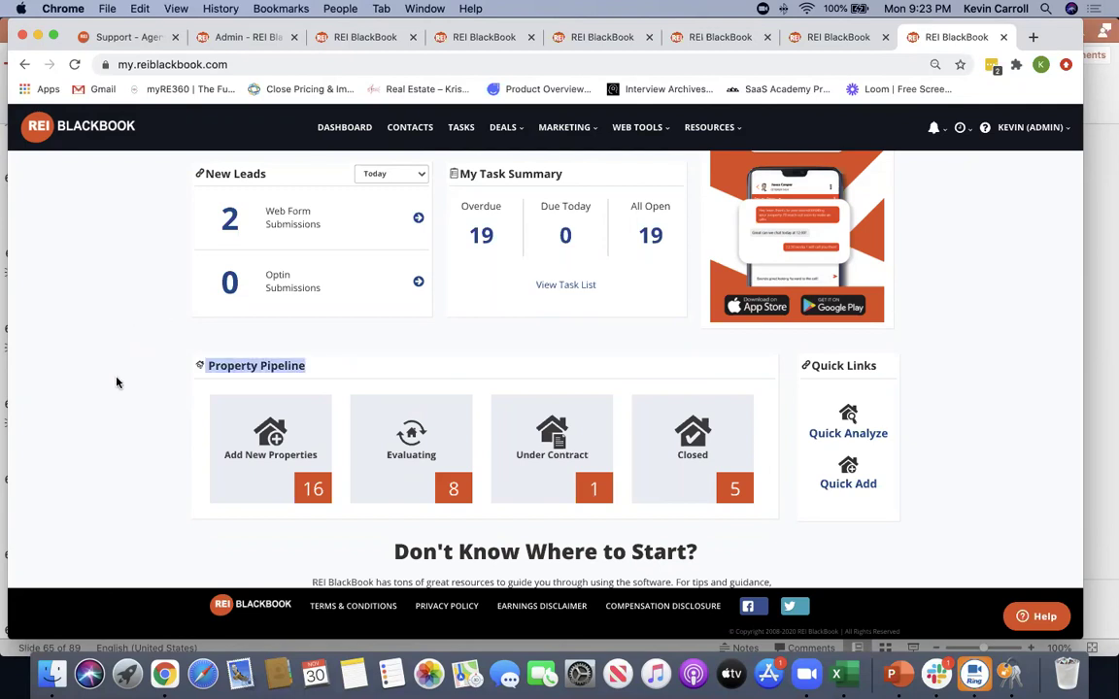
click(250, 443)
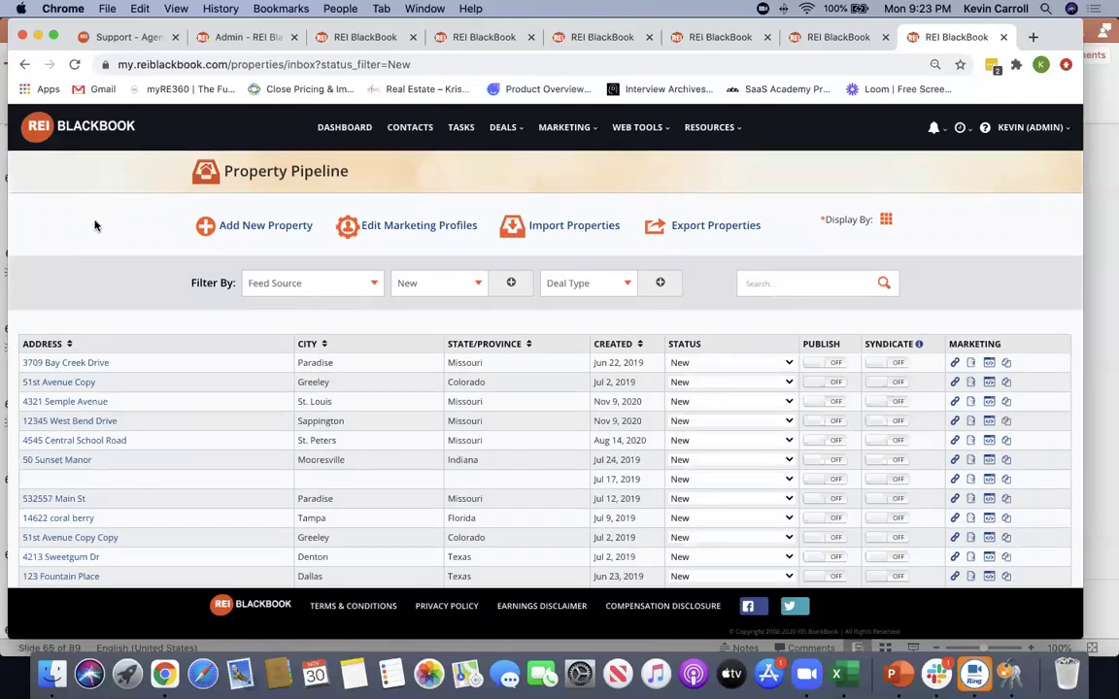
scroll(95, 225, down, 2)
scroll(126, 270, up, 2)
scroll(125, 270, down, 3)
scroll(121, 272, up, 2)
scroll(117, 243, up, 1)
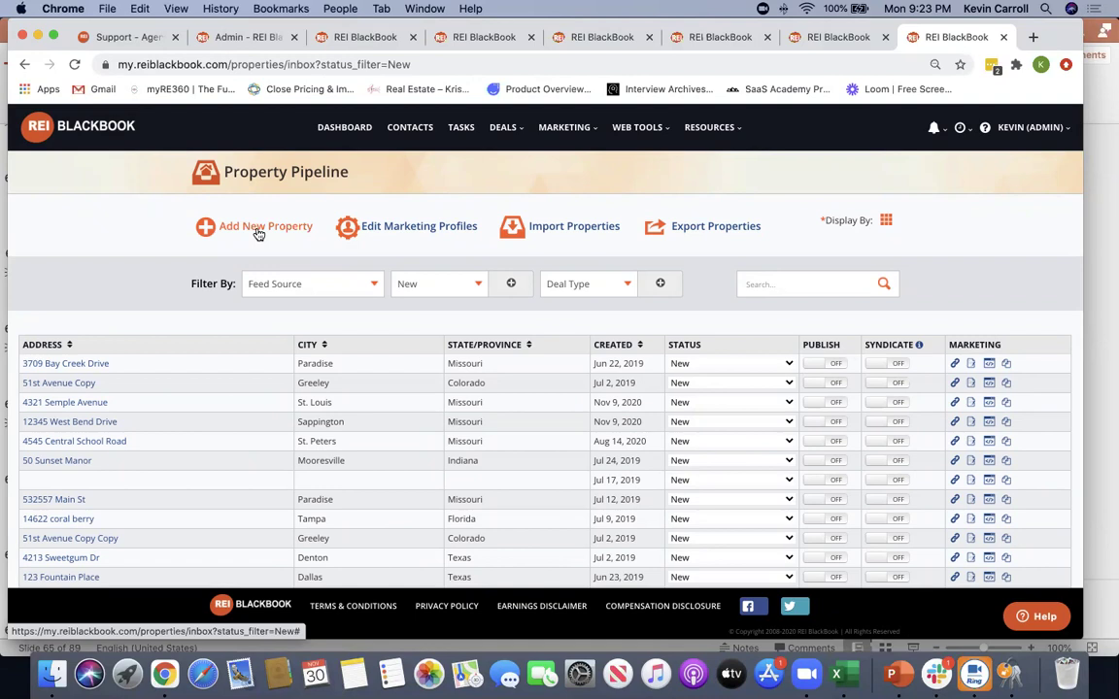
click(59, 364)
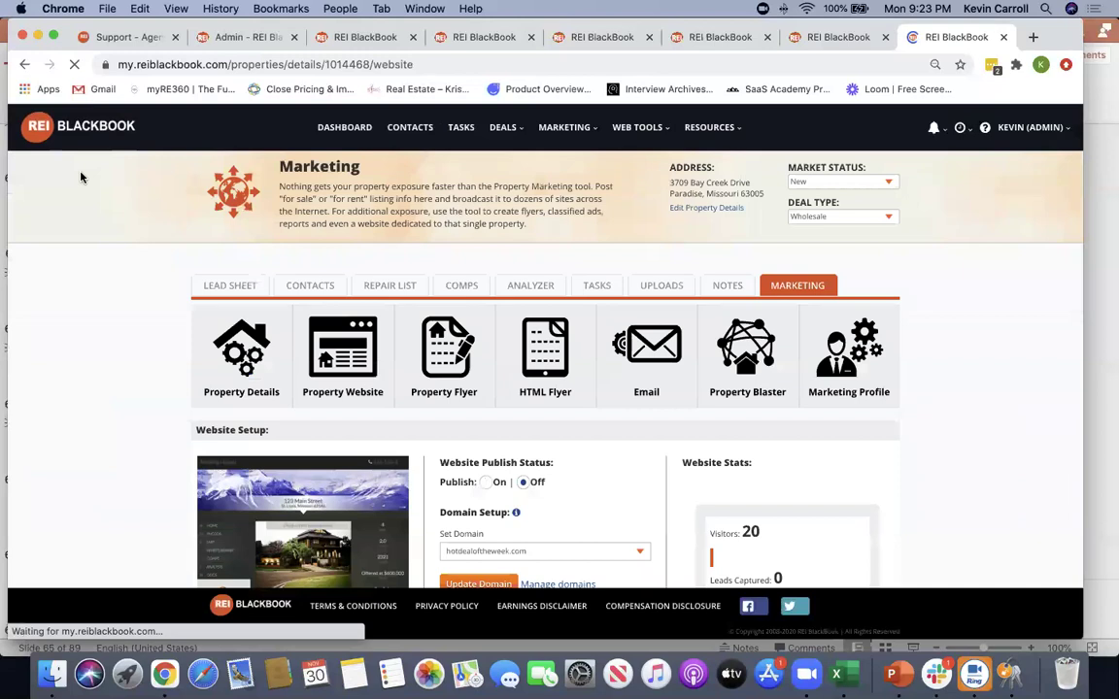
click(221, 285)
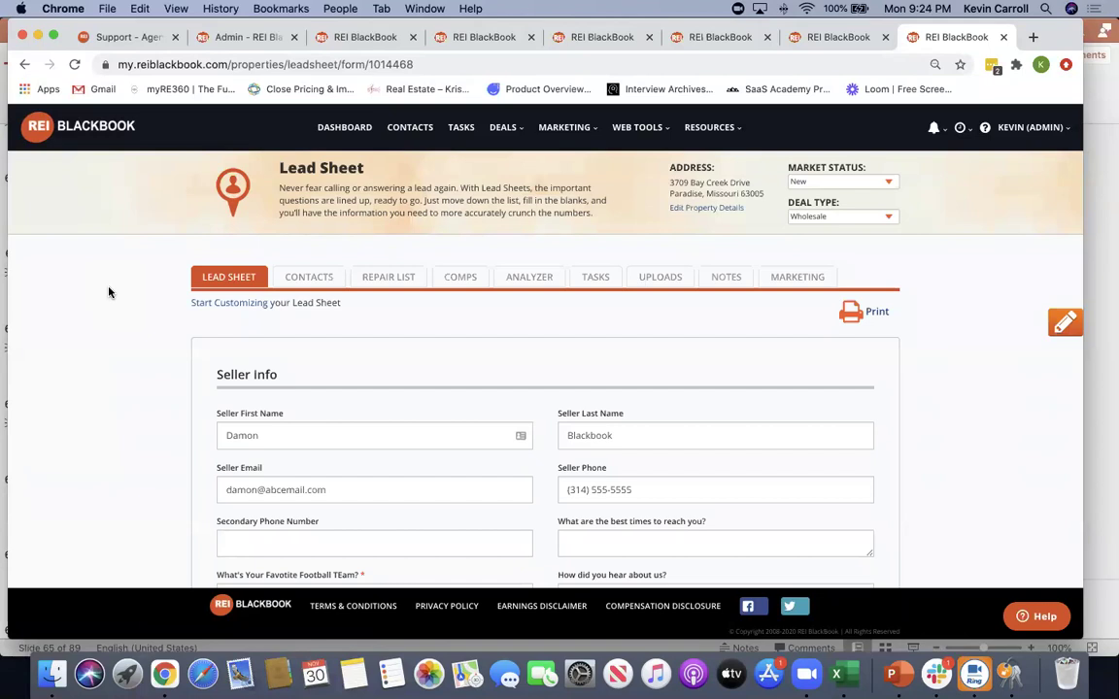
scroll(108, 292, down, 3)
scroll(107, 293, up, 2)
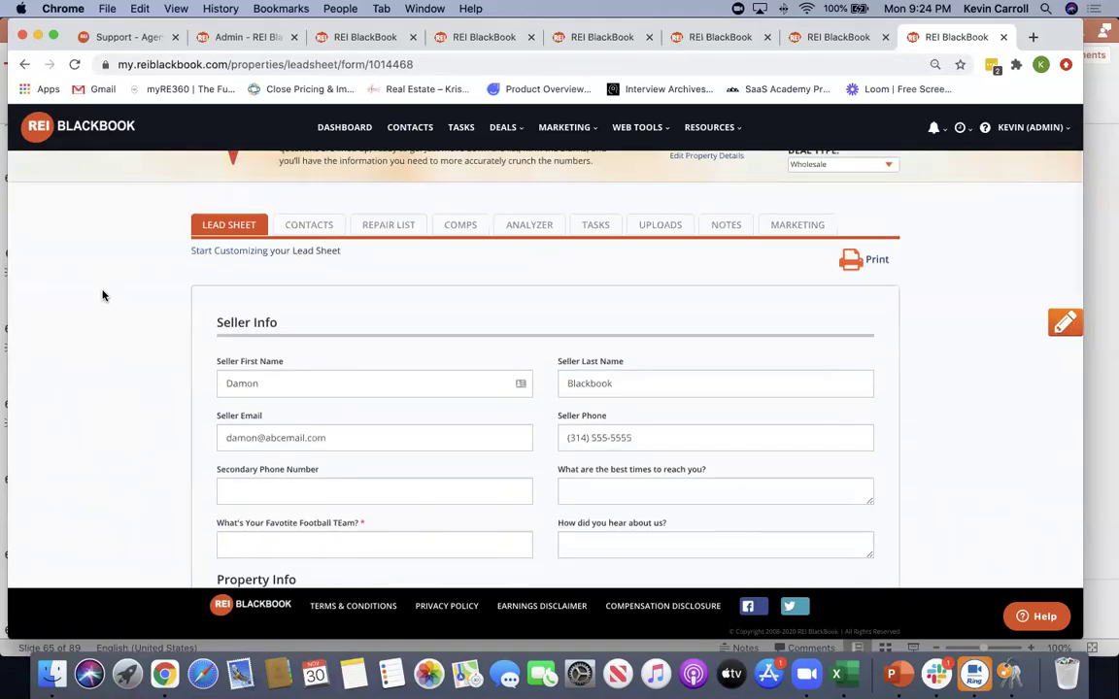
scroll(102, 295, down, 2)
scroll(938, 470, down, 5)
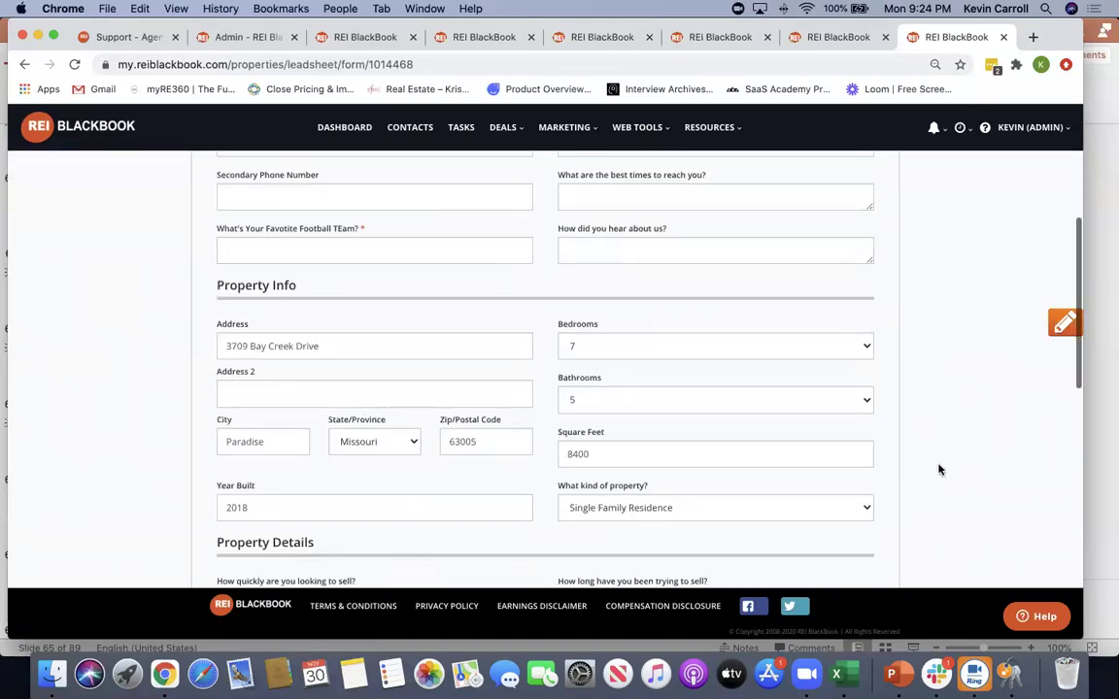
click(1064, 324)
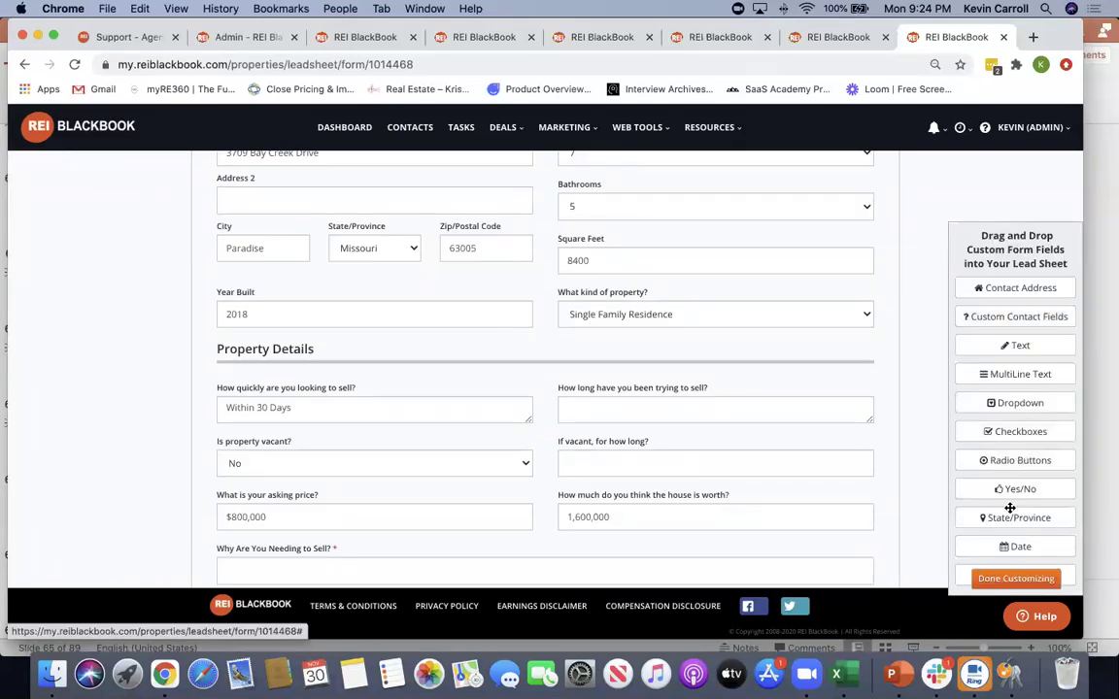
drag(959, 498, 869, 480)
scroll(869, 480, up, 5)
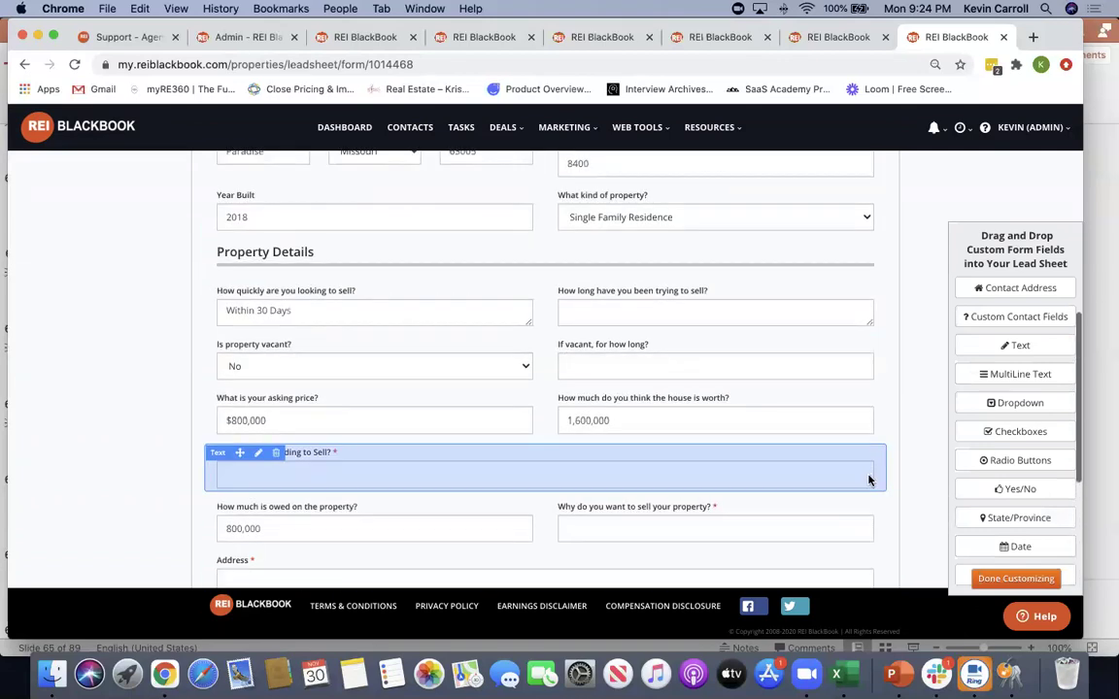
scroll(1017, 462, down, 1)
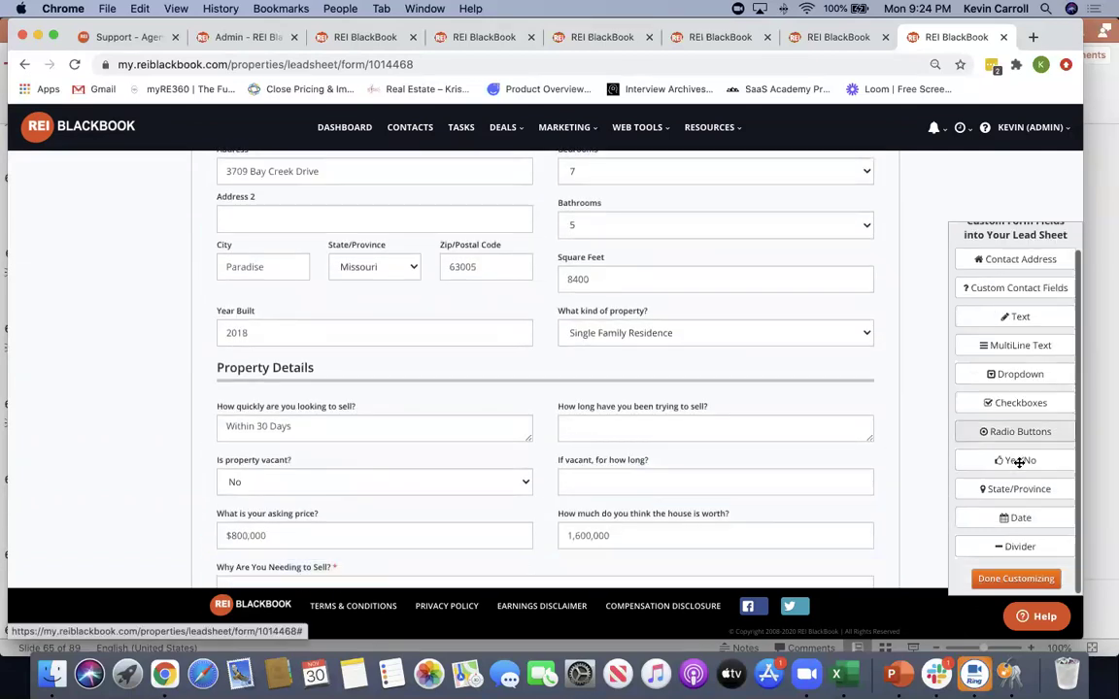
drag(1010, 320, 337, 376)
click(469, 305)
text(Waht)
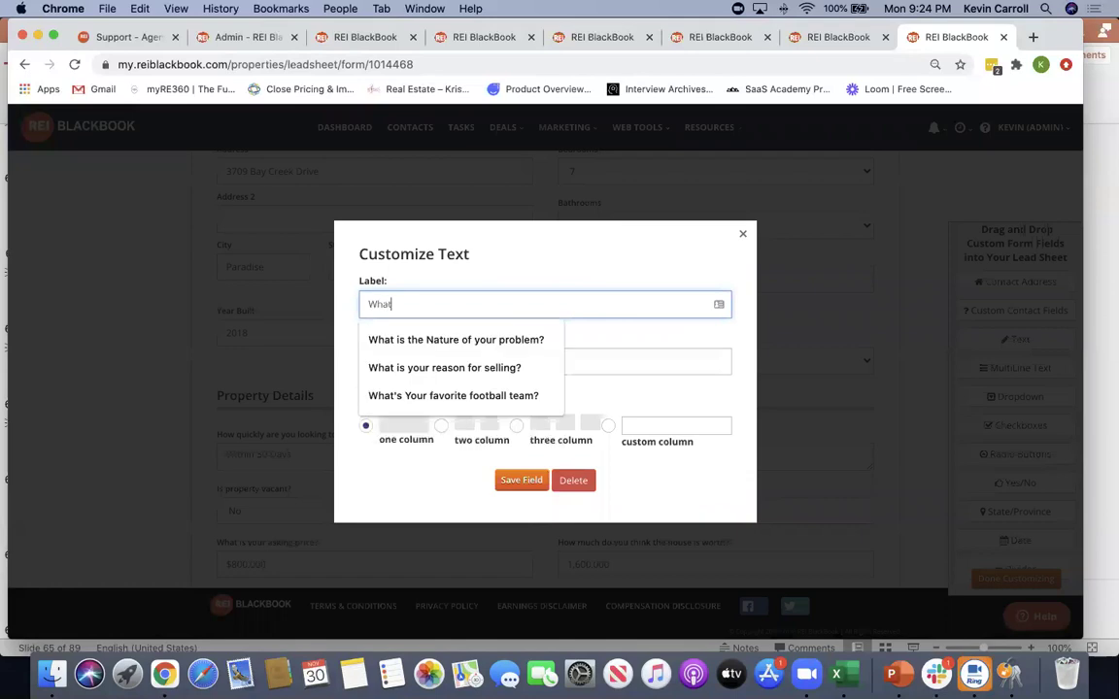
text('s your)
click(471, 339)
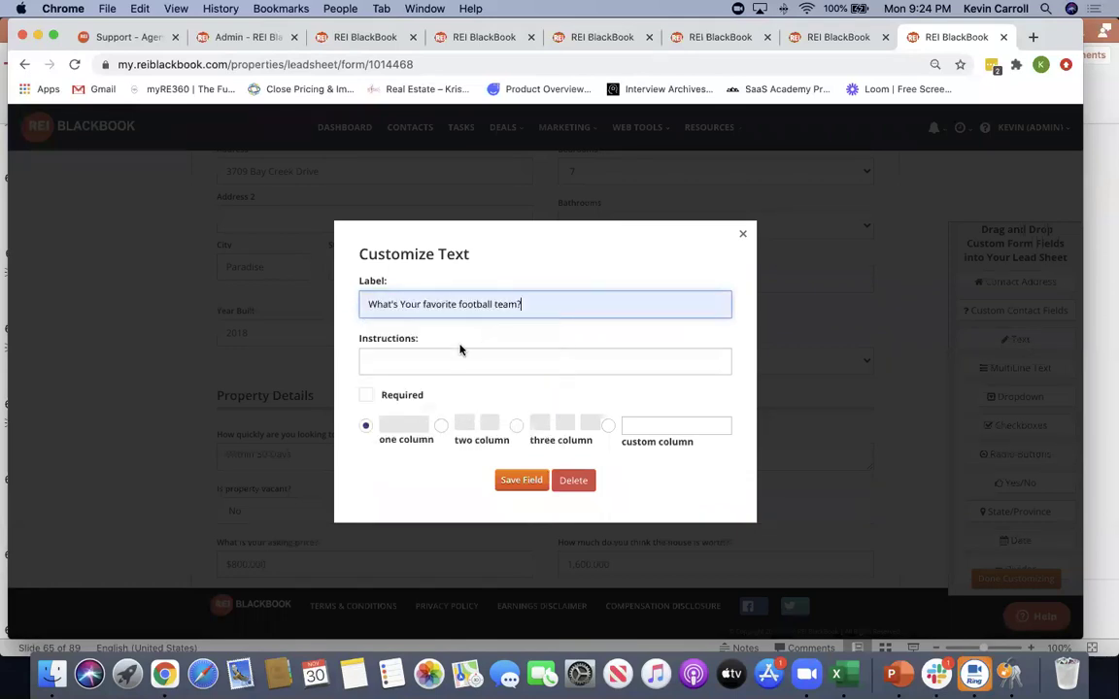
click(366, 395)
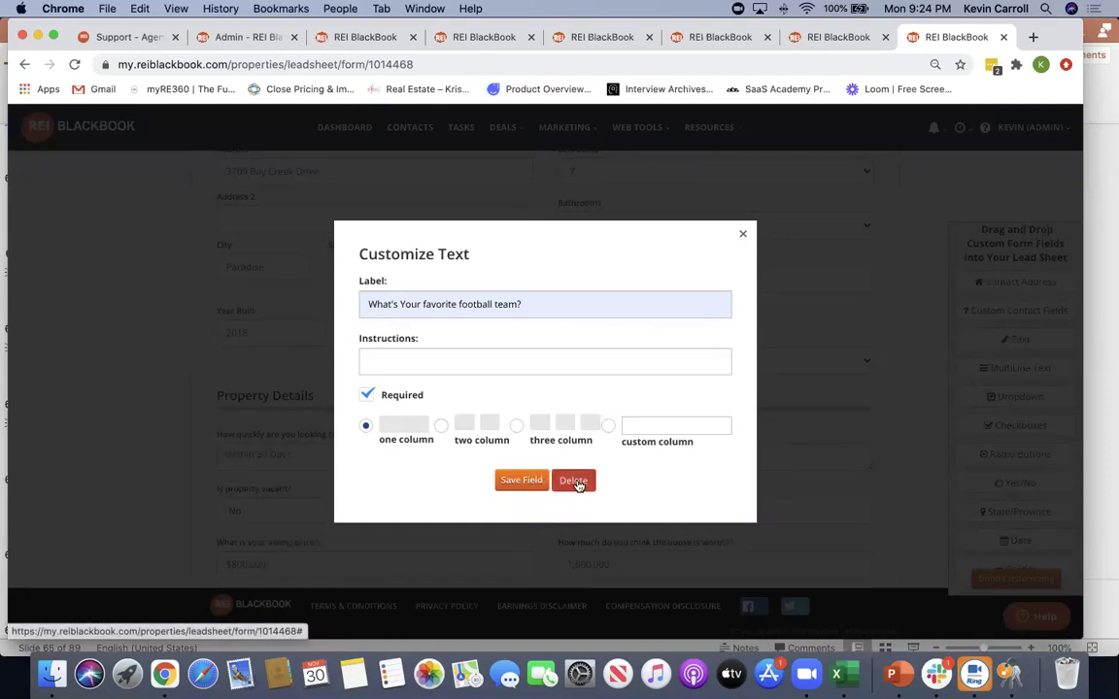
click(573, 480)
scroll(660, 437, up, 3)
scroll(460, 425, up, 2)
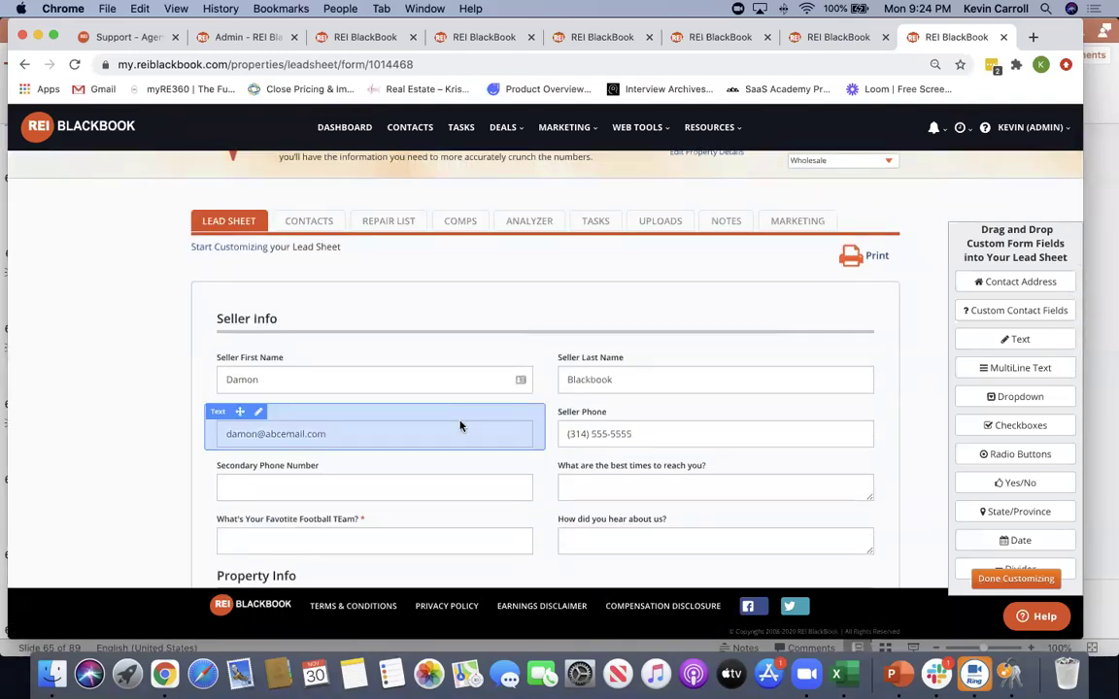
scroll(687, 437, down, 4)
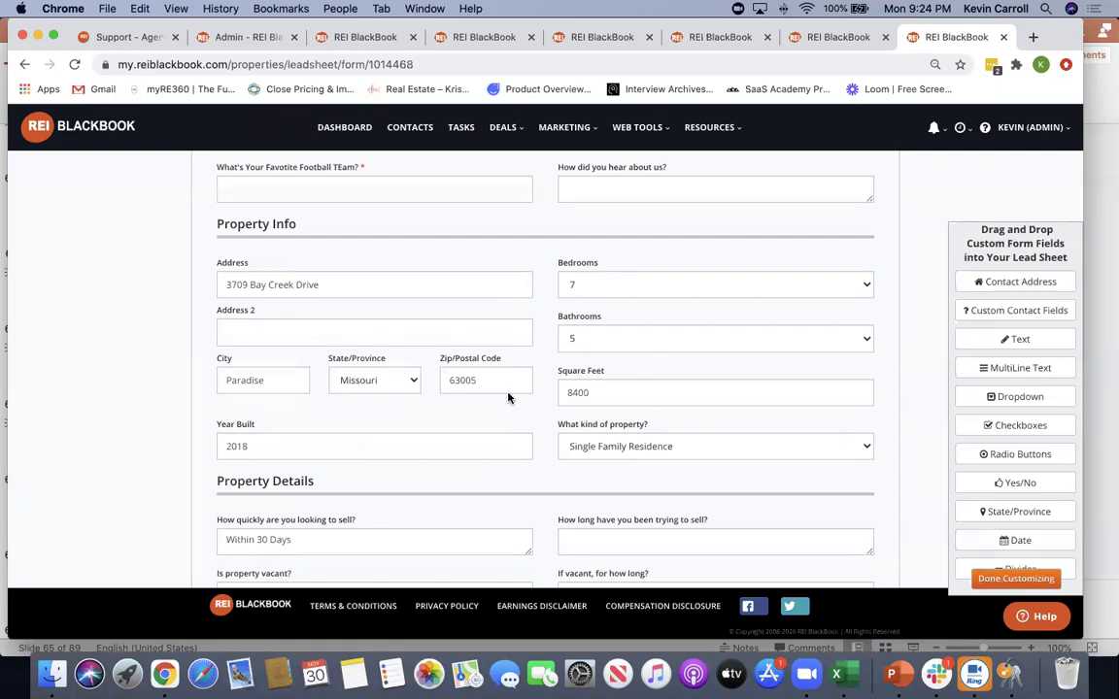
click(1010, 578)
scroll(146, 391, up, 5)
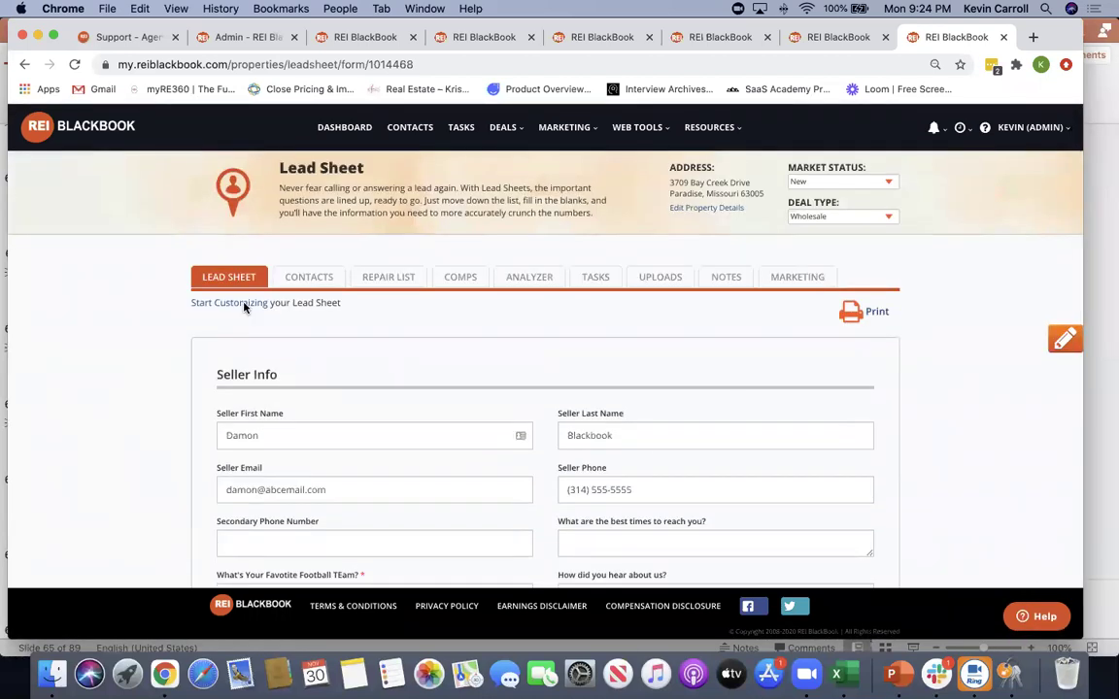
View the property's contacts, then its exterior repair list
click(309, 277)
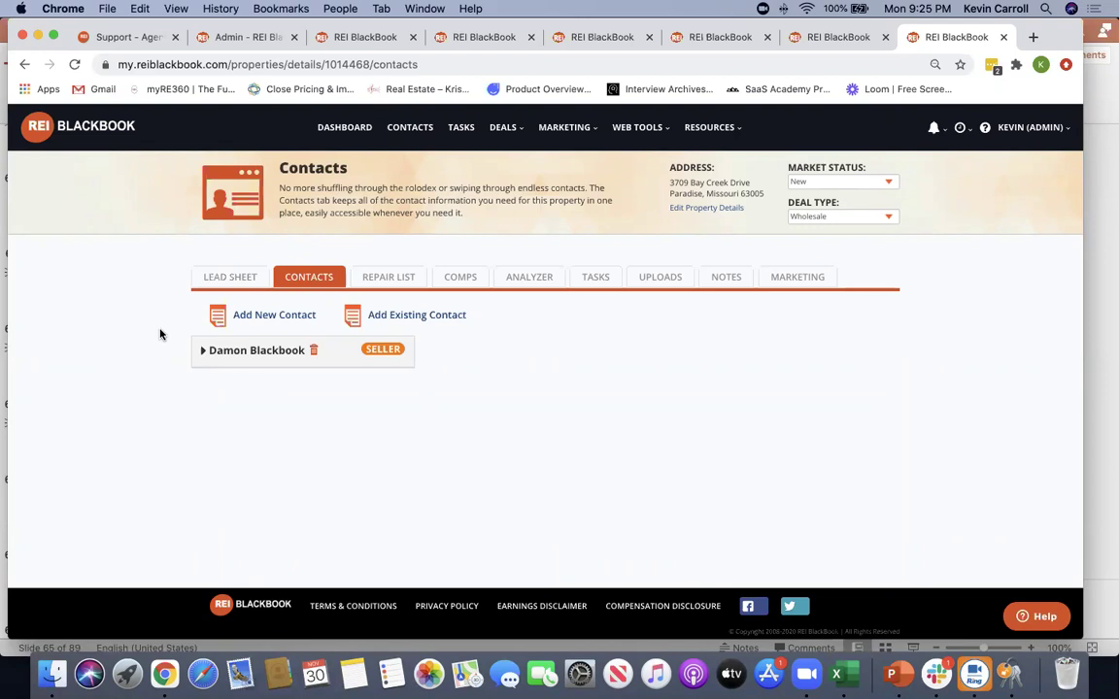
click(380, 279)
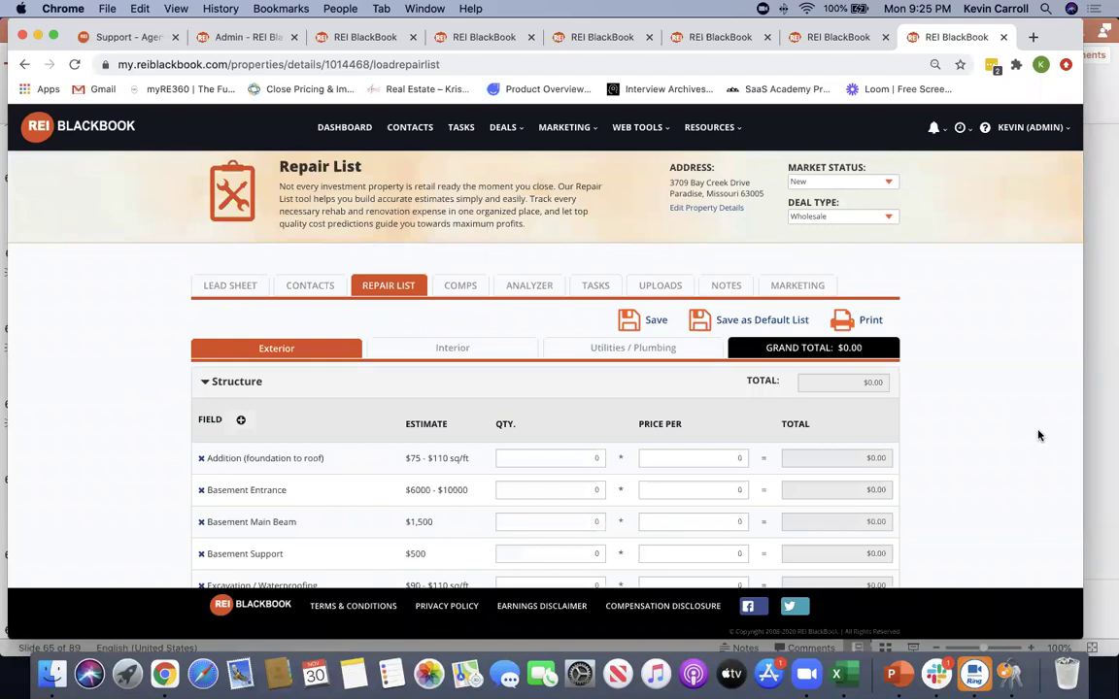
scroll(1043, 436, down, 1)
scroll(1043, 436, down, 2)
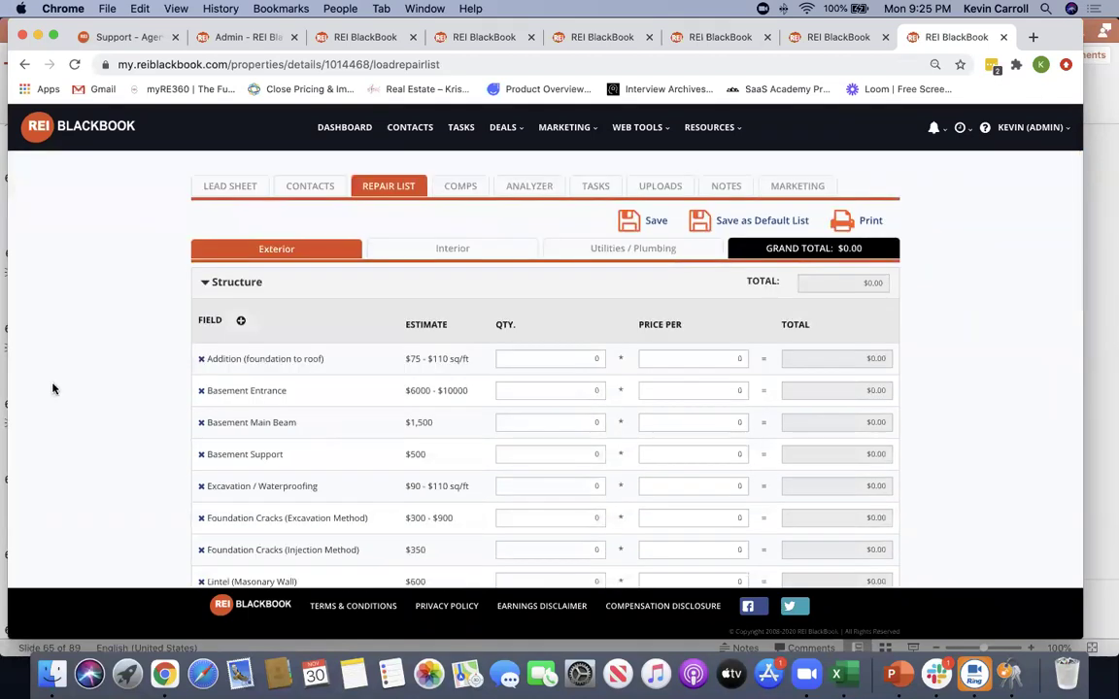
Browse the Interior and Utilities / Plumbing repair categories, then bring up the Comps page
click(469, 250)
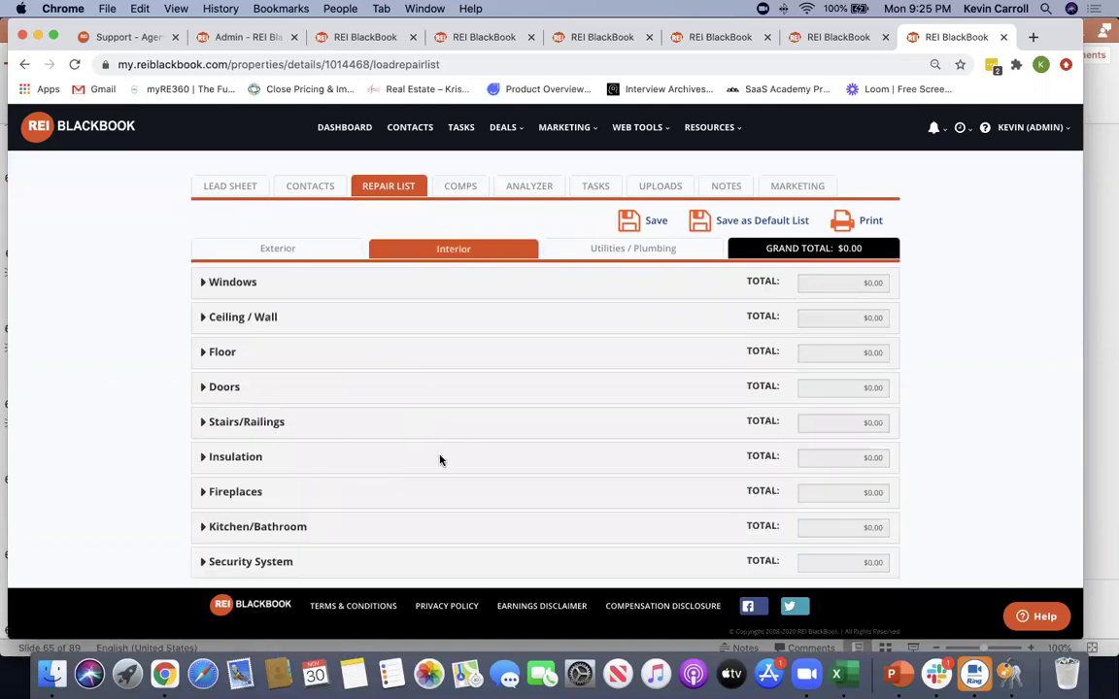
click(622, 249)
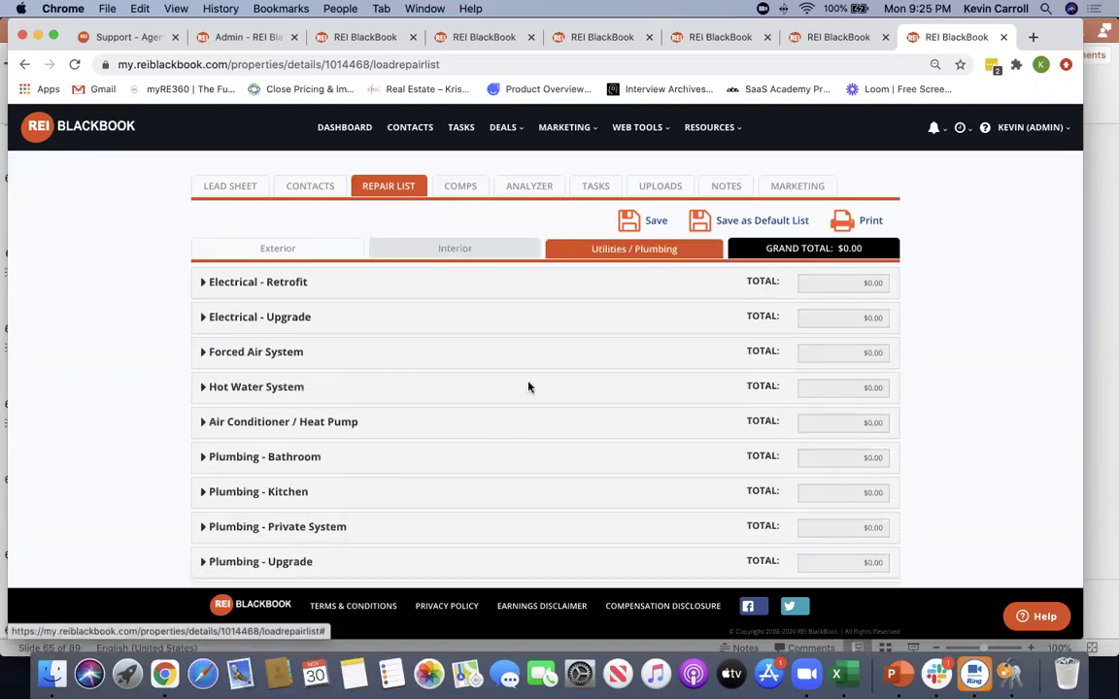
scroll(456, 349, down, 2)
scroll(472, 359, up, 4)
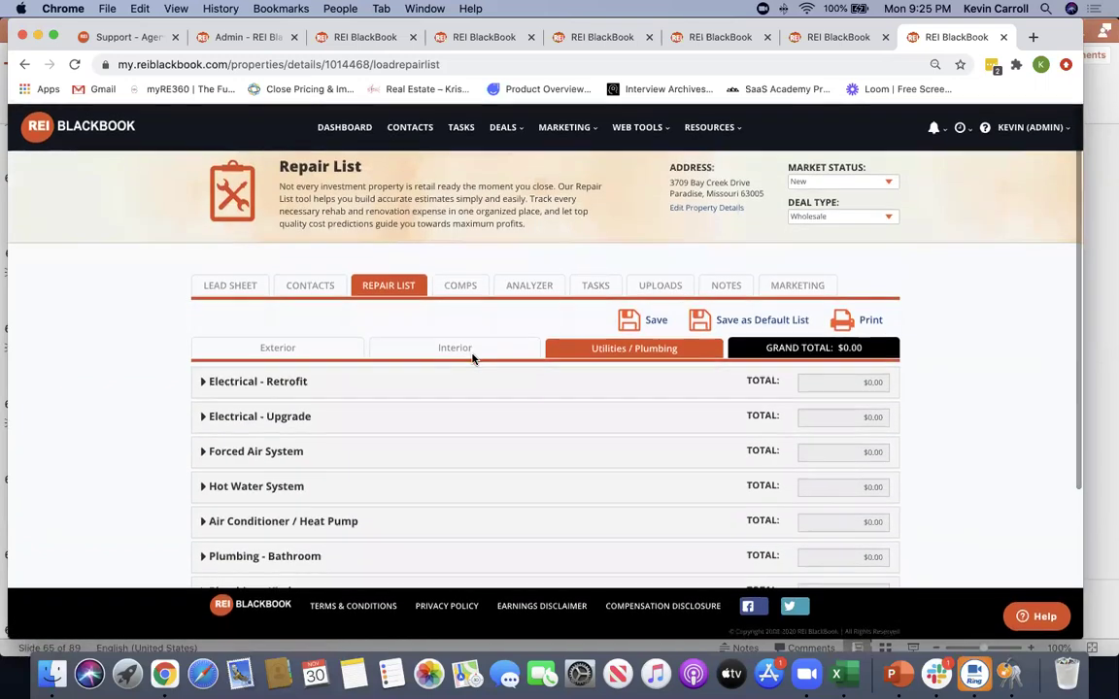
click(462, 296)
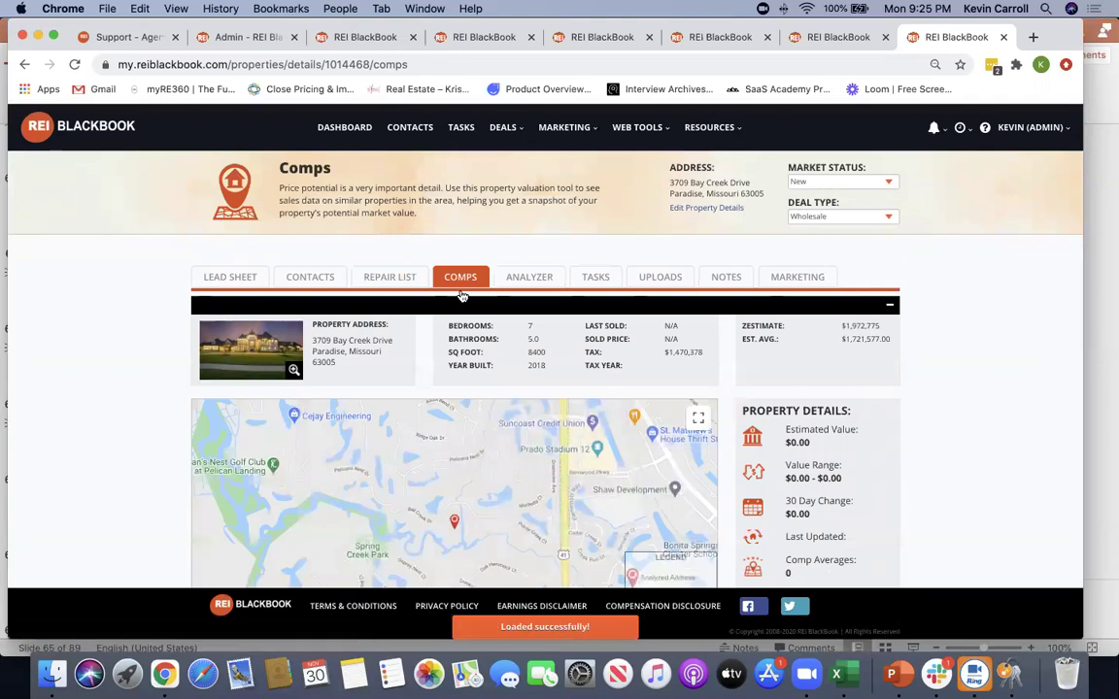
Highlight the comps stats and Zestimate, then open the Analyzer with 145000 purchase price and 190000 ARV
drag(446, 332, 626, 369)
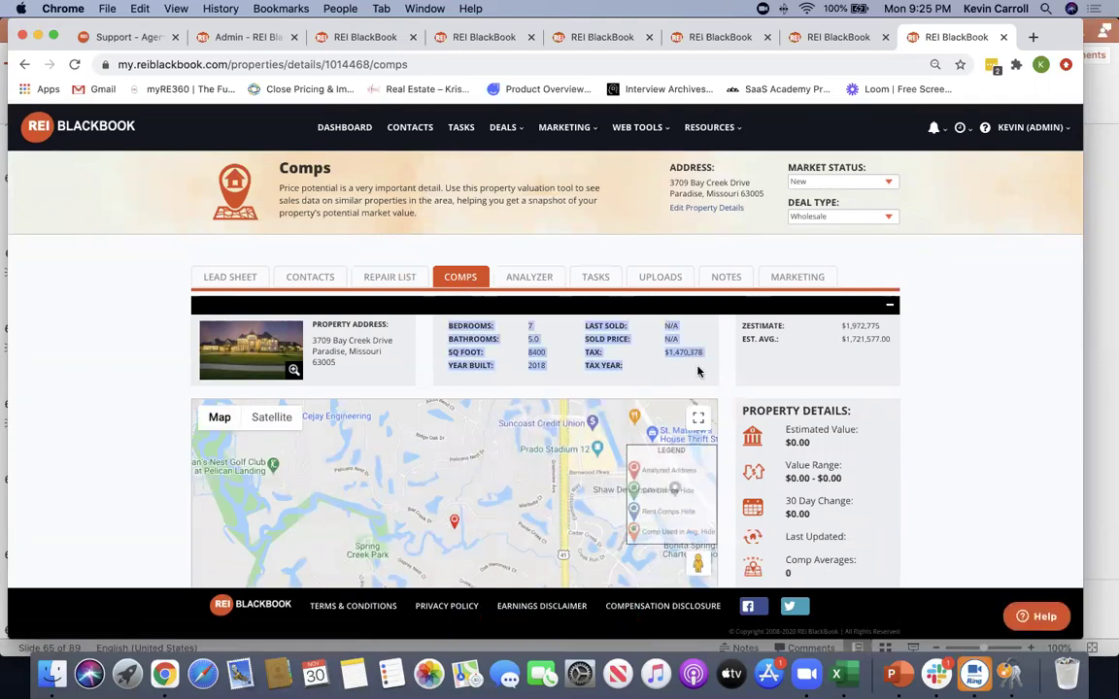
click(933, 377)
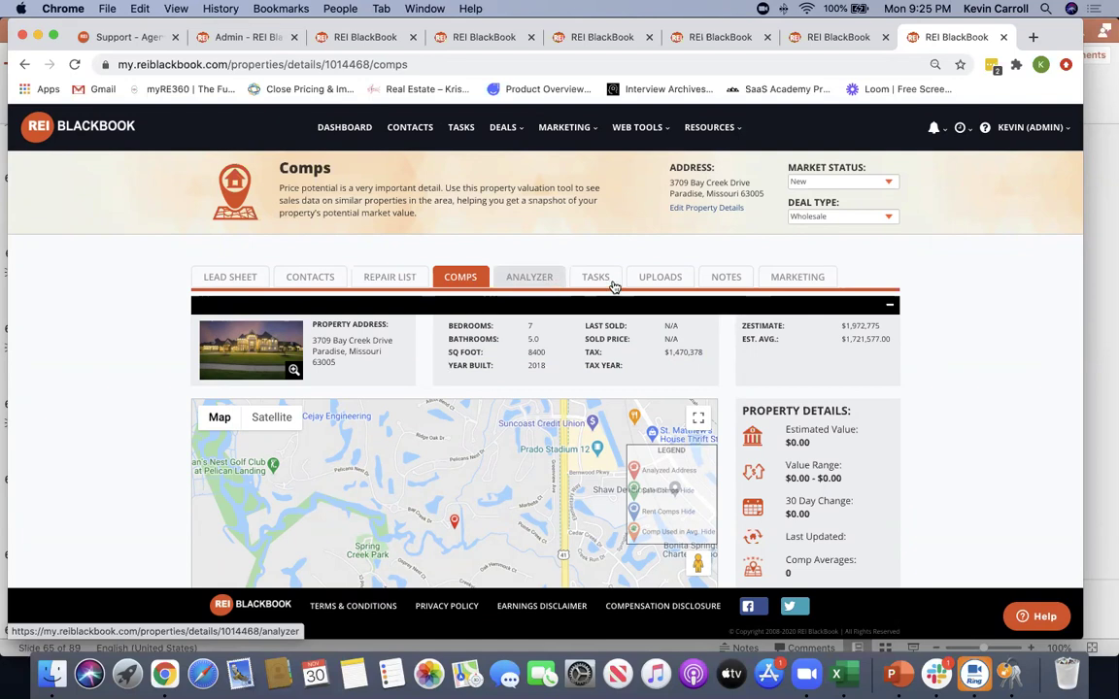
drag(740, 325, 991, 383)
click(986, 387)
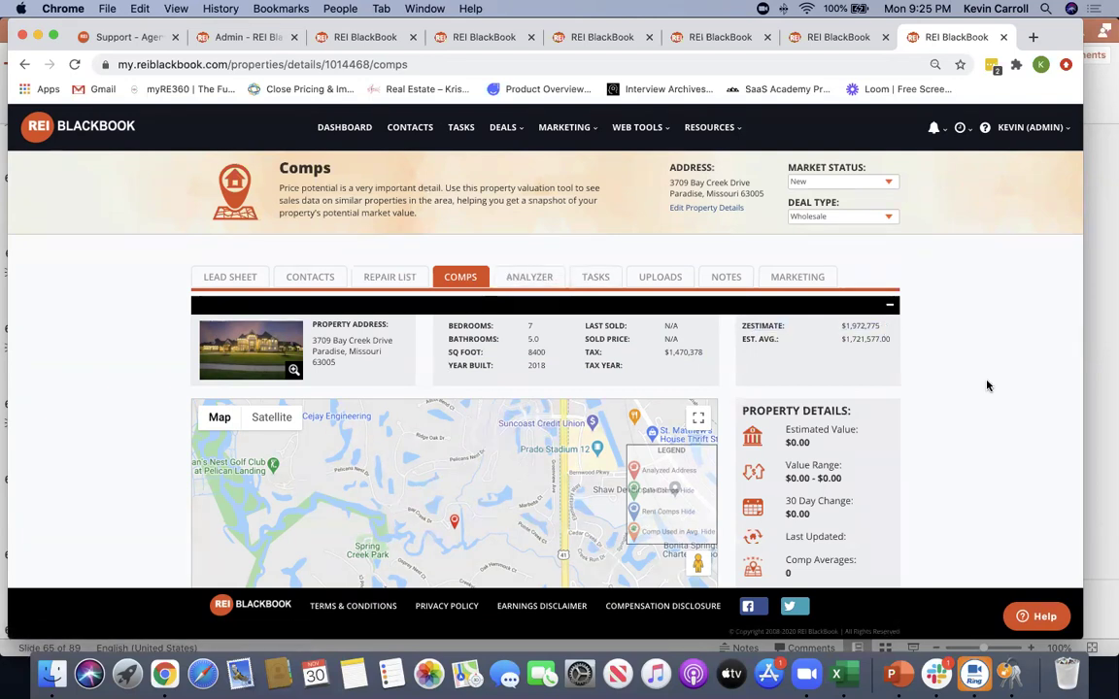
scroll(987, 394, down, 1)
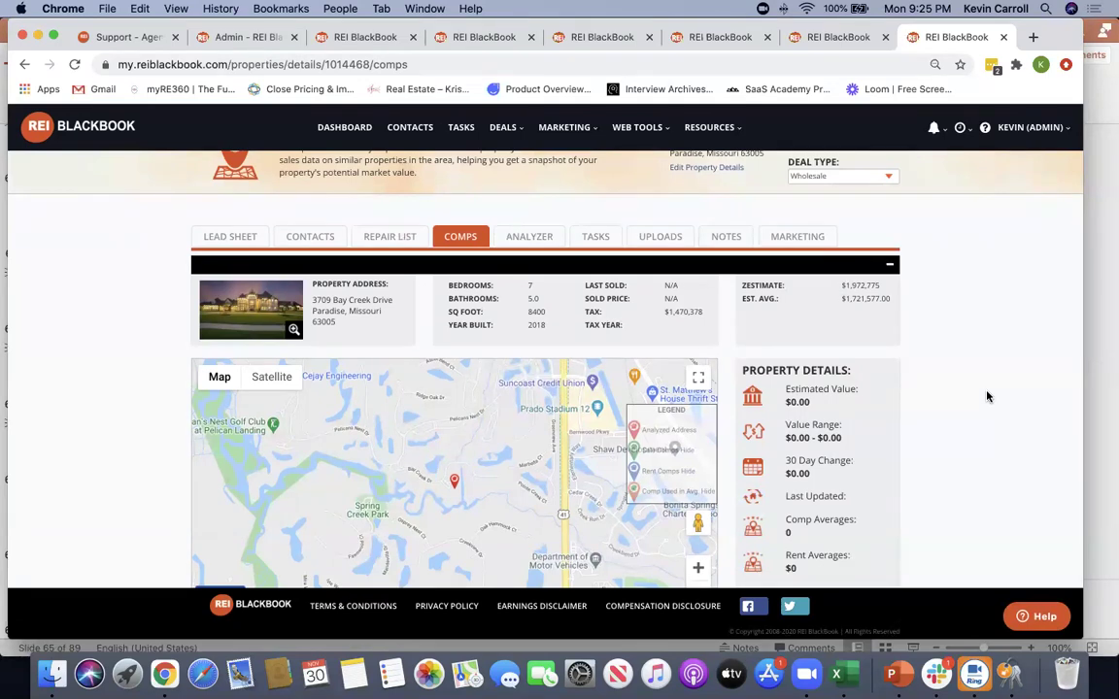
scroll(951, 361, up, 1)
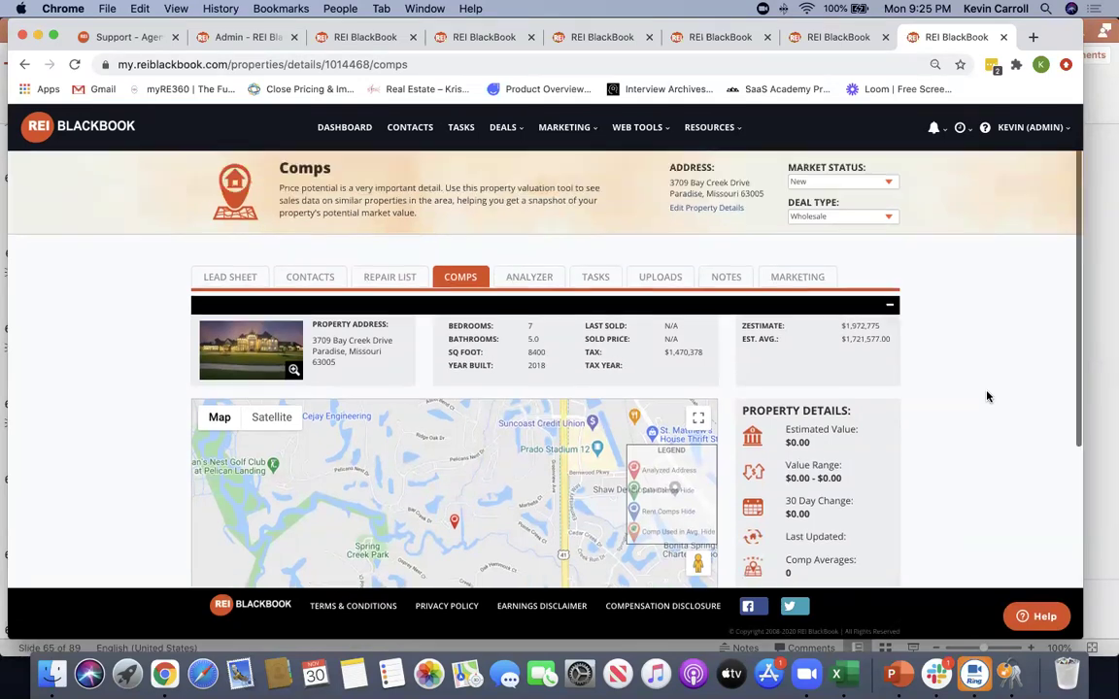
click(520, 278)
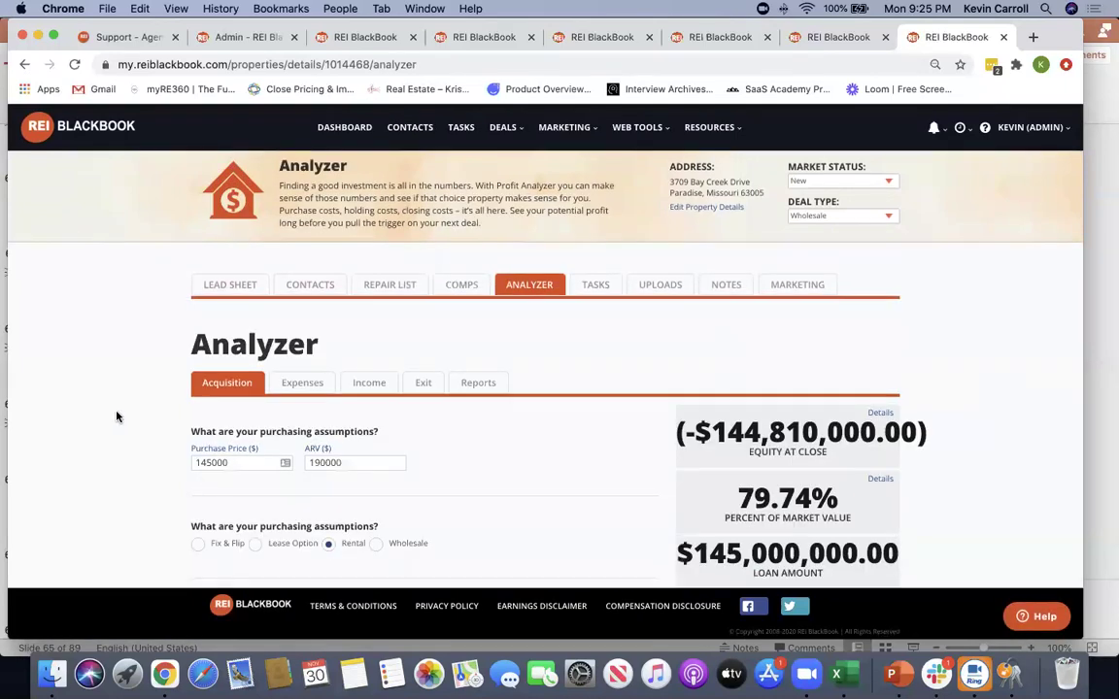
Inspect the 145000 Purchase Price and 190000 ARV values on the Acquisition tab
scroll(107, 408, down, 2)
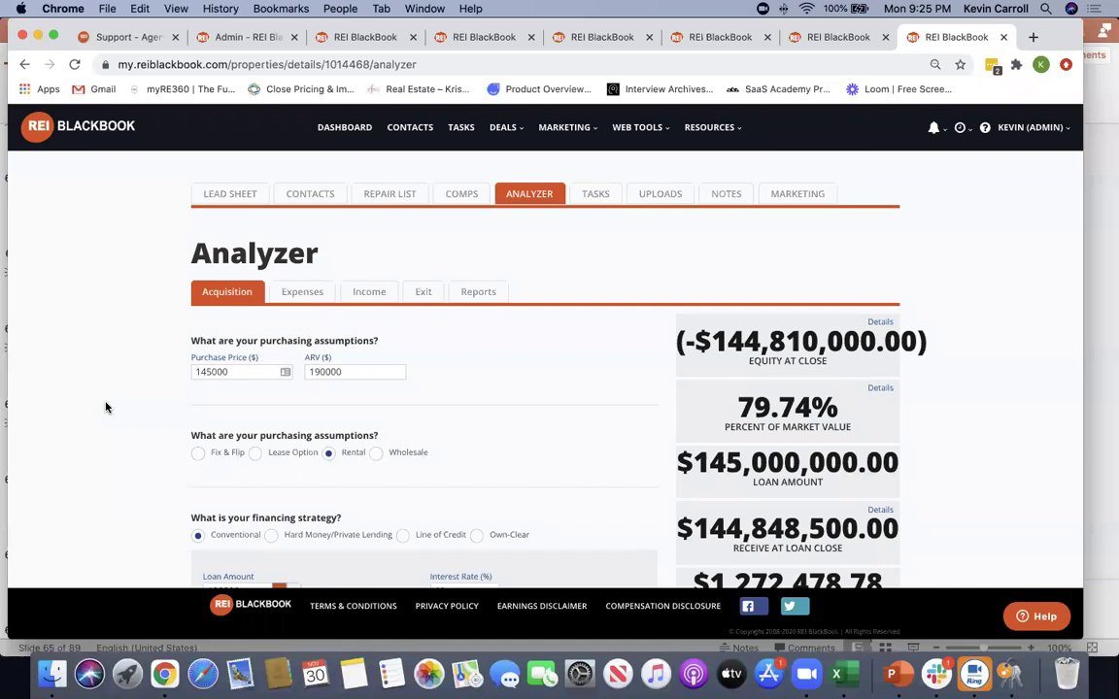
scroll(83, 375, down, 1)
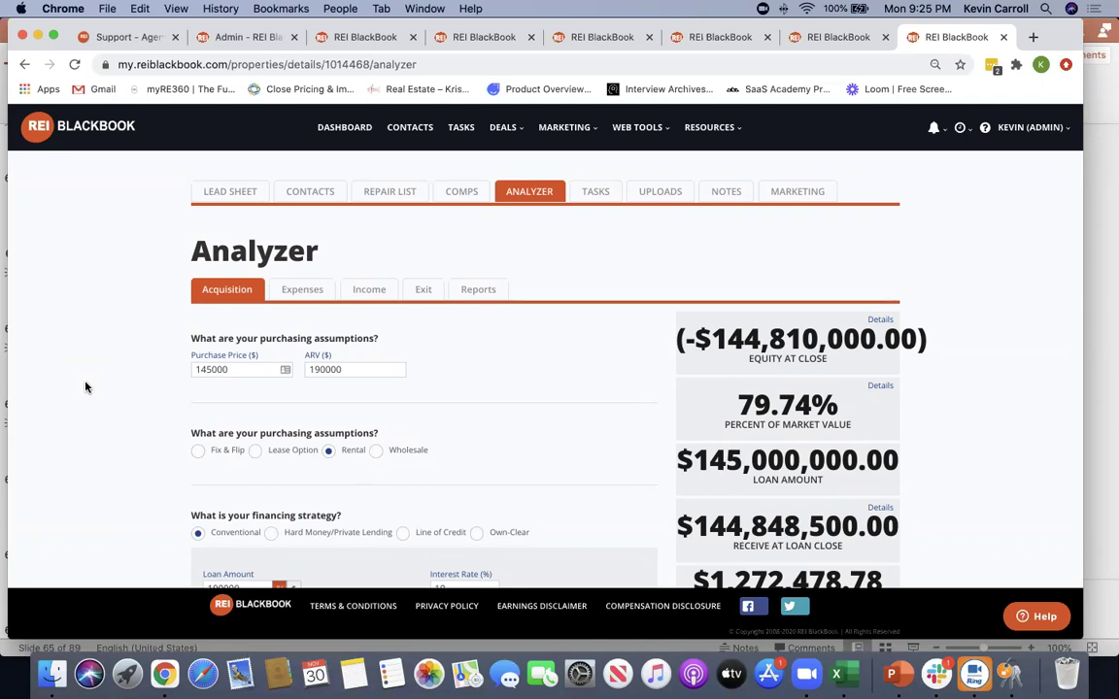
drag(391, 340, 136, 387)
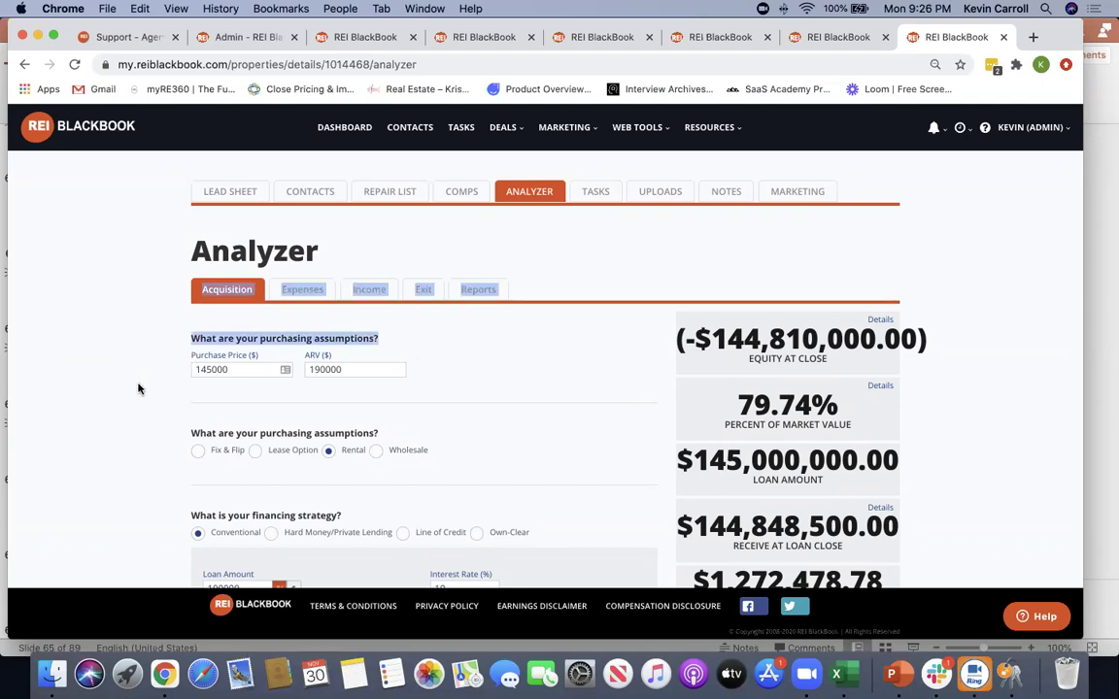
drag(250, 369, 131, 365)
drag(366, 372, 113, 380)
click(50, 375)
scroll(68, 387, down, 3)
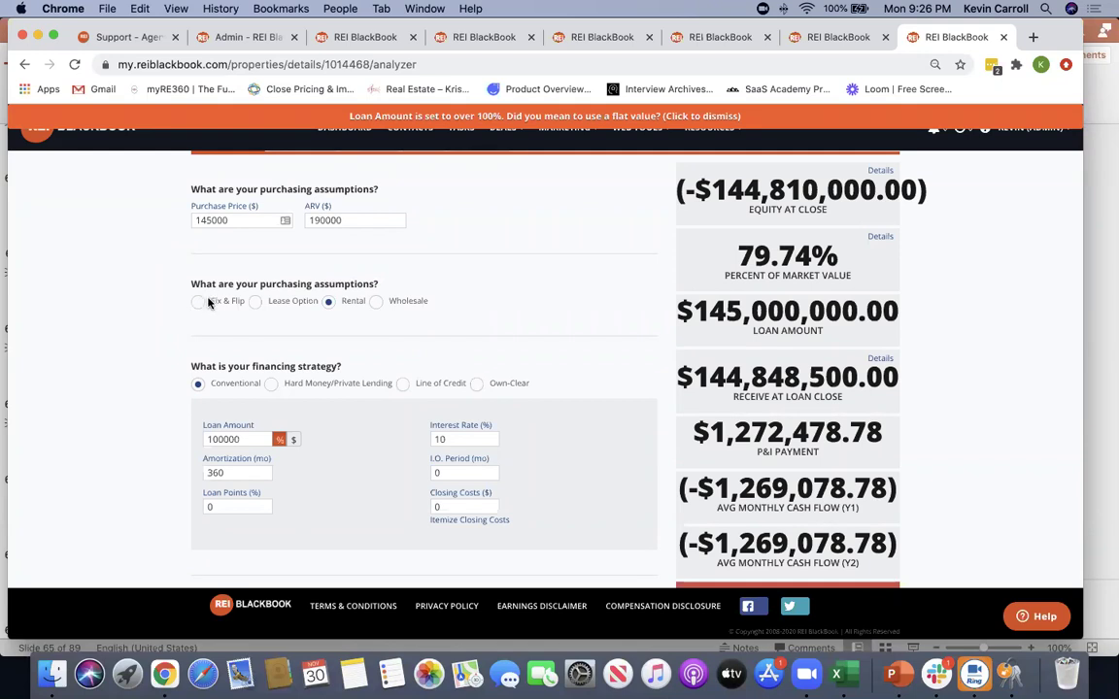
Choose the Rental strategy, make Loan Amount a flat $100,000, and set Loan Points to 1
click(328, 302)
click(294, 439)
scroll(127, 401, down, 2)
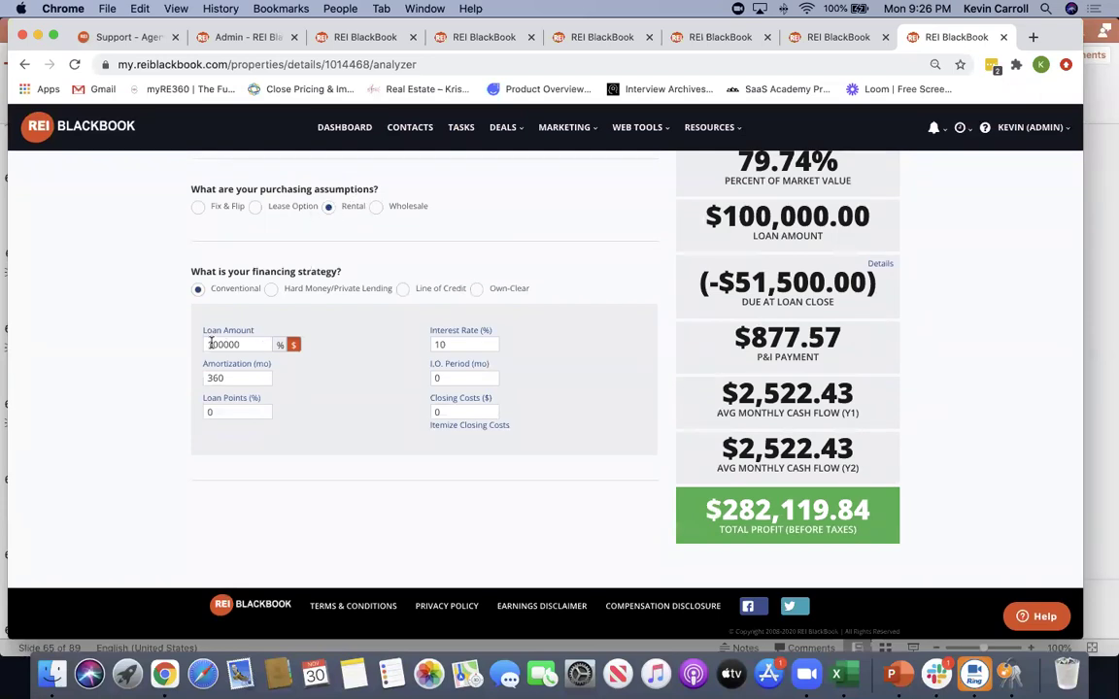
double_click(222, 411)
text(1)
scroll(200, 325, up, 4)
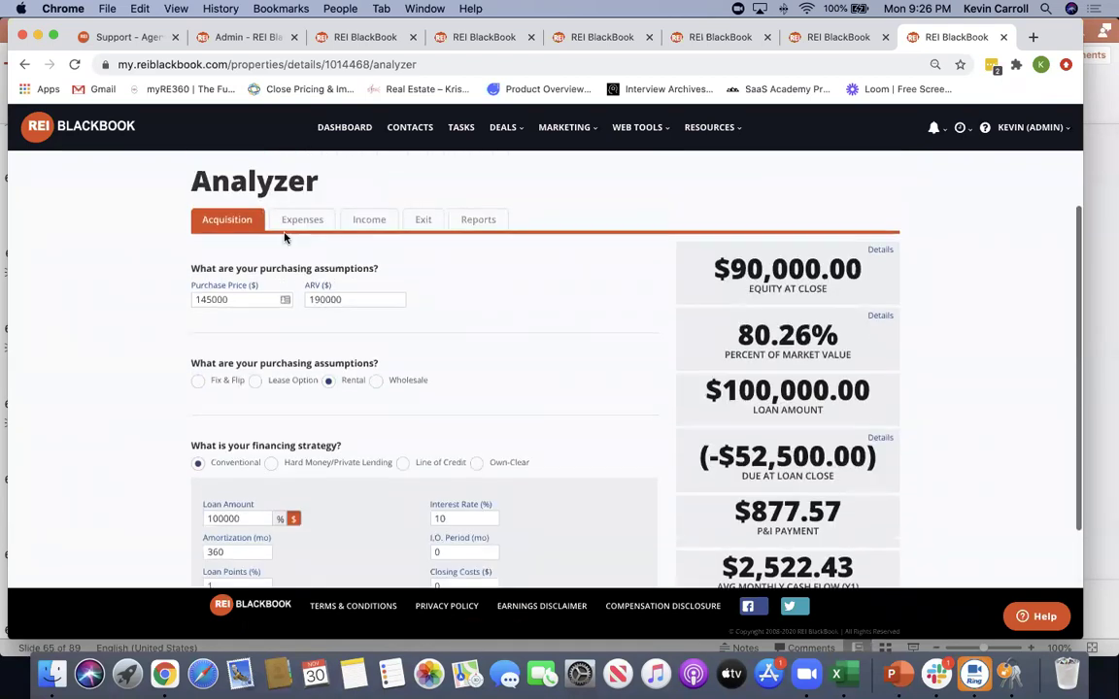
Review the Expenses assumptions, recommitting the Initial Repairs amount
click(302, 217)
scroll(166, 285, down, 2)
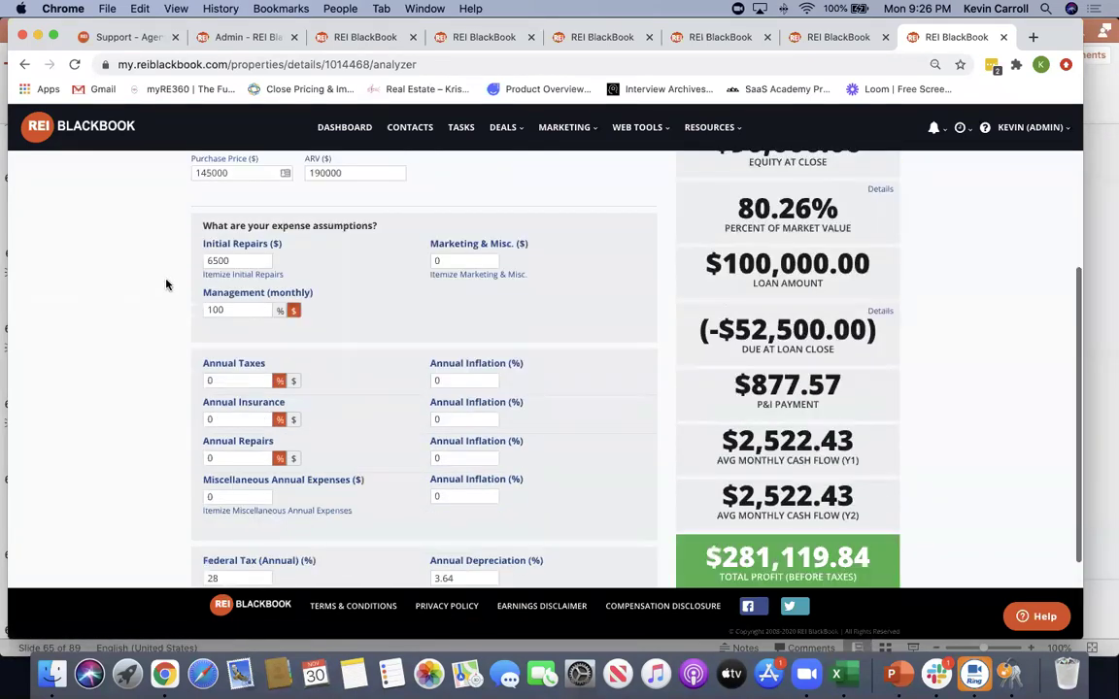
double_click(217, 260)
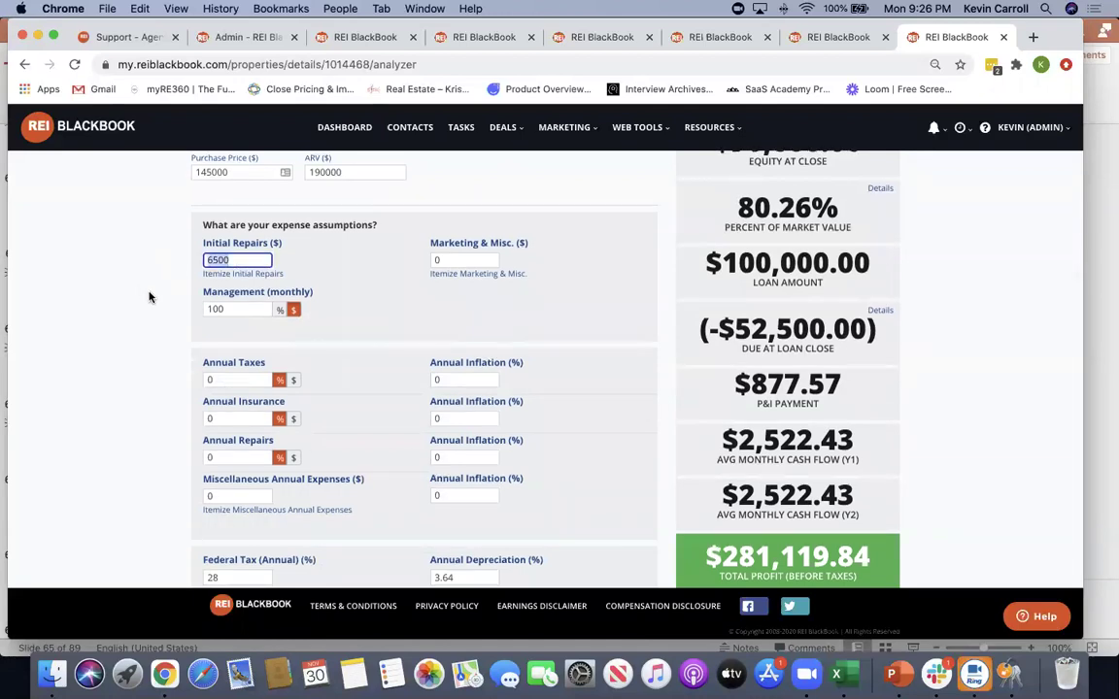
click(133, 363)
scroll(380, 437, down, 2)
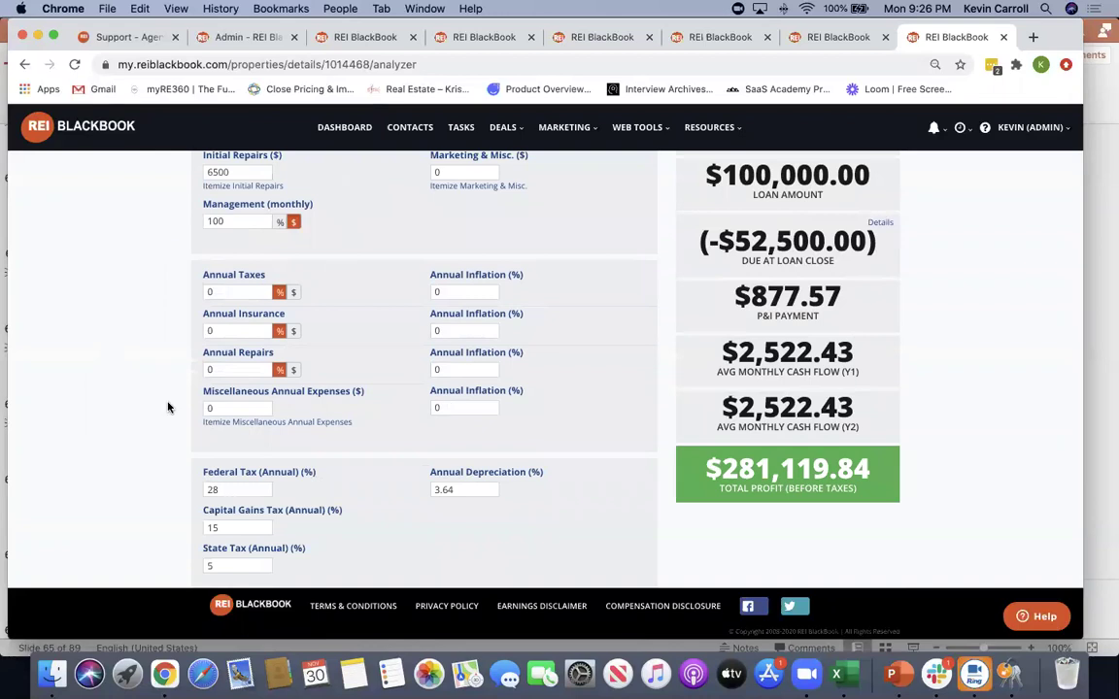
scroll(349, 445, down, 2)
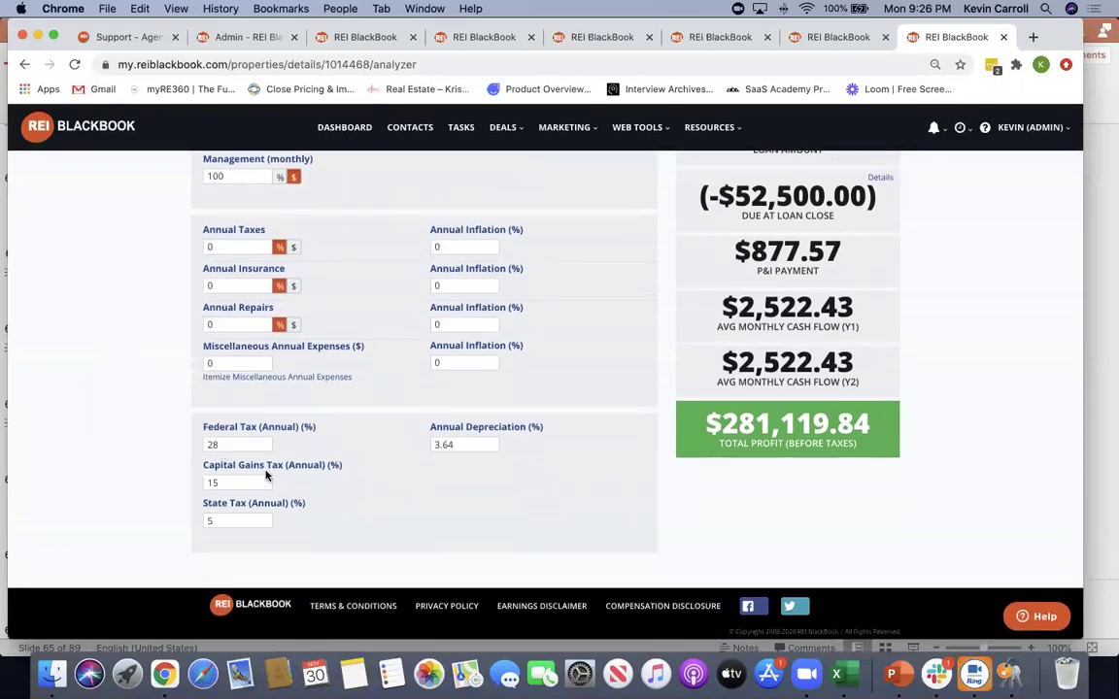
scroll(369, 212, up, 10)
Step through the Income and Exit assumptions, then show the Reports list
click(369, 309)
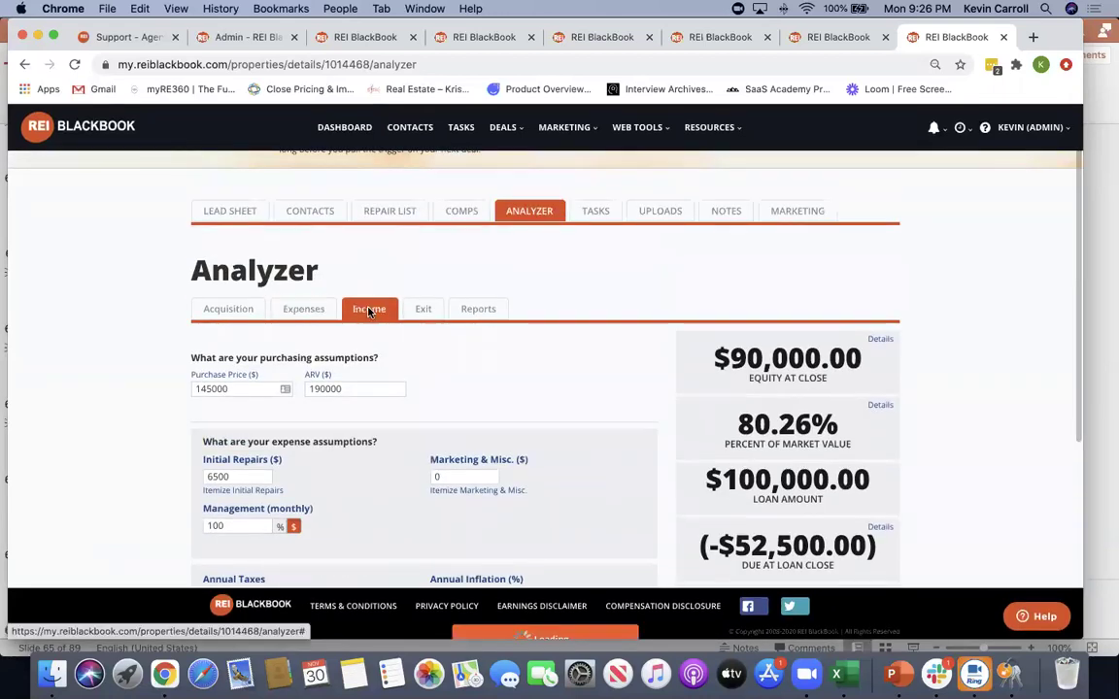
scroll(97, 413, down, 3)
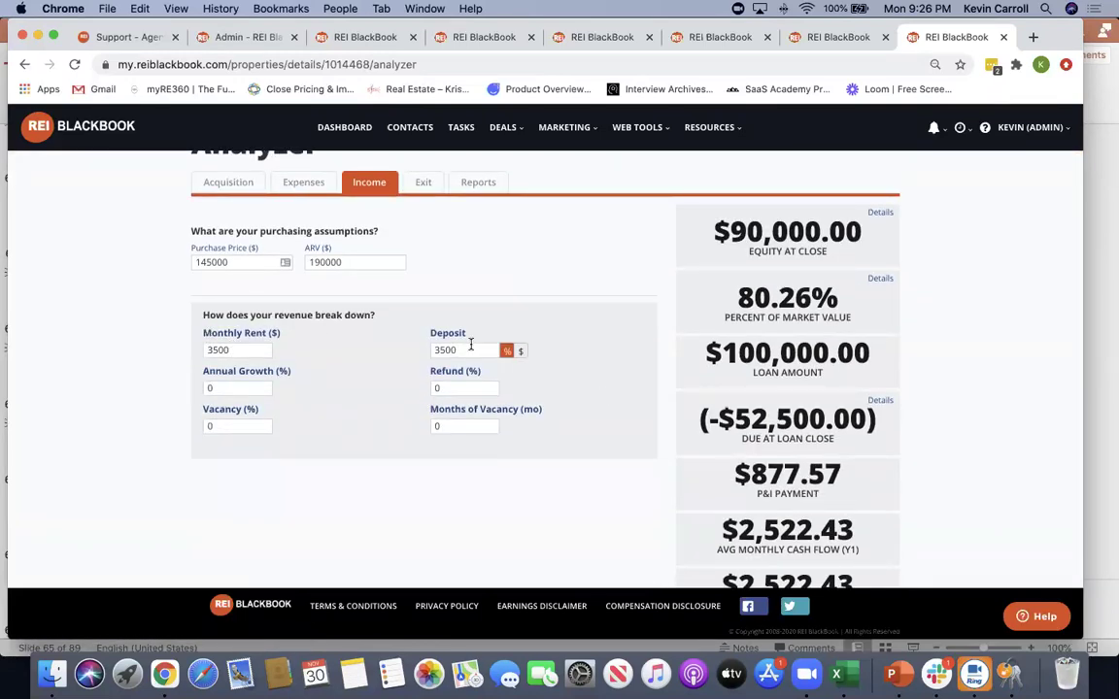
scroll(502, 467, down, 2)
scroll(501, 464, up, 4)
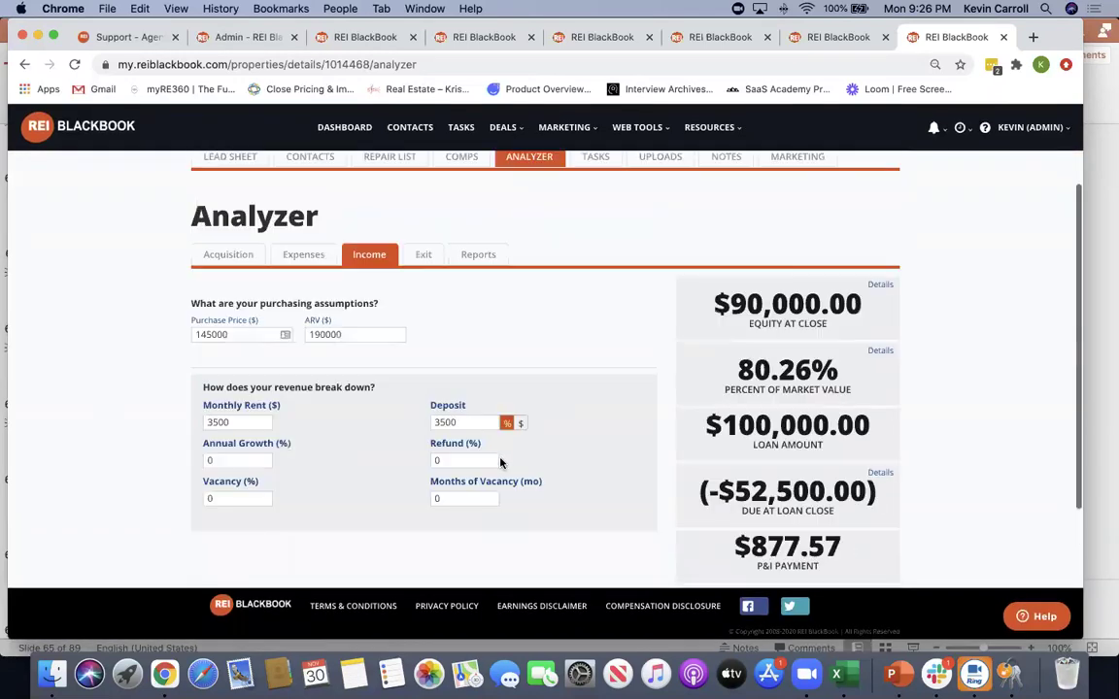
click(423, 256)
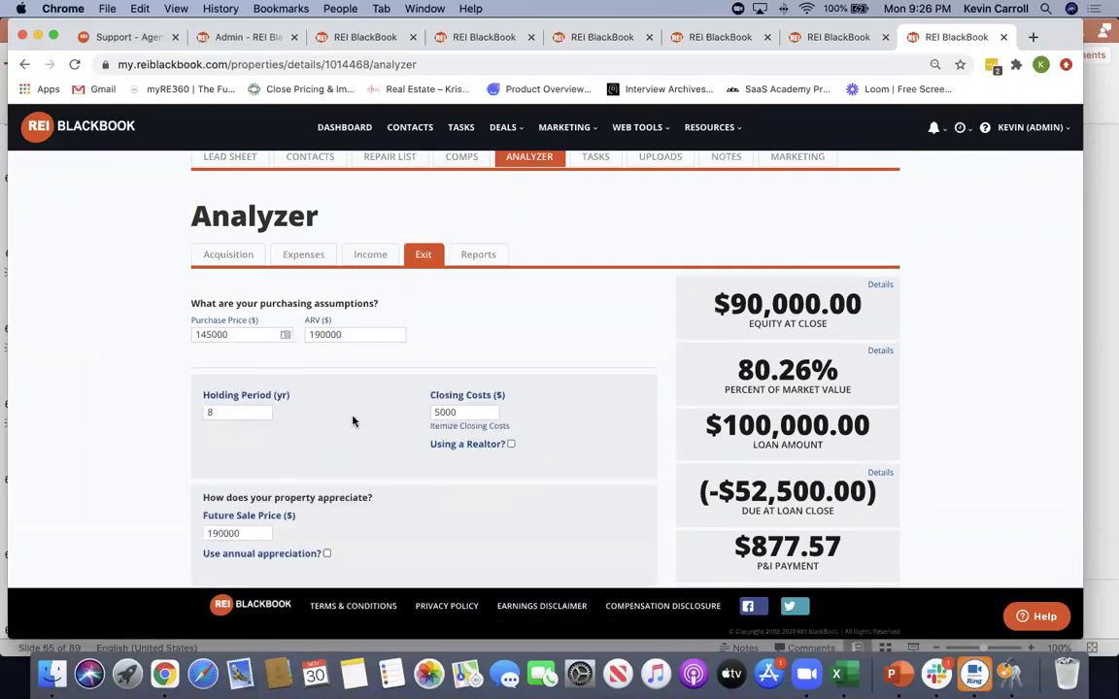
scroll(364, 420, down, 2)
scroll(288, 428, up, 1)
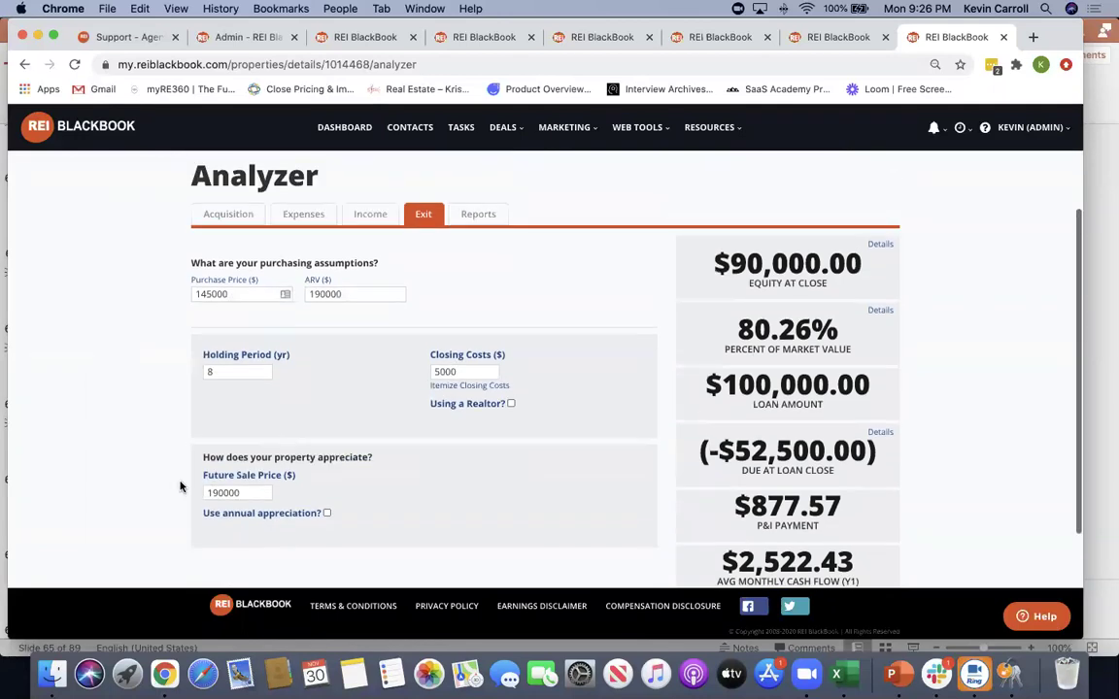
click(478, 213)
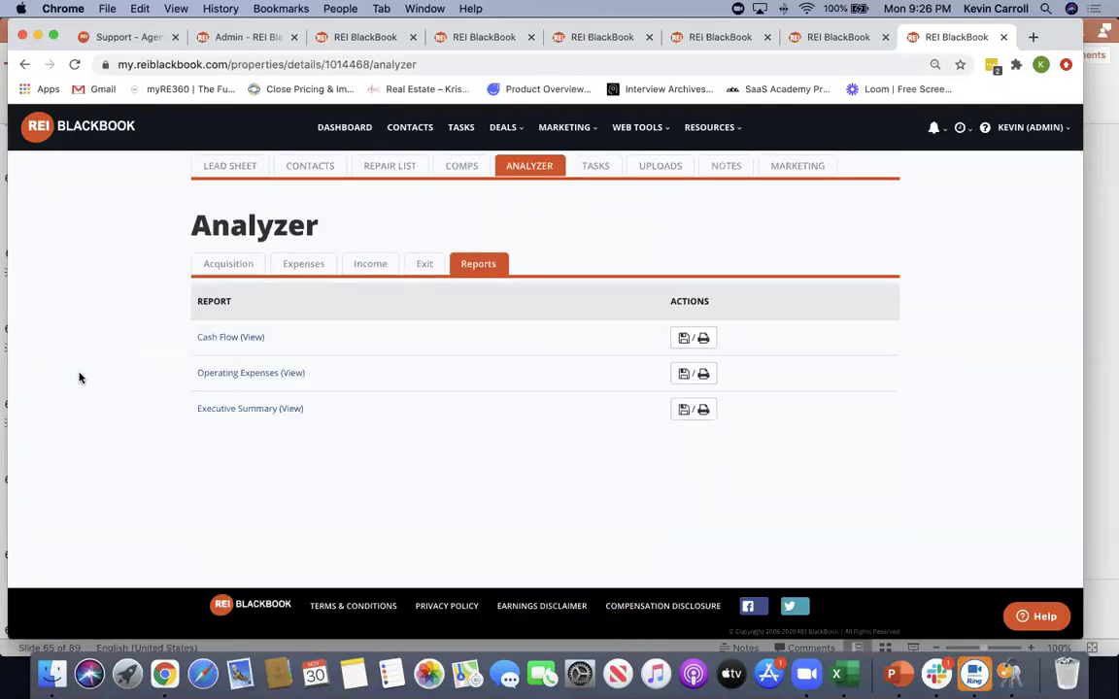
Review the Cash Flow report, highlighting the Internal Rate of Return row, then close it
click(222, 341)
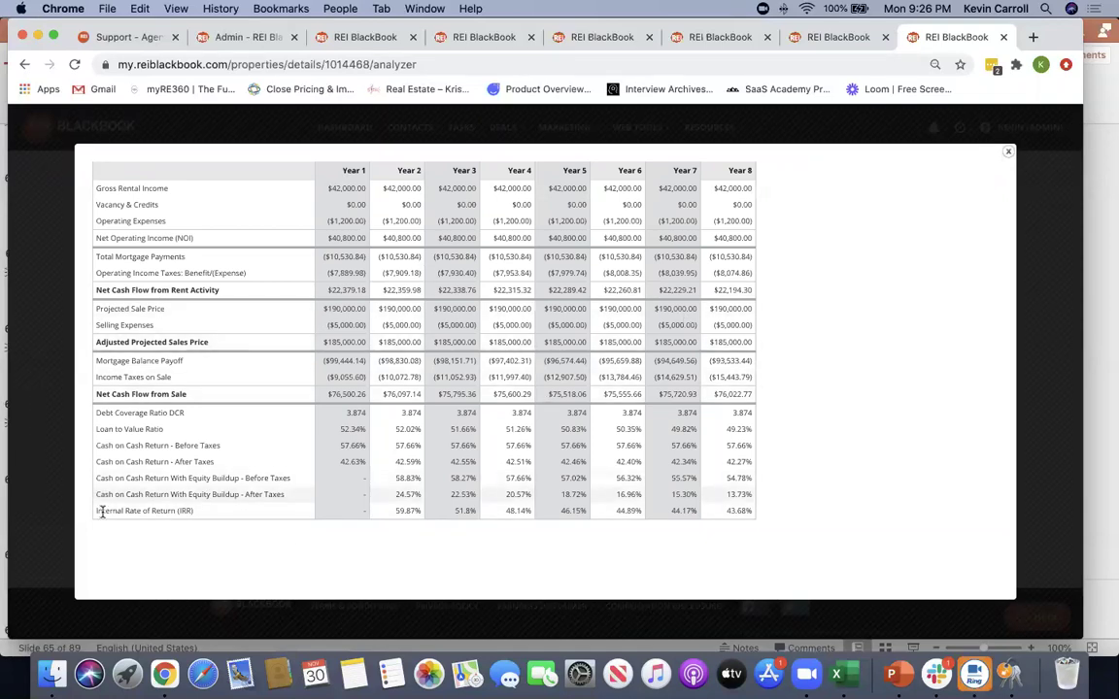
drag(199, 511, 101, 509)
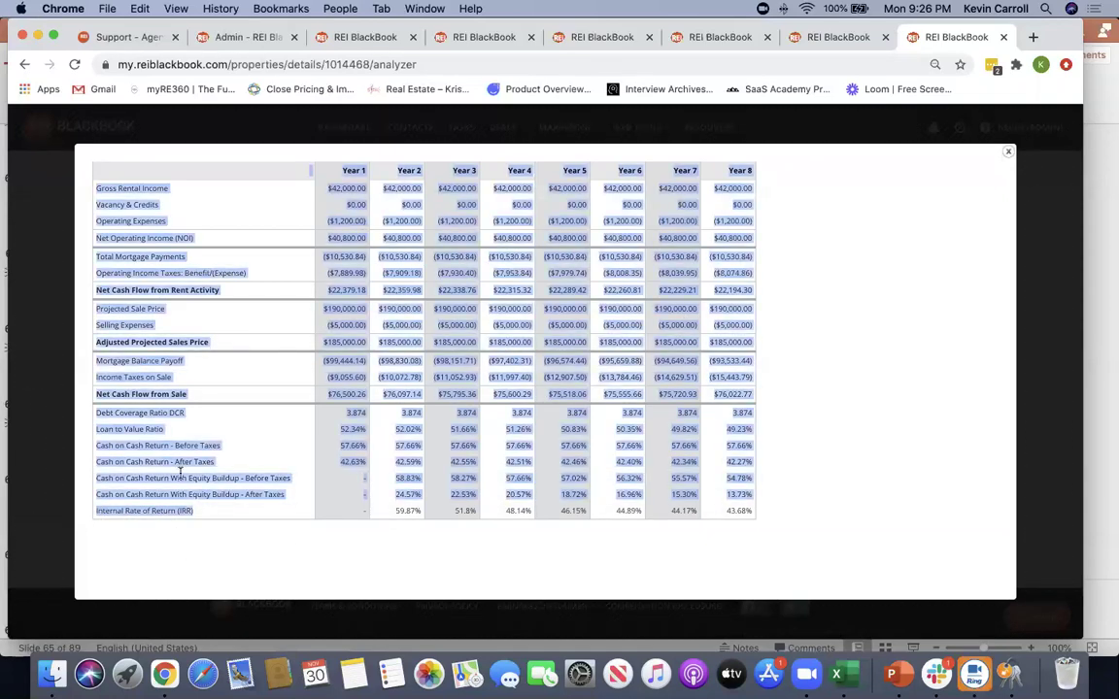
click(349, 429)
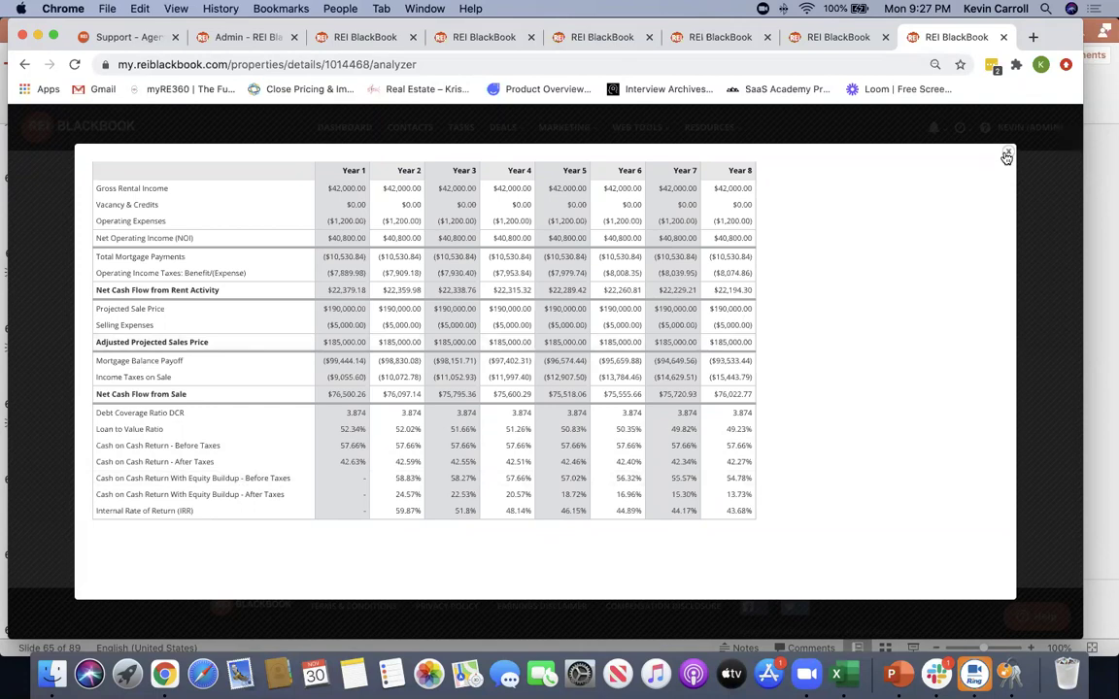
click(1008, 152)
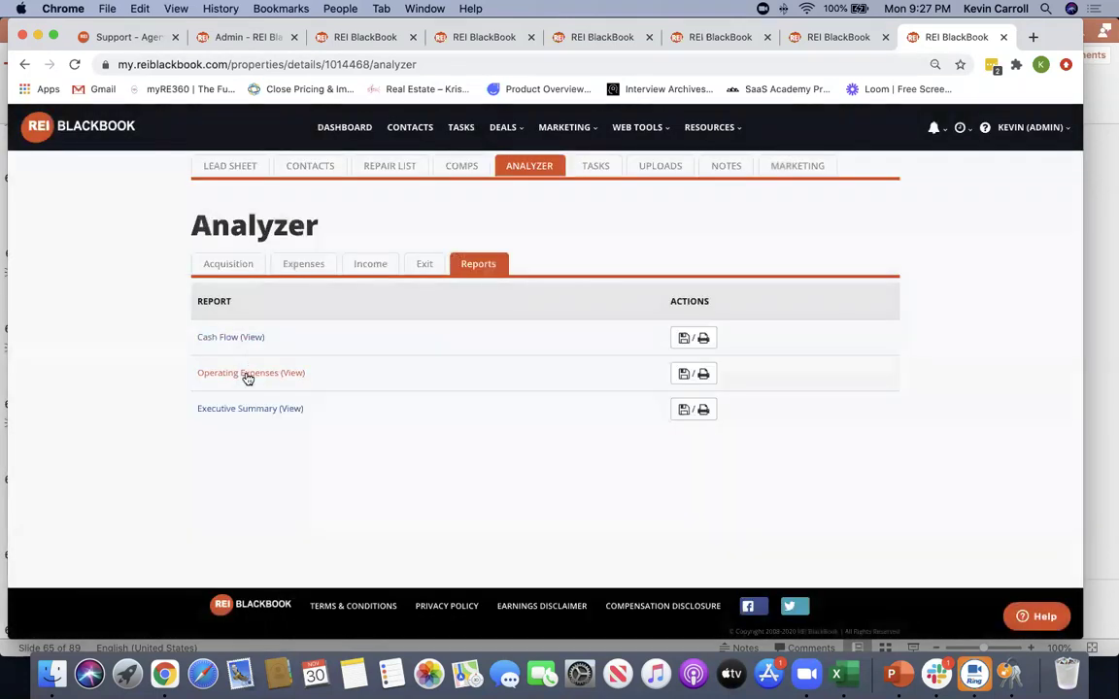
Glance over the Operating Expenses report, then bring up the Executive Summary report
click(247, 373)
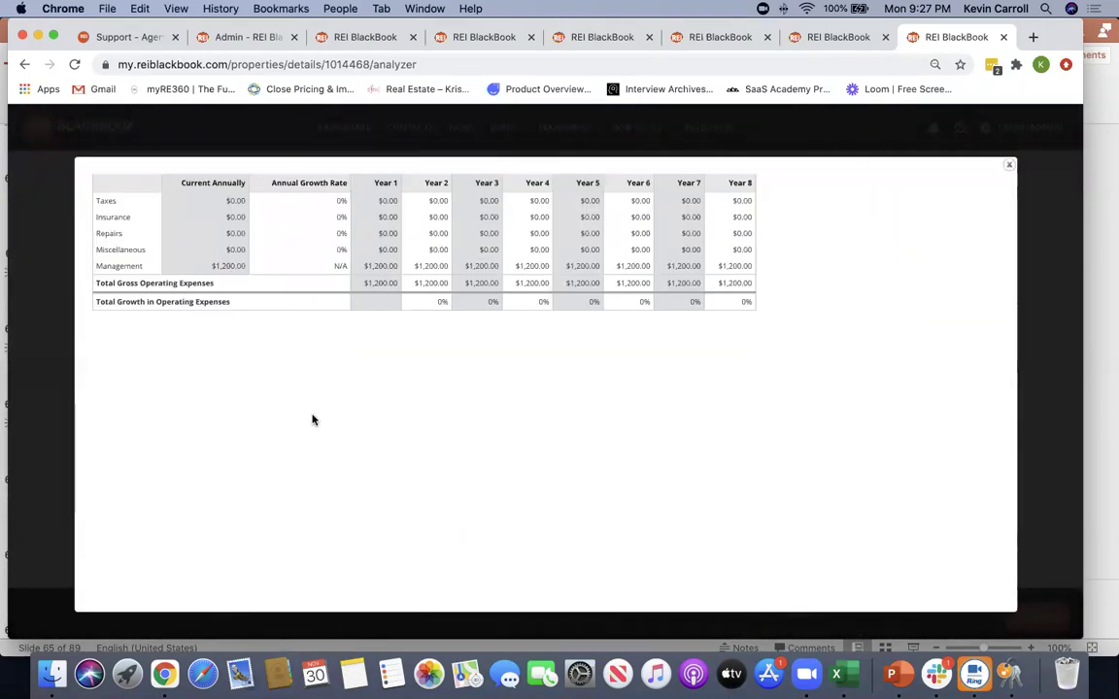
click(1008, 165)
click(255, 412)
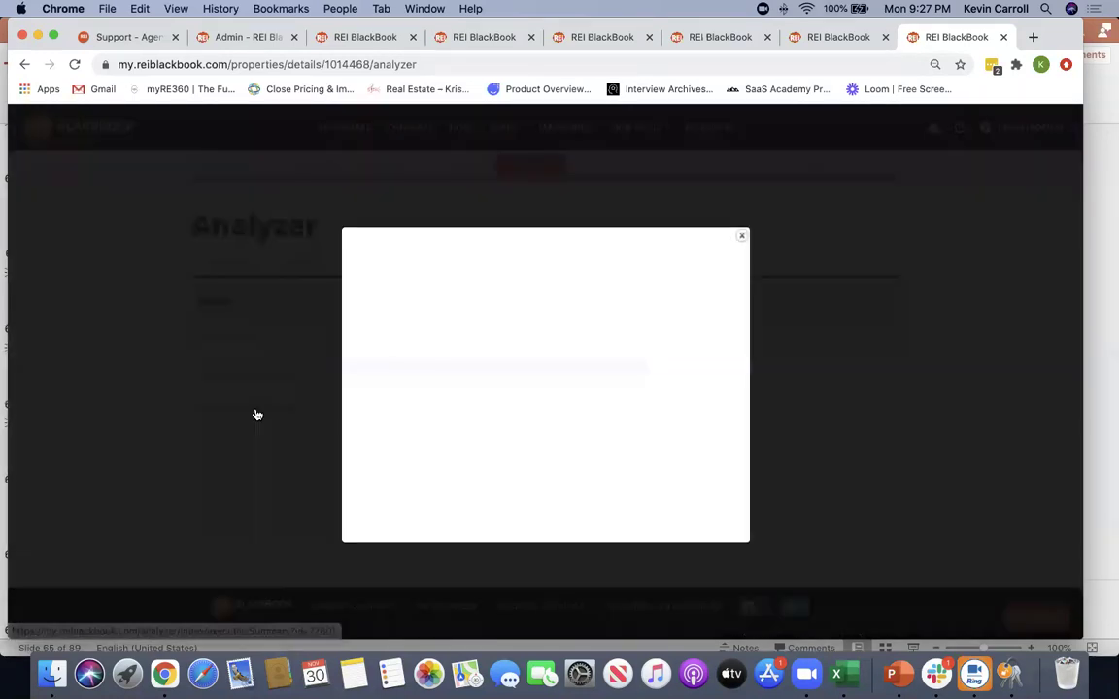
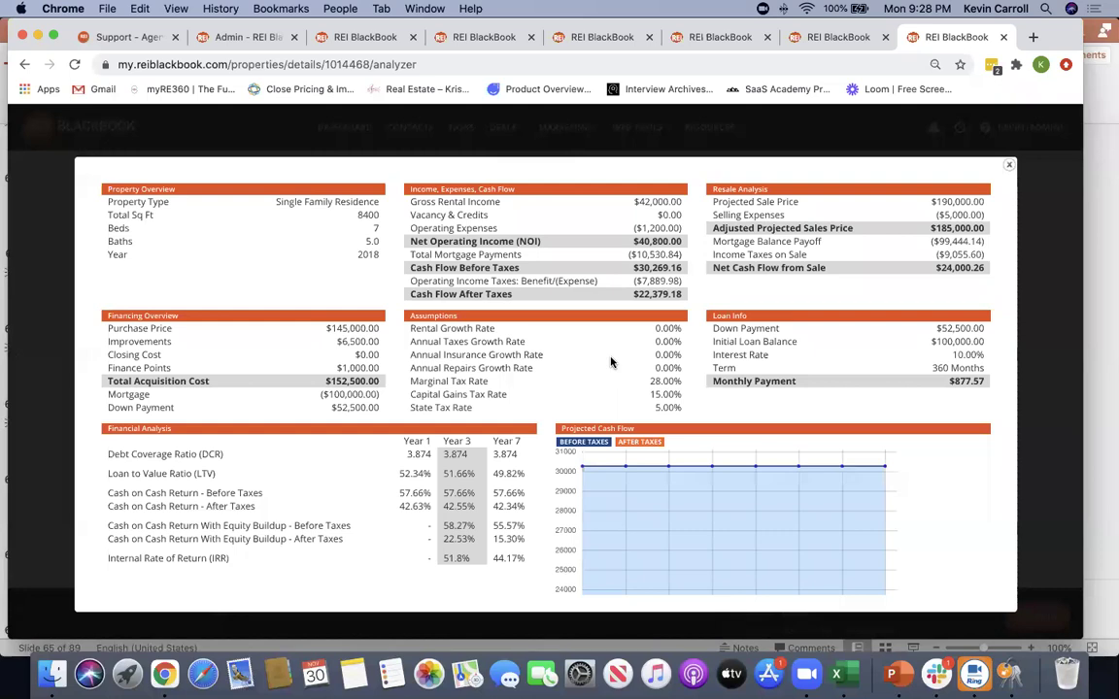
Close the cash-flow analysis report and review the property's Tasks, Uploads and Notes tabs
click(1011, 168)
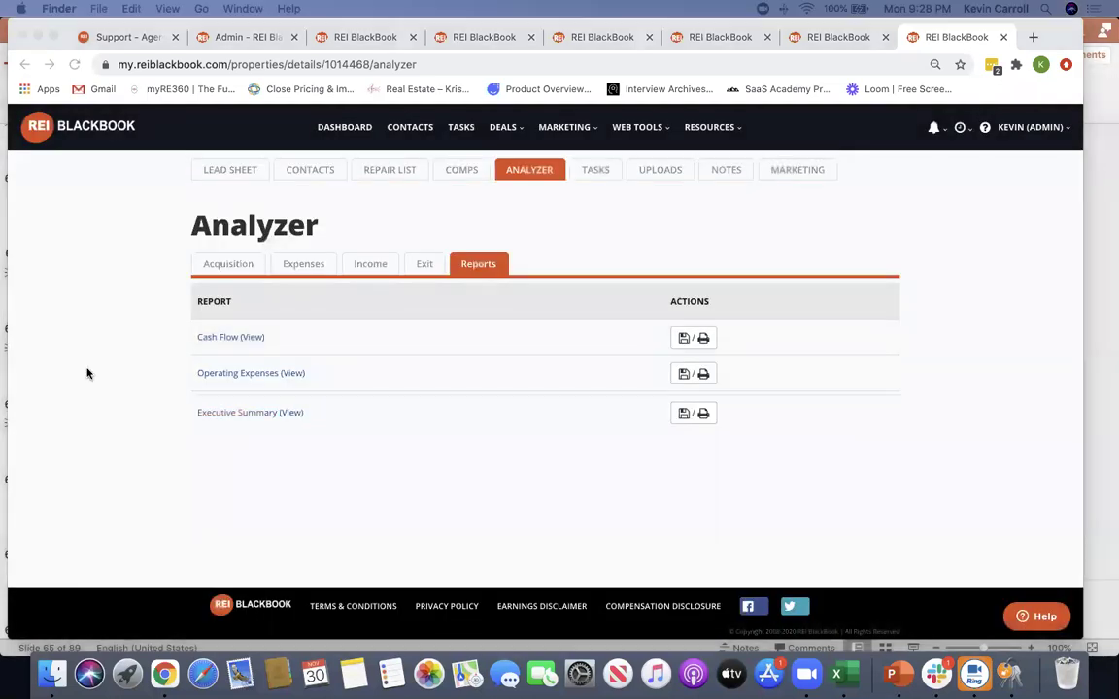
scroll(86, 373, up, 2)
click(597, 287)
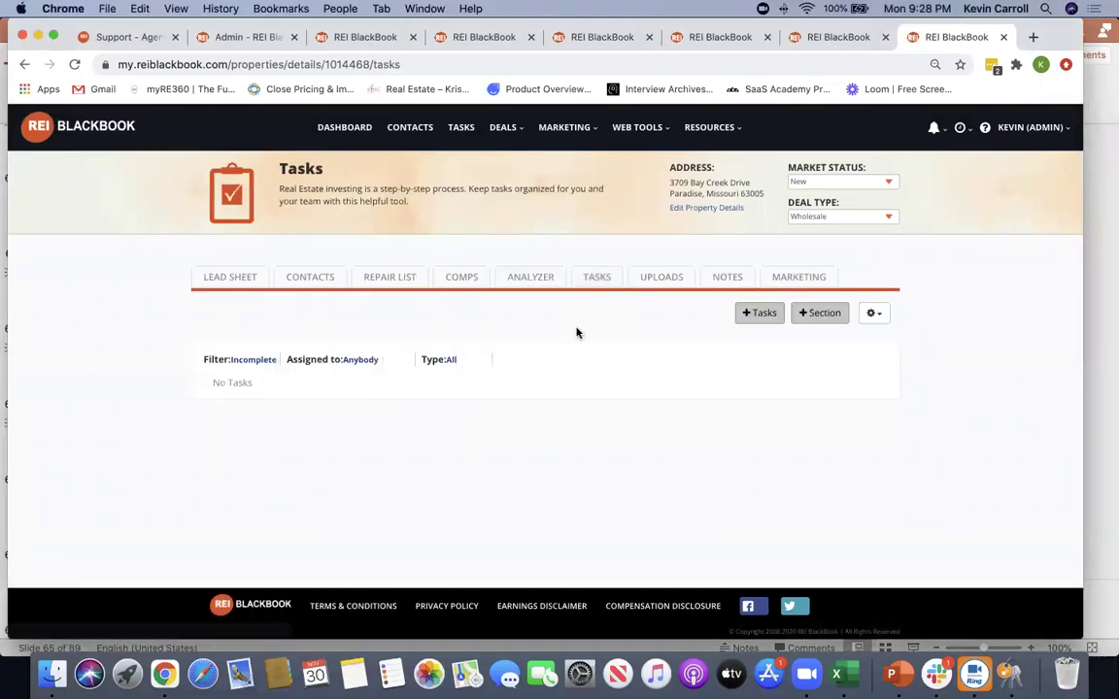
click(668, 277)
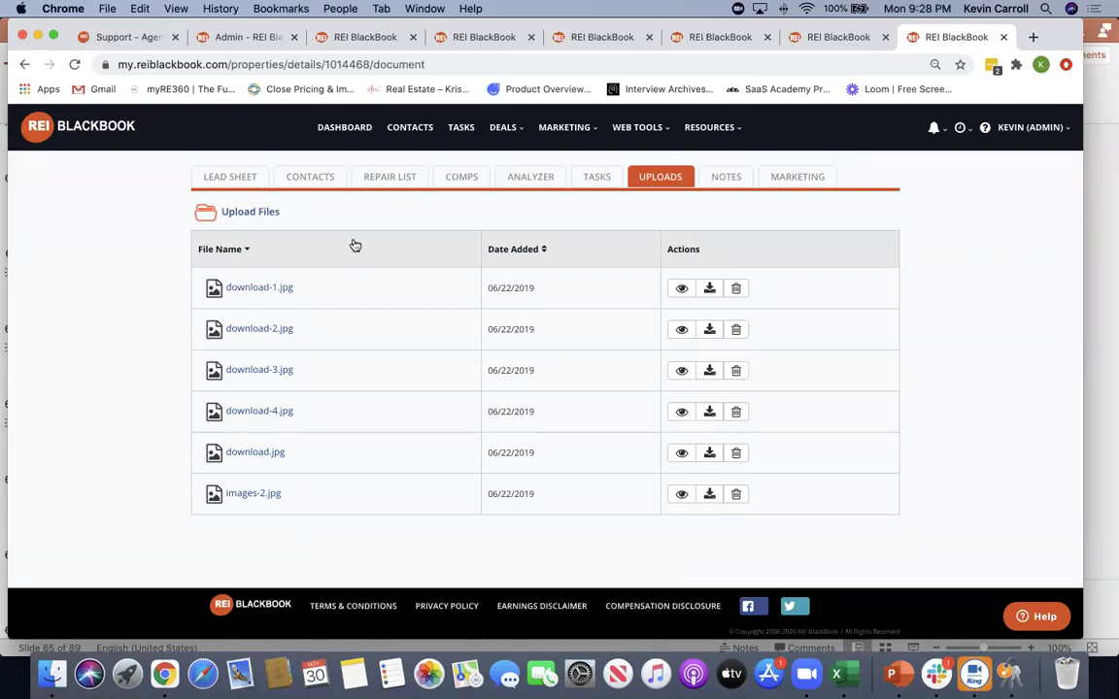
click(723, 178)
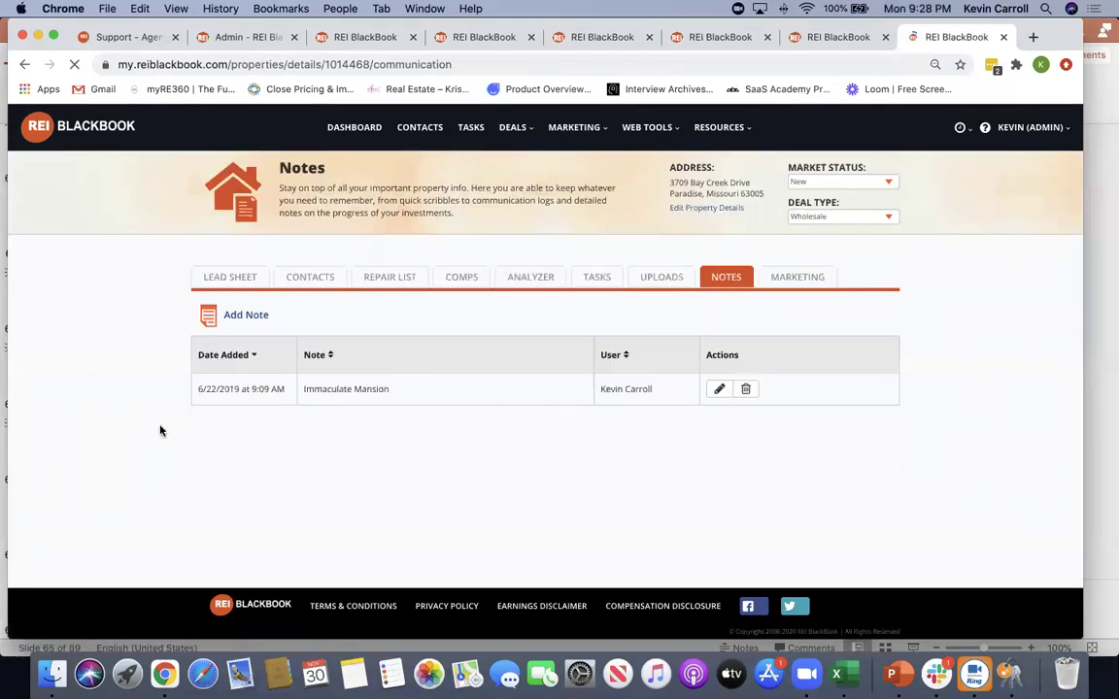
Go to the property's Marketing tab and set Community Status publishing to On
click(804, 279)
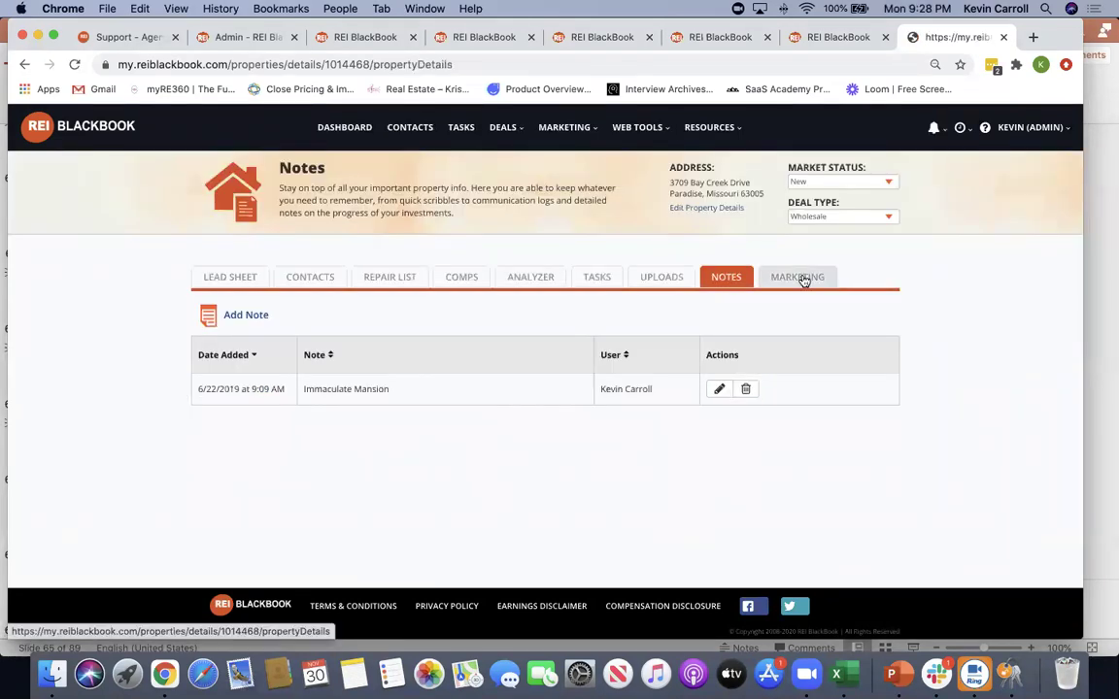
scroll(103, 400, down, 2)
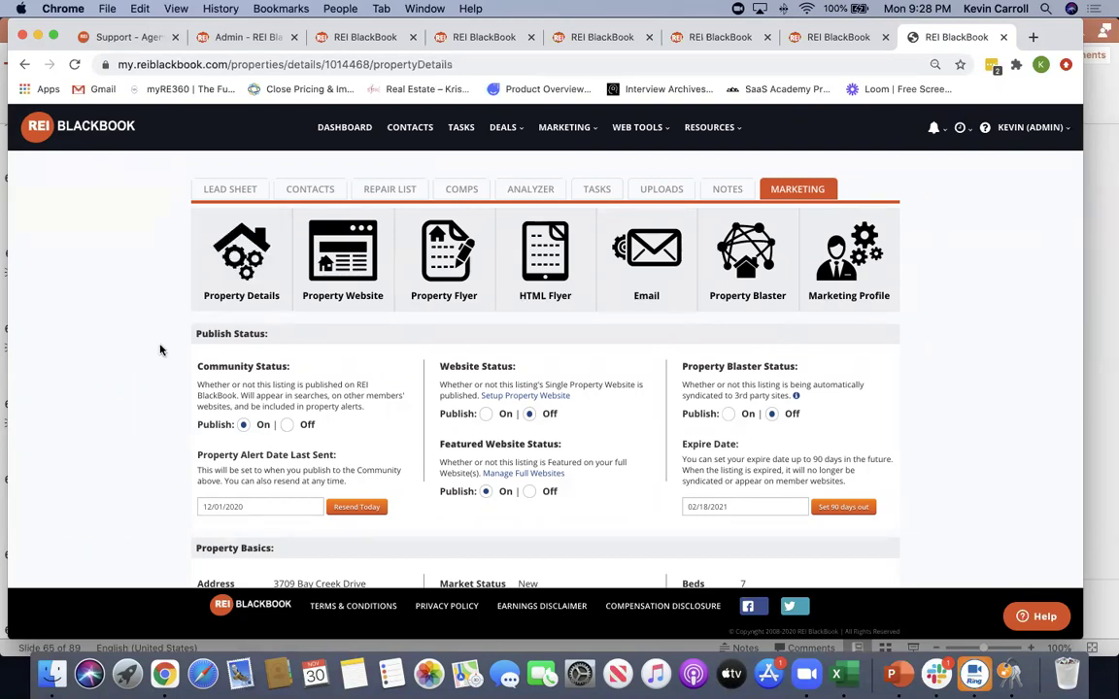
scroll(155, 318, down, 1)
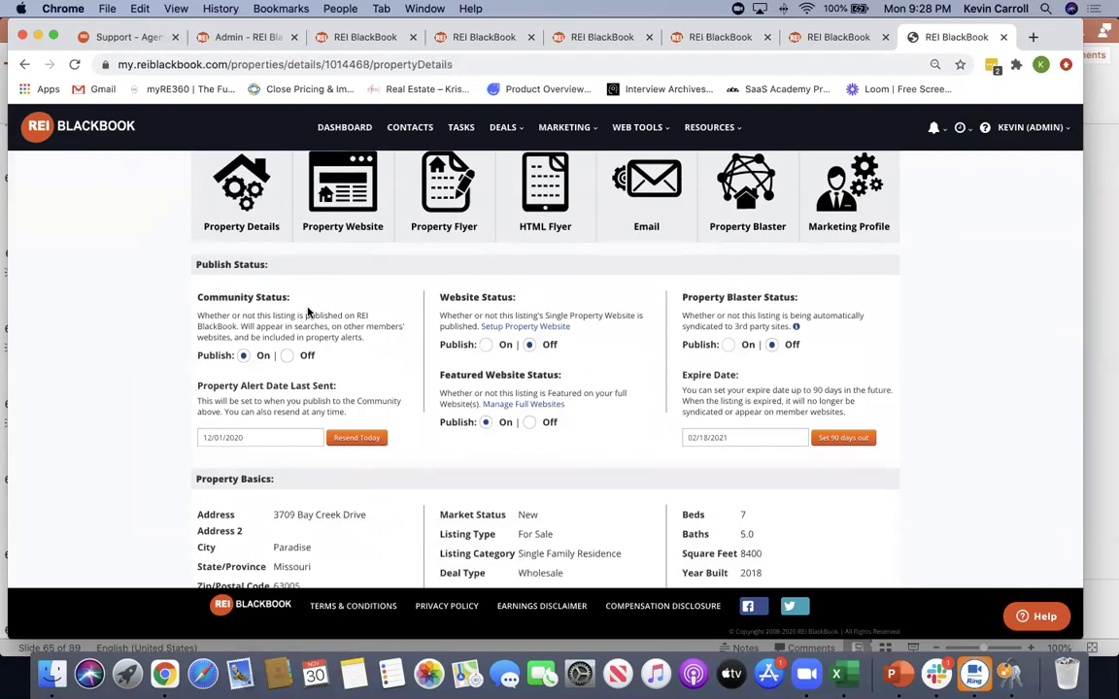
click(243, 356)
drag(196, 314, 395, 346)
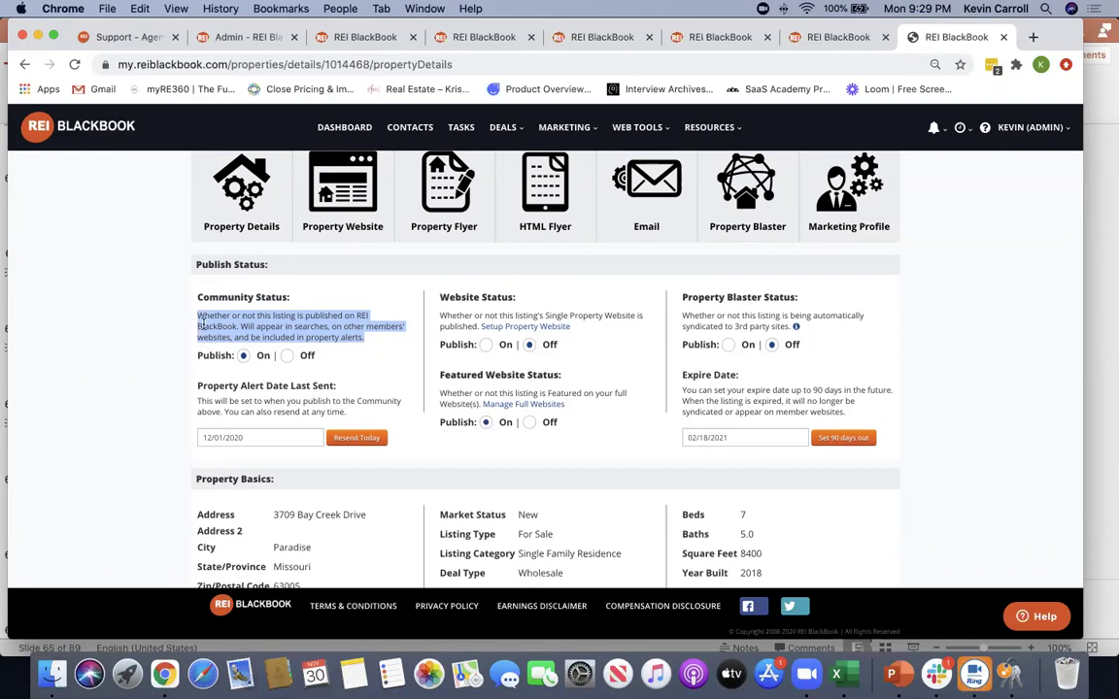
Turn on Website and Property Blaster publishing, then dismiss the syndication notice
click(118, 292)
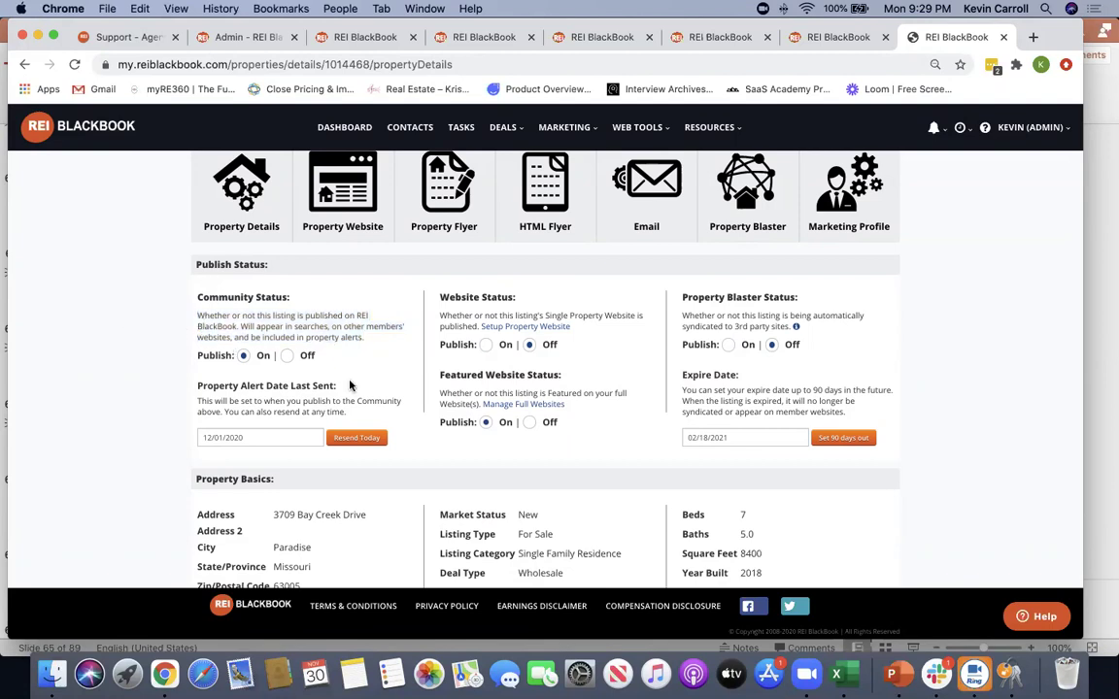
triple_click(476, 298)
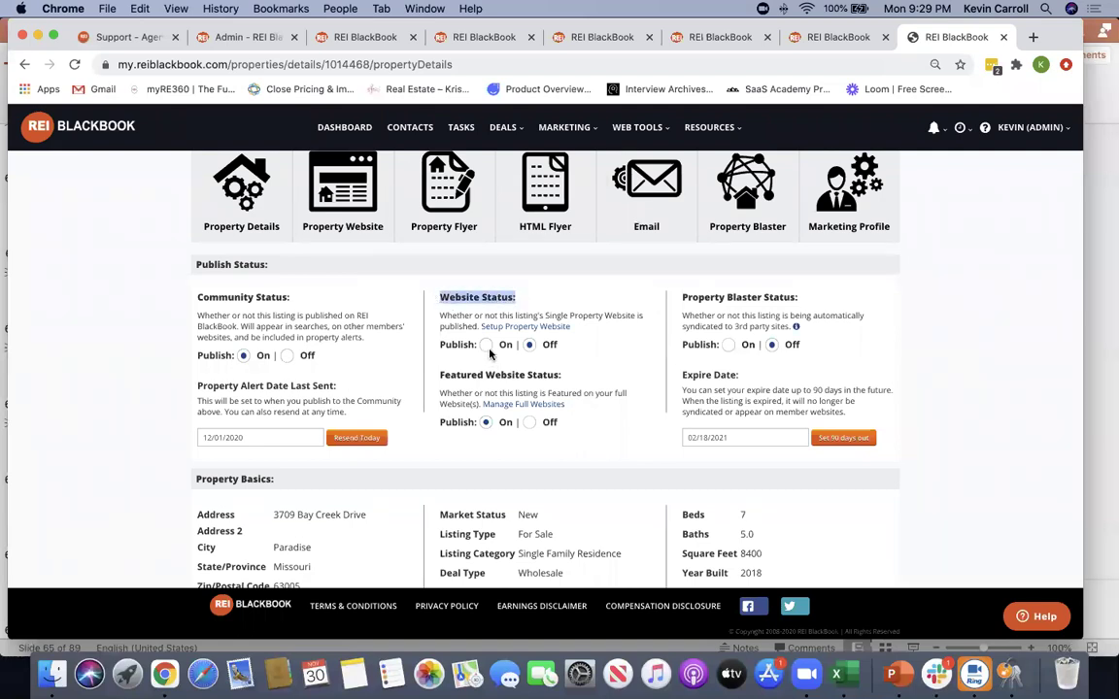
click(486, 346)
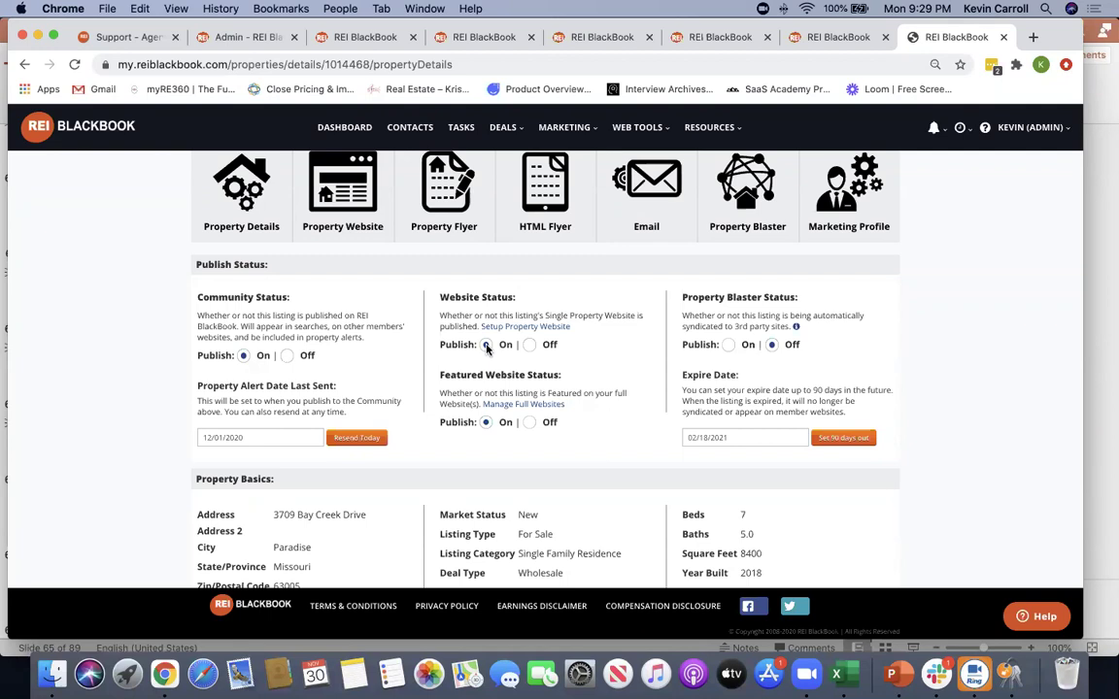
drag(561, 375, 462, 377)
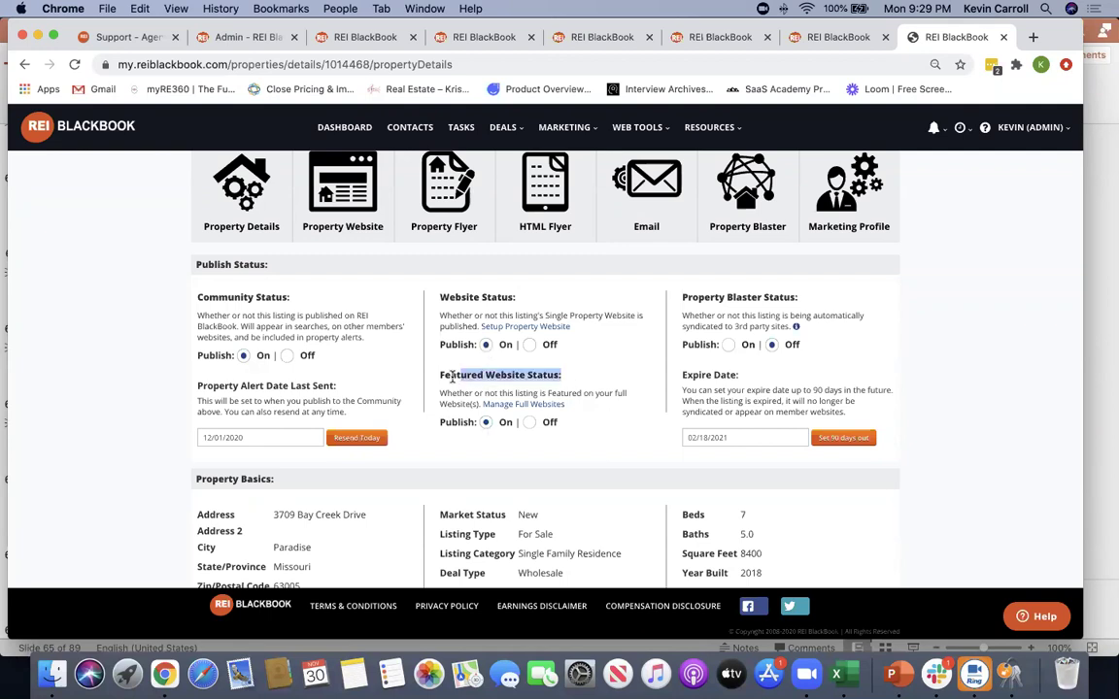
click(730, 349)
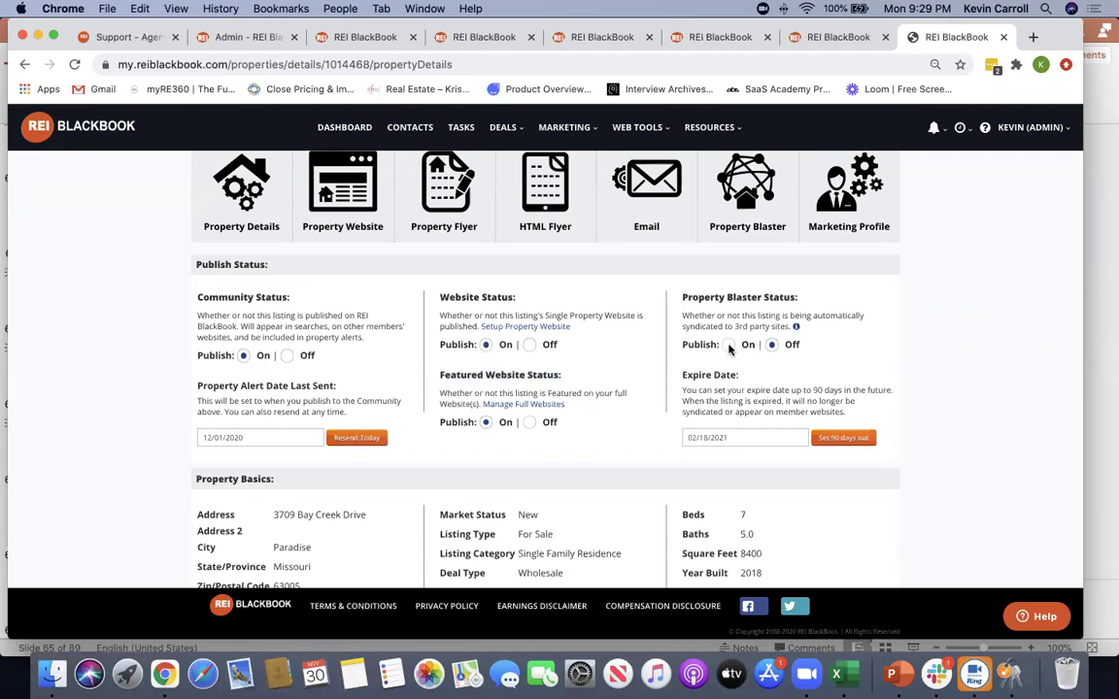
click(731, 349)
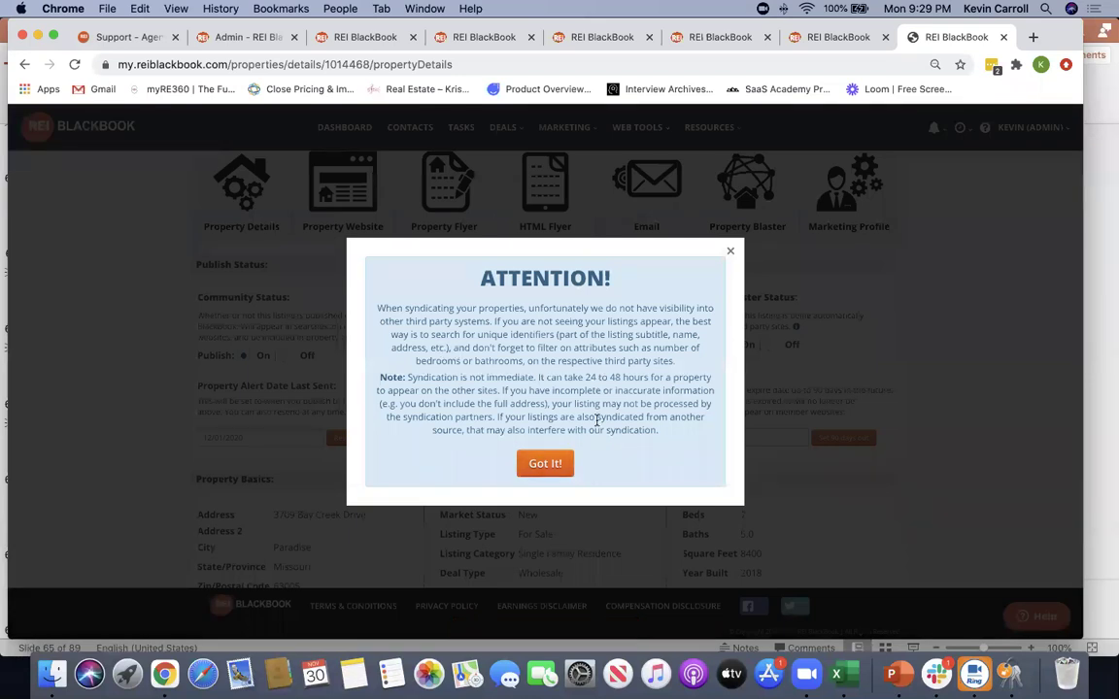
click(733, 254)
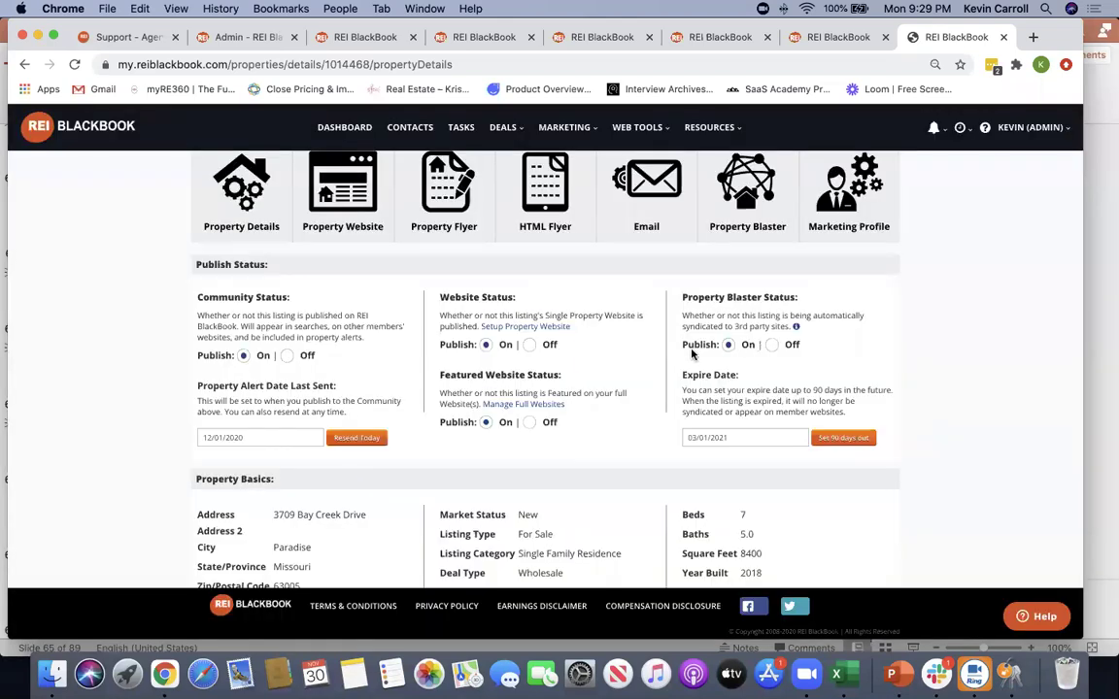
Scroll down the listing details and read through the property description
scroll(135, 351, down, 5)
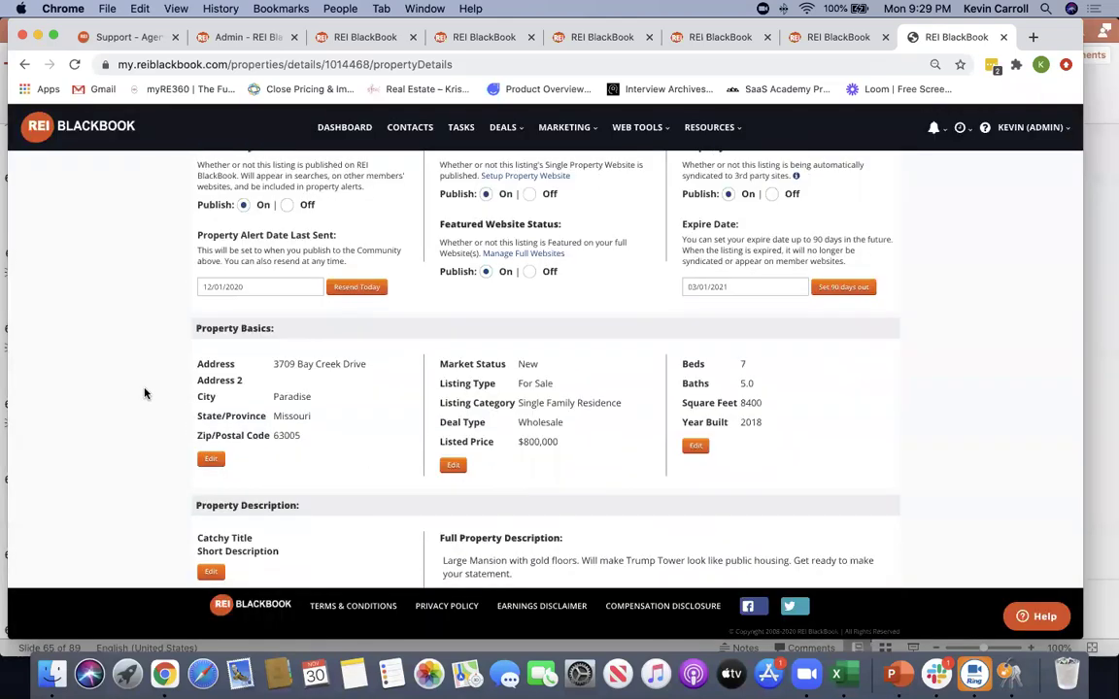
scroll(145, 393, down, 2)
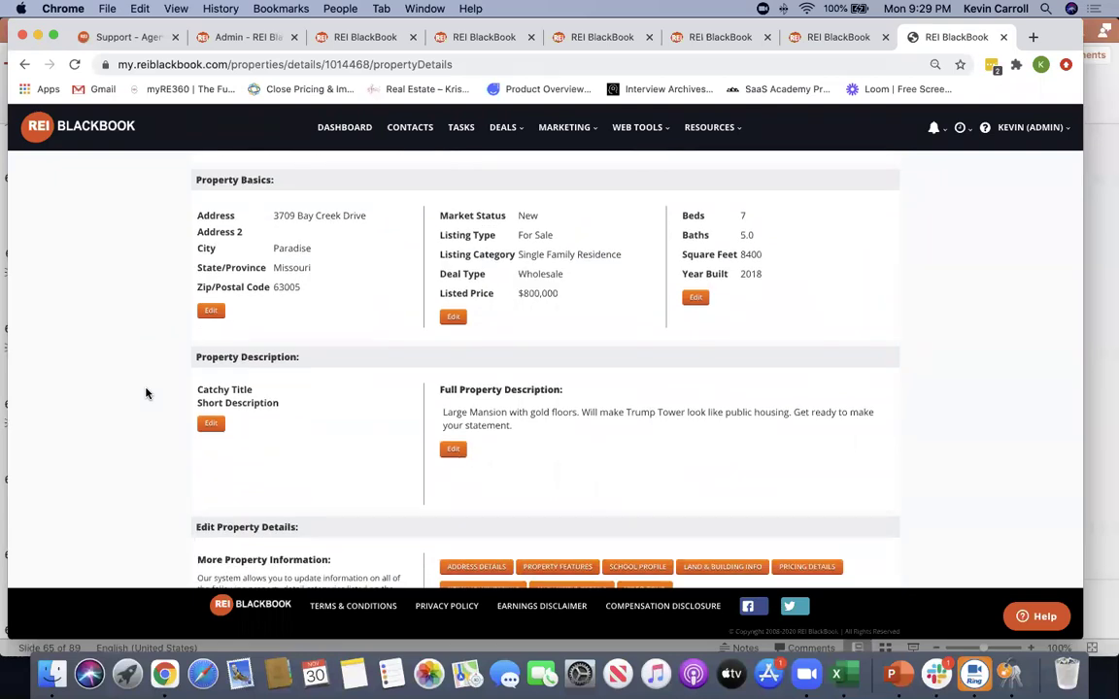
scroll(145, 392, down, 1)
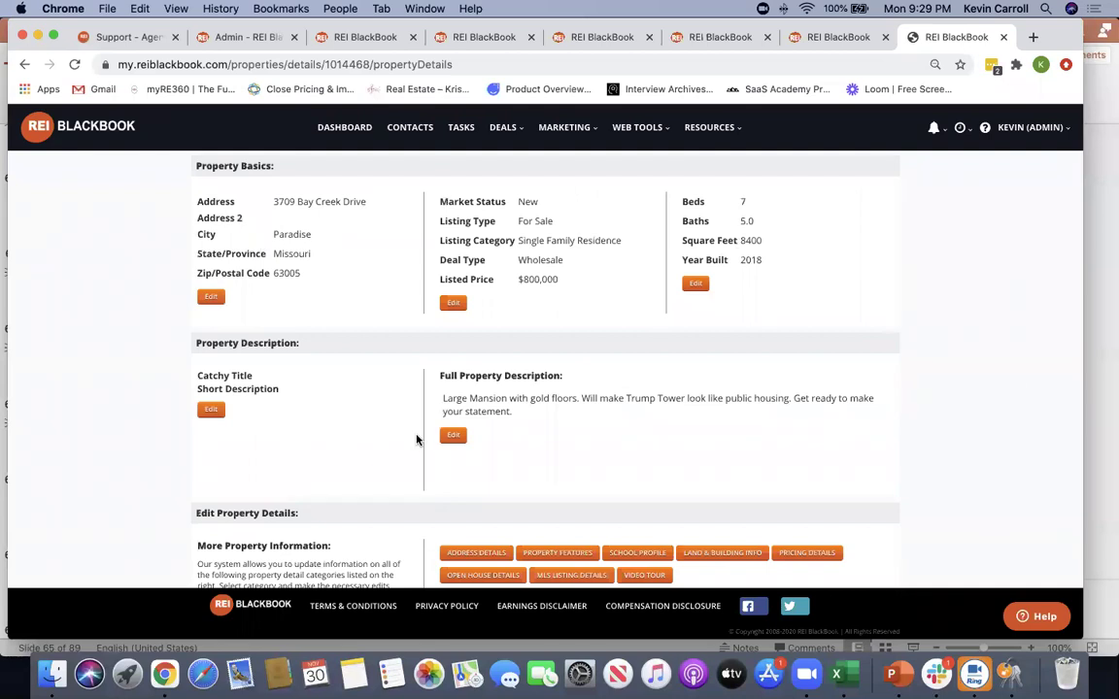
drag(491, 394, 872, 398)
click(702, 419)
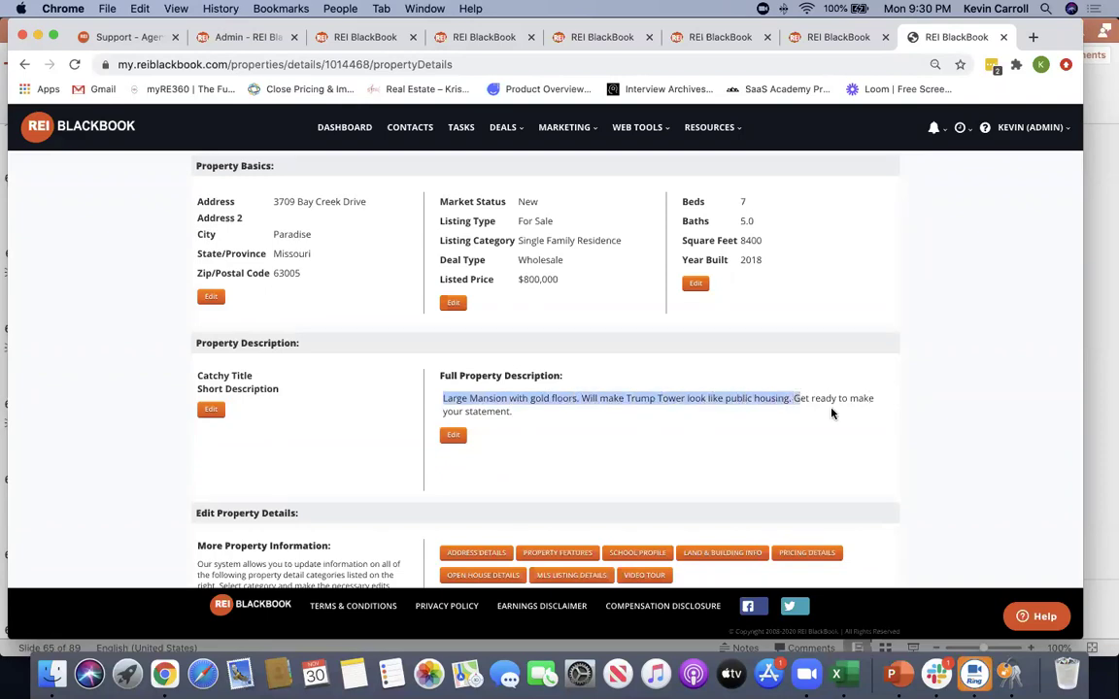
drag(544, 417, 445, 394)
click(938, 392)
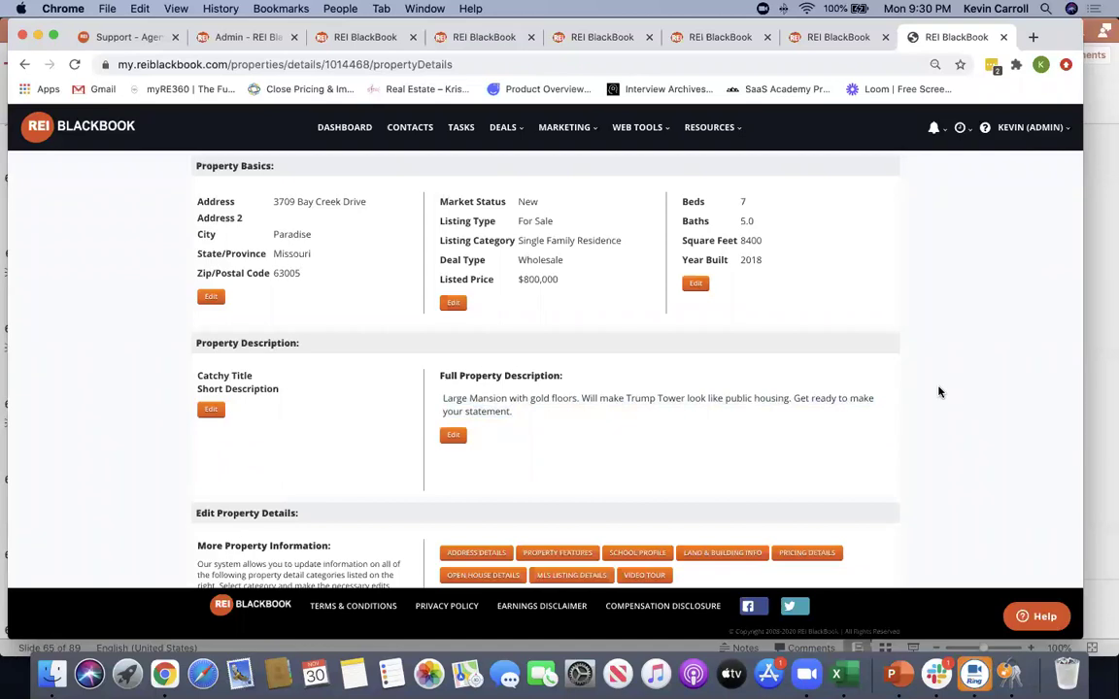
Show the property features checklists and scroll through the amenities and images
scroll(963, 417, down, 5)
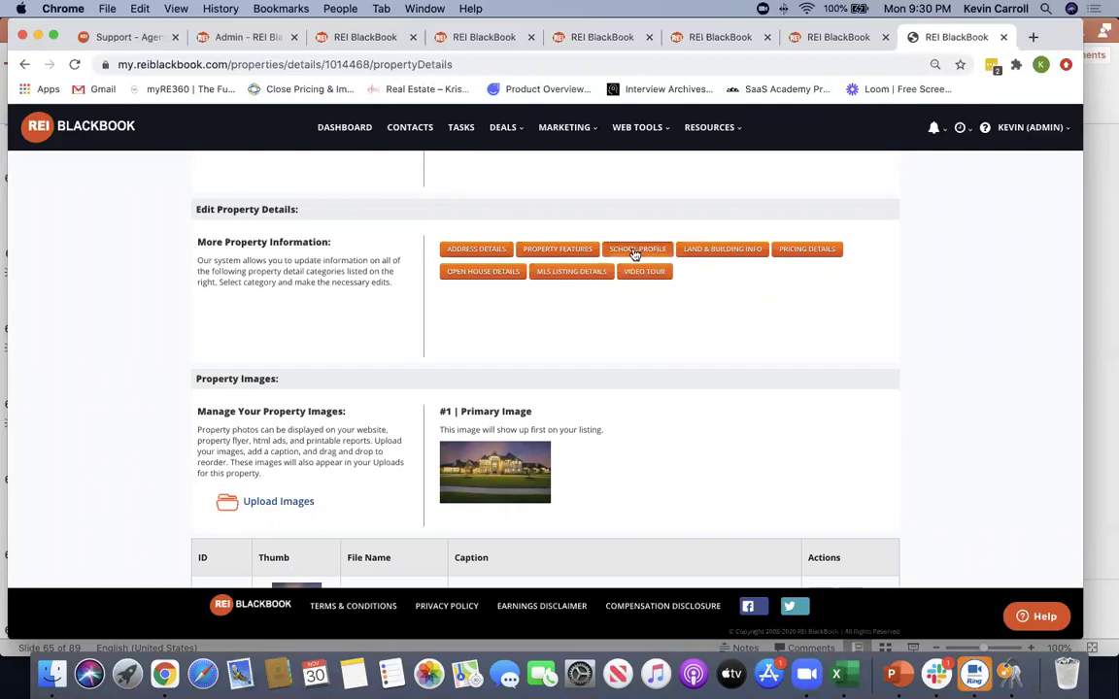
click(555, 250)
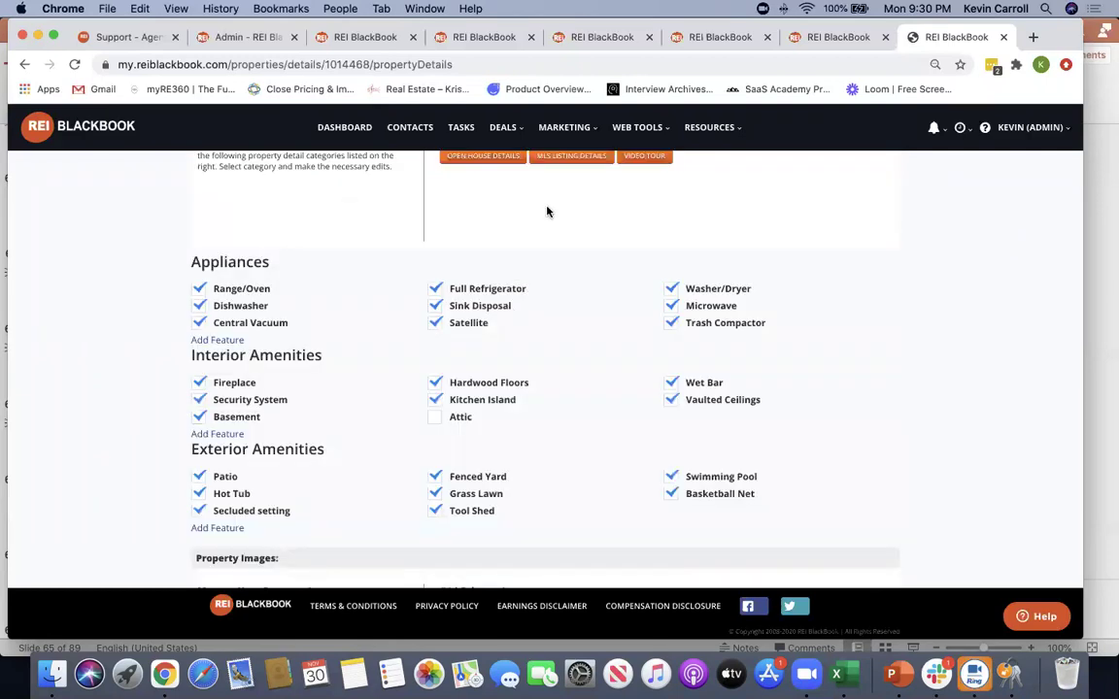
scroll(547, 212, up, 1)
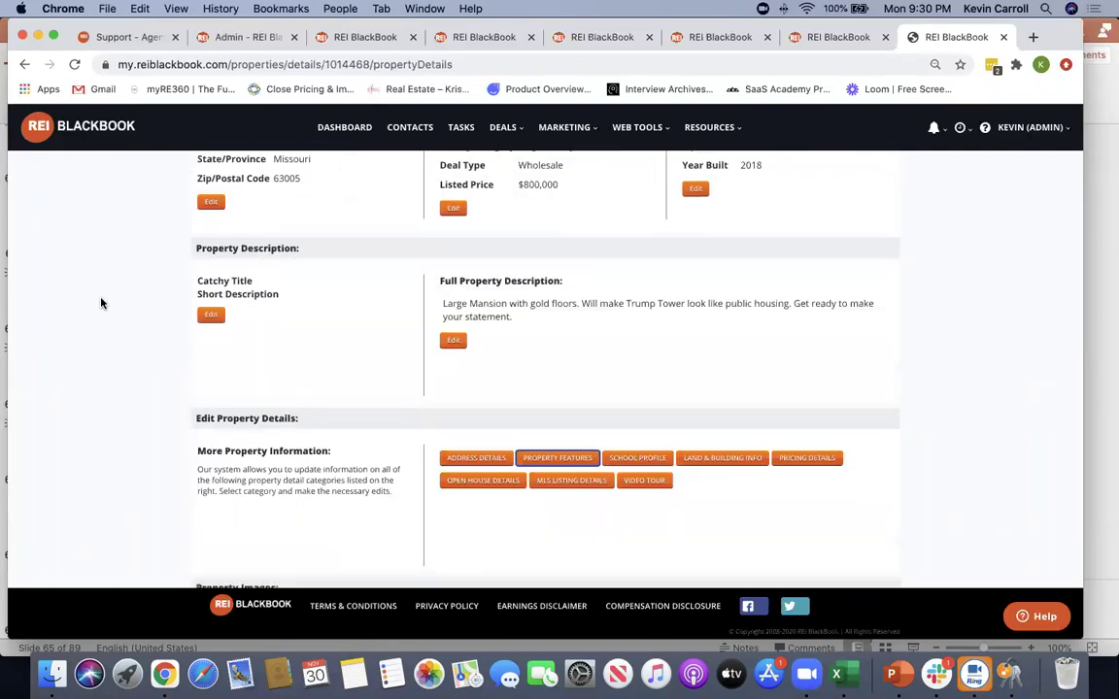
scroll(101, 304, down, 7)
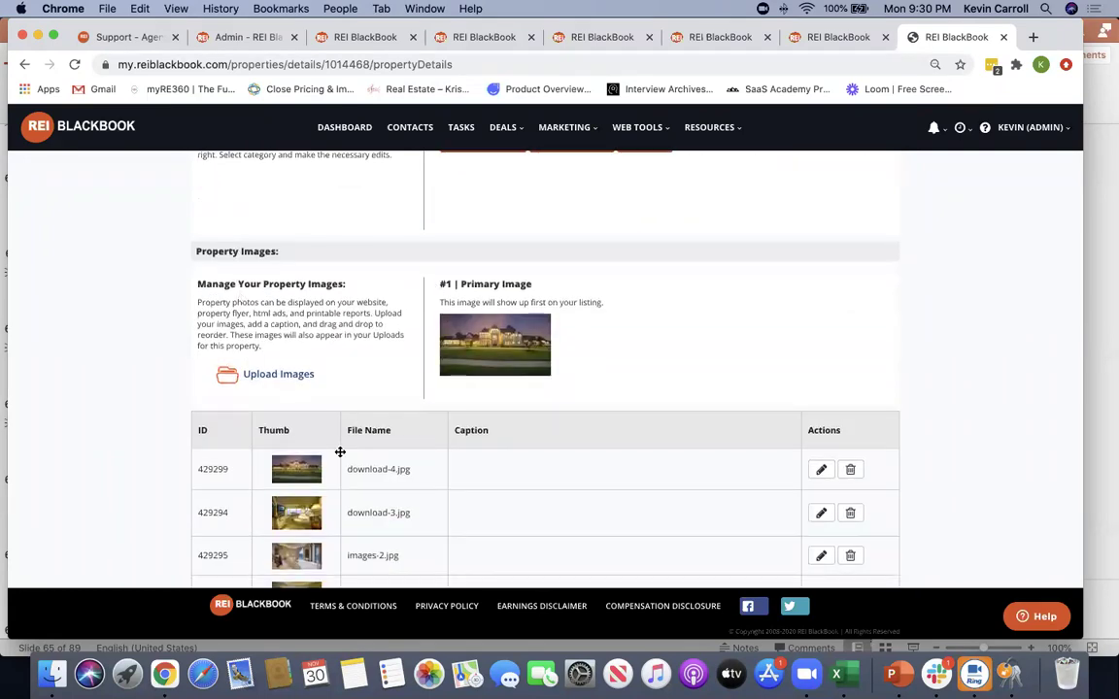
scroll(362, 324, down, 4)
scroll(767, 355, up, 12)
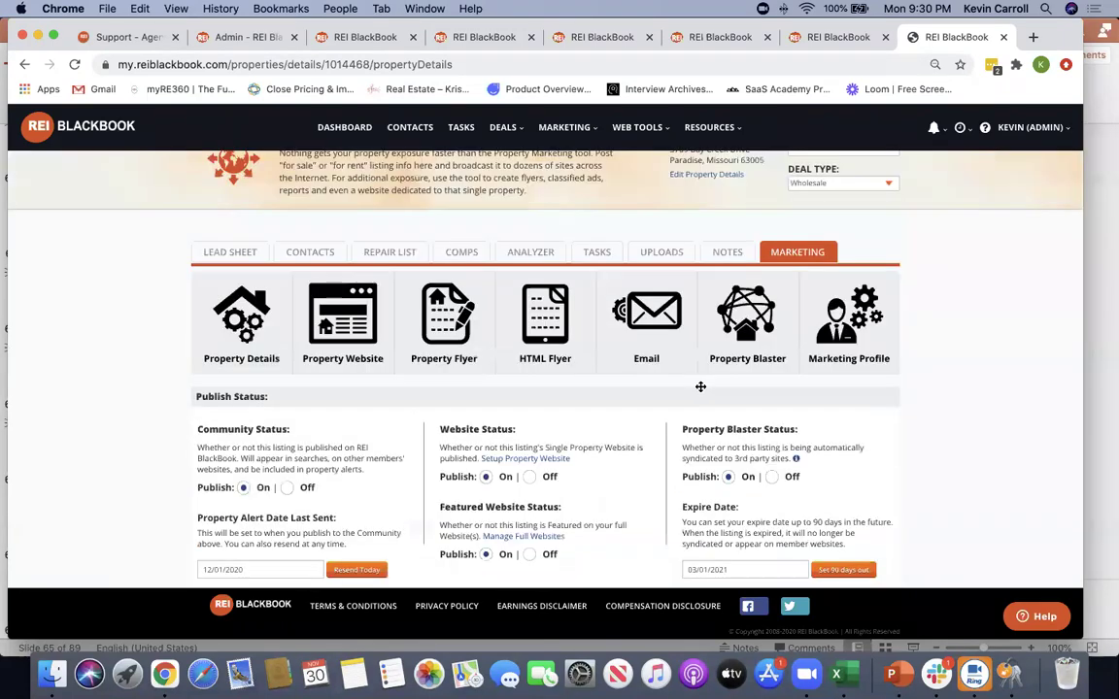
Open the Property Website setup and keep hotdealoftheweek.com as the domain
click(354, 348)
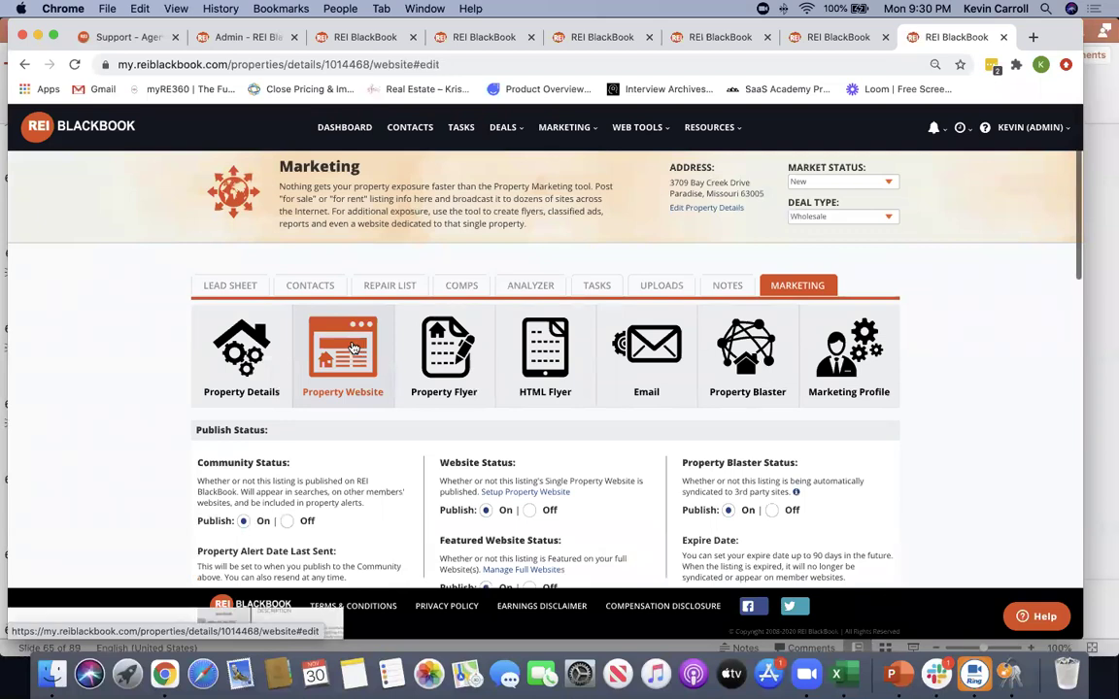
scroll(115, 379, down, 6)
scroll(115, 382, up, 2)
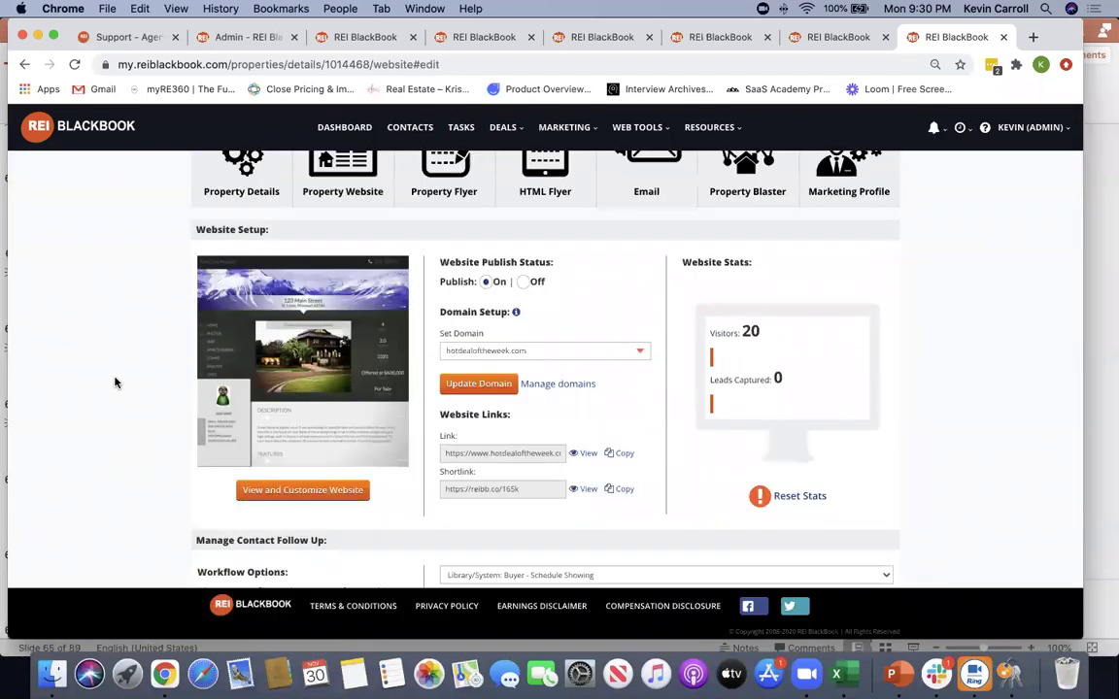
click(636, 363)
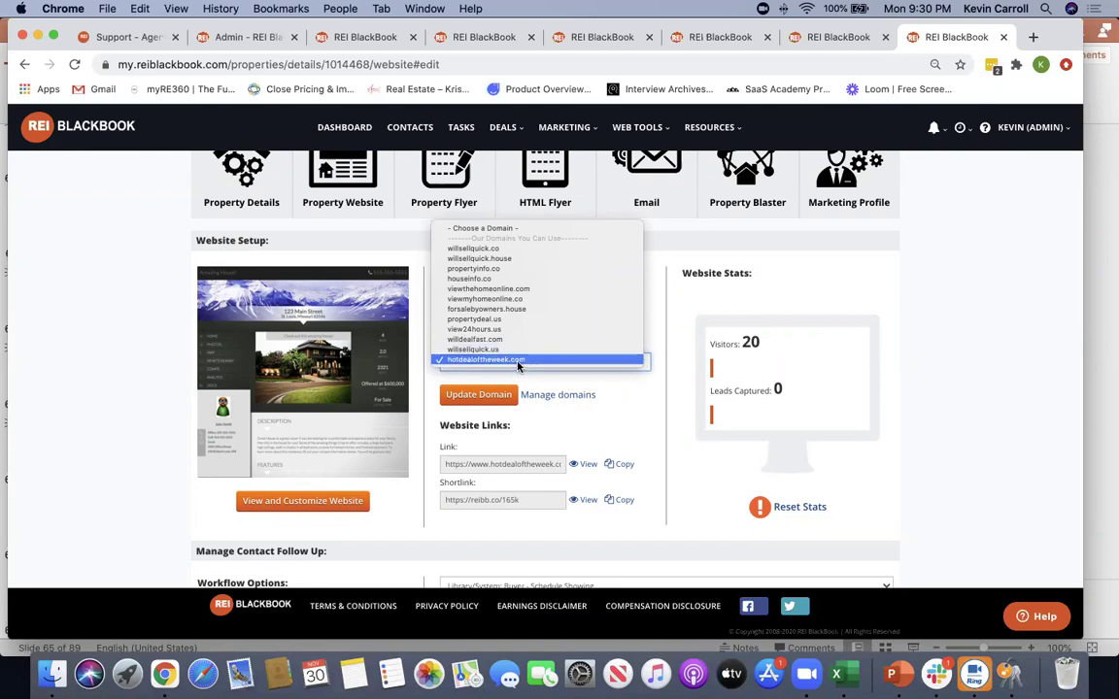
click(520, 360)
scroll(299, 386, down, 1)
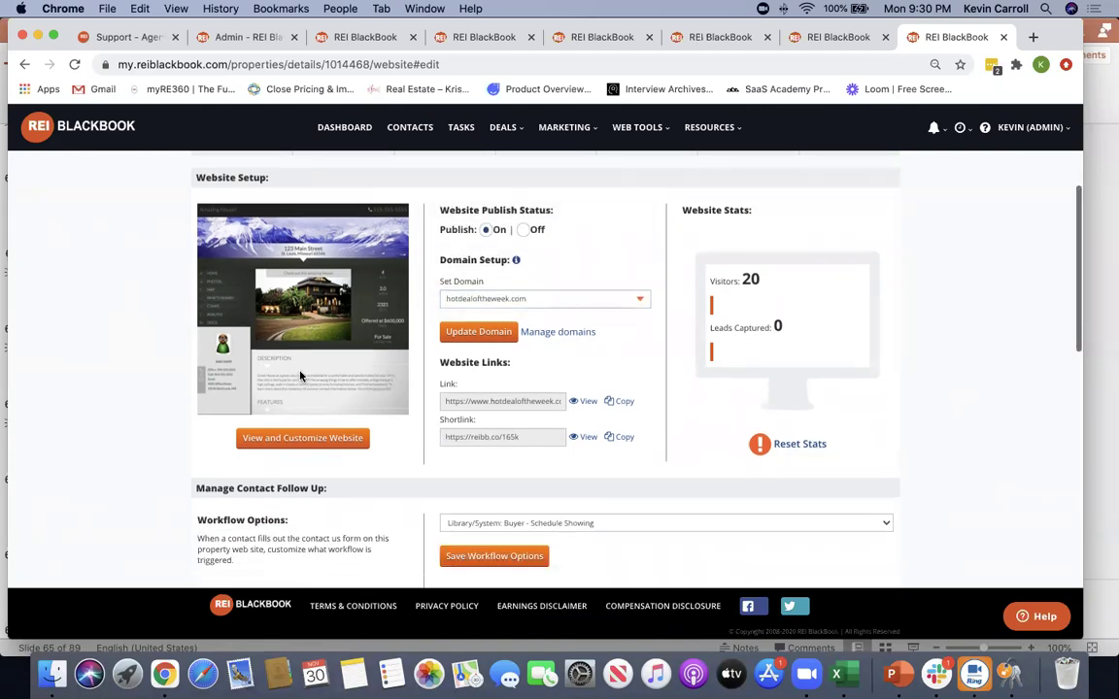
click(619, 438)
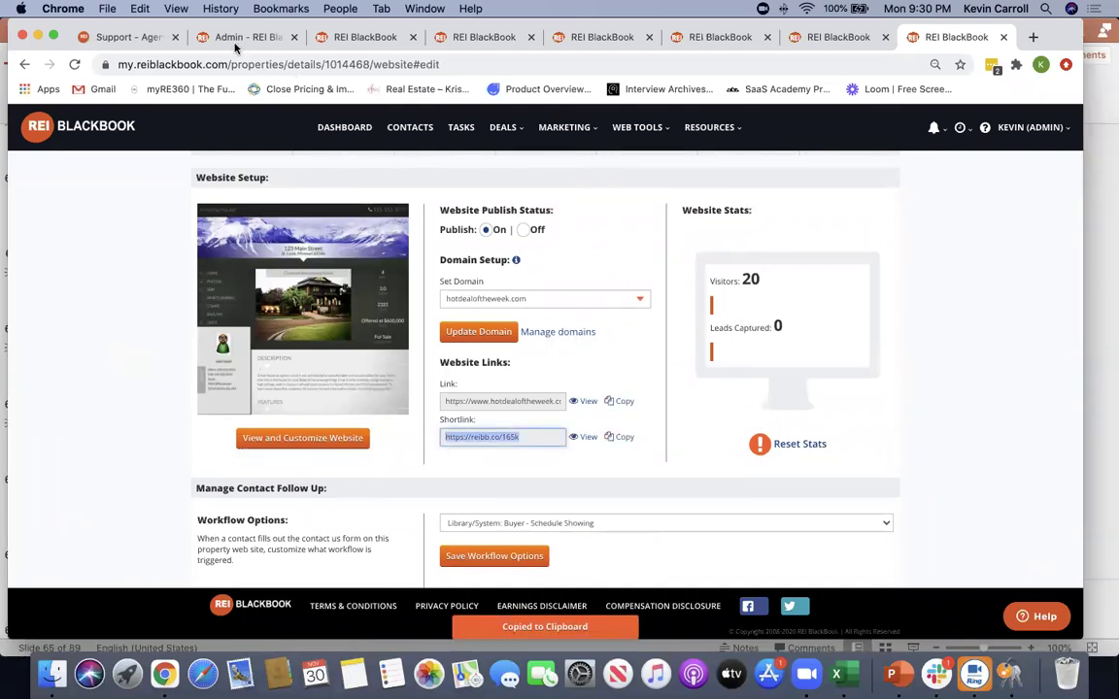
click(352, 39)
Filter the Contacts list by the OLYREI tag
click(416, 127)
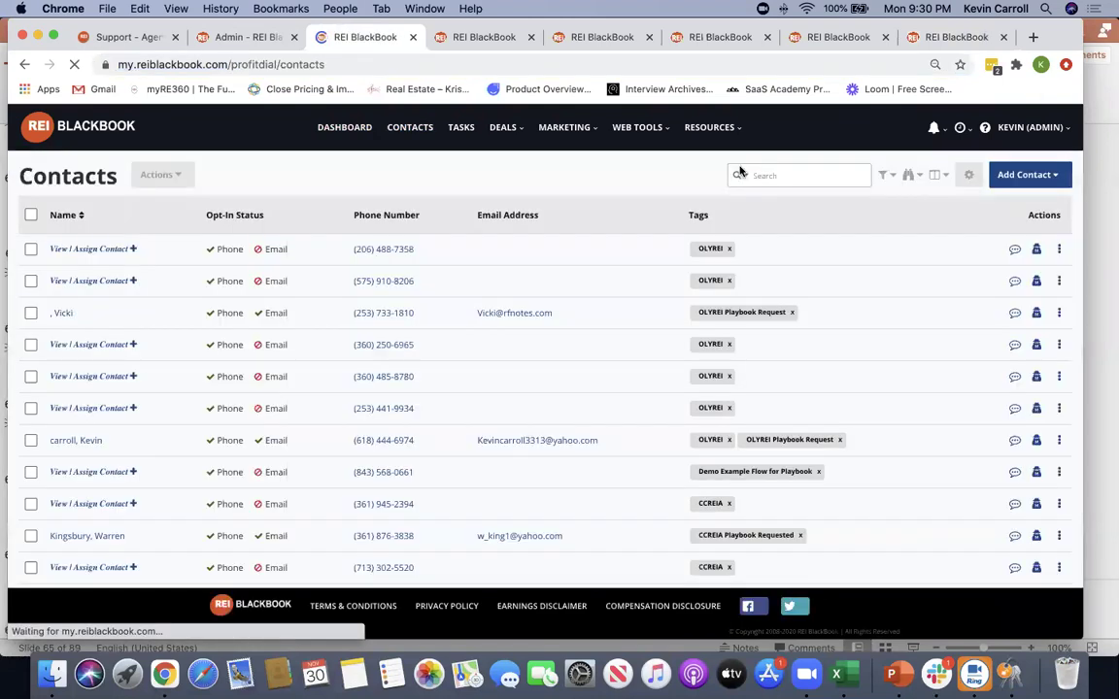
click(777, 176)
click(892, 178)
click(302, 225)
click(498, 239)
text(clu)
key(BackSpace)
text(y)
click(475, 266)
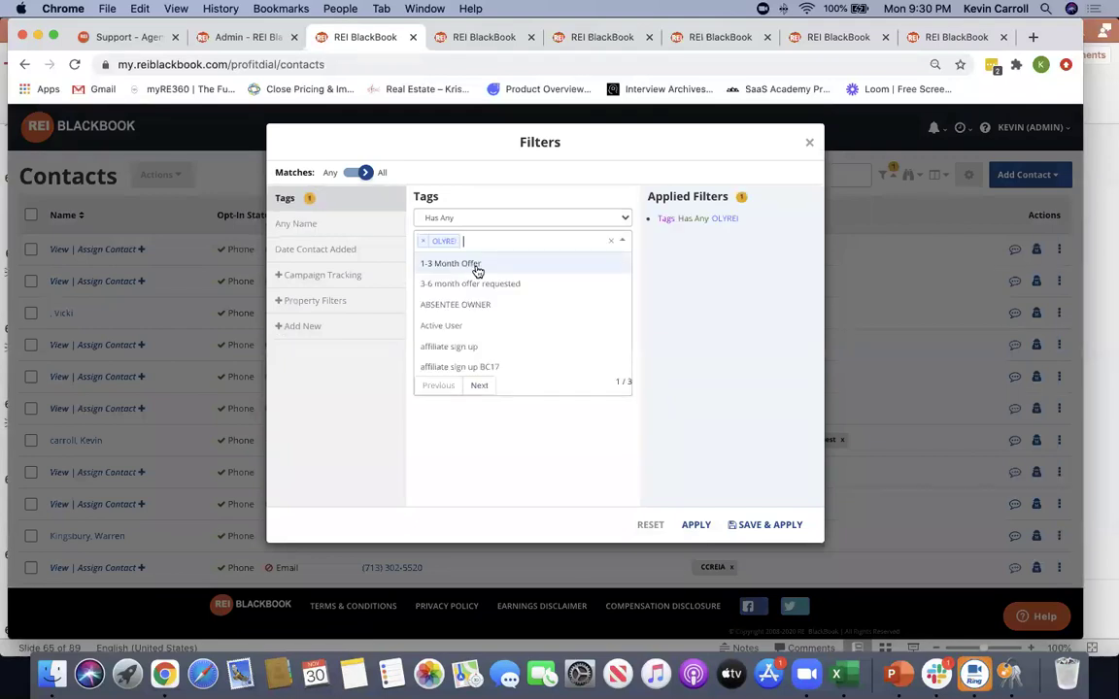
click(696, 524)
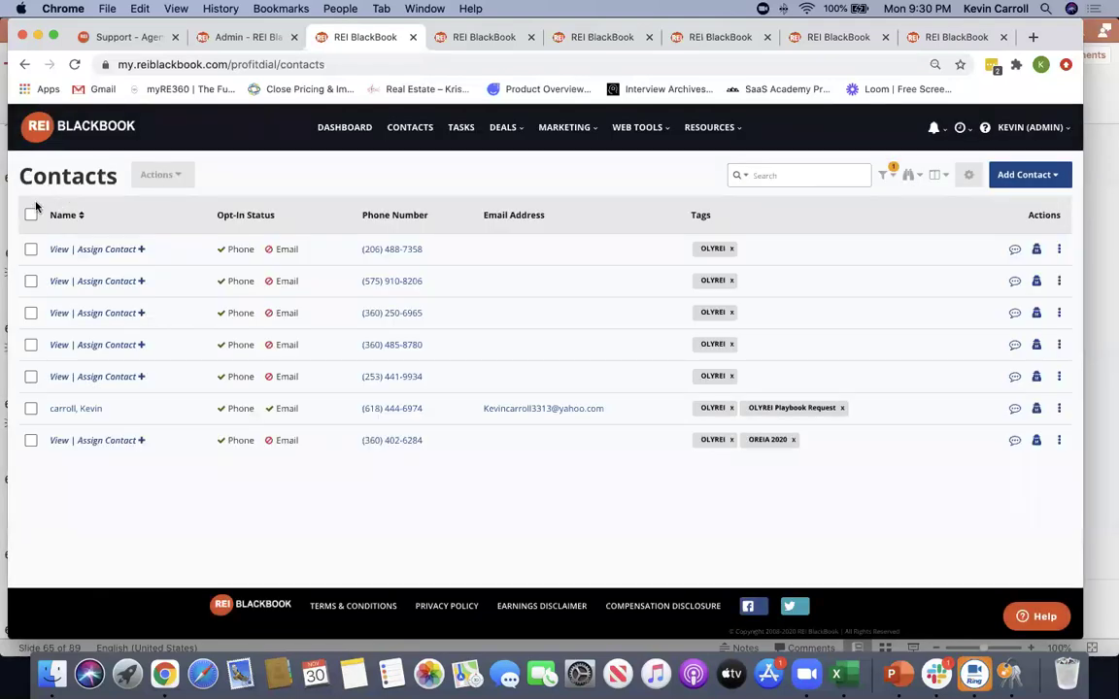
Draft a text blast of the shortlink to all seven contacts, then close it unsent
click(31, 215)
click(162, 175)
click(171, 203)
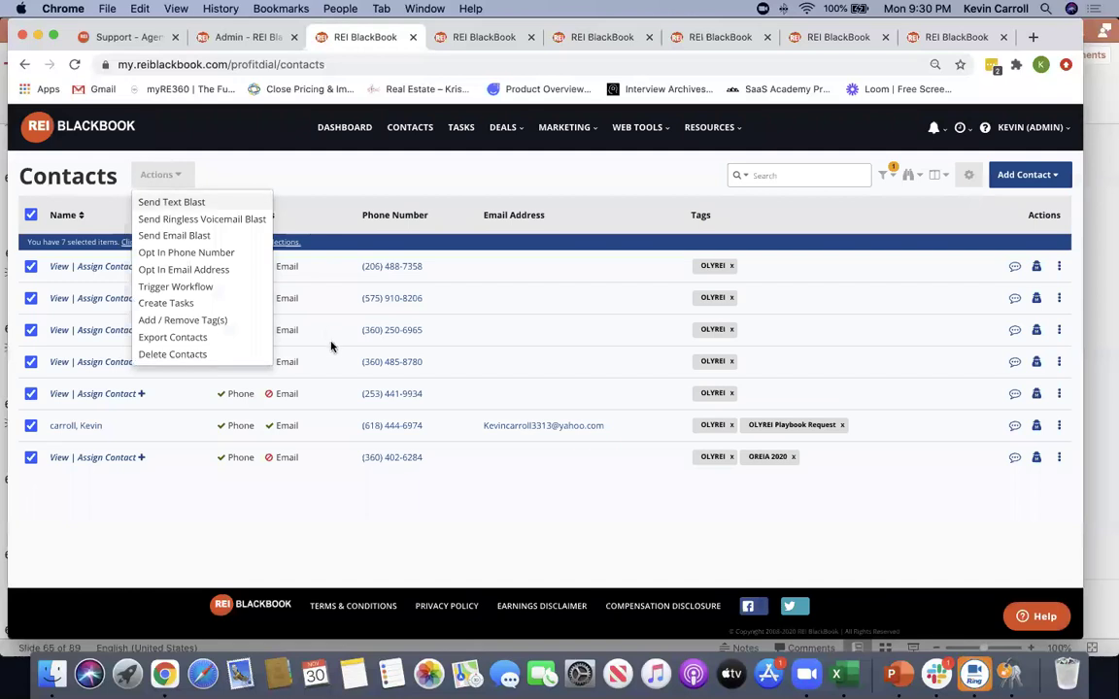
click(418, 394)
key(super+v)
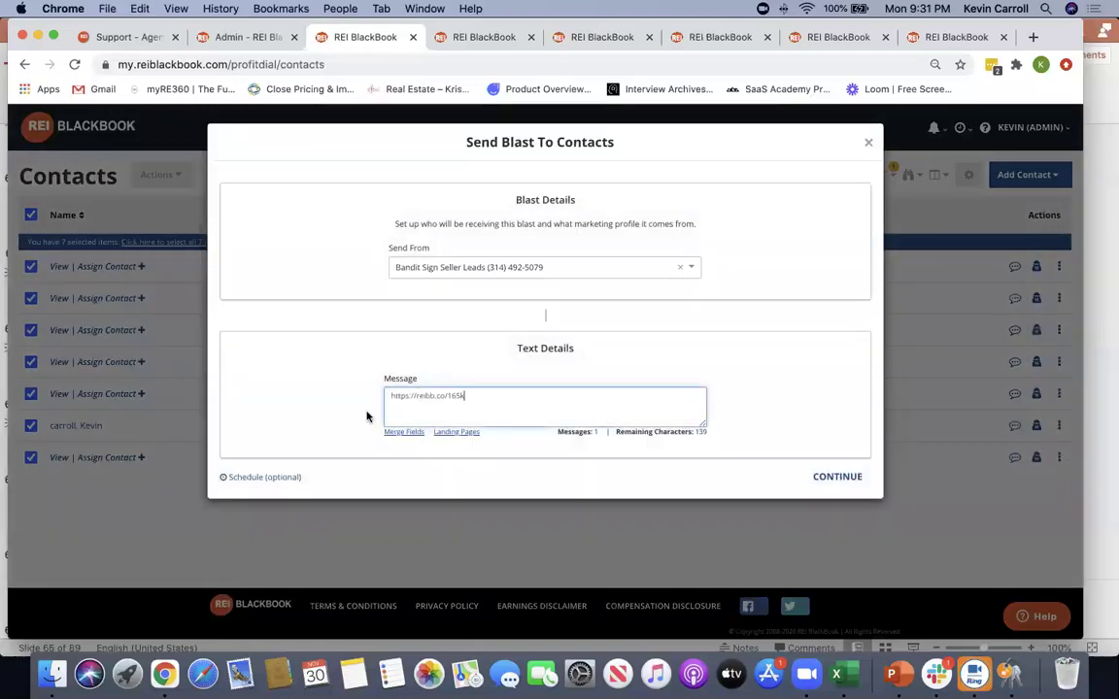
click(823, 478)
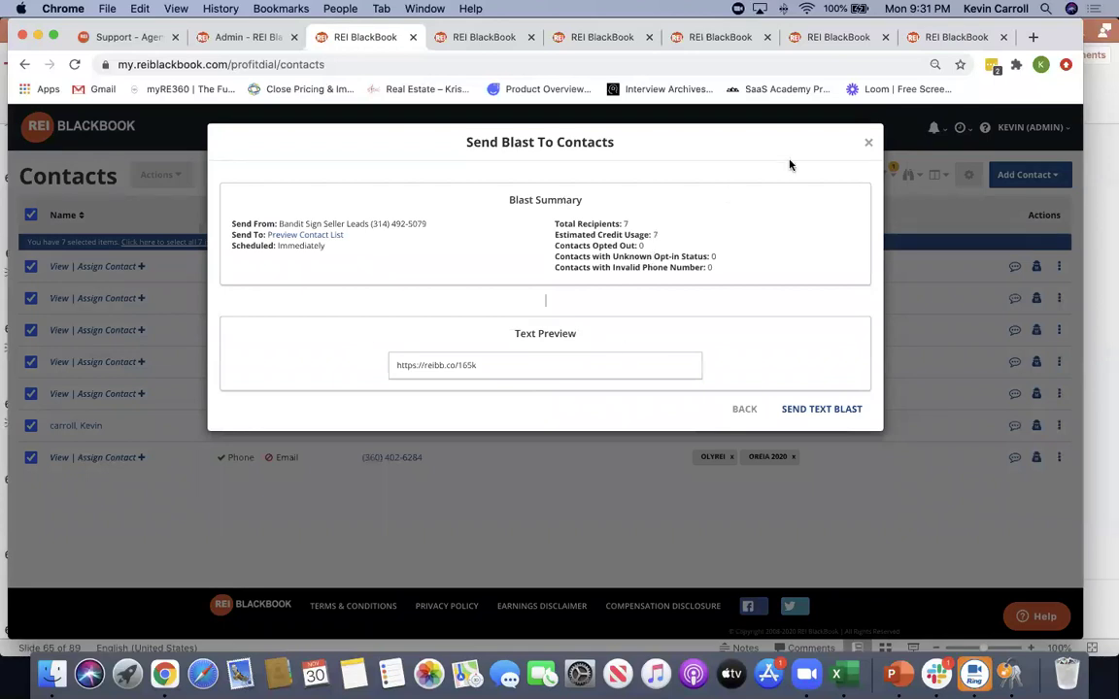
click(870, 144)
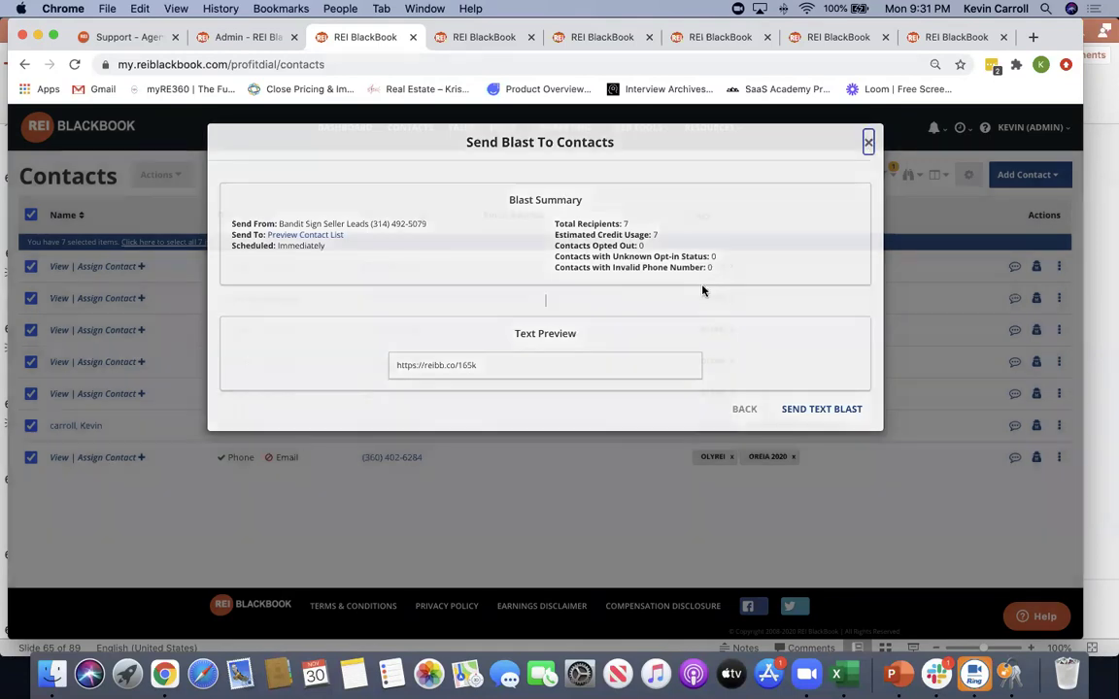
click(362, 126)
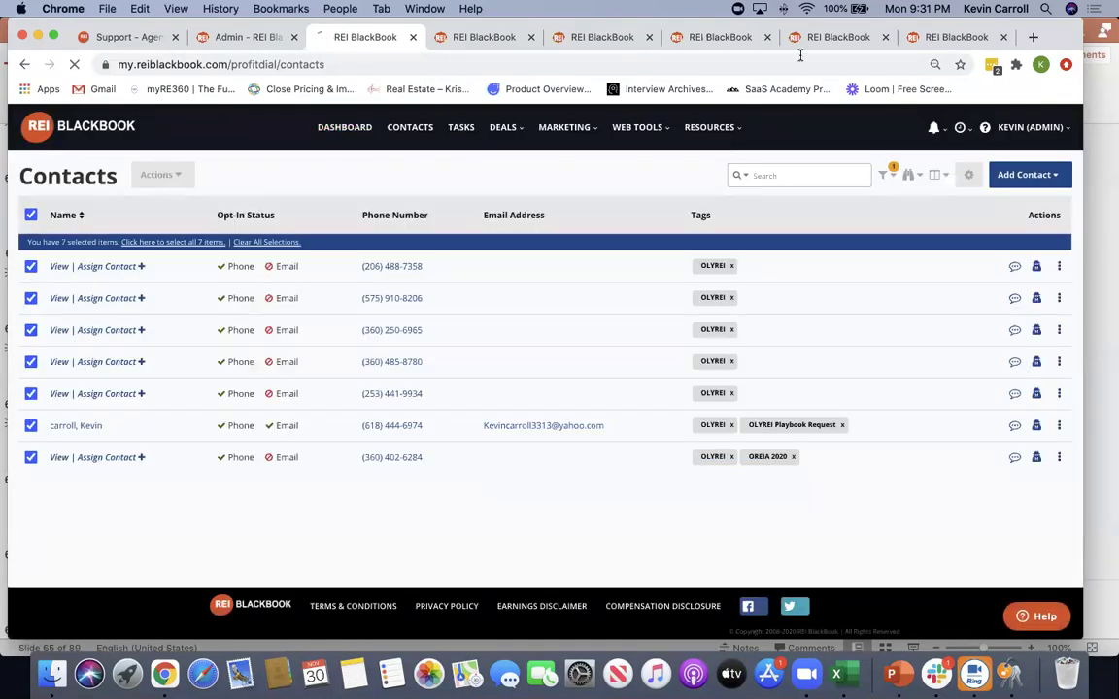
Return to the website setup and check its 20 visitors and 0 leads captured
click(987, 37)
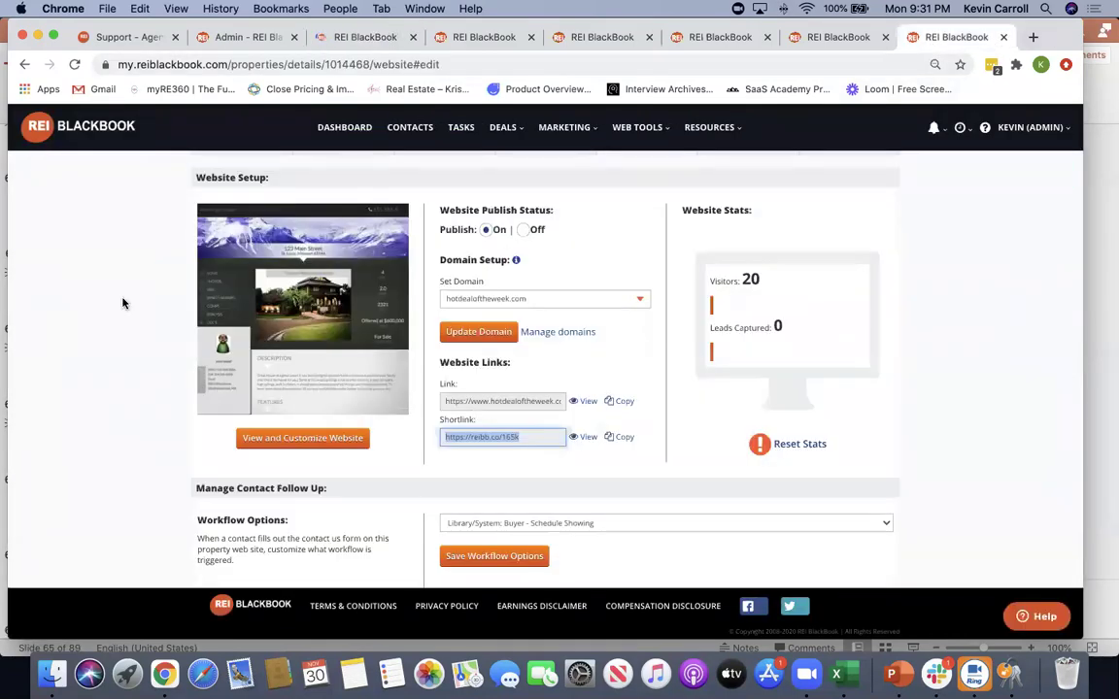
click(595, 325)
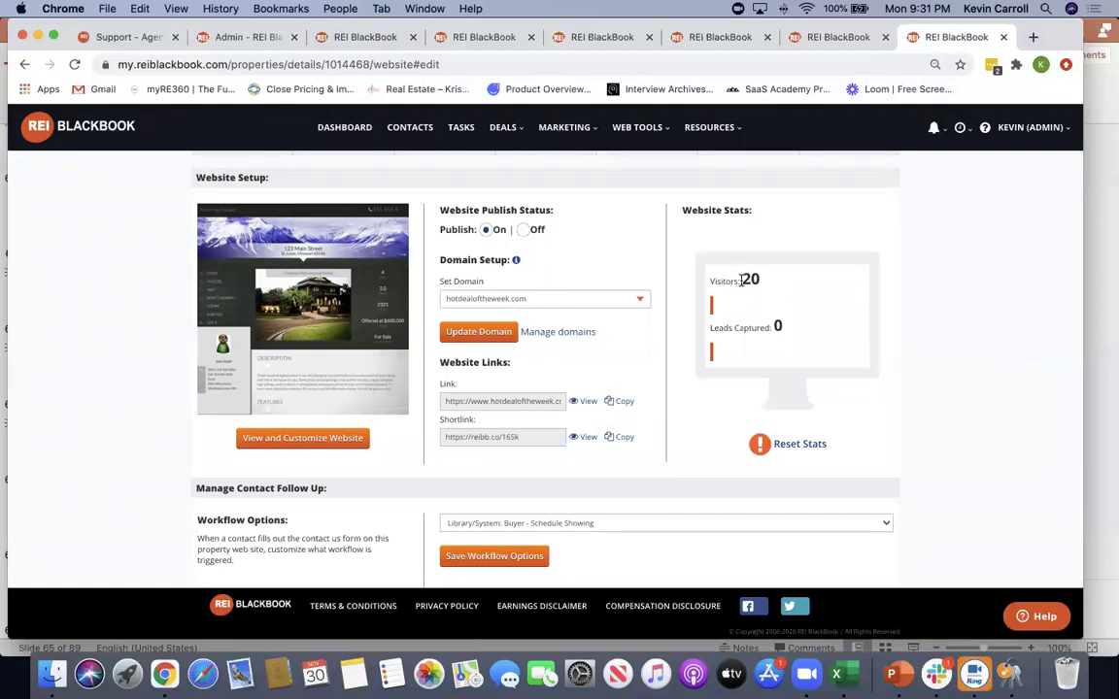
drag(741, 280, 688, 284)
drag(784, 327, 698, 334)
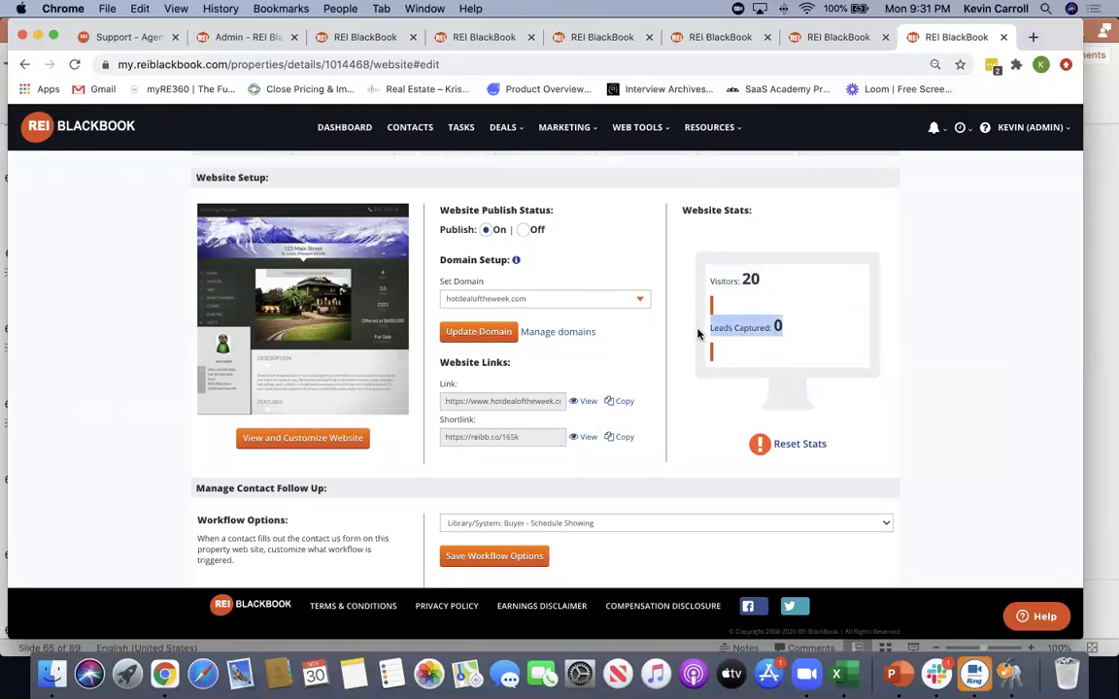
click(871, 423)
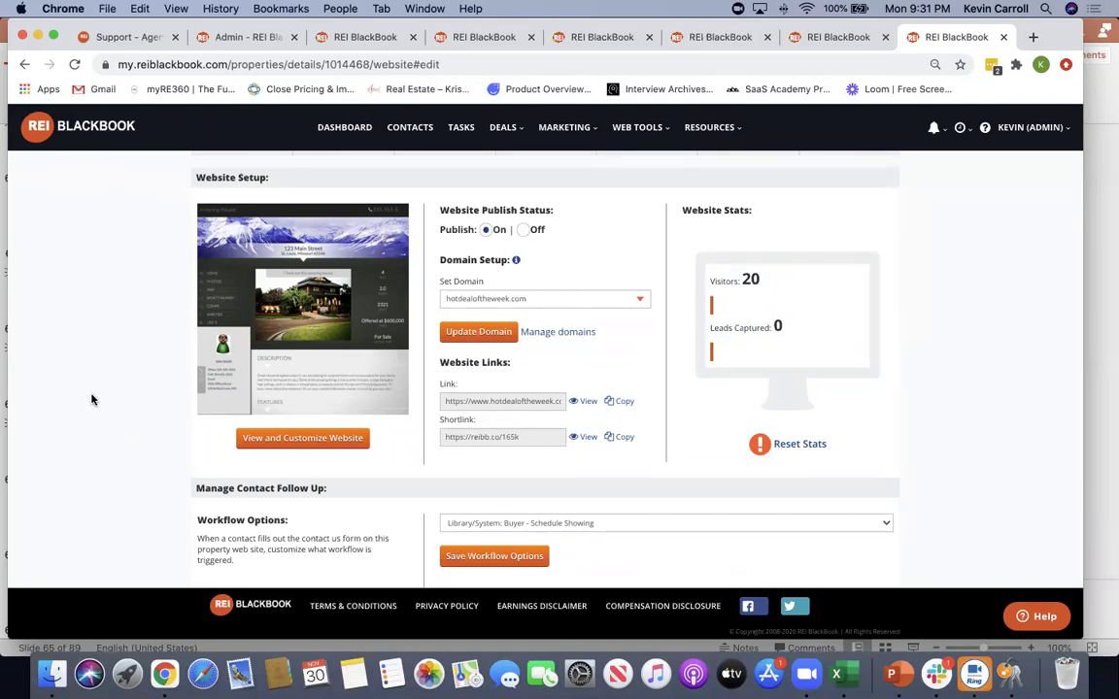
Review the follow-up workflow list, leaving Buyer - Schedule Showing selected
scroll(92, 399, down, 3)
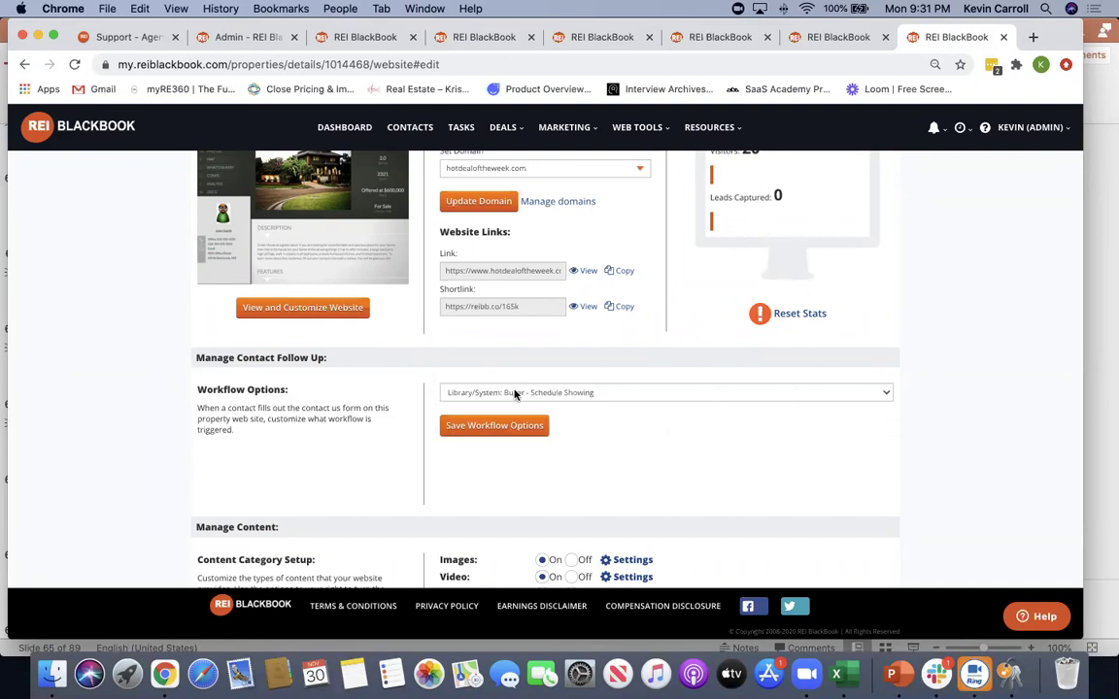
click(598, 394)
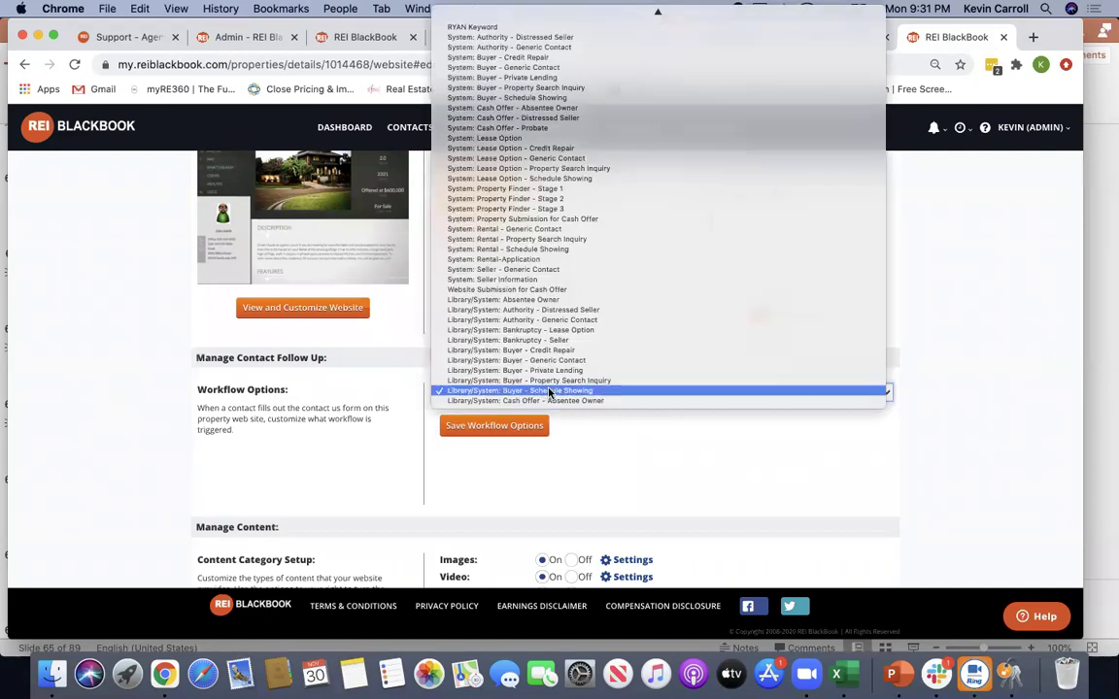
click(655, 439)
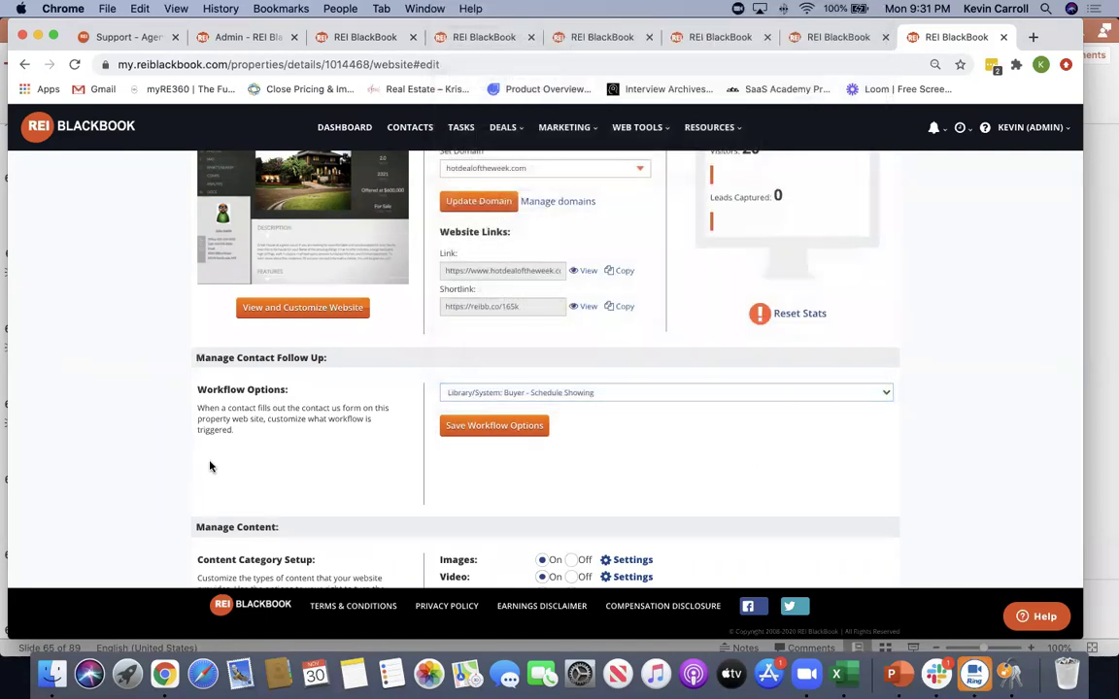
scroll(206, 463, down, 3)
scroll(205, 463, down, 3)
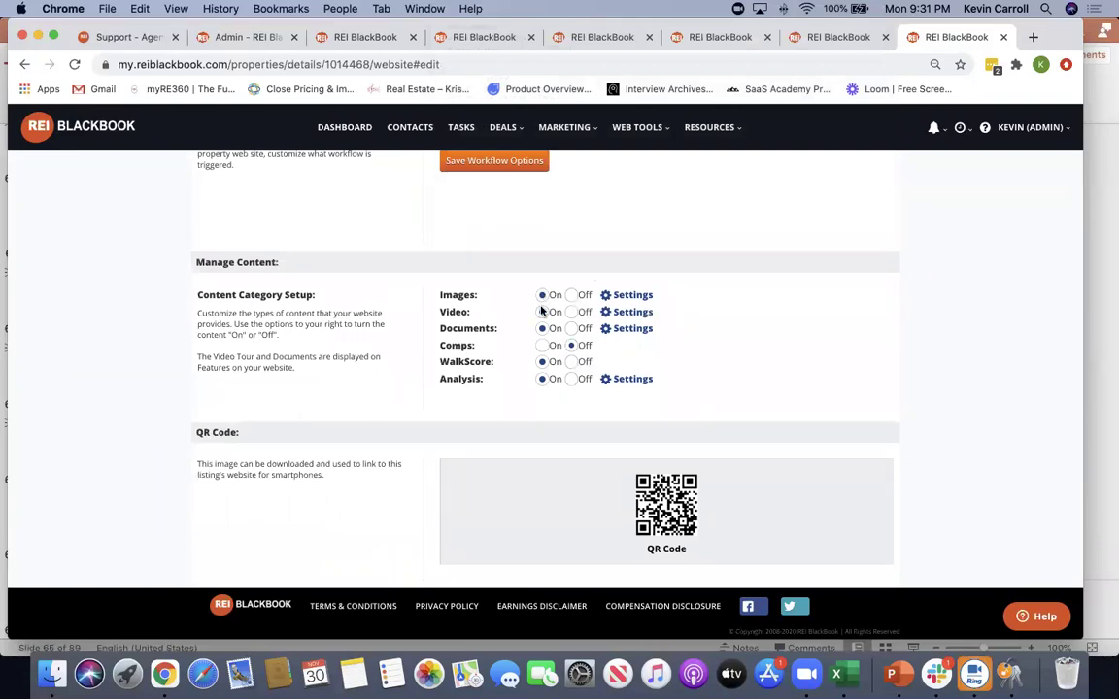
Turn off video and document content on the property website
click(572, 312)
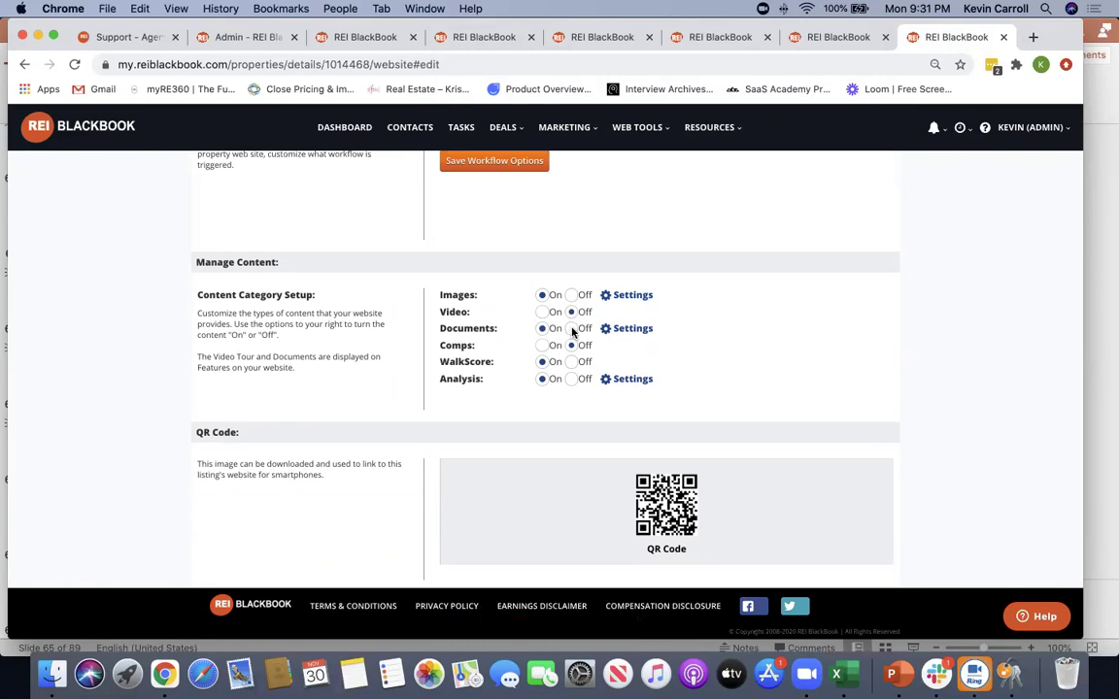
click(572, 329)
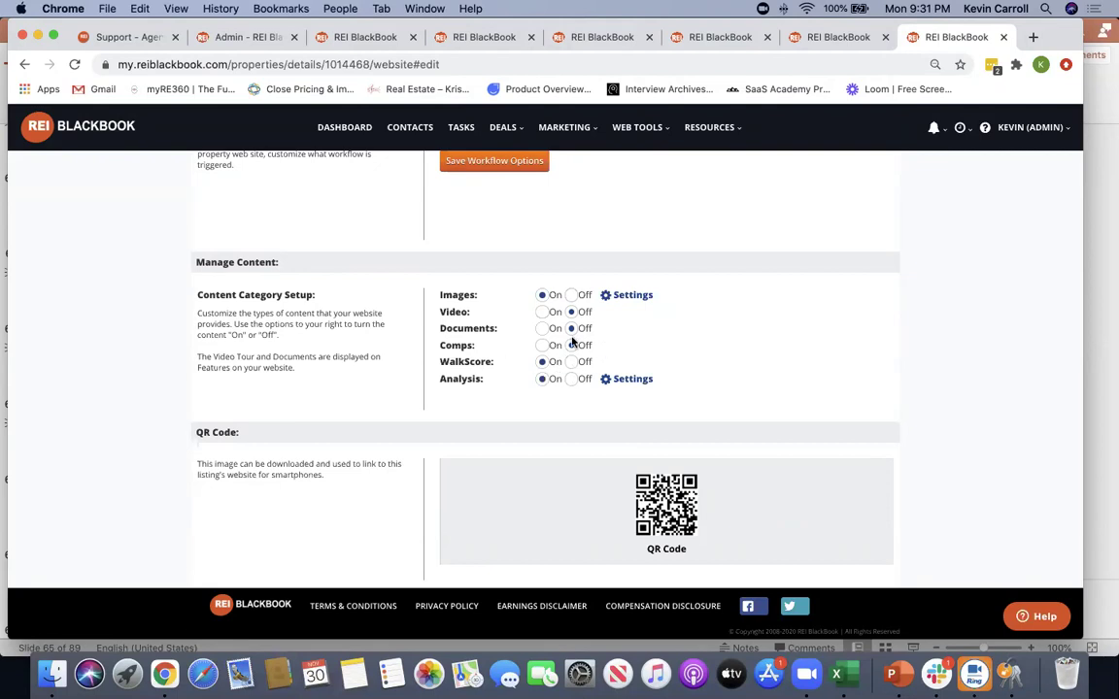
drag(456, 383, 411, 382)
click(362, 387)
drag(482, 380, 435, 385)
Uncheck Operating Expenses in the Analysis report settings and save
click(627, 379)
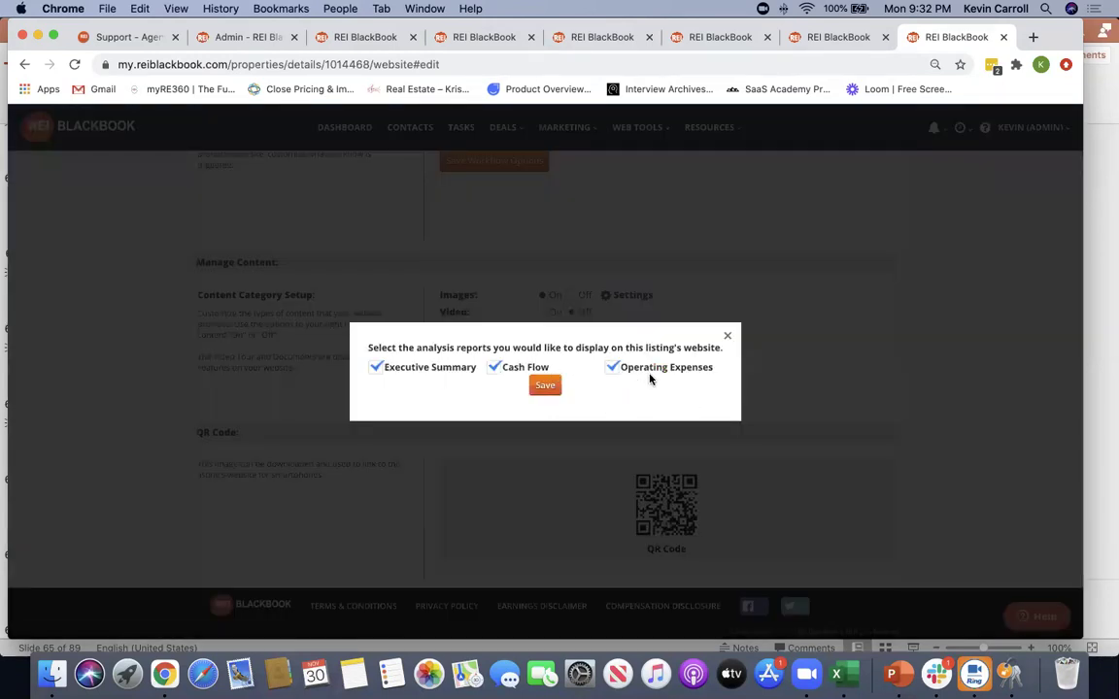
click(614, 368)
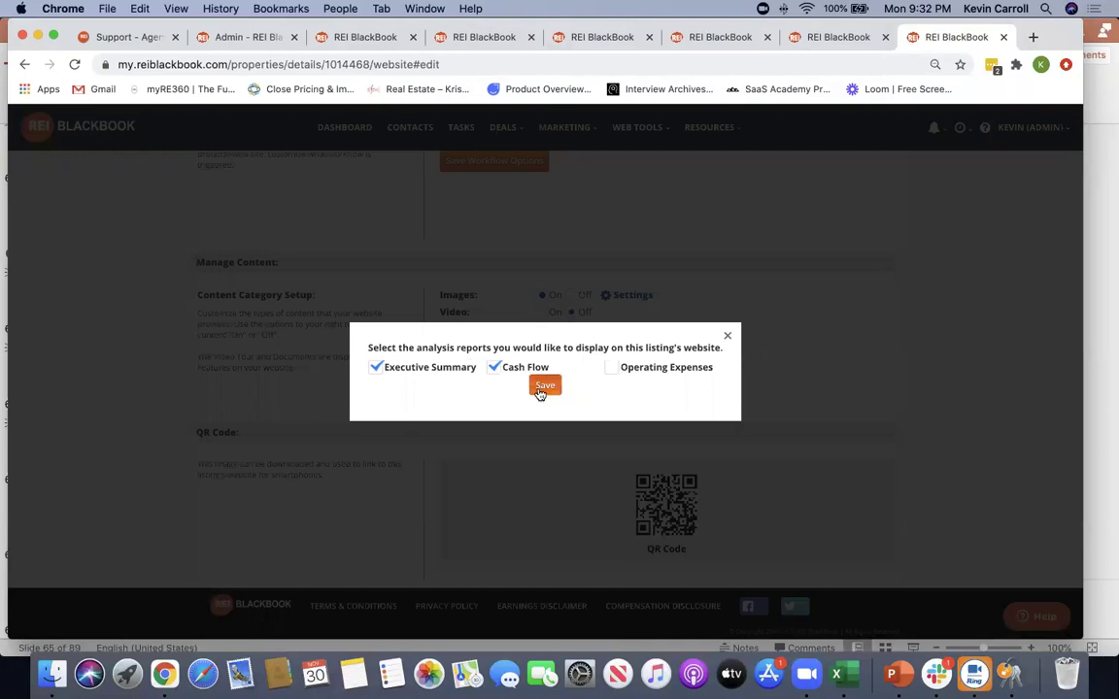
click(544, 387)
scroll(984, 395, down, 5)
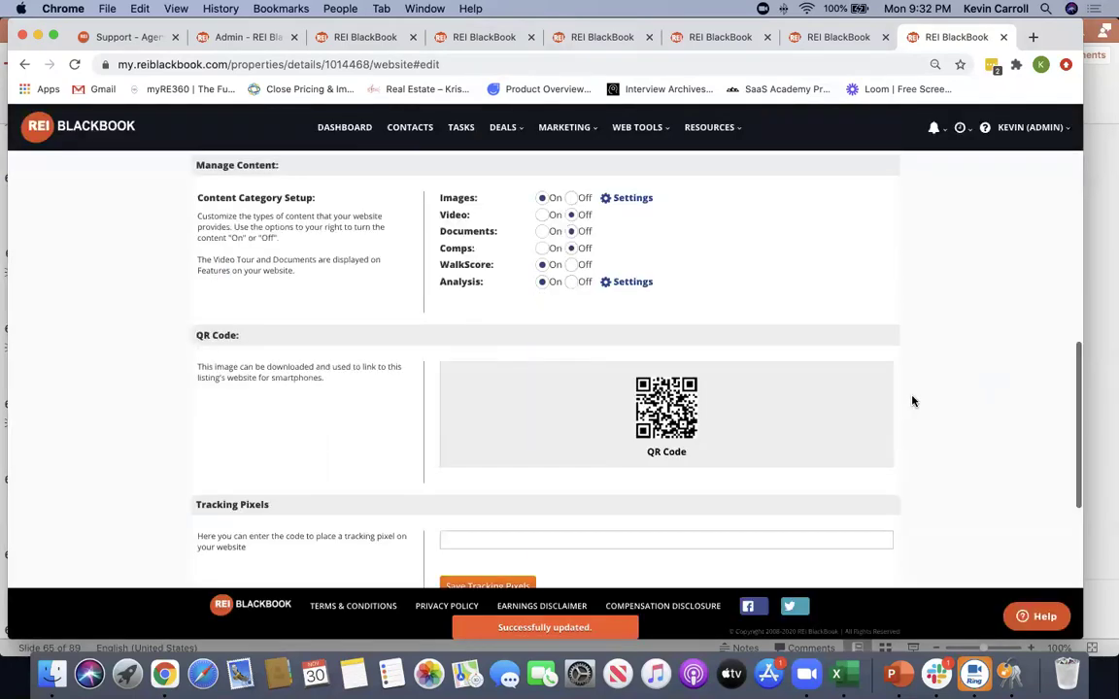
scroll(512, 434, down, 3)
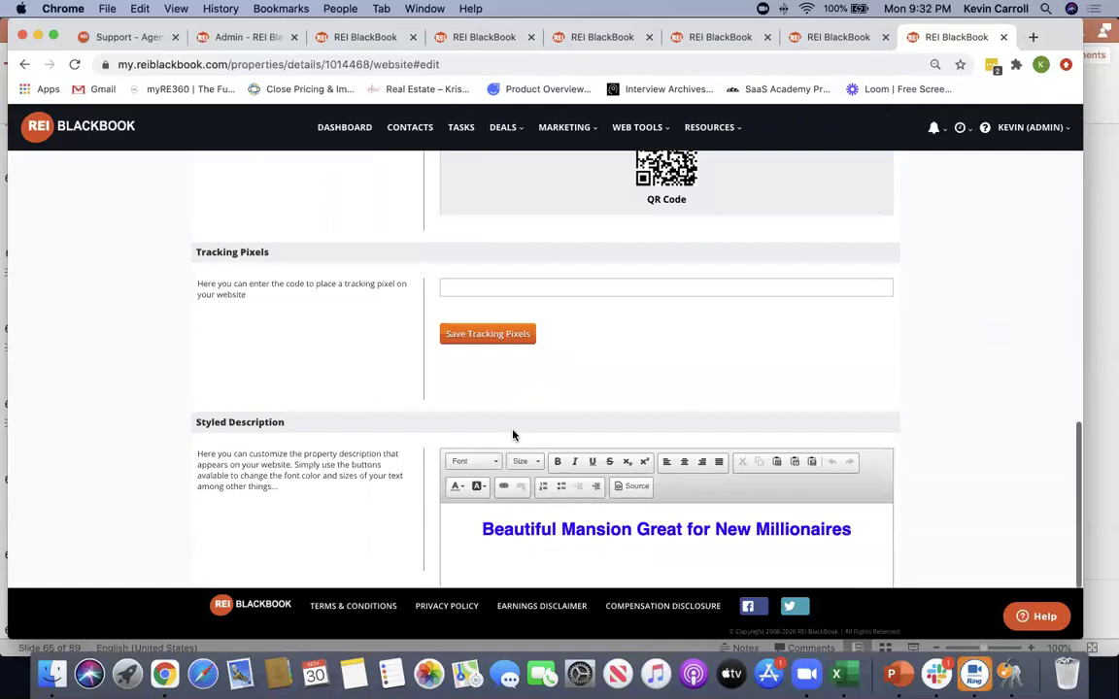
scroll(238, 307, up, 15)
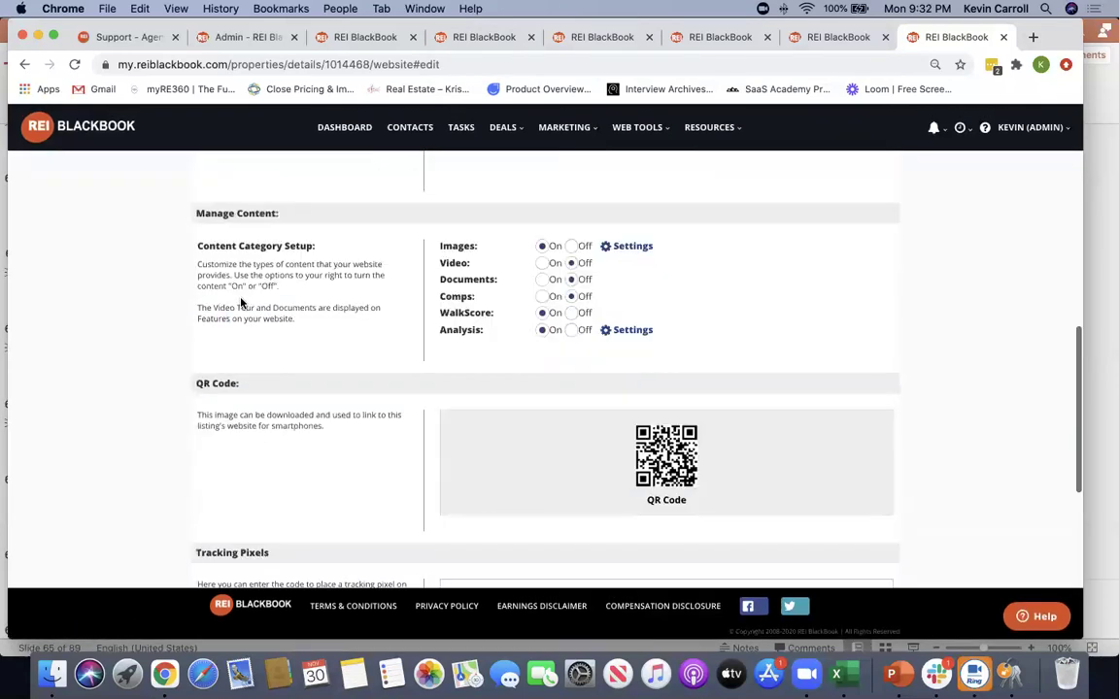
scroll(607, 345, down, 3)
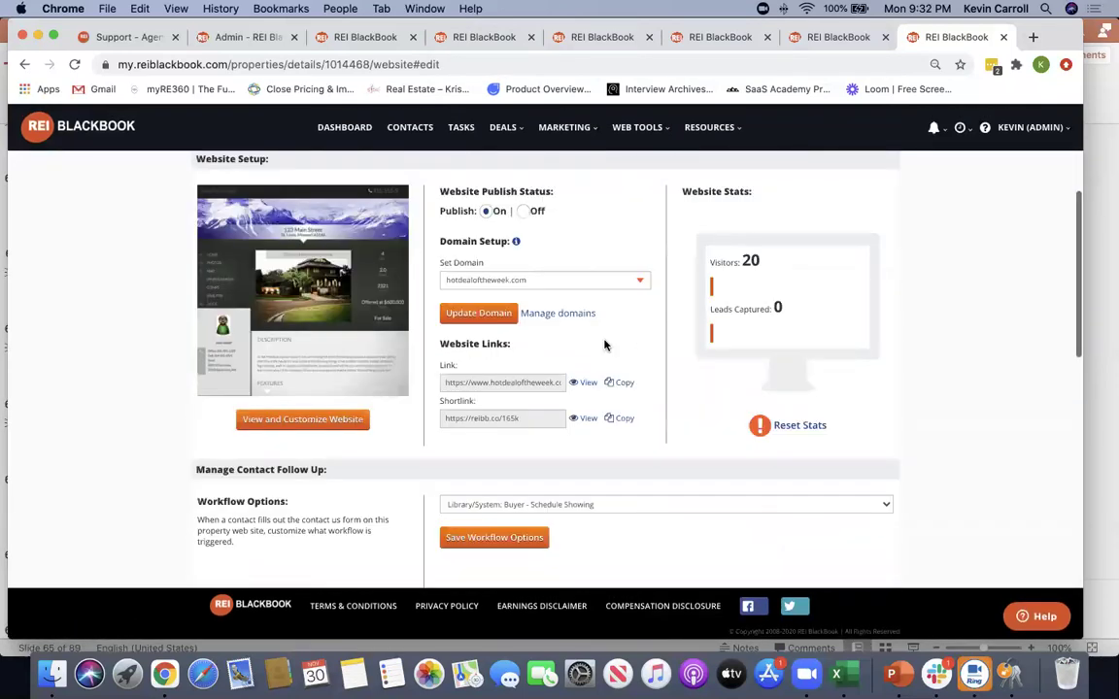
Open the website design editor and change the banner from golden grass to the palm-tree image
click(296, 409)
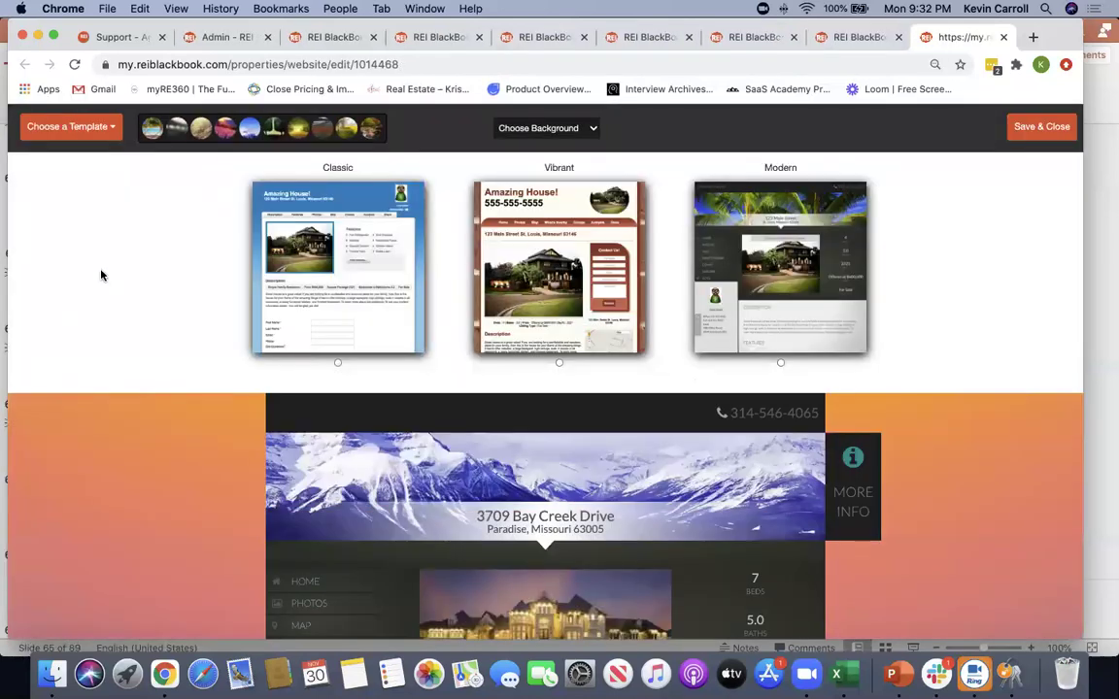
scroll(172, 364, down, 2)
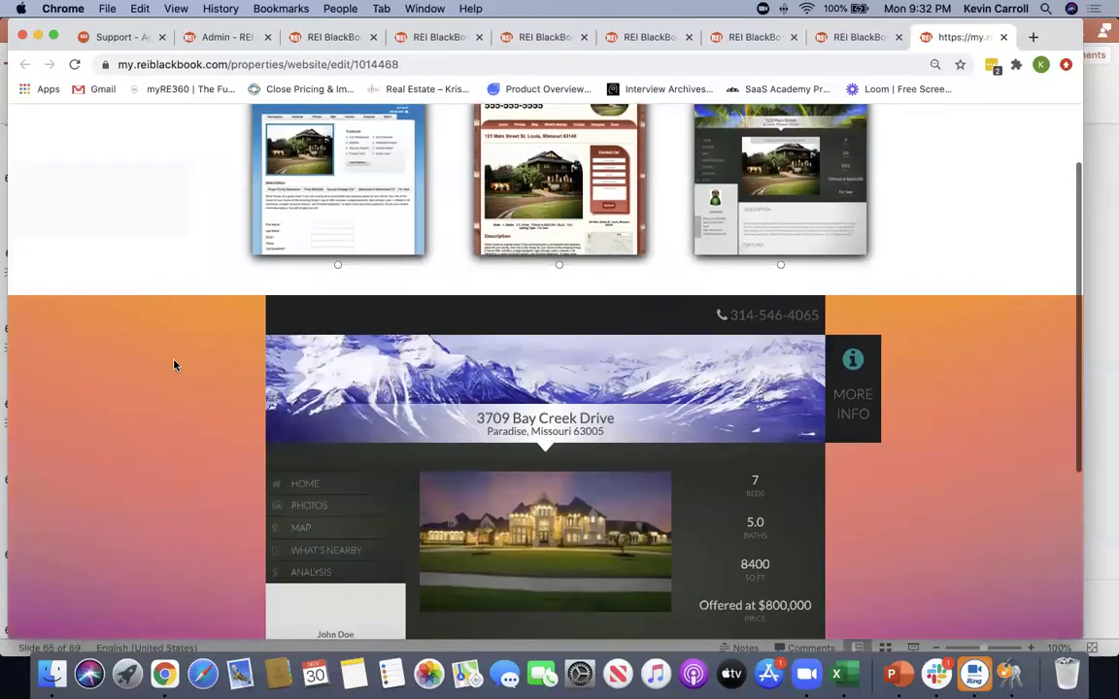
scroll(173, 364, up, 2)
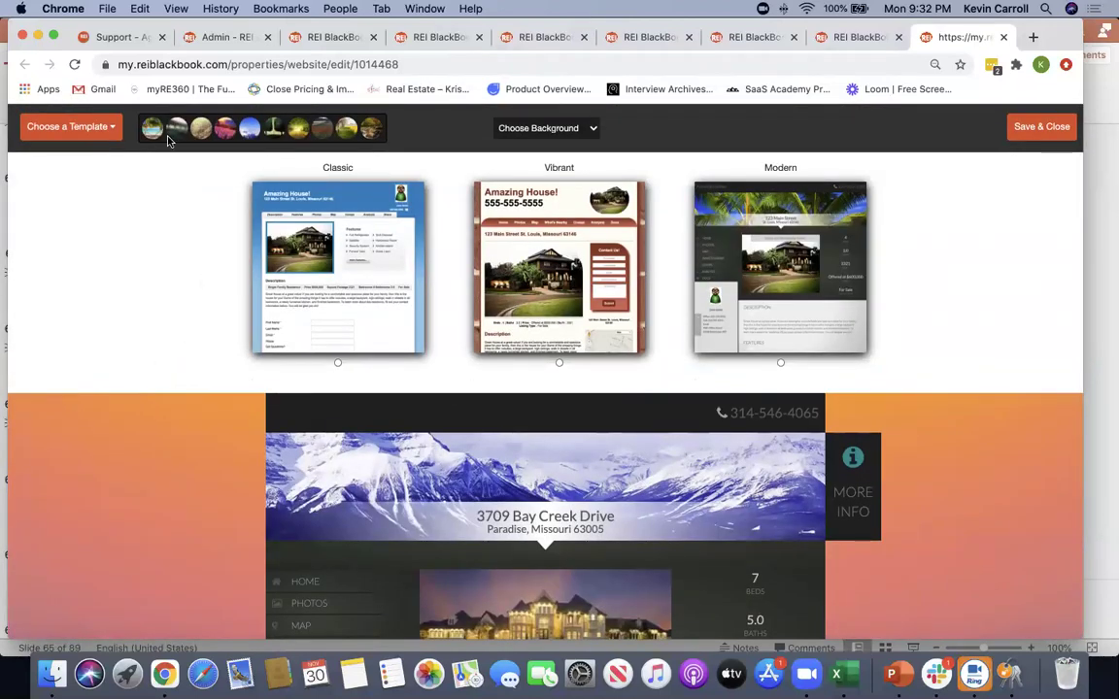
click(201, 137)
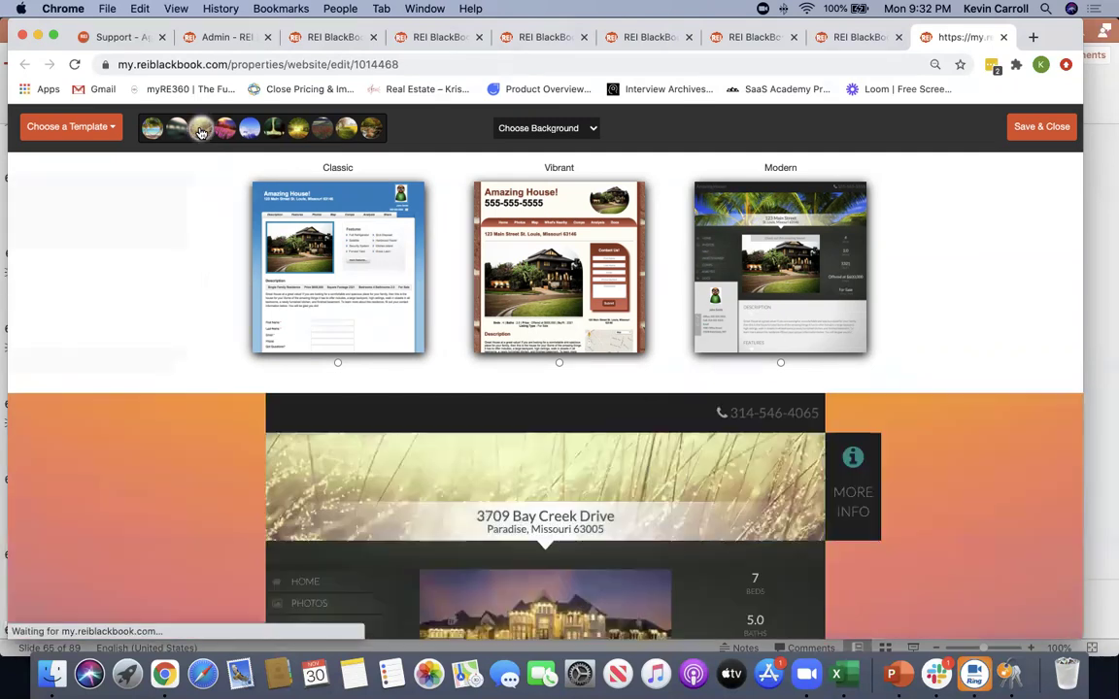
scroll(771, 396, down, 1)
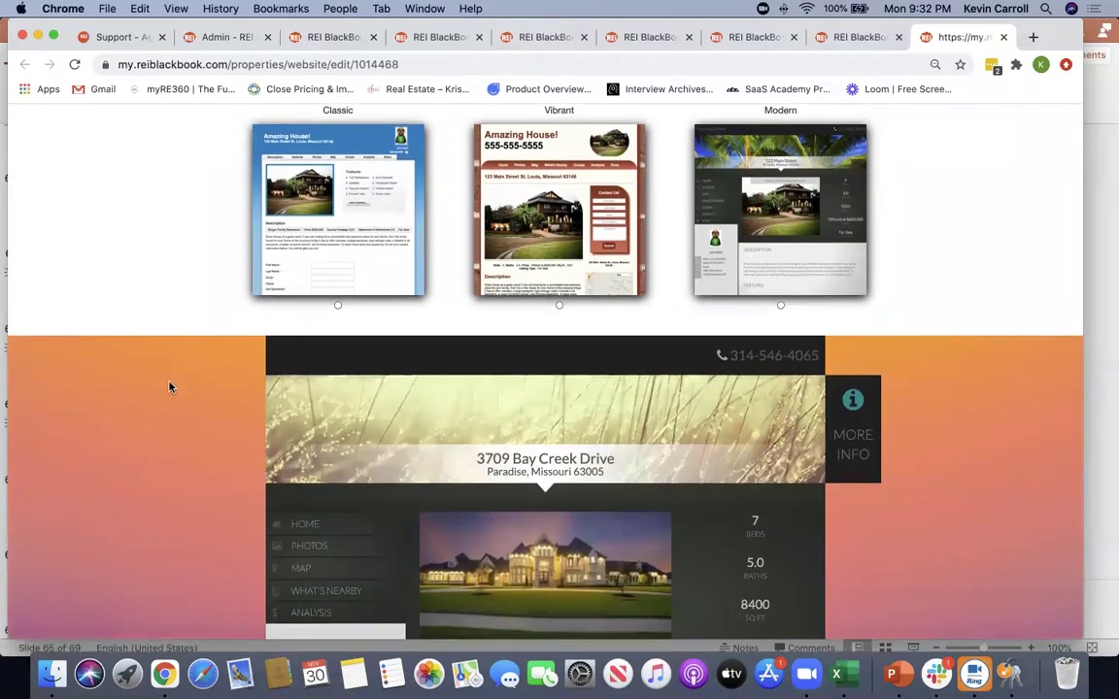
scroll(168, 376, up, 1)
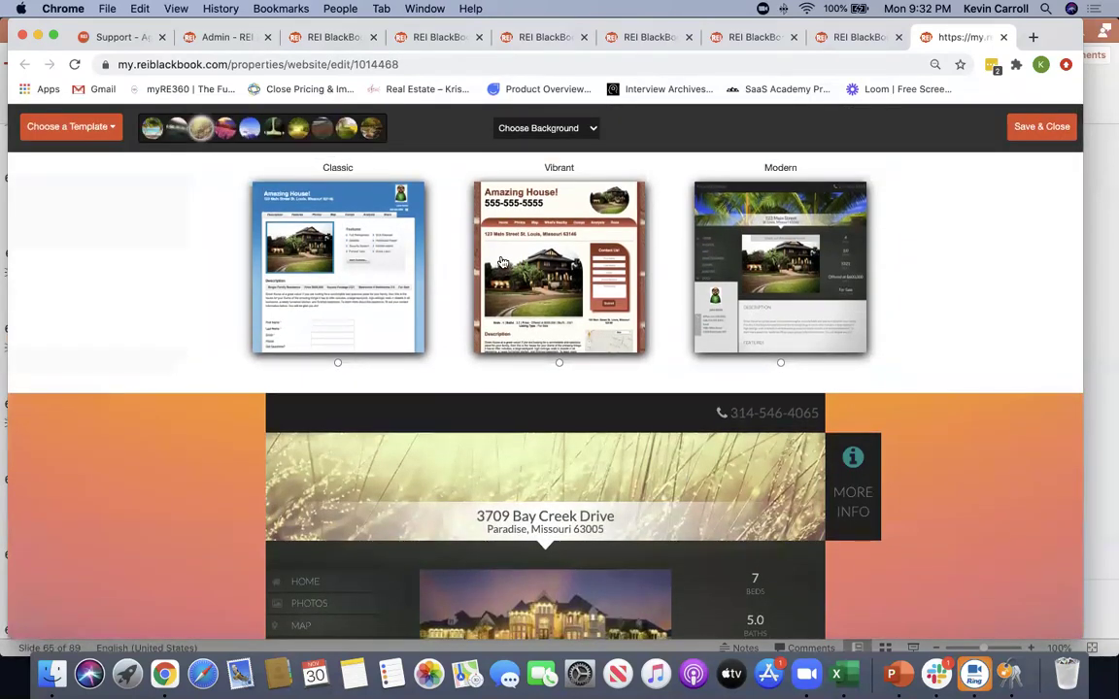
click(779, 260)
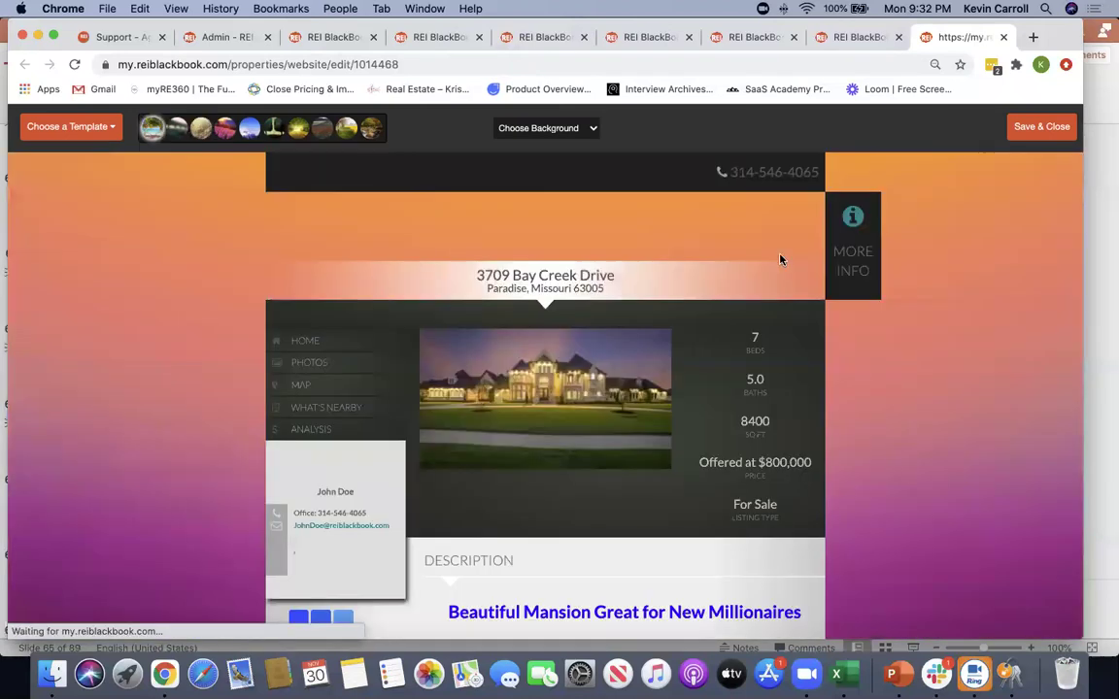
Save the design, scroll through the live listing at hotdealoftheweek.com, and go to its Photos page
click(1053, 132)
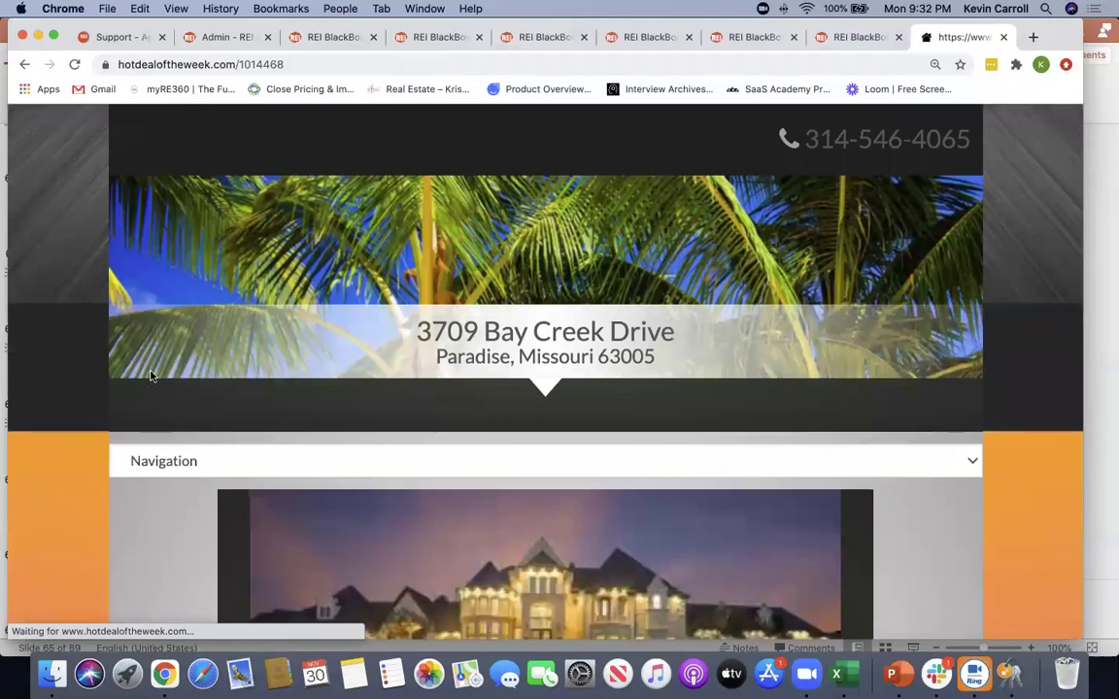
scroll(418, 380, down, 2)
scroll(267, 380, down, 5)
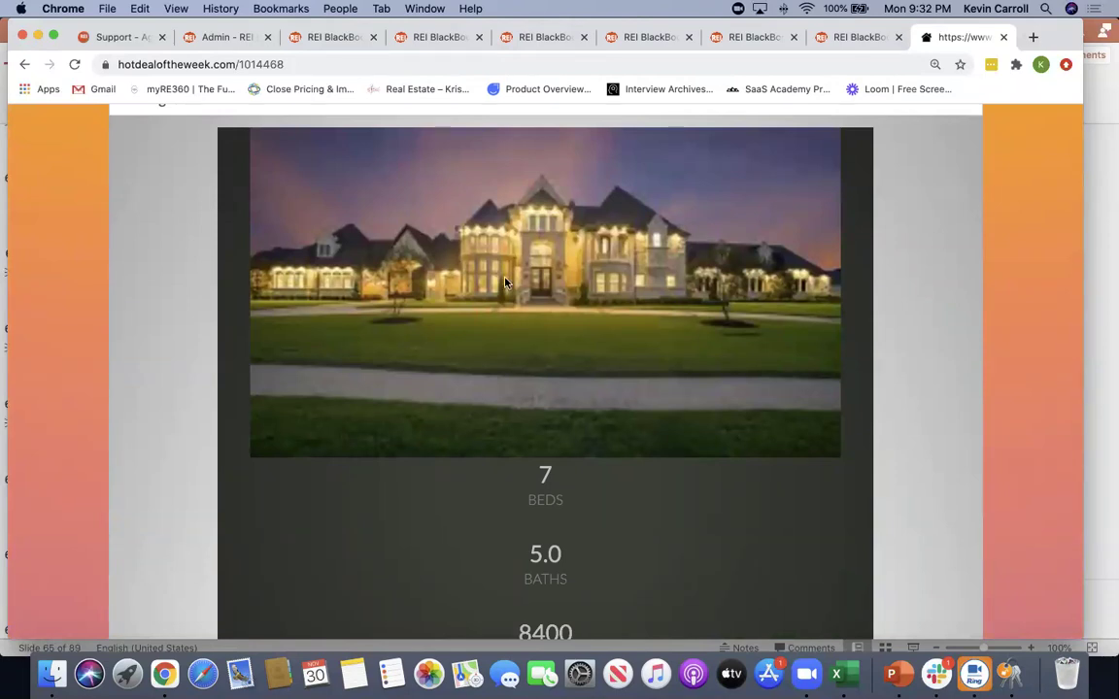
scroll(191, 470, down, 5)
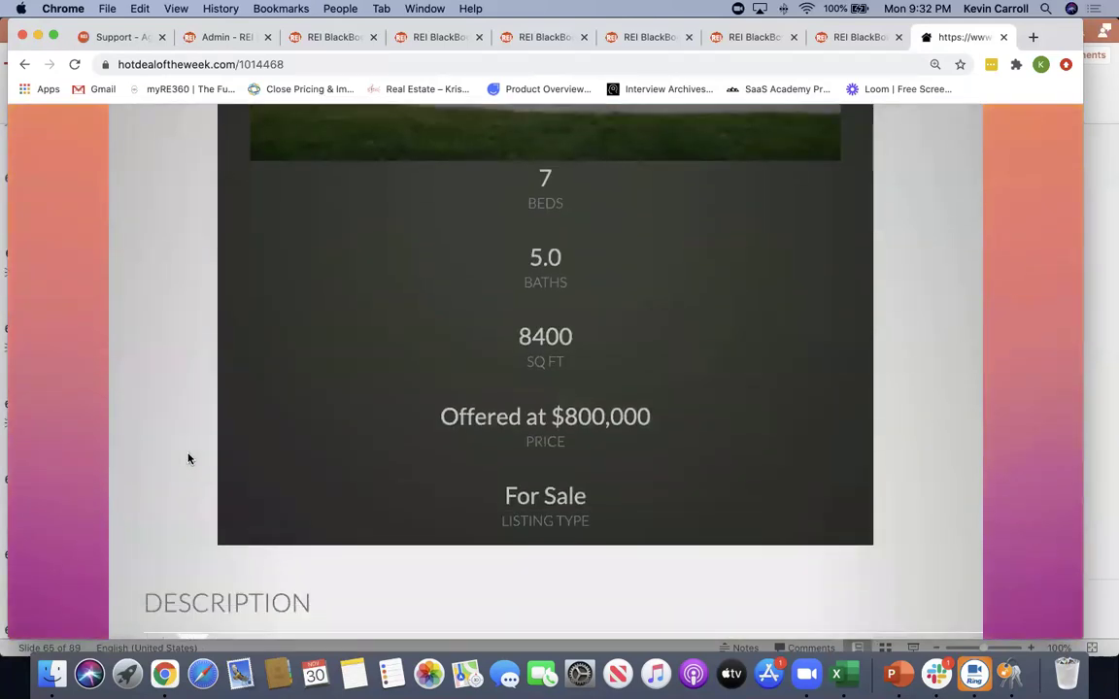
scroll(188, 457, down, 7)
scroll(214, 431, down, 11)
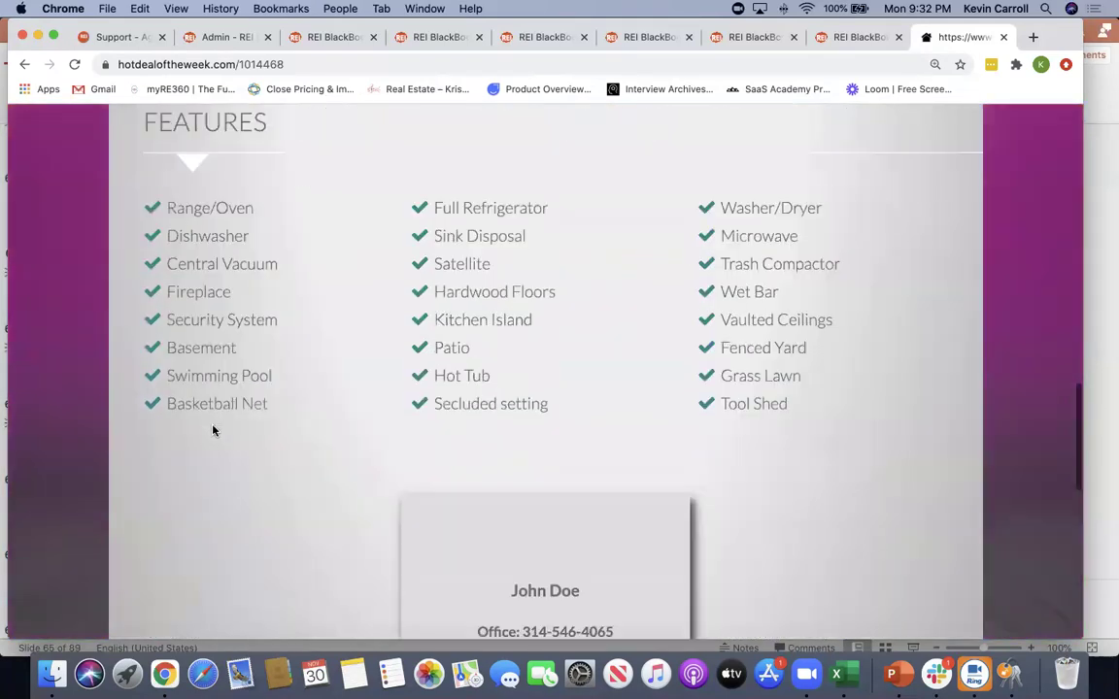
scroll(213, 431, down, 5)
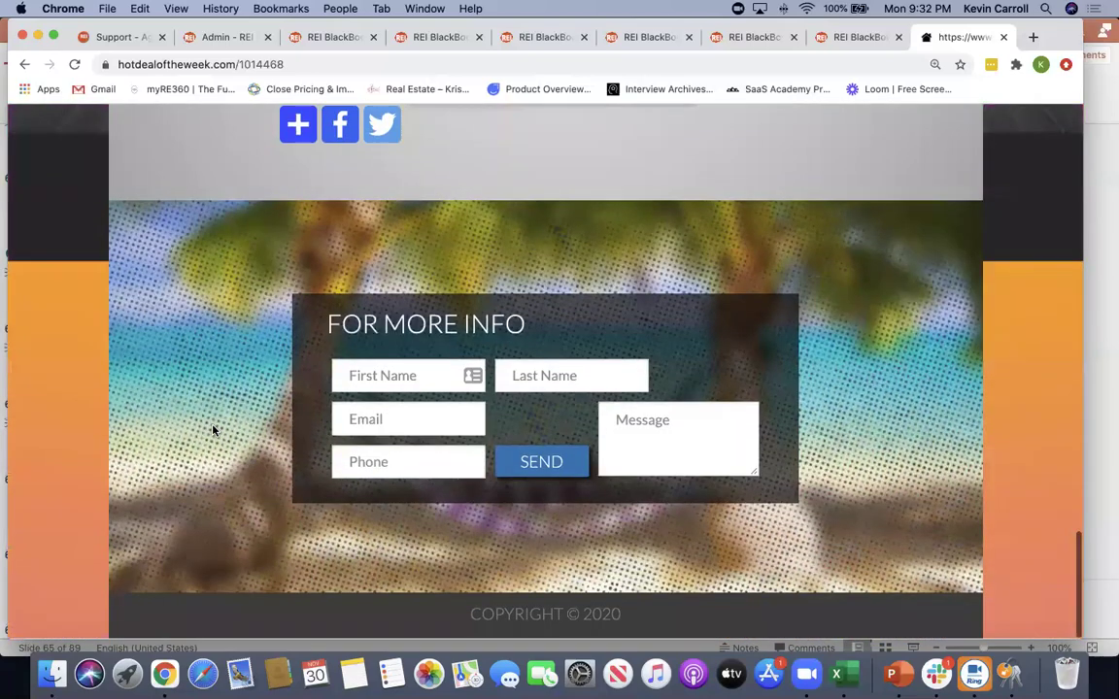
scroll(214, 431, up, 20)
scroll(388, 408, down, 3)
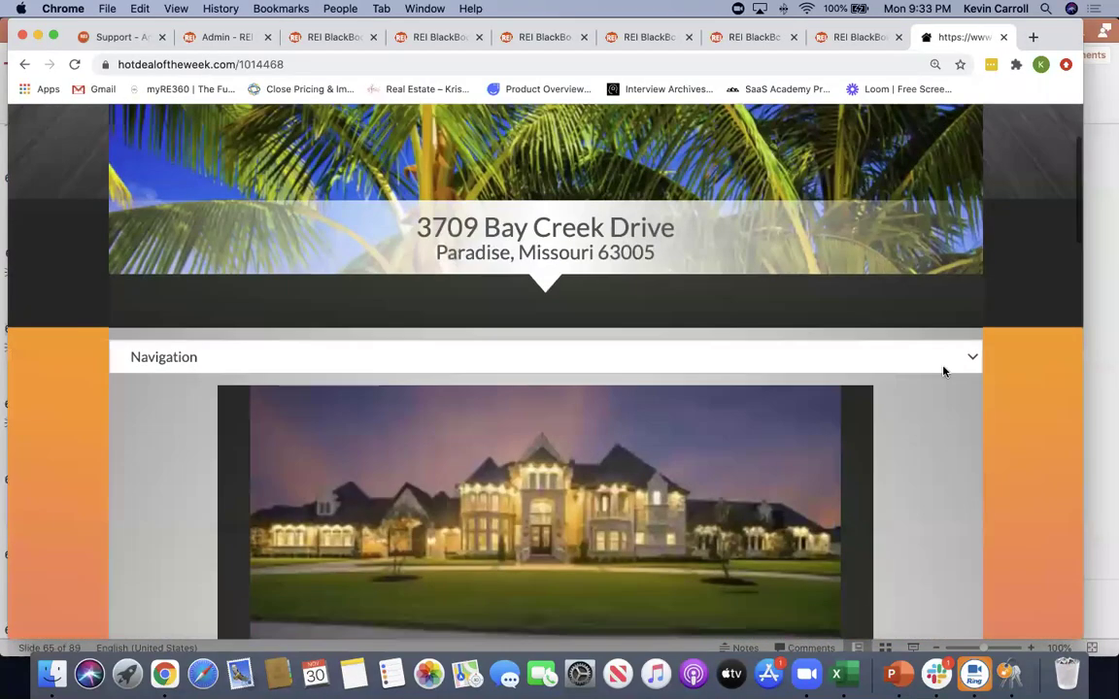
click(968, 359)
click(749, 397)
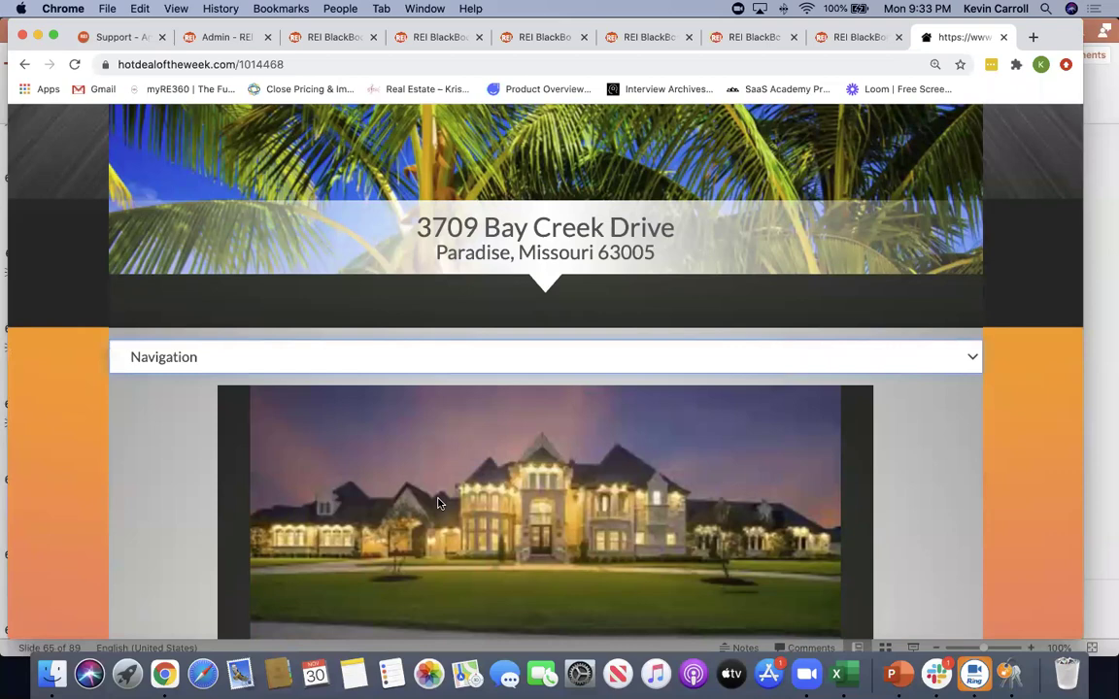
scroll(961, 540, down, 3)
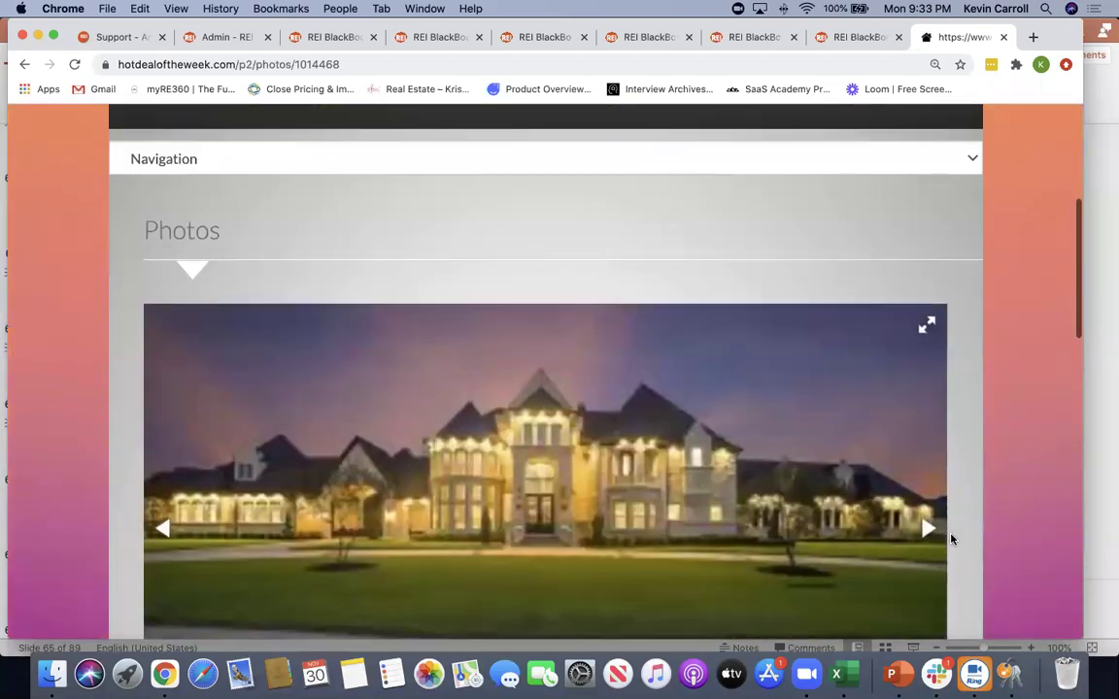
click(929, 530)
click(929, 531)
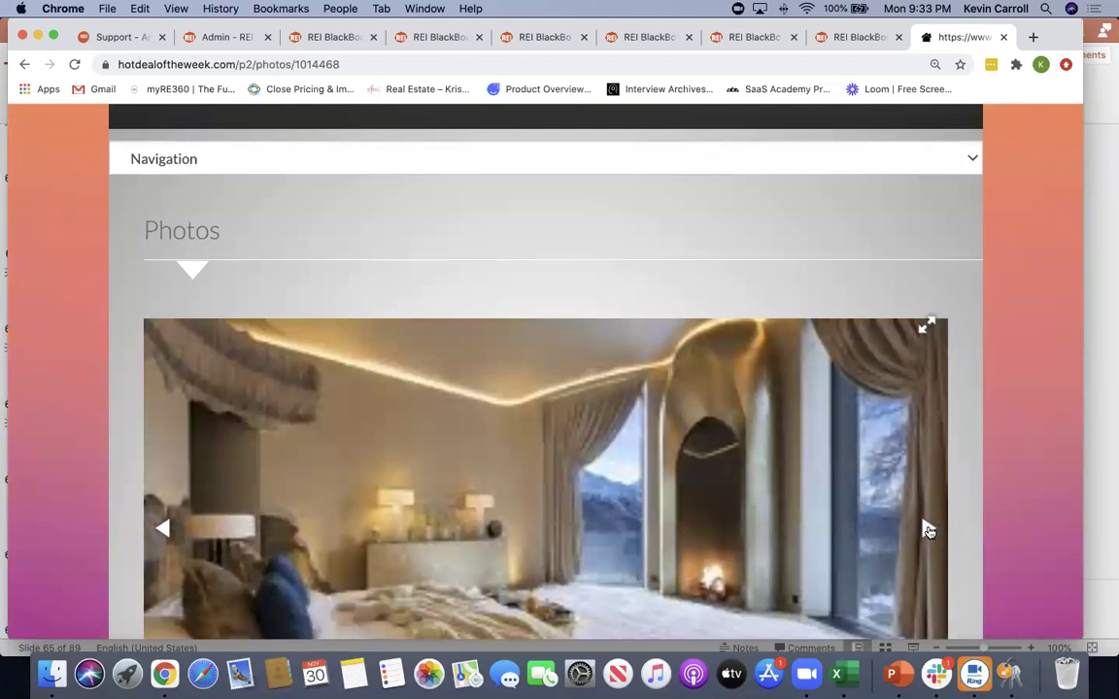
click(929, 530)
click(928, 530)
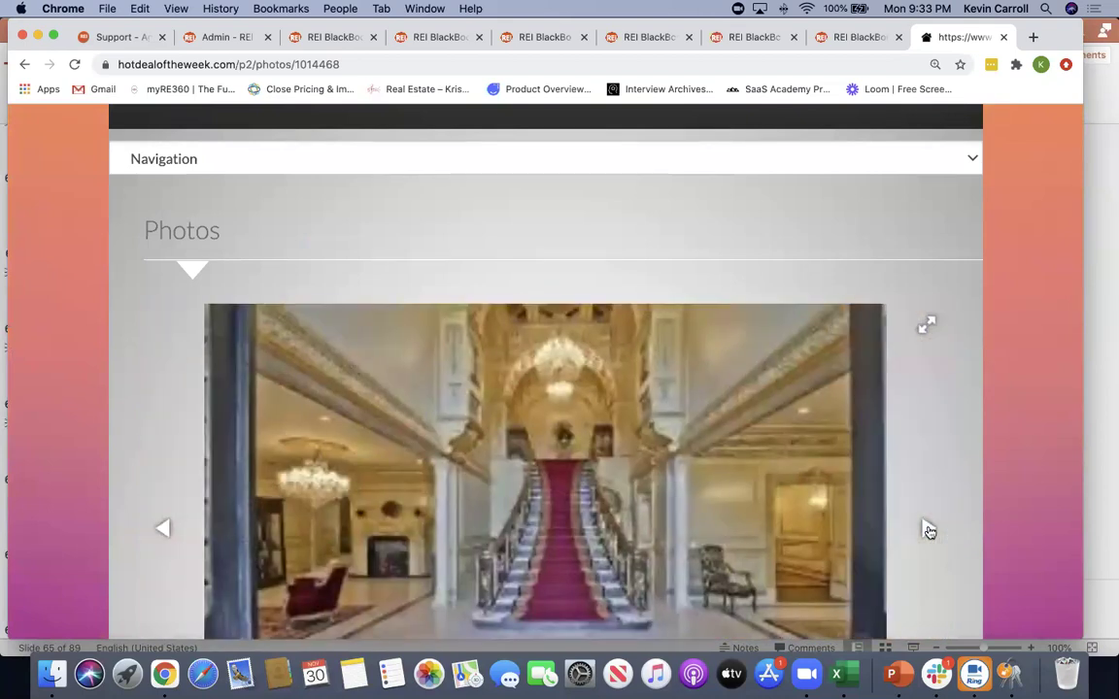
scroll(928, 530, down, 2)
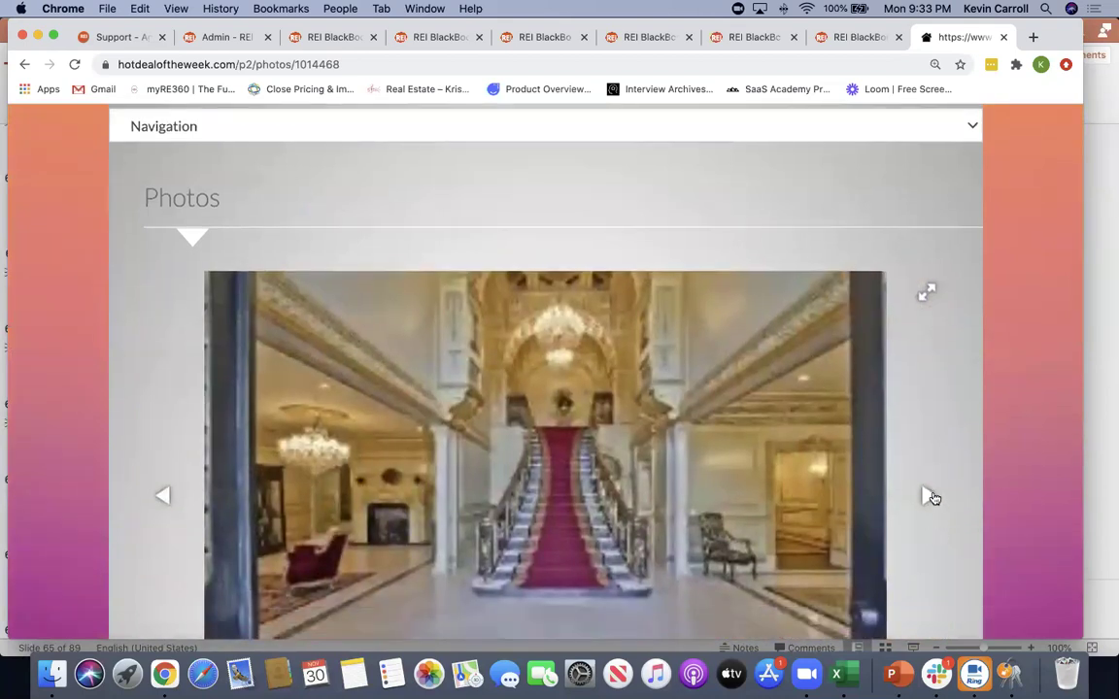
click(929, 494)
scroll(933, 497, down, 3)
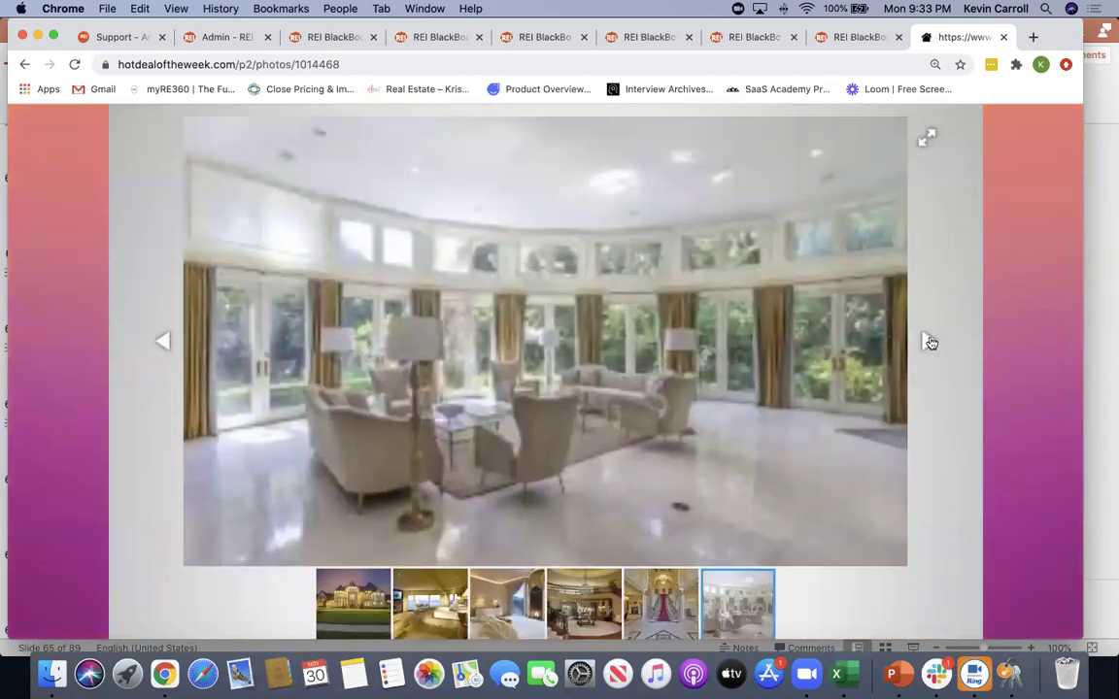
click(928, 341)
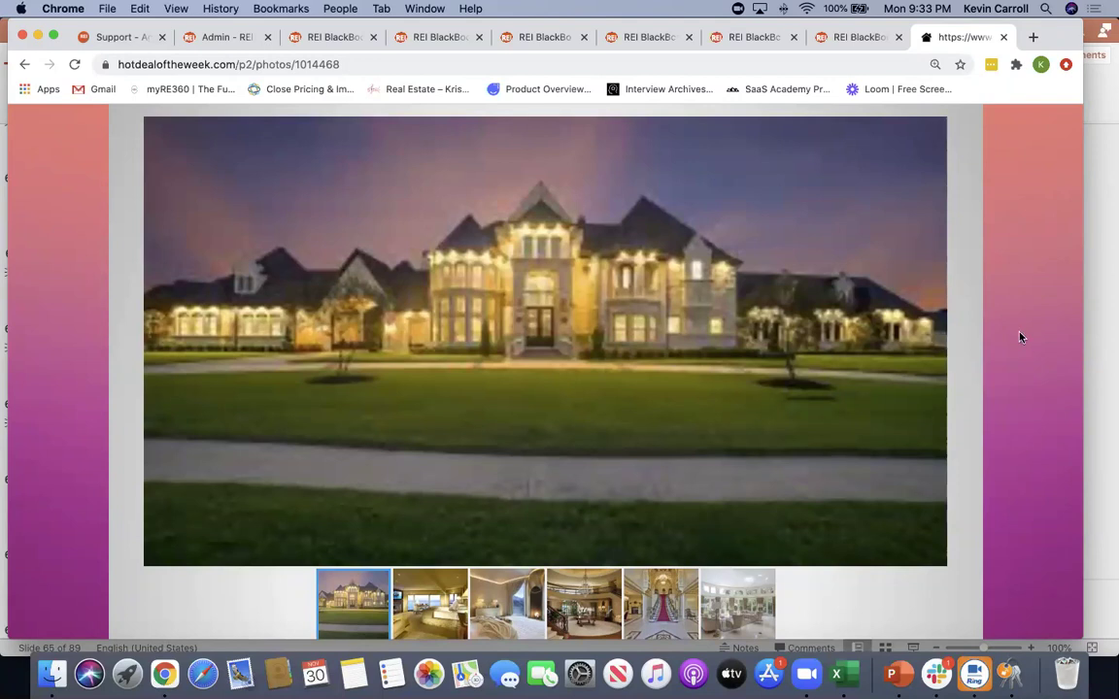
scroll(1018, 335, up, 5)
scroll(1020, 337, up, 5)
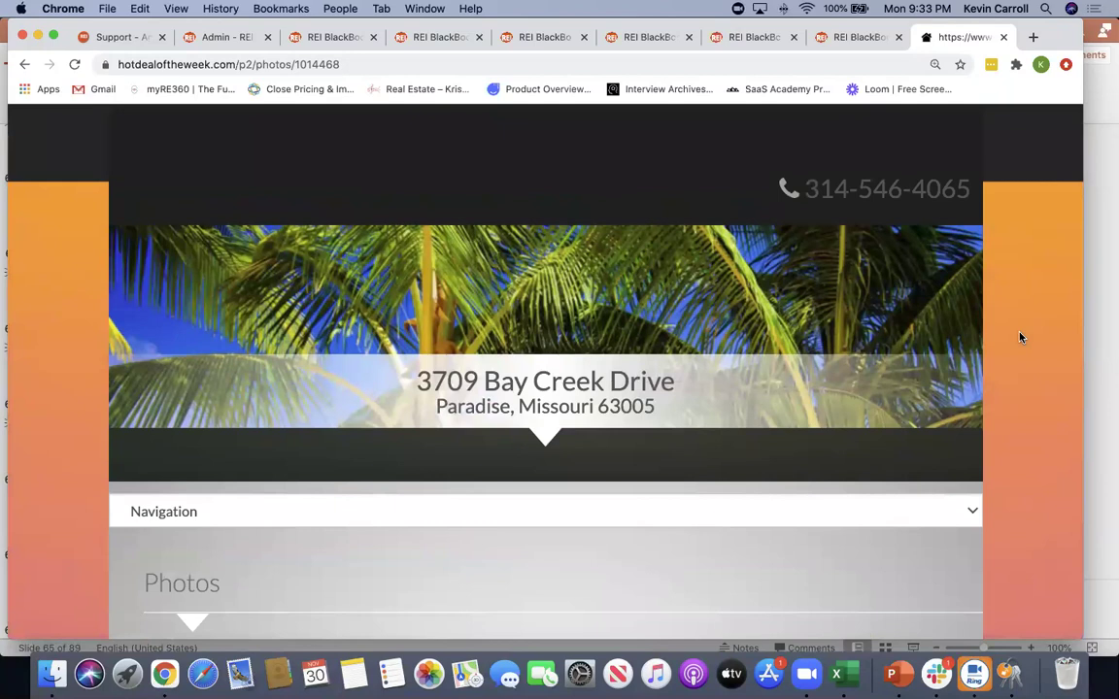
Close the property site and switch the listing's Website Publish to Off
click(1004, 38)
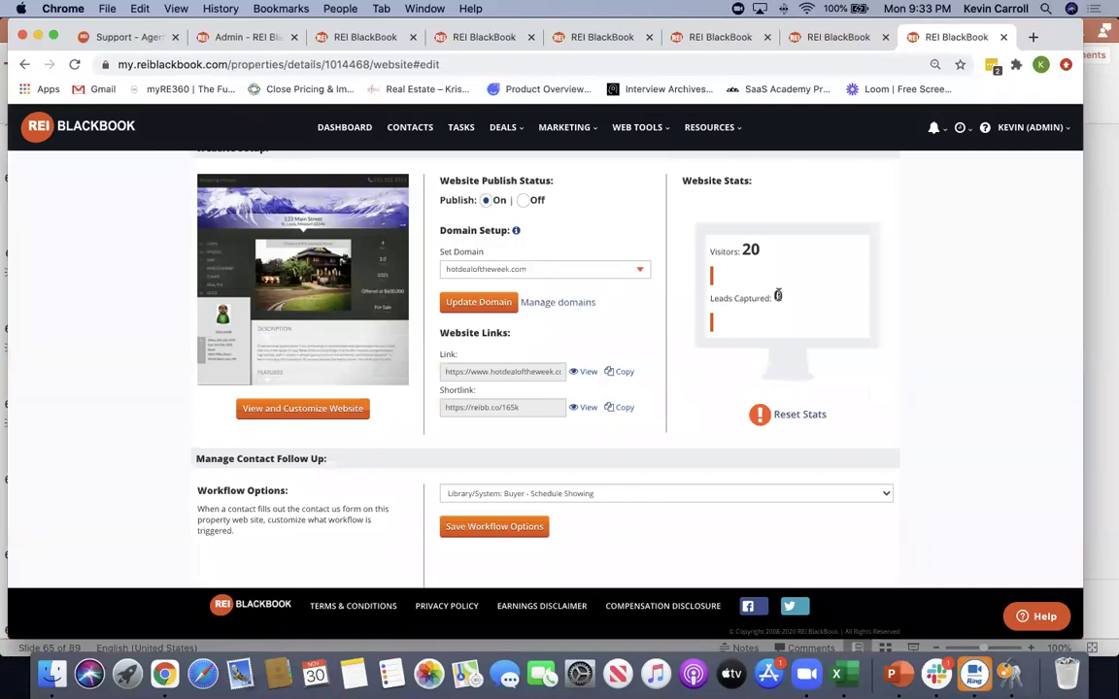
click(525, 200)
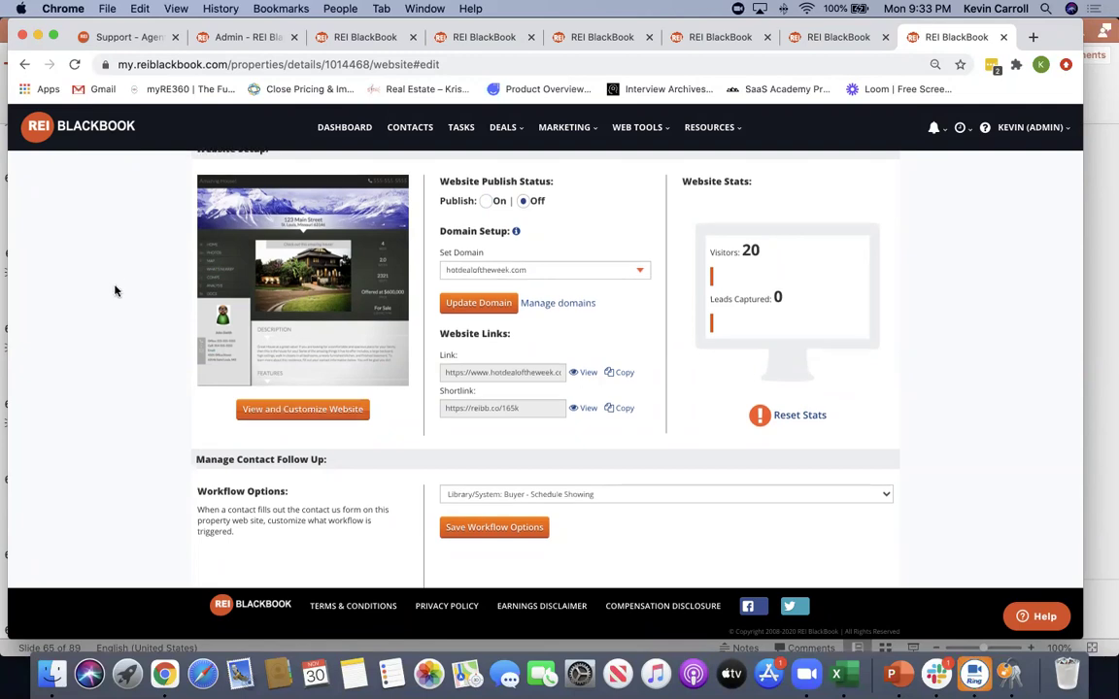
scroll(113, 290, up, 4)
Turn Community, Property Blaster and Featured Website publishing Off, then view the property's flyers
click(291, 268)
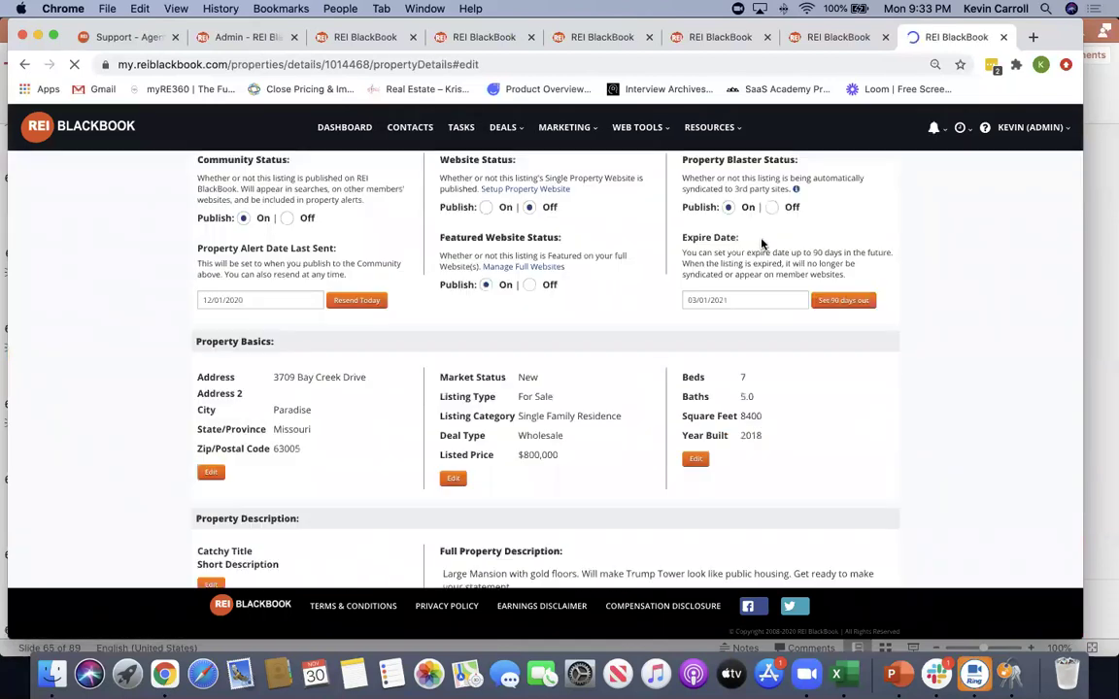
click(771, 206)
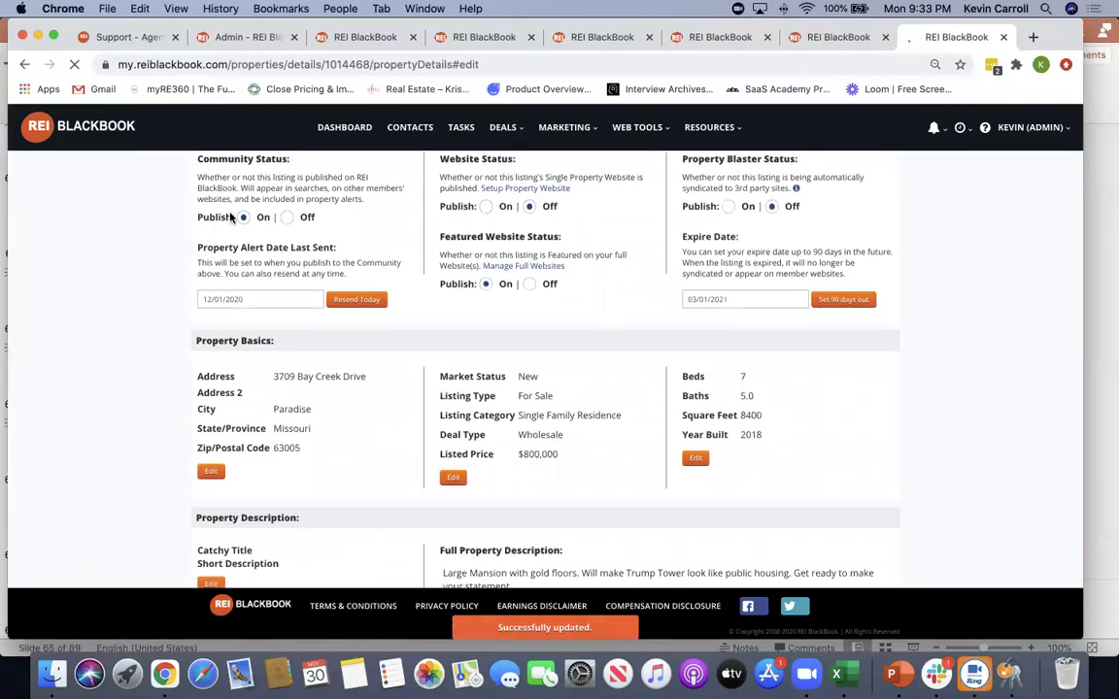
click(288, 217)
click(529, 284)
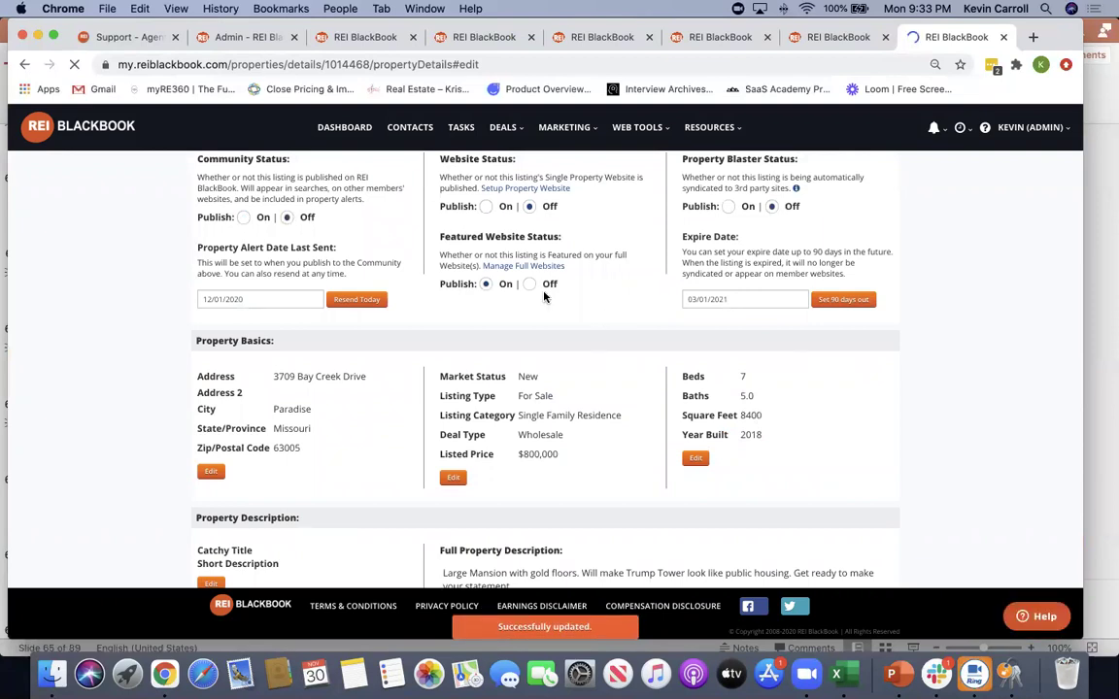
scroll(994, 373, up, 5)
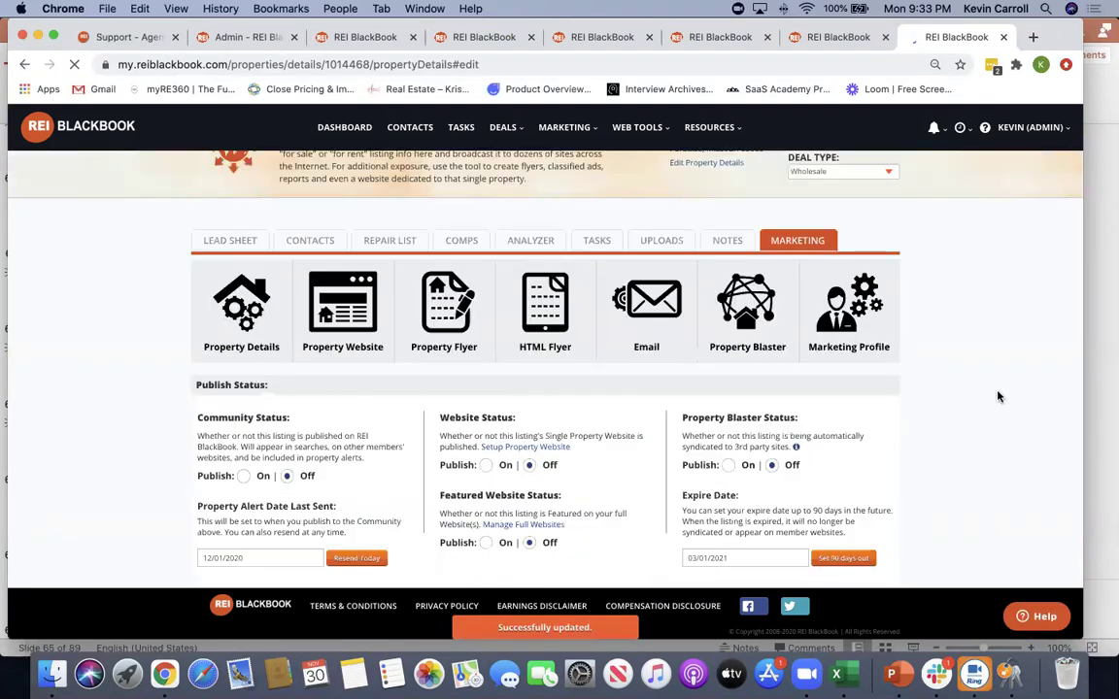
click(444, 340)
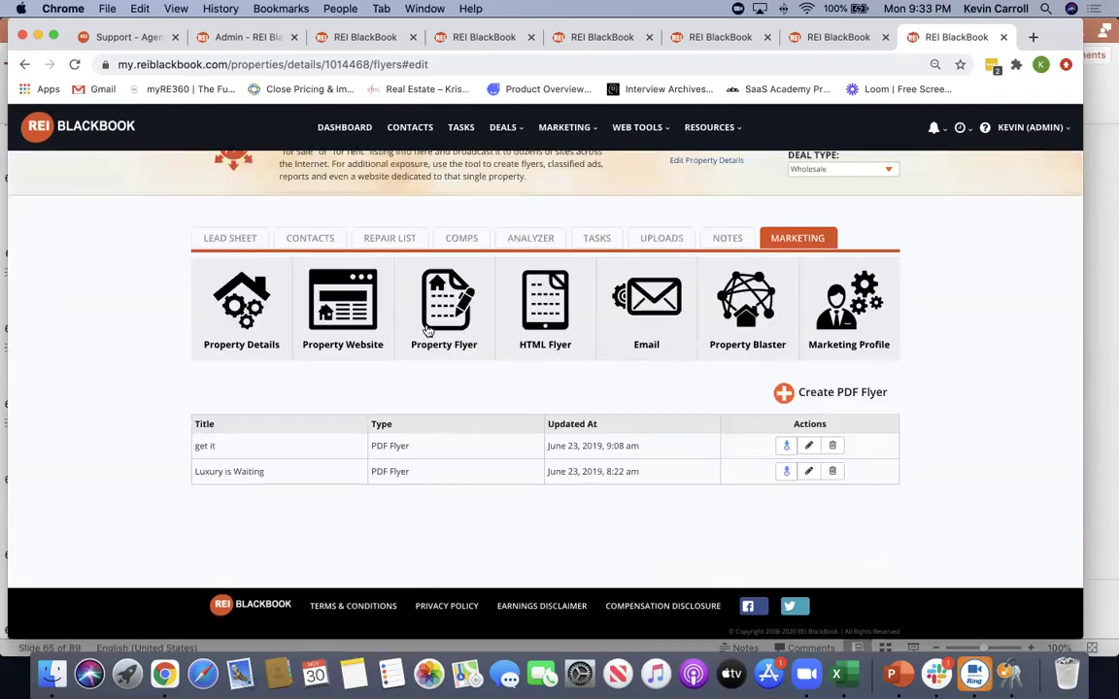
View the property's HTML ad and email template, selecting the first-name merge field in the subject
click(545, 306)
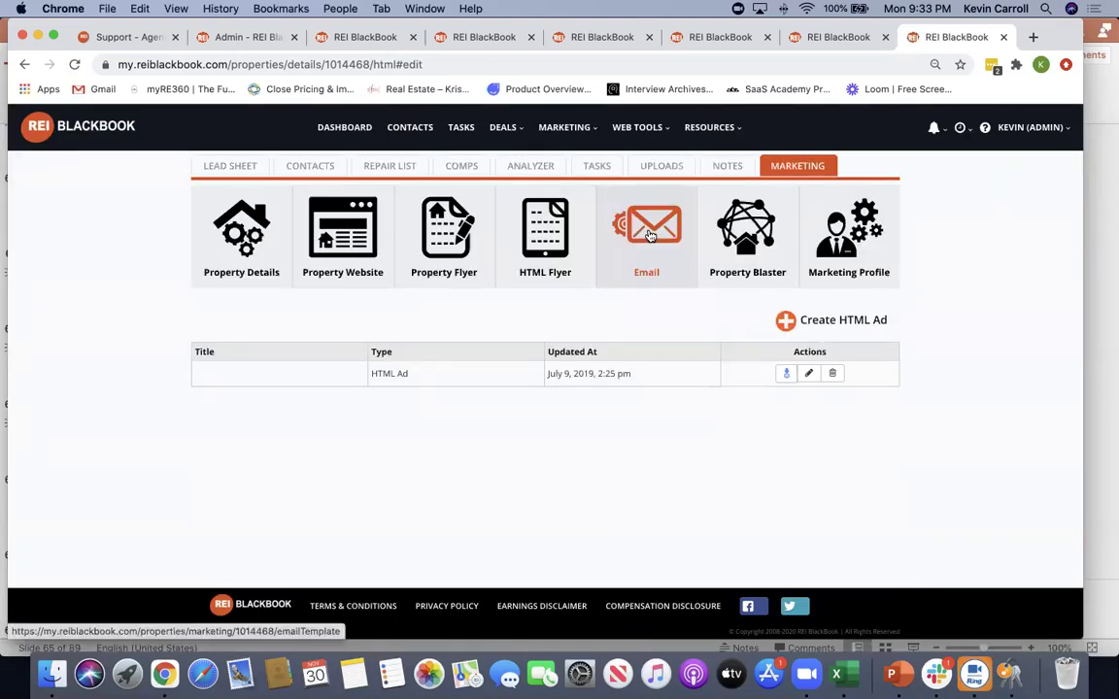
click(649, 235)
scroll(130, 337, down, 3)
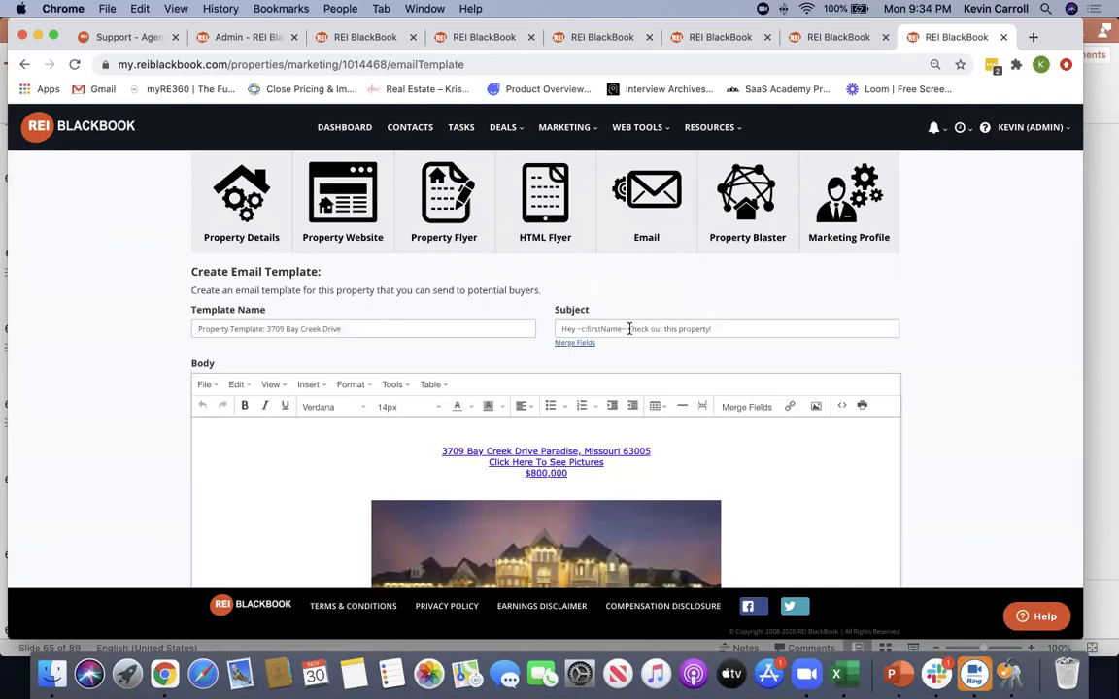
drag(626, 328, 578, 329)
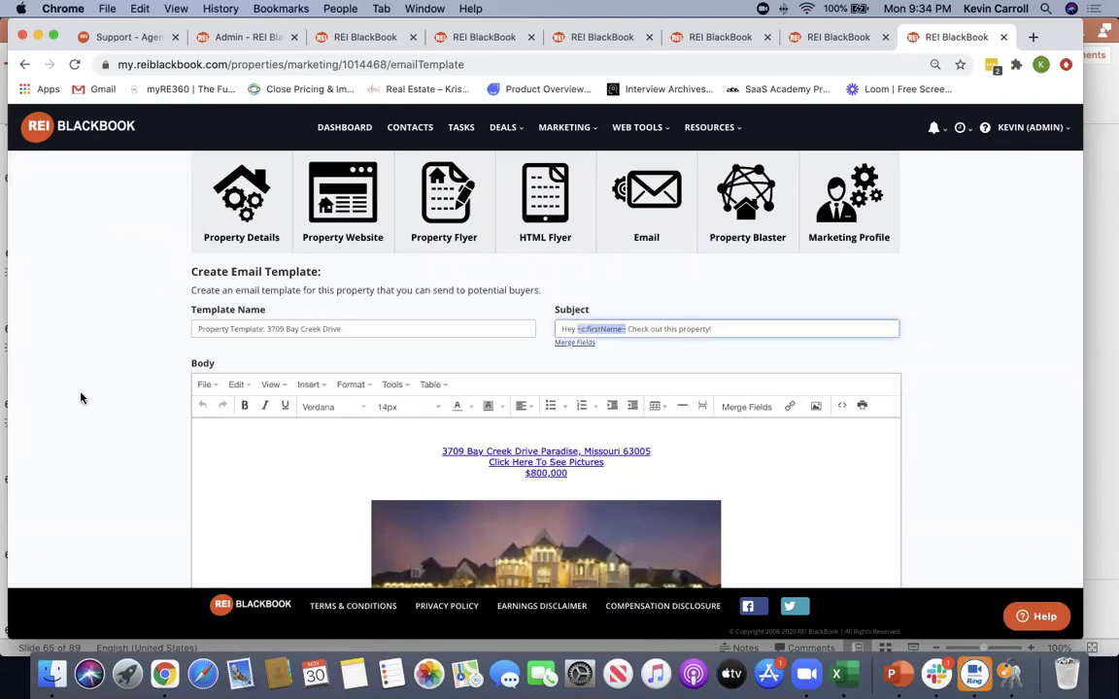
Read through the rest of the email template body, then return to the deal's Lead Sheet
scroll(51, 399, down, 2)
scroll(51, 401, down, 2)
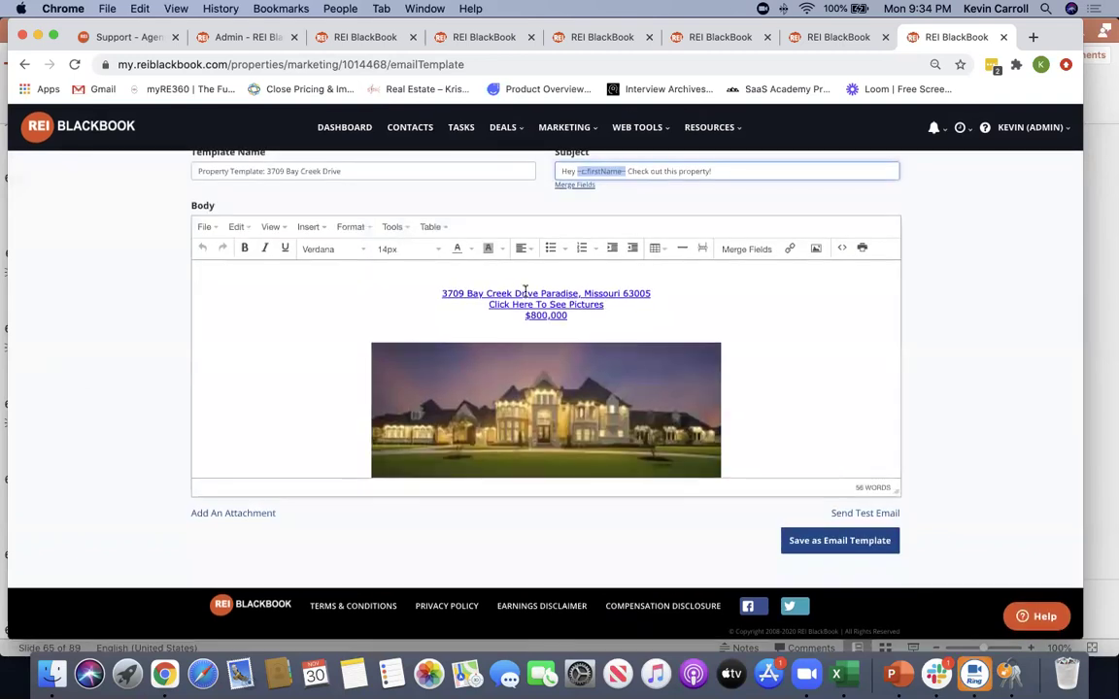
scroll(719, 445, down, 4)
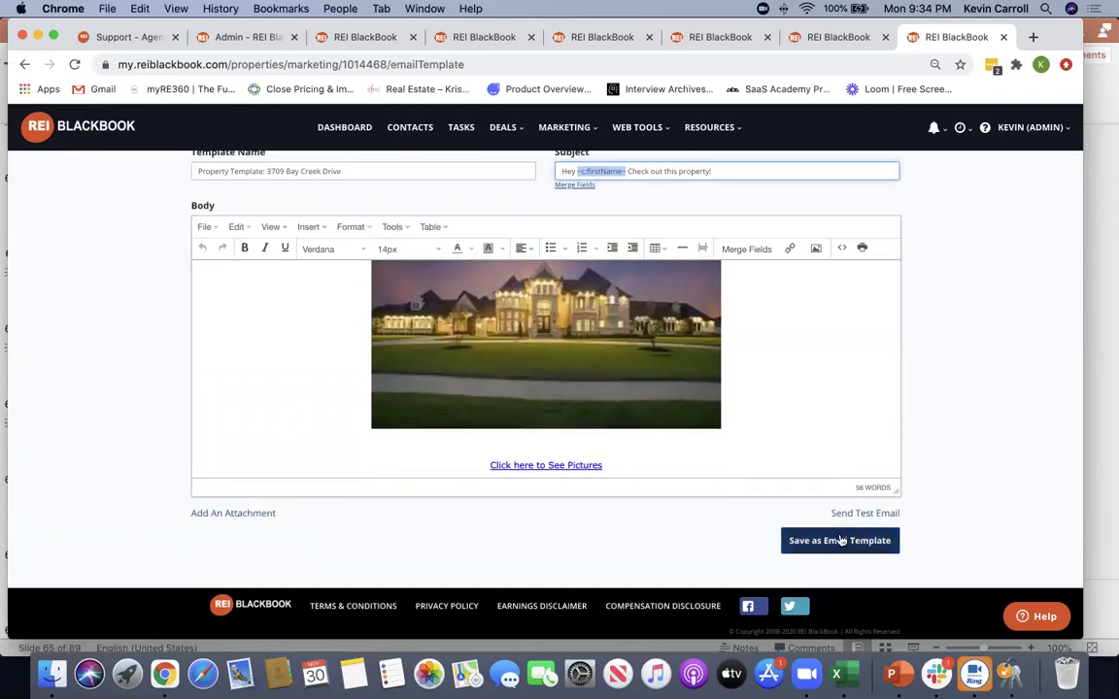
scroll(422, 393, down, 3)
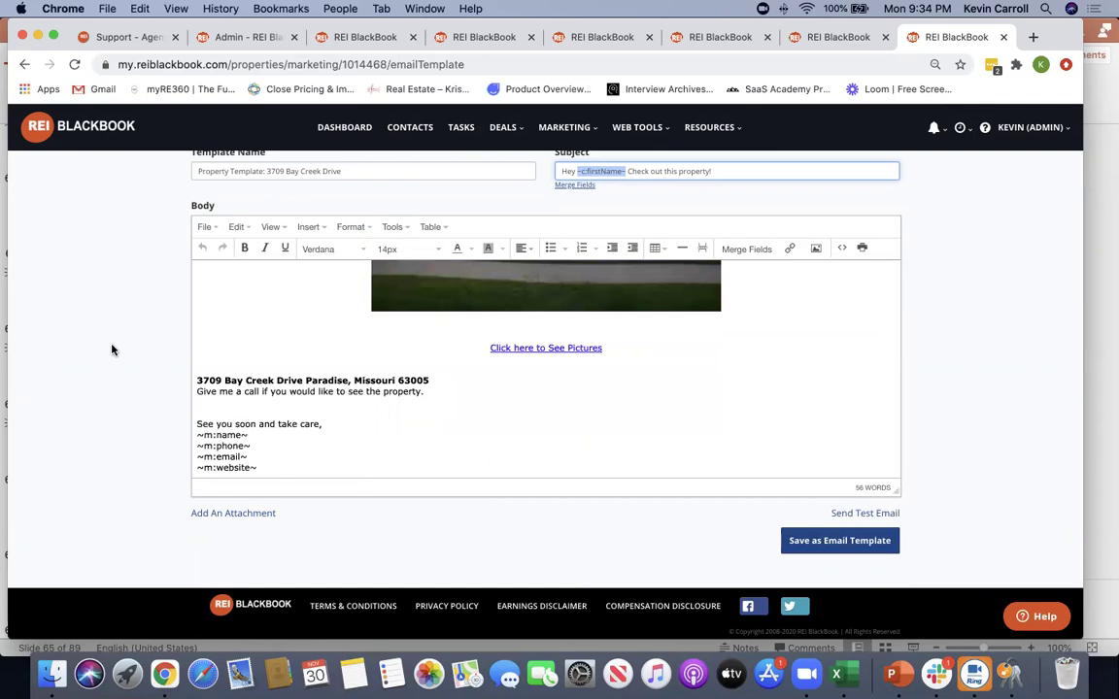
scroll(112, 350, up, 5)
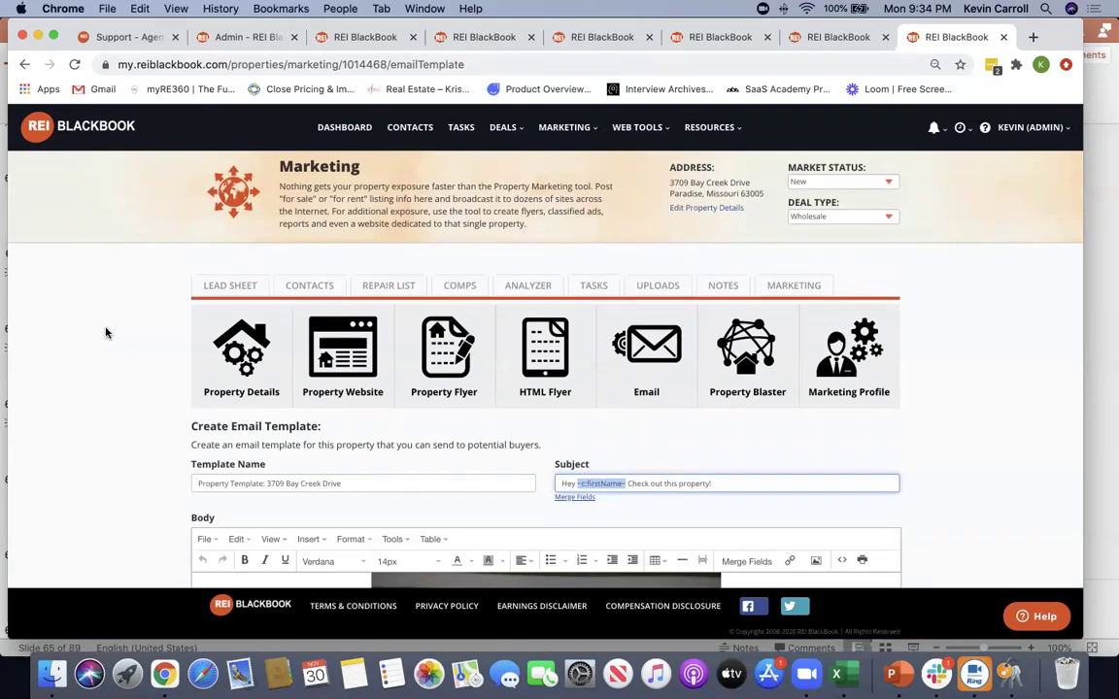
click(105, 337)
click(218, 284)
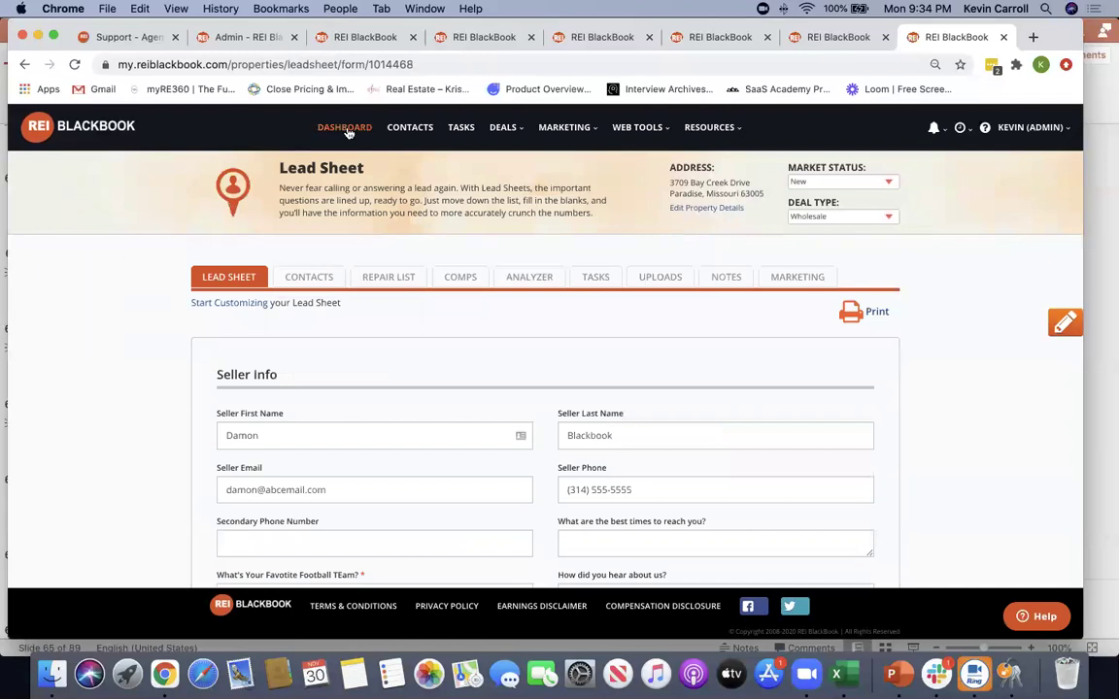
Visit the dashboard, then bring back the PowerPoint deck at slide 65, 'THE TOOLS YOU NEED', on Slide Show
click(354, 126)
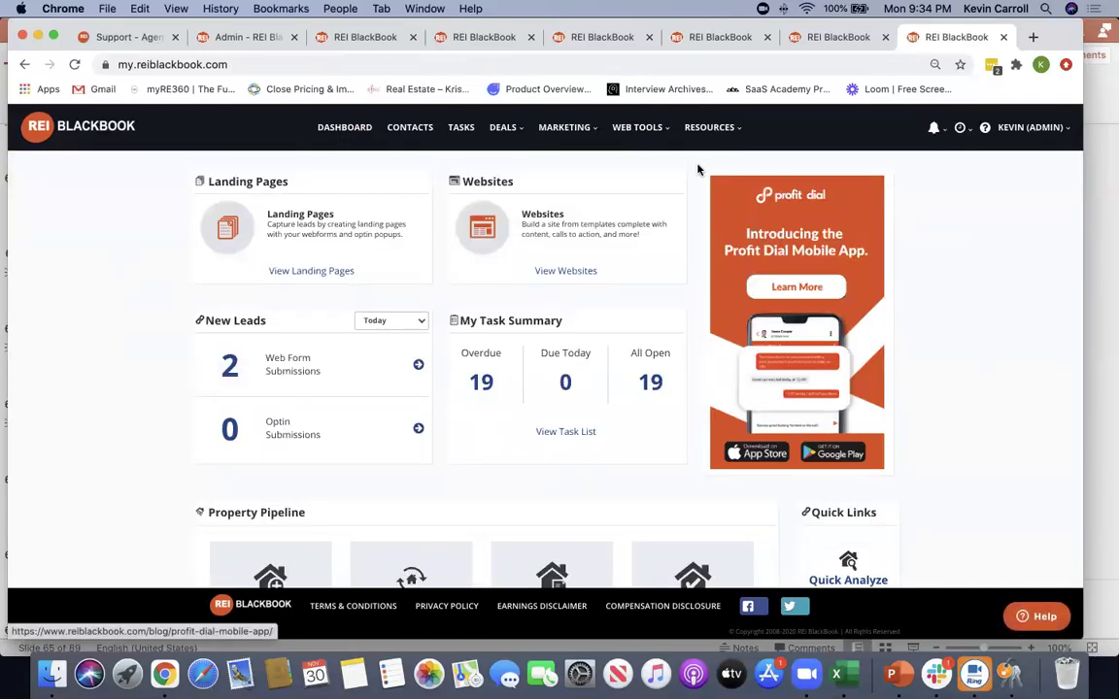
key(super+a)
click(925, 225)
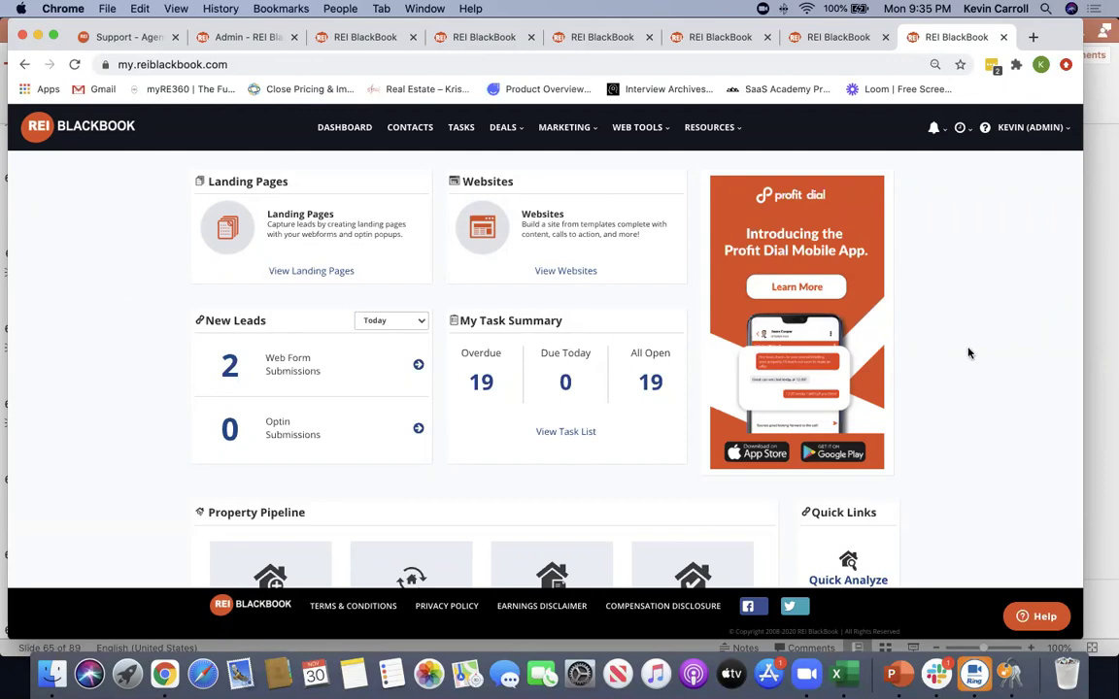
click(1100, 316)
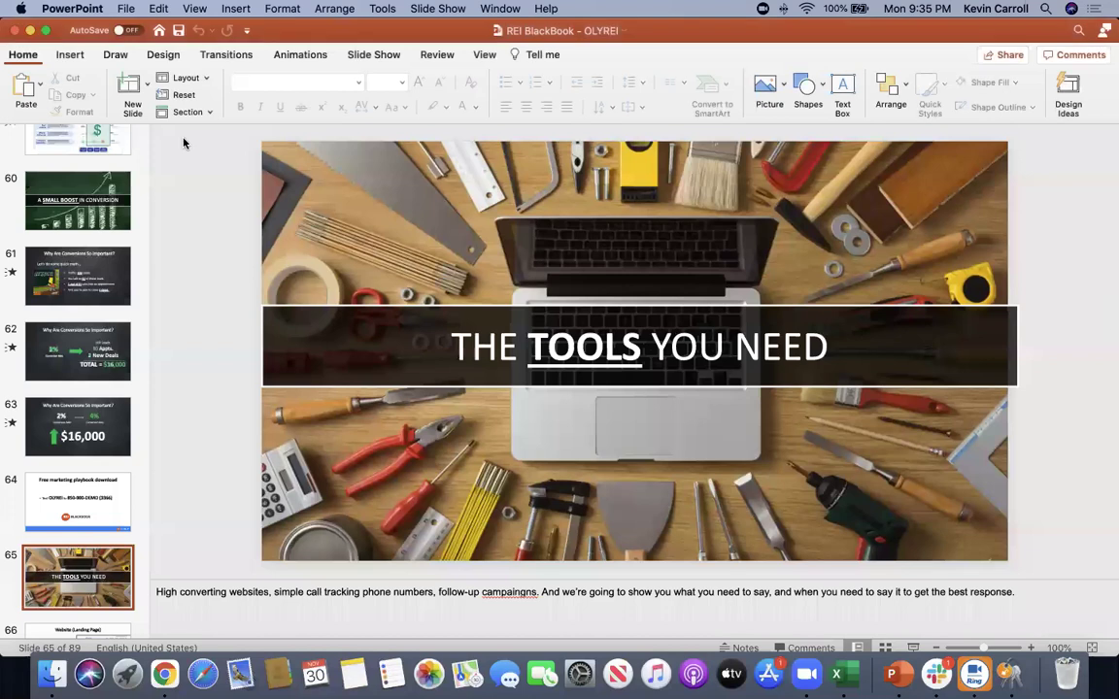
click(373, 55)
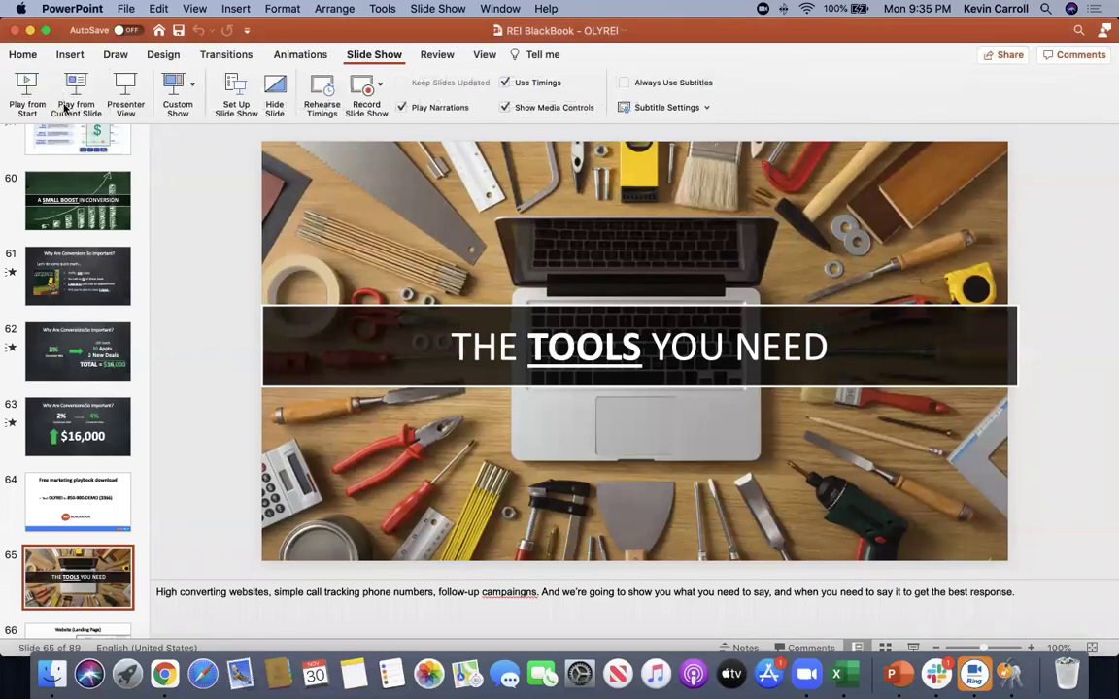
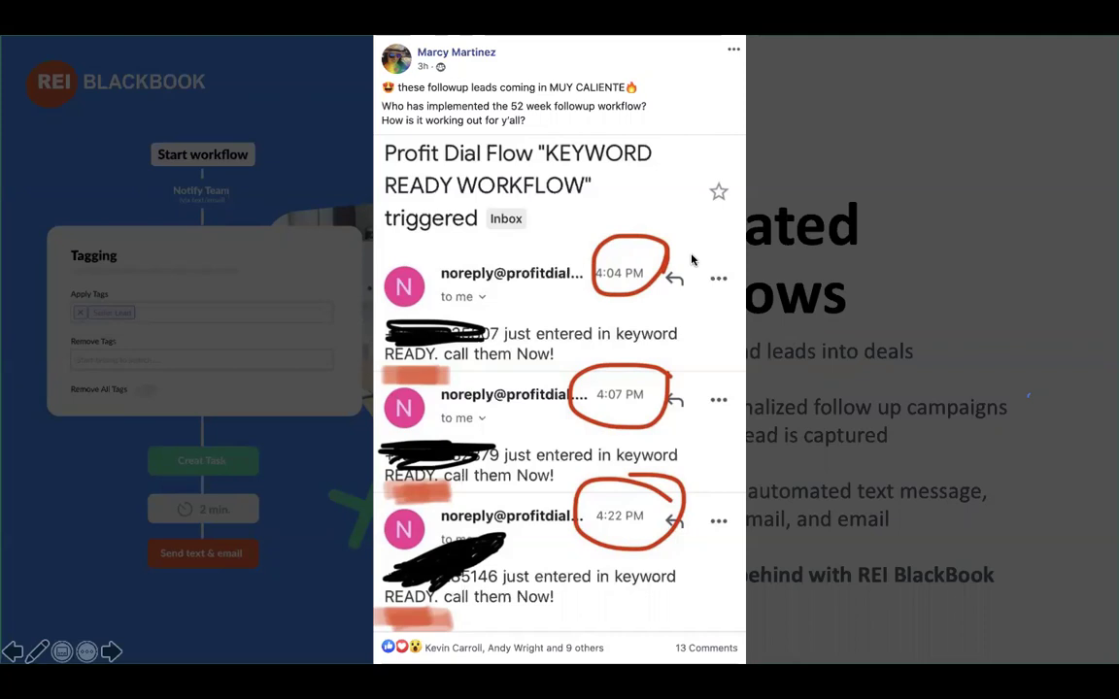
Advance through the last testimonial slides and exit the slideshow to slide 84 of 89
click(745, 276)
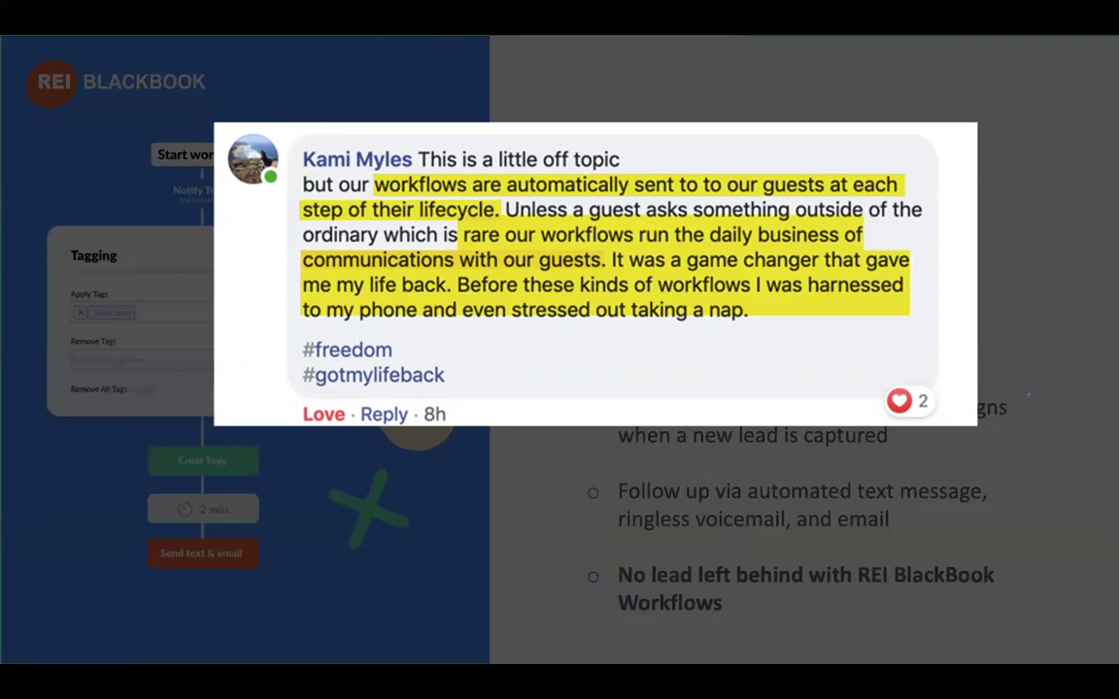
click(782, 486)
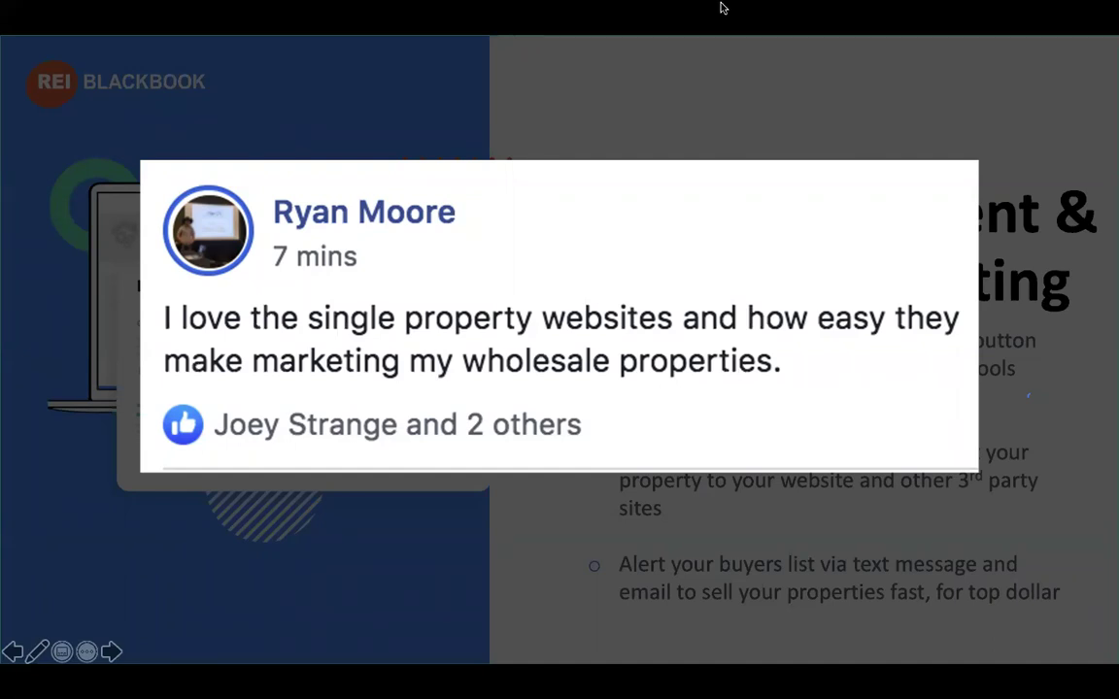
key(Escape)
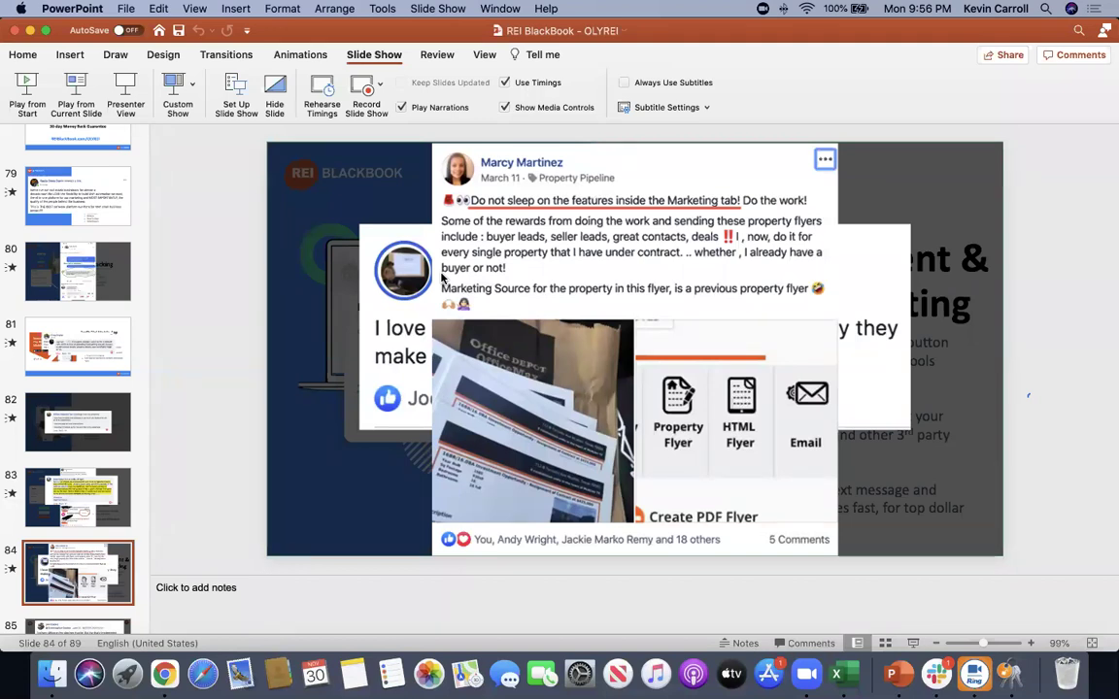
In Chrome, go to My Team via the KEVIN (ADMIN) menu and open the third member's profile
click(165, 676)
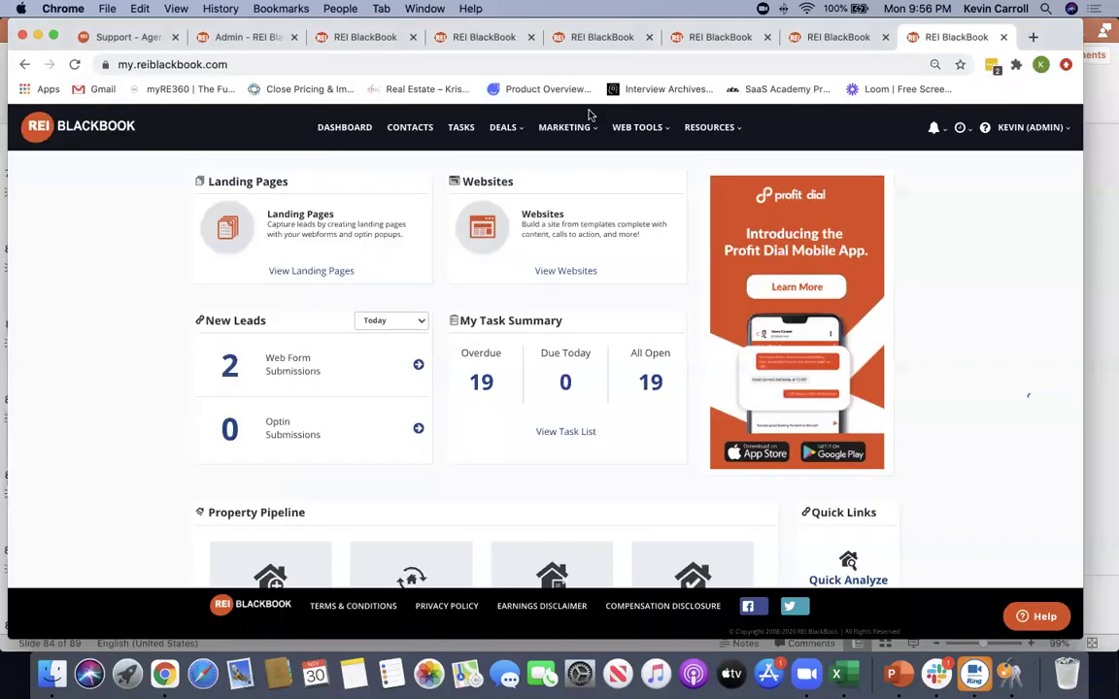
click(1032, 127)
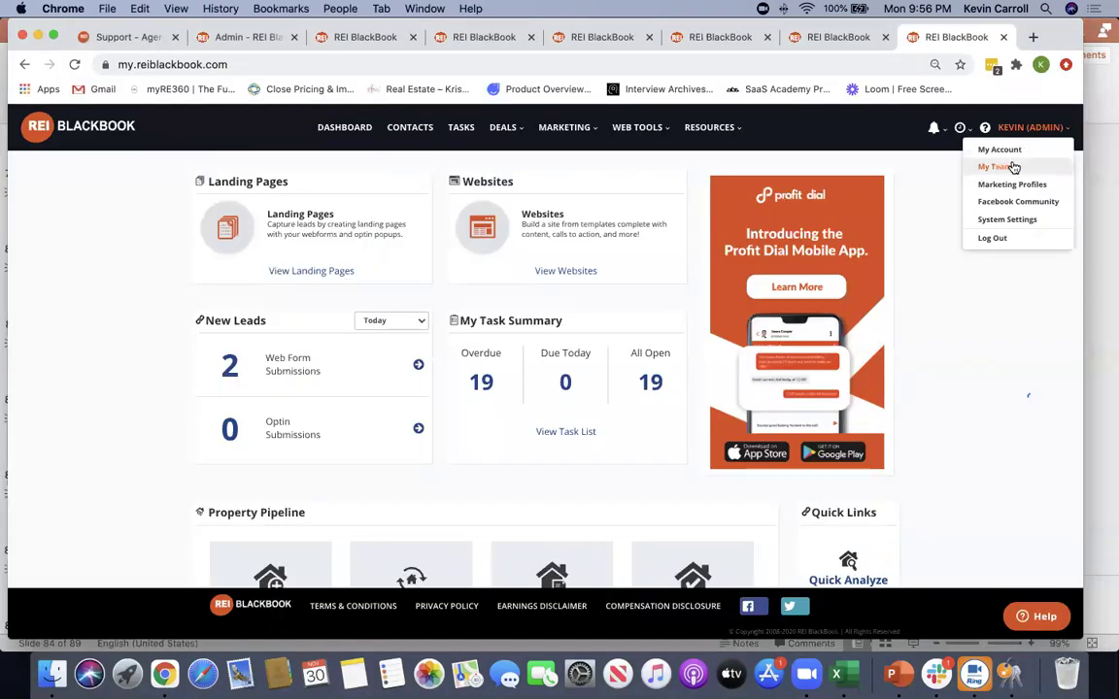
click(1013, 167)
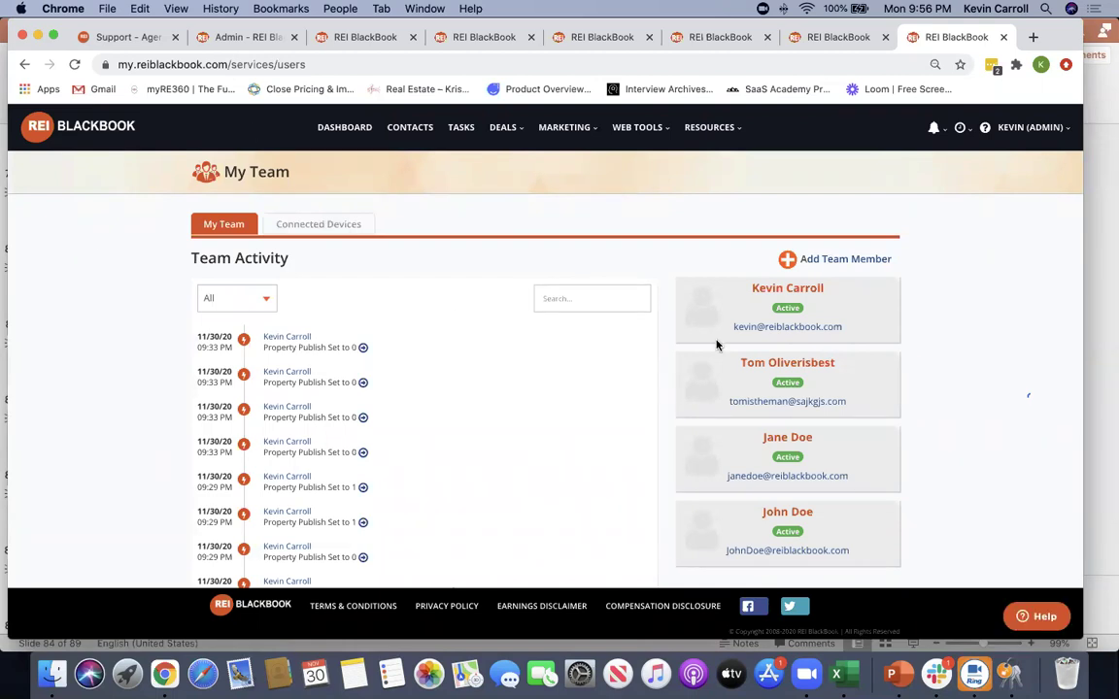
click(841, 448)
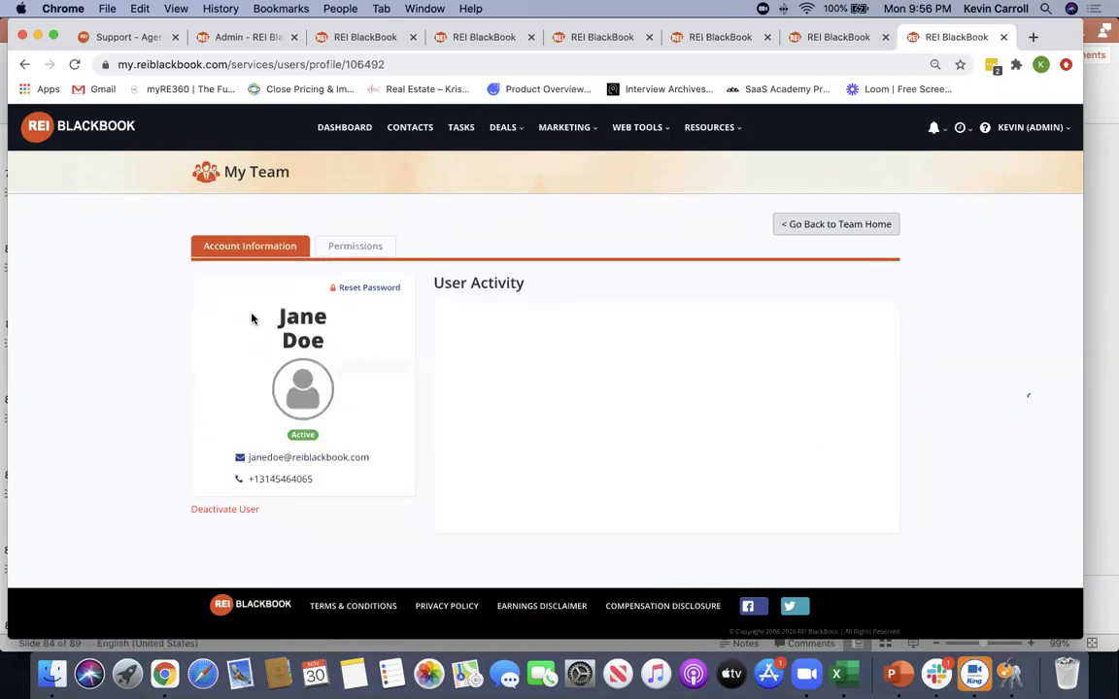
On the member's Permissions tab, deny Domain Manager and Team Permissions, and toggle contact delete and edit rights
click(349, 251)
scroll(152, 334, down, 4)
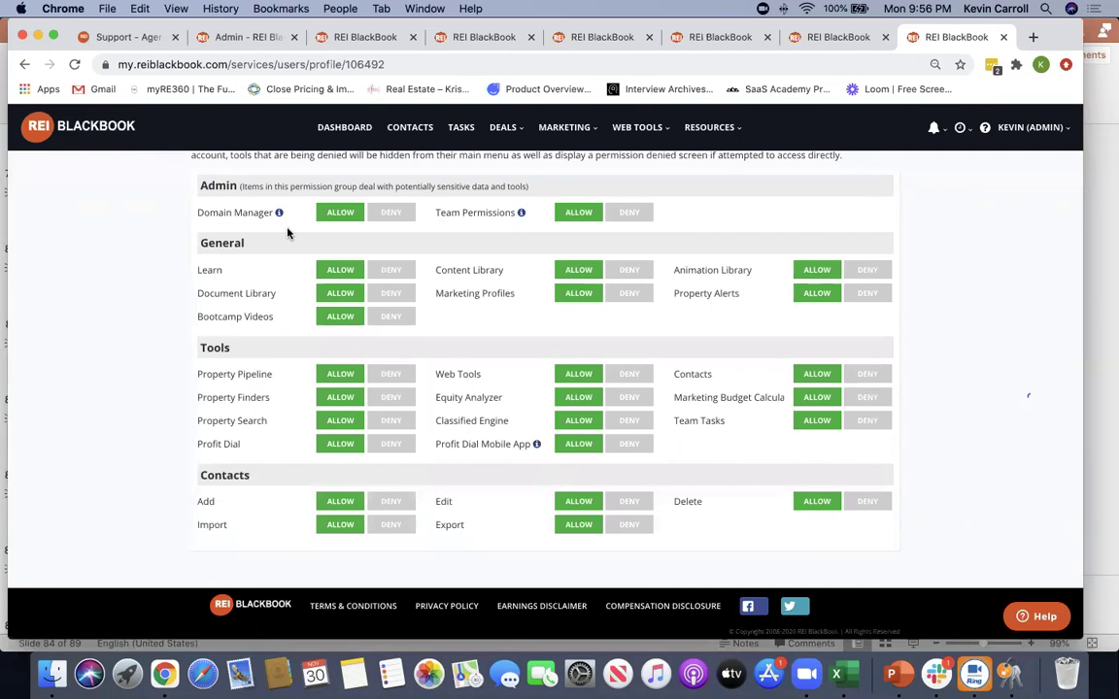
click(392, 214)
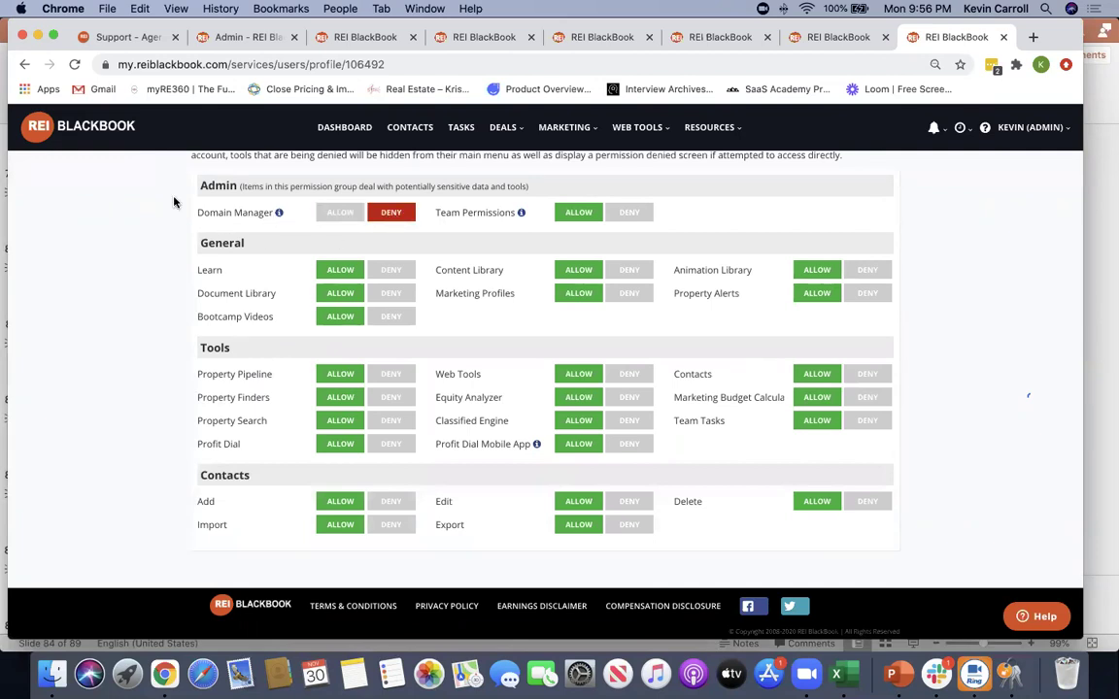
click(630, 213)
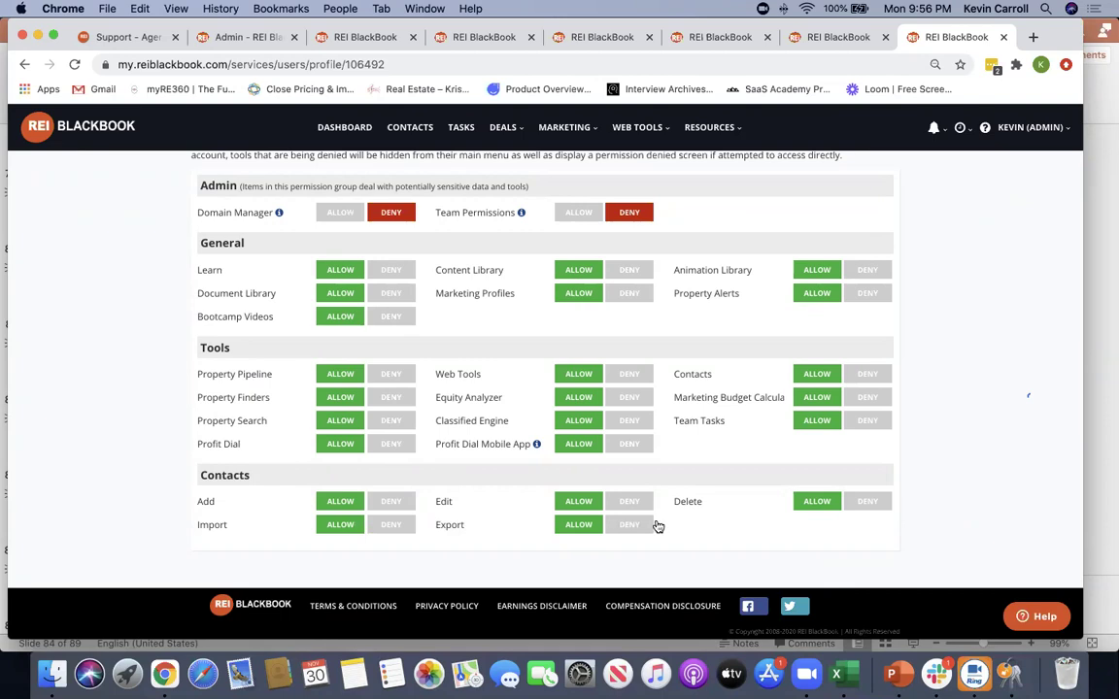
click(858, 502)
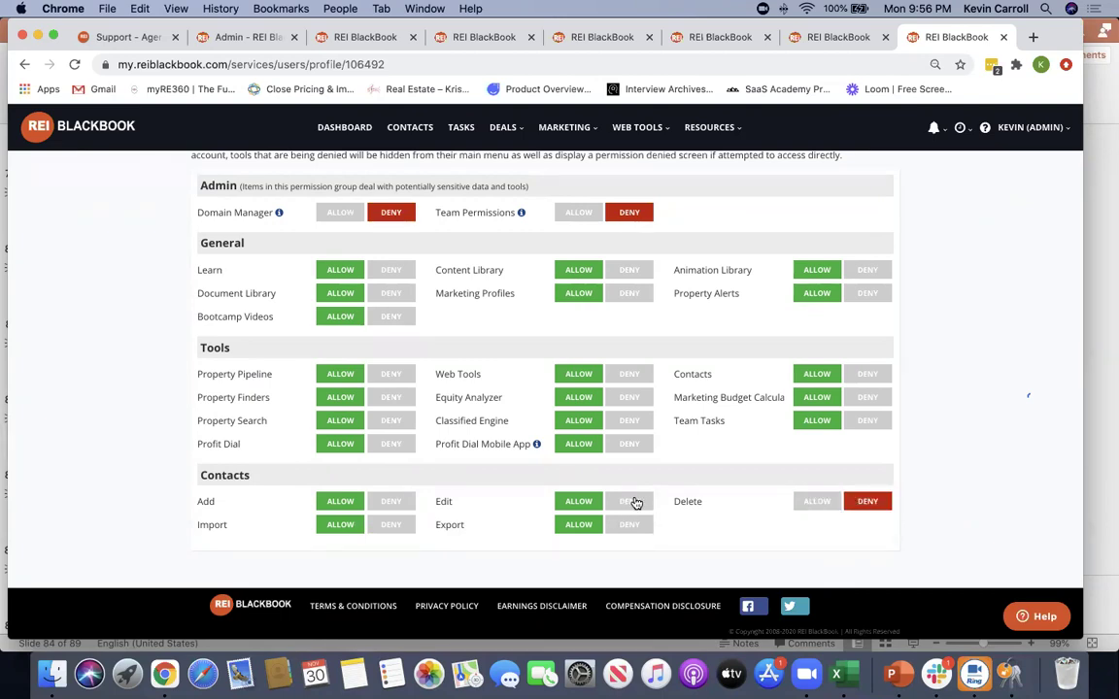
click(629, 502)
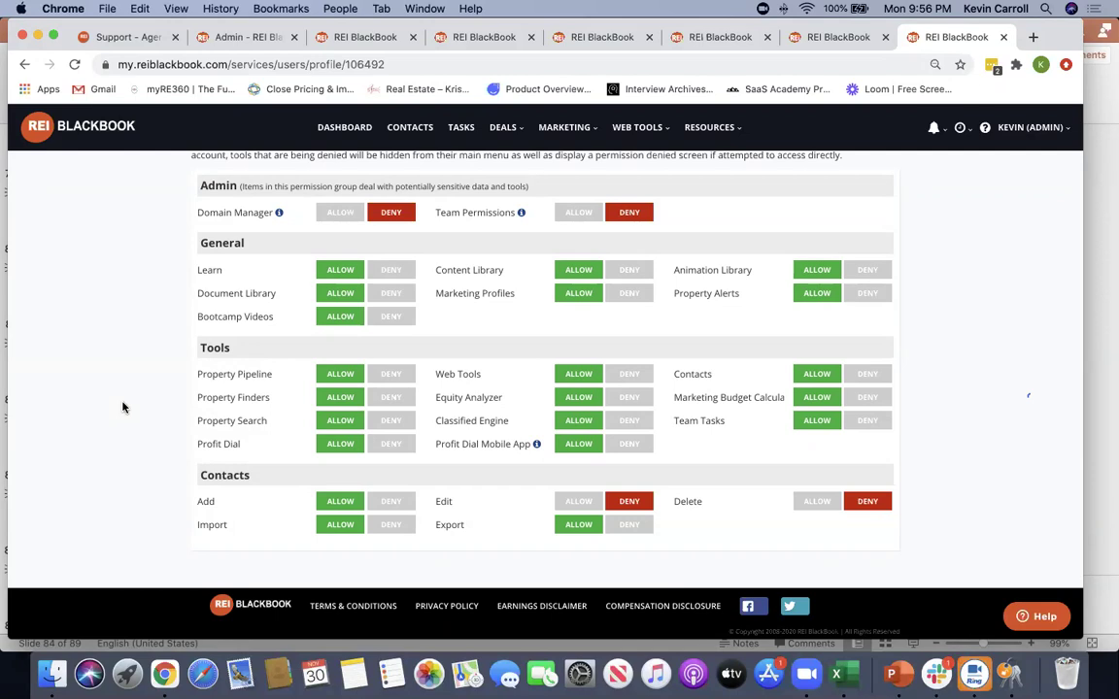
Check the member's Account Information, then go back to Team Home
scroll(122, 407, up, 3)
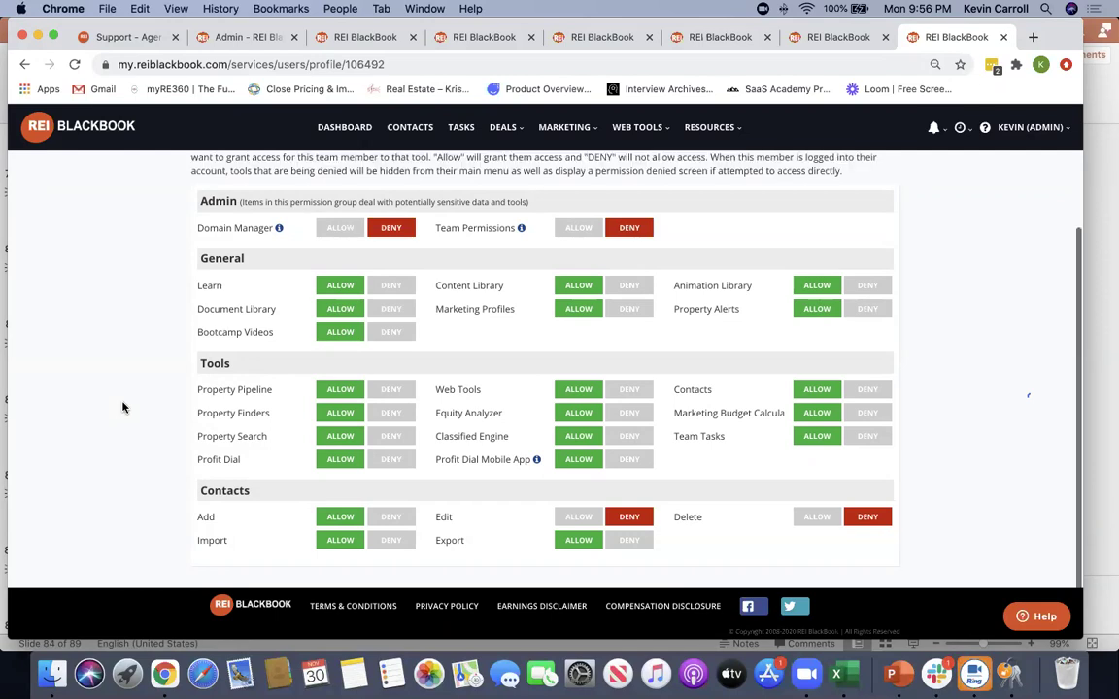
scroll(122, 407, up, 3)
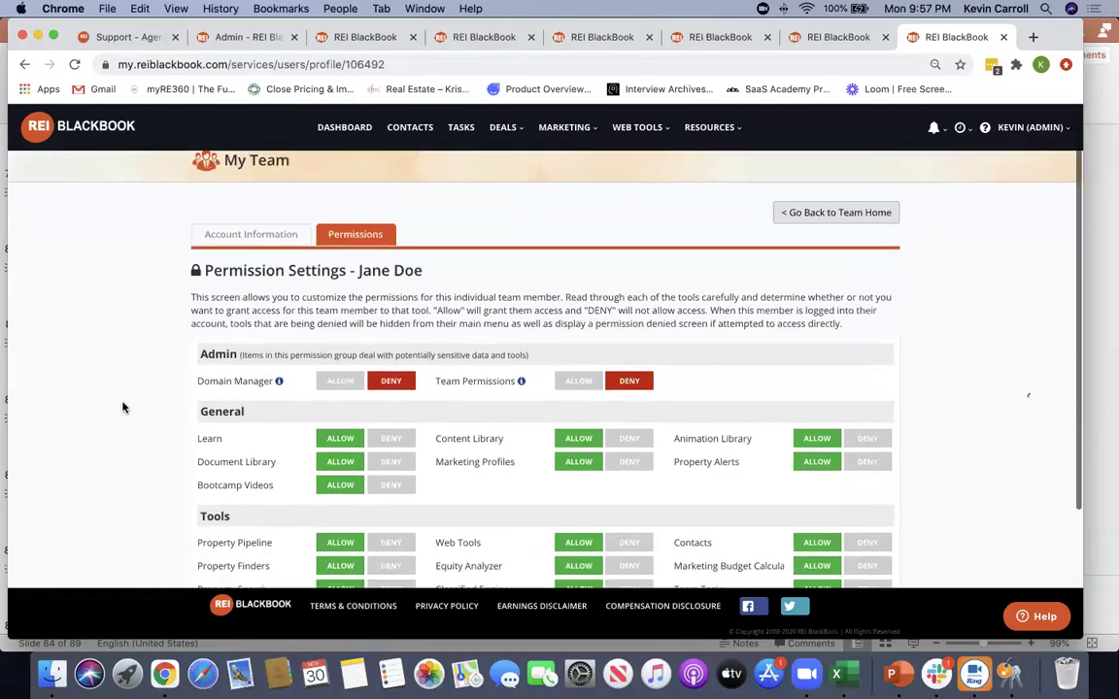
click(244, 247)
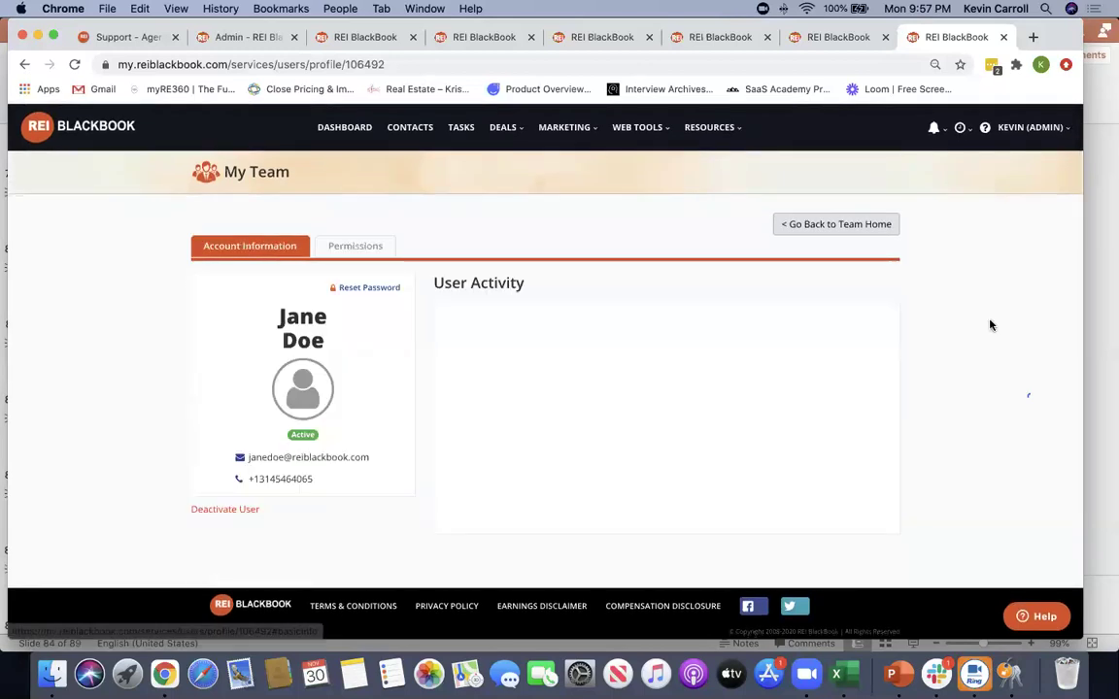
click(817, 226)
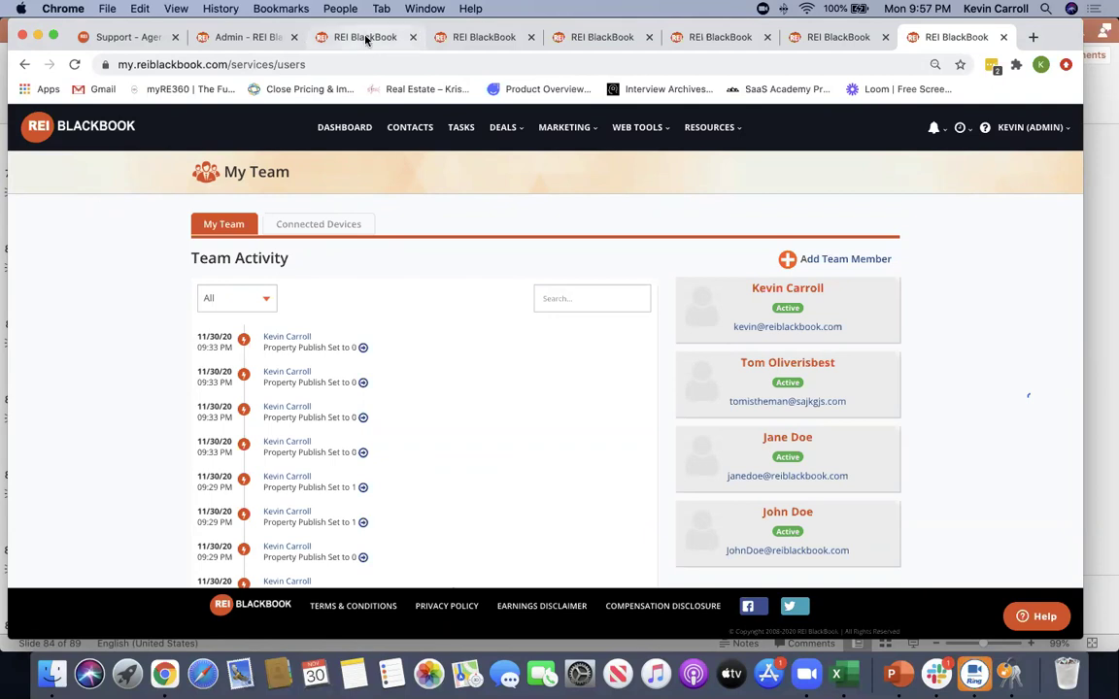
Open System Settings from the KEVIN (ADMIN) dropdown on the dashboard tab
click(330, 37)
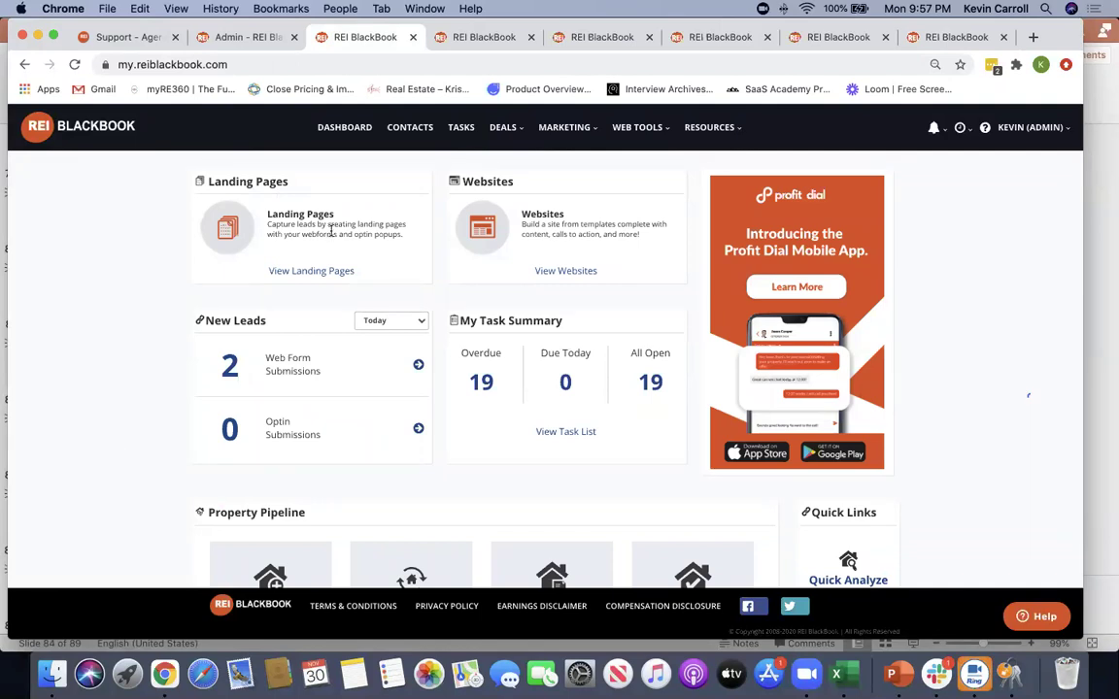
click(1015, 136)
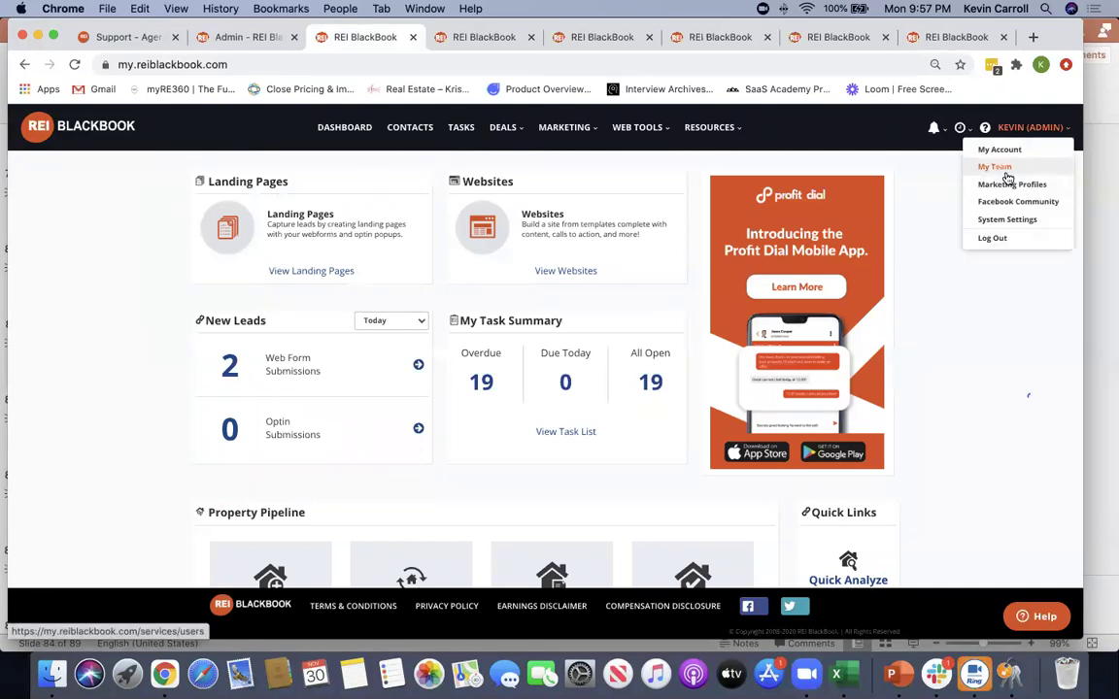
click(1007, 218)
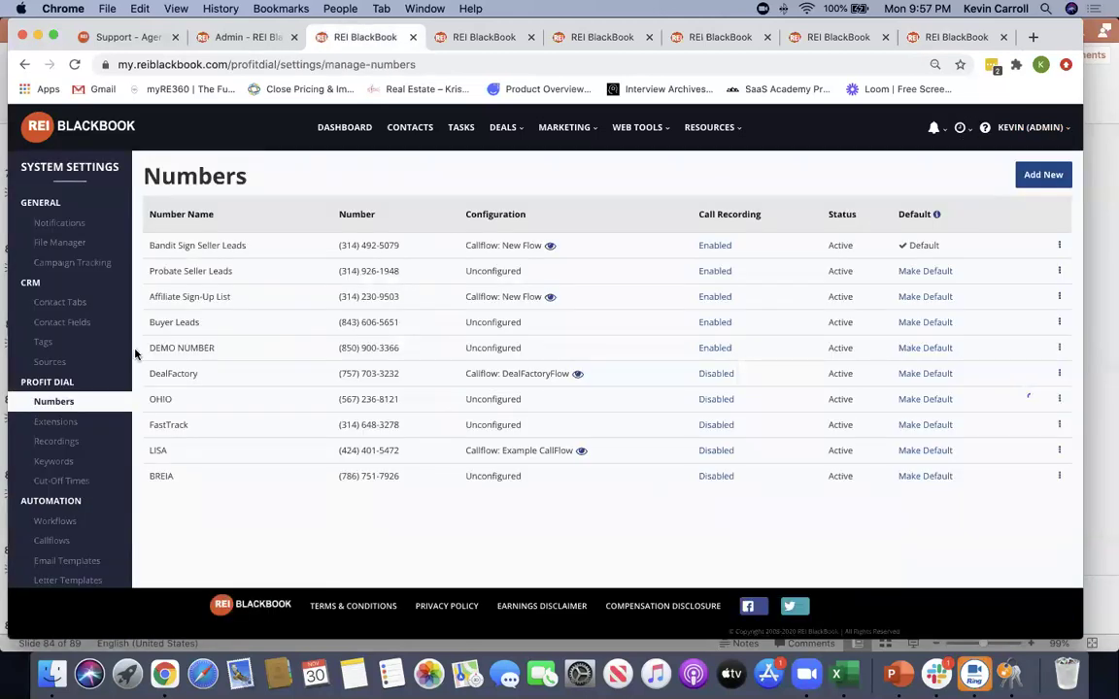
Under Contact Tabs, edit the Leasing2Buy tab to reach its customization page
click(85, 302)
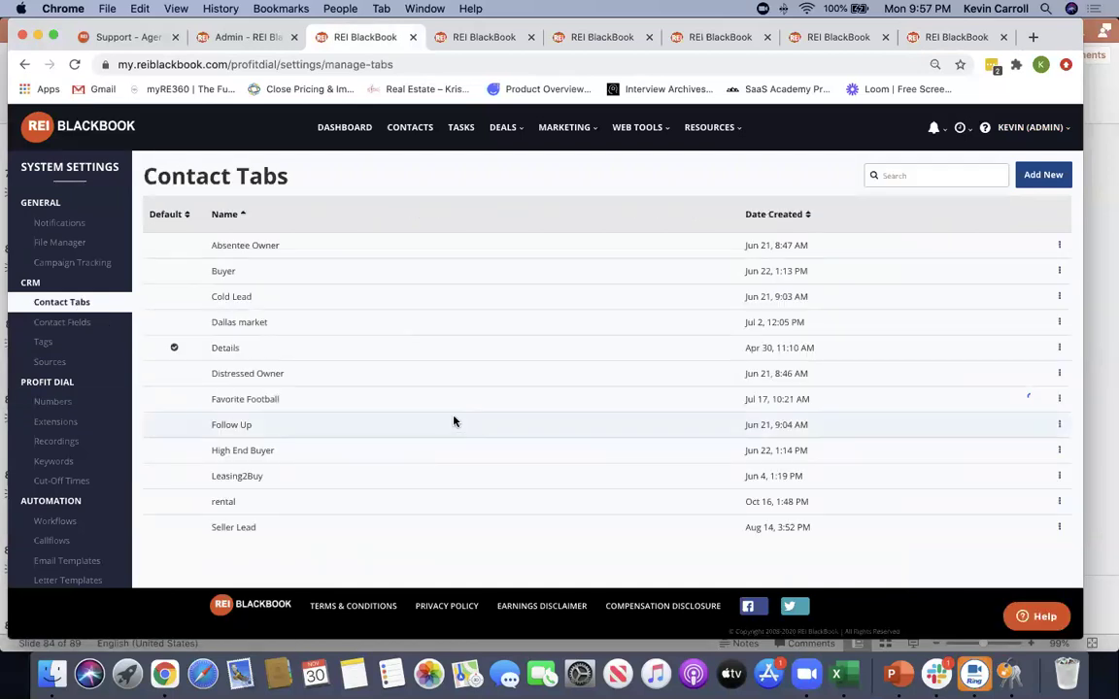
click(1060, 477)
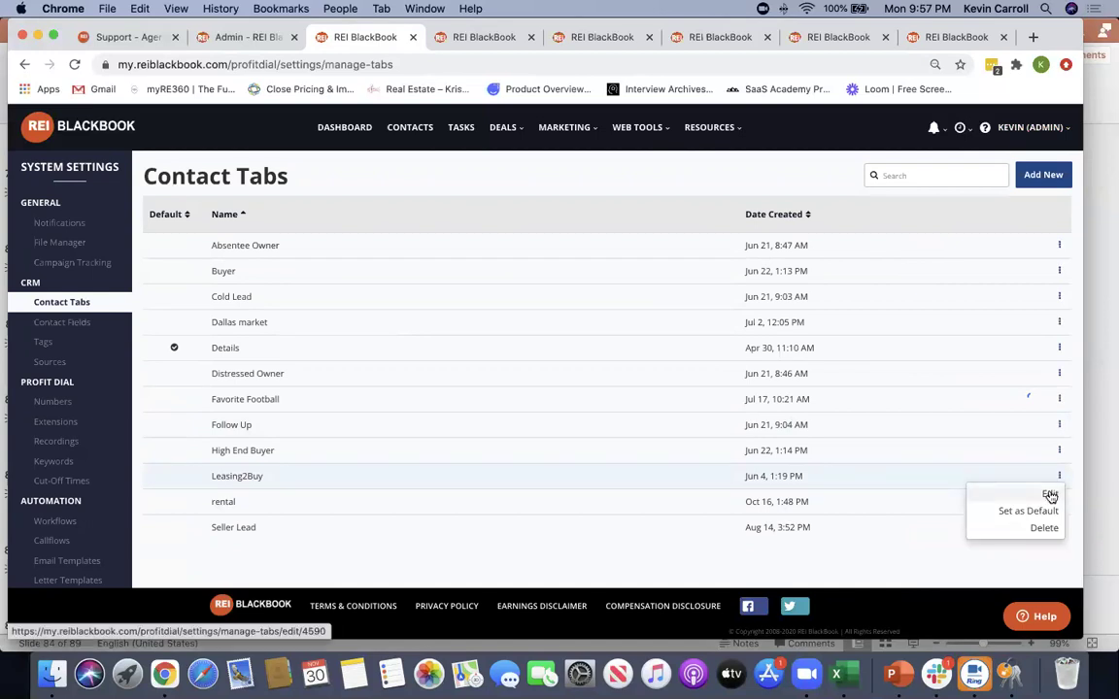
click(1050, 496)
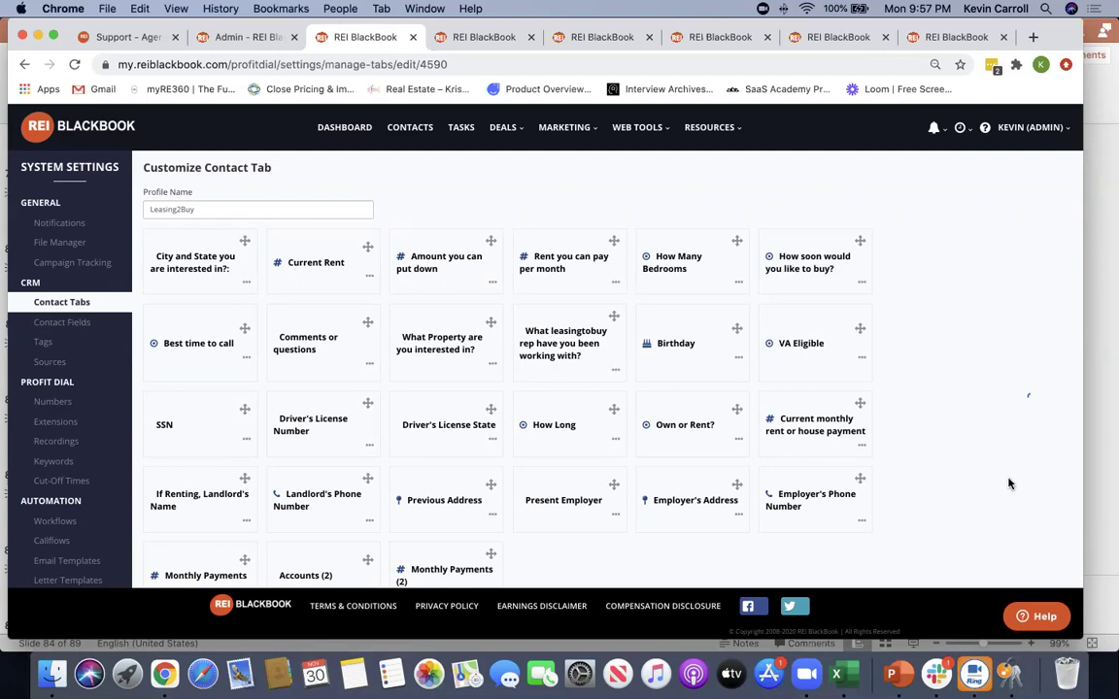
Scroll through the Leasing2Buy Customize Contact Tab field cards
scroll(1010, 483, down, 1)
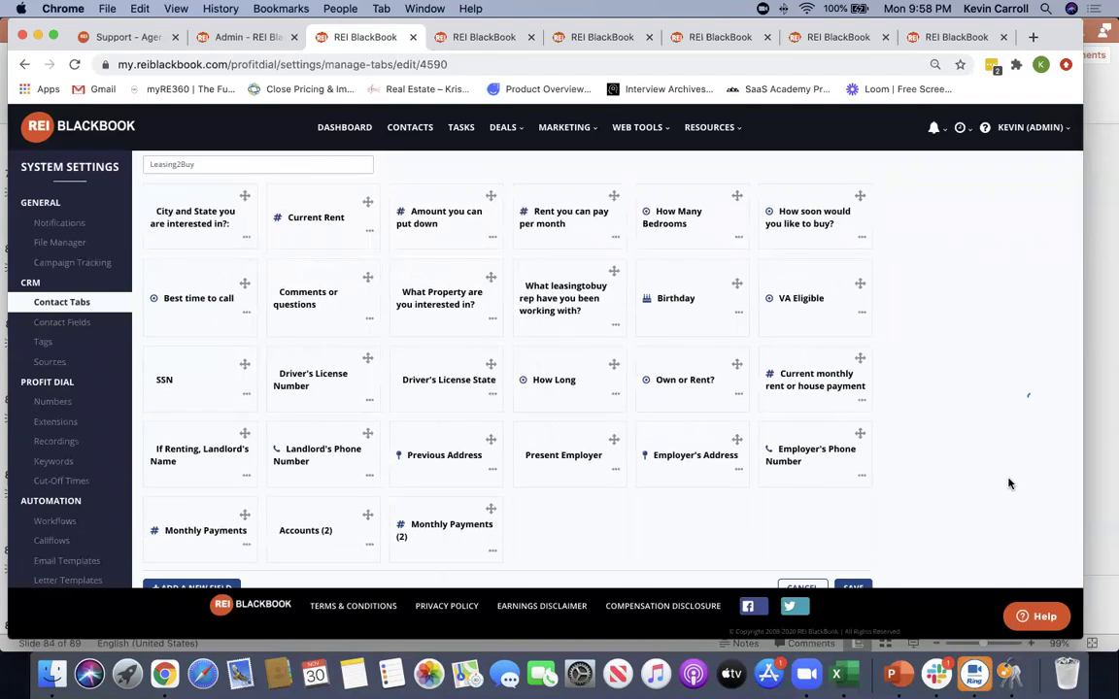
scroll(1008, 483, up, 2)
scroll(1008, 483, down, 2)
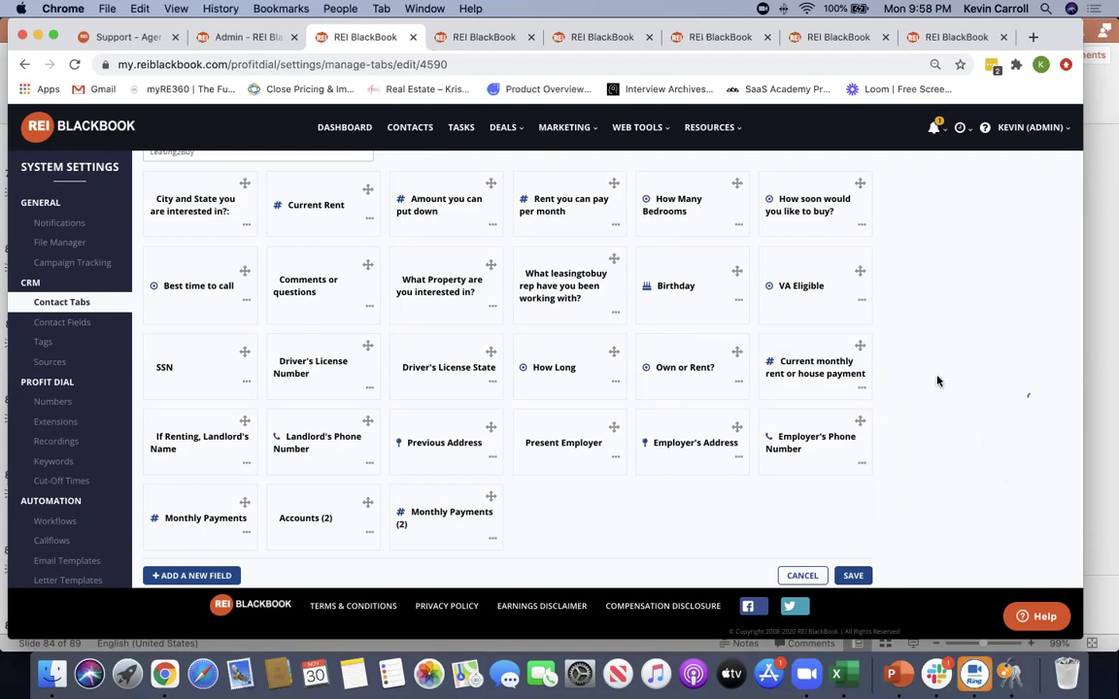
scroll(928, 326, up, 2)
scroll(928, 326, down, 2)
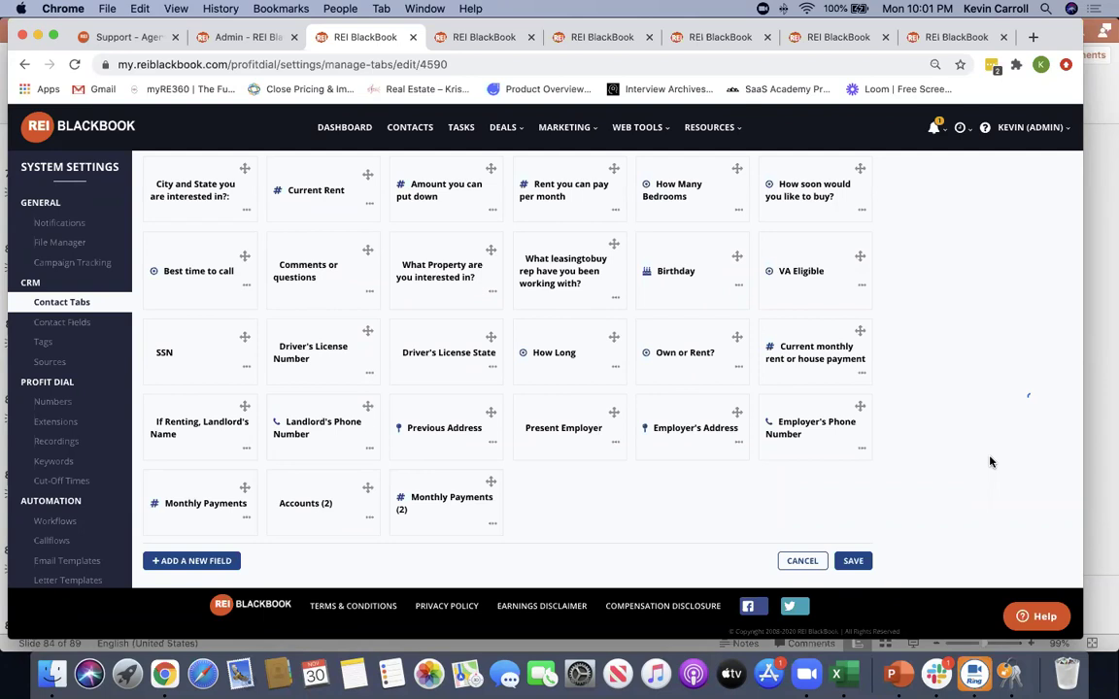
Check the notifications, then return to the DASHBOARD without saving the customization
scroll(971, 389, up, 3)
click(932, 124)
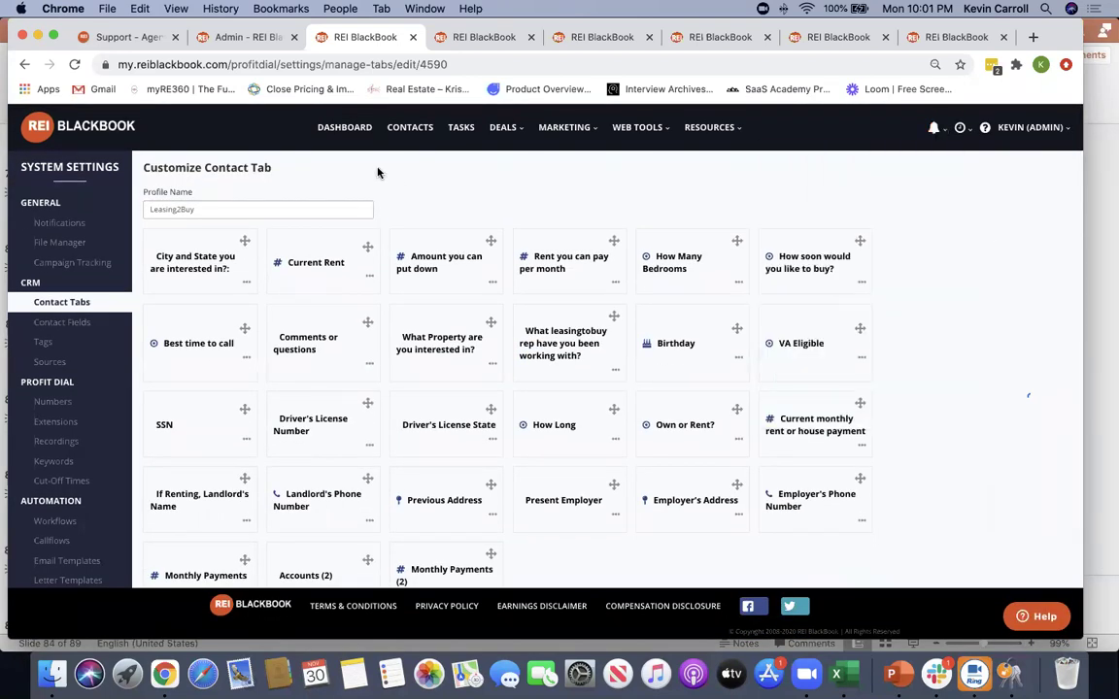
click(352, 128)
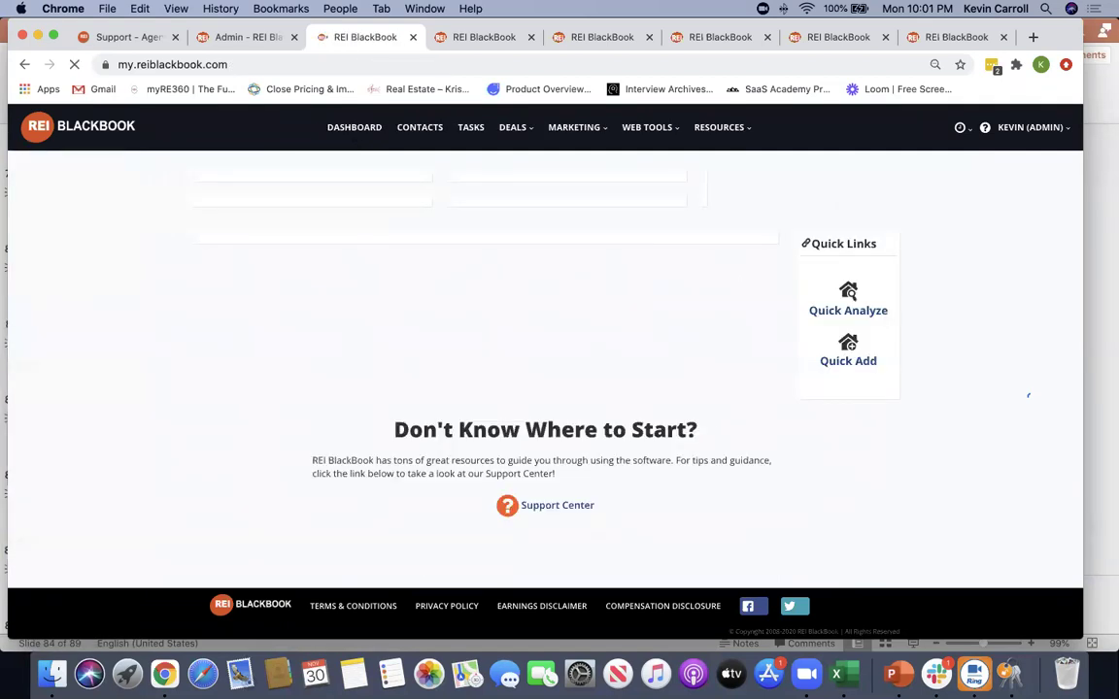